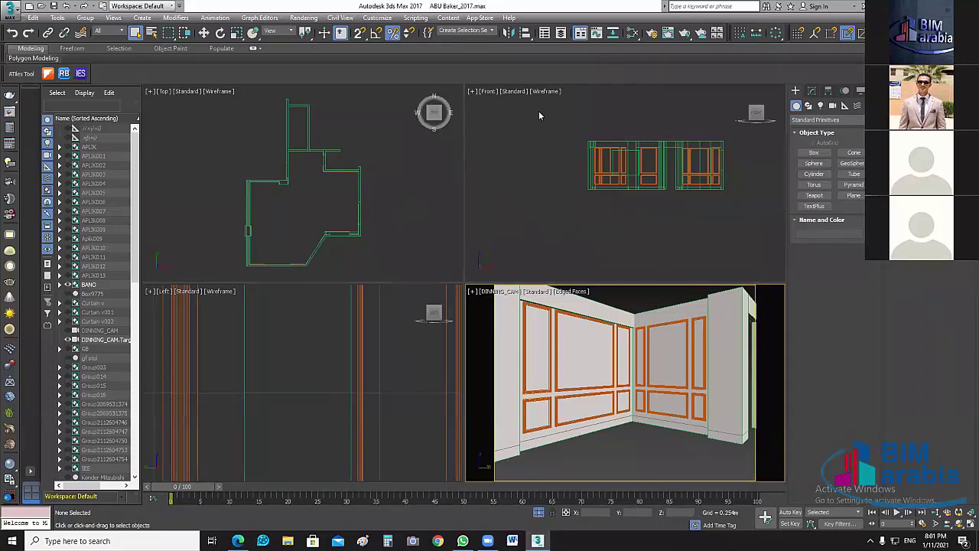
# Switch to the WhatsApp chat and scroll up through earlier messages.
pyautogui.hotkey('alt', 'Tab')
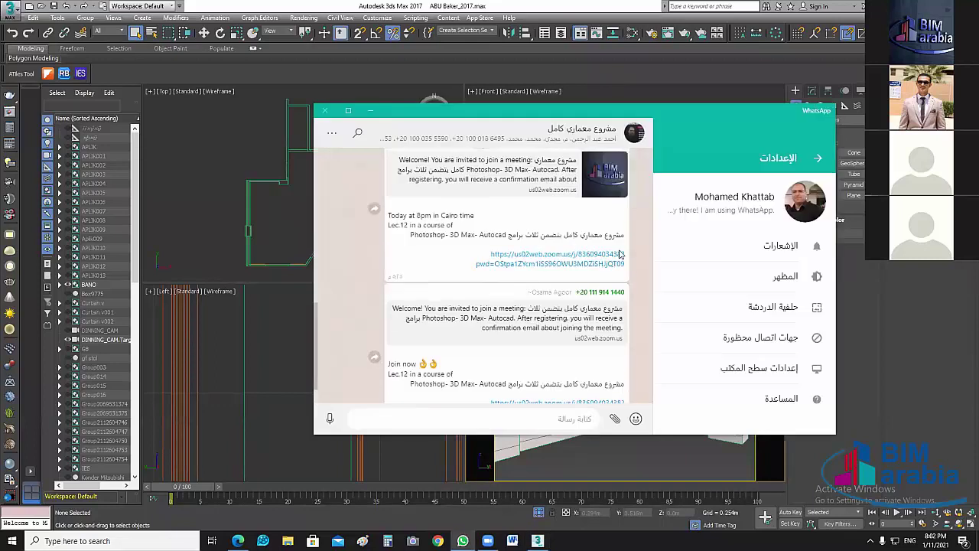
pyautogui.scroll(2, 623, 264)
pyautogui.scroll(2, 626, 274)
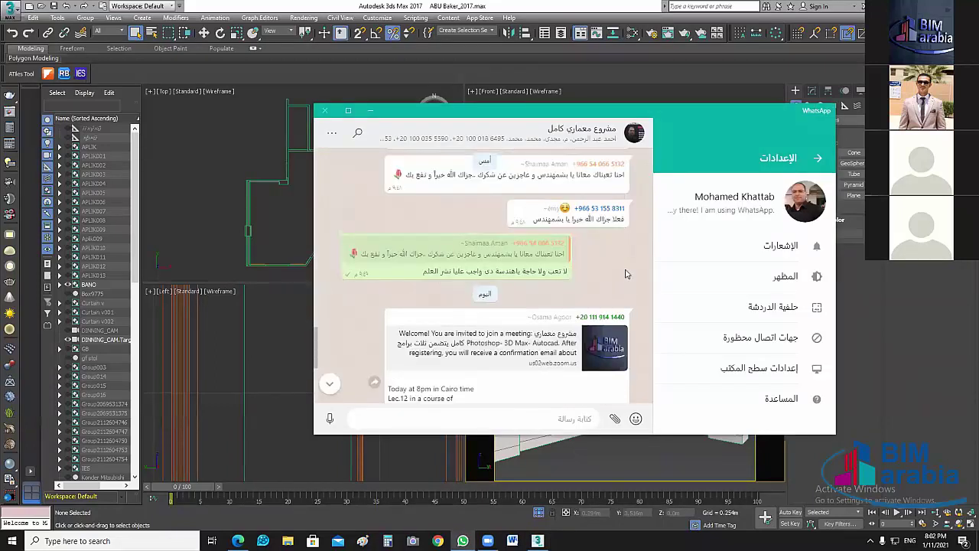
pyautogui.scroll(3, 627, 283)
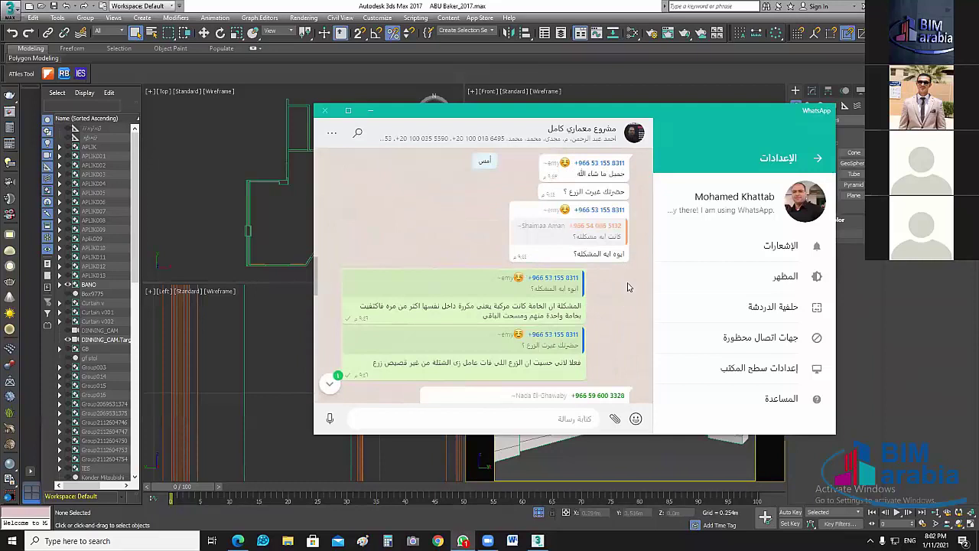
pyautogui.scroll(3, 627, 287)
pyautogui.scroll(3, 602, 271)
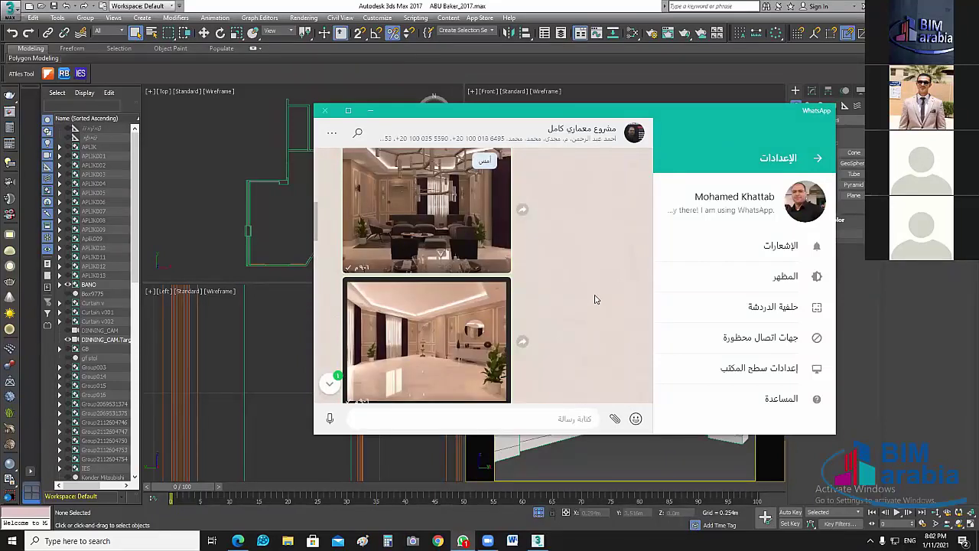
pyautogui.scroll(2, 600, 313)
pyautogui.scroll(1, 609, 337)
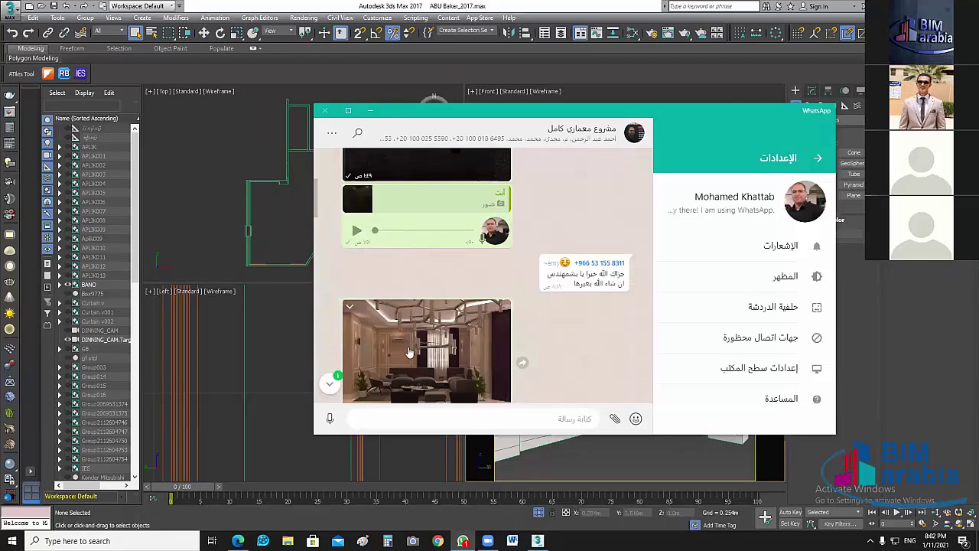
pyautogui.moveTo(427, 350)
pyautogui.scroll(3, 566, 309)
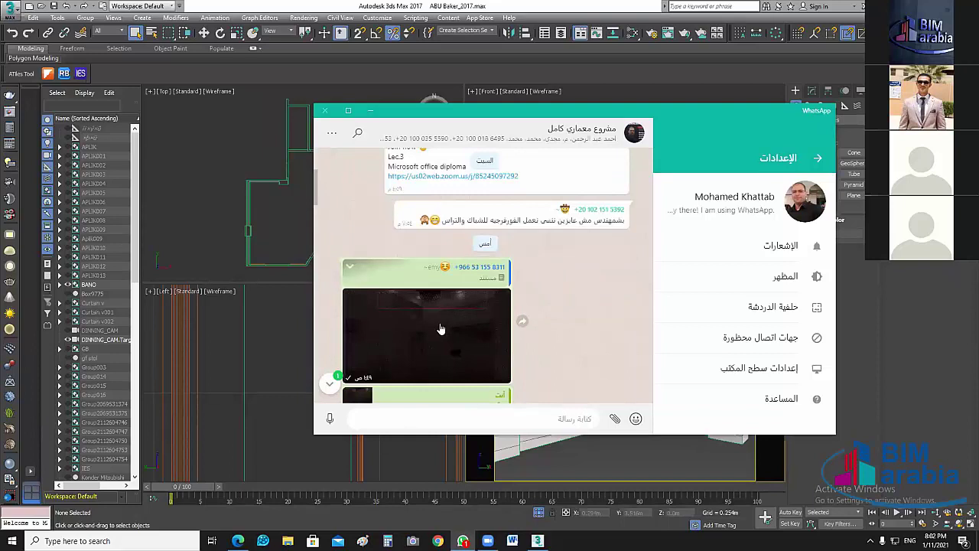
# View the dark render and the bright room render full size, then return to 3ds Max.
pyautogui.click(482, 301)
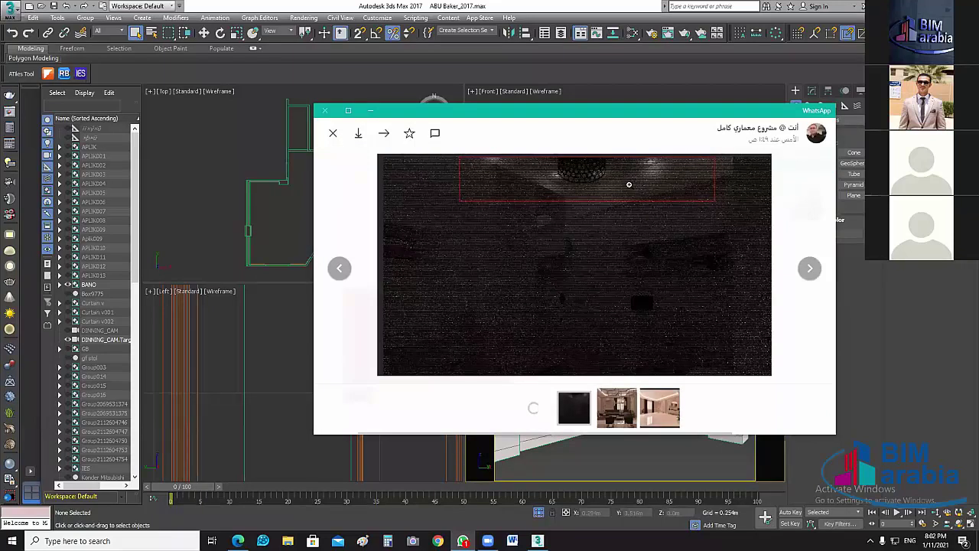
pyautogui.click(334, 135)
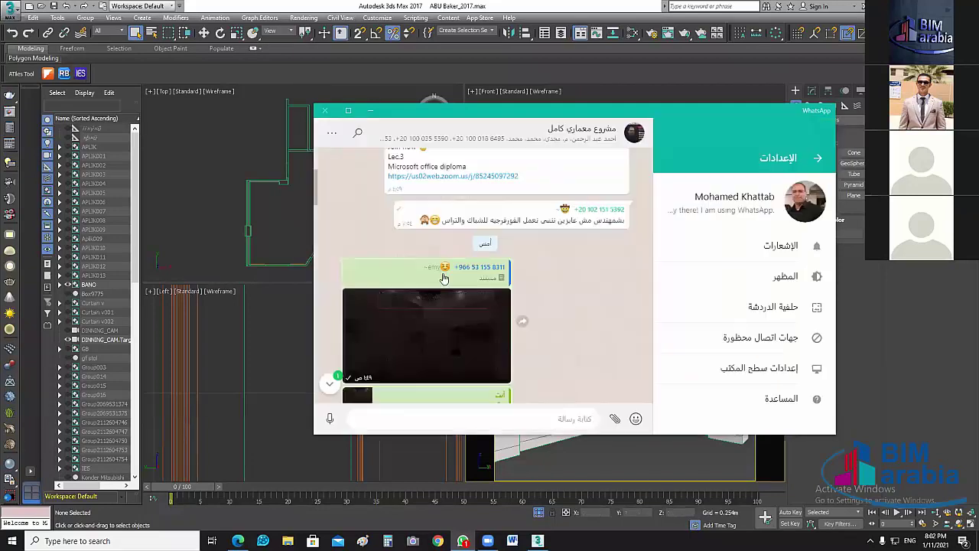
pyautogui.scroll(-3, 449, 311)
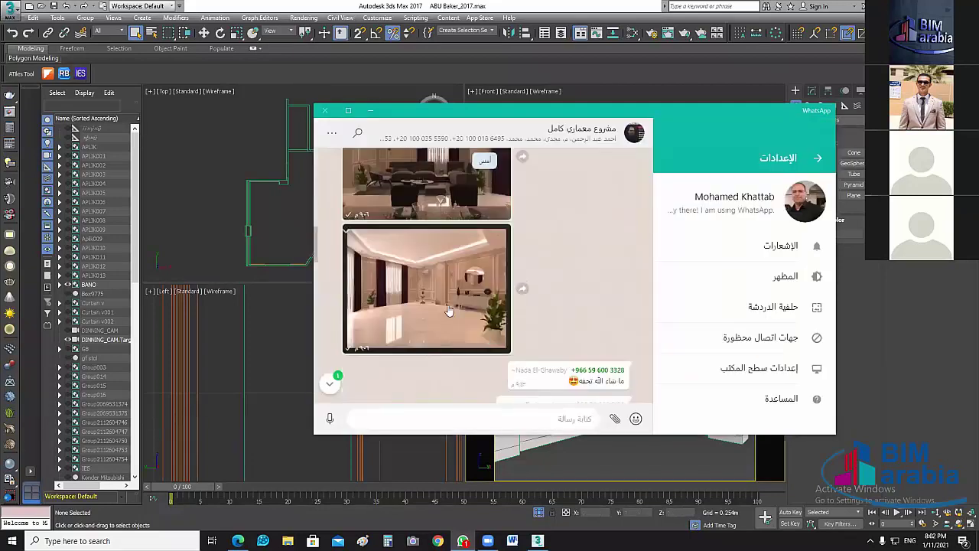
pyautogui.click(482, 338)
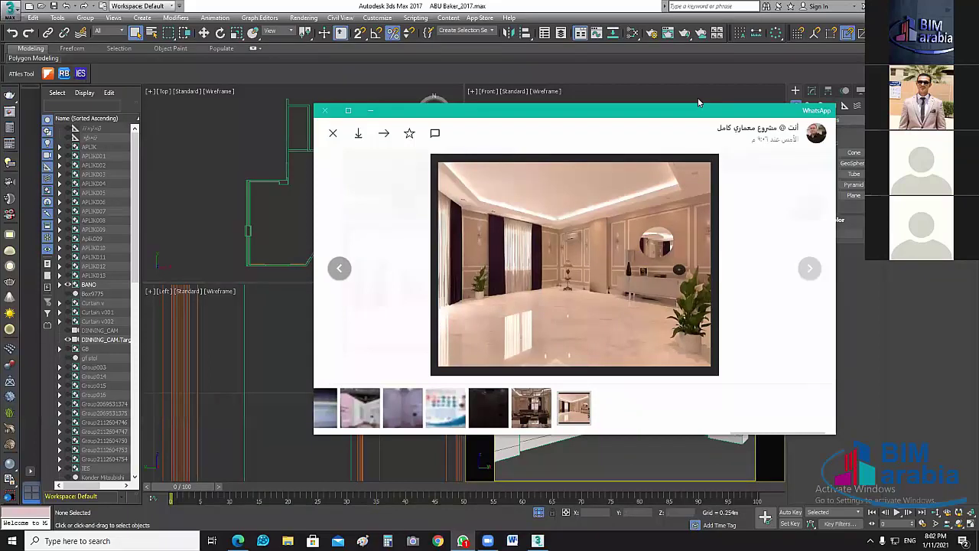
pyautogui.click(409, 254)
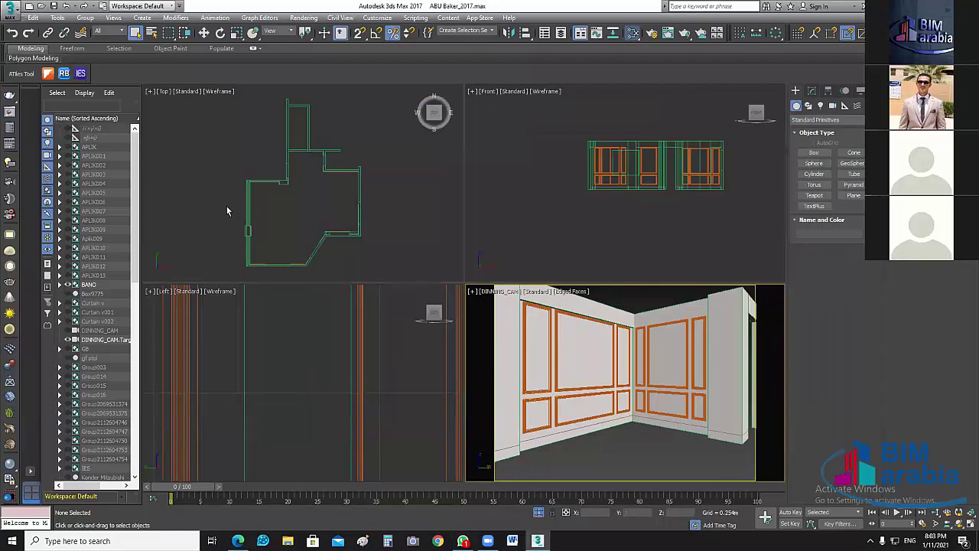
# Open the Slate Material Editor with M and pan the node graph to the material column.
pyautogui.press('m')
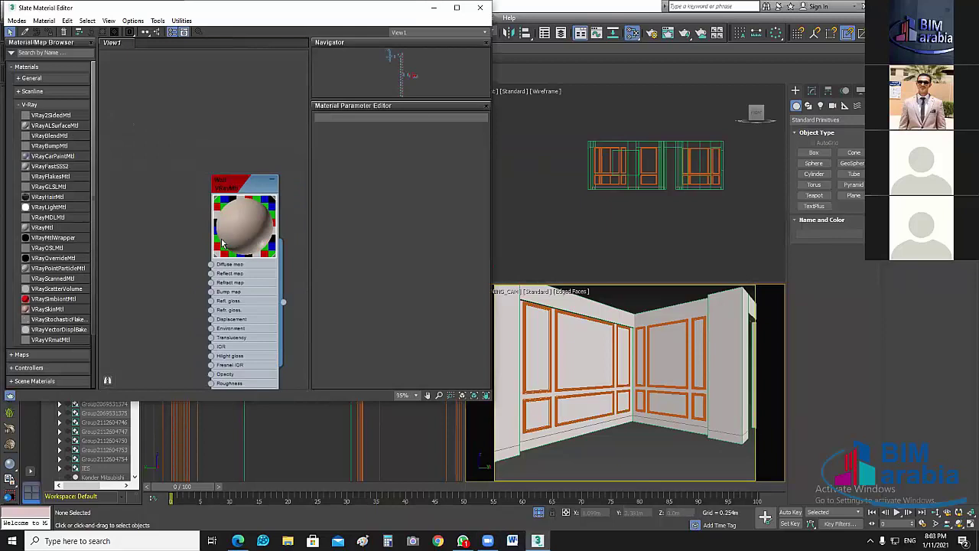
pyautogui.scroll(-5, 293, 177)
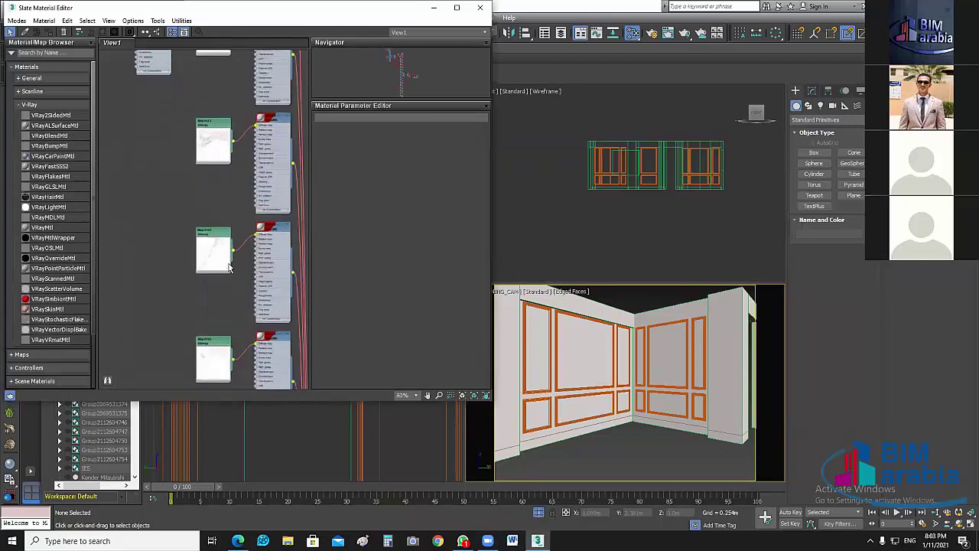
pyautogui.scroll(2, 145, 313)
pyautogui.moveTo(144, 314); pyautogui.dragTo(71, 359, button='middle')
pyautogui.scroll(-3, 291, 344)
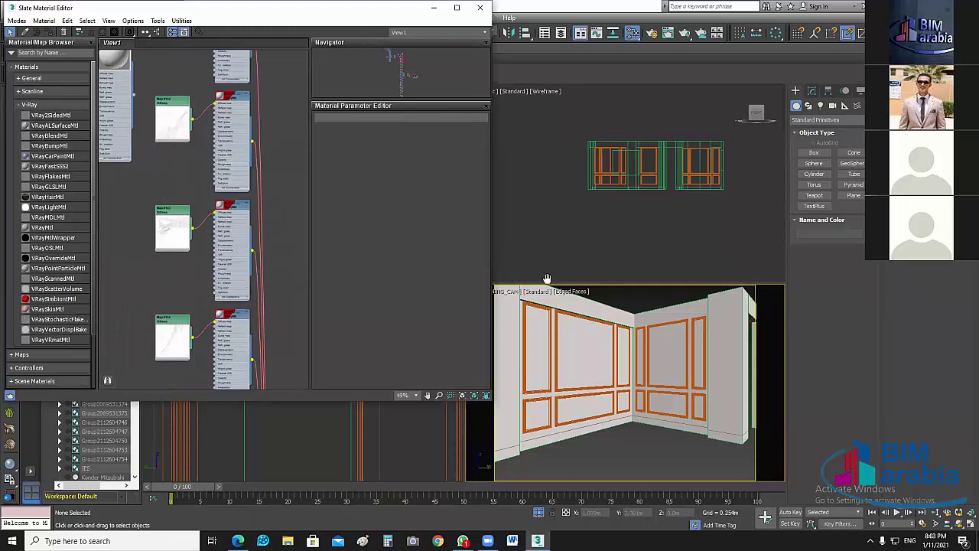
# Maximize the editor, show the vray 02 node's preview sphere and move the node up-left.
pyautogui.press('super+Up')
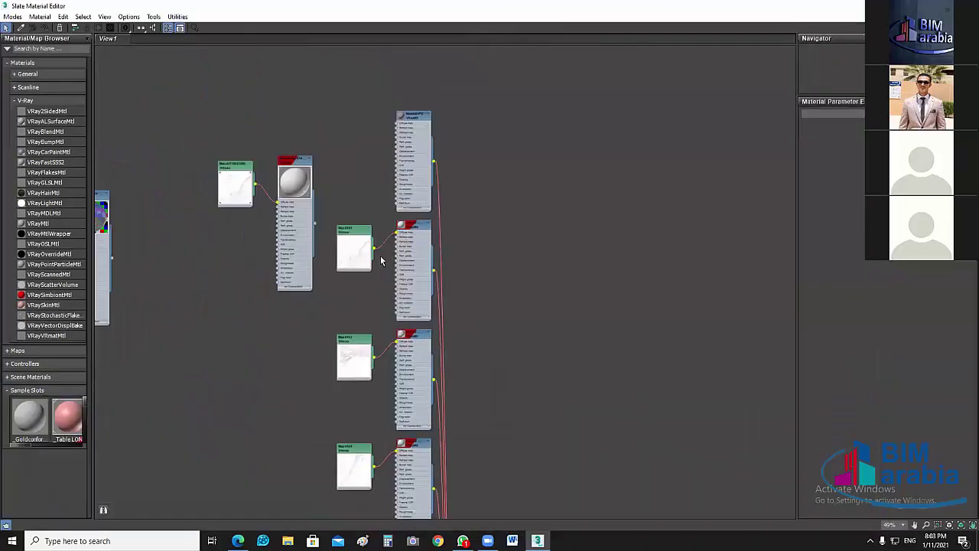
pyautogui.scroll(2, 376, 243)
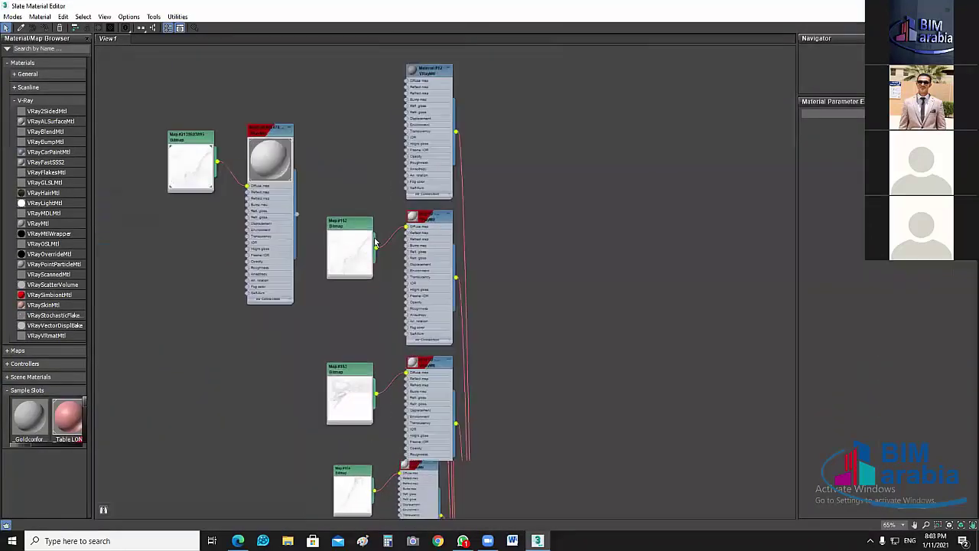
pyautogui.scroll(2, 423, 220)
pyautogui.doubleClick(422, 218)
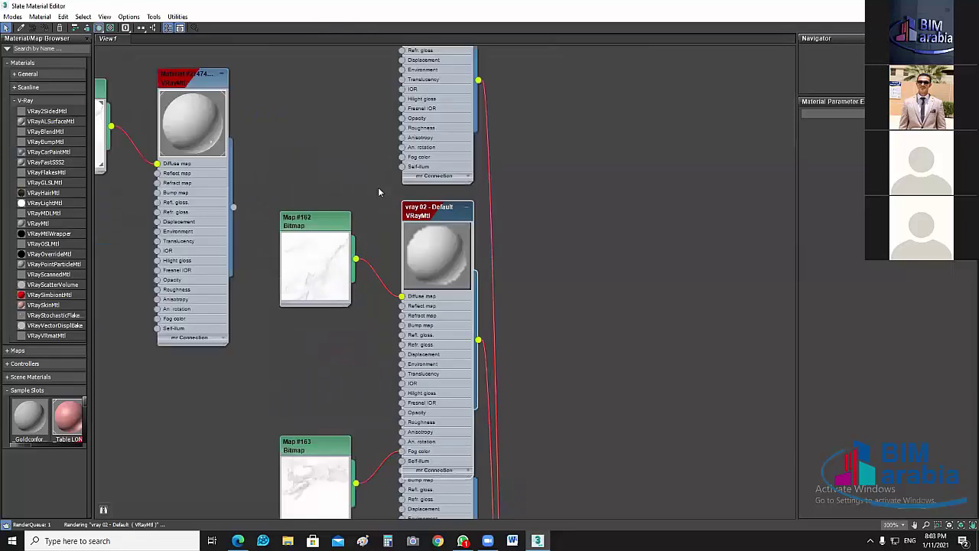
pyautogui.rightClick(422, 218)
pyautogui.press('Escape')
pyautogui.moveTo(424, 209); pyautogui.dragTo(413, 168)
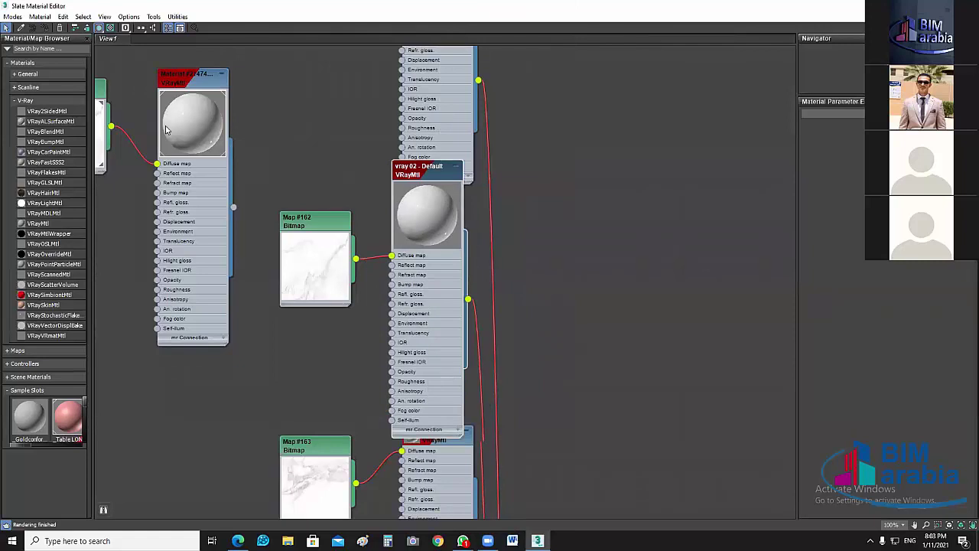
# Pan down the node column to reveal Map #164, Map #165 and the bitmap nodes.
pyautogui.scroll(-1, 438, 318)
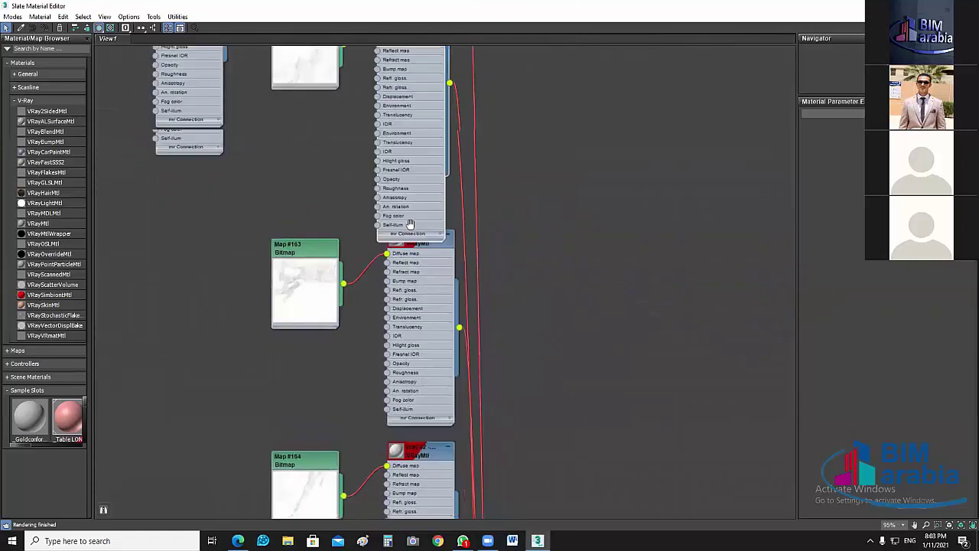
pyautogui.moveTo(400, 298); pyautogui.dragTo(424, 273, button='middle')
pyautogui.scroll(-1, 424, 276)
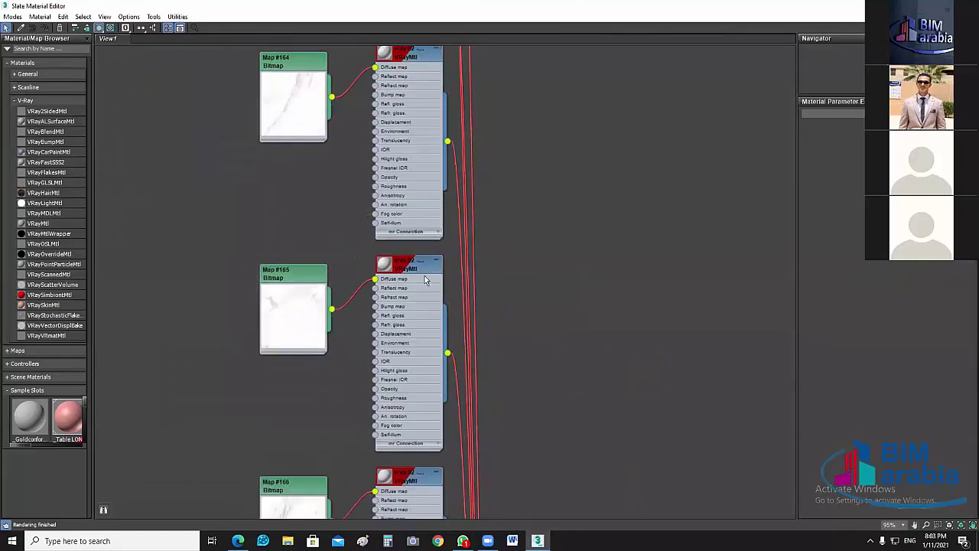
pyautogui.scroll(1, 422, 310)
pyautogui.scroll(-9, 413, 340)
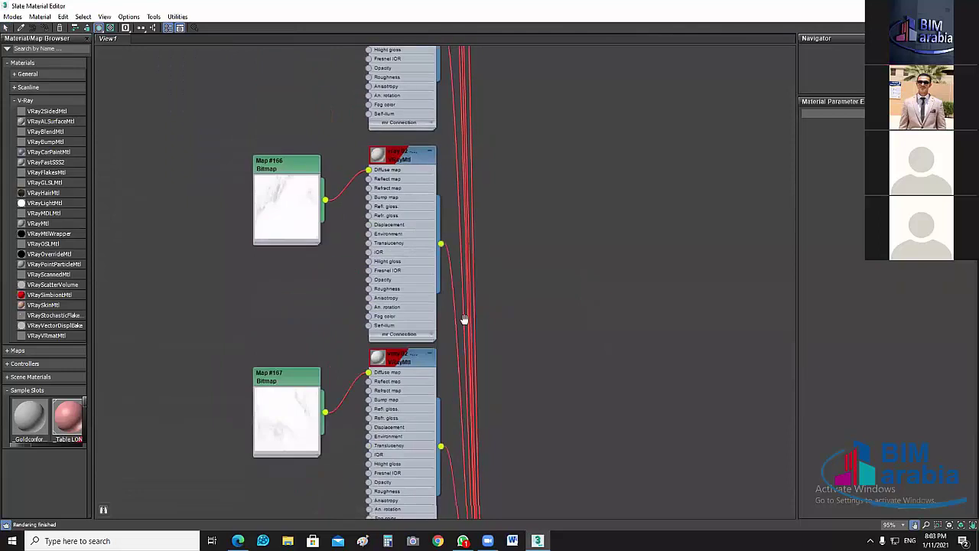
pyautogui.scroll(-3, 464, 321)
pyautogui.scroll(-1, 426, 365)
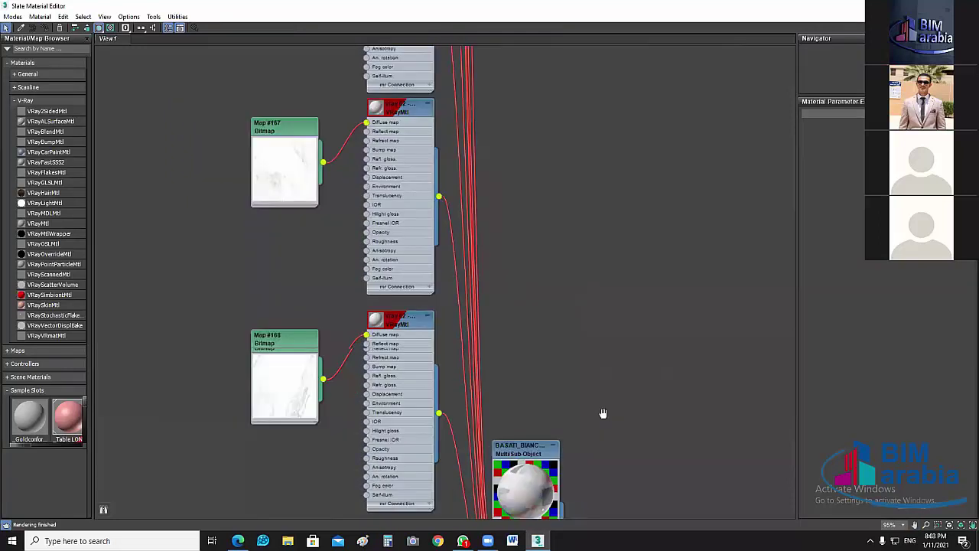
pyautogui.scroll(-3, 536, 375)
pyautogui.scroll(-1, 493, 377)
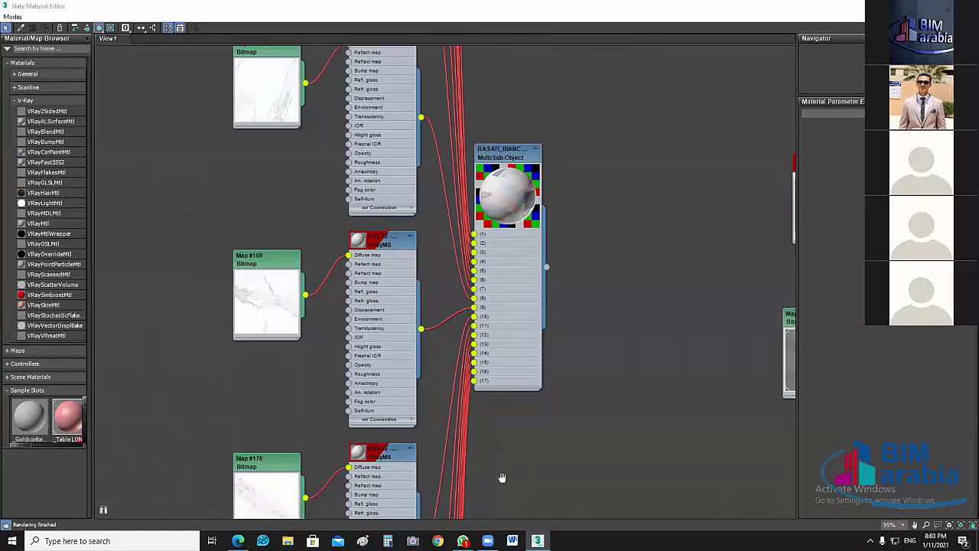
pyautogui.scroll(-3, 502, 477)
pyautogui.moveTo(421, 351); pyautogui.dragTo(384, 204, button='middle')
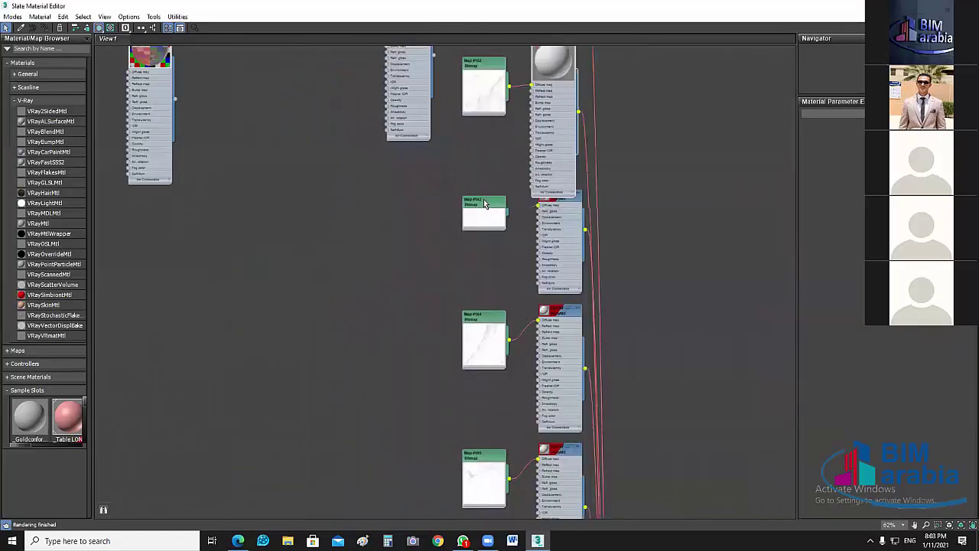
pyautogui.scroll(2, 512, 189)
pyautogui.scroll(2, 512, 189)
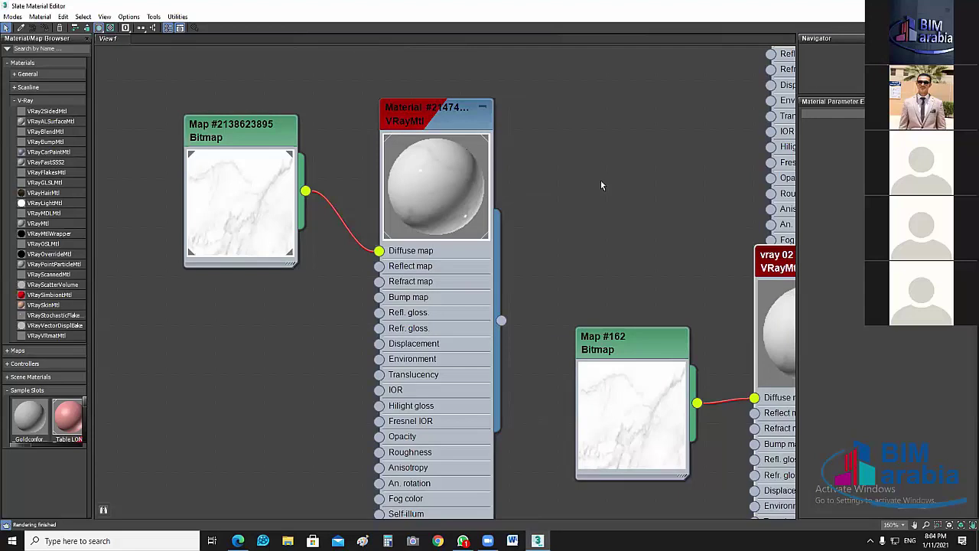
pyautogui.scroll(-2, 638, 219)
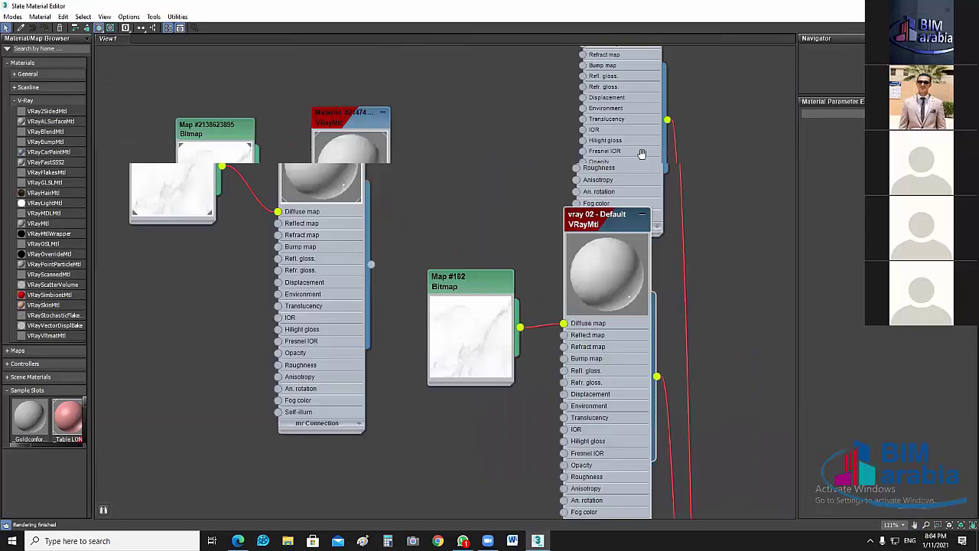
pyautogui.scroll(-2, 558, 137)
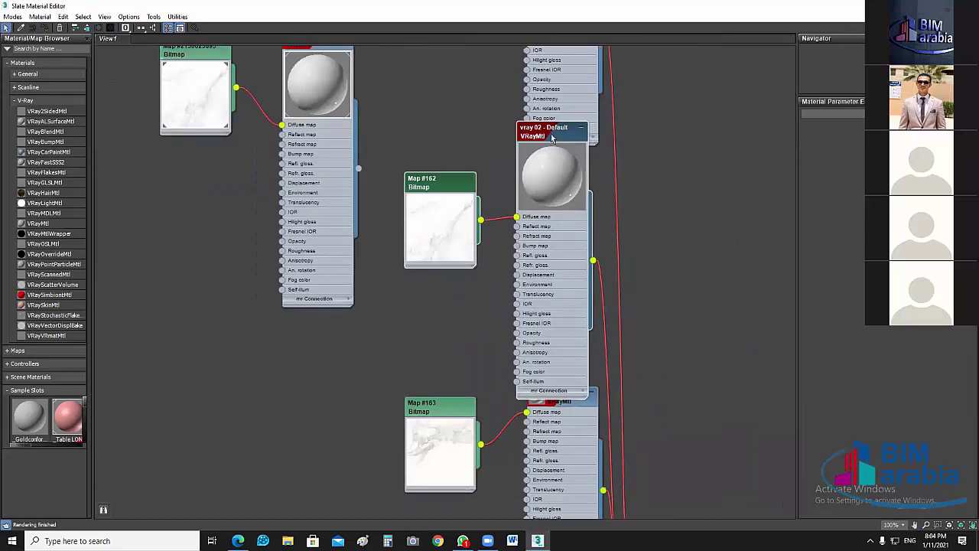
# Pan and zoom out across the marble bitmap and VRayMtl columns feeding the BASATI_BIANCO node.
pyautogui.moveTo(162, 303); pyautogui.dragTo(303, 330)
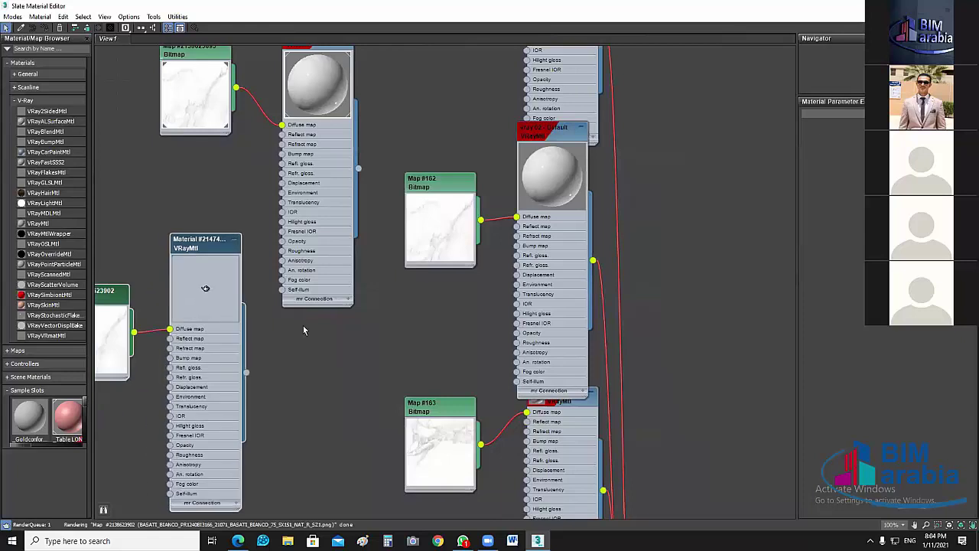
pyautogui.moveTo(416, 314); pyautogui.dragTo(617, 286, button='middle')
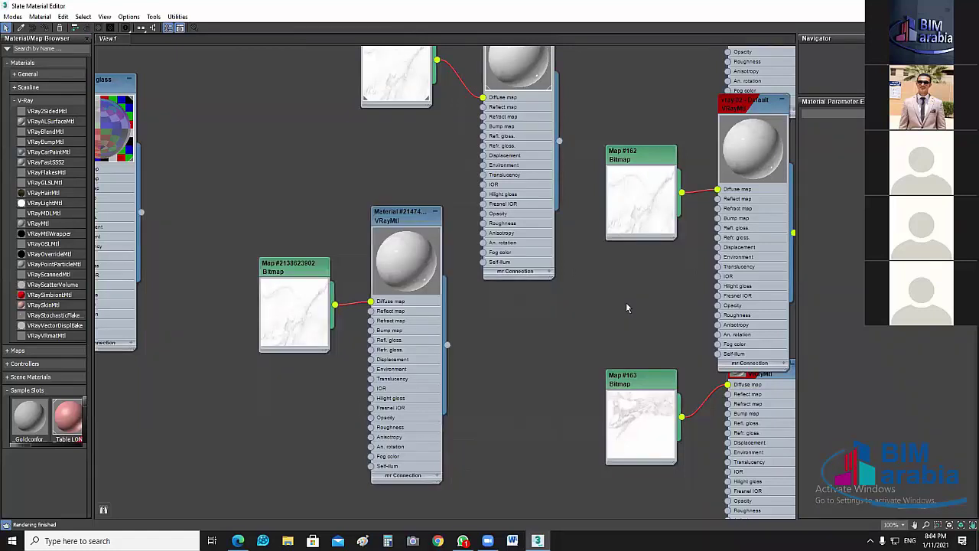
pyautogui.scroll(-1, 625, 302)
pyautogui.scroll(-4, 624, 324)
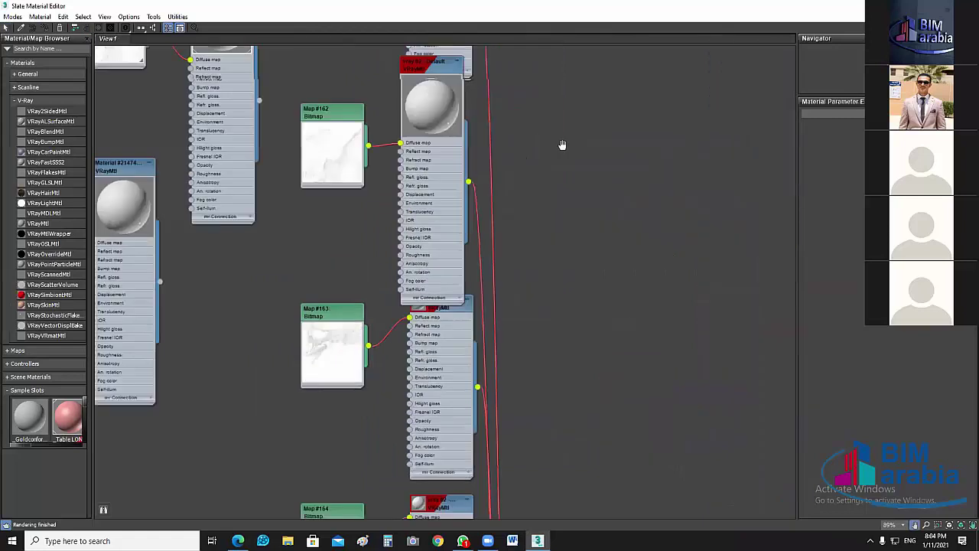
pyautogui.moveTo(567, 347); pyautogui.dragTo(538, 427, button='middle')
pyautogui.scroll(-2, 538, 427)
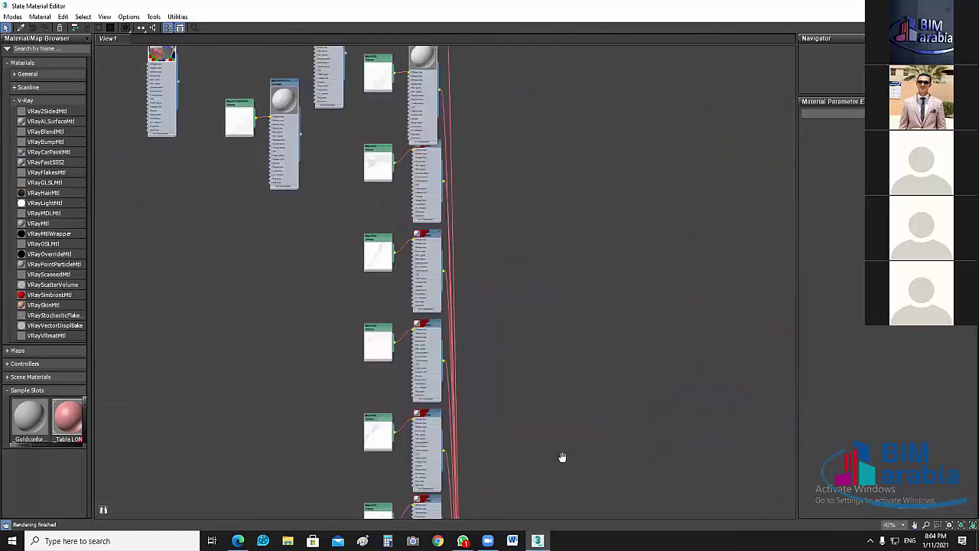
pyautogui.moveTo(553, 216); pyautogui.dragTo(557, 400, button='middle')
pyautogui.scroll(2, 490, 398)
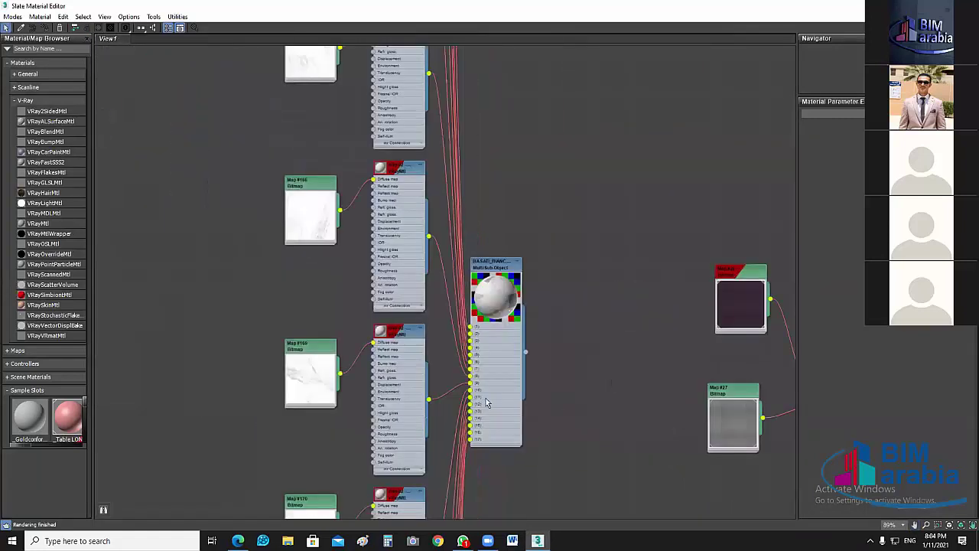
pyautogui.scroll(2, 482, 369)
pyautogui.scroll(1, 470, 283)
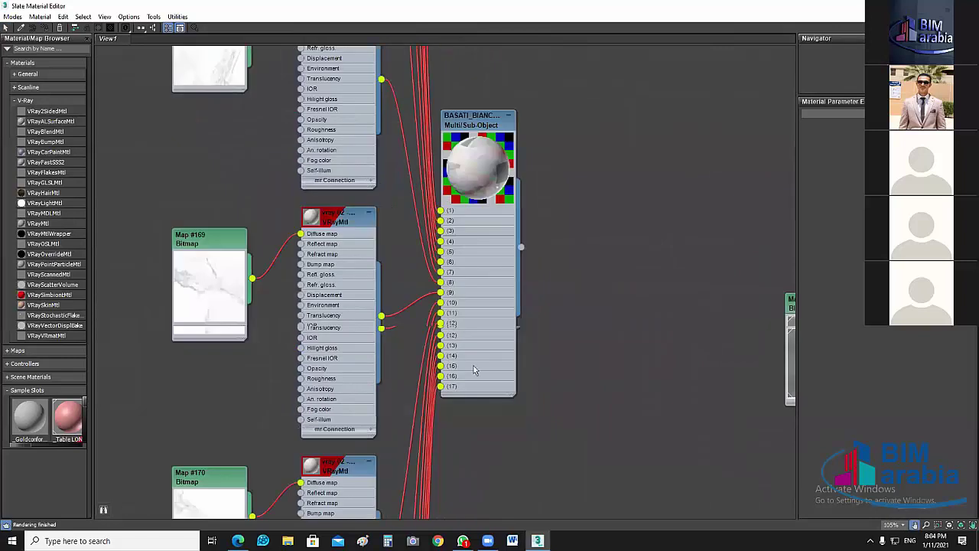
pyautogui.scroll(1, 475, 386)
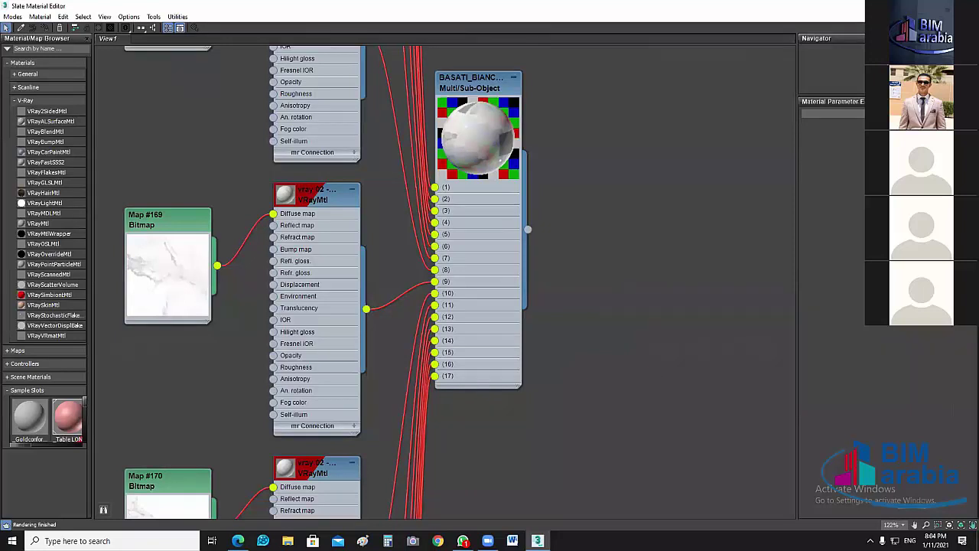
# Close the material editor, switch to WhatsApp, and zoom into the marble-floor render and back.
pyautogui.press('m')
pyautogui.hotkey('alt', 'Tab')
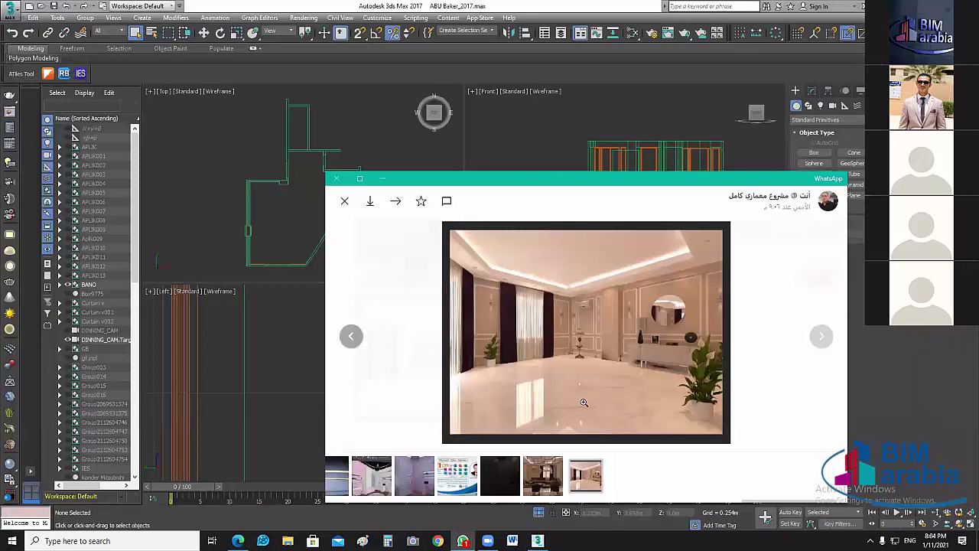
pyautogui.click(542, 386)
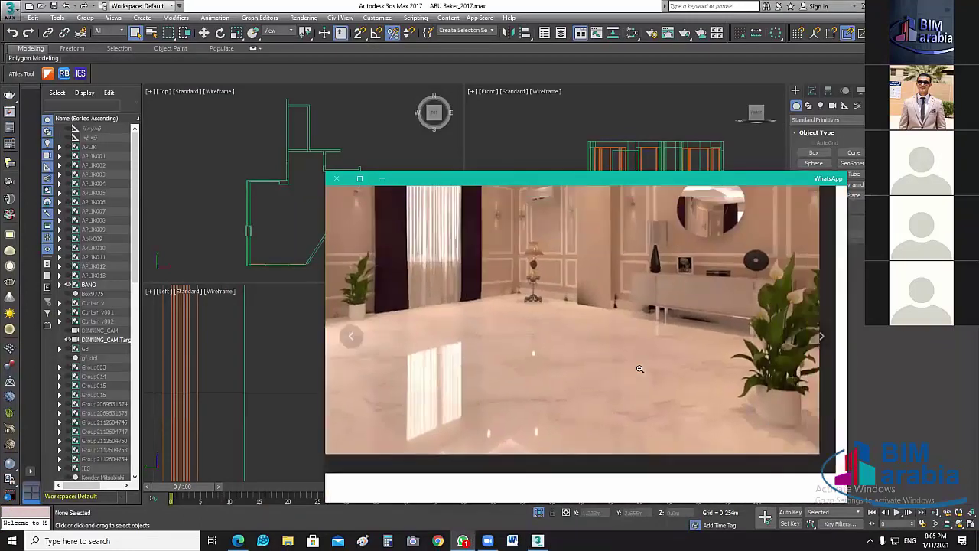
pyautogui.click(603, 381)
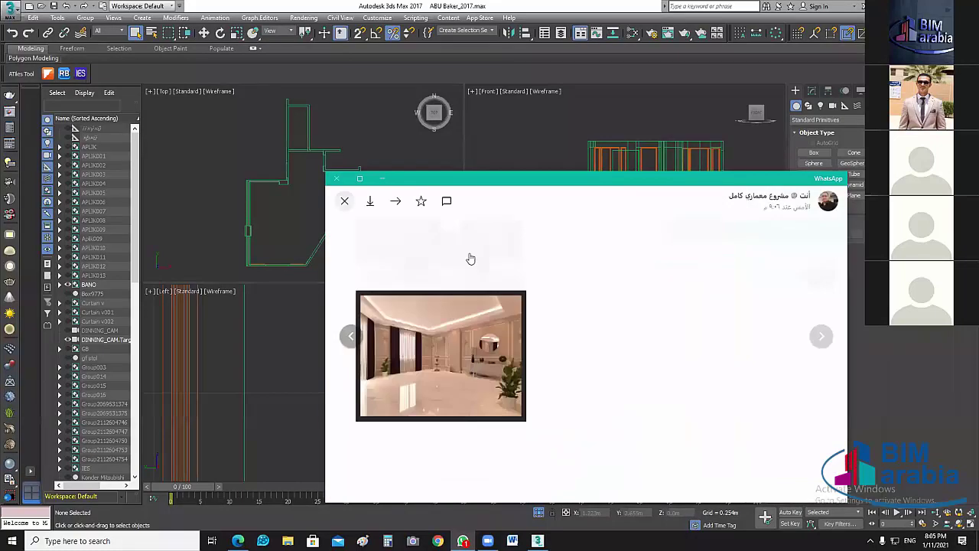
# Open the dining-room render in a full-screen viewer and zoom into it.
pyautogui.click(469, 258)
pyautogui.click(479, 271)
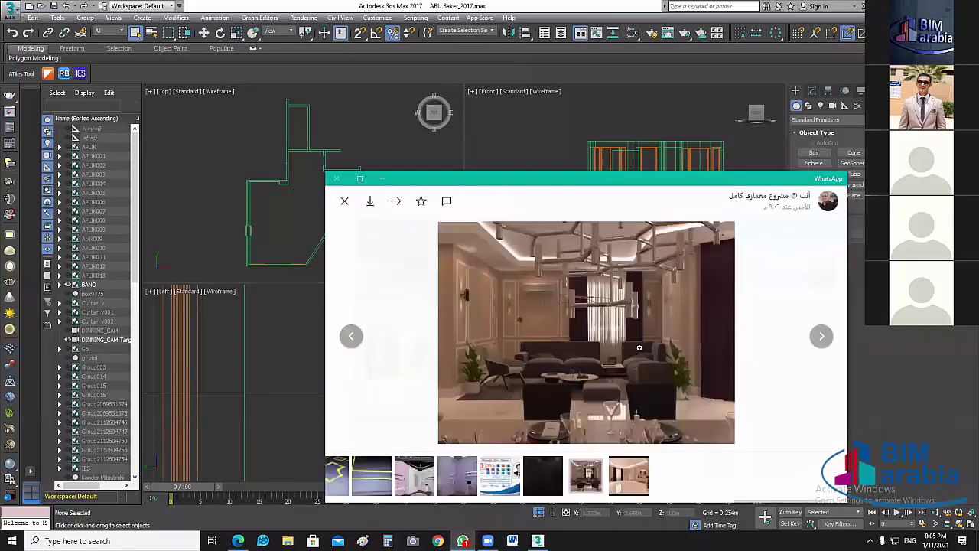
pyautogui.doubleClick(407, 179)
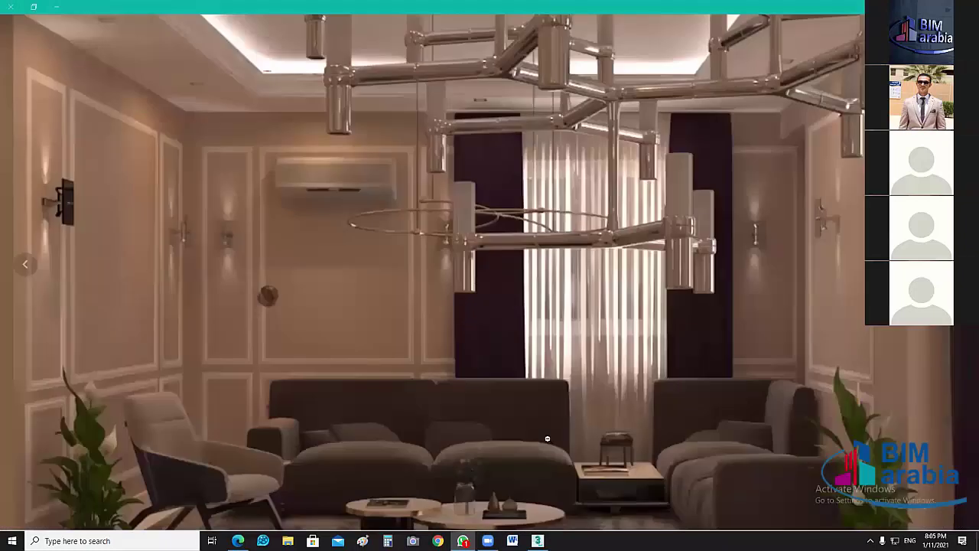
pyautogui.click(565, 457)
pyautogui.scroll(-3, 280, 253)
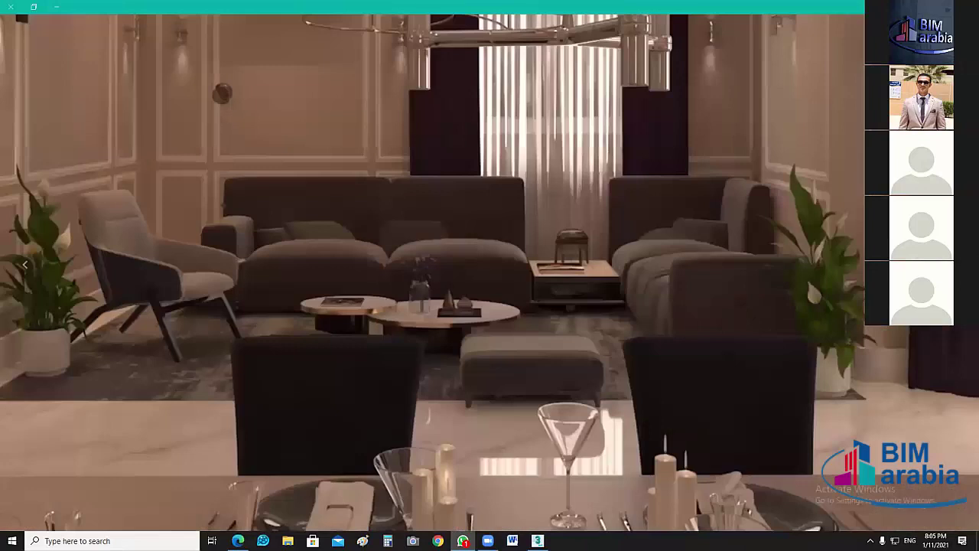
pyautogui.scroll(3, 298, 208)
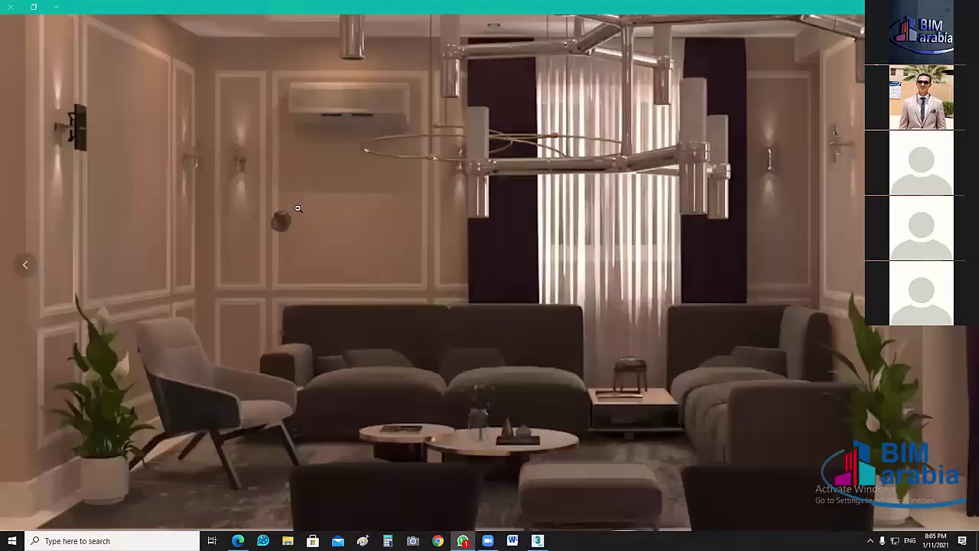
pyautogui.scroll(1, 298, 208)
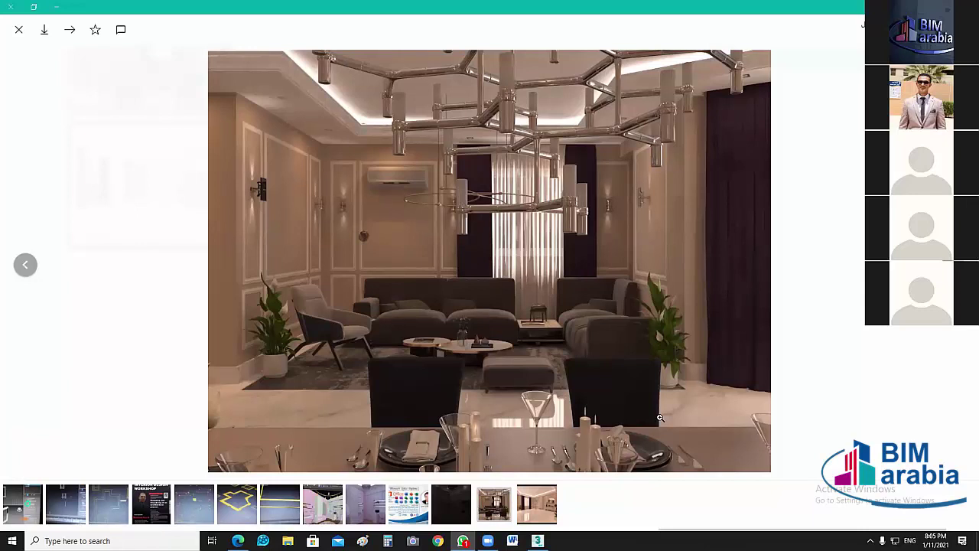
# Zoom into the dark-sofa render's wall lamps and chandelier, then fit the whole image back.
pyautogui.click(802, 390)
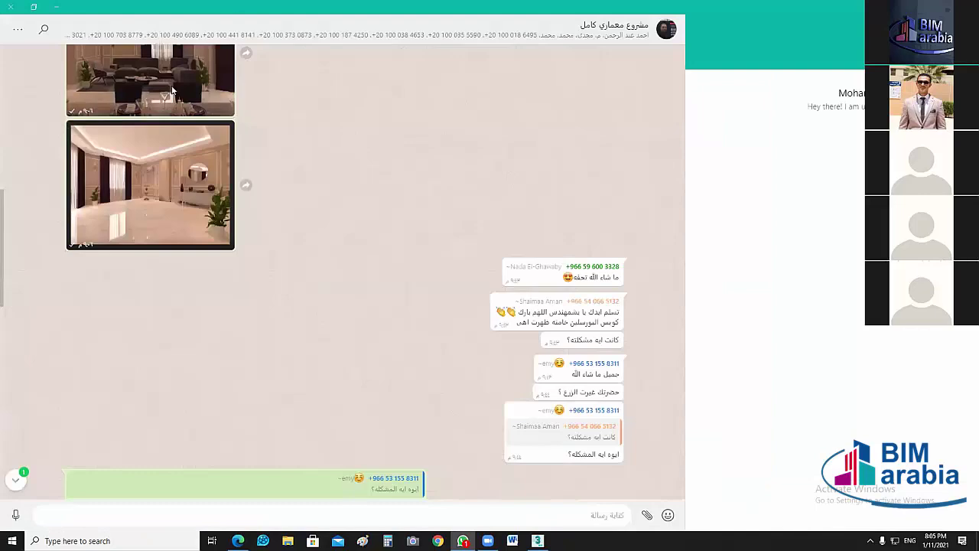
pyautogui.click(172, 90)
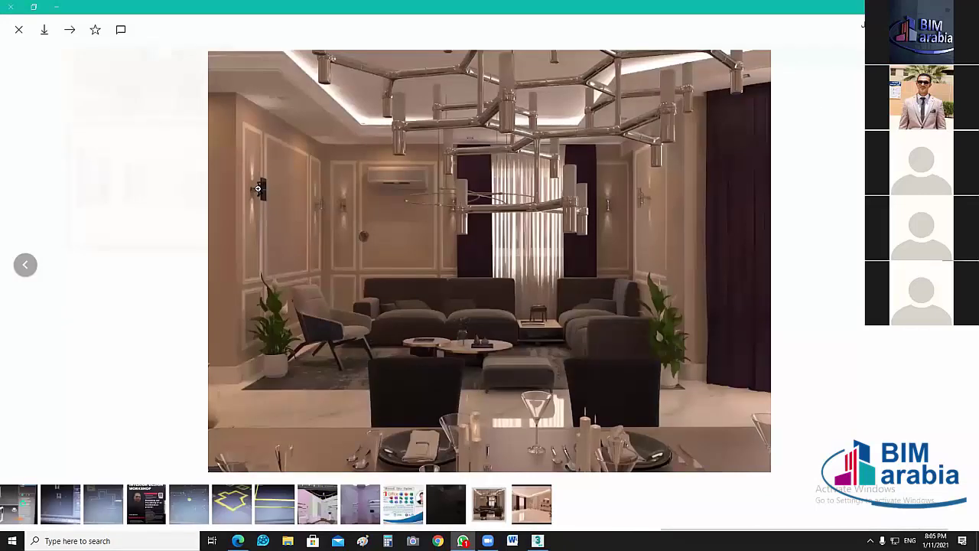
pyautogui.click(125, 190)
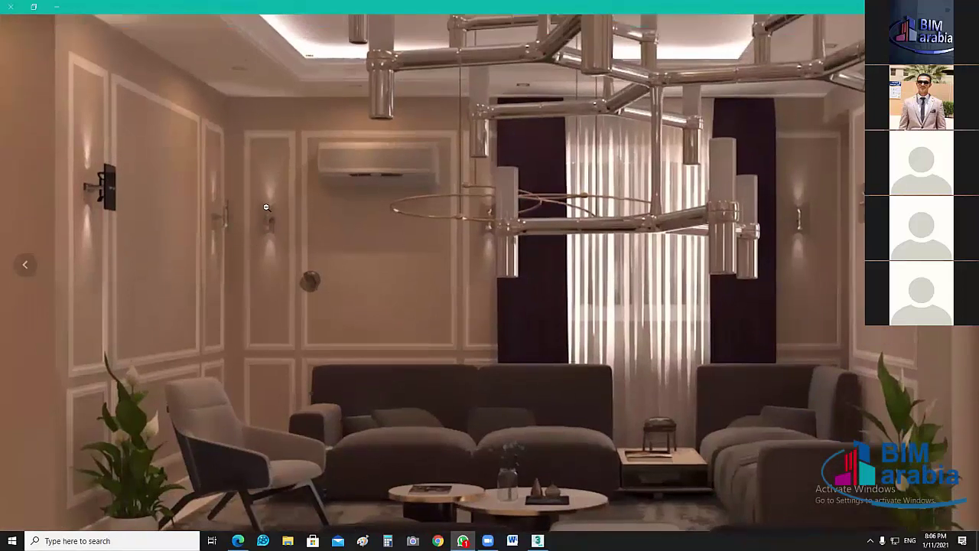
pyautogui.click(266, 207)
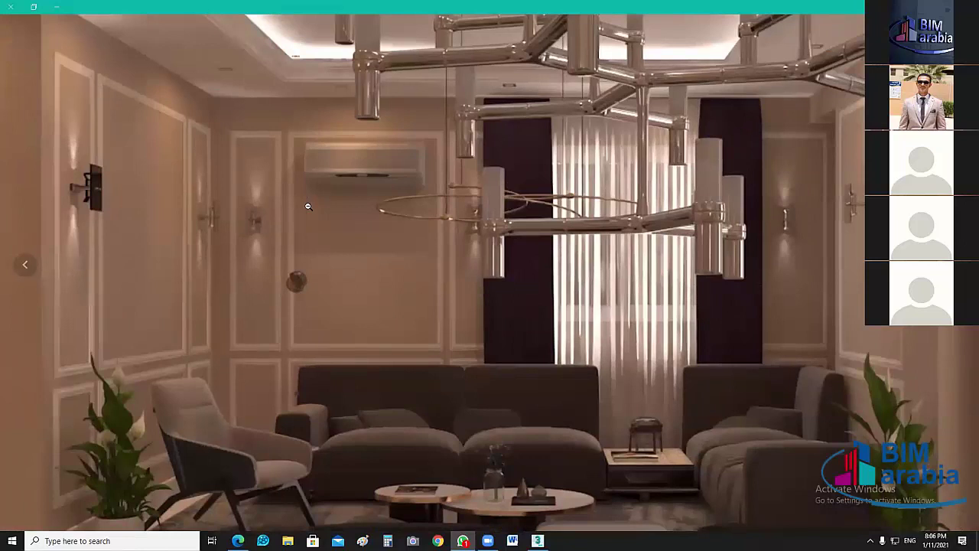
pyautogui.click(532, 108)
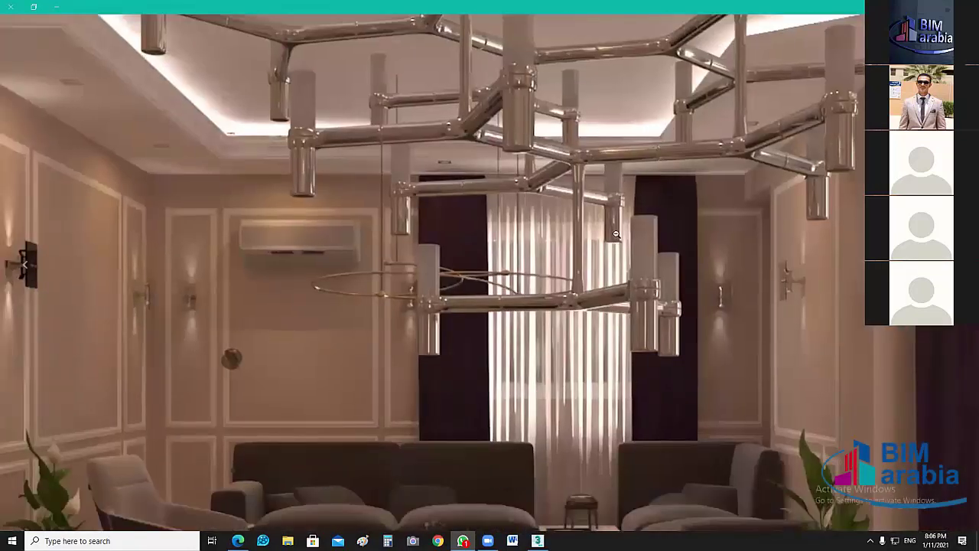
pyautogui.click(615, 234)
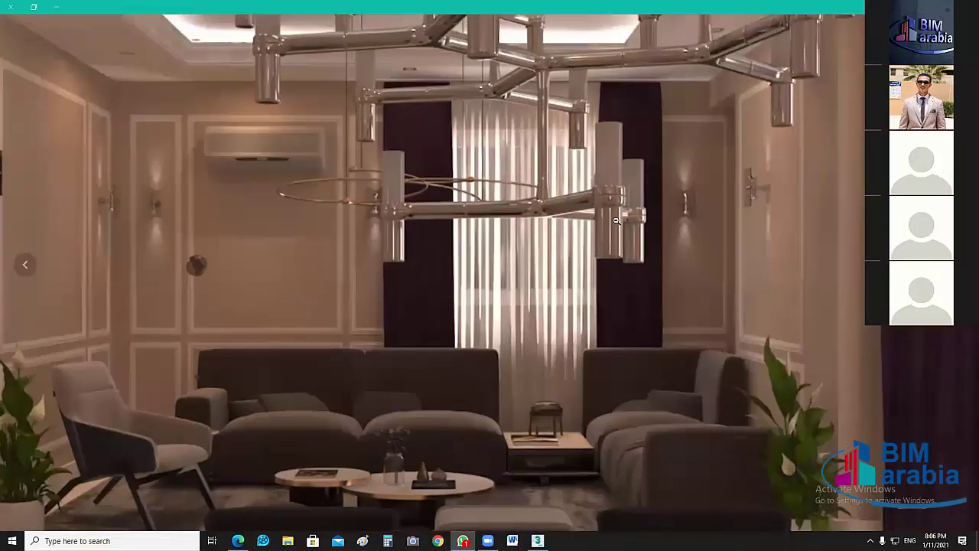
pyautogui.click(557, 332)
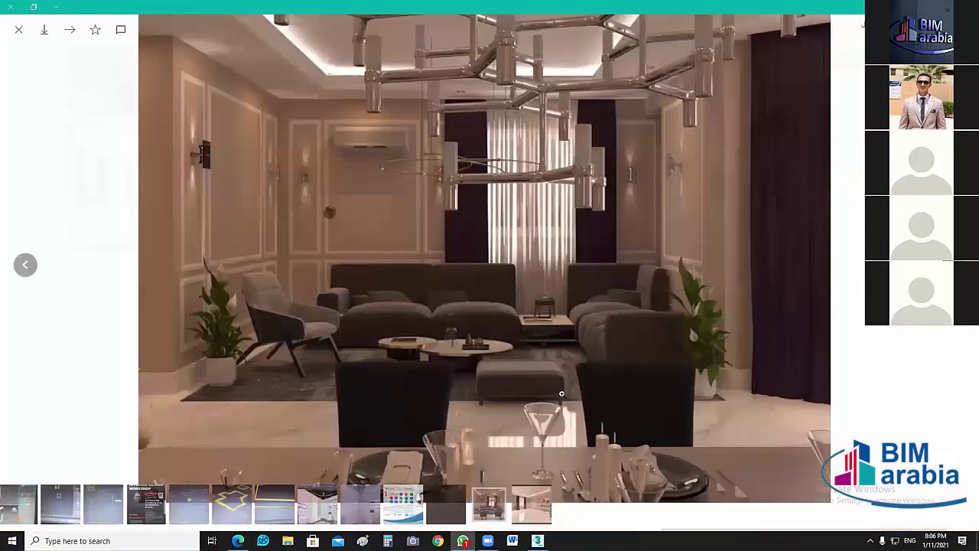
pyautogui.click(562, 393)
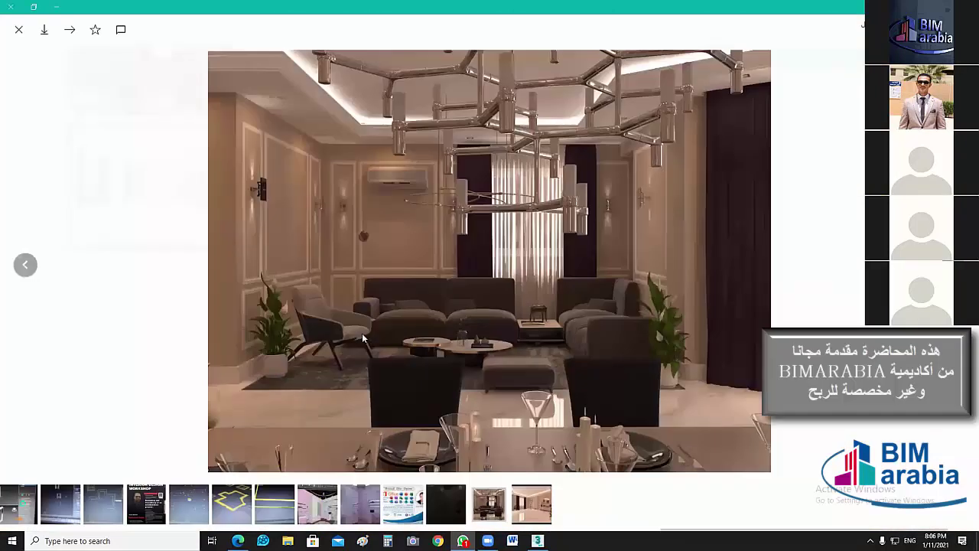
# Close the image viewer and scroll up the group chat to the photo, voice note and Zoom invite.
pyautogui.press('Escape')
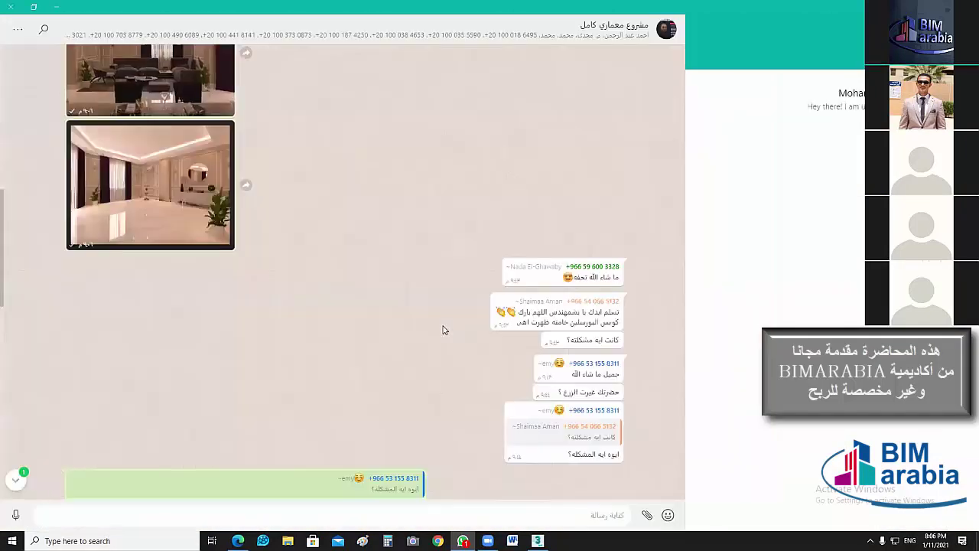
pyautogui.scroll(-10, 469, 347)
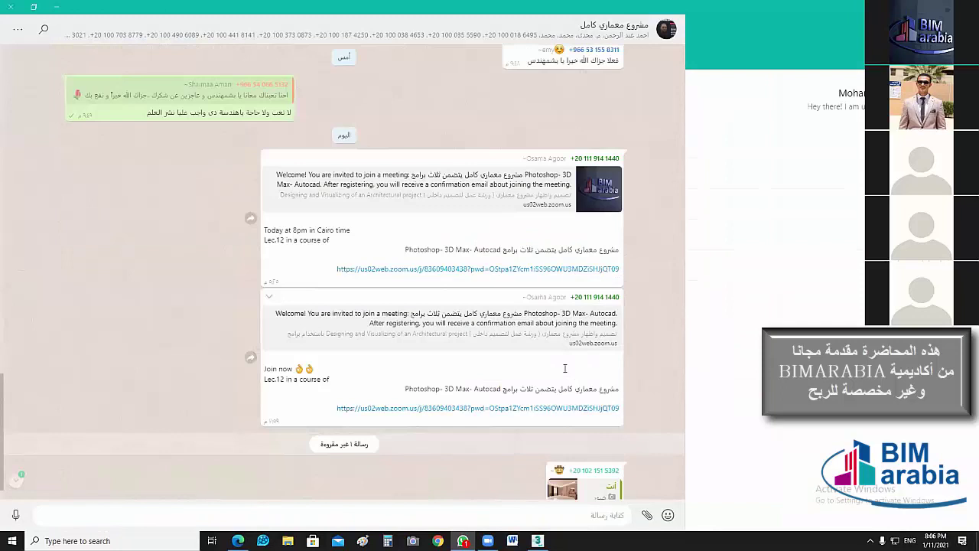
pyautogui.scroll(-1, 646, 451)
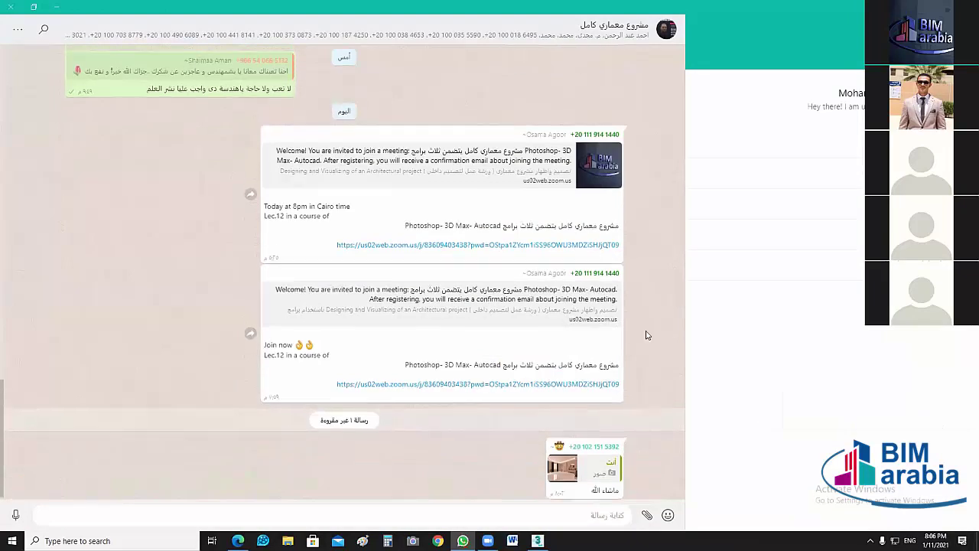
pyautogui.scroll(3, 650, 303)
pyautogui.scroll(3, 650, 304)
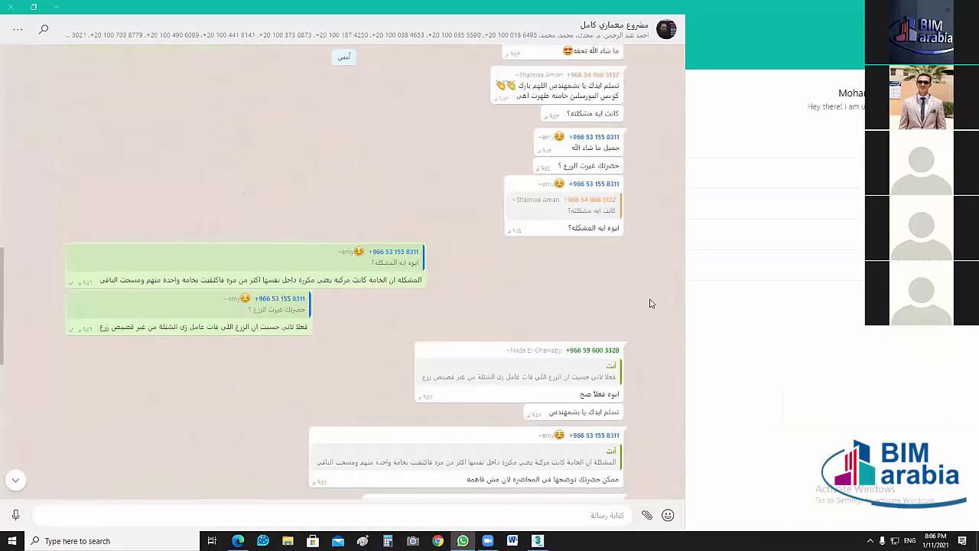
pyautogui.scroll(1, 650, 303)
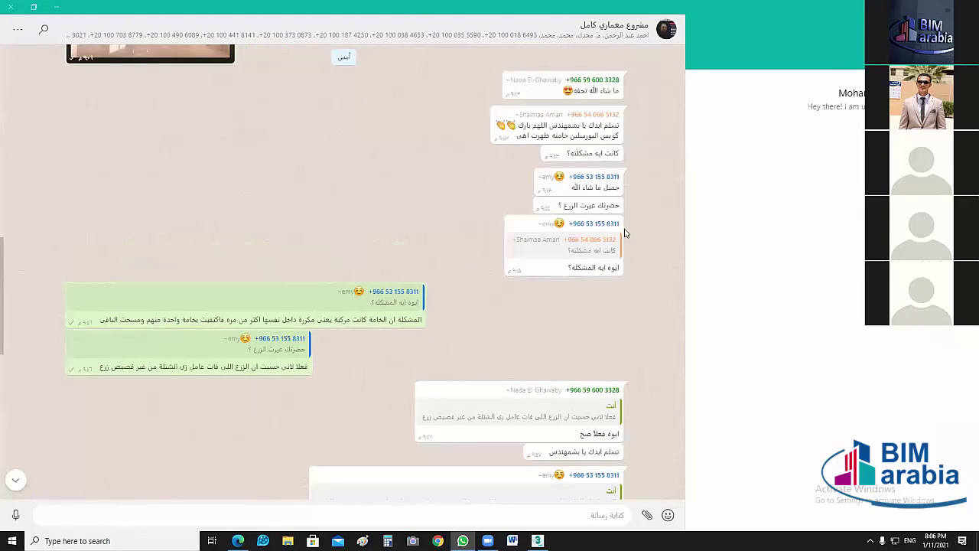
pyautogui.scroll(3, 647, 135)
pyautogui.scroll(3, 647, 136)
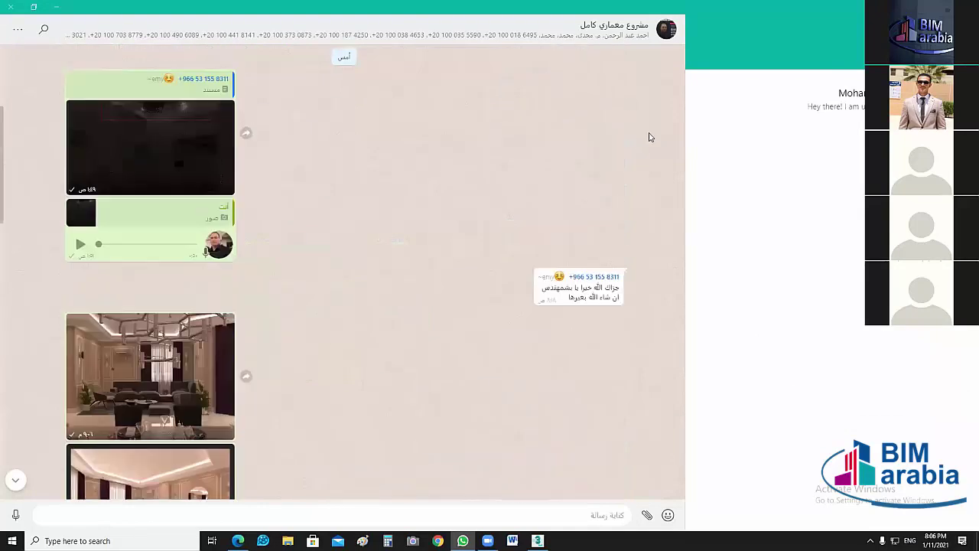
pyautogui.scroll(1, 647, 191)
pyautogui.scroll(2, 647, 227)
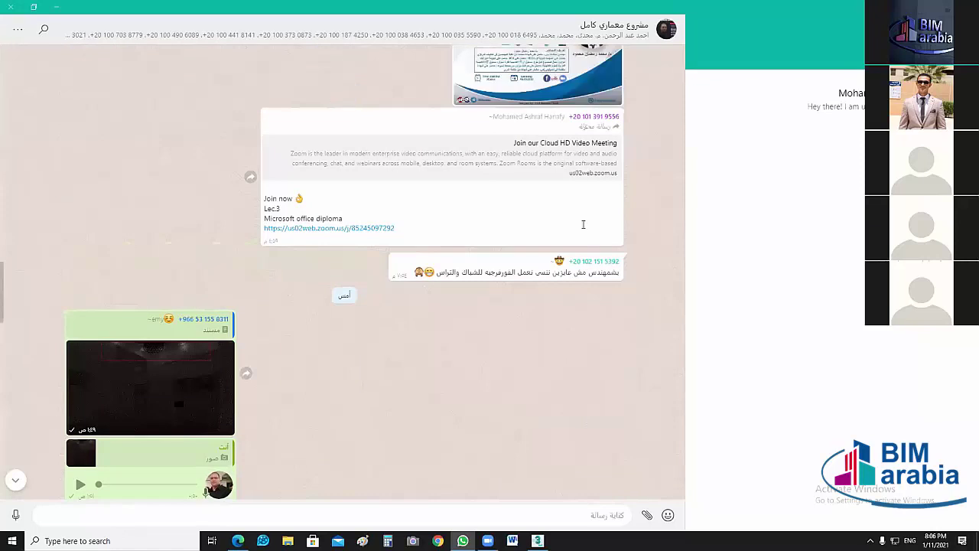
pyautogui.scroll(-1, 574, 226)
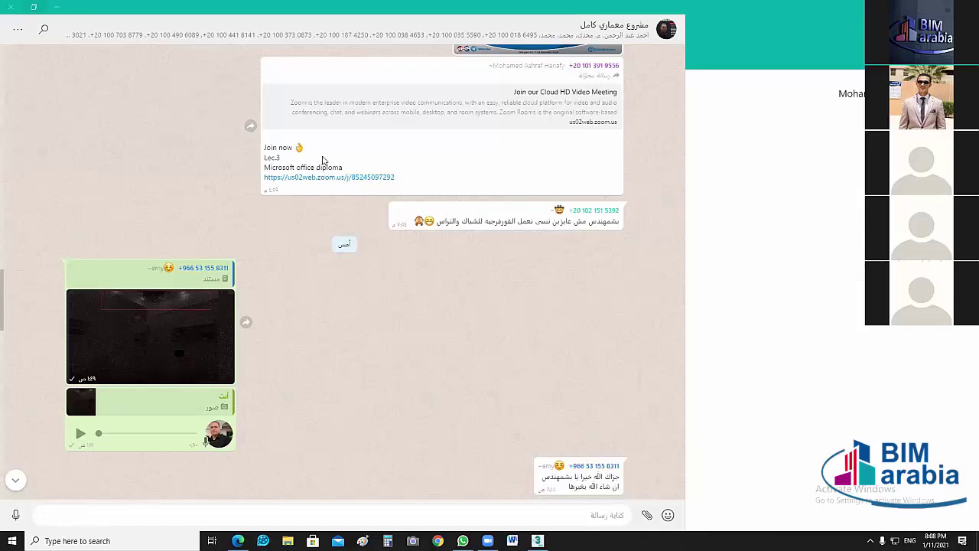
# Minimize WhatsApp and end isolation with Alt+Q so all hidden scene objects return.
pyautogui.press('super+Down')
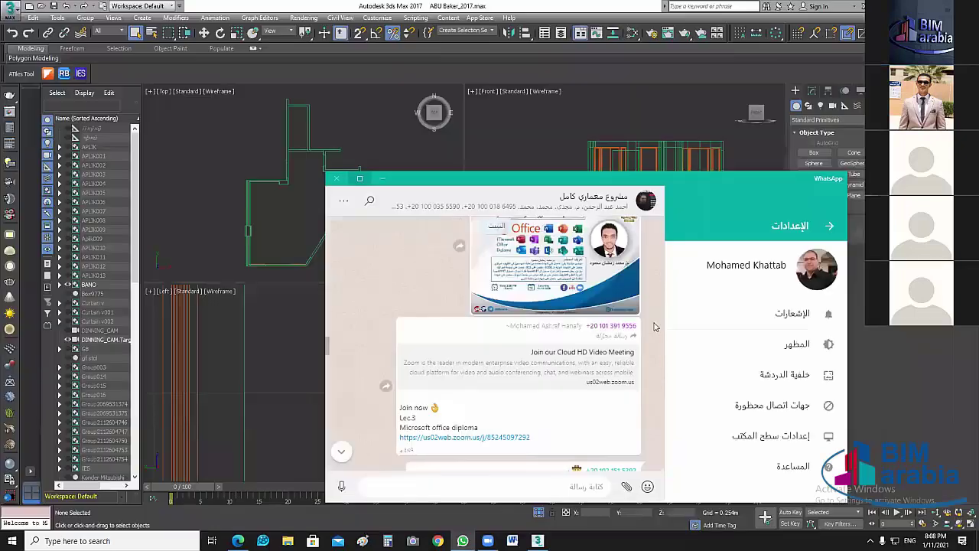
pyautogui.press('super+Down')
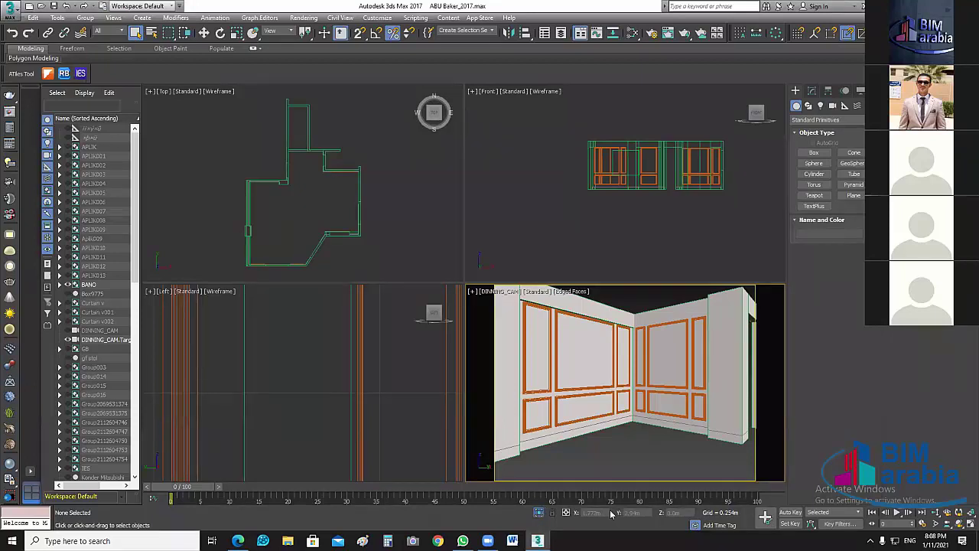
pyautogui.hotkey('alt', 'q')
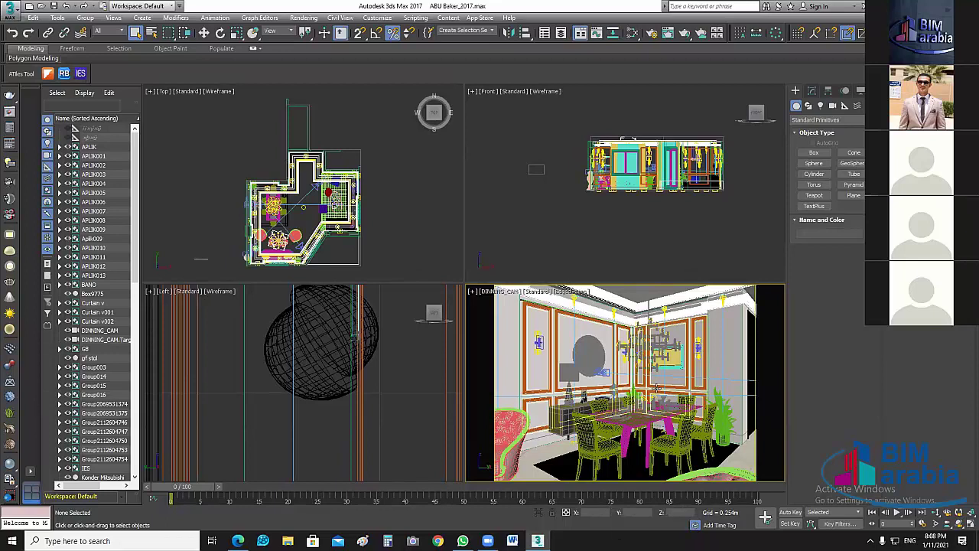
# Clear the selection and open the V-Ray frame buffer with its render history.
pyautogui.click(656, 388)
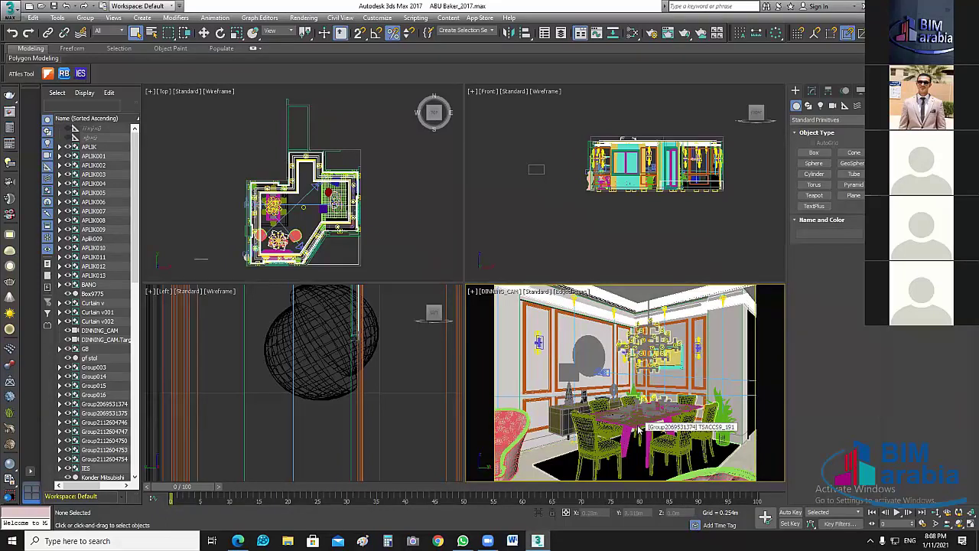
pyautogui.hotkey('ctrl', 'd')
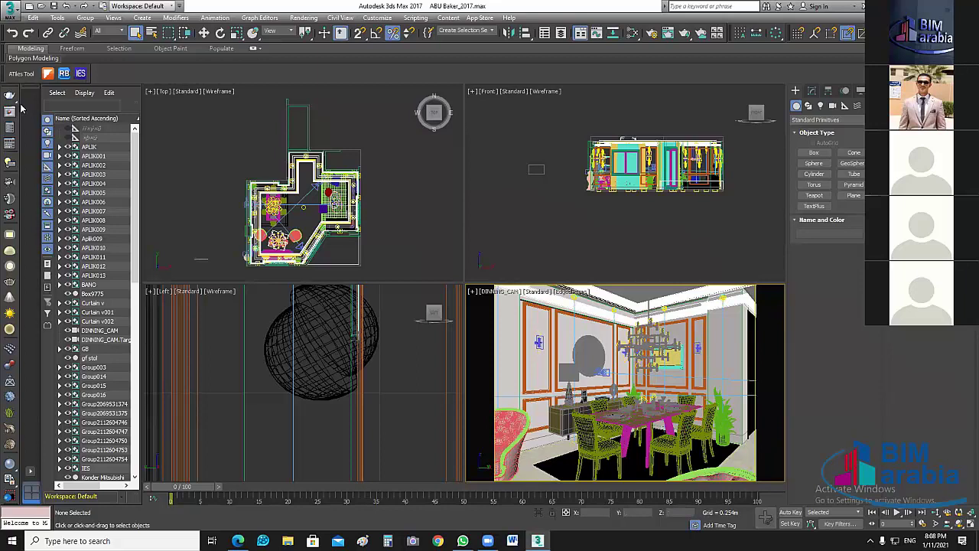
pyautogui.click(18, 111)
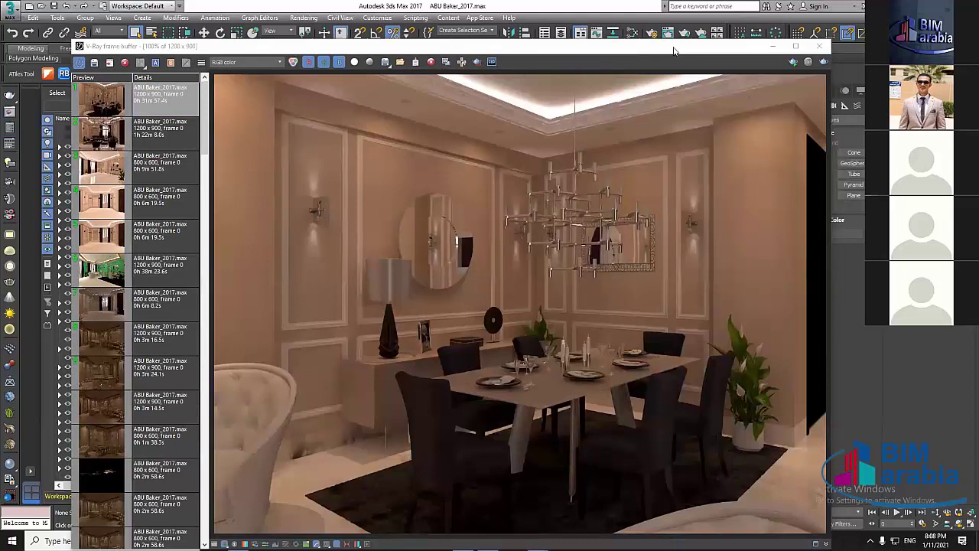
# Adjust the V-Ray frame buffer window and its render history panel.
pyautogui.moveTo(674, 51); pyautogui.dragTo(677, 44)
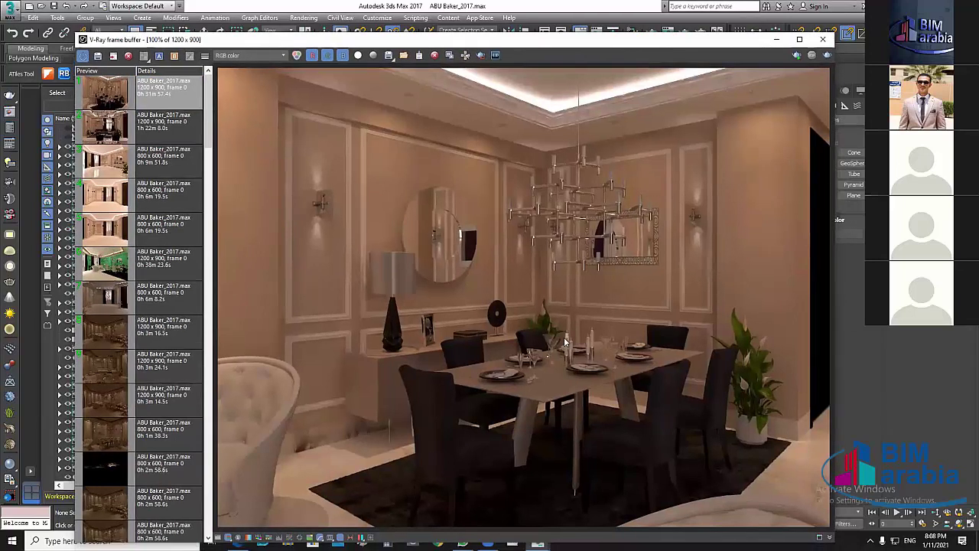
pyautogui.click(150, 98)
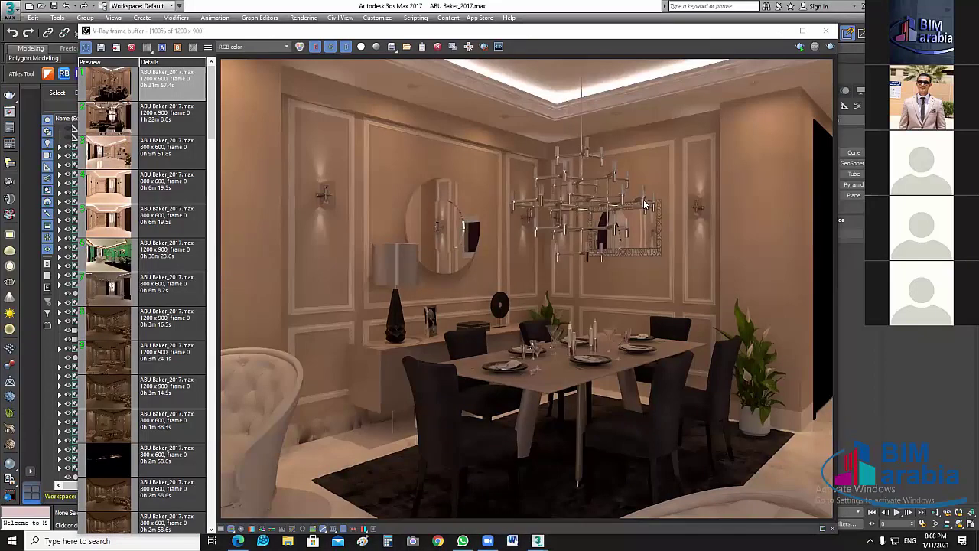
pyautogui.click(655, 238)
pyautogui.click(258, 393)
# Enable Region render and mark a region over the upper right wall, then open File Explorer.
pyautogui.click(485, 47)
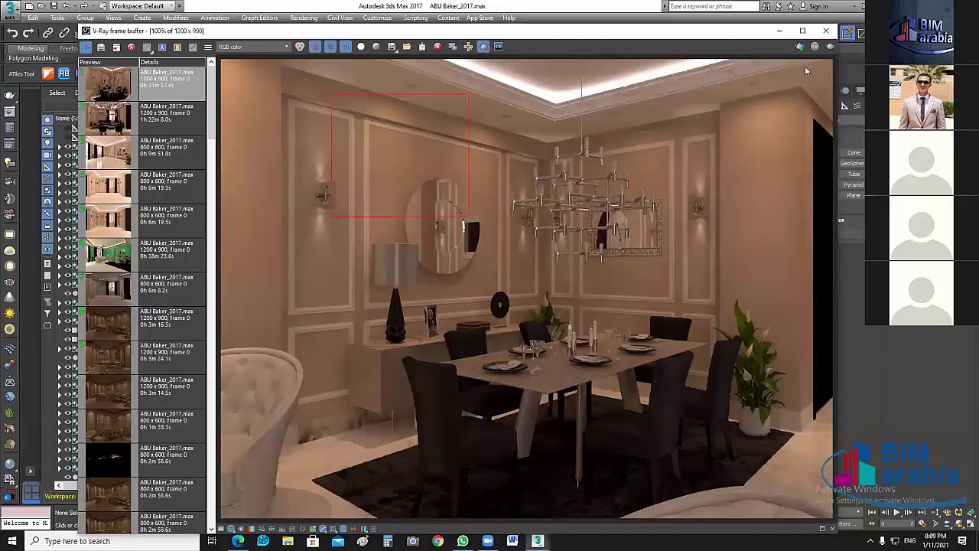
pyautogui.moveTo(805, 66); pyautogui.dragTo(747, 191)
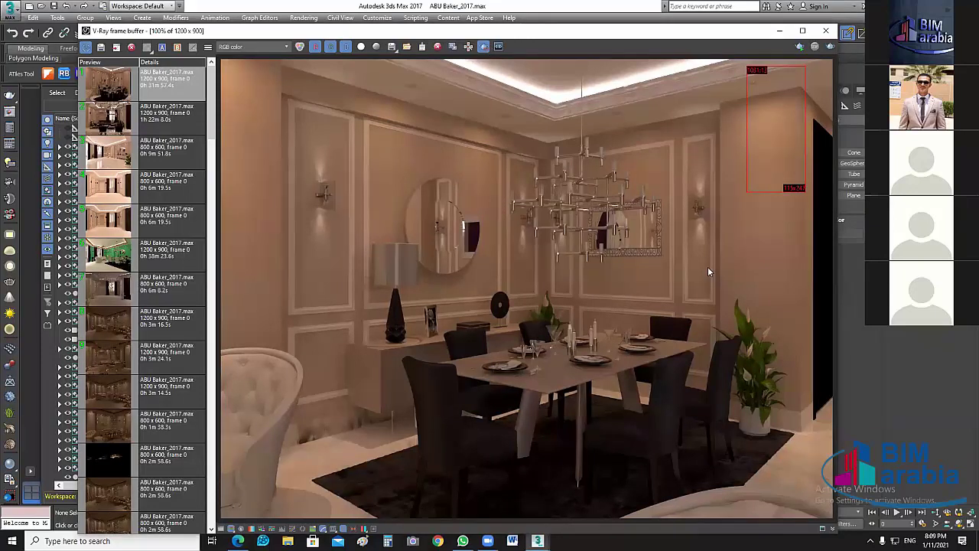
pyautogui.moveTo(708, 271); pyautogui.dragTo(679, 282)
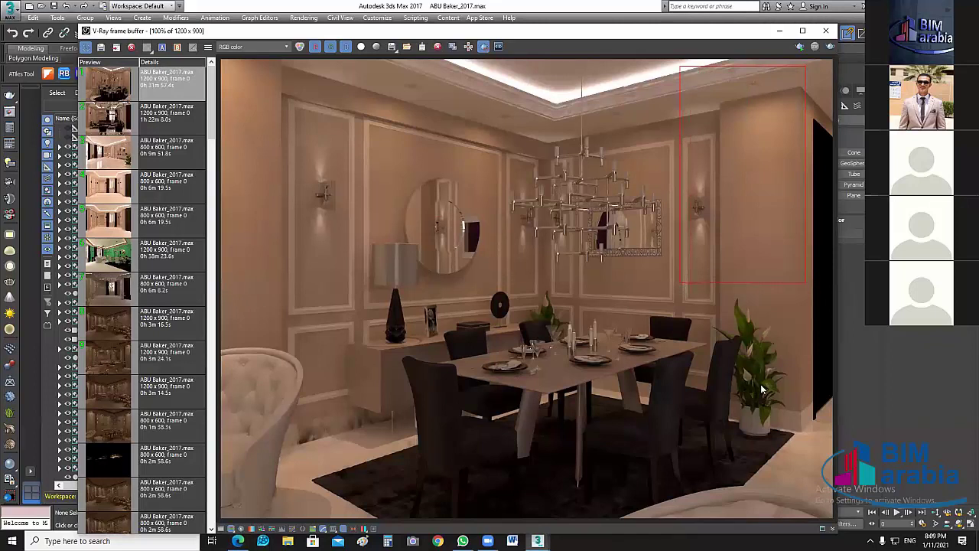
pyautogui.click(762, 389)
pyautogui.press('super+e')
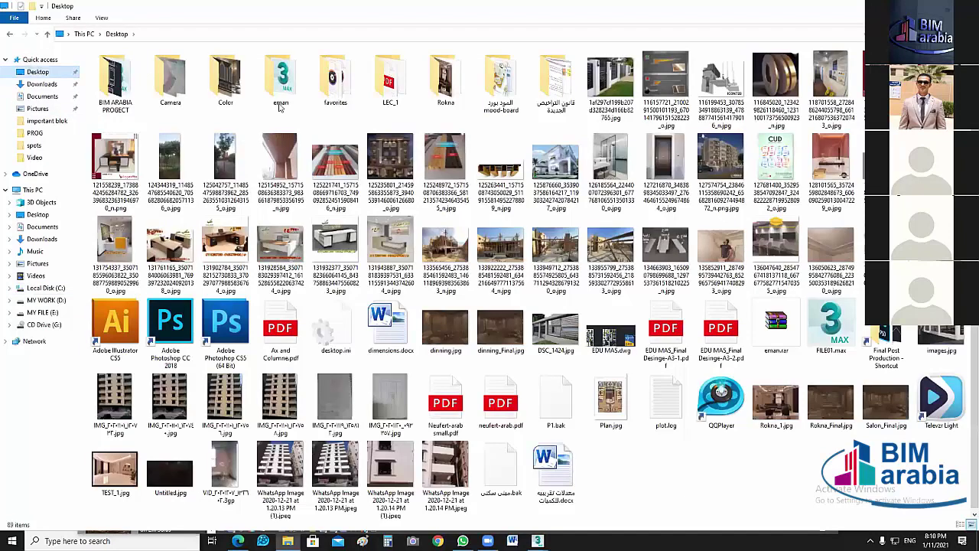
# Open BIM ARABIA PROGECT > 45 Plant 3dmodel 3dsmax and show its files as large icons.
pyautogui.click(112, 89)
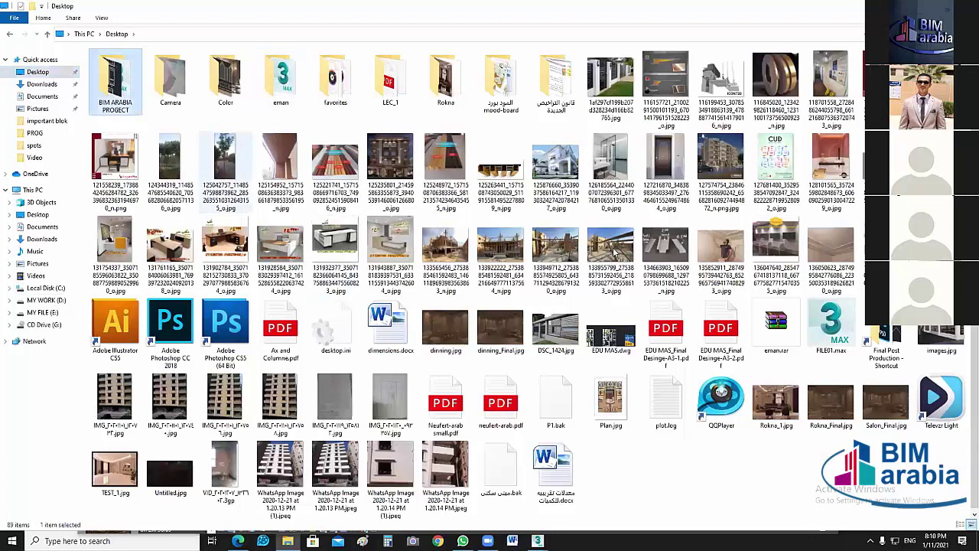
pyautogui.press('Return')
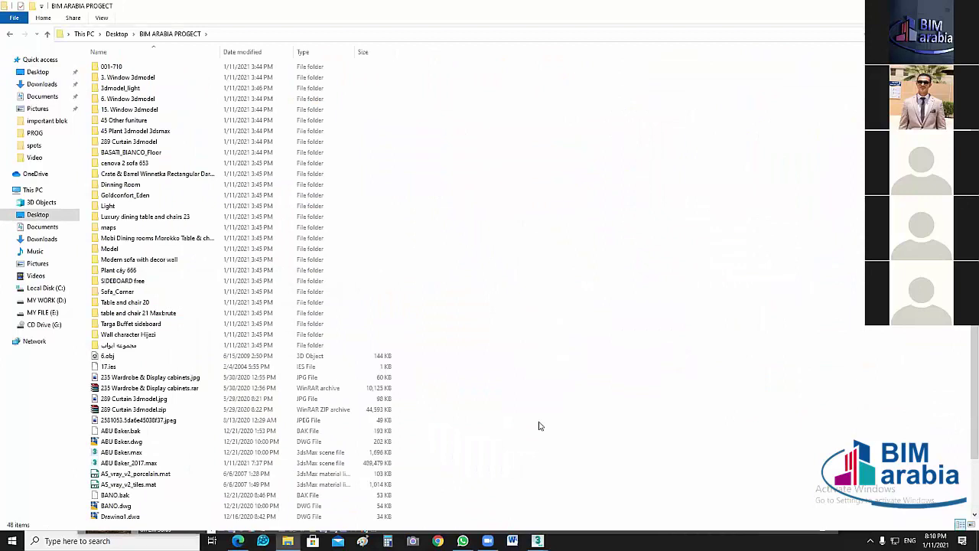
pyautogui.hotkey('ctrl', 'shift', '2')
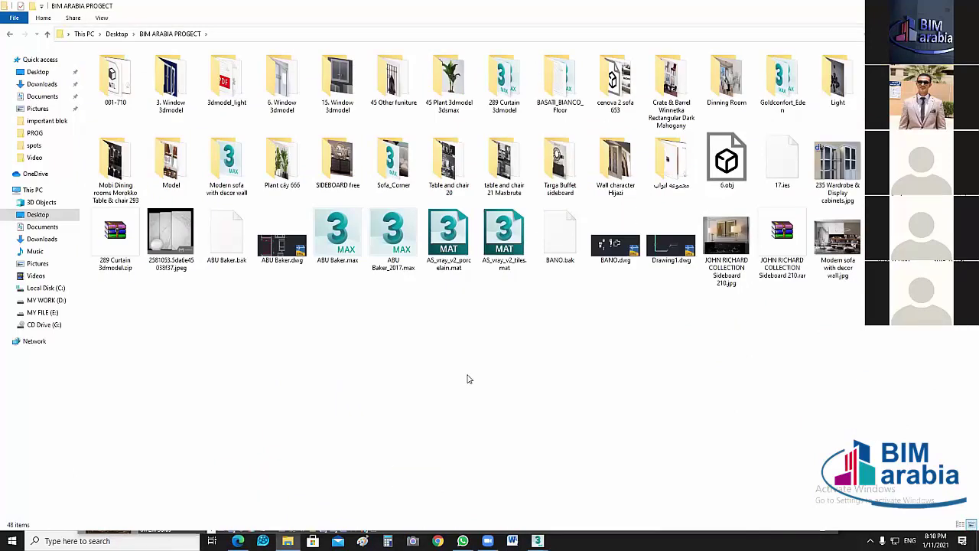
pyautogui.doubleClick(452, 94)
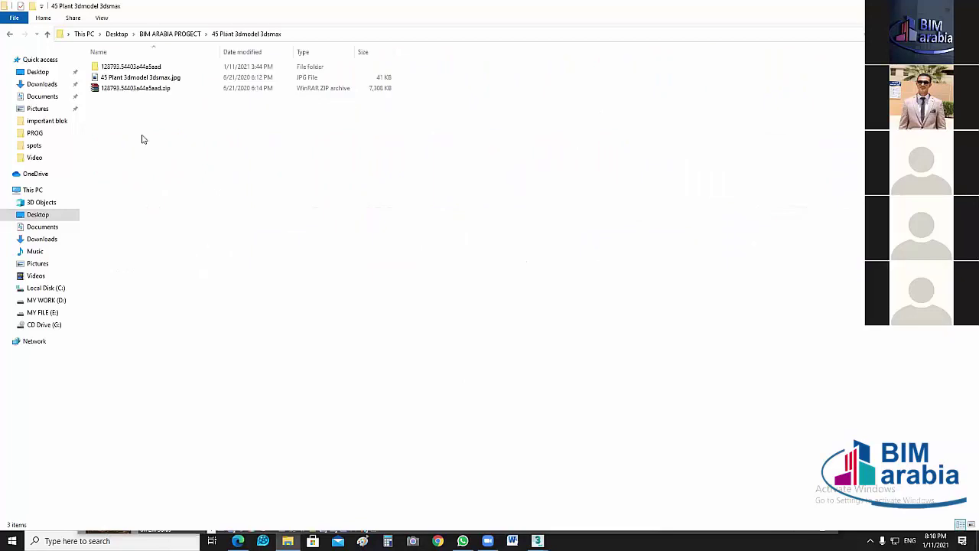
pyautogui.click(101, 16)
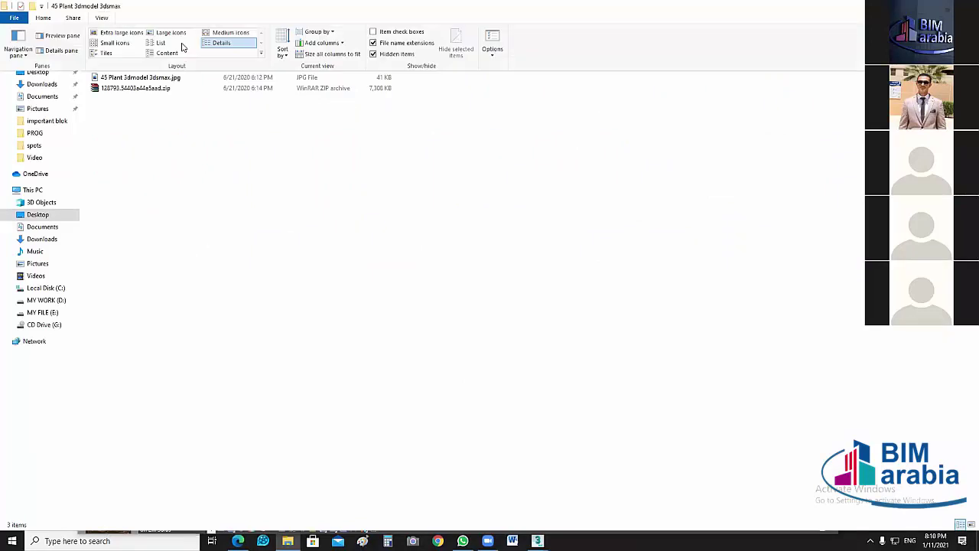
pyautogui.click(188, 47)
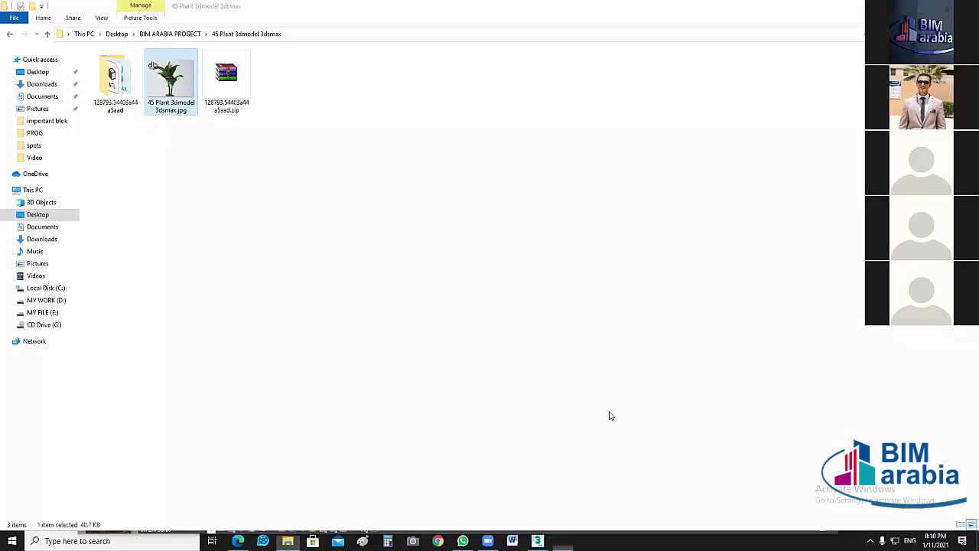
# Preview the plant images including Banana2 копия.jpg, then return to 3ds Max.
pyautogui.press('Return')
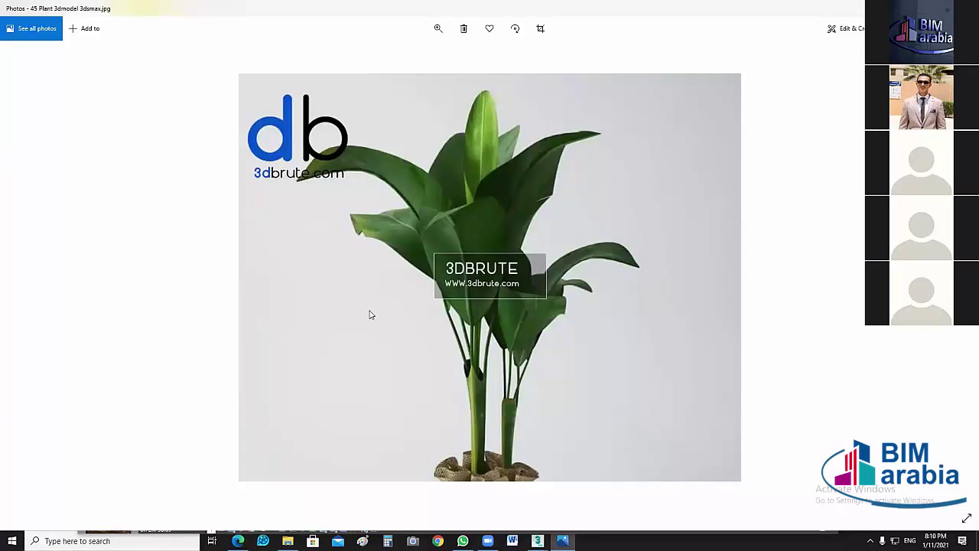
pyautogui.hotkey('alt', 'F4')
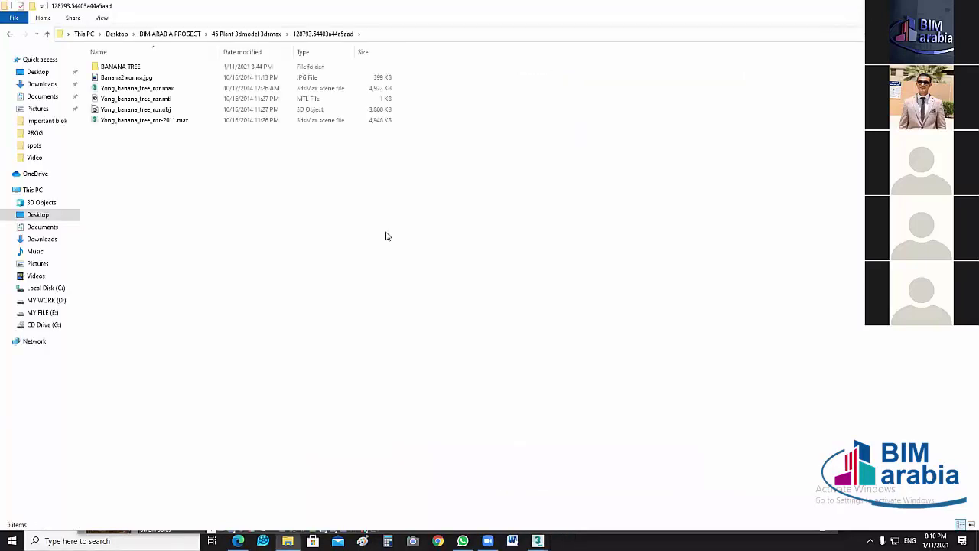
pyautogui.keyDown('ctrl'); pyautogui.scroll(5, 391, 322); pyautogui.keyUp('ctrl')
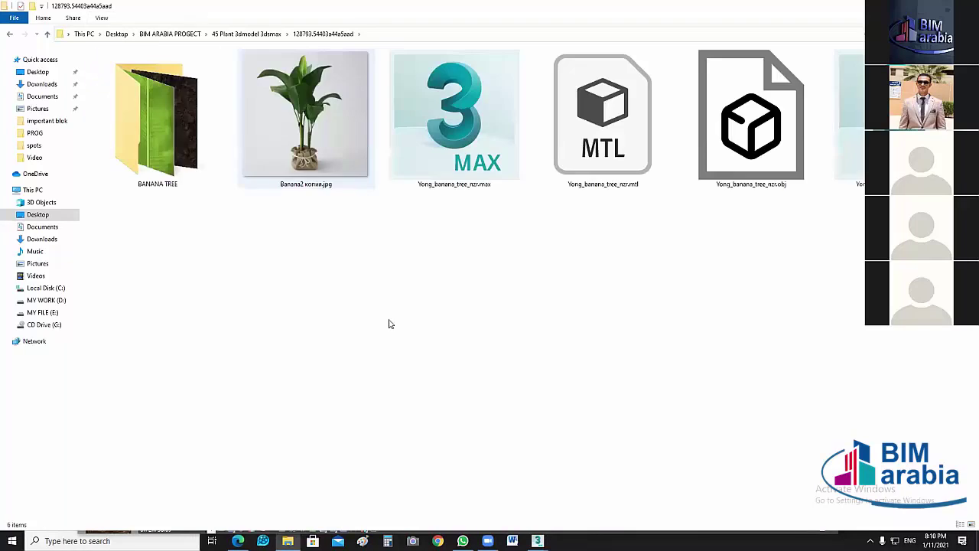
pyautogui.press('Return')
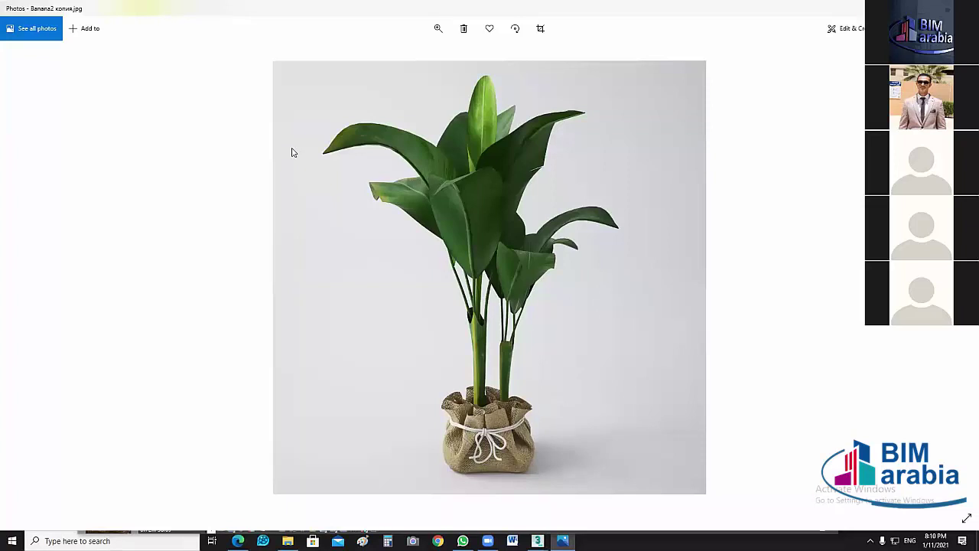
pyautogui.press('Escape')
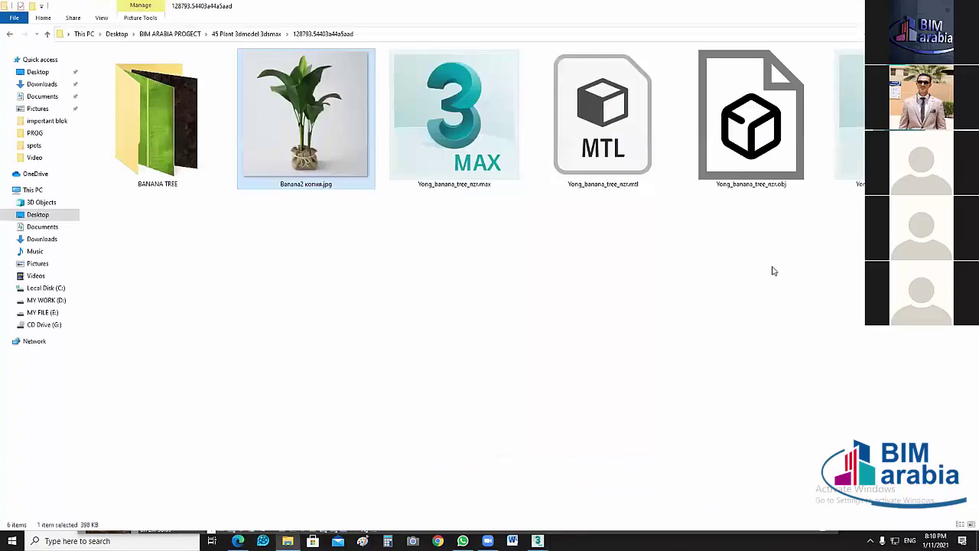
pyautogui.press('BackSpace')
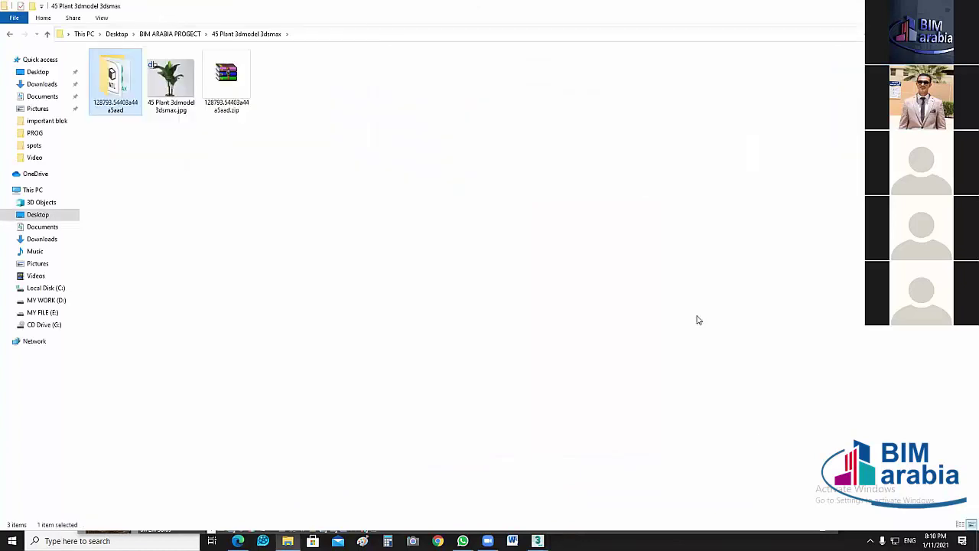
pyautogui.hotkey('alt', 'Tab')
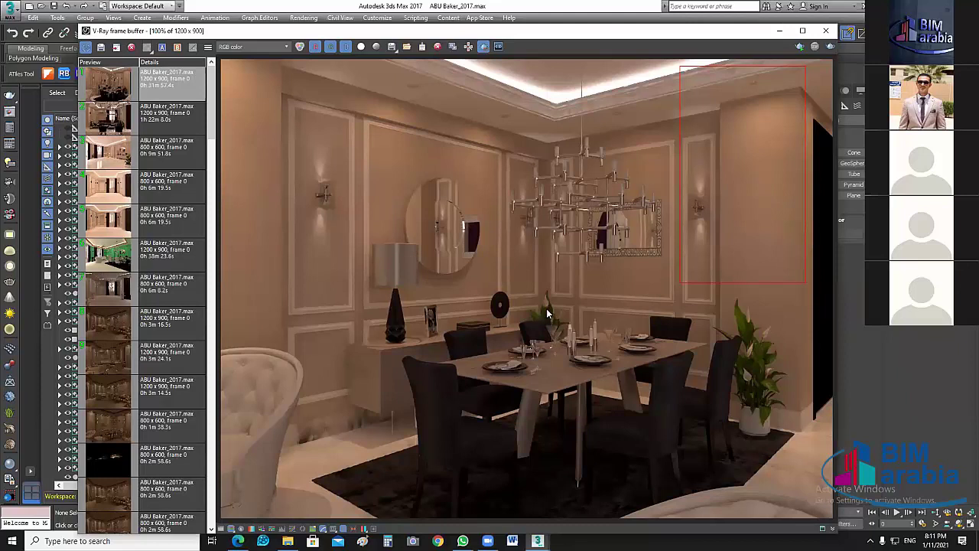
# Set the region over the right wall and start the V-Ray region render.
pyautogui.click(337, 454)
pyautogui.click(831, 47)
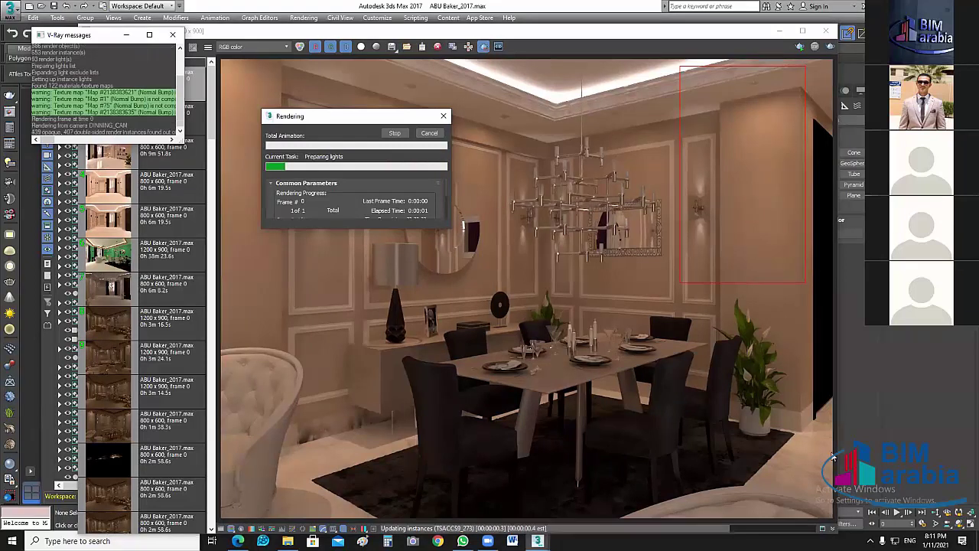
# Bring the V-Ray frame buffer to the front while the right-wall region render progresses.
pyautogui.click(803, 415)
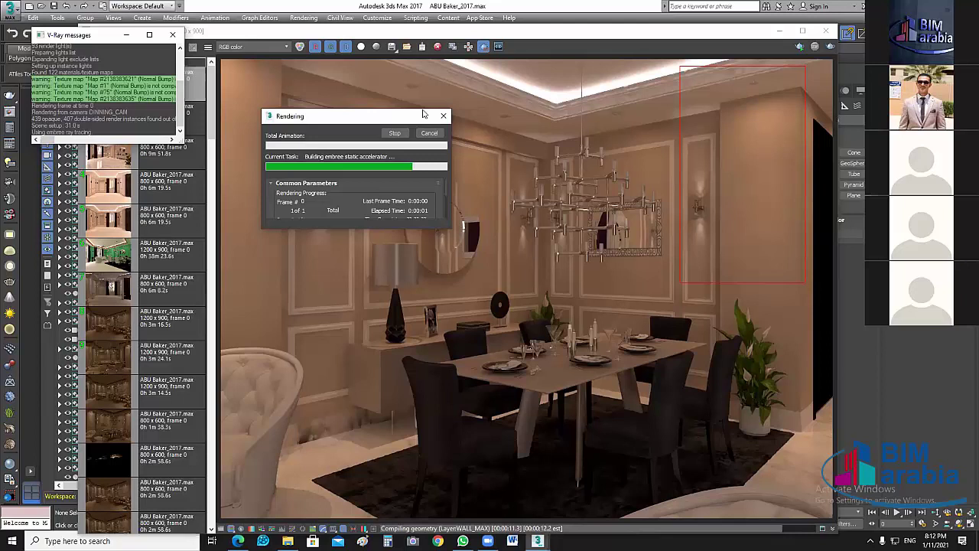
pyautogui.click(778, 92)
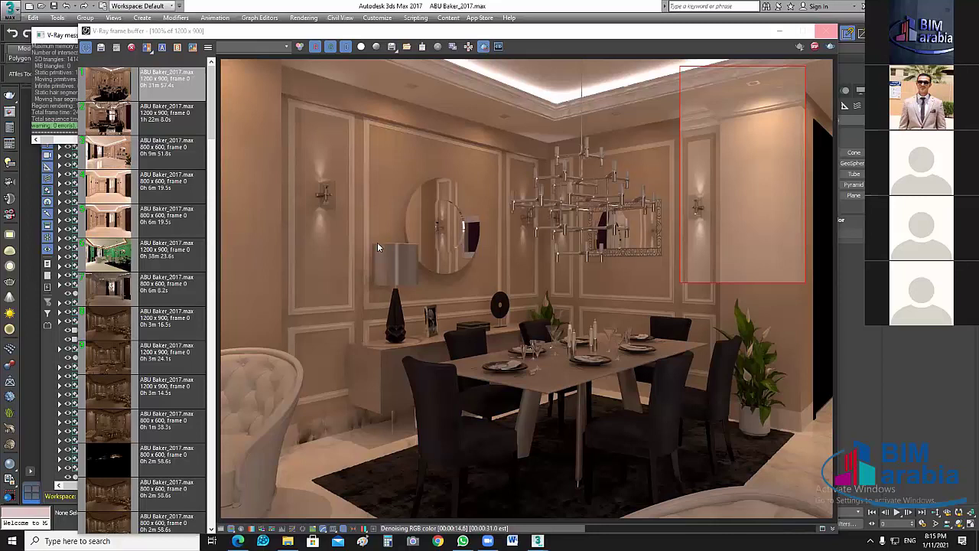
# Stop the render, reopen the frame buffer, save the region render to history and zoom in.
pyautogui.click(816, 48)
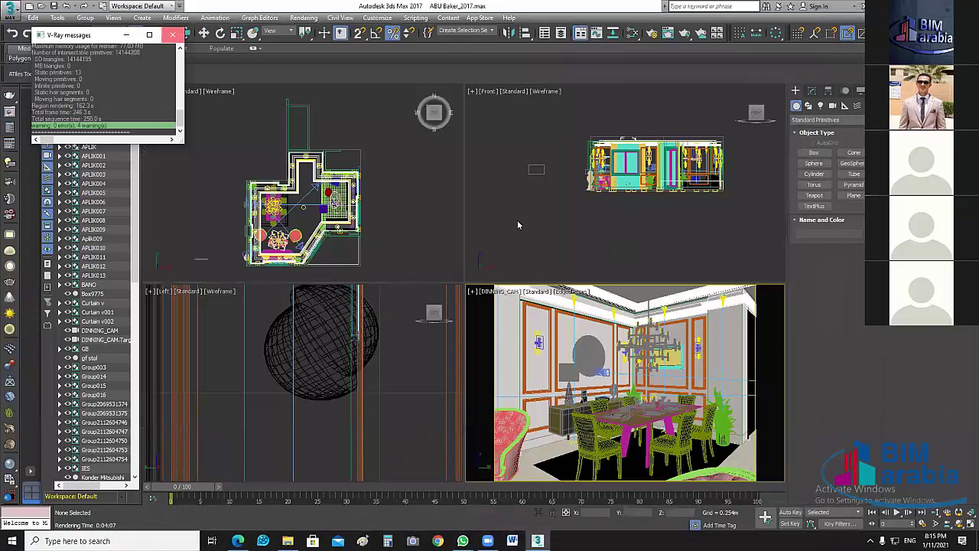
pyautogui.click(9, 115)
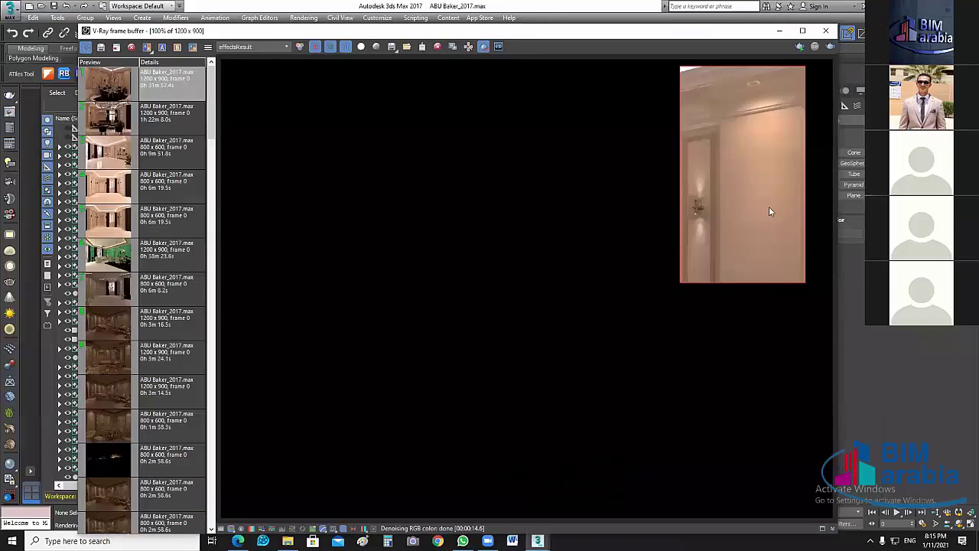
pyautogui.click(753, 86)
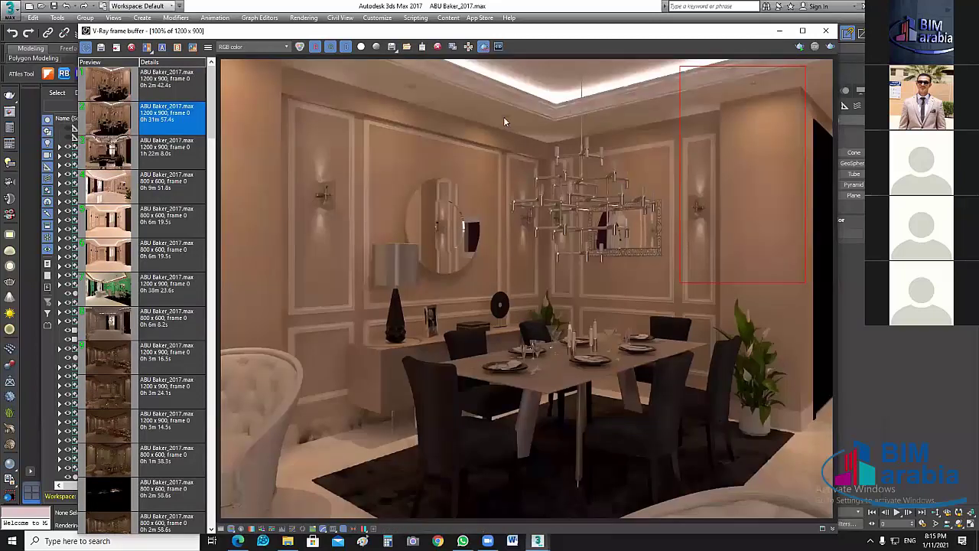
pyautogui.scroll(3, 506, 115)
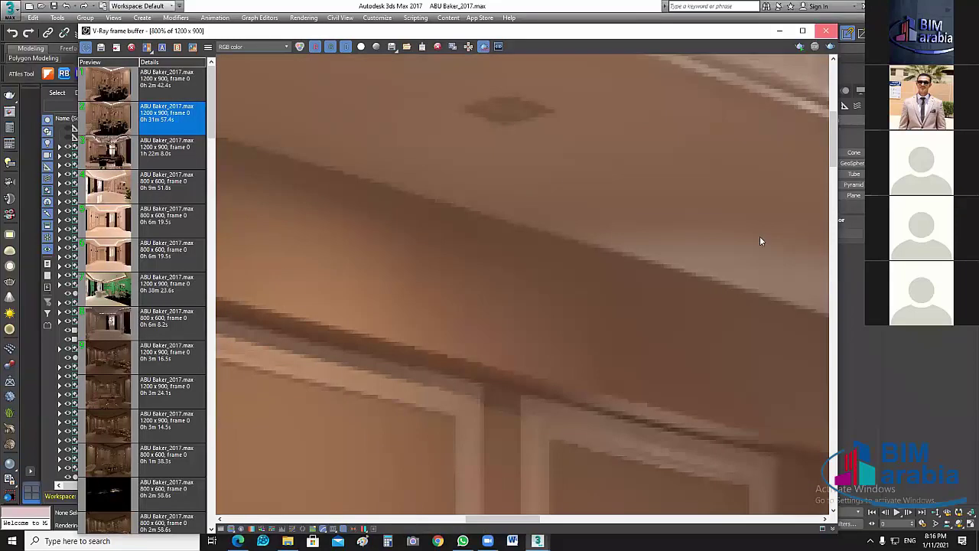
# Close the render preview, pick the Box9775 panel, then select the wall Layer:WALL_MAX.
pyautogui.press('Escape')
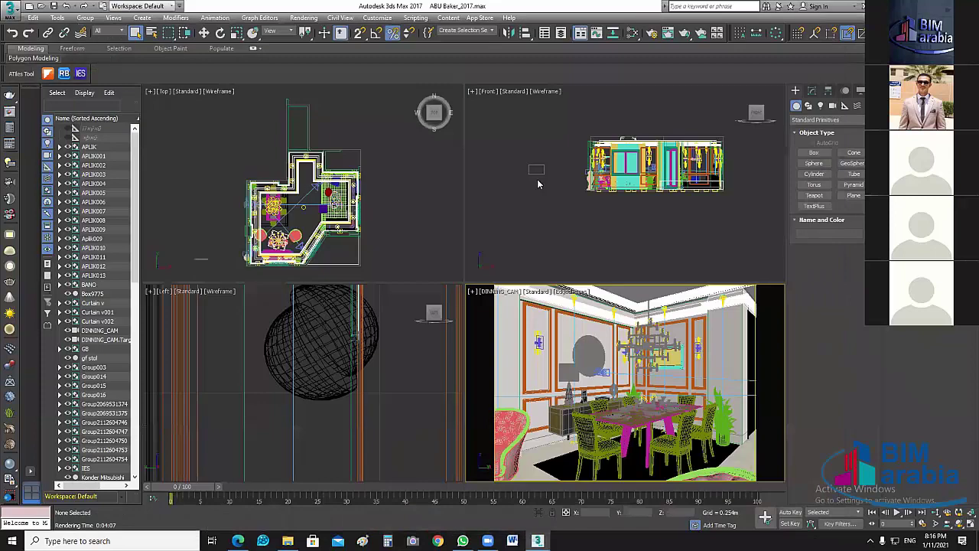
pyautogui.click(537, 169)
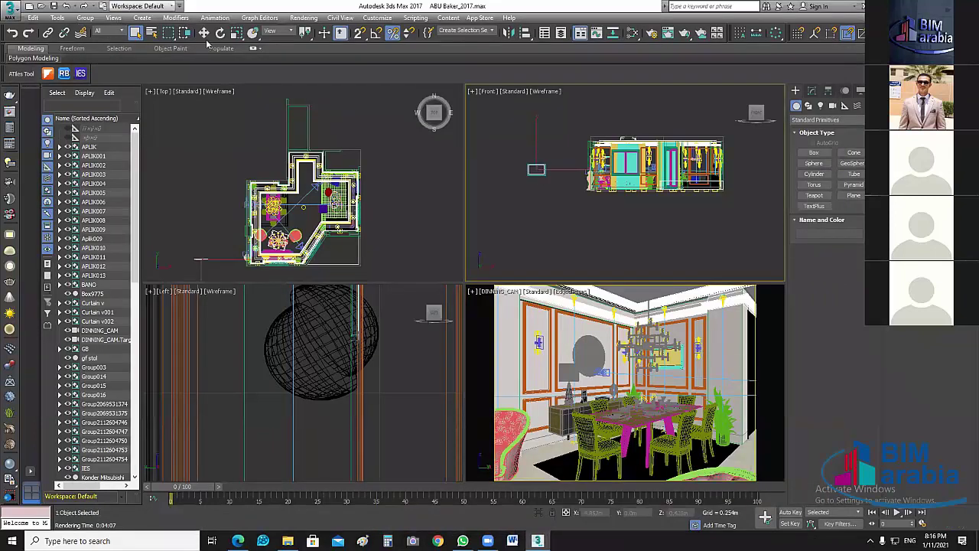
pyautogui.press('w')
pyautogui.press('w')
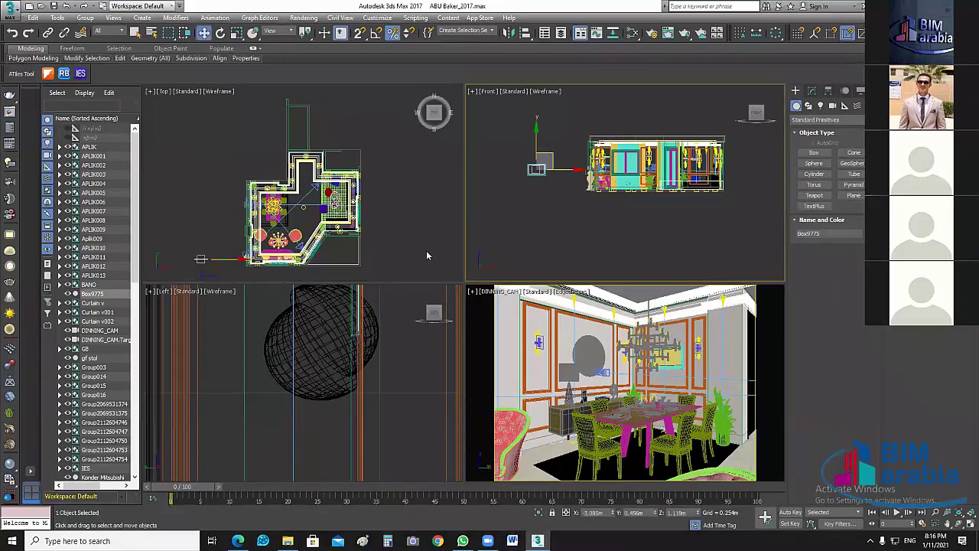
pyautogui.click(624, 238)
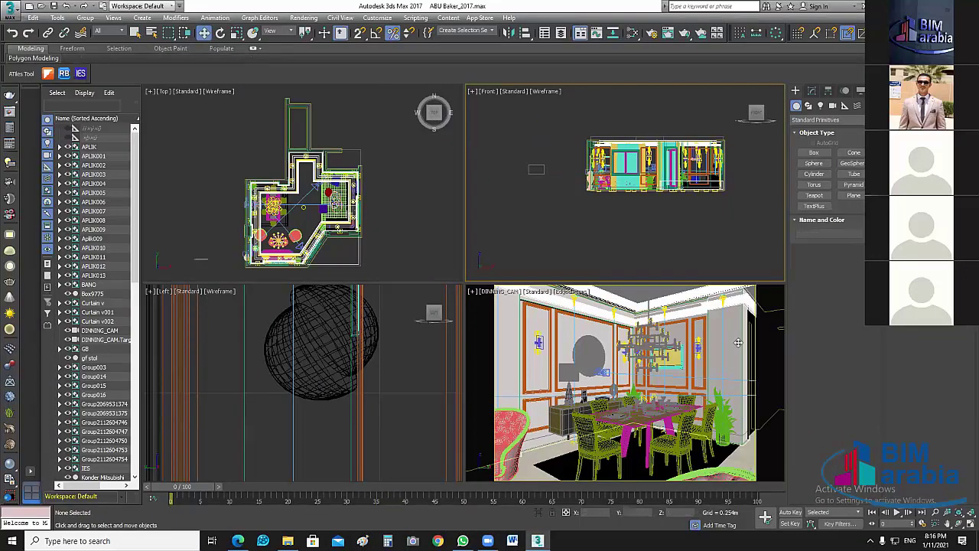
pyautogui.click(733, 352)
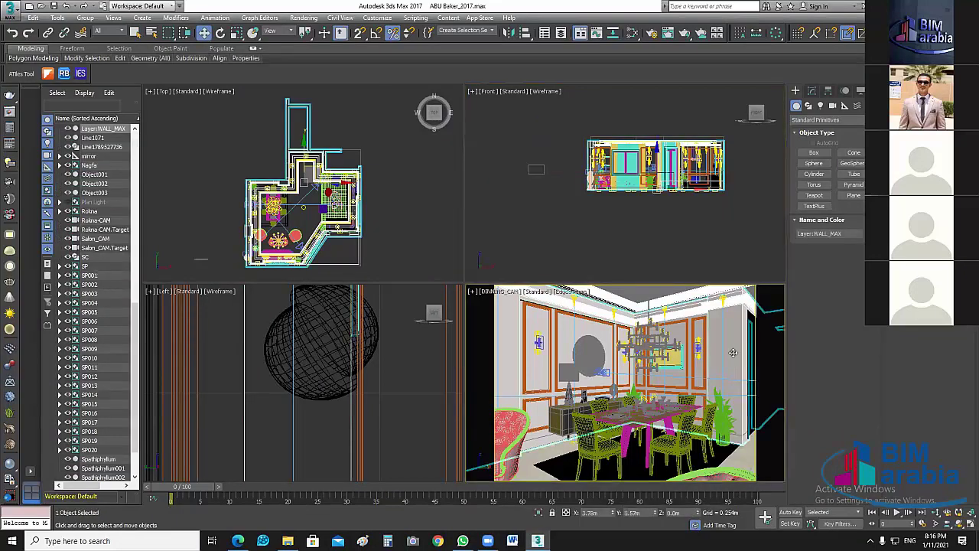
# Switch to a perspective view framed on the wall, orbit toward its window, and reselect Box9775.
pyautogui.press('p')
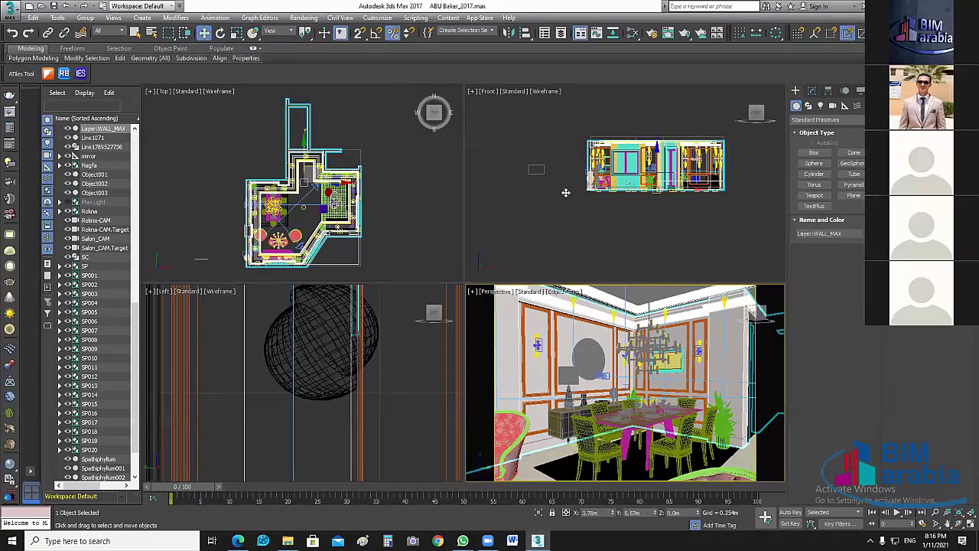
pyautogui.hotkey('shift', 'ctrl', 'z')
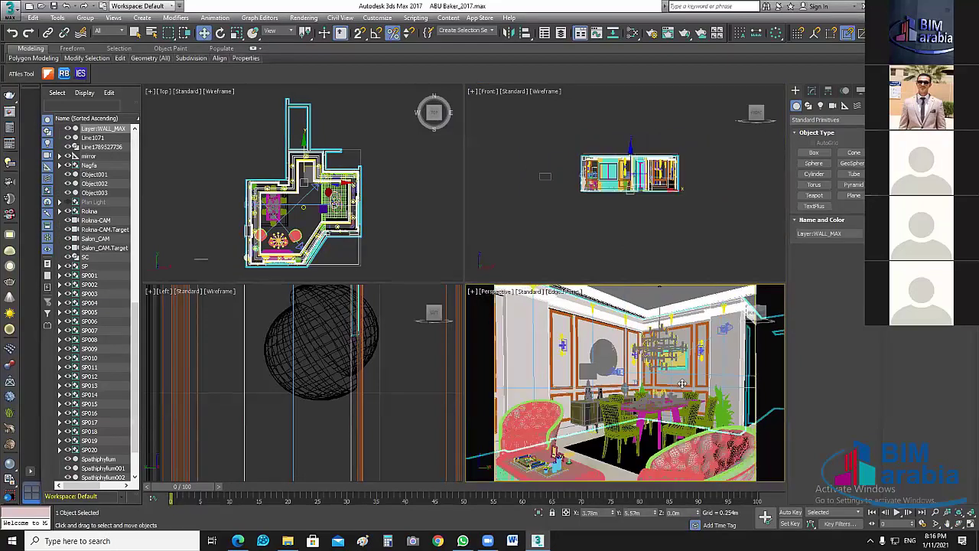
pyautogui.press('z')
pyautogui.keyDown('alt'); pyautogui.moveTo(595, 403); pyautogui.dragTo(556, 337, button='middle'); pyautogui.keyUp('alt')
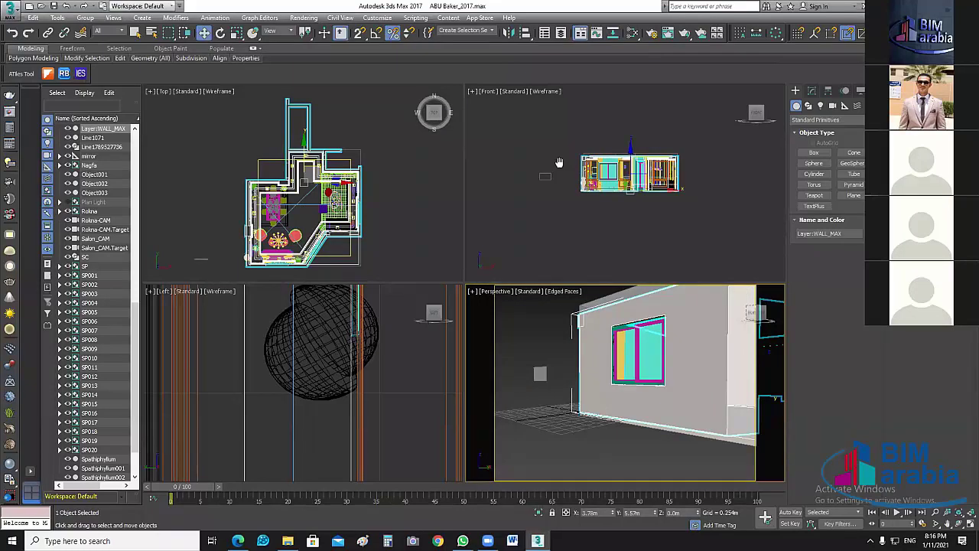
pyautogui.click(576, 222)
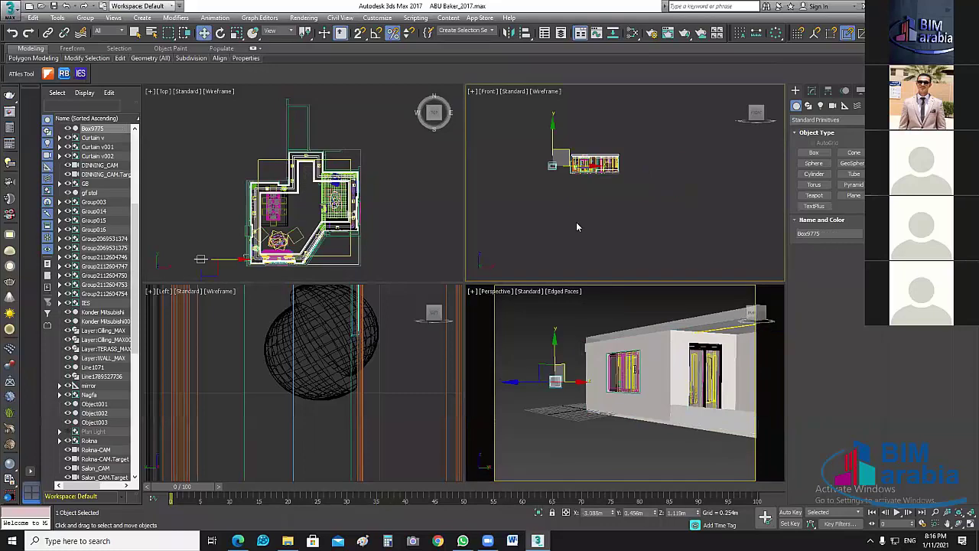
pyautogui.click(536, 163)
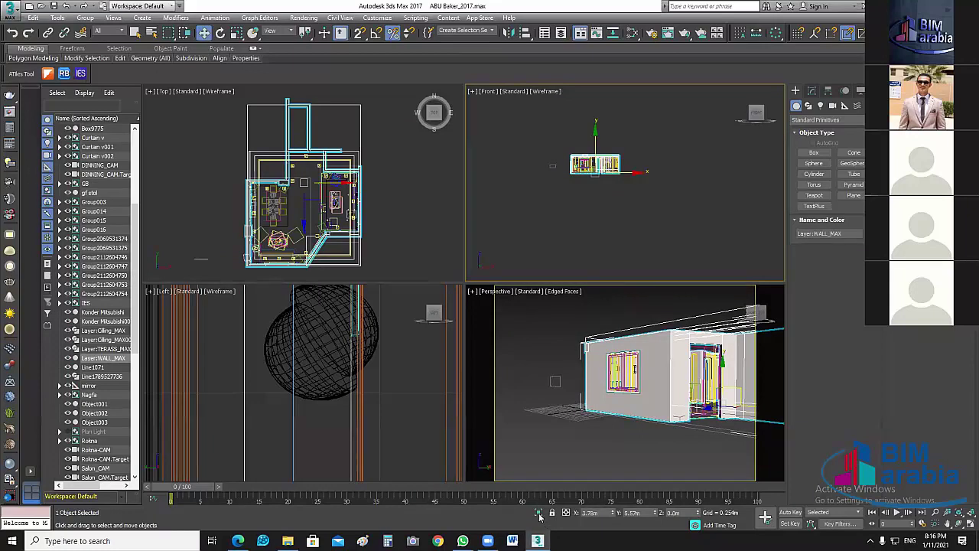
pyautogui.hotkey('ctrl', 'z')
# Isolate Box9775 with Alt+Q, zoom extents in all views, and reselect the panel.
pyautogui.hotkey('alt', 'q')
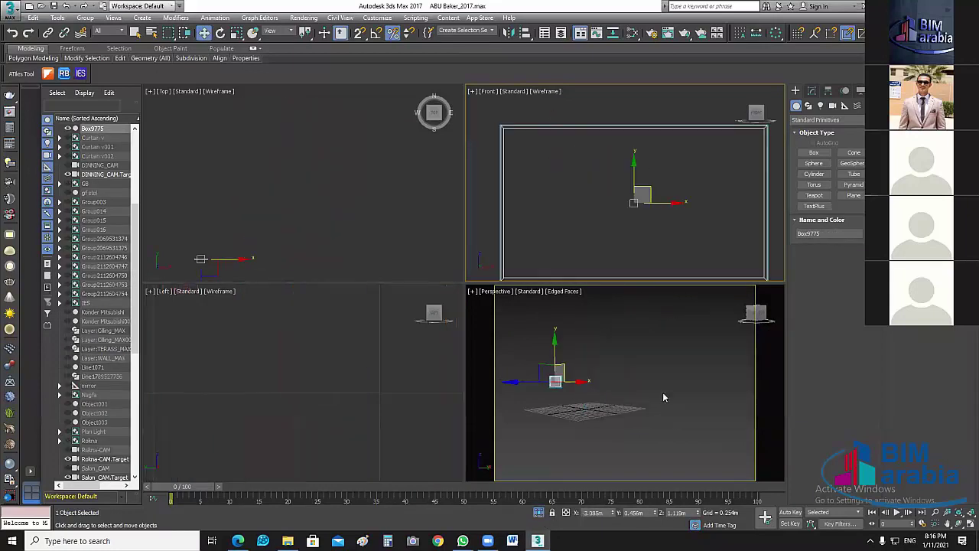
pyautogui.click(959, 511)
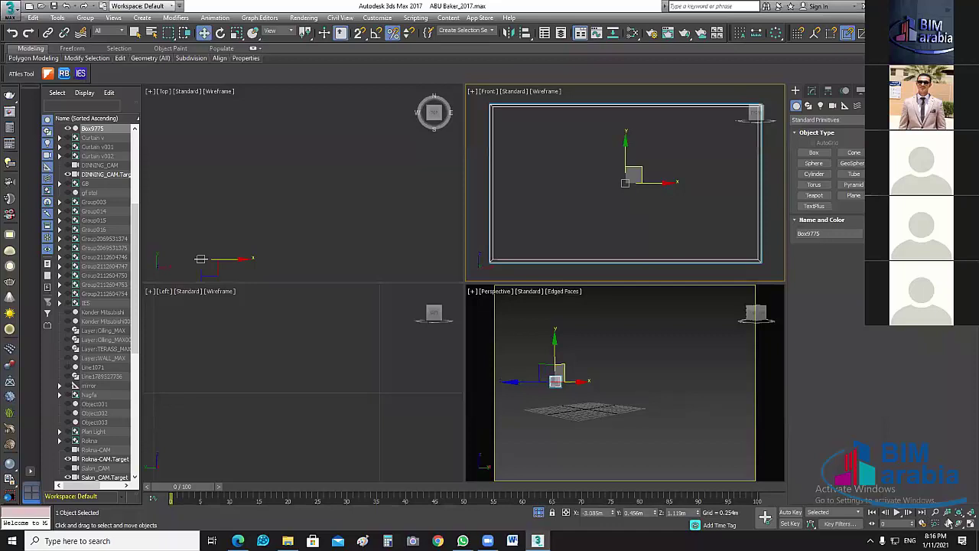
pyautogui.click(949, 524)
pyautogui.click(726, 354)
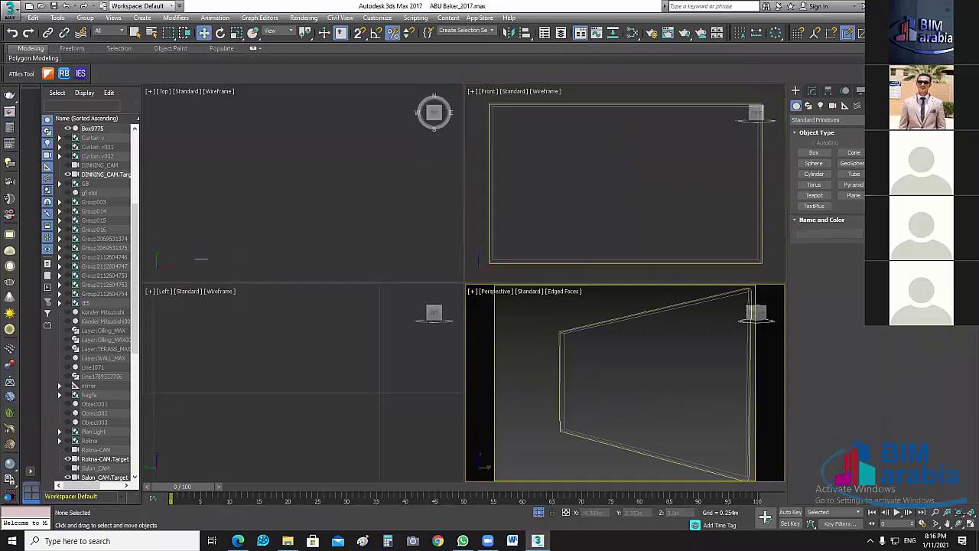
pyautogui.click(674, 419)
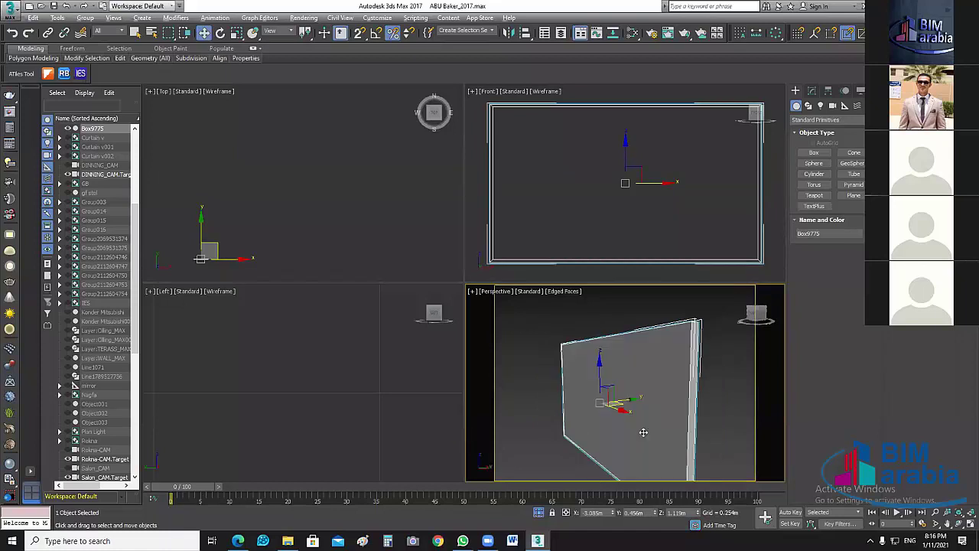
# Orbit and zoom around the panel, then show its Editable Poly modifier stack.
pyautogui.moveTo(579, 429)
pyautogui.keyDown('alt'); pyautogui.mouseDown(button='middle')
pyautogui.moveTo(677, 362)
pyautogui.moveTo(630, 384)
pyautogui.moveTo(681, 380)
pyautogui.moveTo(648, 431)
pyautogui.moveTo(594, 426)
pyautogui.moveTo(617, 439)
pyautogui.mouseUp(button='middle'); pyautogui.keyUp('alt')
pyautogui.scroll(-1, 680, 381)
pyautogui.scroll(-2, 680, 383)
pyautogui.scroll(-1, 680, 397)
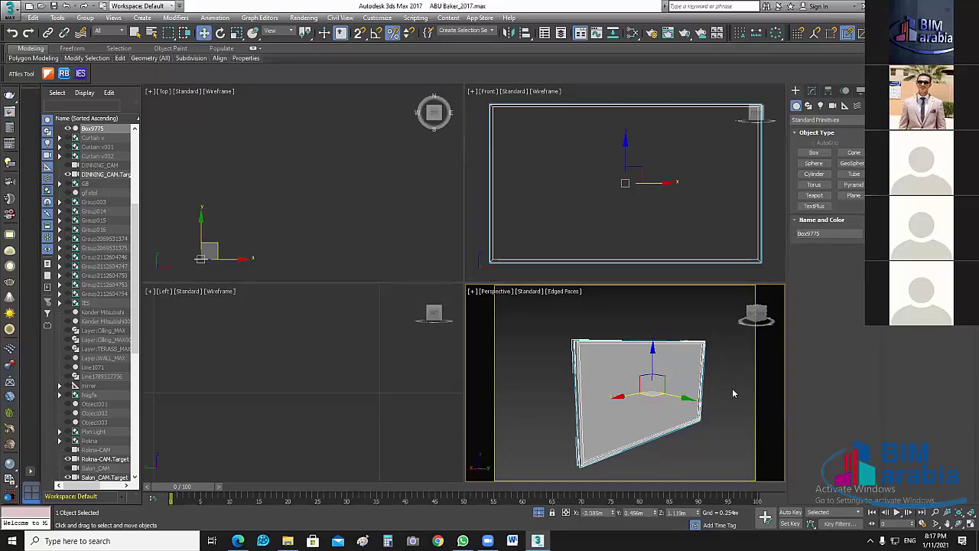
pyautogui.click(812, 90)
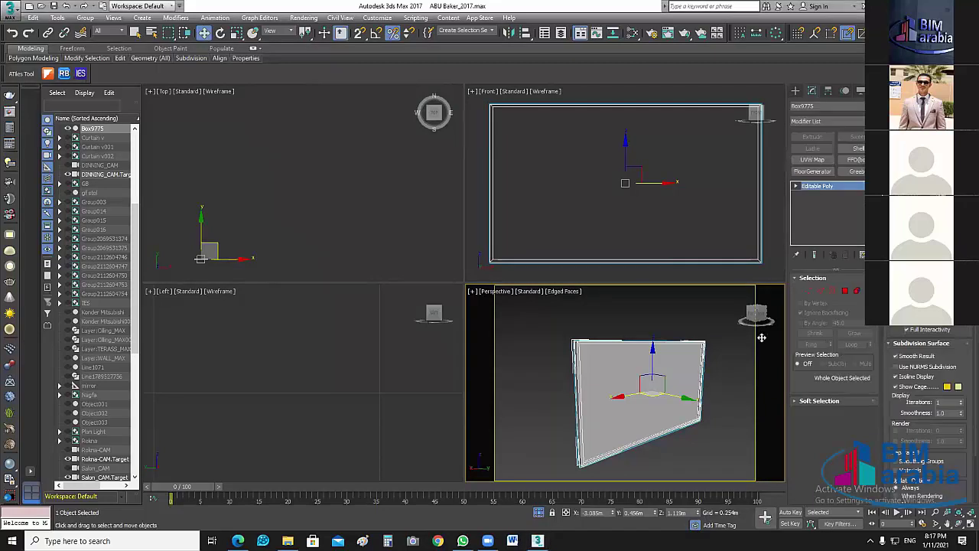
# Select the panel's front polygon, invert to the remaining faces, then exit Polygon mode and deselect.
pyautogui.click(845, 291)
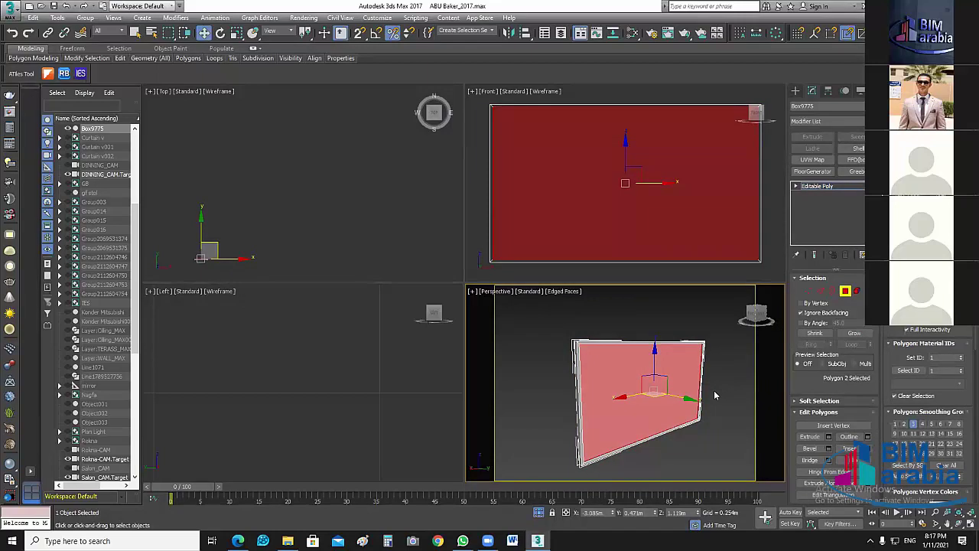
pyautogui.hotkey('shift', 'i')
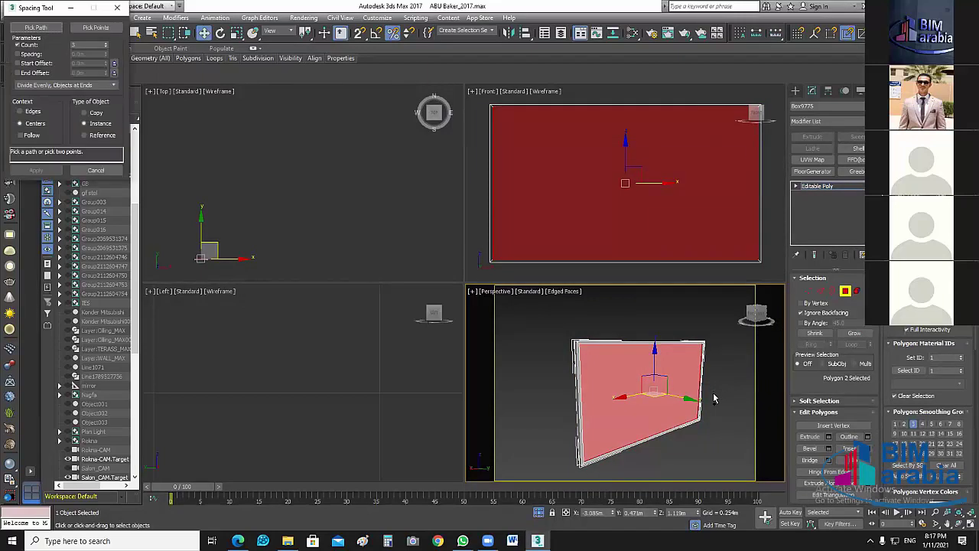
pyautogui.hotkey('ctrl', 'i')
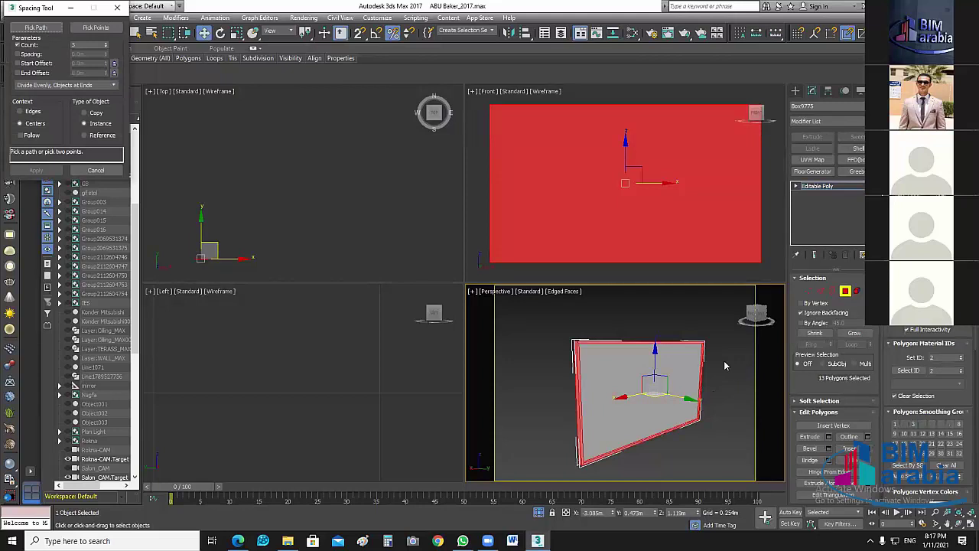
pyautogui.press('6')
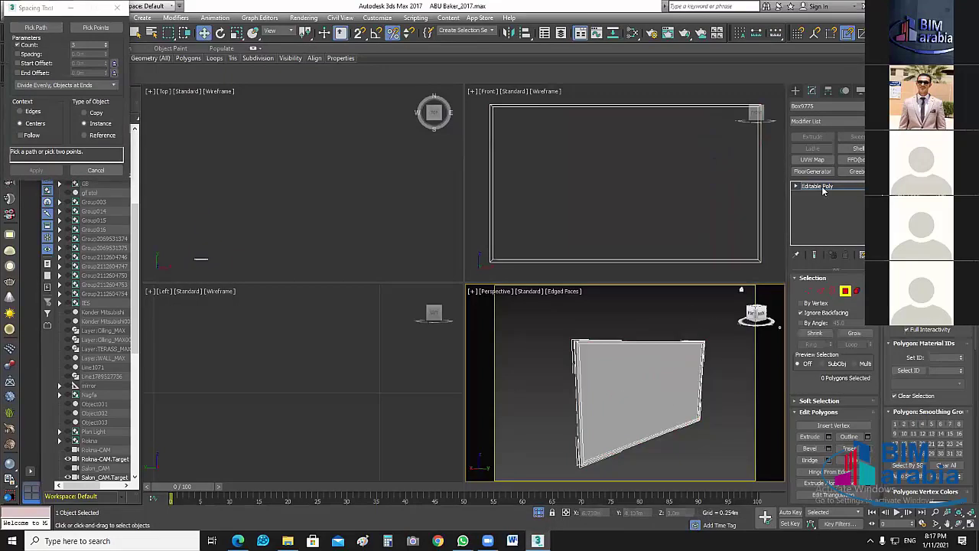
pyautogui.hotkey('ctrl', 'd')
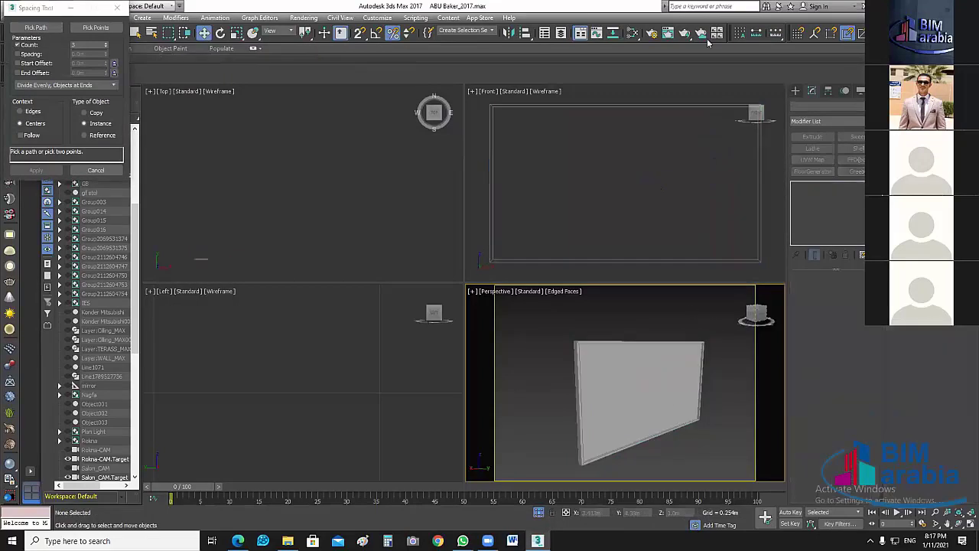
# Open the Slate Material Editor in a smaller window and tidy the existing nodes into view.
pyautogui.click(635, 35)
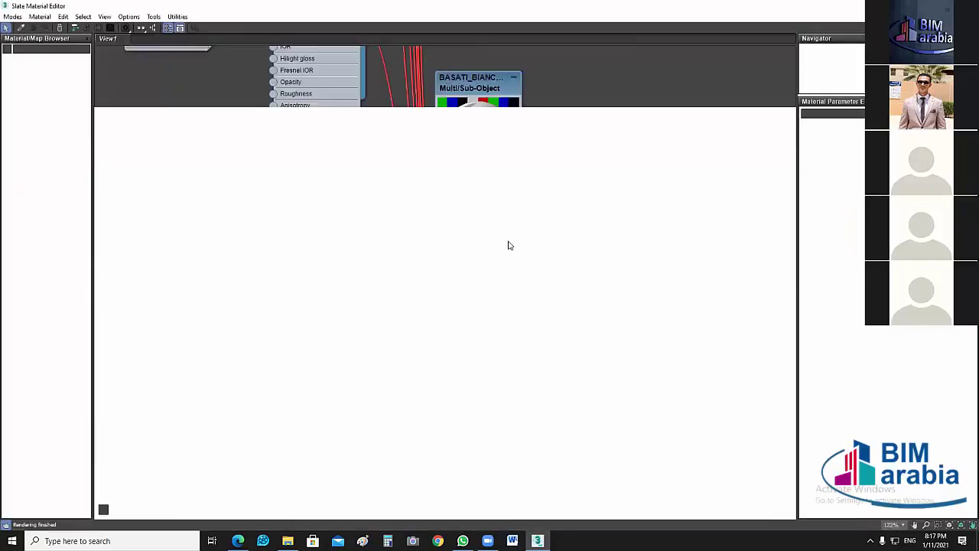
pyautogui.doubleClick(218, 13)
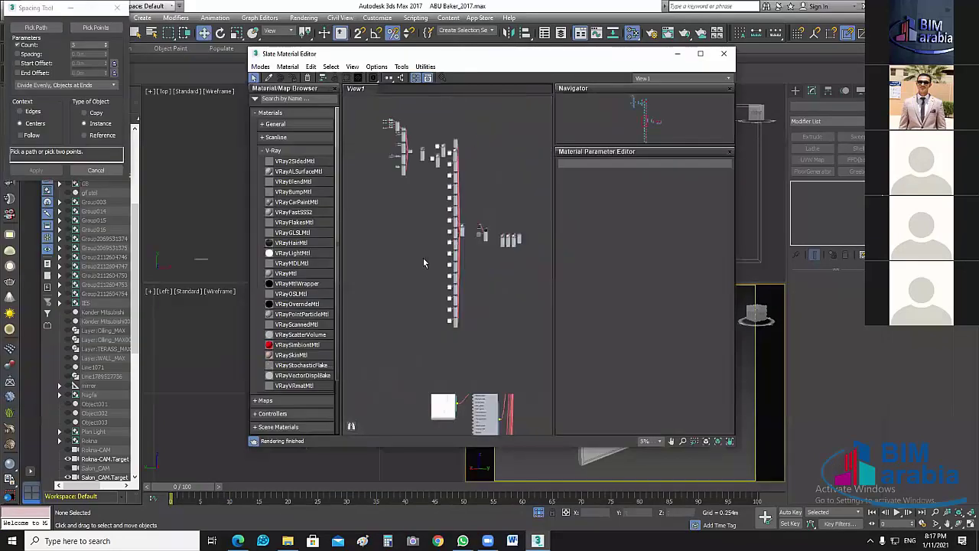
pyautogui.moveTo(422, 258); pyautogui.dragTo(498, 268, button='middle')
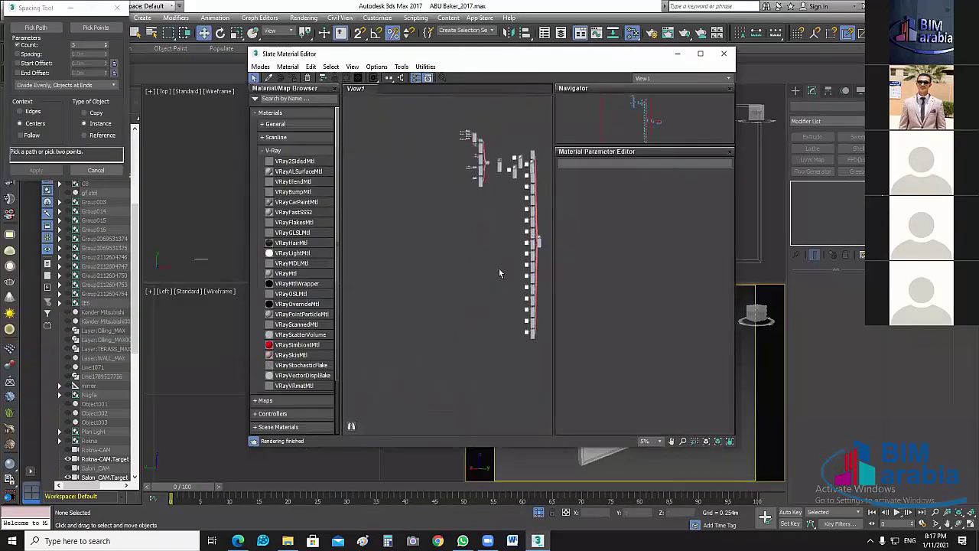
pyautogui.scroll(10, 433, 244)
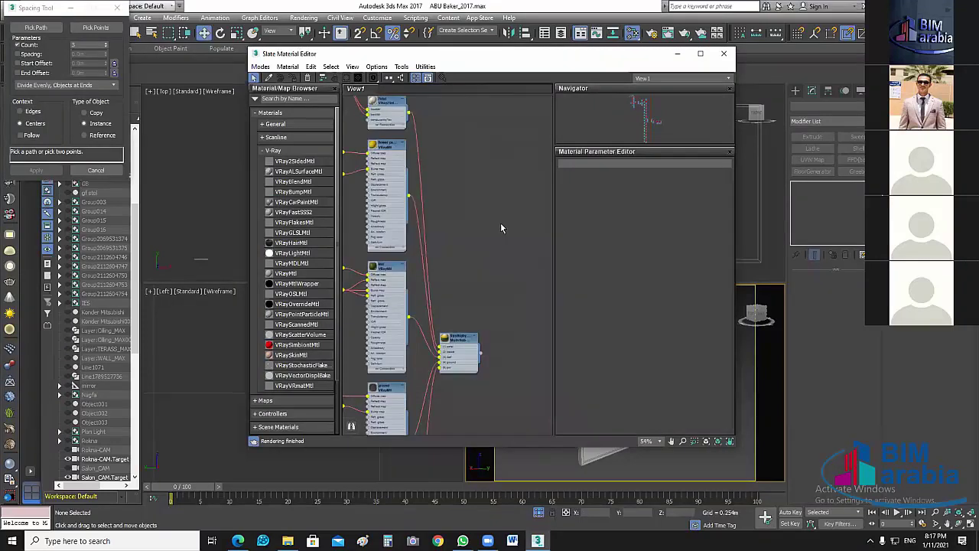
pyautogui.moveTo(357, 221); pyautogui.dragTo(413, 220, button='middle')
pyautogui.scroll(2, 422, 223)
pyautogui.scroll(-5, 473, 285)
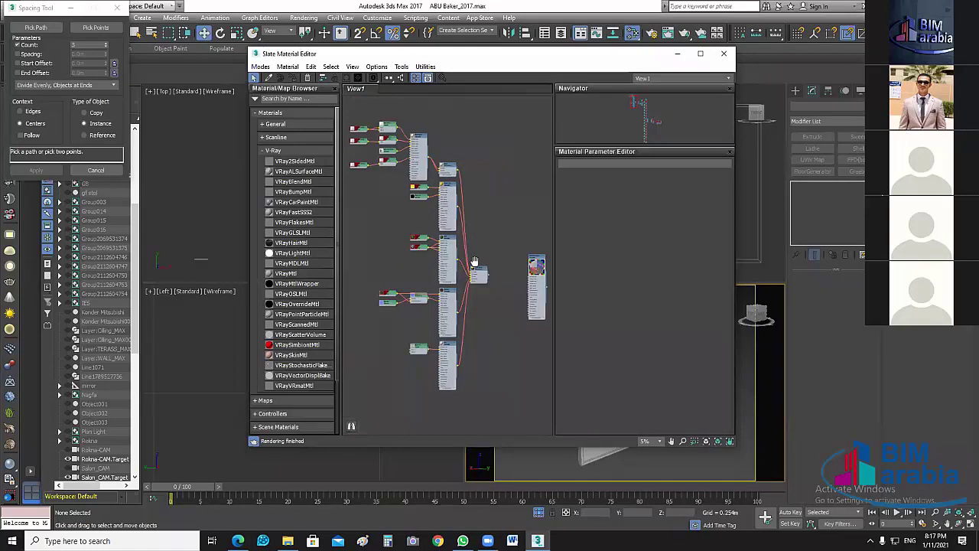
pyautogui.press('l')
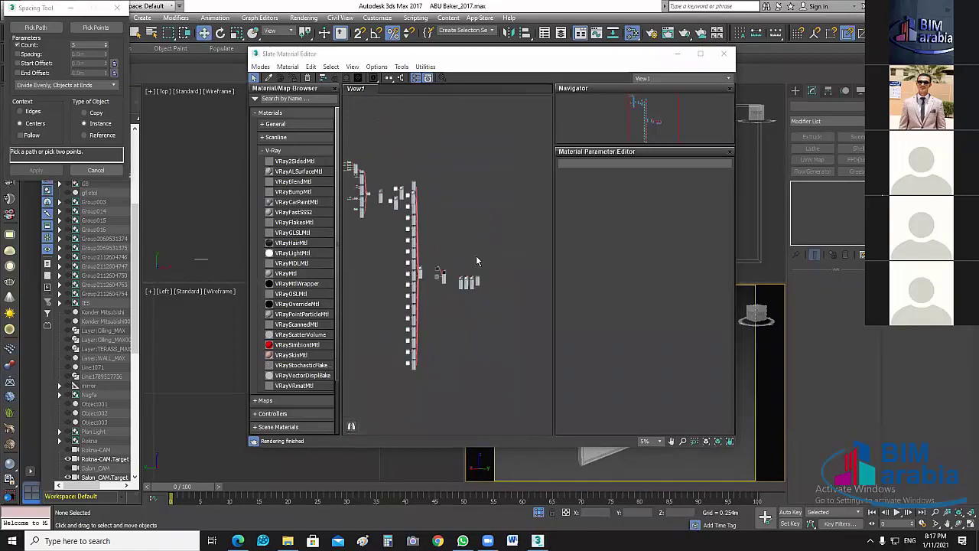
pyautogui.scroll(10, 475, 261)
# Add a Multi/Sub-Object material named TV and reduce it to 2 sub-materials.
pyautogui.click(274, 123)
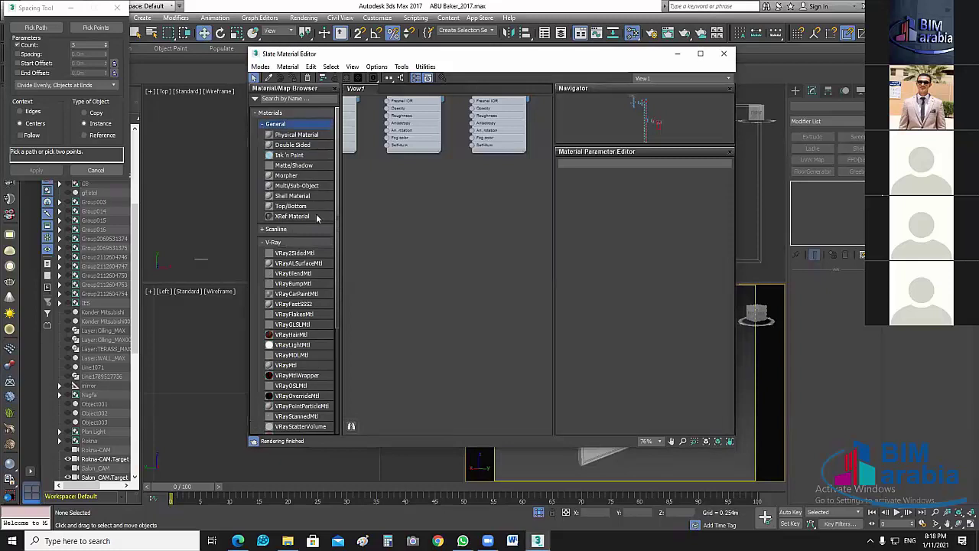
pyautogui.click(291, 186)
pyautogui.click(487, 228)
pyautogui.scroll(1, 487, 227)
pyautogui.scroll(1, 490, 229)
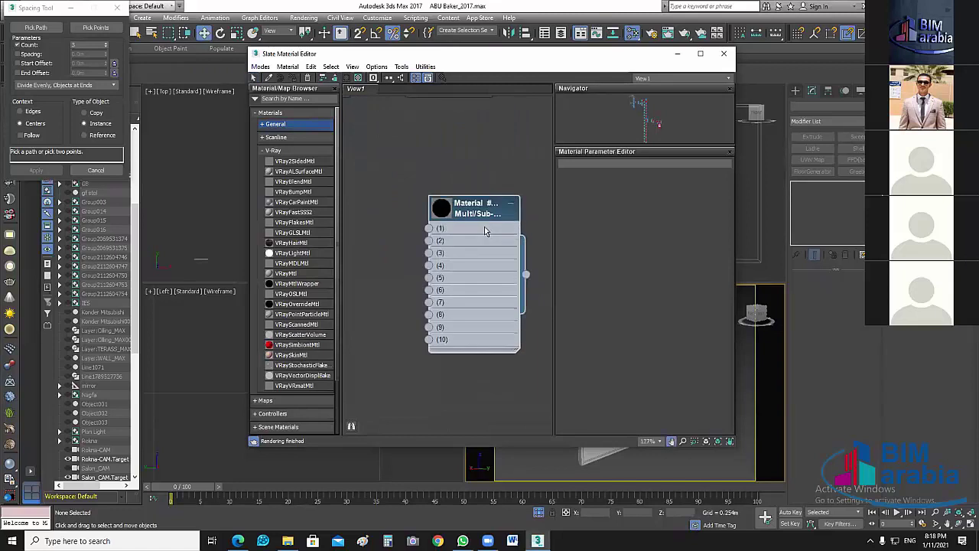
pyautogui.scroll(1, 484, 227)
pyautogui.doubleClick(466, 222)
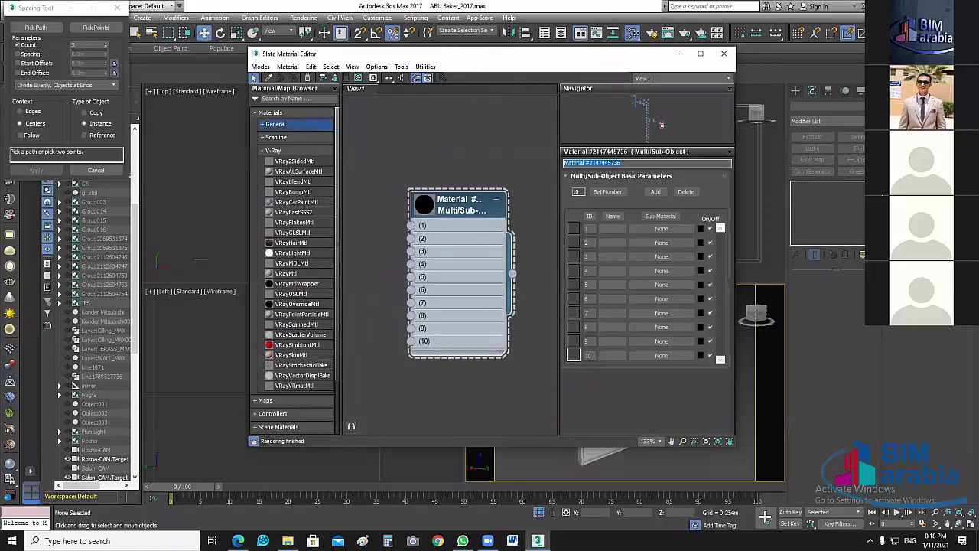
pyautogui.write('TV')
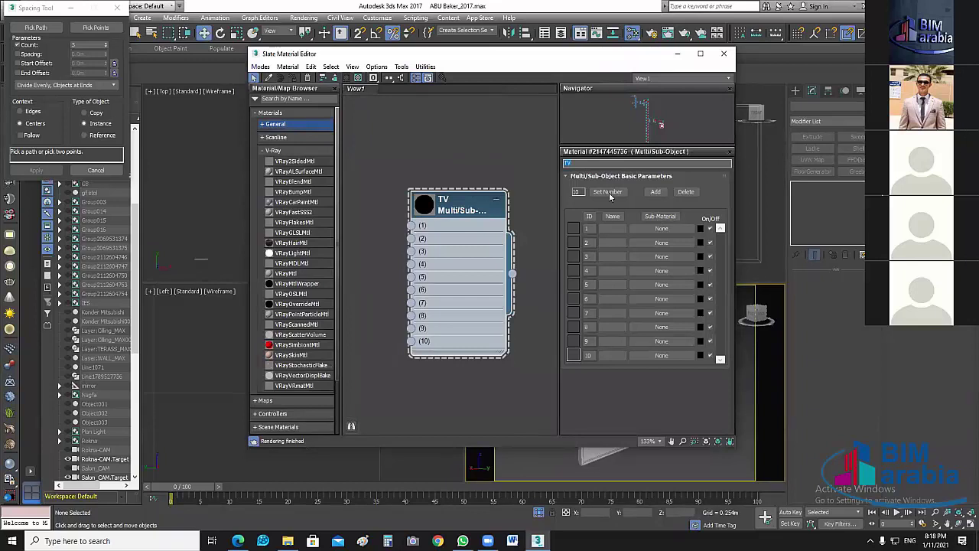
pyautogui.click(606, 192)
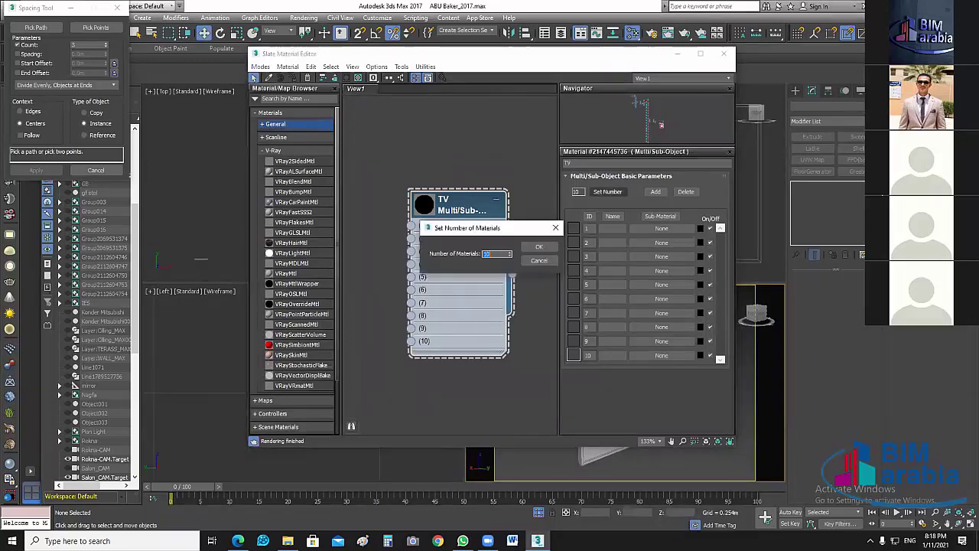
pyautogui.click(538, 247)
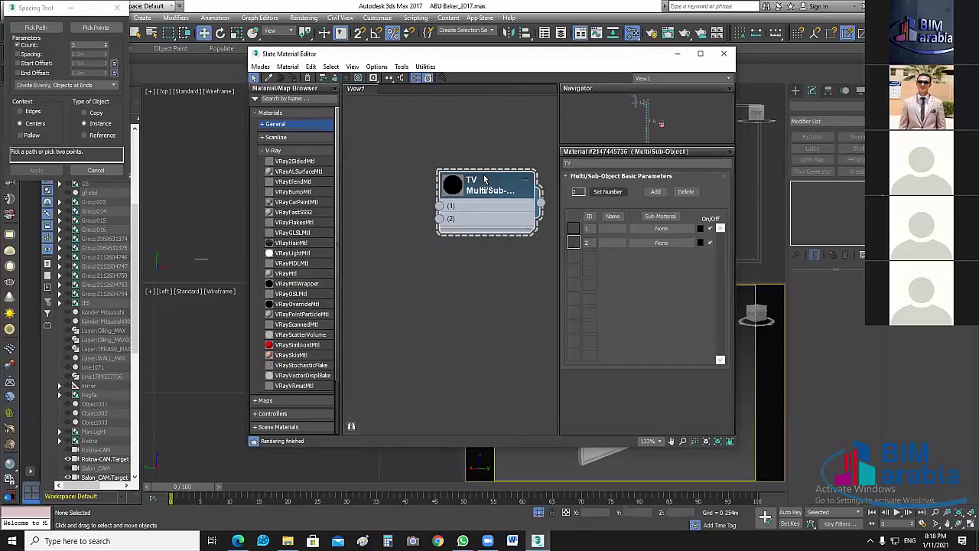
# Add a VRayMtl node and a VRayLightMtl node to the graph.
pyautogui.scroll(-2, 476, 261)
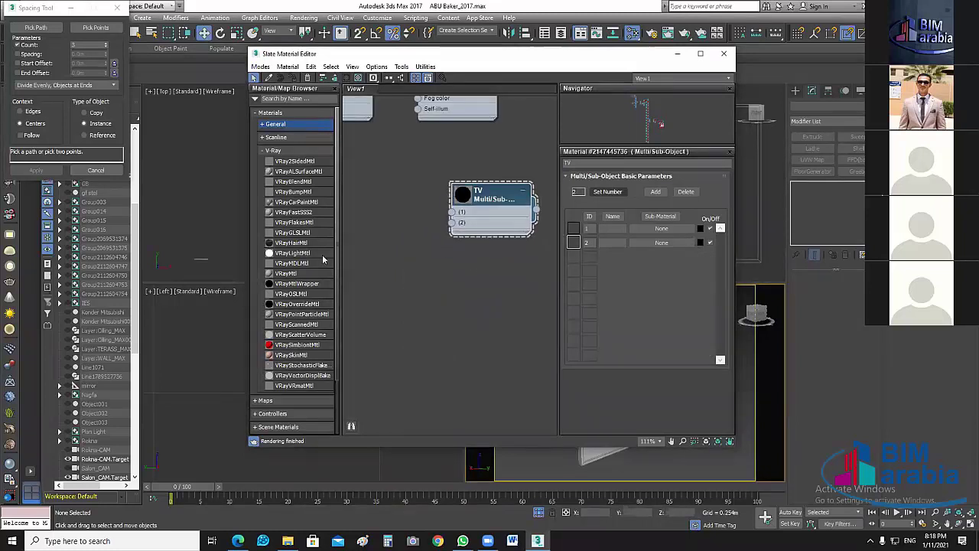
pyautogui.moveTo(286, 273); pyautogui.dragTo(400, 273)
pyautogui.doubleClick(285, 275)
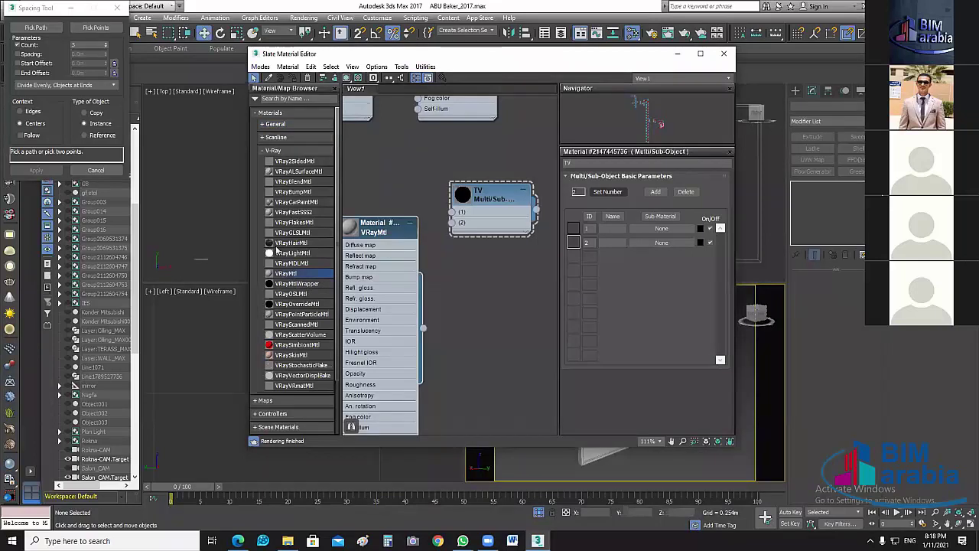
pyautogui.click(288, 254)
pyautogui.click(483, 301)
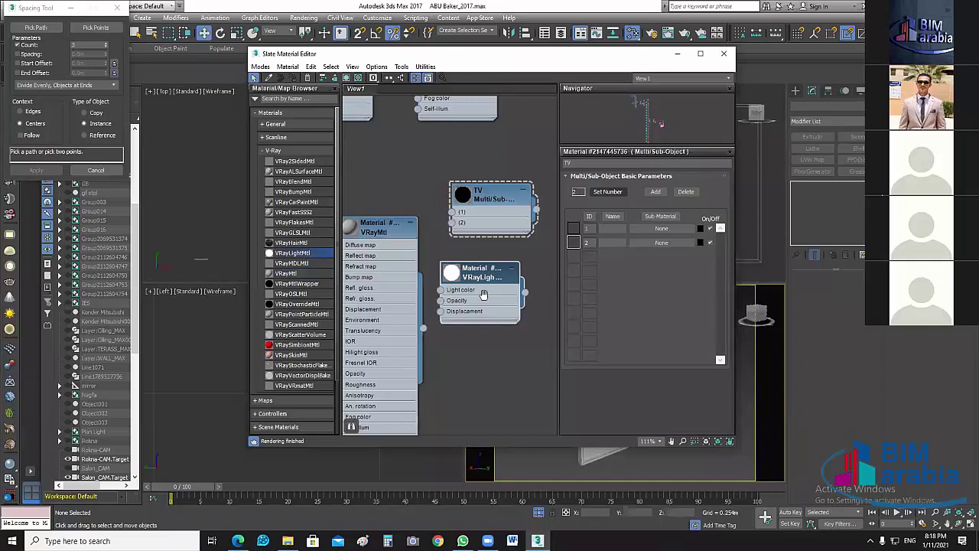
pyautogui.scroll(-3, 458, 276)
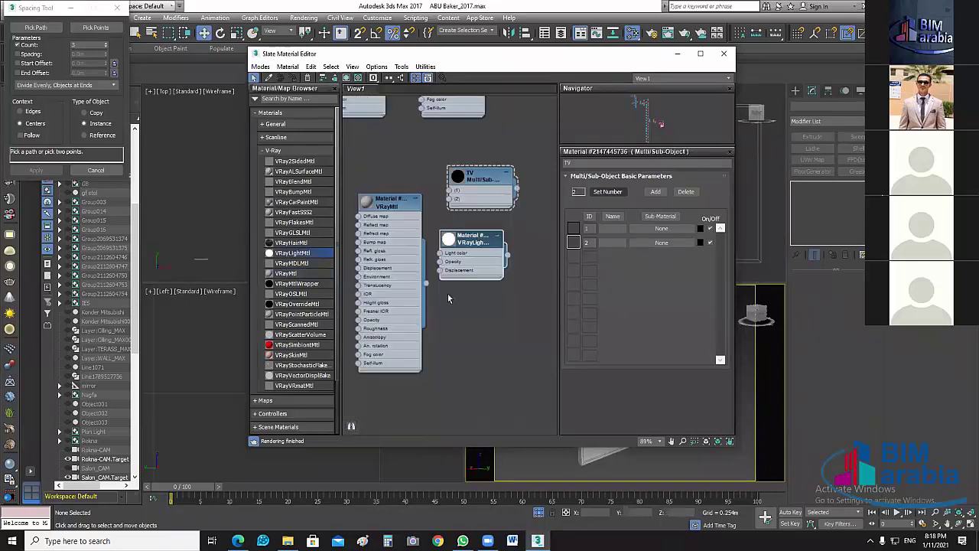
# Arrange the nodes and wire the VRayLightMtl to slot 1 and the VRayMtl to slot 2.
pyautogui.moveTo(392, 203); pyautogui.dragTo(464, 288)
pyautogui.moveTo(472, 236); pyautogui.dragTo(396, 163)
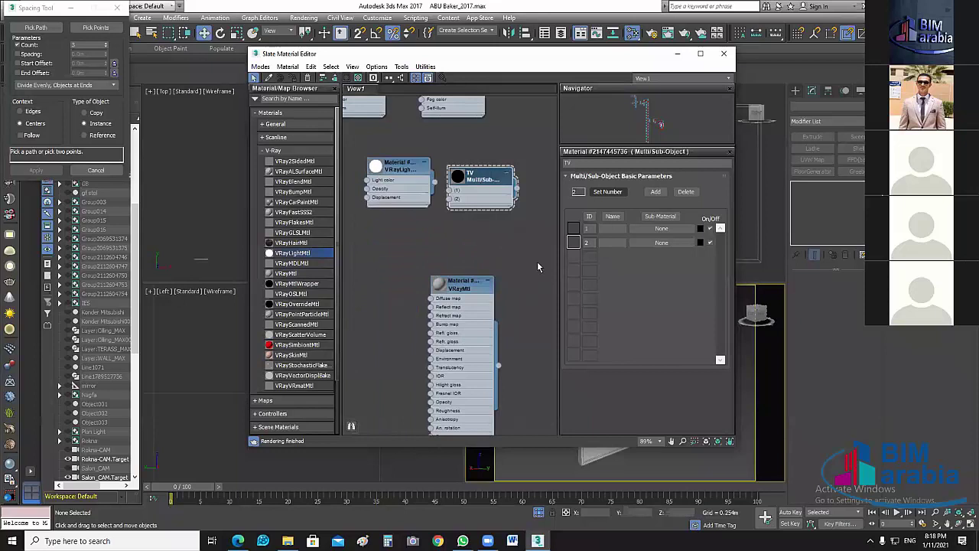
pyautogui.moveTo(489, 187); pyautogui.dragTo(518, 229)
pyautogui.moveTo(518, 328); pyautogui.dragTo(491, 302, button='middle')
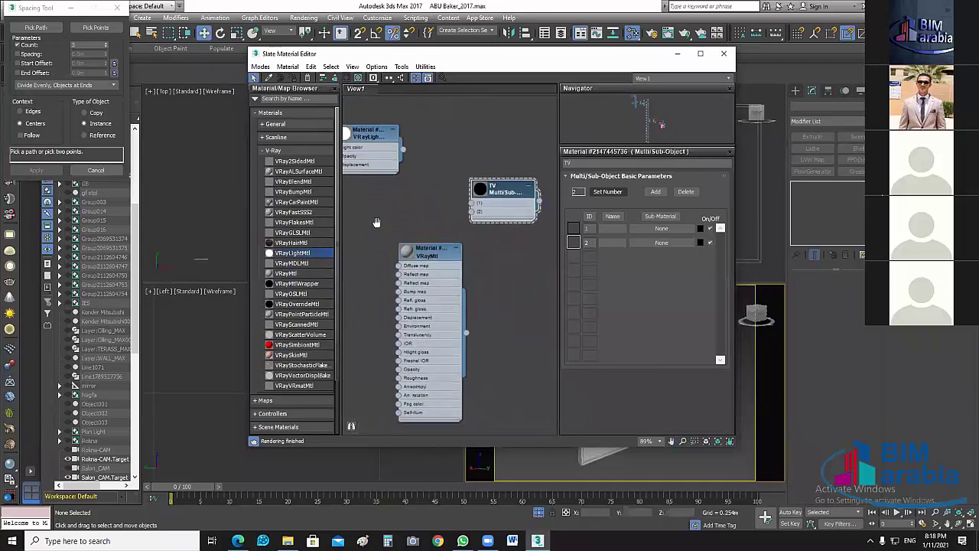
pyautogui.moveTo(430, 249); pyautogui.dragTo(391, 220)
pyautogui.moveTo(456, 194); pyautogui.dragTo(494, 221, button='middle')
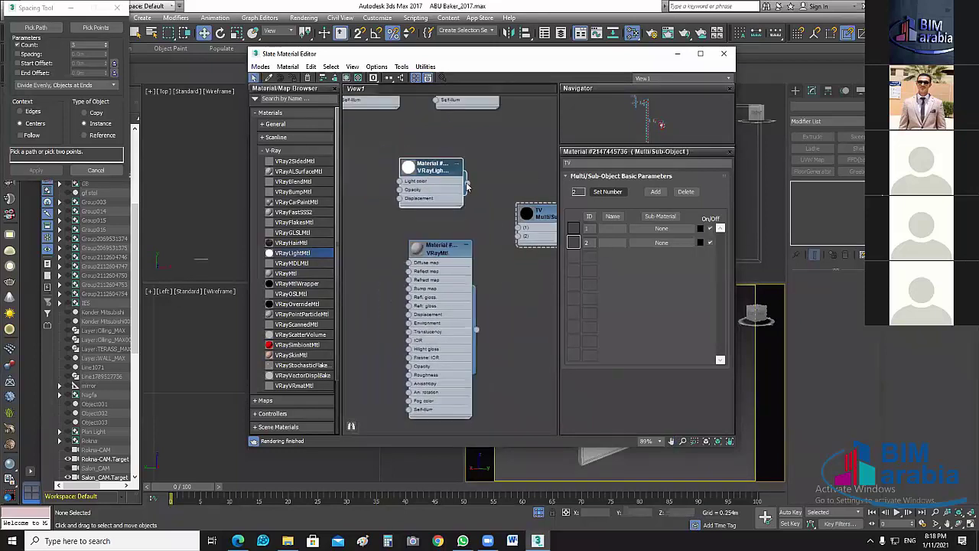
pyautogui.moveTo(466, 182); pyautogui.dragTo(519, 227)
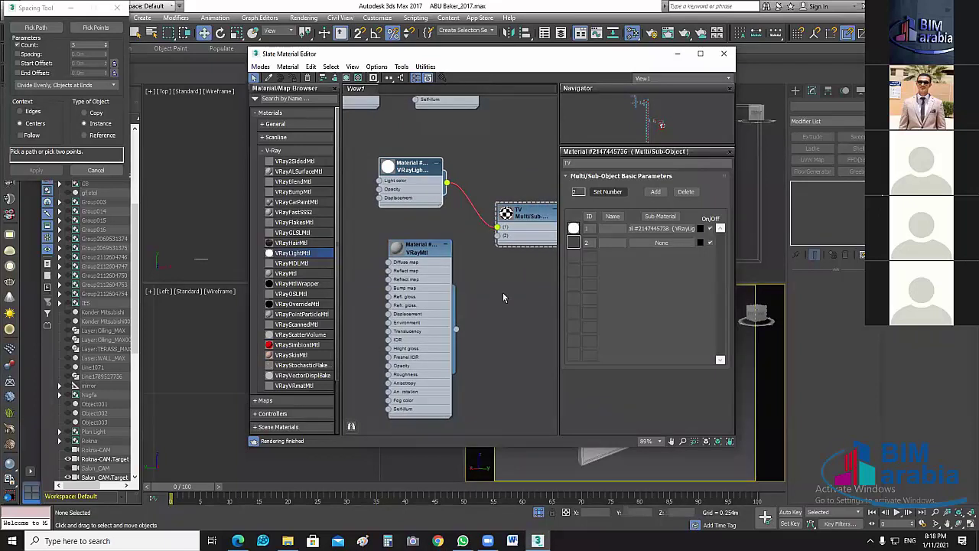
pyautogui.moveTo(423, 242); pyautogui.dragTo(414, 217)
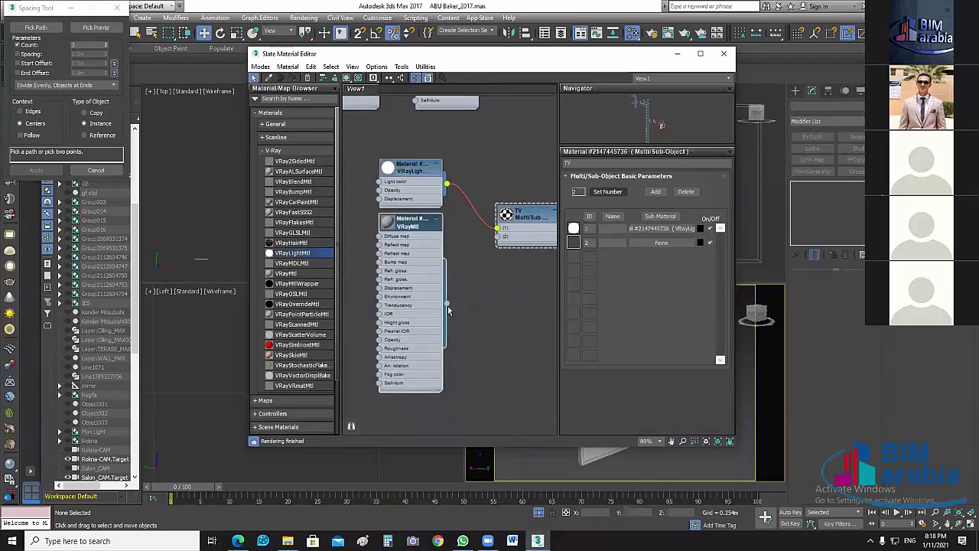
pyautogui.moveTo(447, 303); pyautogui.dragTo(497, 236)
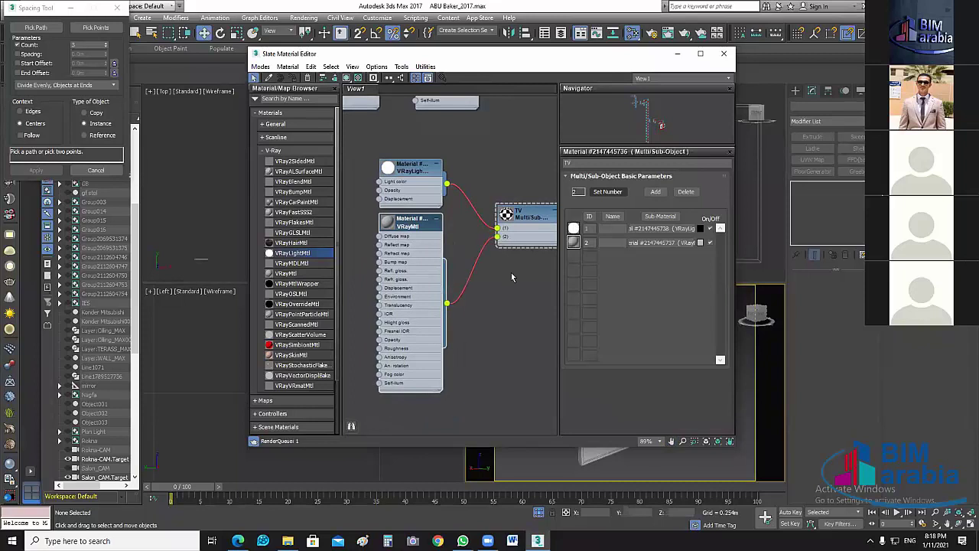
pyautogui.click(414, 244)
# Name the VRayMtl BLACK and set its diffuse colour to black.
pyautogui.doubleClick(416, 245)
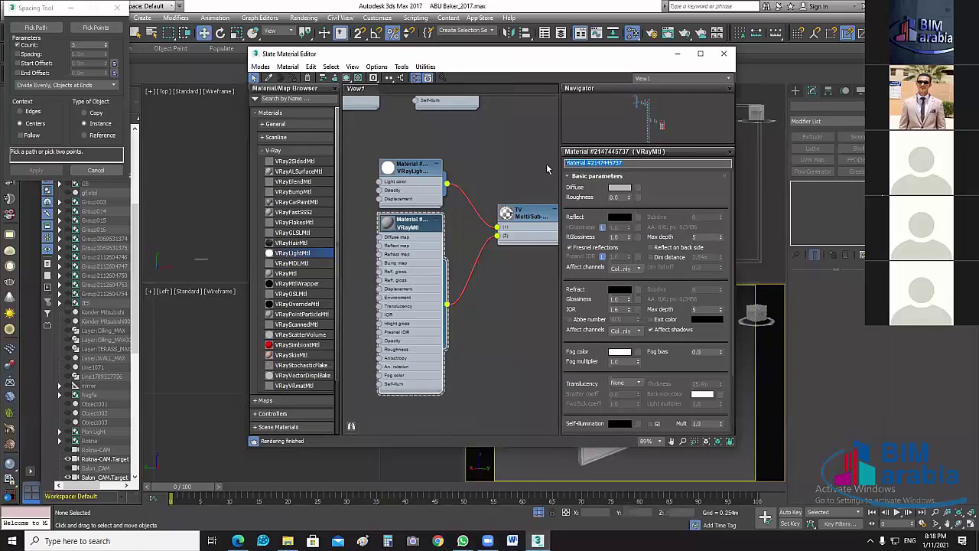
pyautogui.write('BLA')
pyautogui.write('CK')
pyautogui.press('Return')
pyautogui.doubleClick(388, 225)
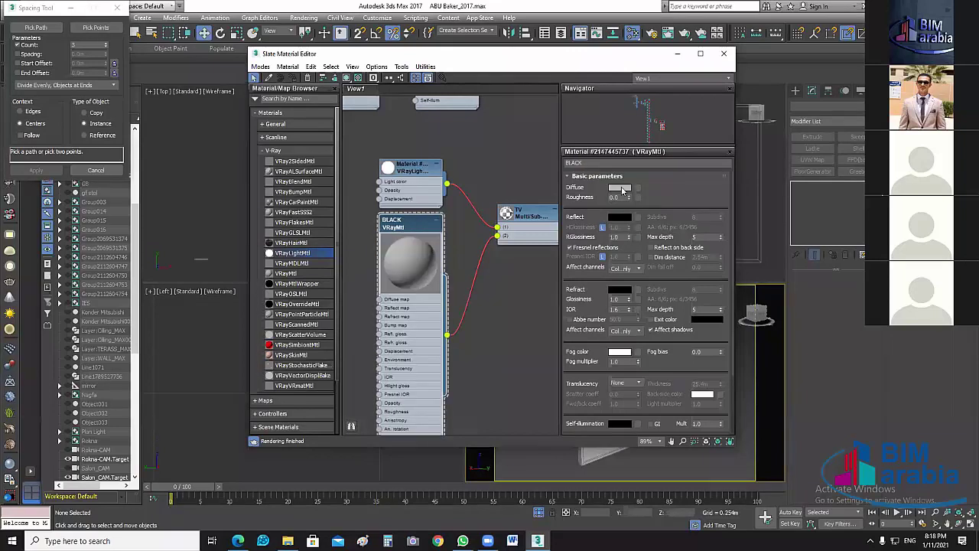
pyautogui.click(621, 187)
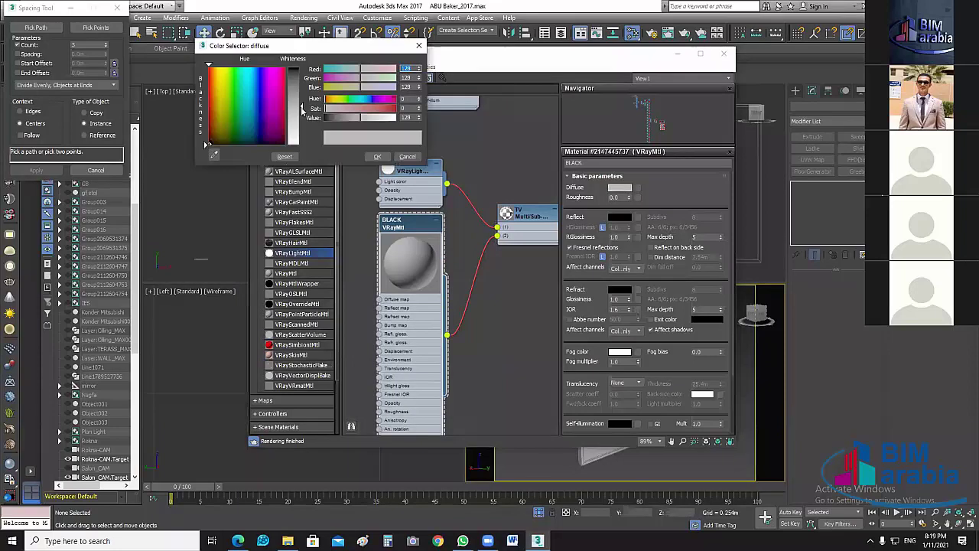
pyautogui.moveTo(302, 110); pyautogui.dragTo(302, 144)
pyautogui.press('Return')
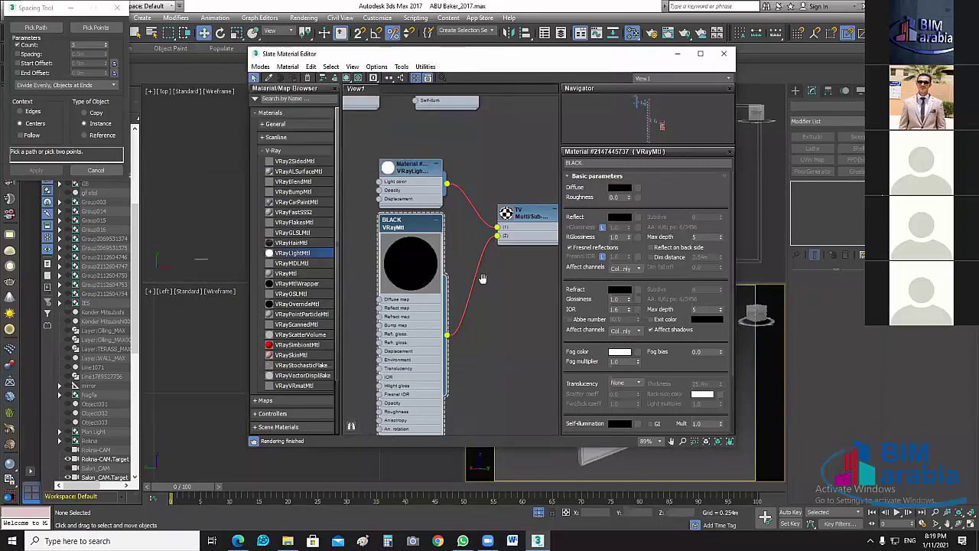
# Give BLACK a dark grey reflection colour with 0.8 reflection glossiness.
pyautogui.scroll(1, 482, 279)
pyautogui.scroll(1, 468, 293)
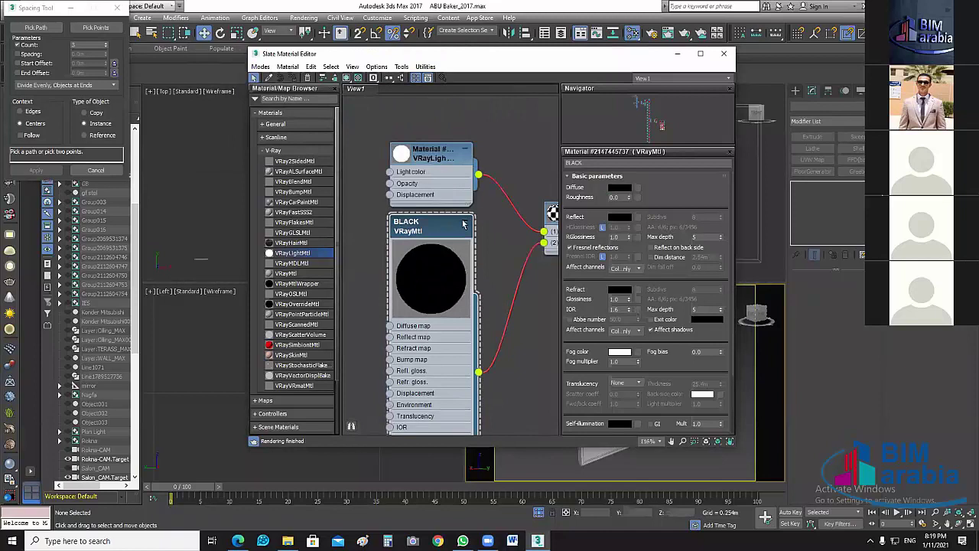
pyautogui.click(465, 222)
pyautogui.scroll(1, 512, 312)
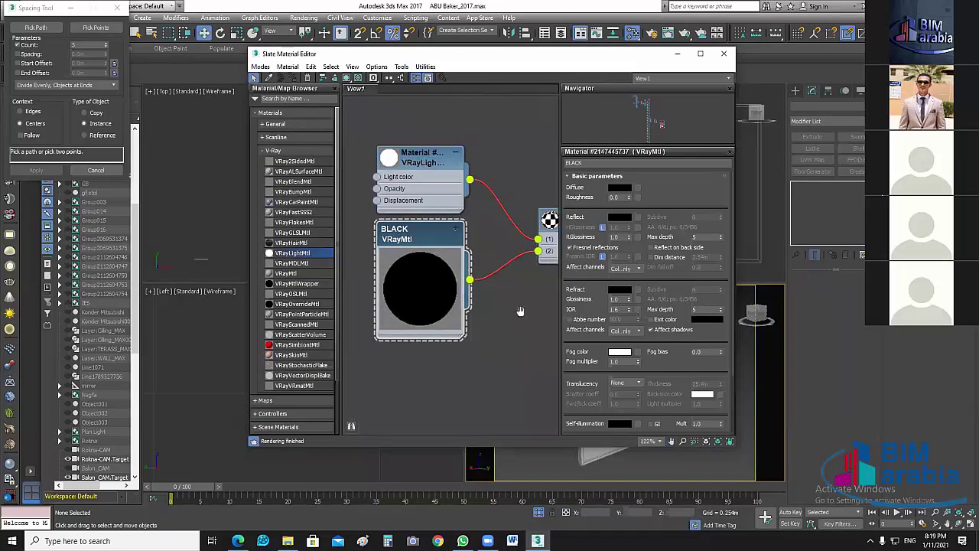
pyautogui.moveTo(519, 310); pyautogui.dragTo(523, 324, button='middle')
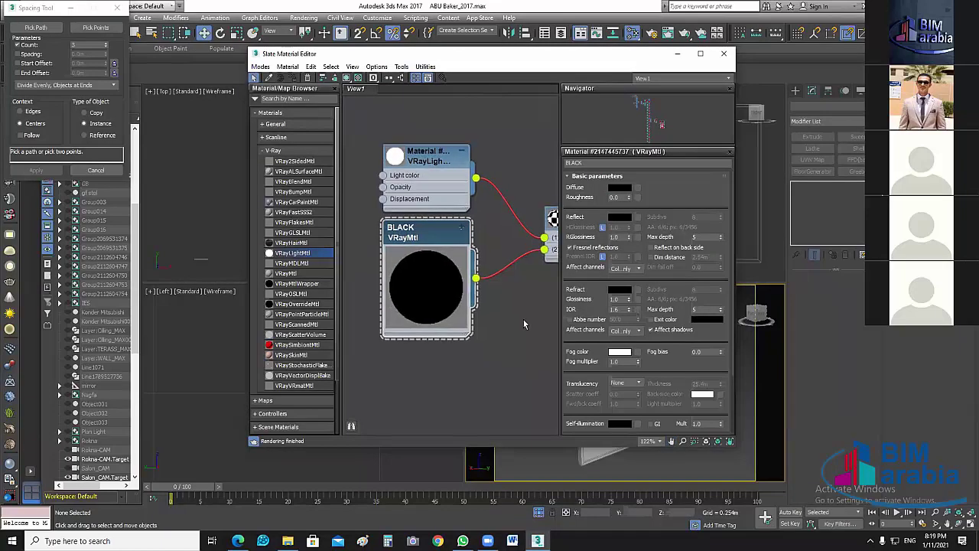
pyautogui.click(619, 218)
pyautogui.moveTo(302, 70); pyautogui.dragTo(302, 76)
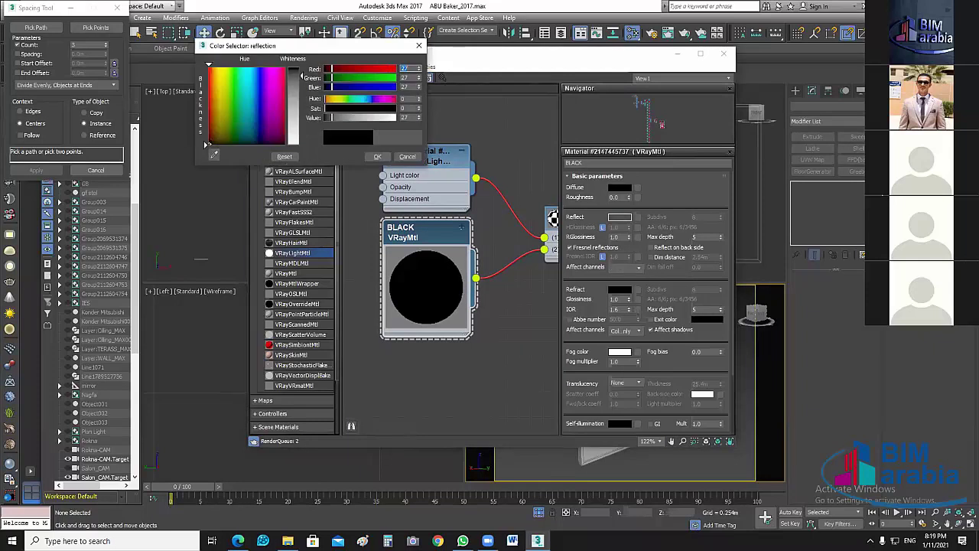
pyautogui.click(377, 156)
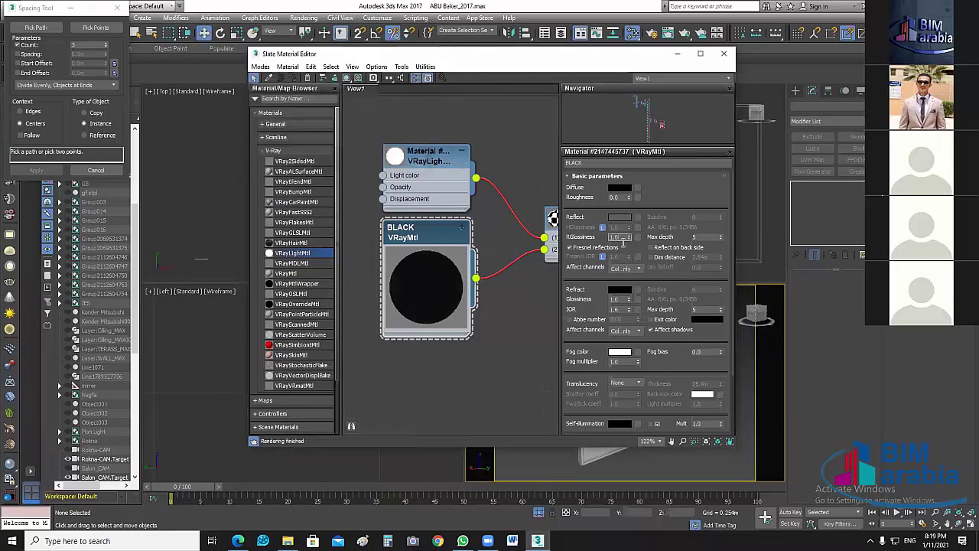
pyautogui.doubleClick(621, 237)
pyautogui.write('0.8')
pyautogui.press('Return')
# Show a checker preview background and raise reflection glossiness to 0.9.
pyautogui.press('b')
pyautogui.scroll(2, 441, 280)
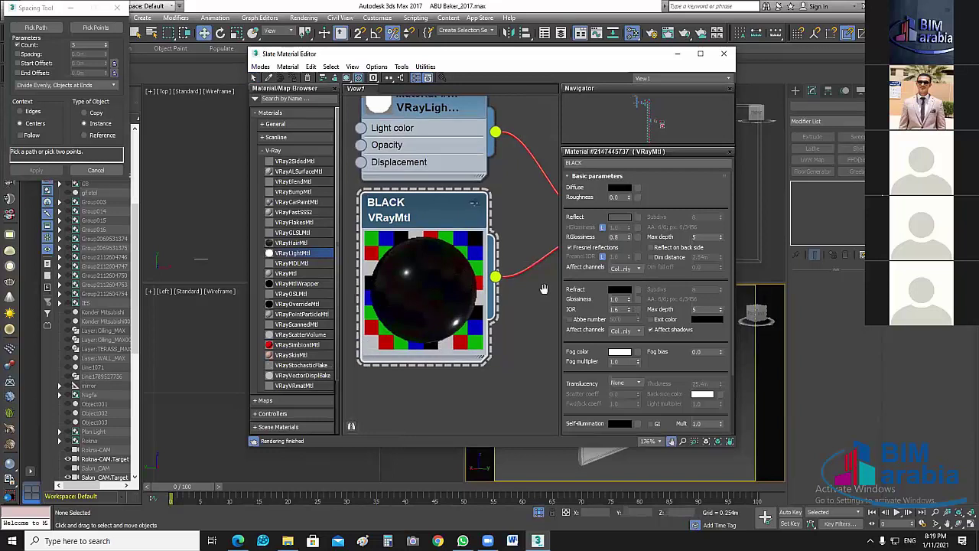
pyautogui.doubleClick(618, 237)
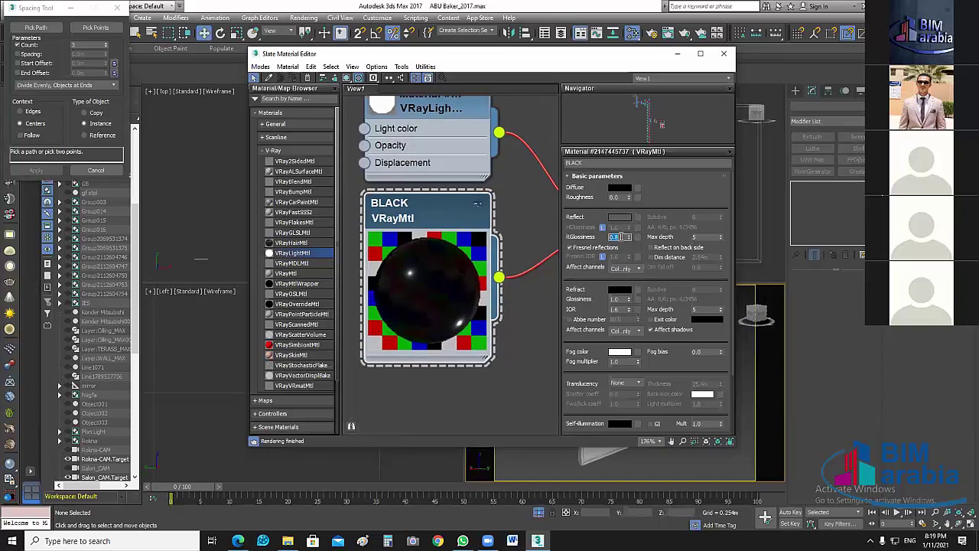
pyautogui.write('0.9')
pyautogui.press('Return')
# Darken BLACK's reflection colour to near black.
pyautogui.click(620, 217)
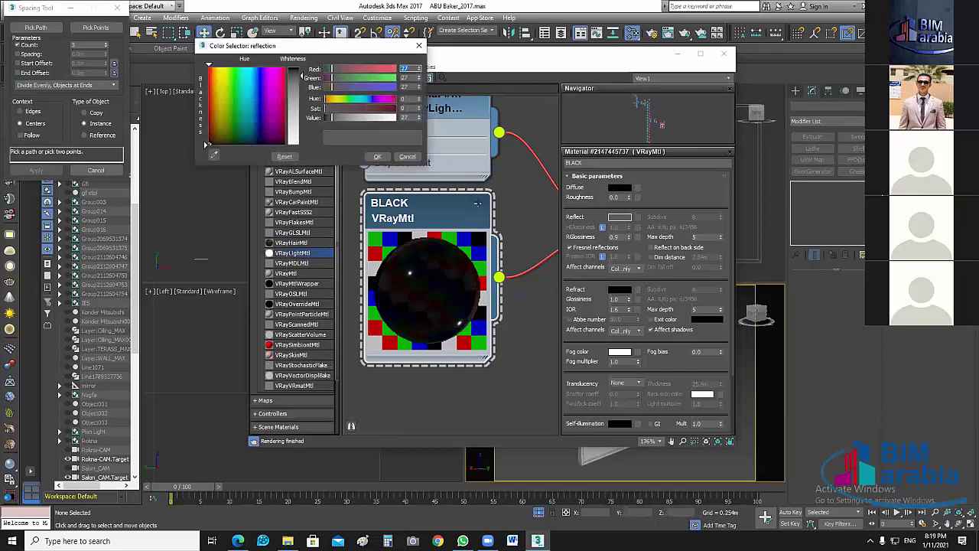
pyautogui.moveTo(302, 77); pyautogui.dragTo(299, 66)
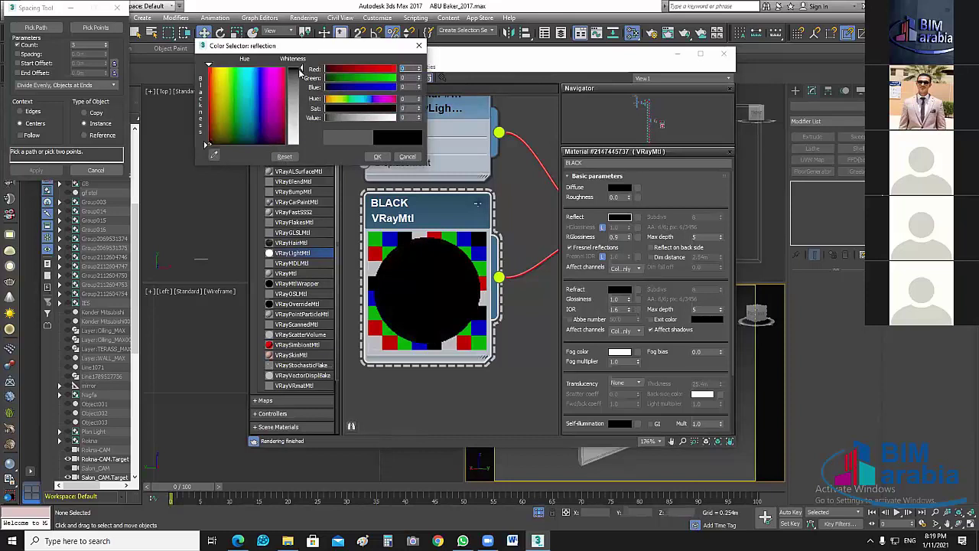
pyautogui.click(300, 71)
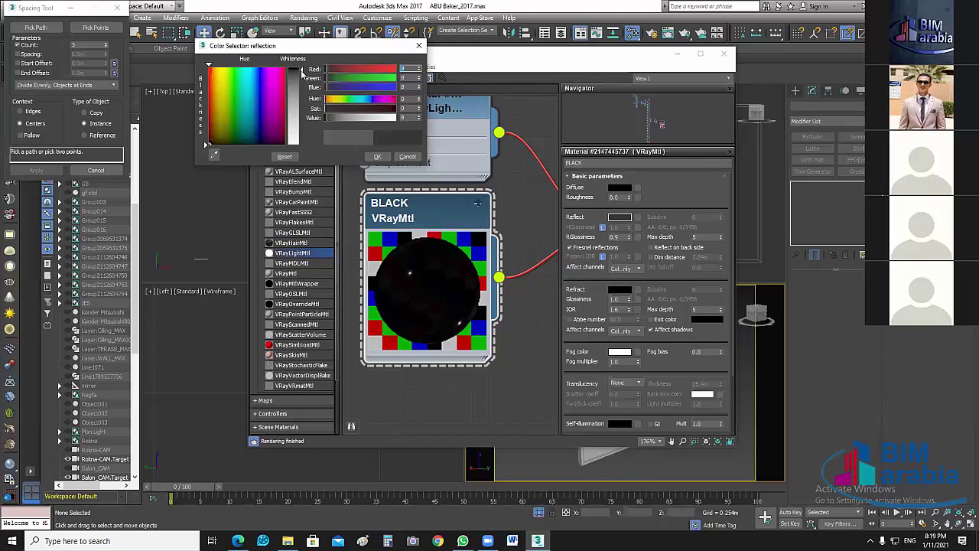
pyautogui.click(377, 157)
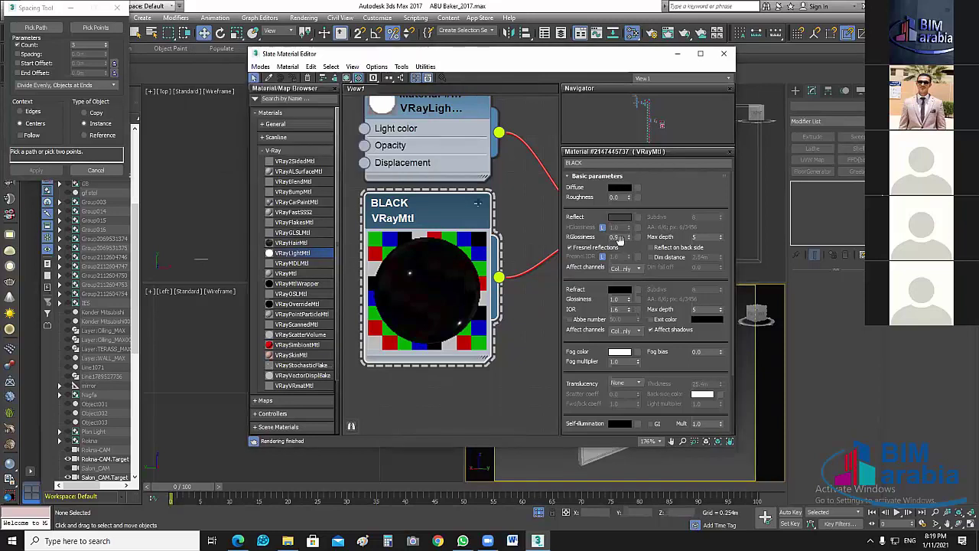
# Try a reflection glossiness of 0.85, then set it back to 0.9, leaving refraction unchanged.
pyautogui.doubleClick(626, 238)
pyautogui.write('.8')
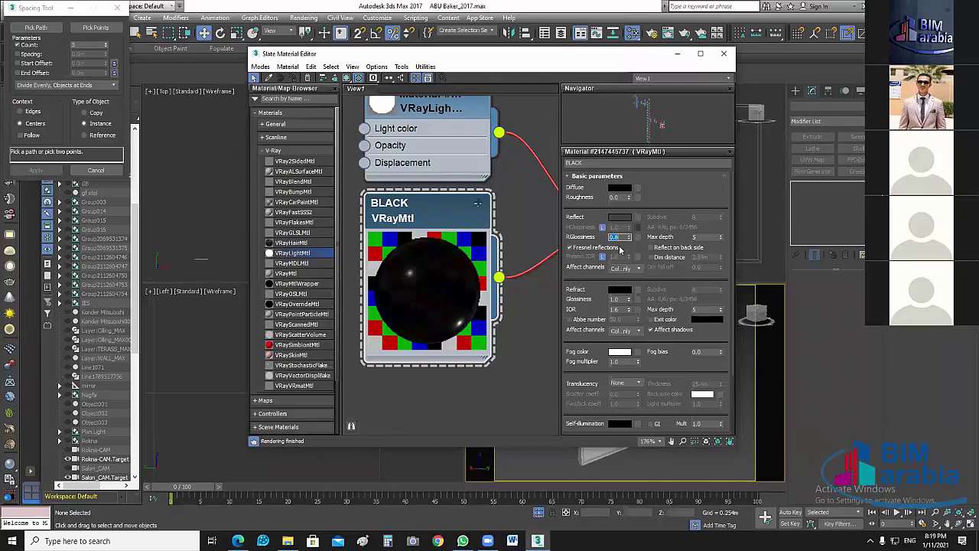
pyautogui.write('.852')
pyautogui.press('Return')
pyautogui.click(625, 237)
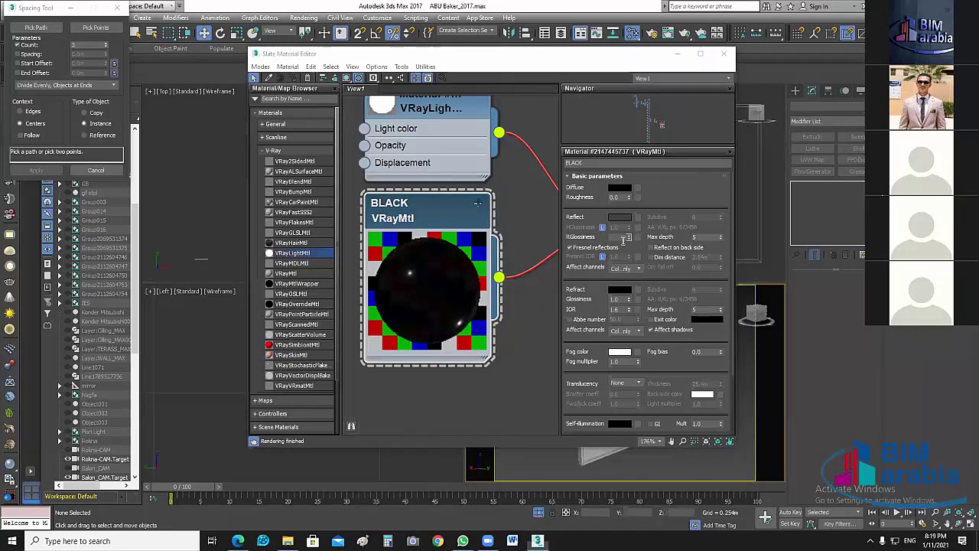
pyautogui.write('.9')
pyautogui.press('Return')
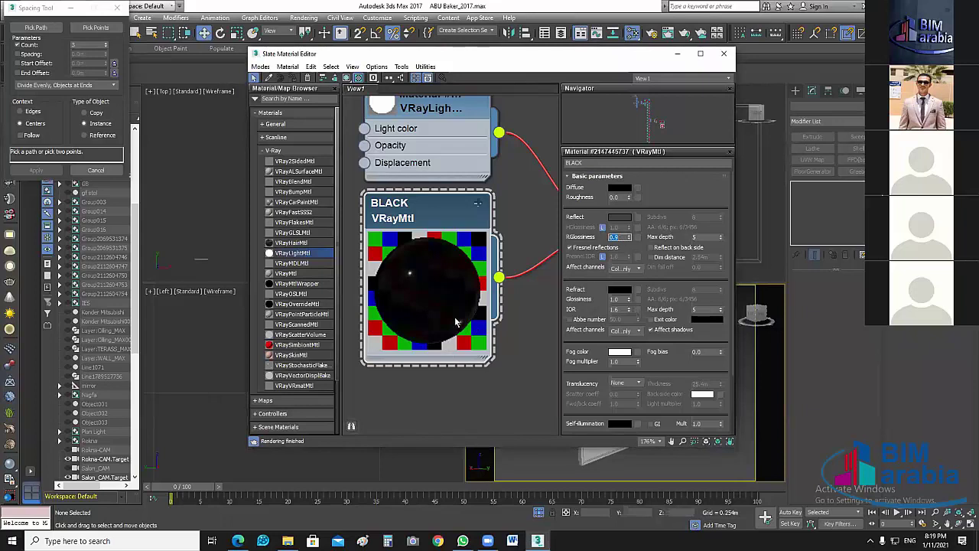
pyautogui.click(620, 289)
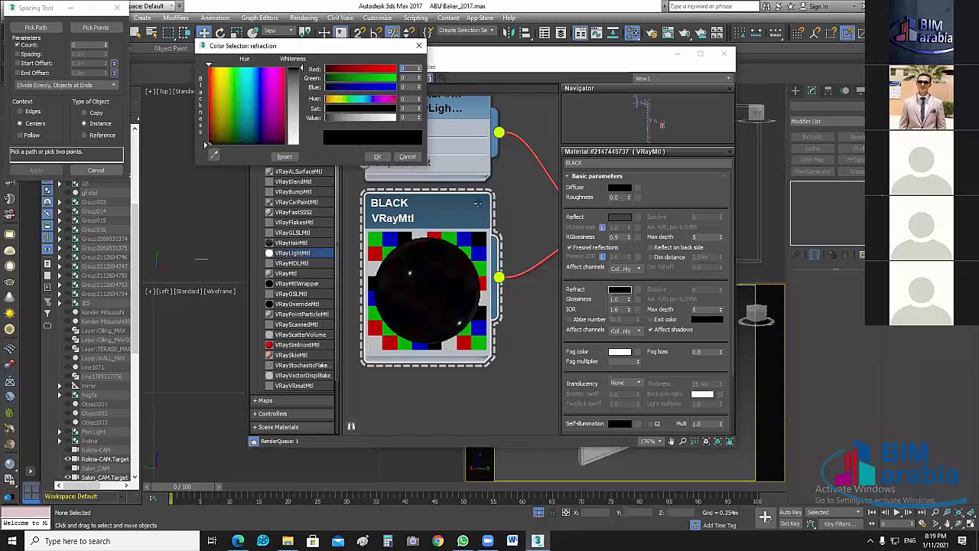
pyautogui.click(378, 156)
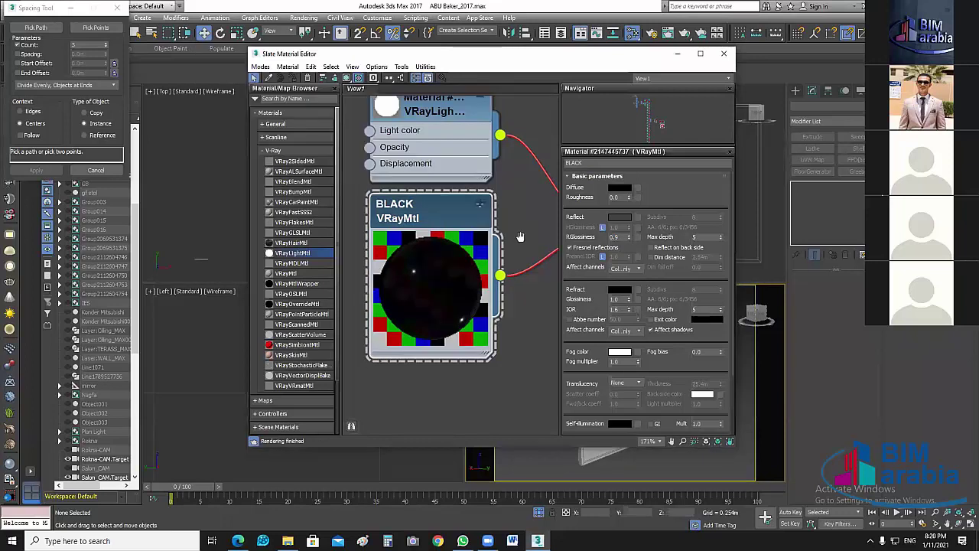
pyautogui.moveTo(520, 236); pyautogui.dragTo(512, 300, button='middle')
# Rename the VRayLightMtl node to SCREEN and set its Color multiplier to 30.0.
pyautogui.doubleClick(452, 184)
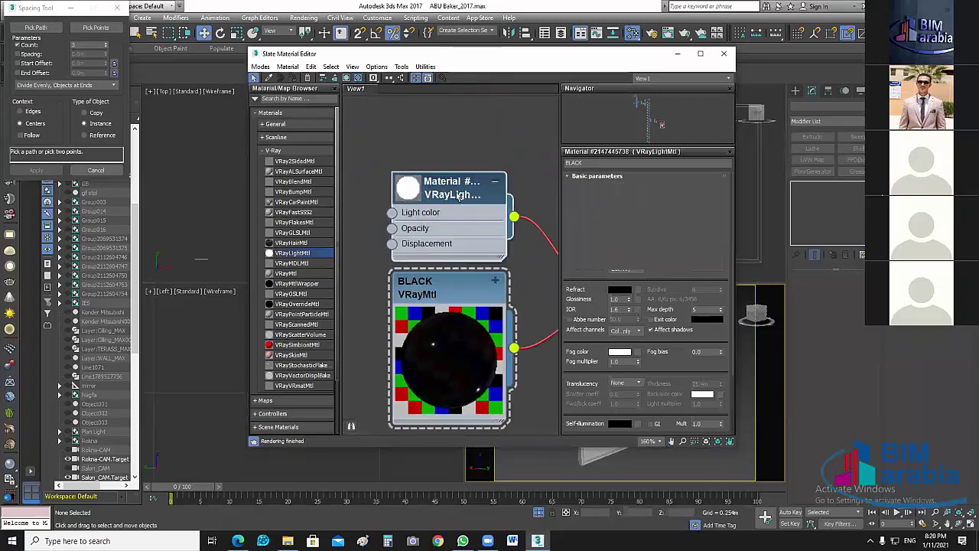
pyautogui.moveTo(457, 196); pyautogui.dragTo(457, 180)
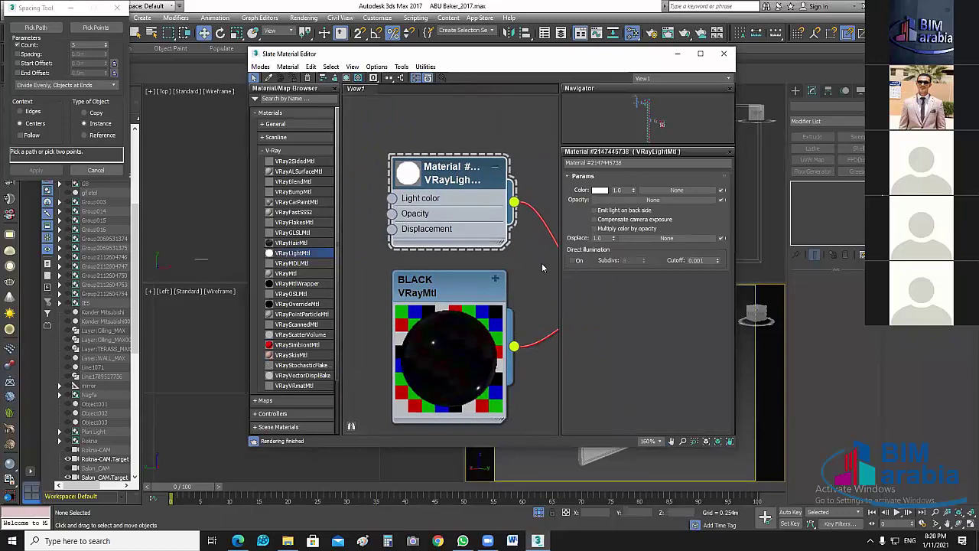
pyautogui.click(566, 163)
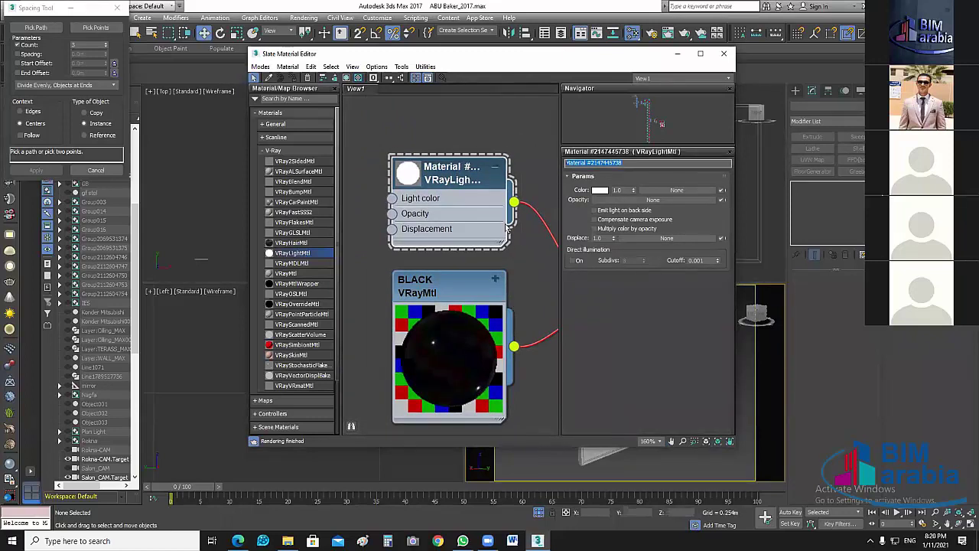
pyautogui.write('S')
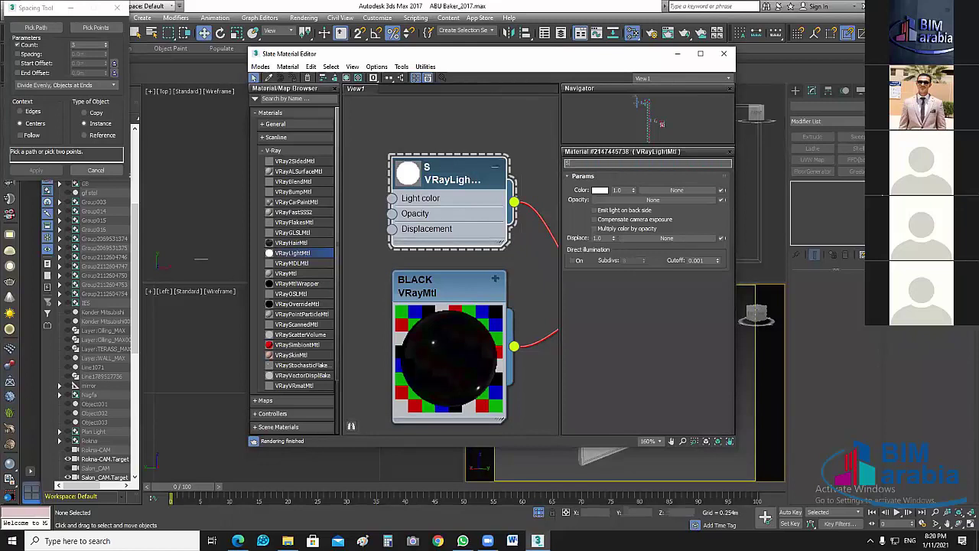
pyautogui.write('CREEN')
pyautogui.moveTo(462, 166); pyautogui.dragTo(446, 150)
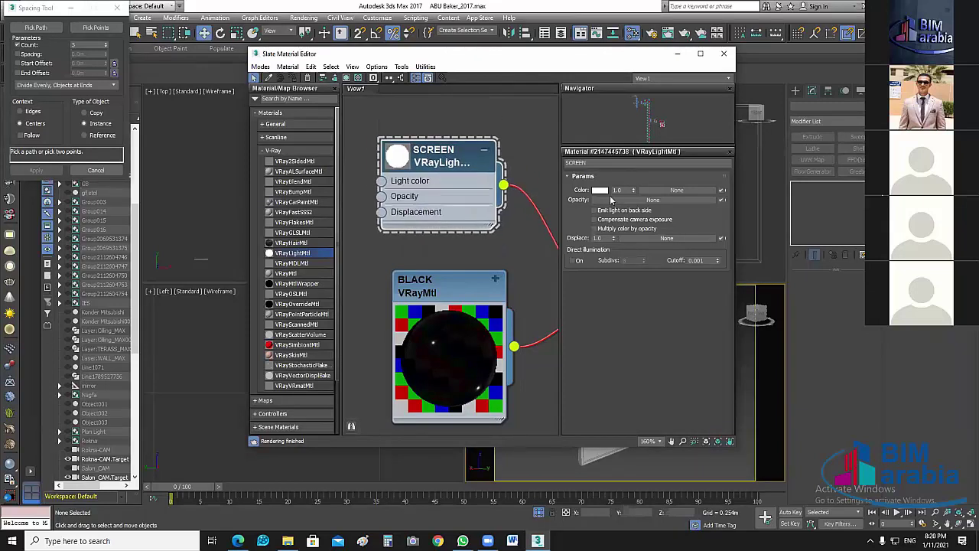
pyautogui.click(623, 190)
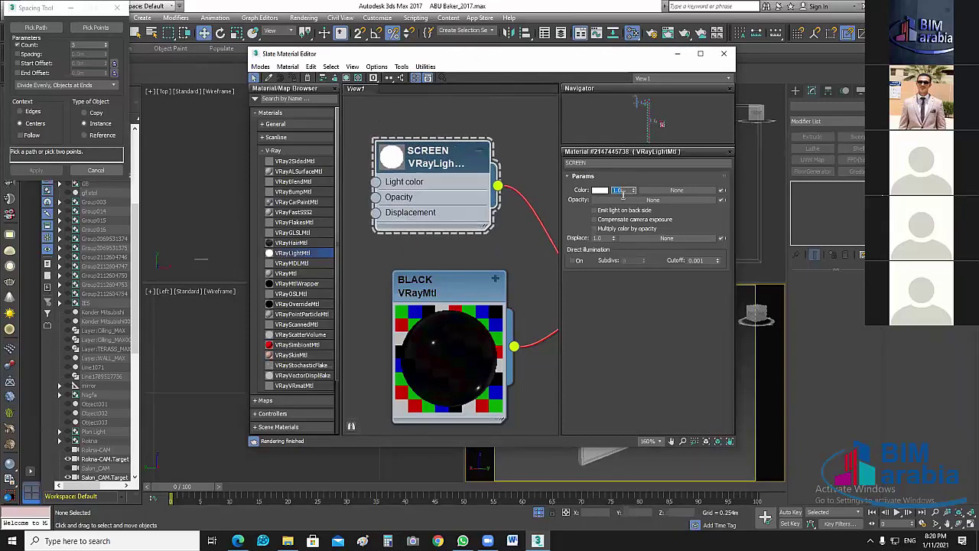
pyautogui.write('30')
pyautogui.press('Return')
pyautogui.scroll(-1, 458, 216)
pyautogui.scroll(-1, 484, 214)
pyautogui.scroll(-1, 484, 214)
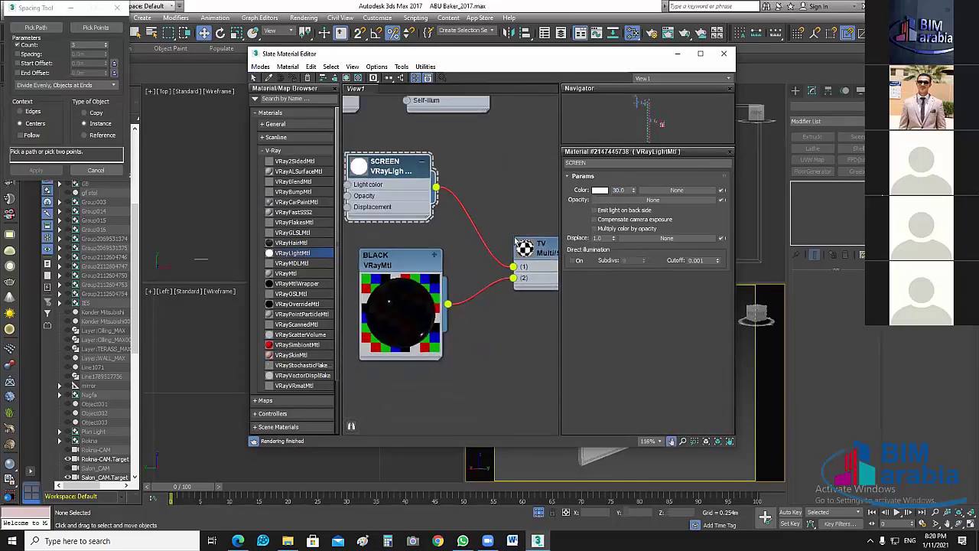
pyautogui.scroll(-1, 484, 213)
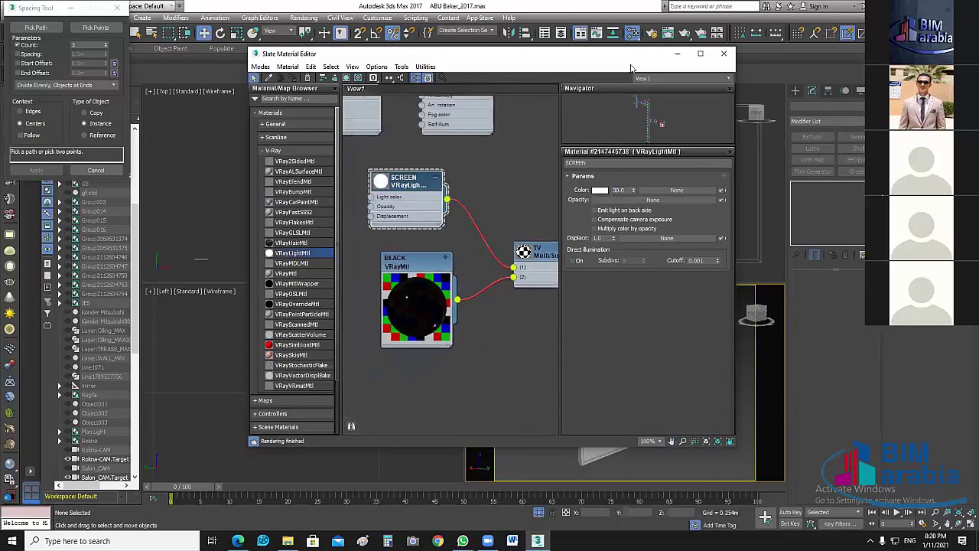
pyautogui.moveTo(459, 54); pyautogui.dragTo(239, 36)
# Assign the TV Multi/Sub-Object material to the selected screen plane.
pyautogui.click(625, 364)
pyautogui.moveTo(290, 293); pyautogui.dragTo(205, 290, button='middle')
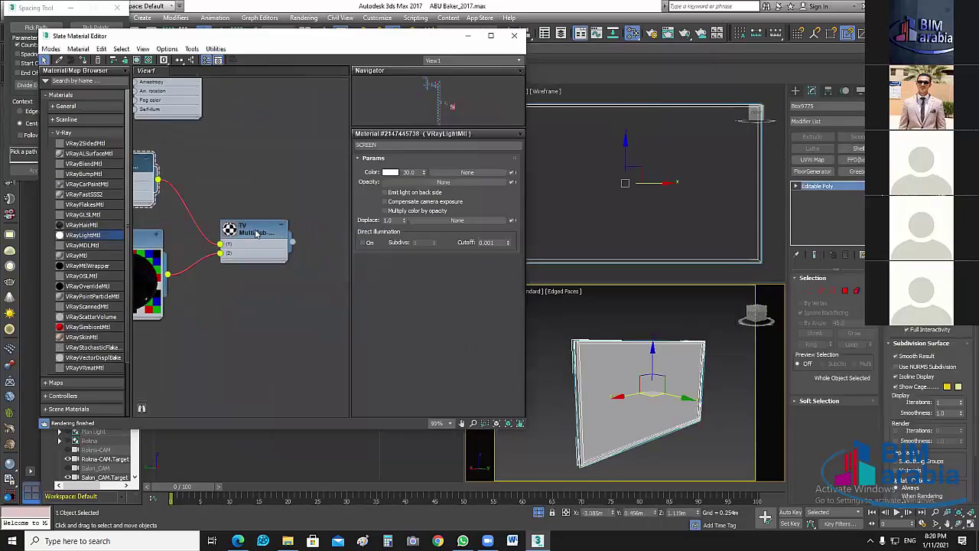
pyautogui.rightClick(256, 231)
pyautogui.click(303, 246)
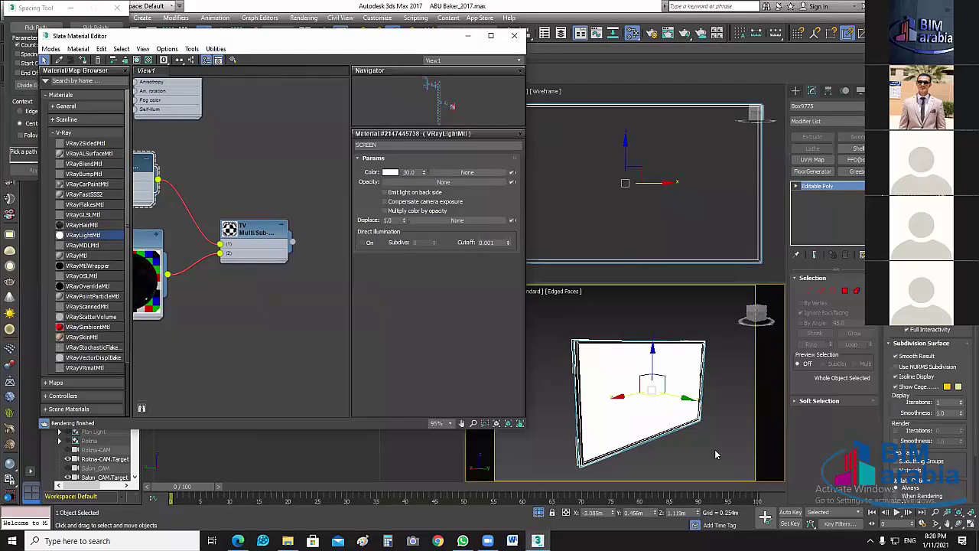
pyautogui.click(716, 454)
pyautogui.scroll(3, 643, 362)
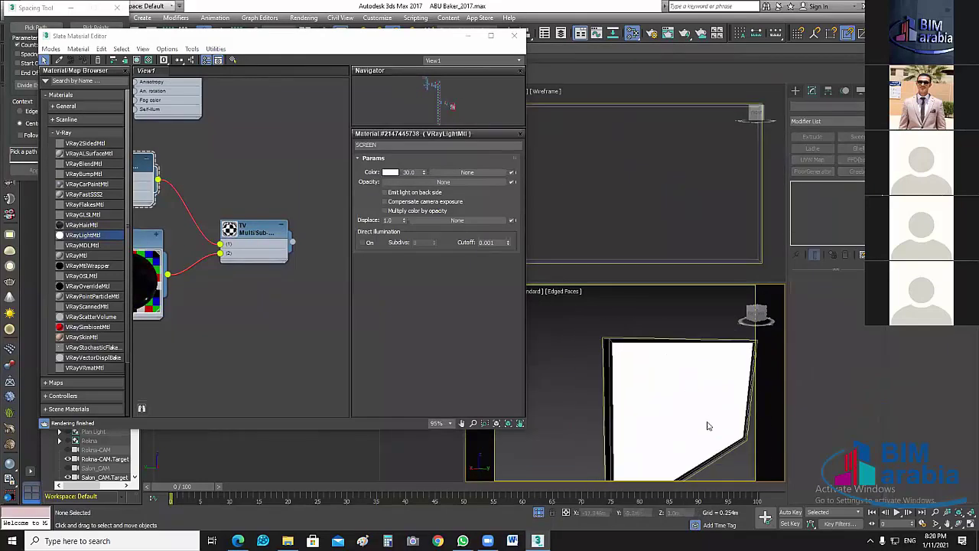
pyautogui.scroll(-3, 708, 426)
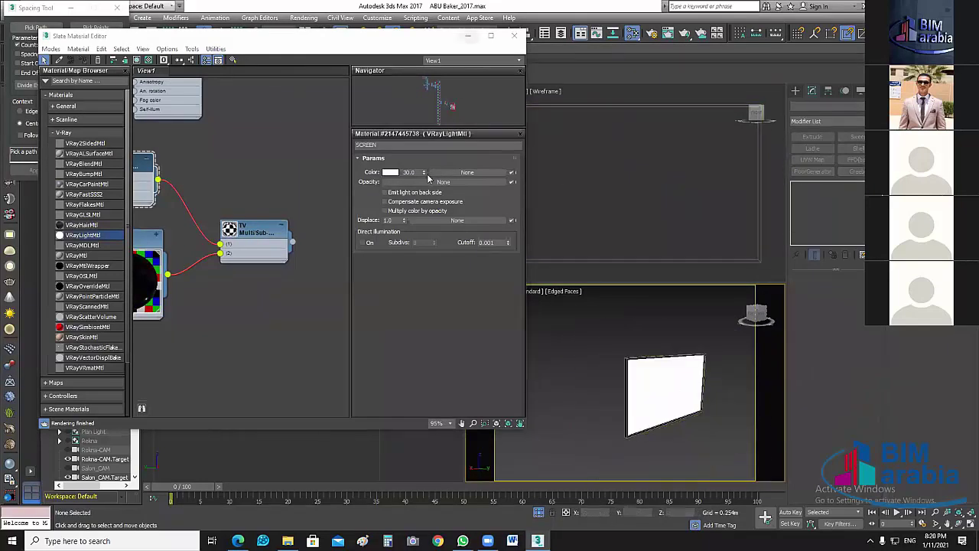
# Close the material editor and slide the TV plane sideways in the top view.
pyautogui.press('m')
pyautogui.click(339, 221)
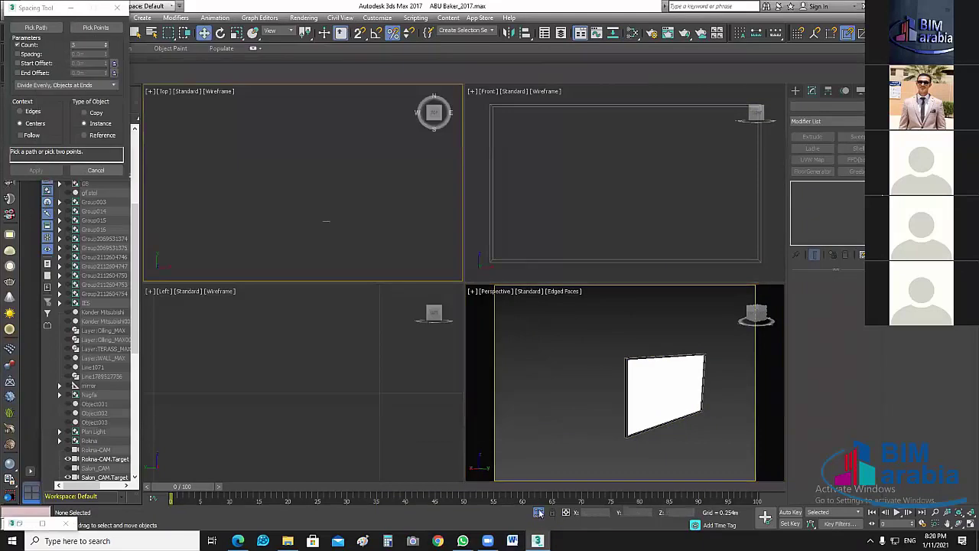
pyautogui.scroll(3, 338, 234)
pyautogui.click(342, 218)
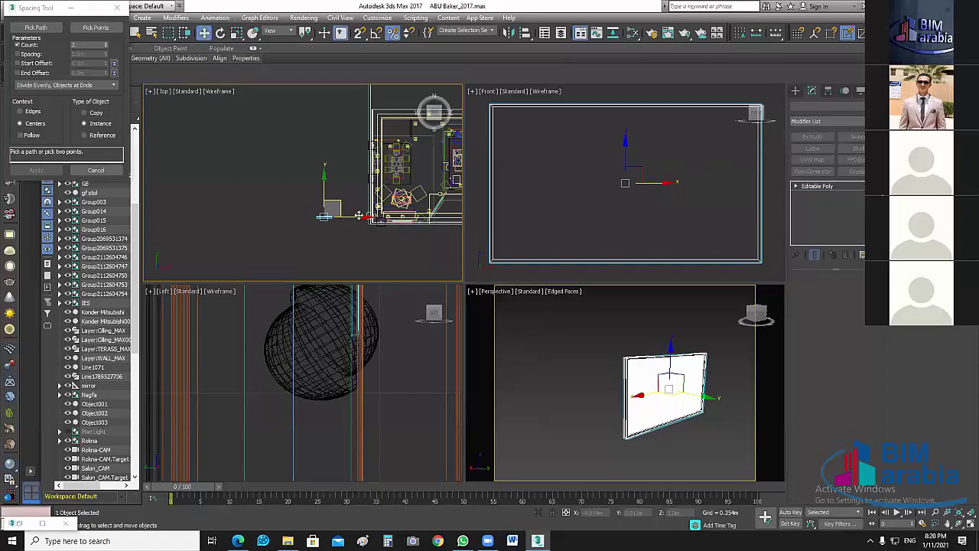
pyautogui.moveTo(454, 208); pyautogui.dragTo(439, 254)
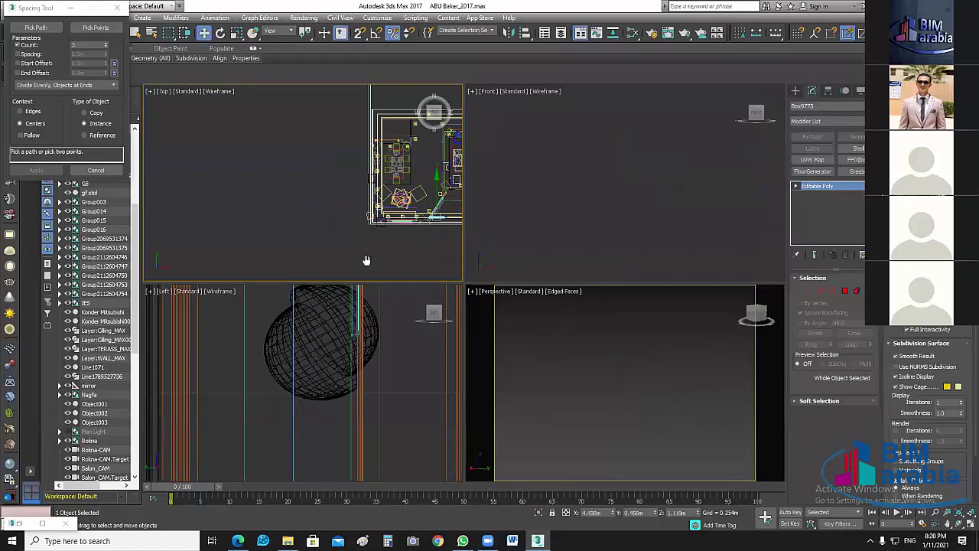
# Slide the screen panel sideways and up toward the wall in the Top view.
pyautogui.moveTo(365, 260); pyautogui.dragTo(285, 264, button='middle')
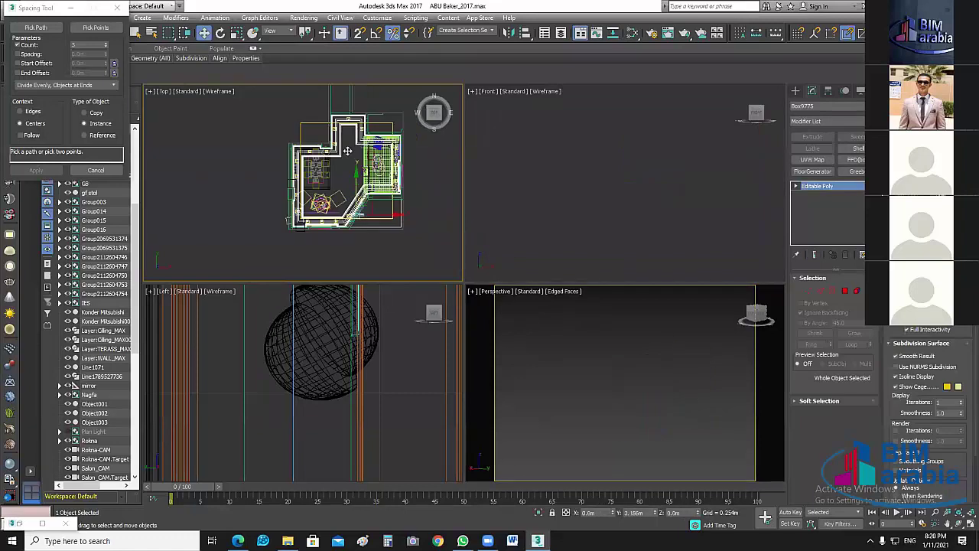
pyautogui.moveTo(354, 196); pyautogui.dragTo(348, 151)
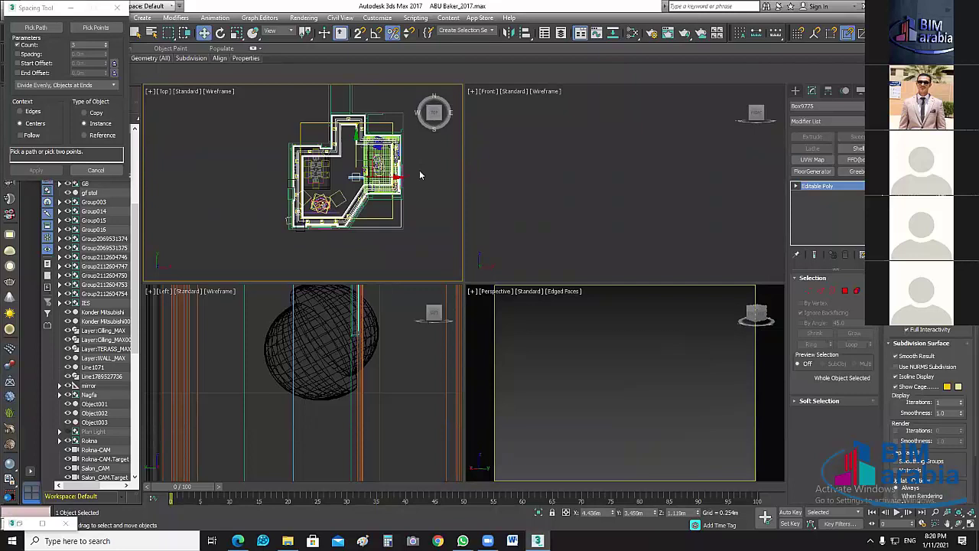
pyautogui.scroll(2, 421, 199)
pyautogui.scroll(1, 423, 221)
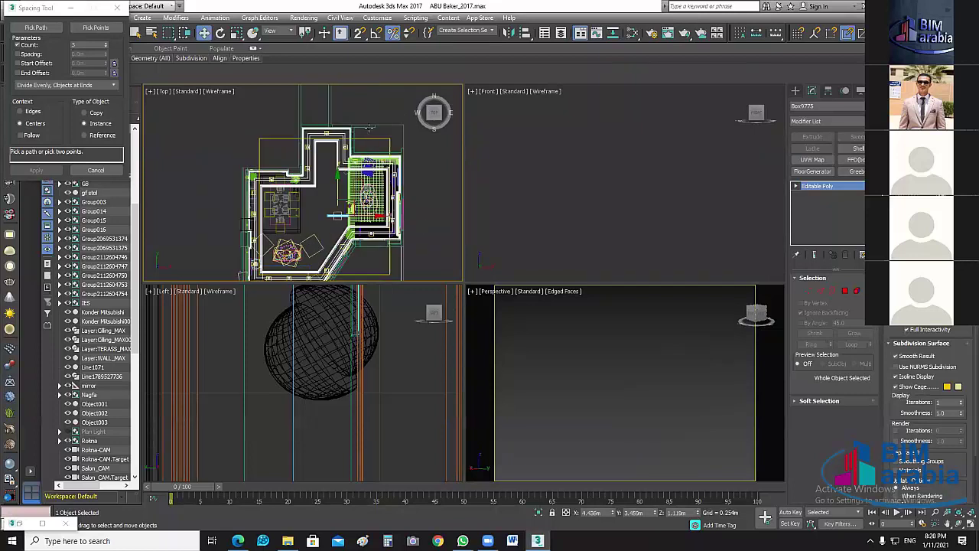
pyautogui.scroll(3, 369, 128)
pyautogui.scroll(2, 329, 168)
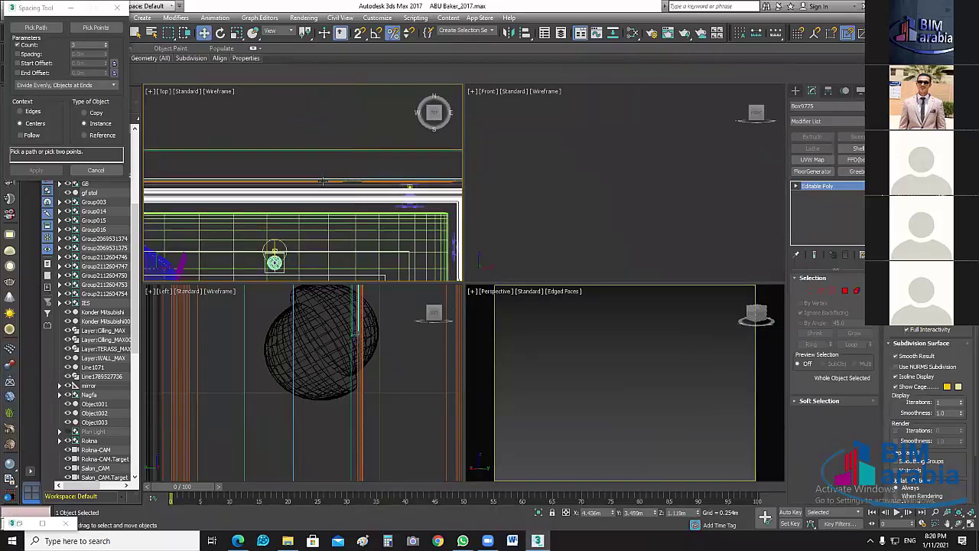
pyautogui.scroll(2, 325, 180)
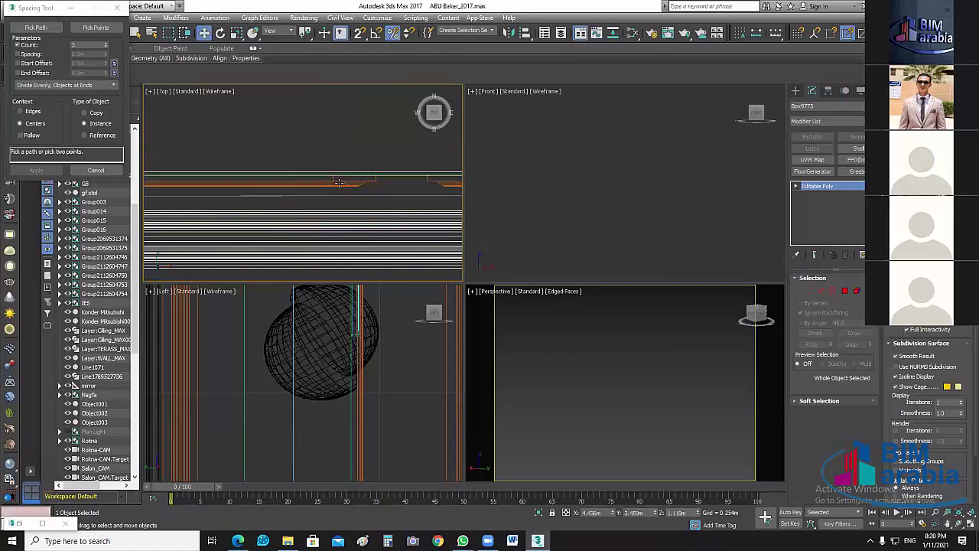
# Select the room's wall group and the thin wall object in the plan.
pyautogui.click(386, 175)
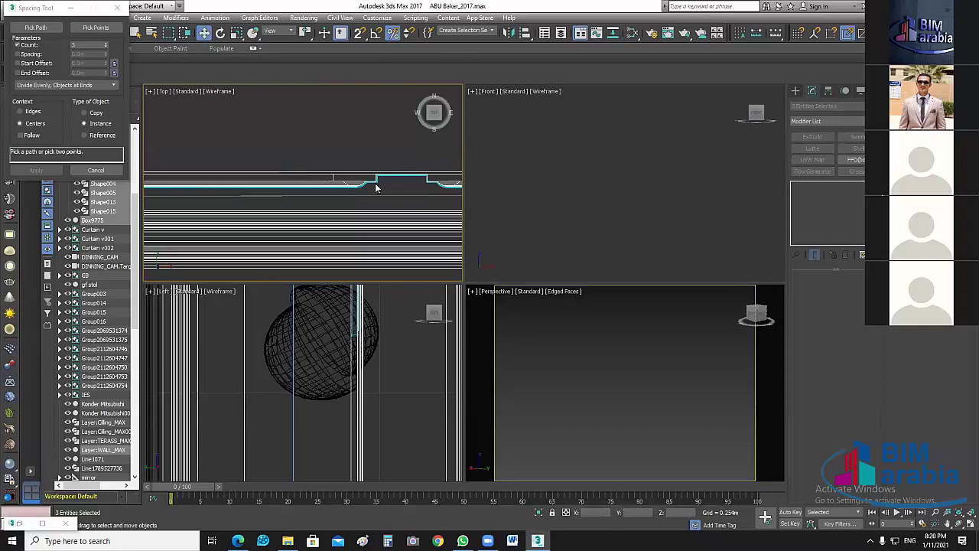
pyautogui.click(368, 181)
pyautogui.click(368, 181)
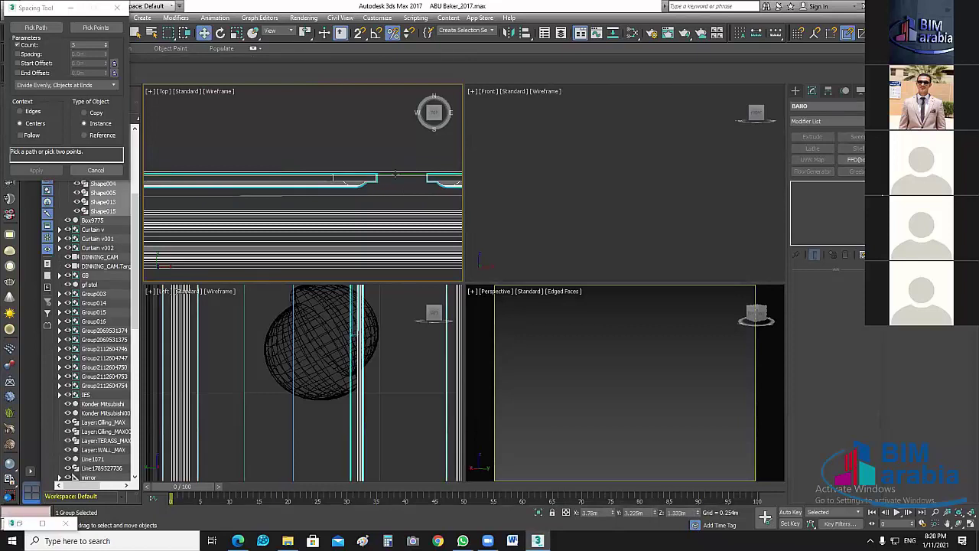
pyautogui.moveTo(394, 174); pyautogui.dragTo(397, 220, button='middle')
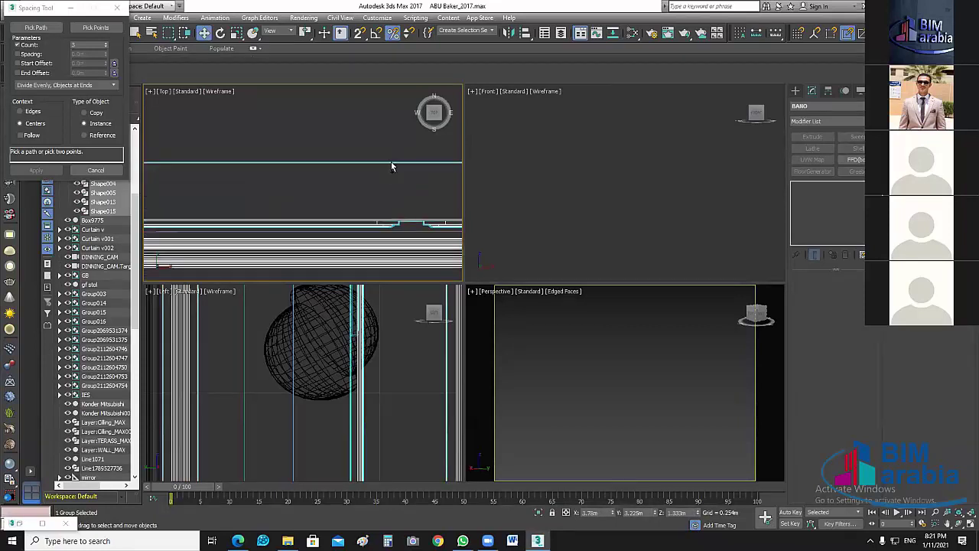
pyautogui.click(373, 225)
pyautogui.scroll(2, 373, 225)
pyautogui.scroll(2, 341, 251)
pyautogui.scroll(2, 340, 251)
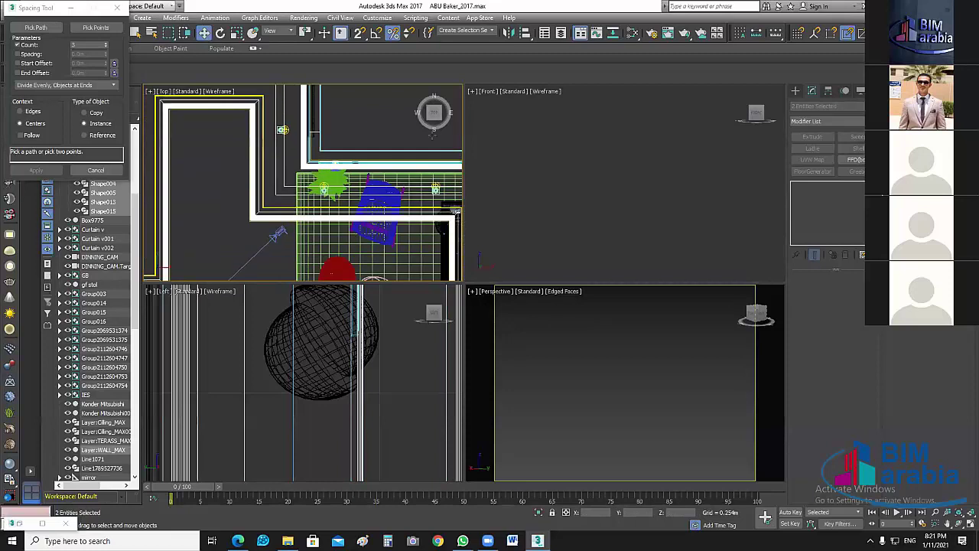
pyautogui.scroll(-1, 302, 245)
pyautogui.scroll(-1, 302, 245)
pyautogui.scroll(-1, 302, 244)
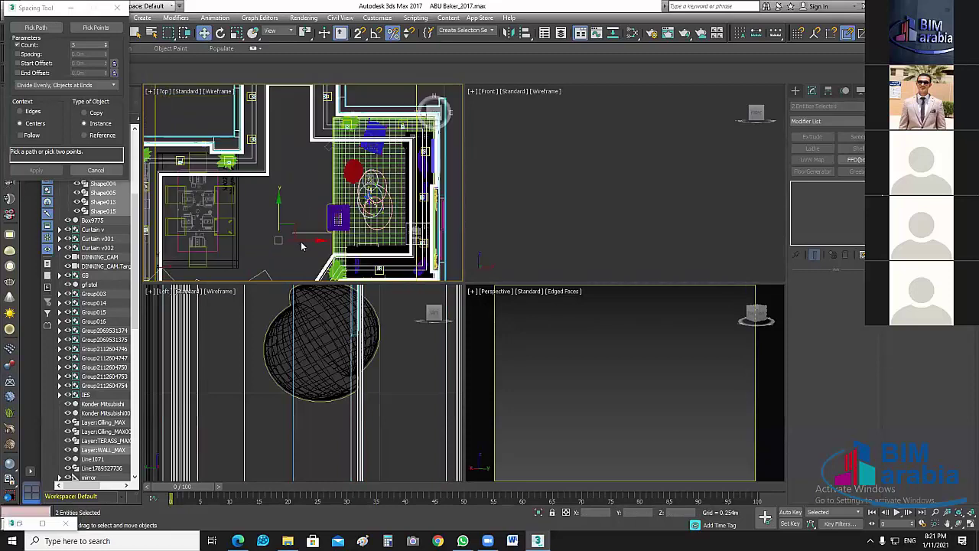
pyautogui.scroll(-1, 302, 245)
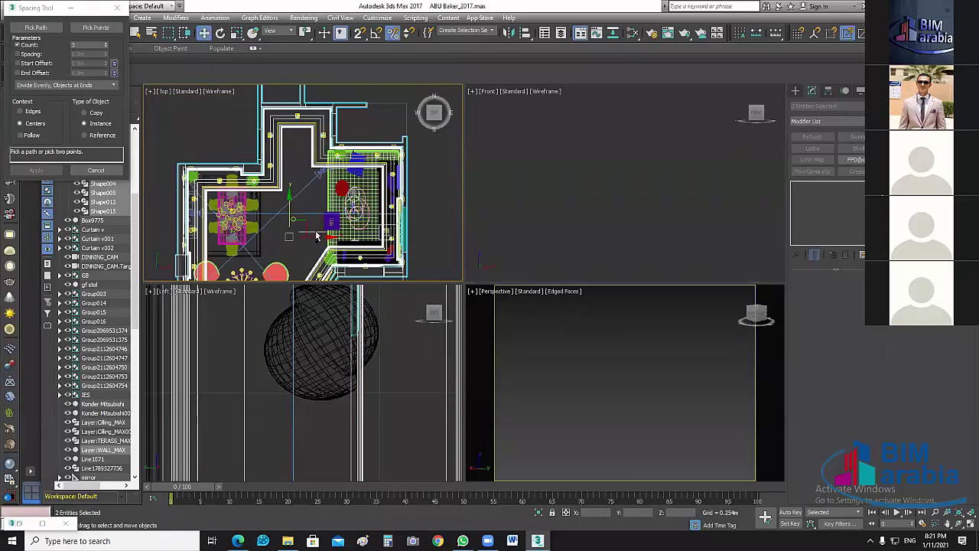
pyautogui.click(318, 237)
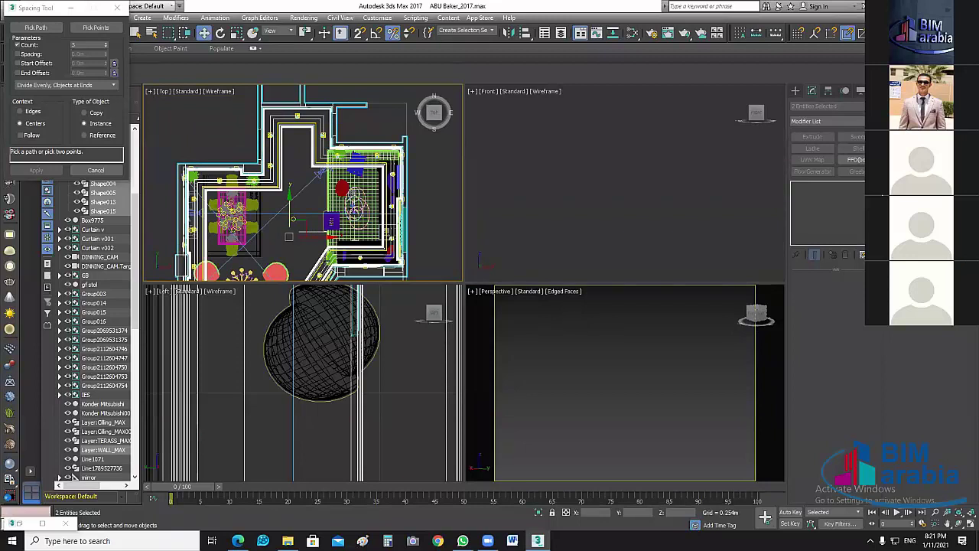
pyautogui.scroll(2, 324, 261)
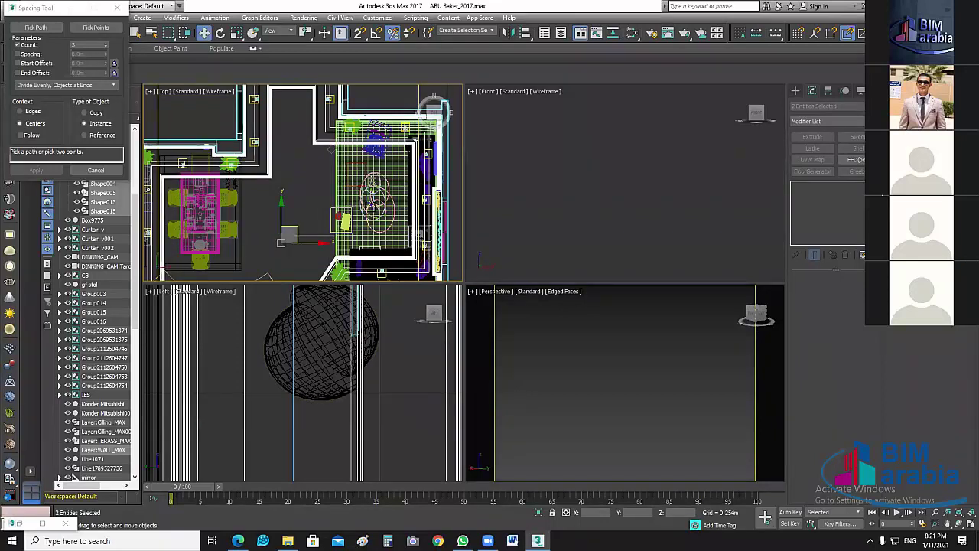
pyautogui.scroll(5, 314, 254)
# Frame the walls, then select the TV panel and centre it in the Top view.
pyautogui.press('z')
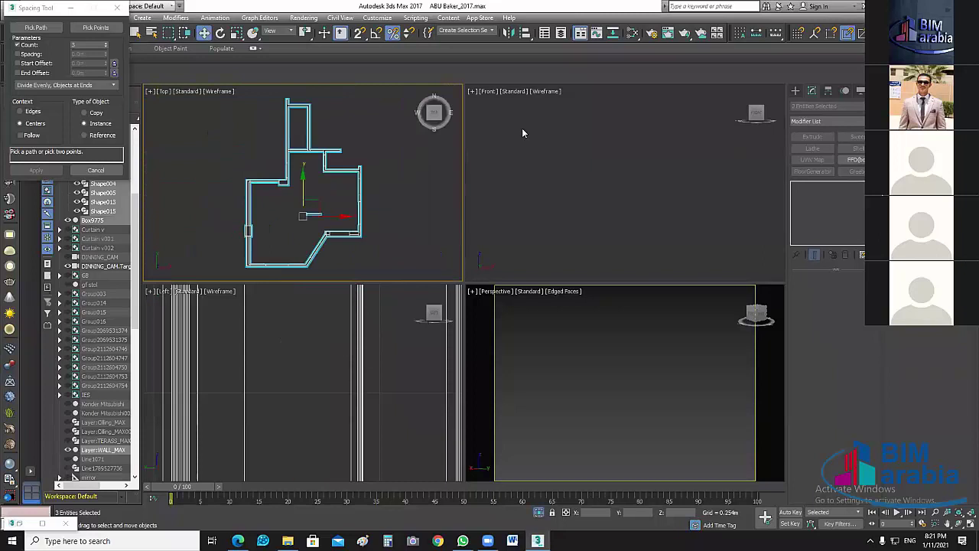
pyautogui.click(424, 202)
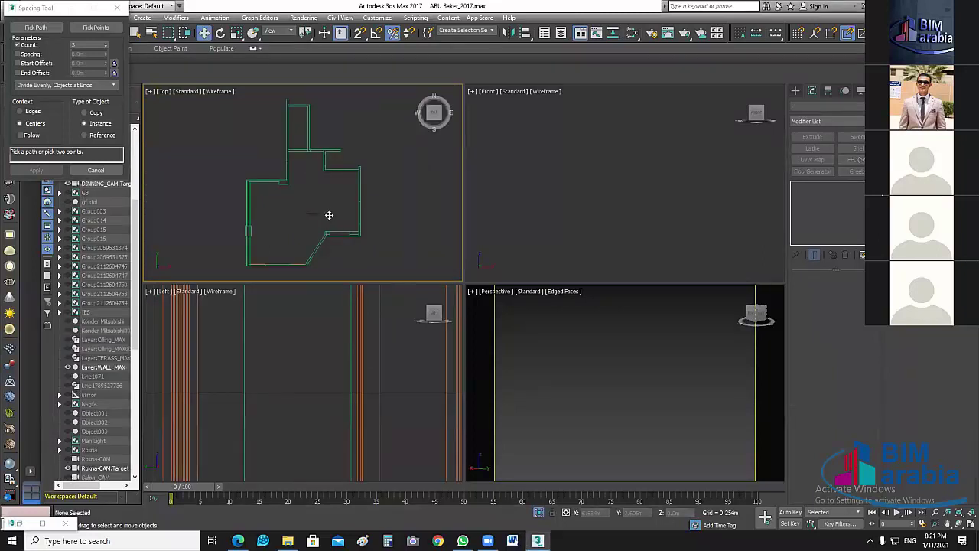
pyautogui.click(328, 219)
pyautogui.press('z')
pyautogui.moveTo(301, 199); pyautogui.dragTo(304, 280, button='middle')
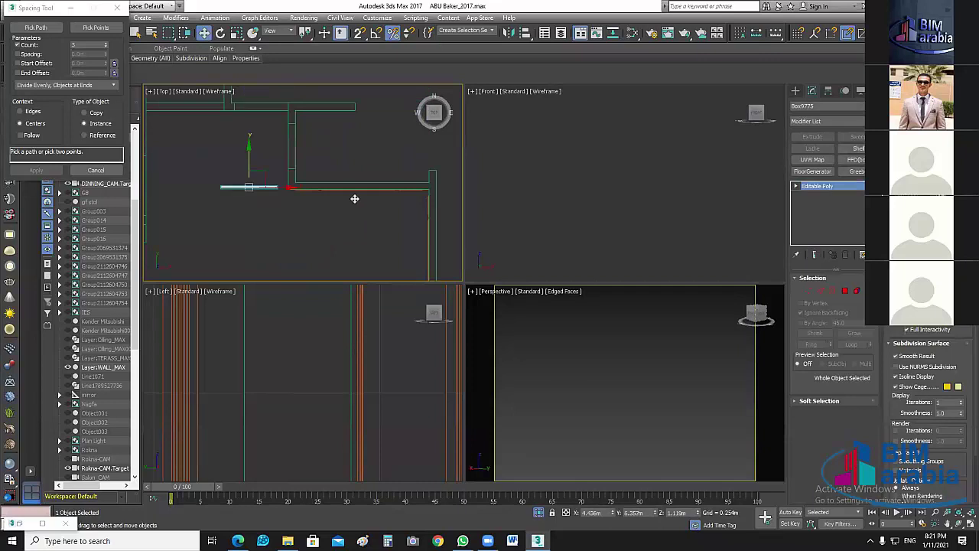
pyautogui.moveTo(455, 201); pyautogui.dragTo(551, 183, button='middle')
pyautogui.click(640, 194)
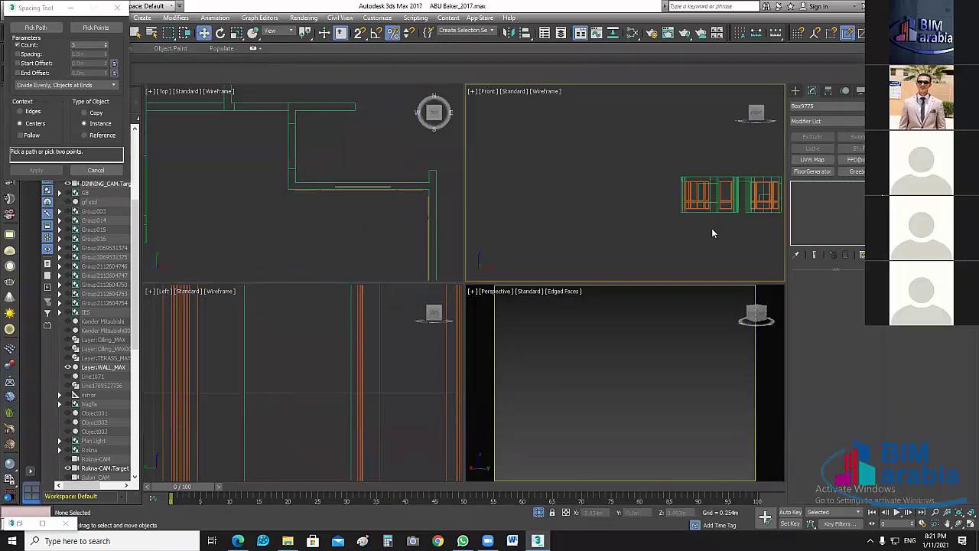
# Adjust the zoom and maximize the Top view to fill the workspace.
pyautogui.scroll(1, 706, 218)
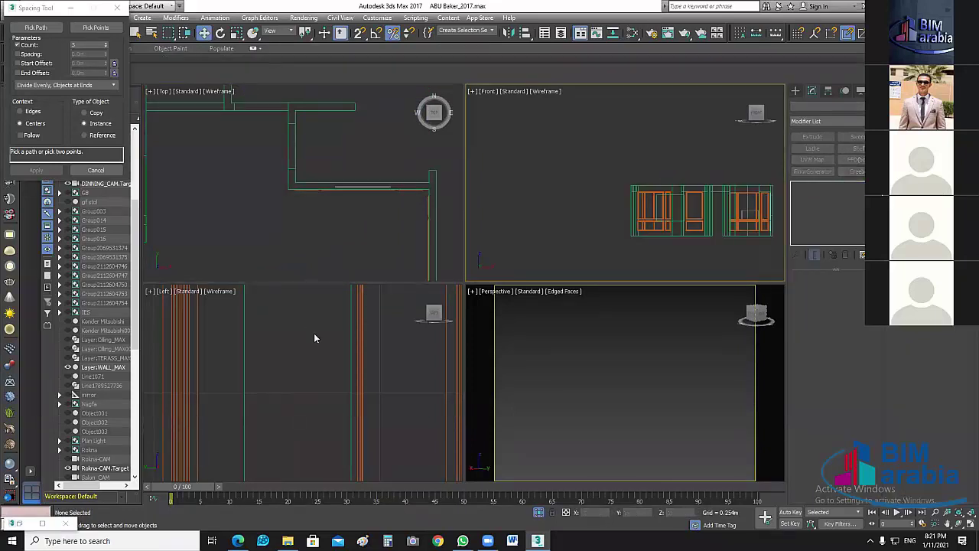
pyautogui.scroll(3, 313, 333)
pyautogui.scroll(-2, 343, 348)
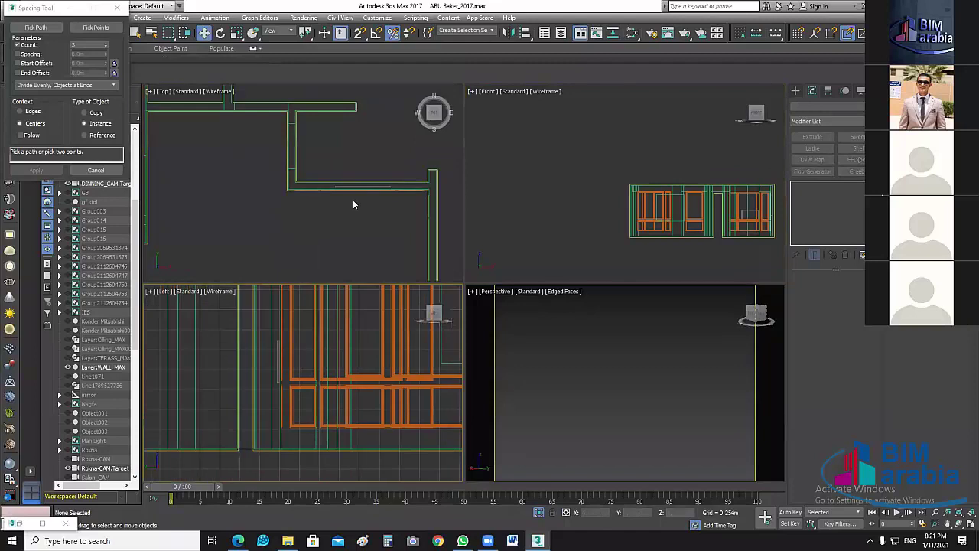
pyautogui.scroll(5, 353, 199)
pyautogui.scroll(-2, 372, 246)
pyautogui.scroll(-1, 399, 274)
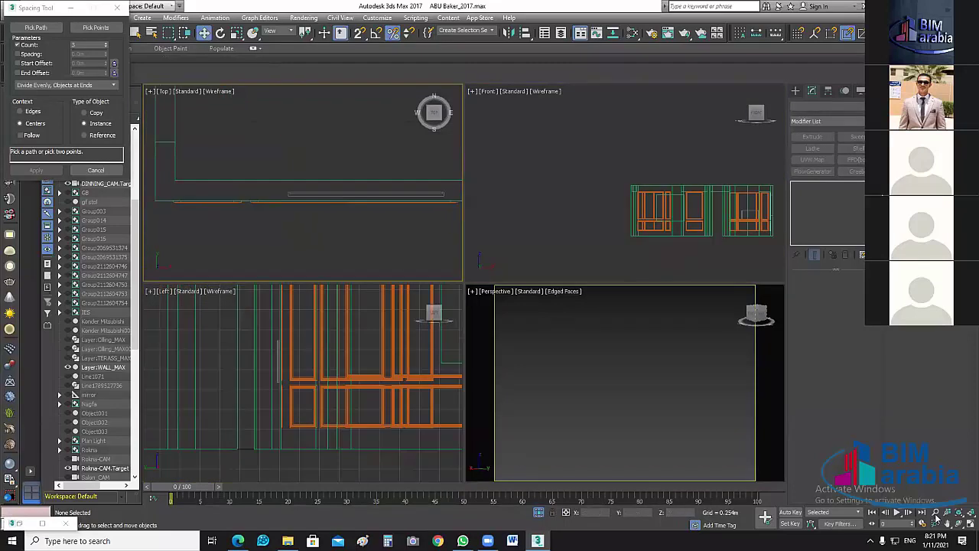
pyautogui.click(967, 525)
# Mirror the TV panel on the Y axis with No Clone so it faces the wall.
pyautogui.moveTo(572, 323); pyautogui.dragTo(510, 283, button='middle')
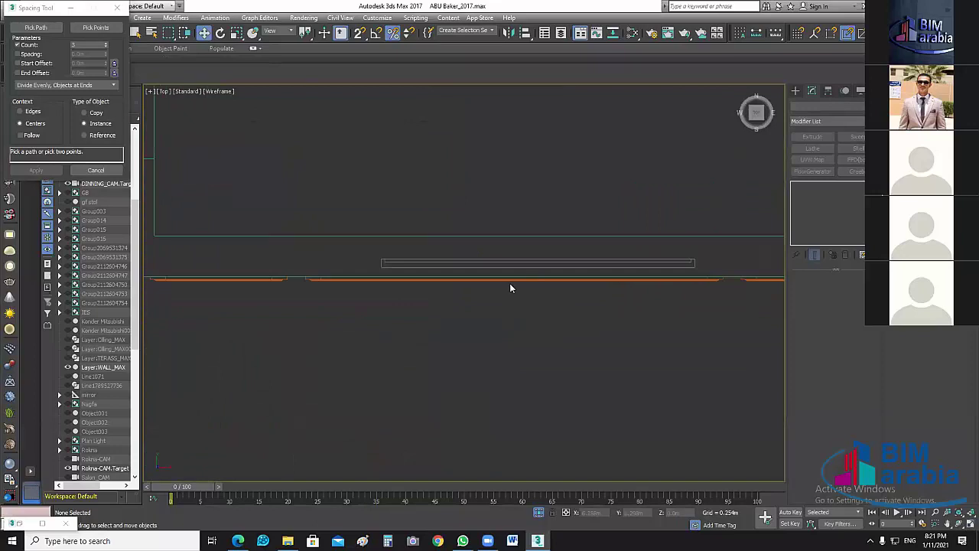
pyautogui.click(535, 260)
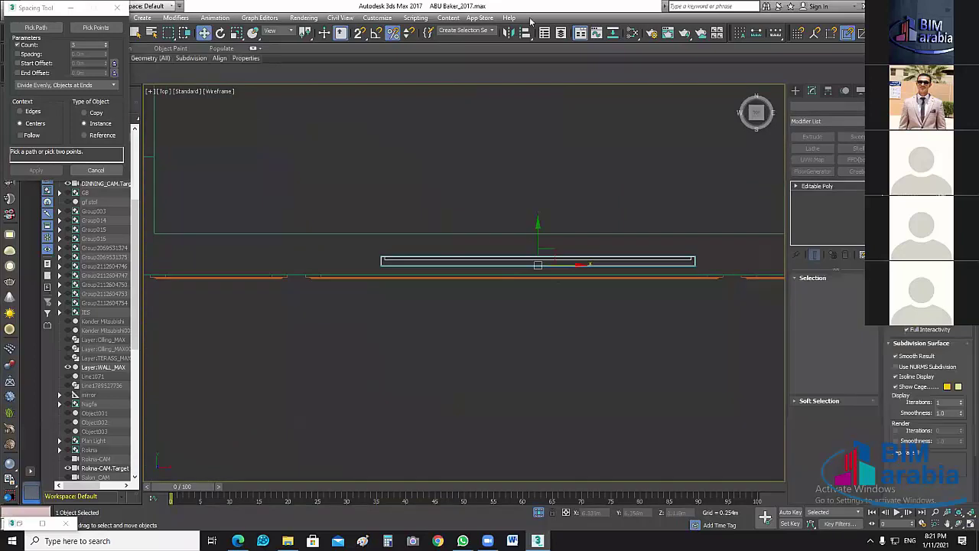
pyautogui.click(511, 33)
pyautogui.moveTo(467, 176); pyautogui.dragTo(652, 168)
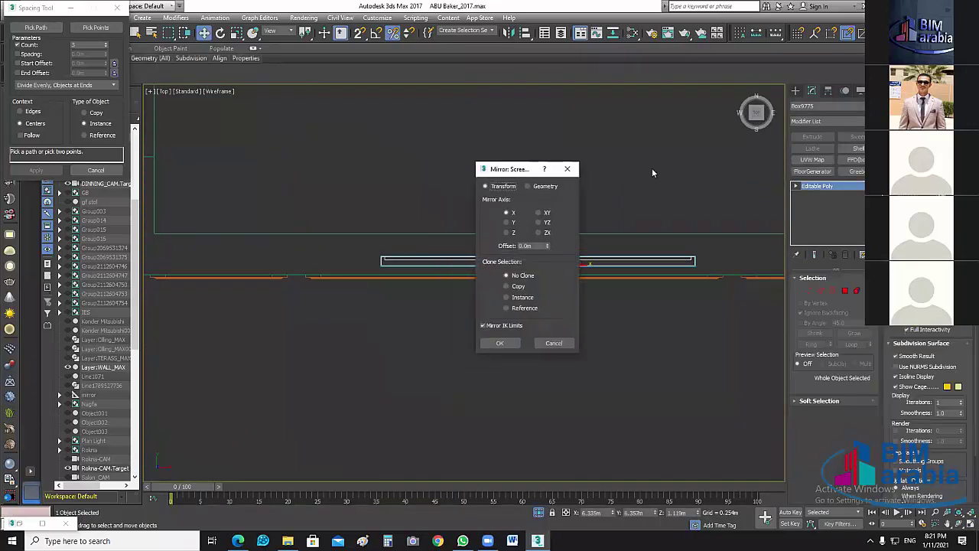
pyautogui.click(654, 217)
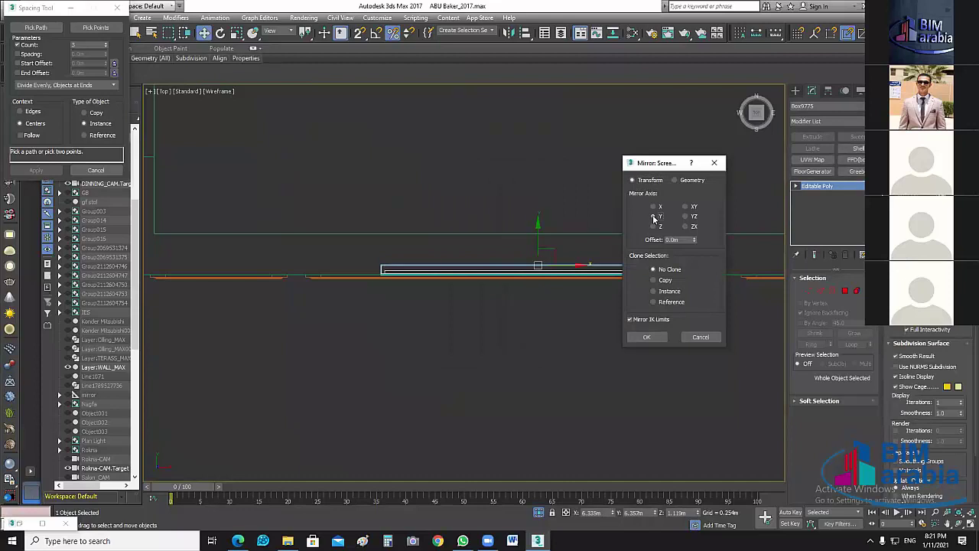
pyautogui.click(646, 336)
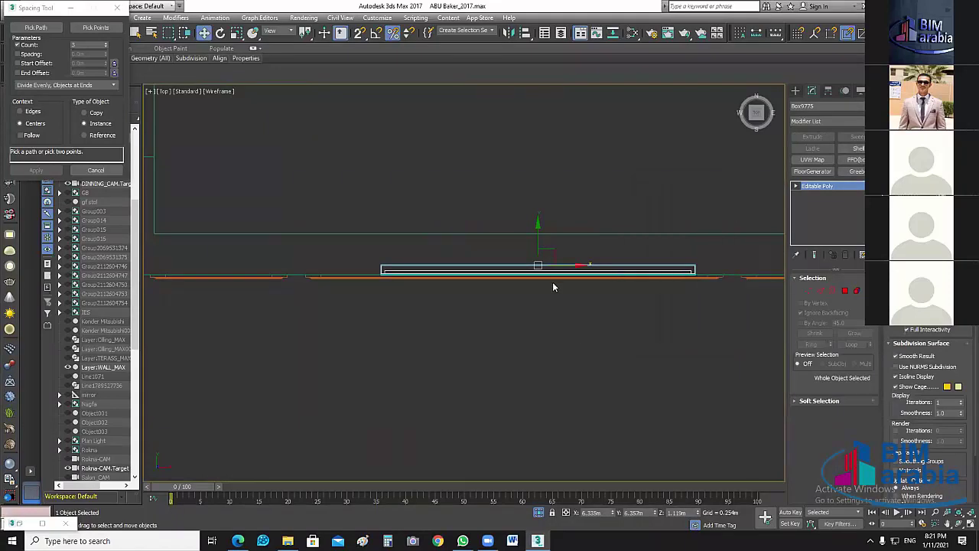
pyautogui.scroll(3, 552, 281)
# Move the TV panel flush against the wall line in the Top view.
pyautogui.moveTo(524, 238); pyautogui.dragTo(588, 230, button='middle')
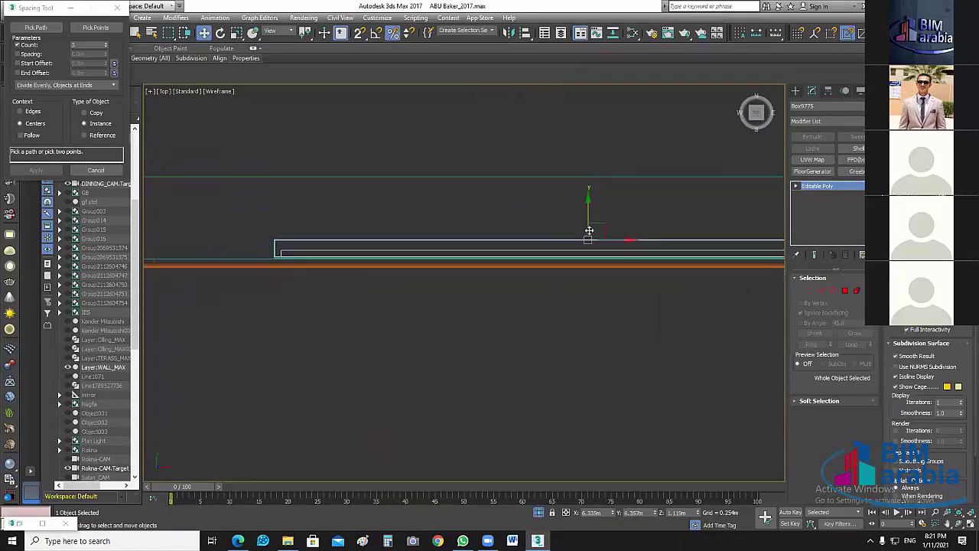
pyautogui.moveTo(589, 230); pyautogui.dragTo(589, 230)
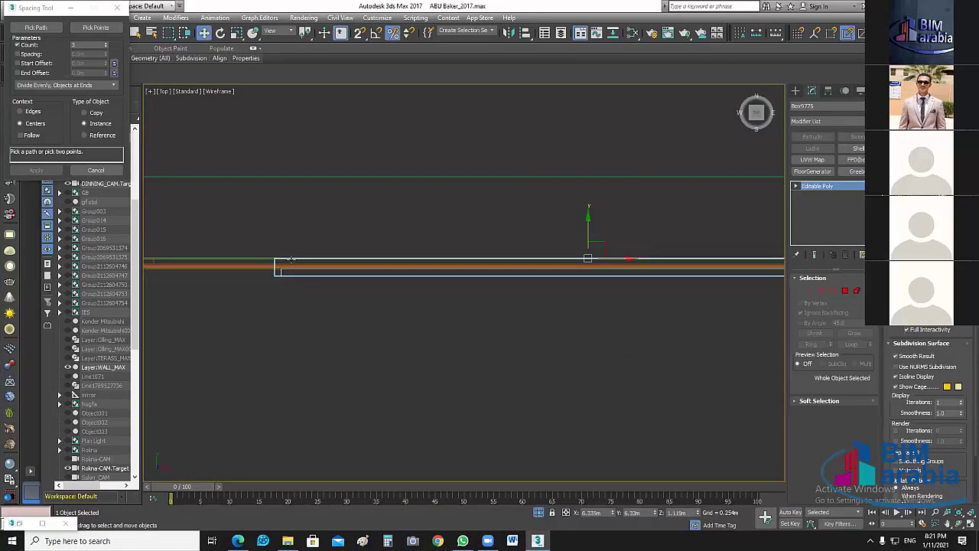
pyautogui.scroll(5, 259, 271)
pyautogui.scroll(-5, 591, 322)
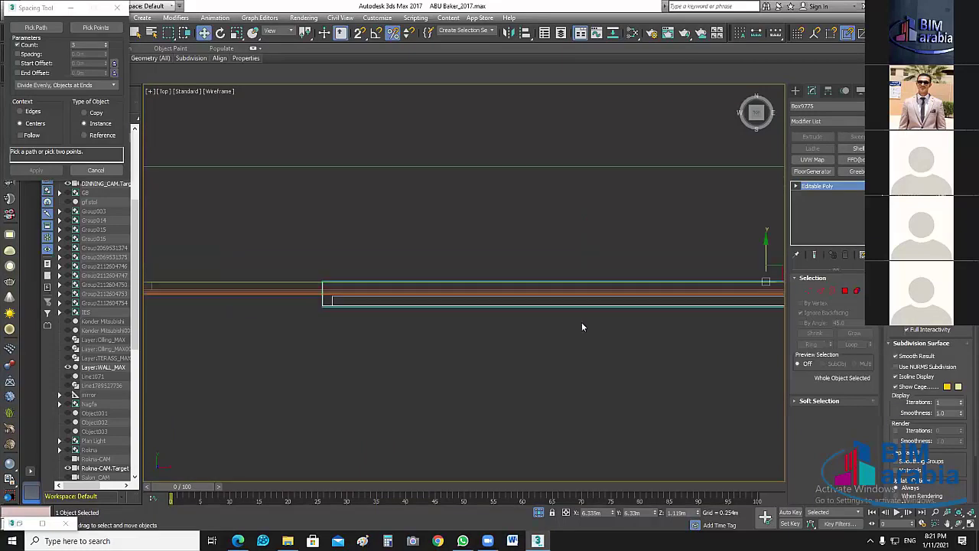
pyautogui.scroll(2, 570, 285)
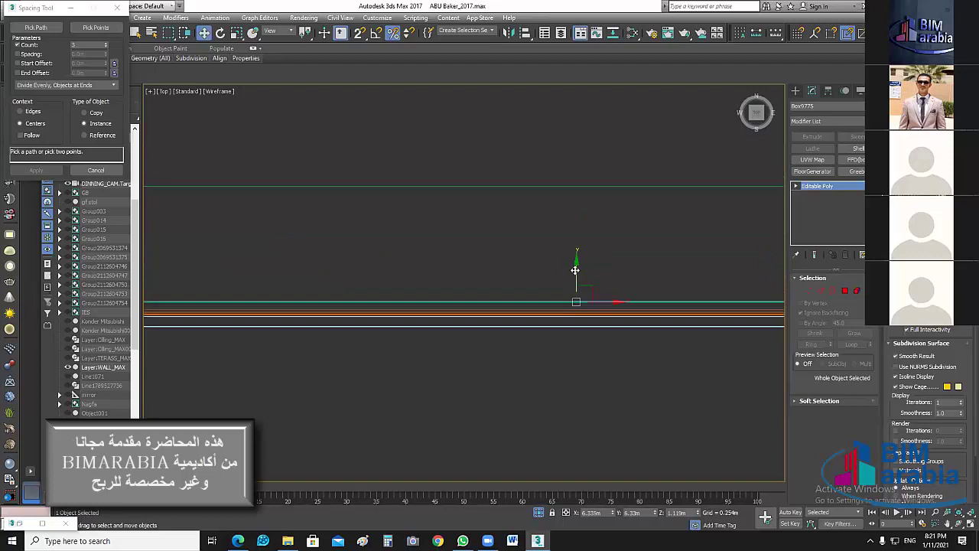
pyautogui.moveTo(576, 269); pyautogui.dragTo(576, 269)
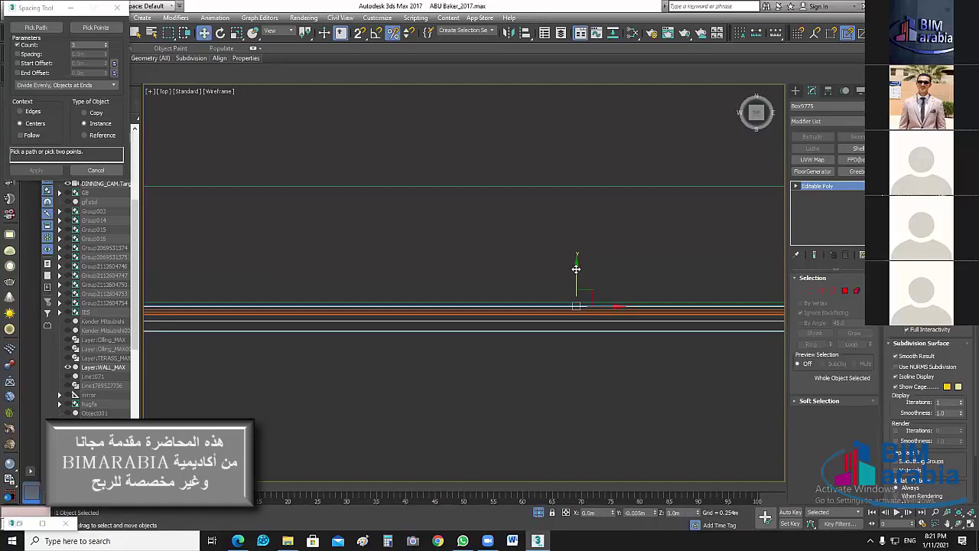
pyautogui.click(576, 336)
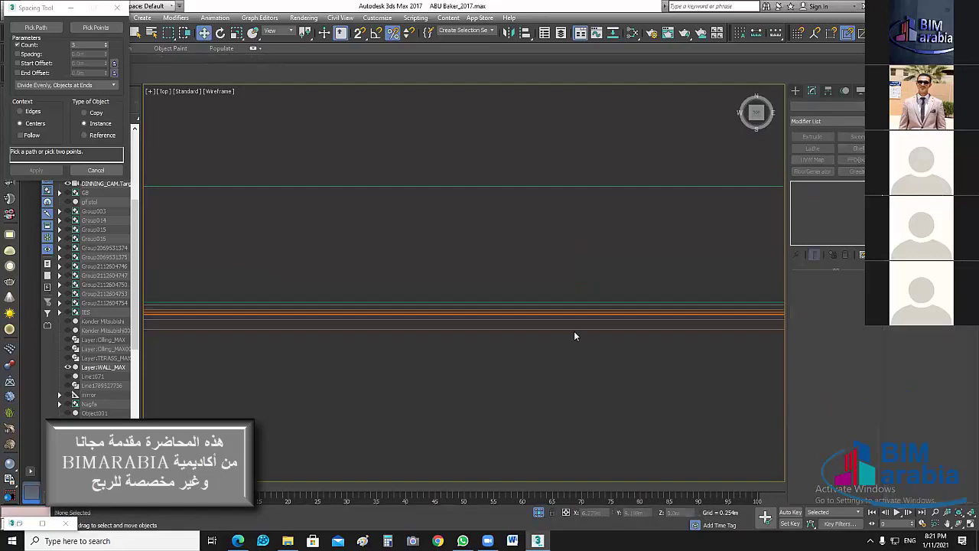
pyautogui.moveTo(575, 342); pyautogui.dragTo(574, 304, button='middle')
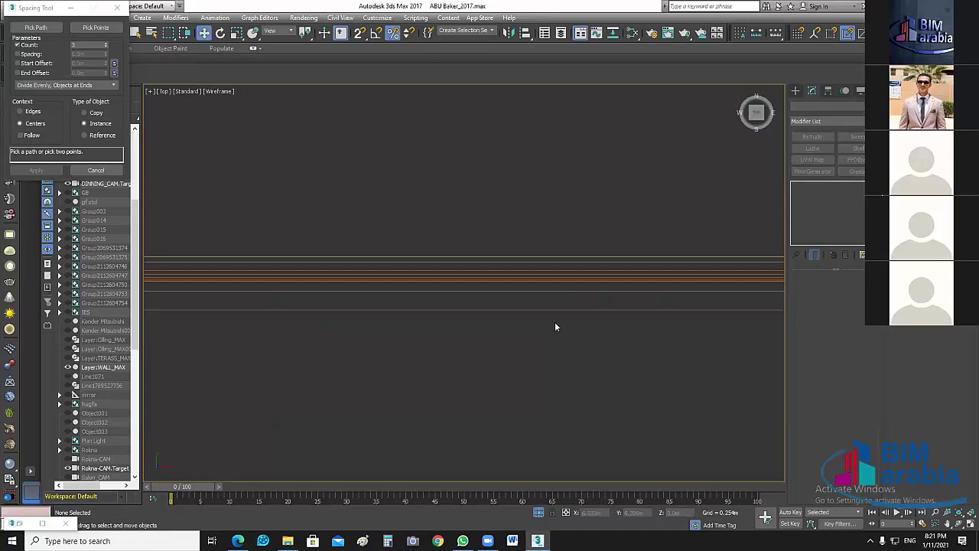
pyautogui.scroll(2, 548, 284)
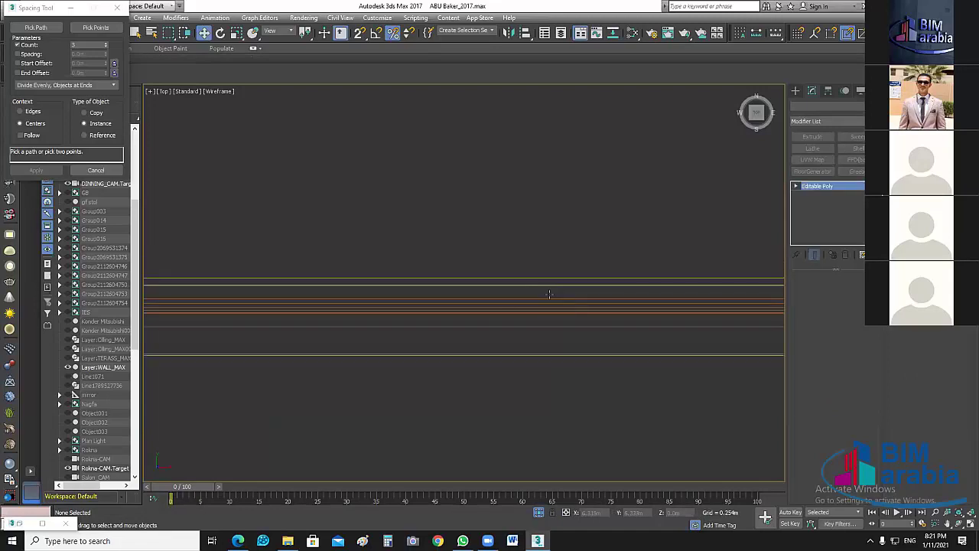
# Try moving the wall line up toward the panel, then undo that move.
pyautogui.click(548, 293)
pyautogui.scroll(2, 578, 295)
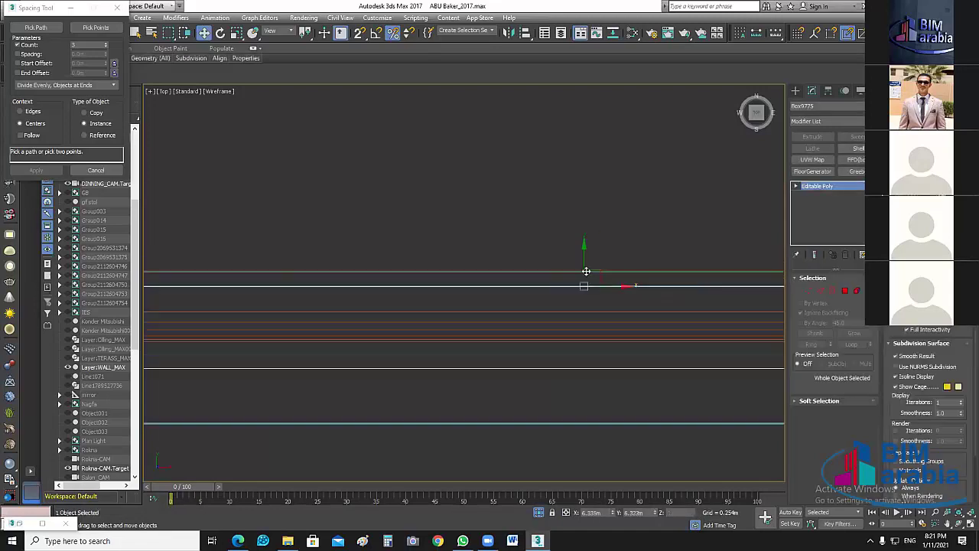
pyautogui.scroll(2, 553, 276)
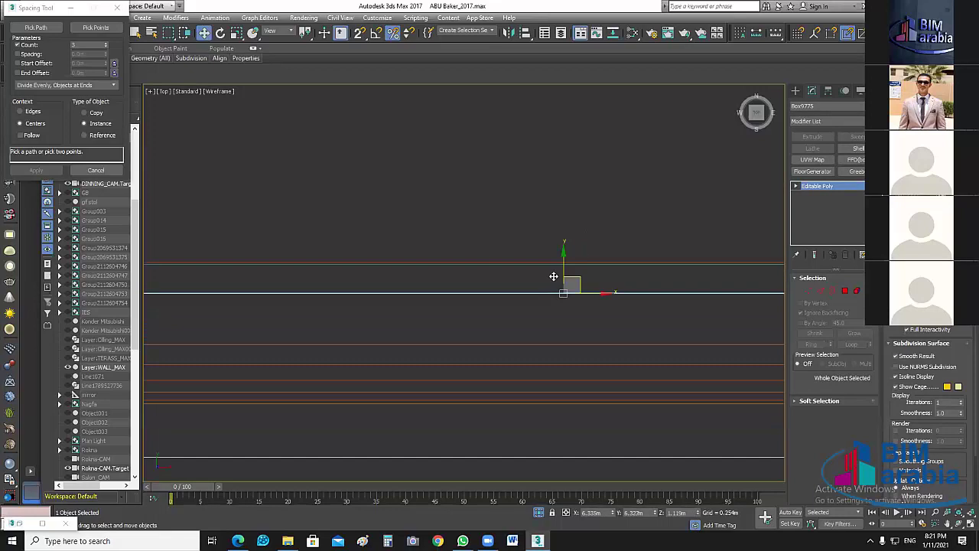
pyautogui.scroll(1, 553, 276)
pyautogui.moveTo(556, 274); pyautogui.dragTo(554, 251)
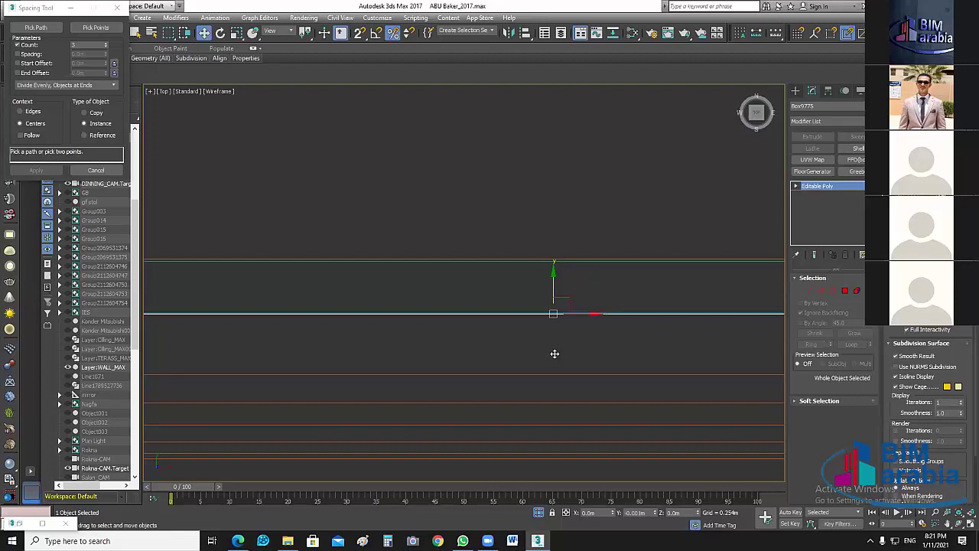
pyautogui.moveTo(560, 257); pyautogui.dragTo(562, 242)
pyautogui.hotkey('ctrl', 'z')
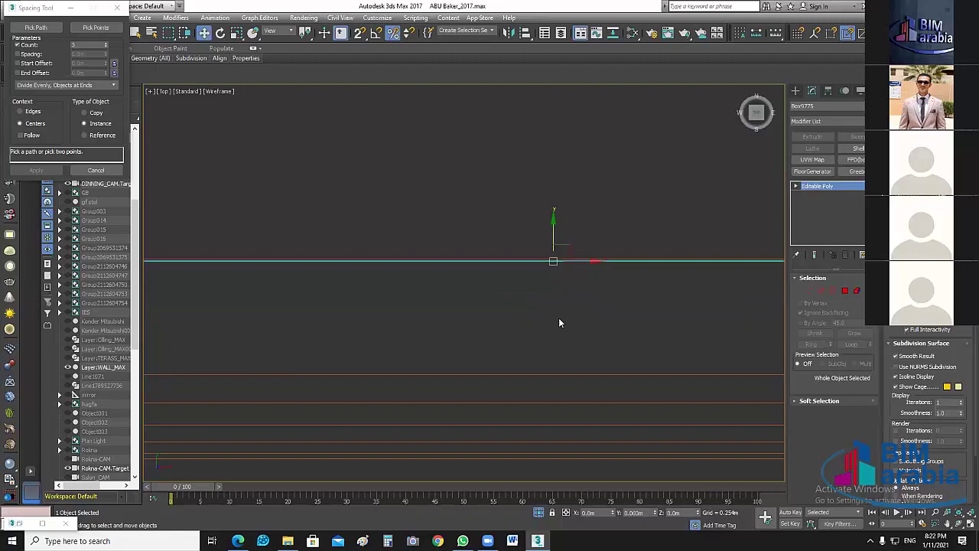
pyautogui.click(558, 318)
pyautogui.scroll(-2, 644, 329)
pyautogui.moveTo(655, 348); pyautogui.dragTo(573, 265, button='middle')
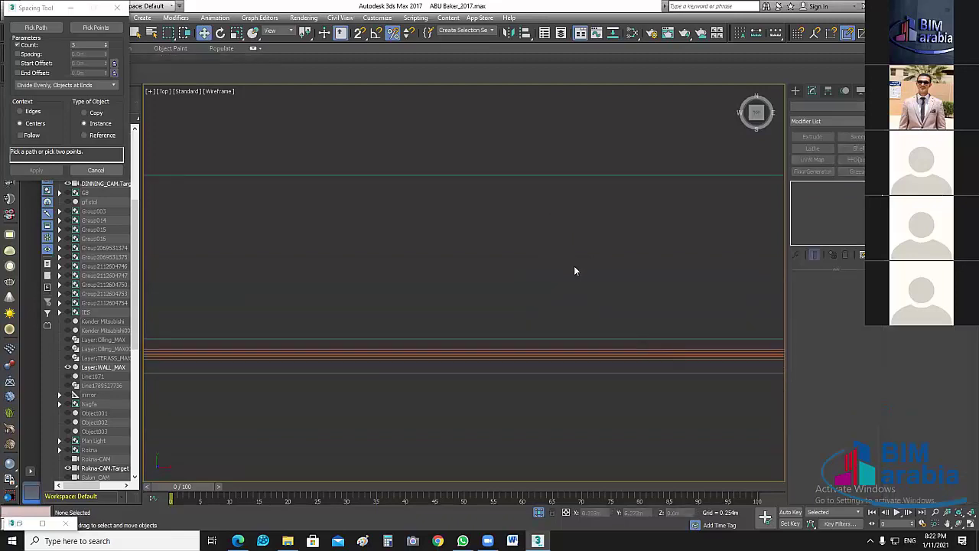
pyautogui.scroll(-2, 632, 342)
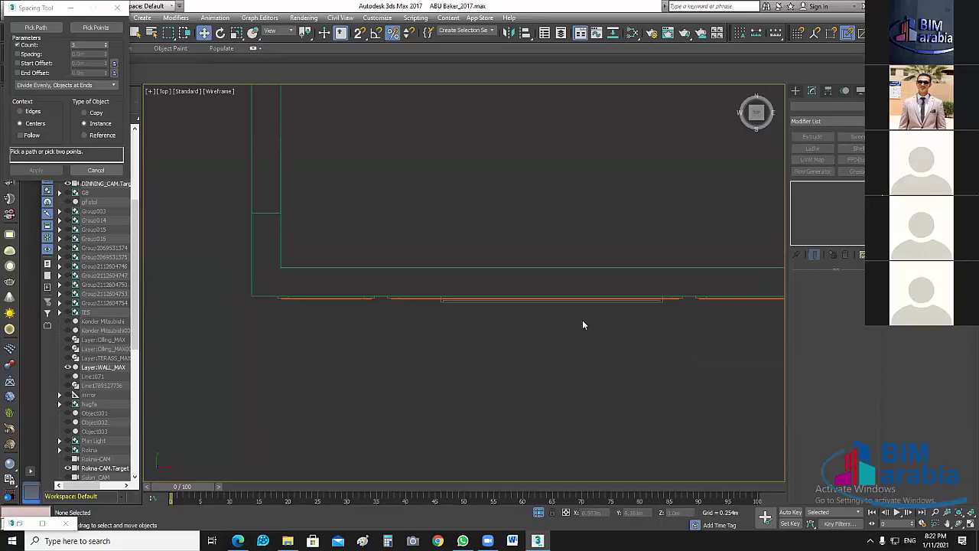
pyautogui.scroll(2, 582, 325)
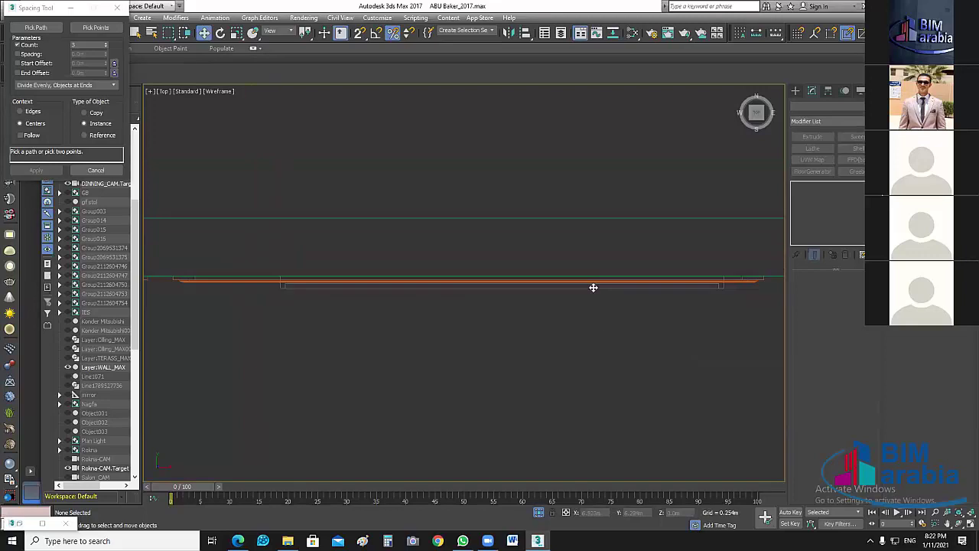
# Shift the TV panel slightly left, then raise it inside the central molding frame in Front view.
pyautogui.click(531, 277)
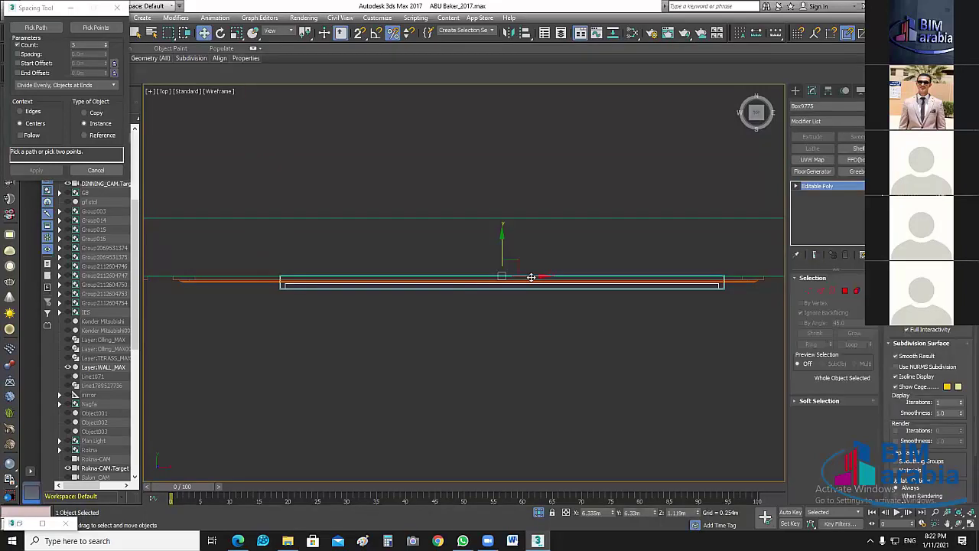
pyautogui.moveTo(531, 277); pyautogui.dragTo(519, 282)
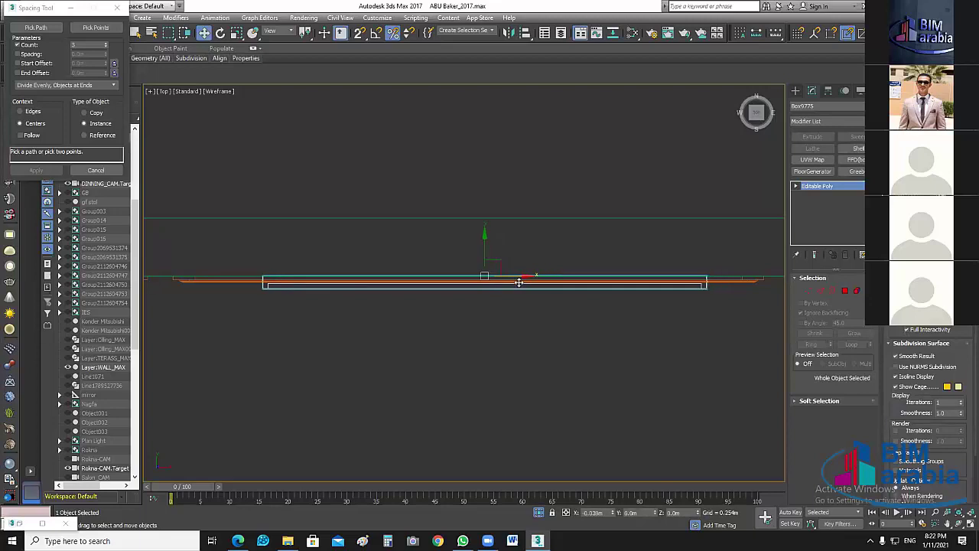
pyautogui.click(648, 396)
pyautogui.hotkey('alt', 'w')
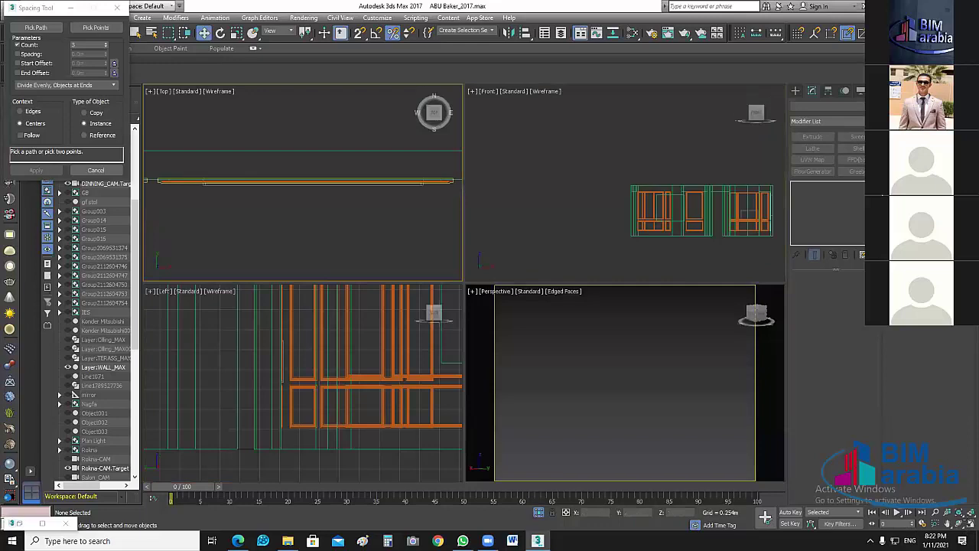
pyautogui.scroll(2, 677, 244)
pyautogui.scroll(2, 656, 231)
pyautogui.scroll(2, 657, 227)
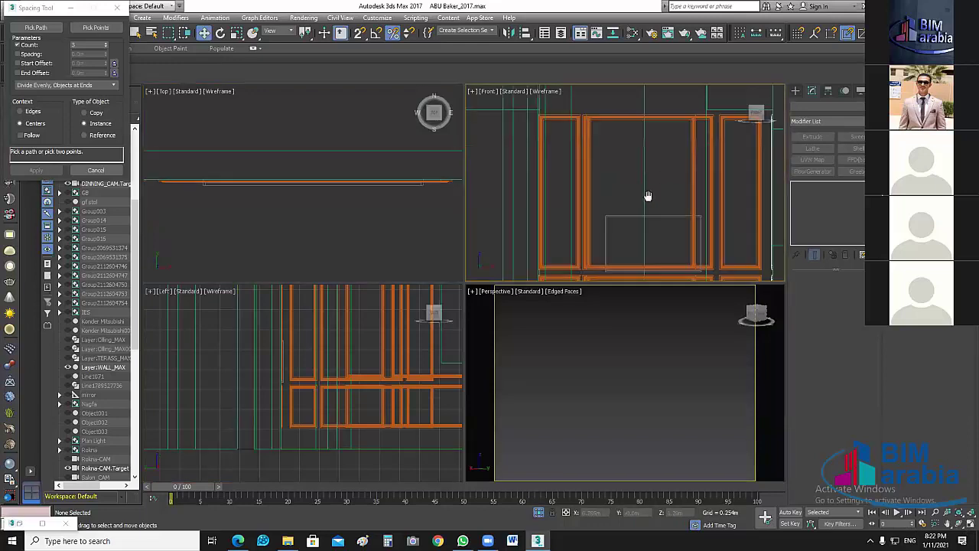
pyautogui.scroll(2, 647, 180)
pyautogui.click(662, 207)
pyautogui.moveTo(663, 207); pyautogui.dragTo(663, 240, button='middle')
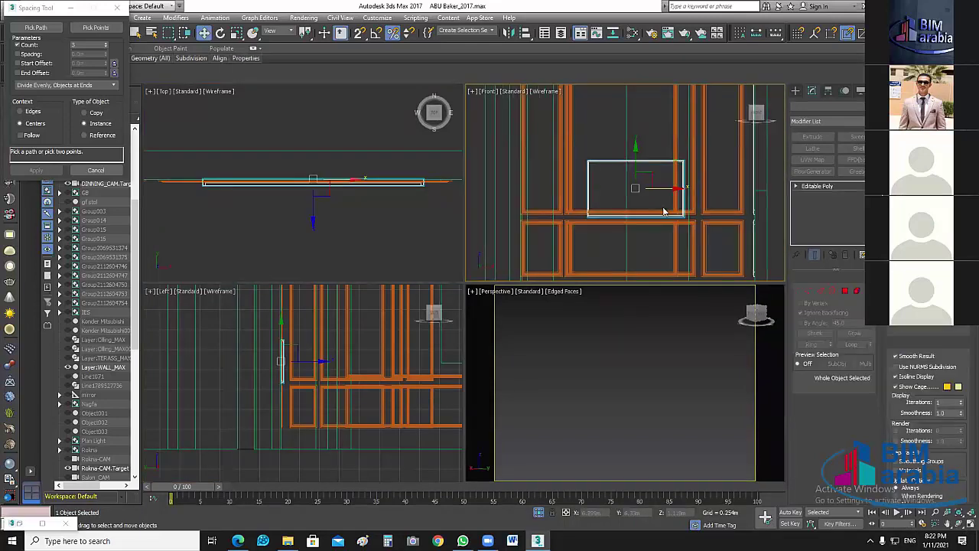
pyautogui.moveTo(630, 183); pyautogui.dragTo(629, 155)
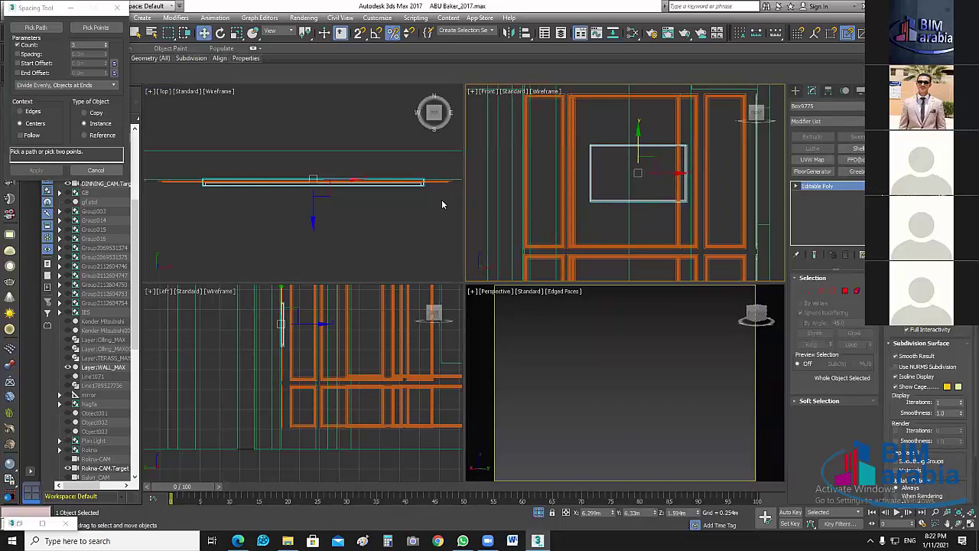
pyautogui.click(441, 205)
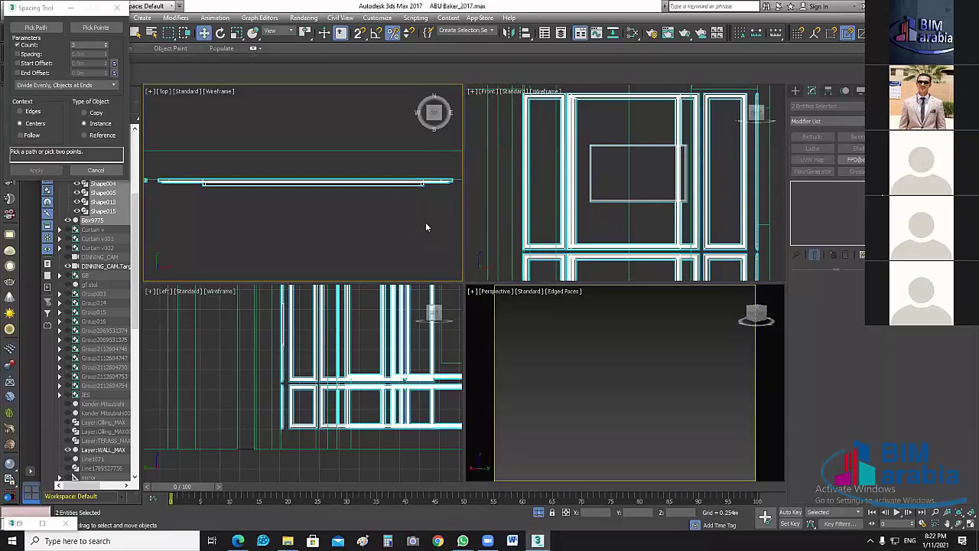
# Select the BANO molding group and open it for editing.
pyautogui.press('Escape')
pyautogui.click(570, 200)
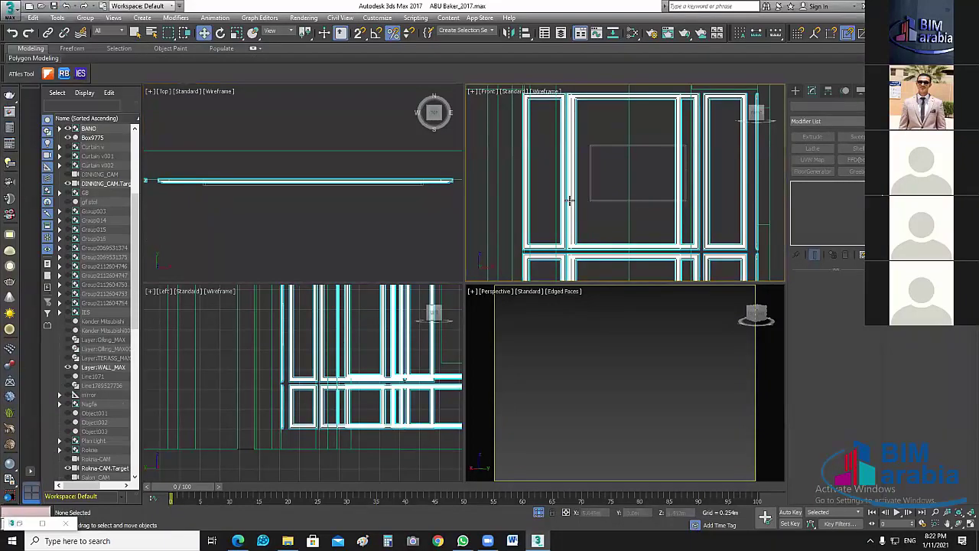
pyautogui.click(570, 201)
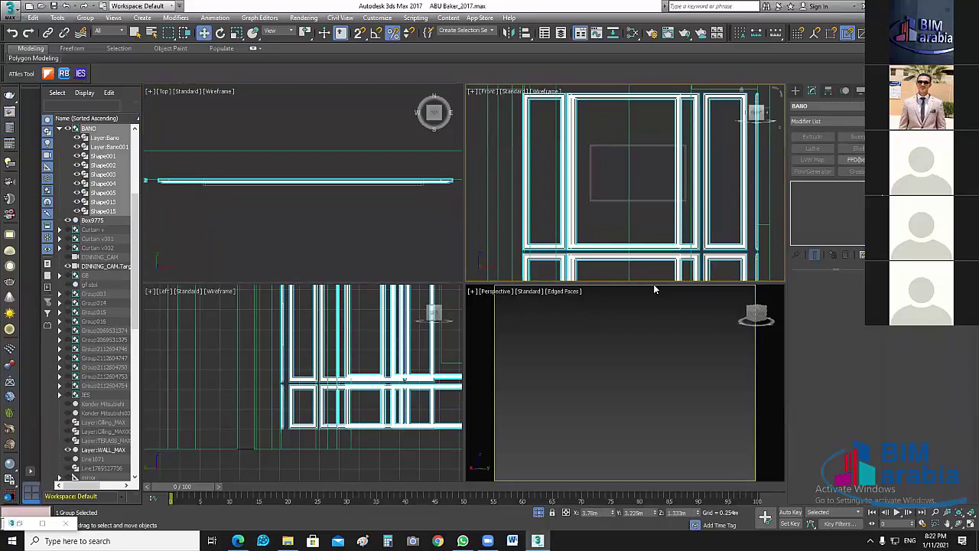
pyautogui.click(859, 105)
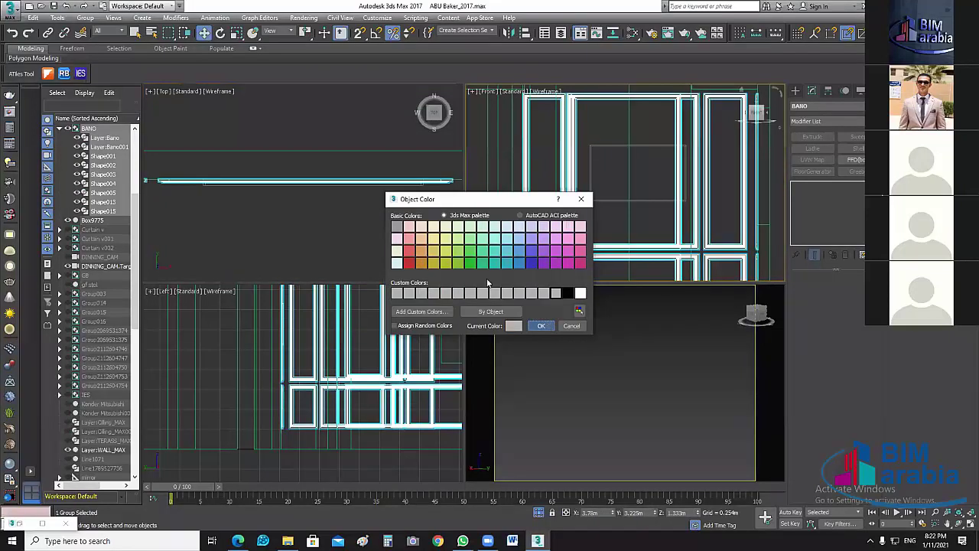
pyautogui.click(540, 325)
pyautogui.click(85, 17)
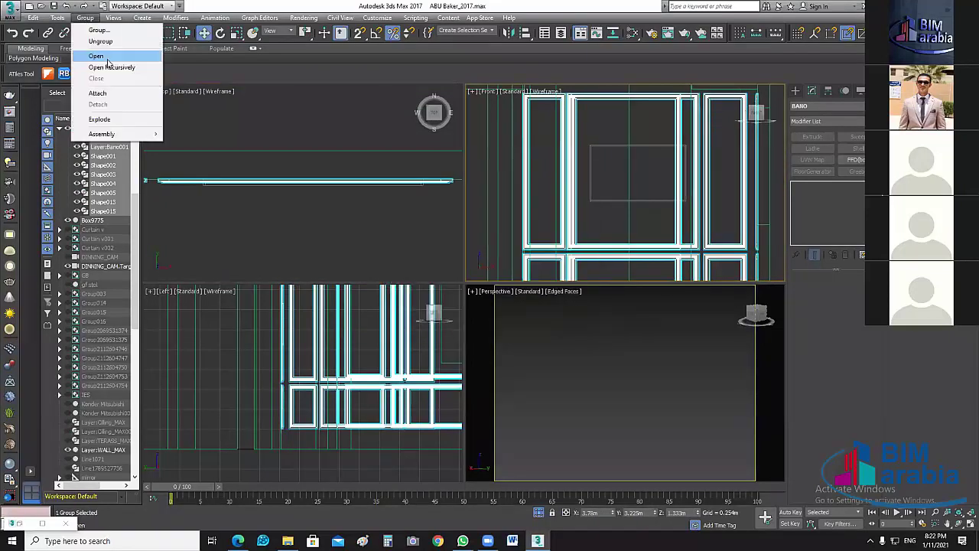
pyautogui.click(108, 57)
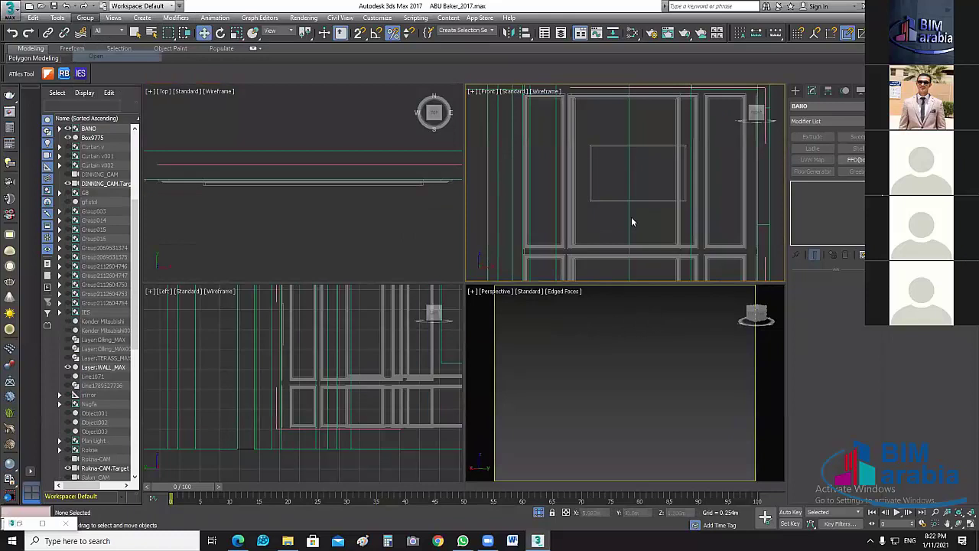
# Hide Layer:Bano001 and Shape001–Shape004, then clear the selection.
pyautogui.click(433, 182)
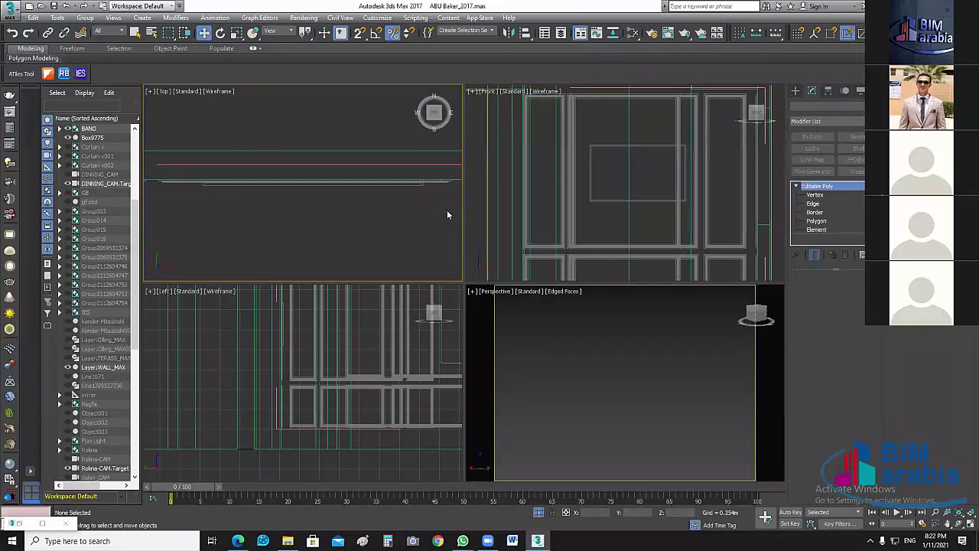
pyautogui.click(439, 182)
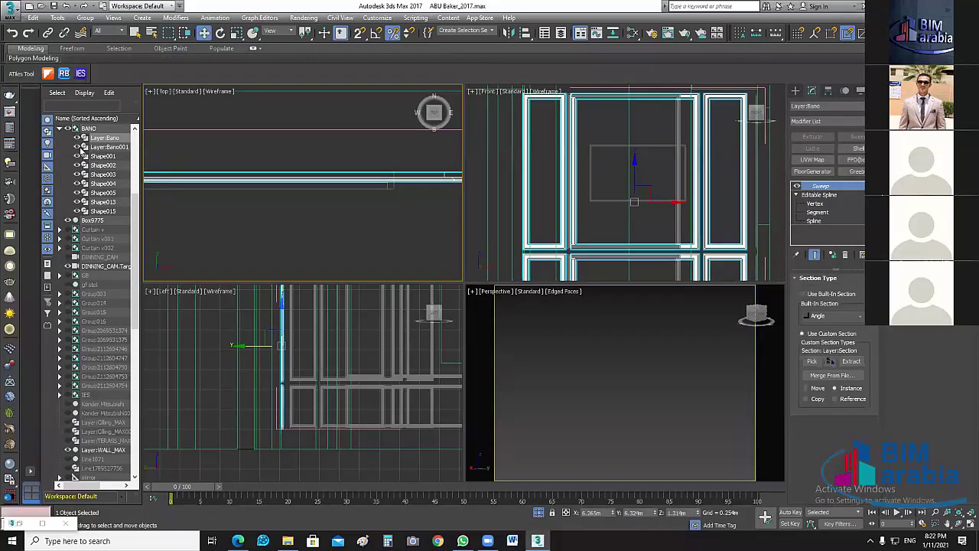
pyautogui.click(76, 147)
pyautogui.click(77, 156)
pyautogui.click(77, 165)
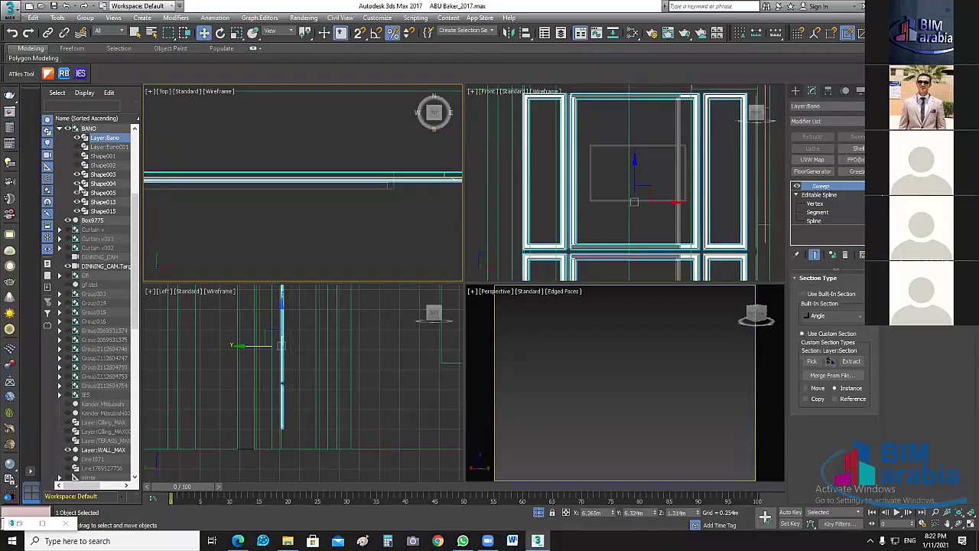
pyautogui.click(78, 176)
pyautogui.click(77, 185)
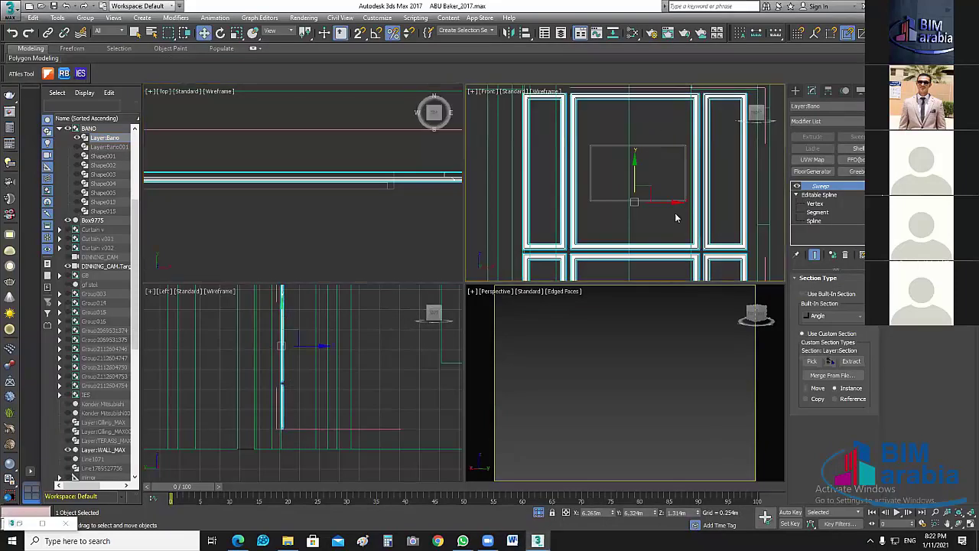
pyautogui.click(716, 249)
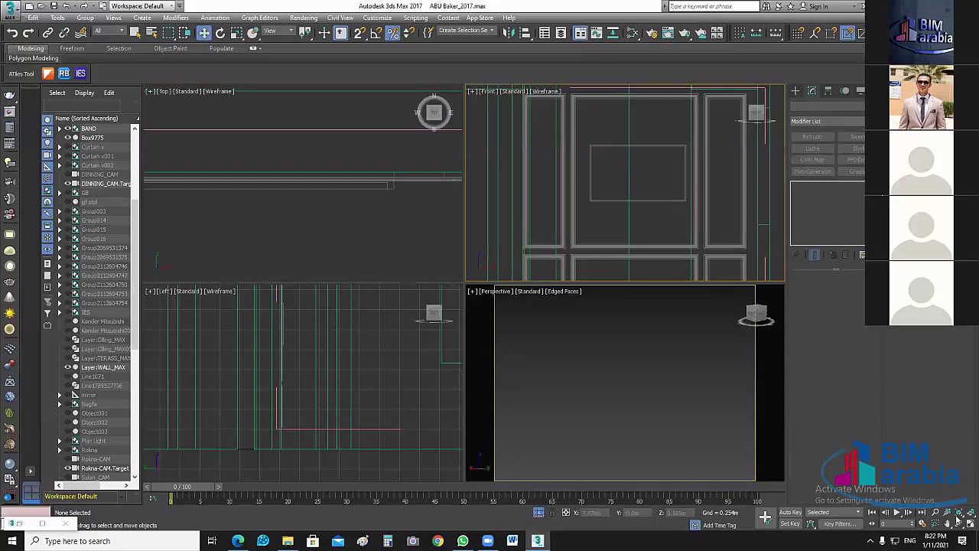
# Maximize the Front view and nudge the TV panel slightly left.
pyautogui.hotkey('alt', 'w')
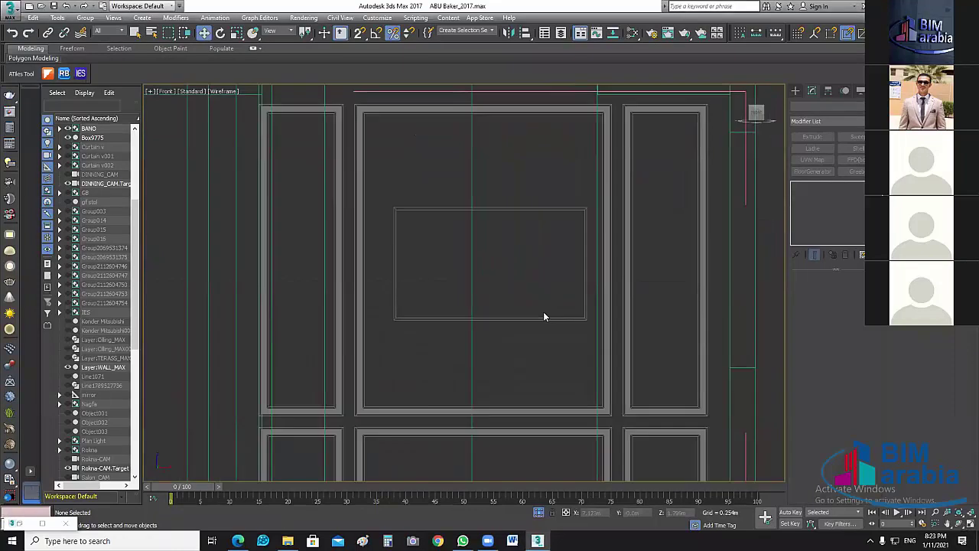
pyautogui.click(504, 259)
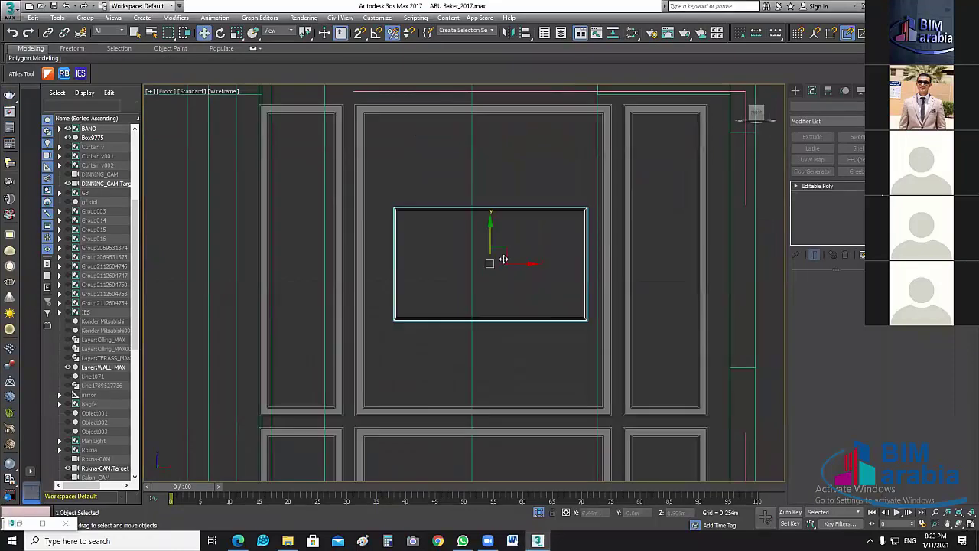
pyautogui.moveTo(504, 259); pyautogui.dragTo(494, 259)
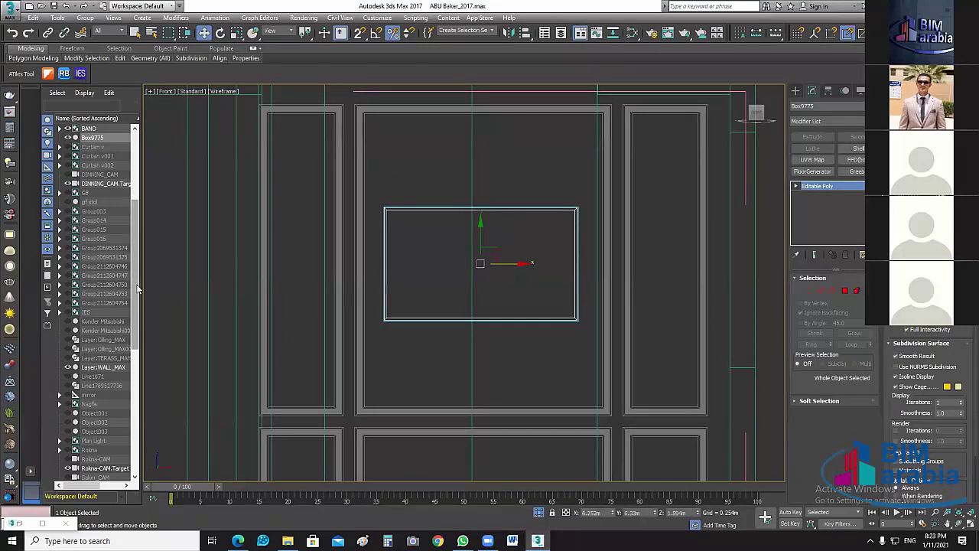
pyautogui.moveTo(133, 237)
pyautogui.mouseDown()
pyautogui.moveTo(144, 316)
pyautogui.moveTo(133, 319)
pyautogui.moveTo(137, 218)
pyautogui.mouseUp()
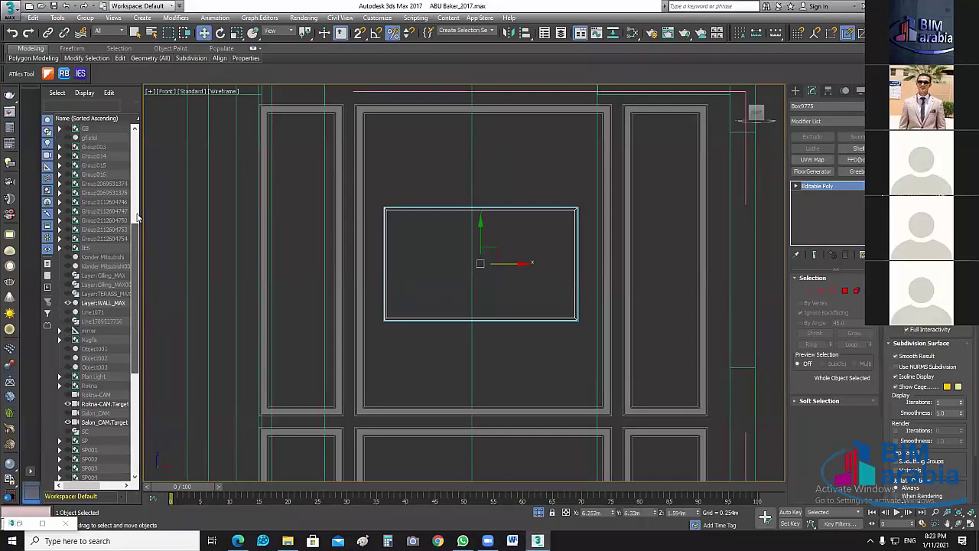
pyautogui.scroll(8, 100, 148)
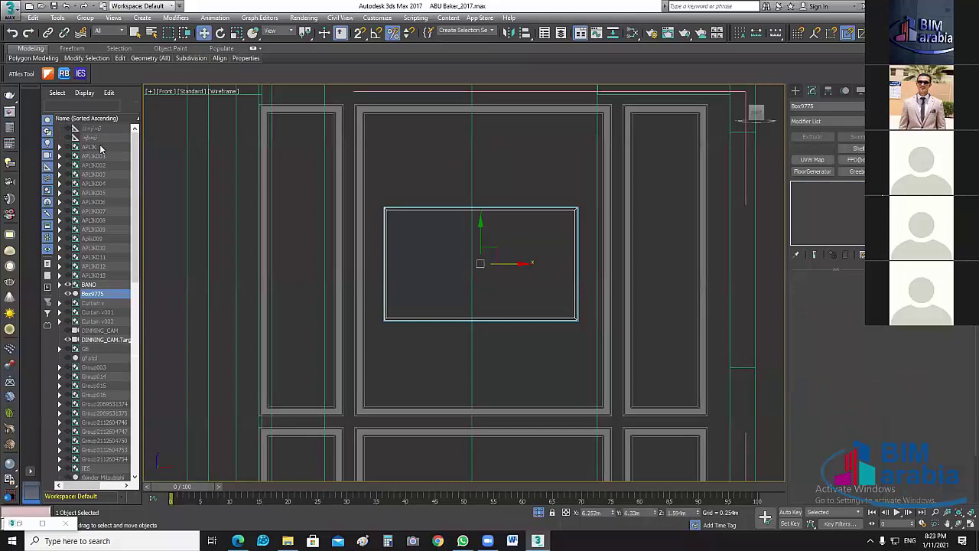
# Unhide the APLIK wall-light groups, then hide them again.
pyautogui.click(100, 149)
pyautogui.keyDown('shift'); pyautogui.click(93, 277); pyautogui.keyUp('shift')
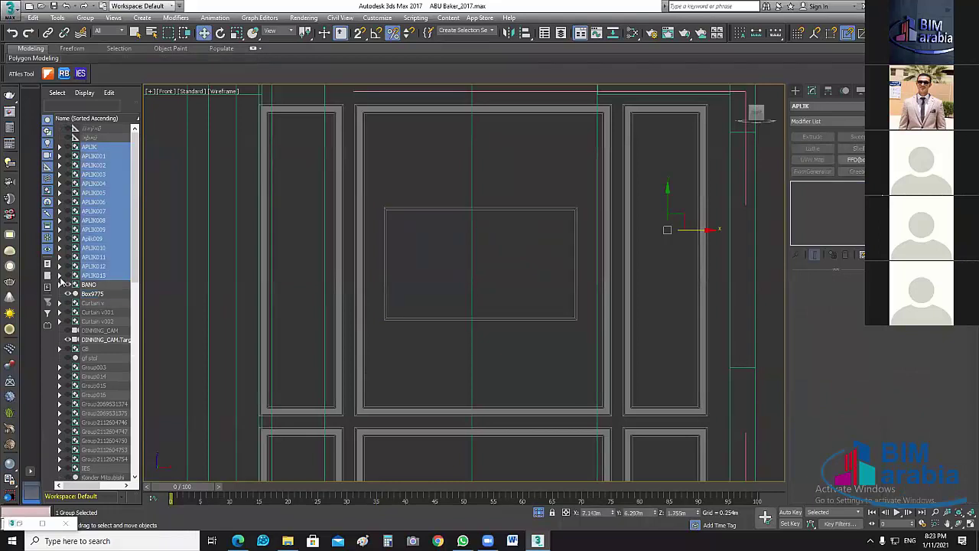
pyautogui.hotkey('alt', 'u')
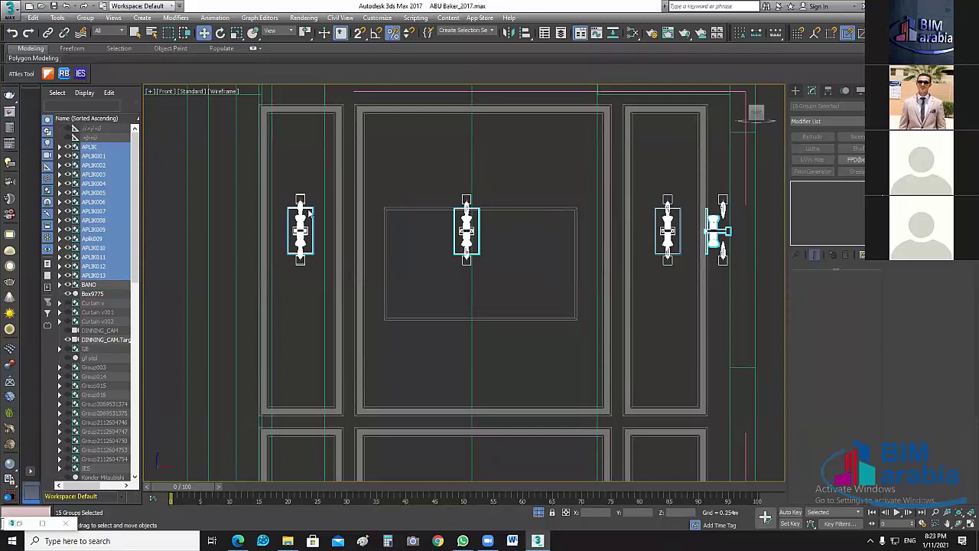
pyautogui.click(576, 273)
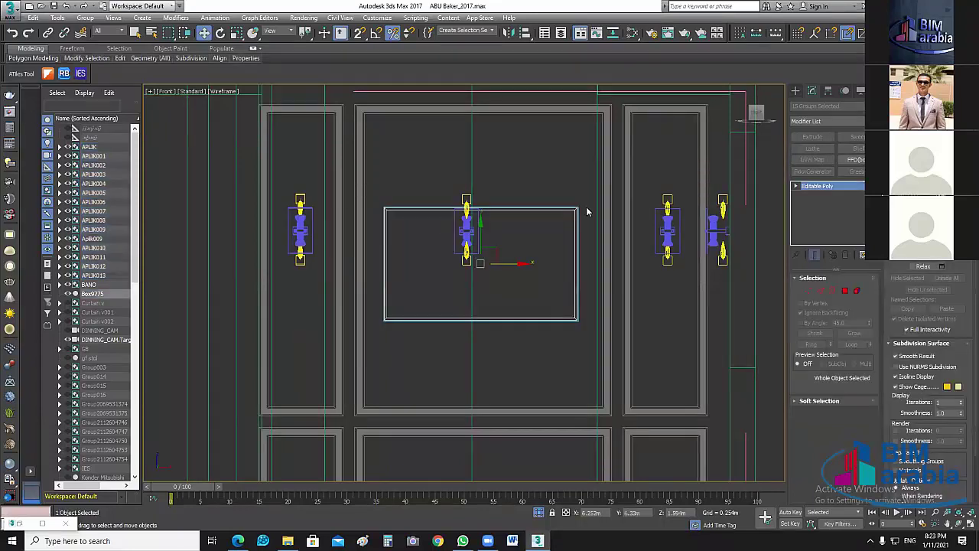
pyautogui.click(548, 366)
pyautogui.click(95, 146)
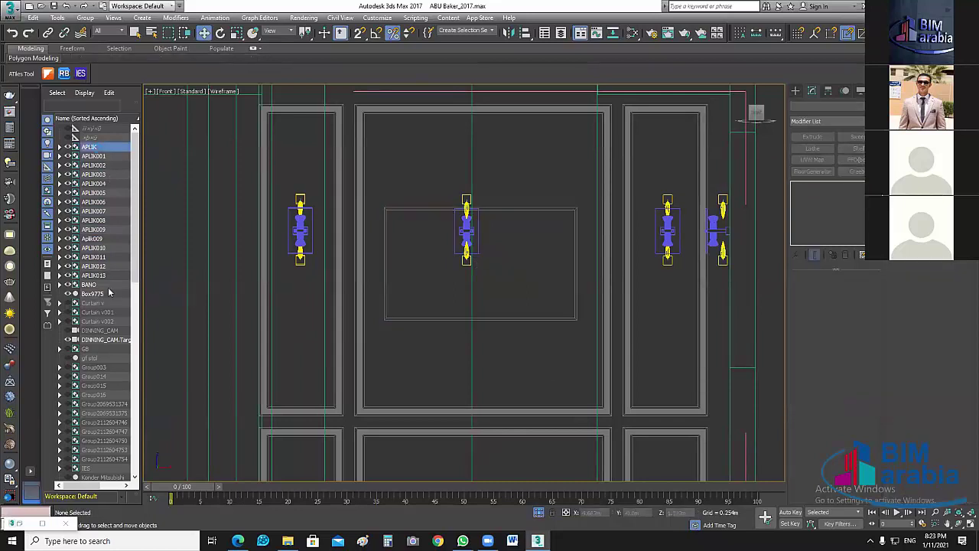
pyautogui.keyDown('shift'); pyautogui.click(94, 275); pyautogui.keyUp('shift')
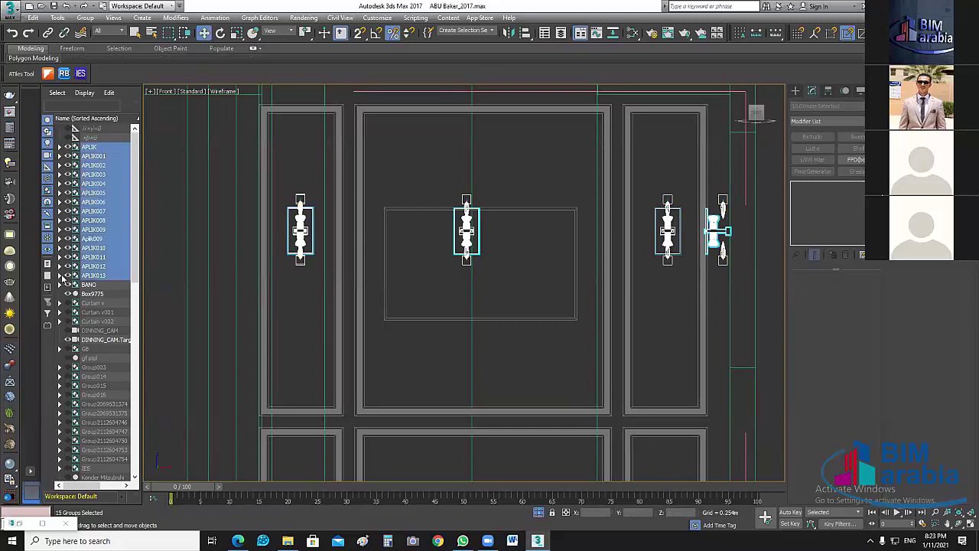
pyautogui.click(68, 275)
pyautogui.click(531, 342)
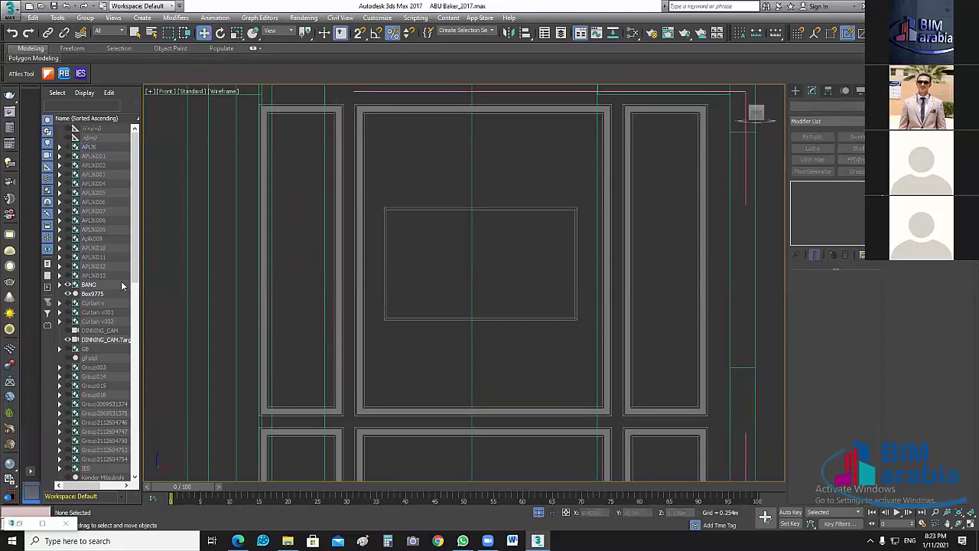
# Unhide the remaining BANO molding shapes and close the BANO group.
pyautogui.click(60, 284)
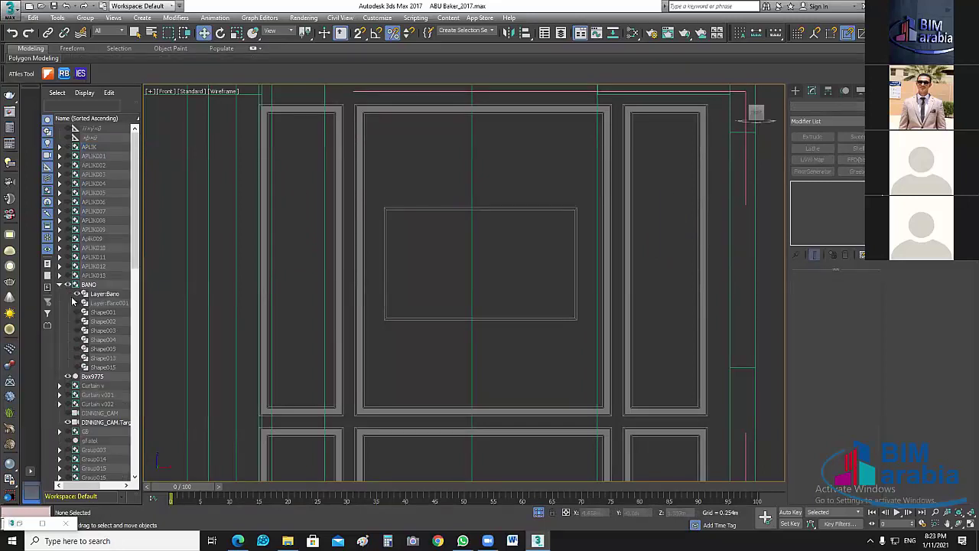
pyautogui.moveTo(77, 303)
pyautogui.mouseDown()
pyautogui.moveTo(78, 351)
pyautogui.moveTo(101, 322)
pyautogui.mouseUp()
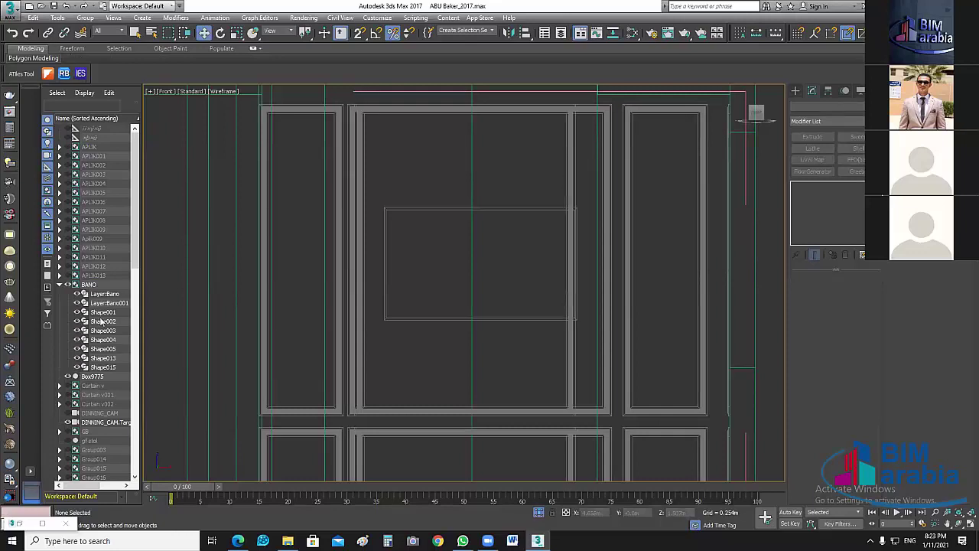
pyautogui.click(89, 285)
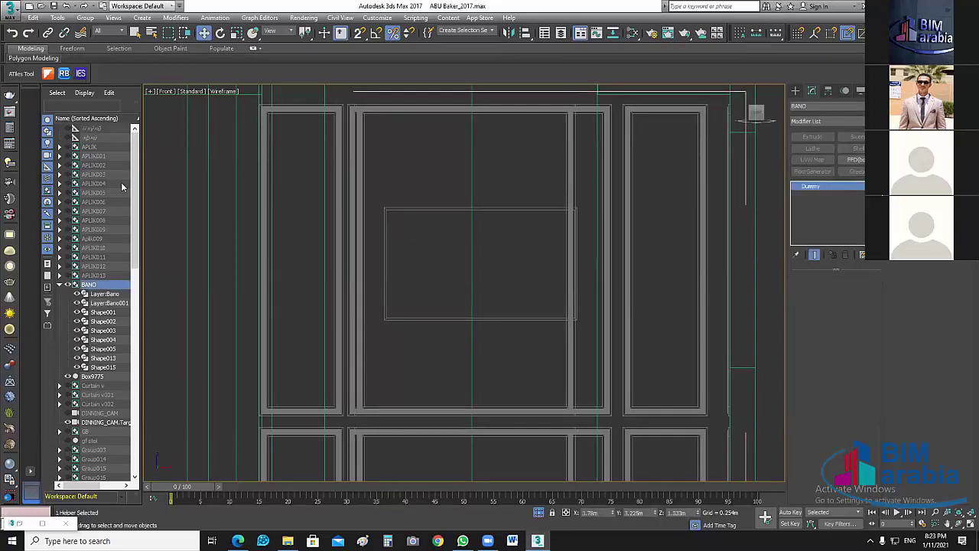
pyautogui.click(85, 16)
pyautogui.click(95, 77)
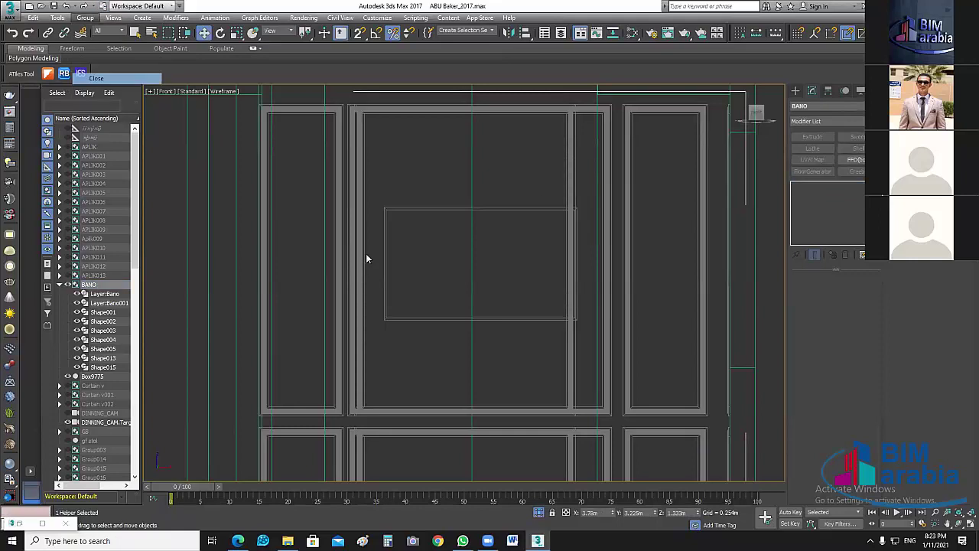
pyautogui.click(535, 197)
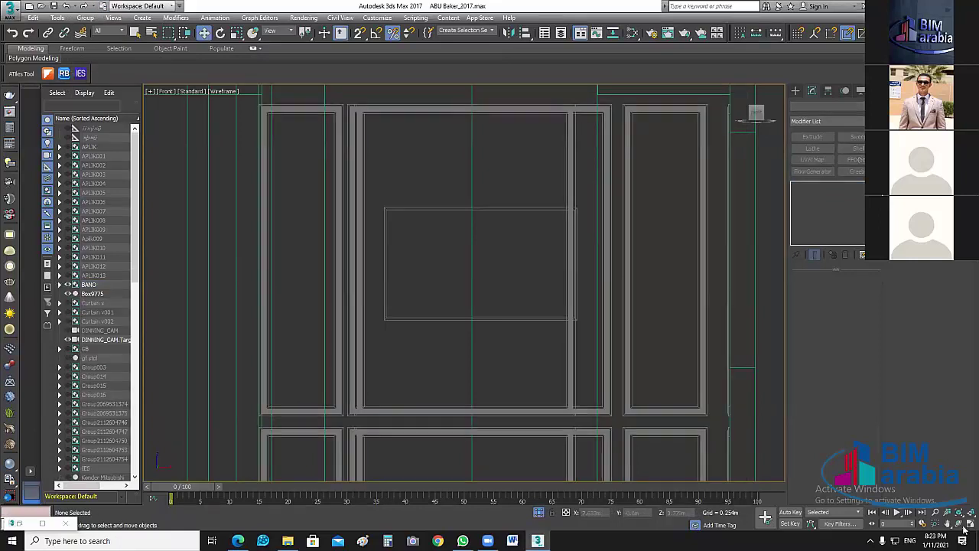
# Restore the four-view layout and switch the Perspective view to the Rokina-CAM camera.
pyautogui.hotkey('alt', 'w')
pyautogui.click(670, 372)
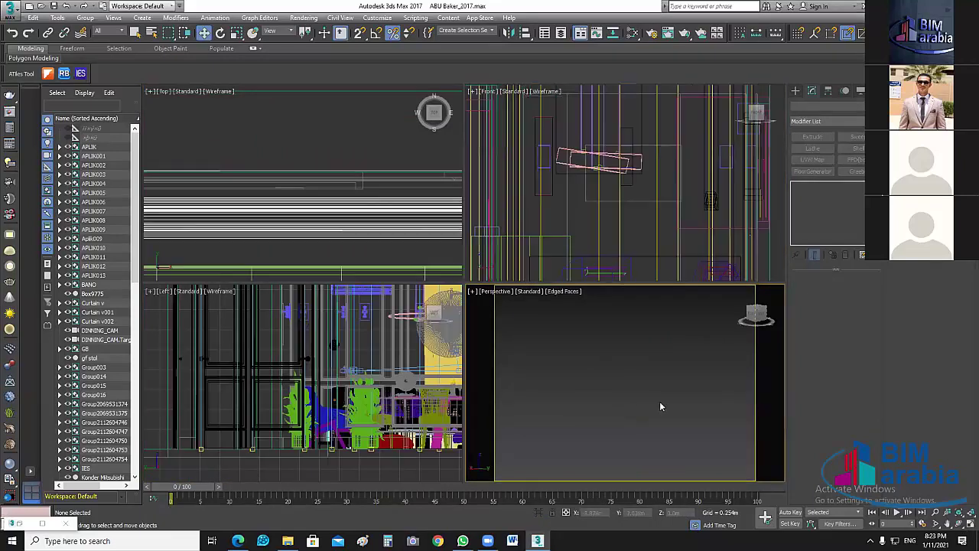
pyautogui.press('c')
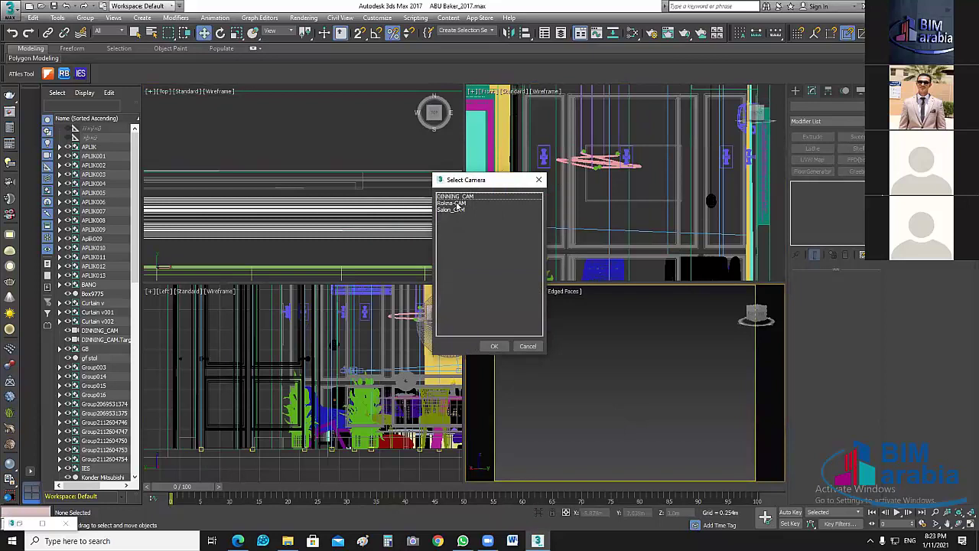
pyautogui.click(458, 203)
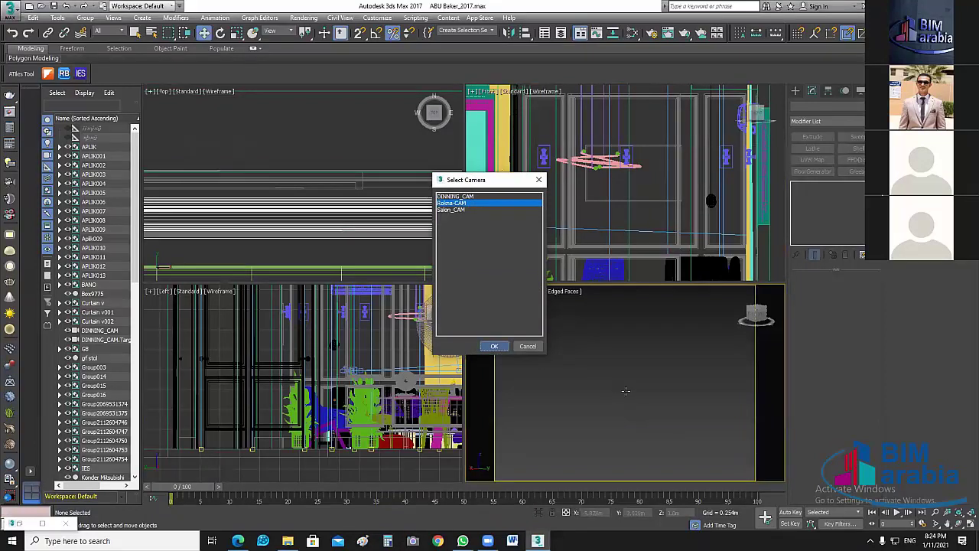
pyautogui.press('Escape')
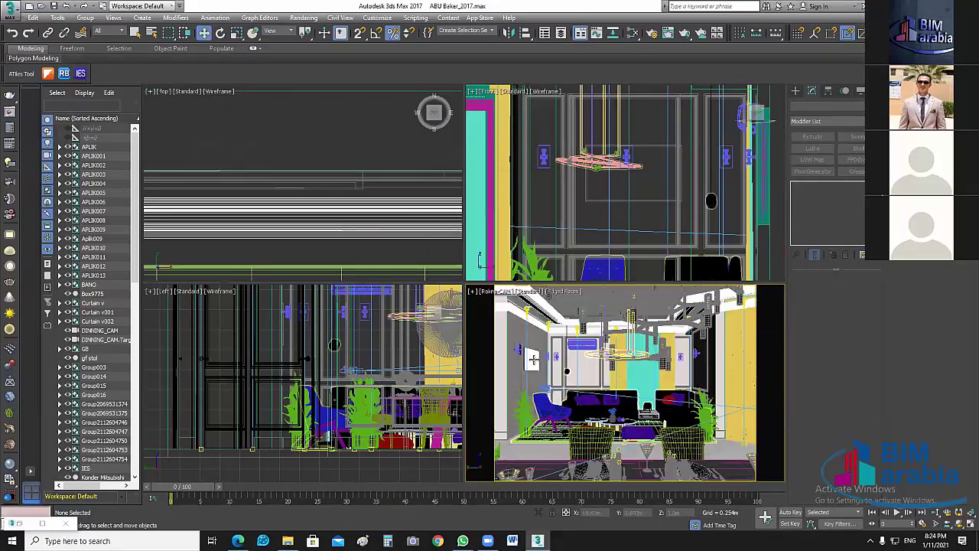
# Select the wall panel and the APLIK005 wall-light group to inspect them.
pyautogui.click(533, 359)
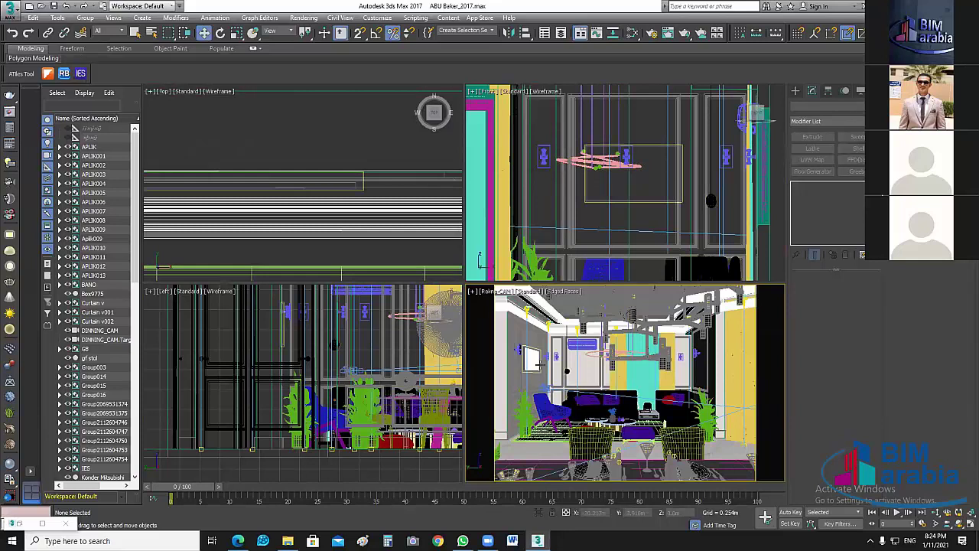
pyautogui.click(560, 392)
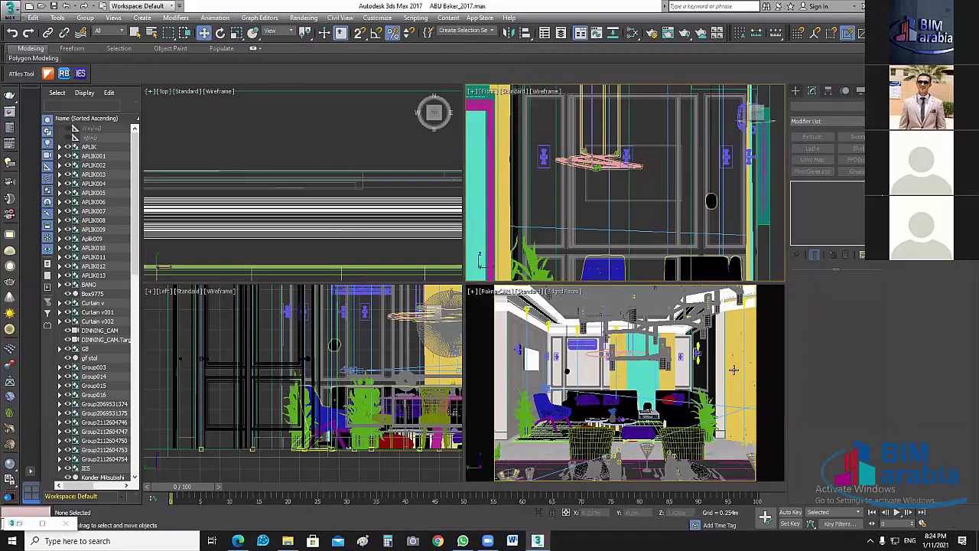
pyautogui.click(698, 352)
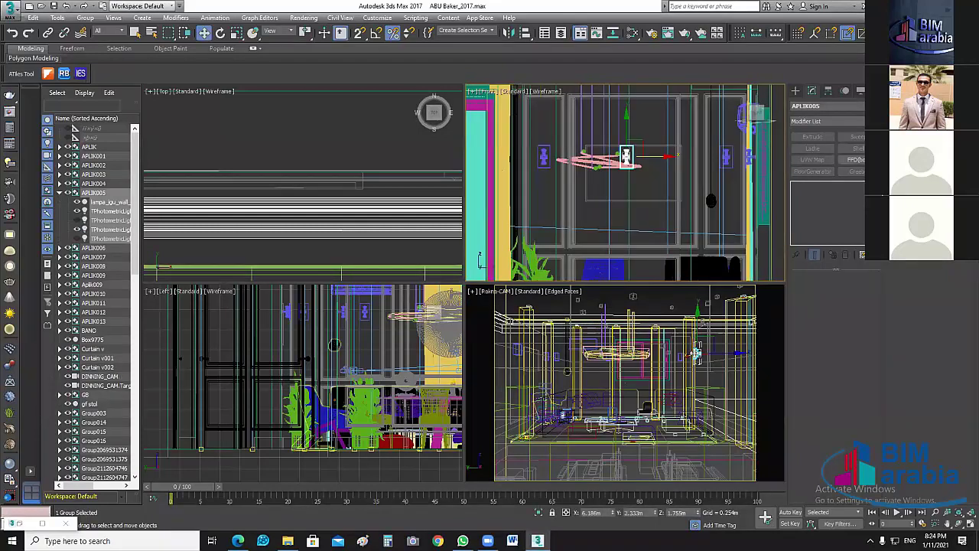
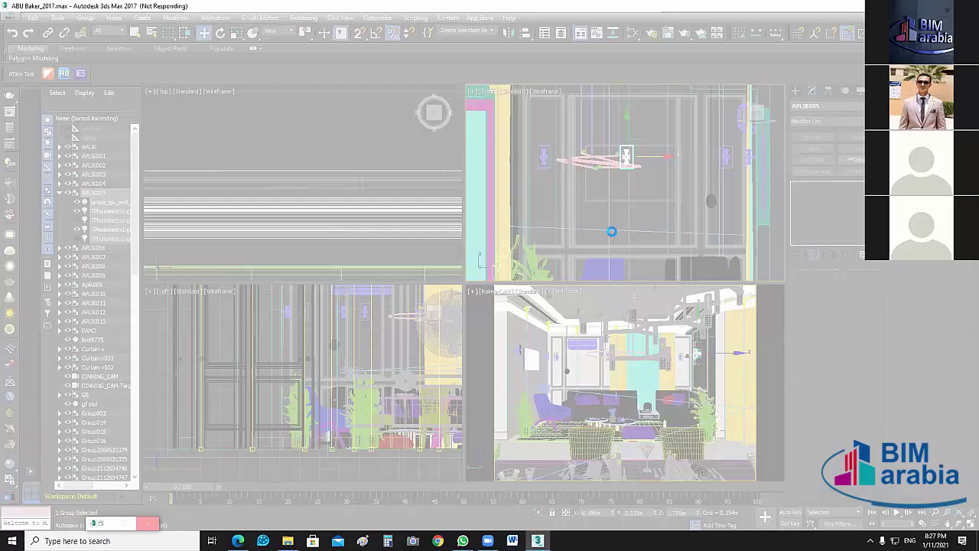
# Open Task Manager to deal with the frozen, Not Responding 3ds Max session.
pyautogui.hotkey('ctrl', 'shift', 'Escape')
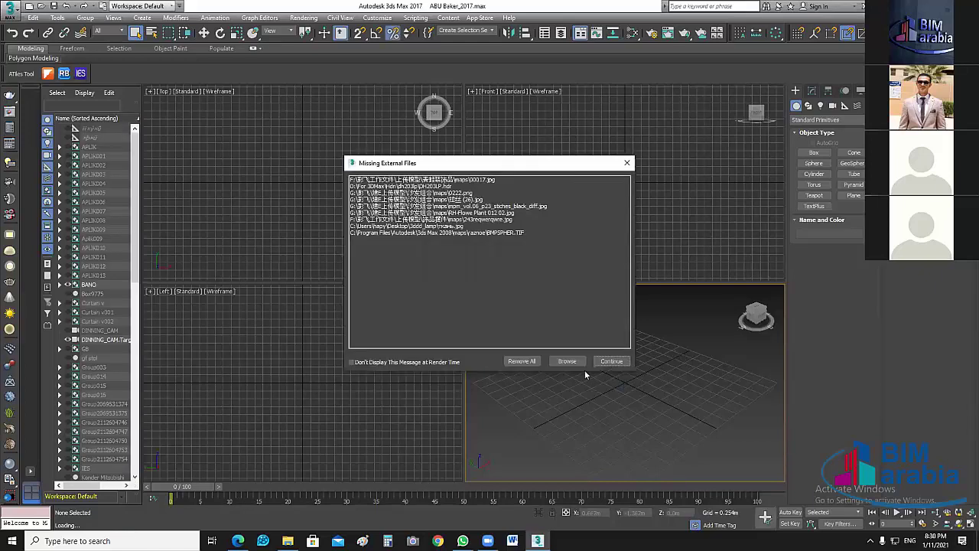
# Continue past missing files, accept the isolation warning, and switch Perspective to DINNING_CAM.
pyautogui.click(611, 362)
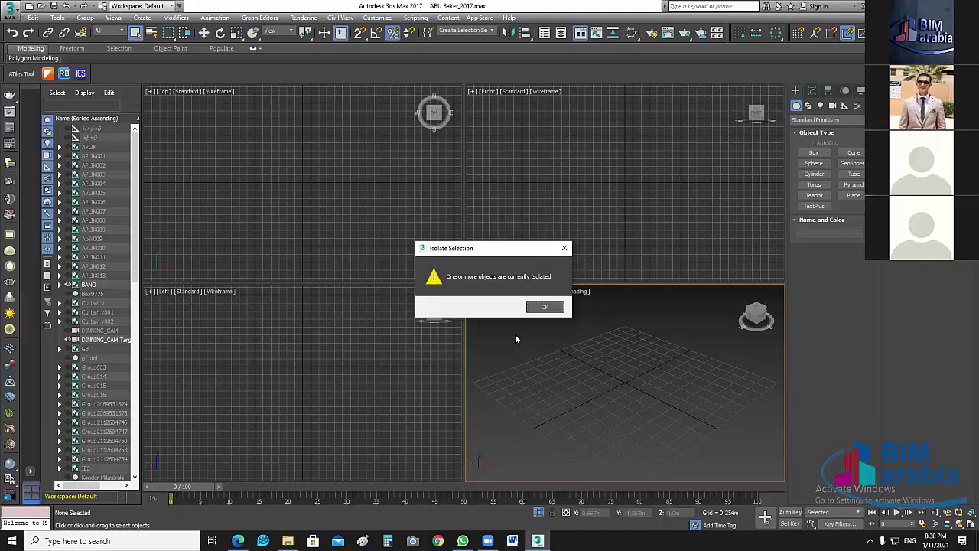
pyautogui.click(545, 306)
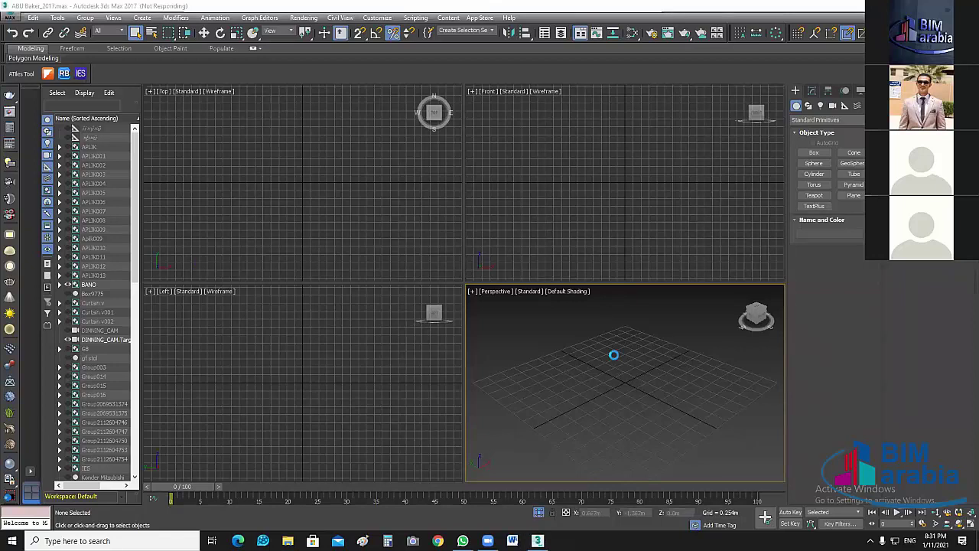
pyautogui.press('c')
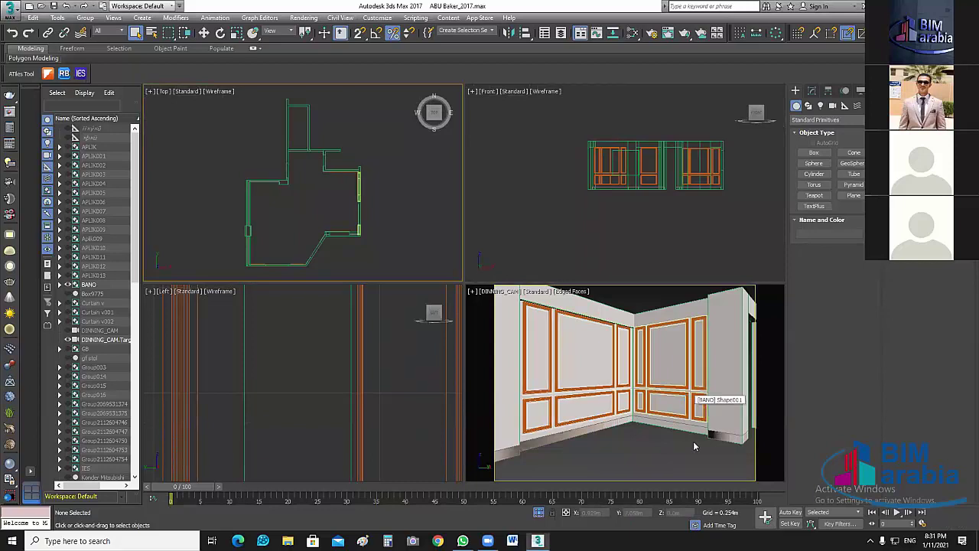
pyautogui.click(694, 446)
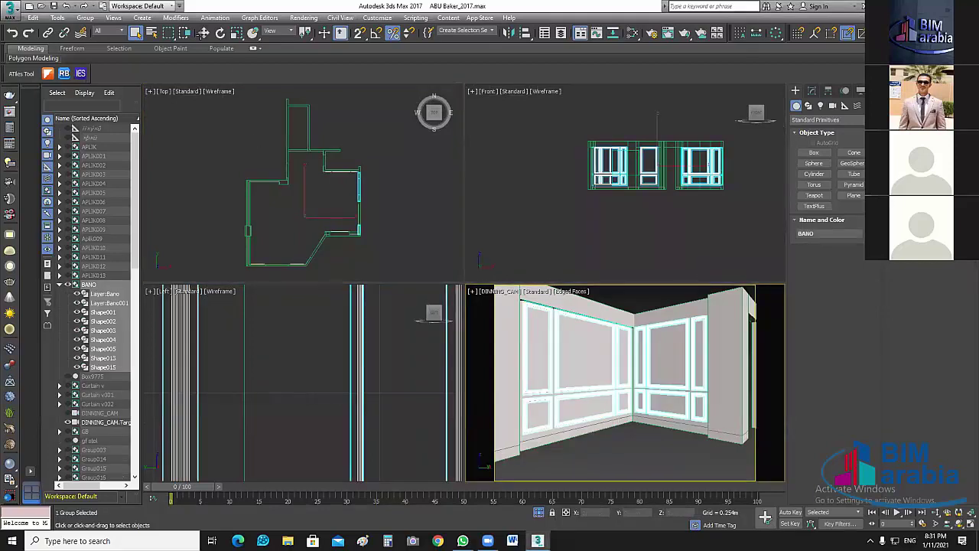
pyautogui.click(202, 33)
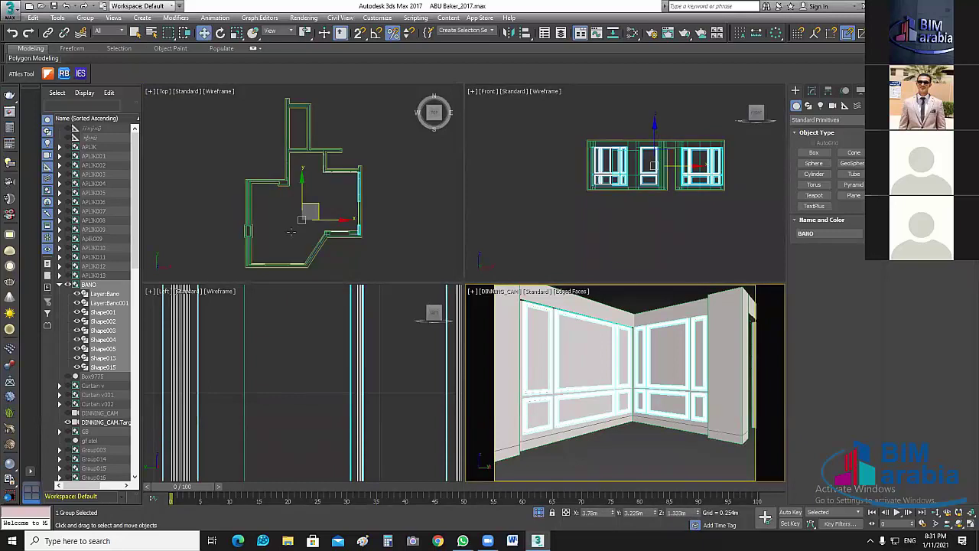
pyautogui.scroll(3, 255, 264)
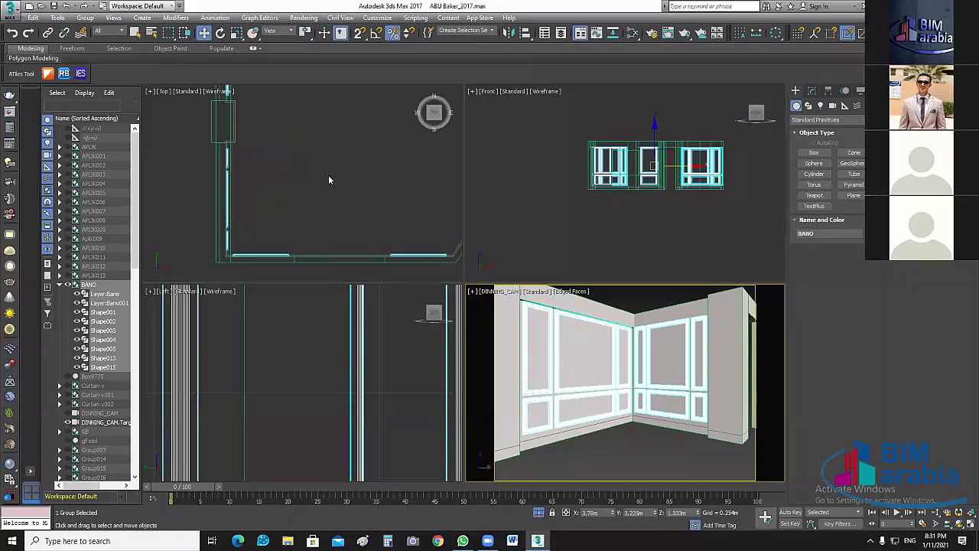
pyautogui.scroll(2, 328, 175)
pyautogui.scroll(2, 313, 196)
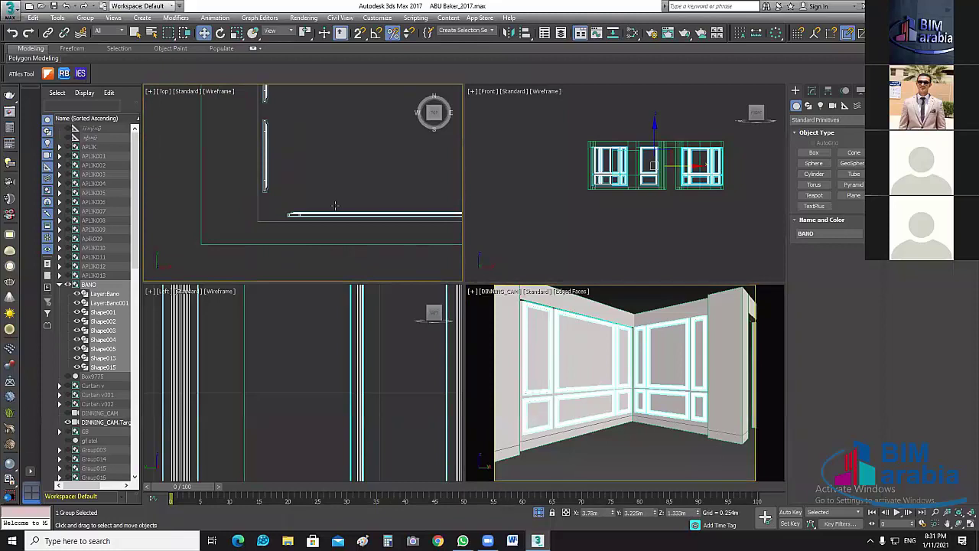
pyautogui.scroll(2, 334, 216)
pyautogui.scroll(-3, 356, 208)
pyautogui.scroll(-2, 383, 214)
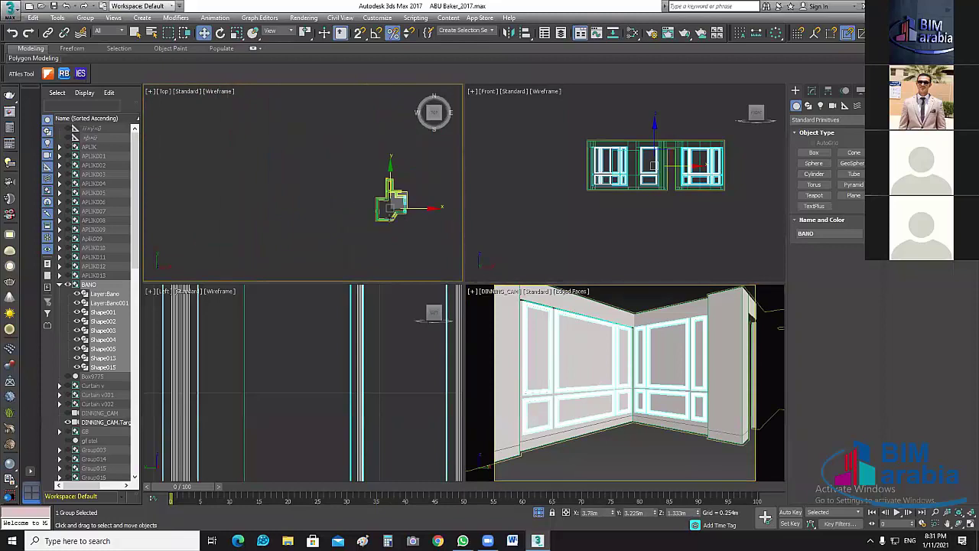
pyautogui.click(426, 196)
pyautogui.scroll(3, 381, 216)
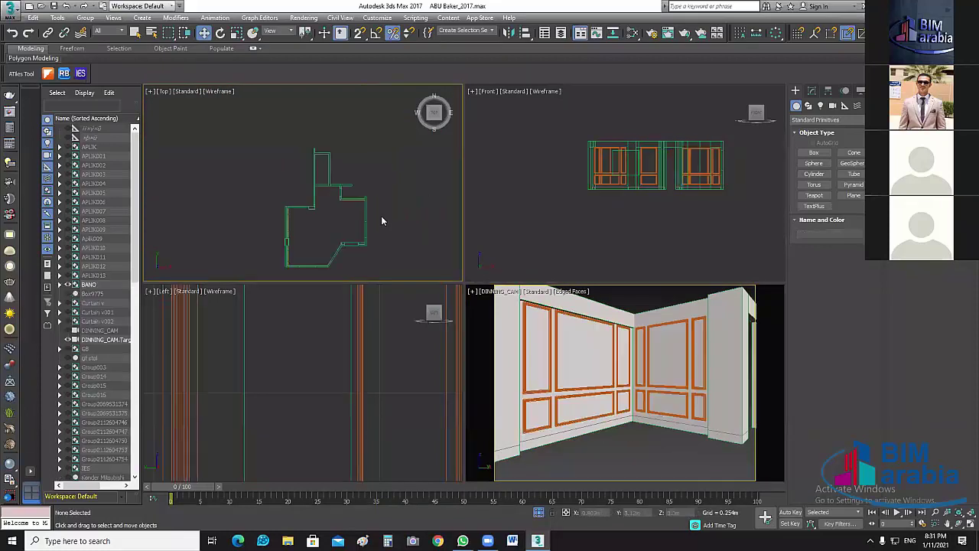
pyautogui.scroll(2, 395, 211)
pyautogui.moveTo(401, 227); pyautogui.dragTo(404, 206, button='middle')
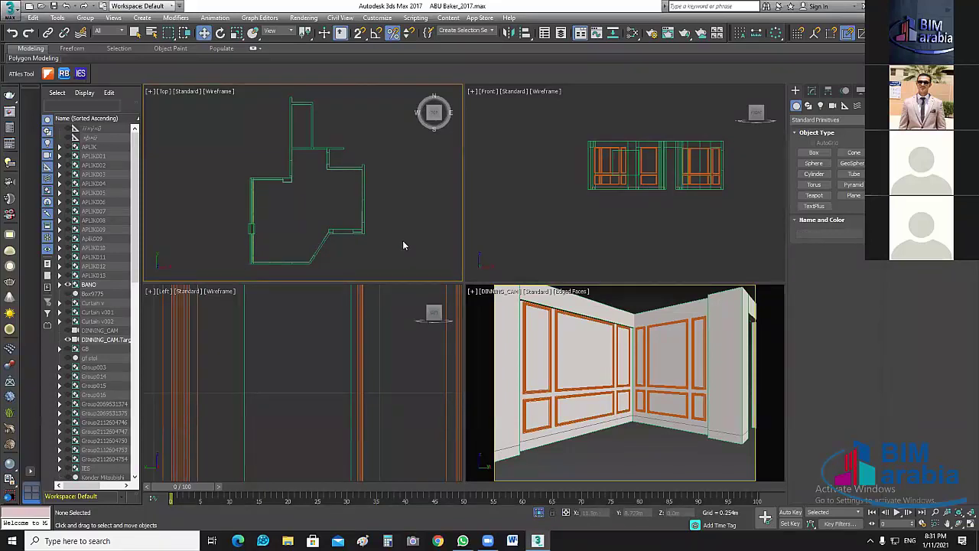
# Locate the walls in the Top view plan and select the Layer:WALL_MAX object.
pyautogui.scroll(5, 404, 257)
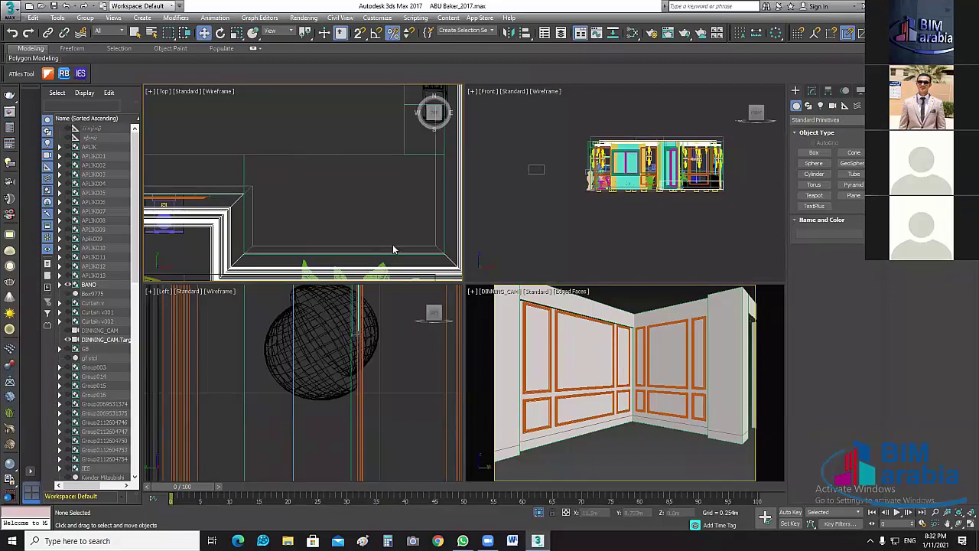
pyautogui.scroll(-3, 346, 219)
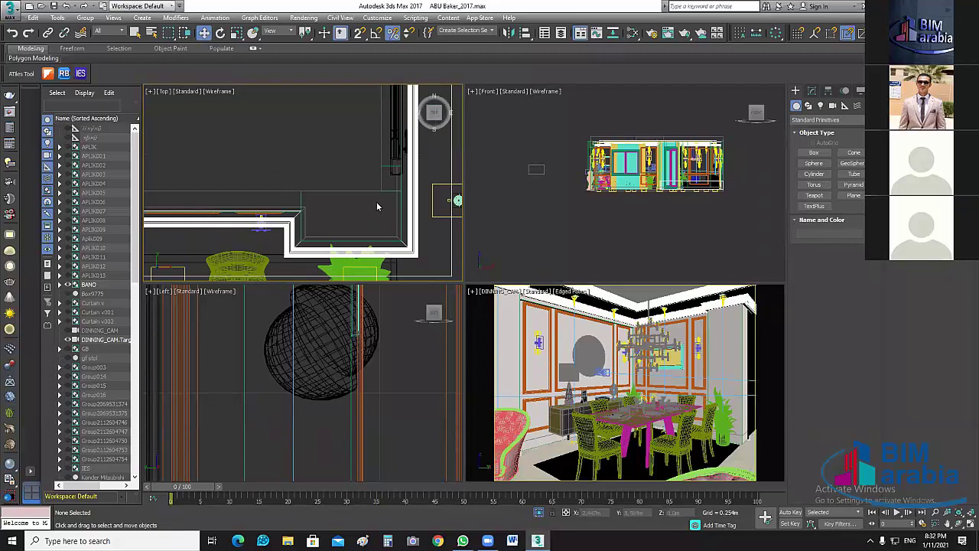
pyautogui.scroll(3, 317, 227)
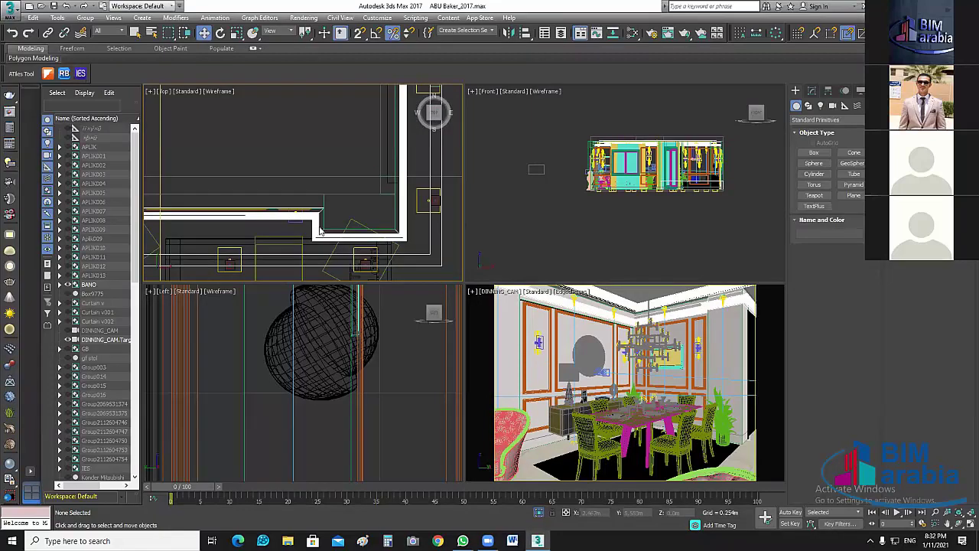
pyautogui.moveTo(316, 228)
pyautogui.mouseDown(button='middle')
pyautogui.moveTo(354, 212)
pyautogui.moveTo(364, 159)
pyautogui.mouseUp(button='middle')
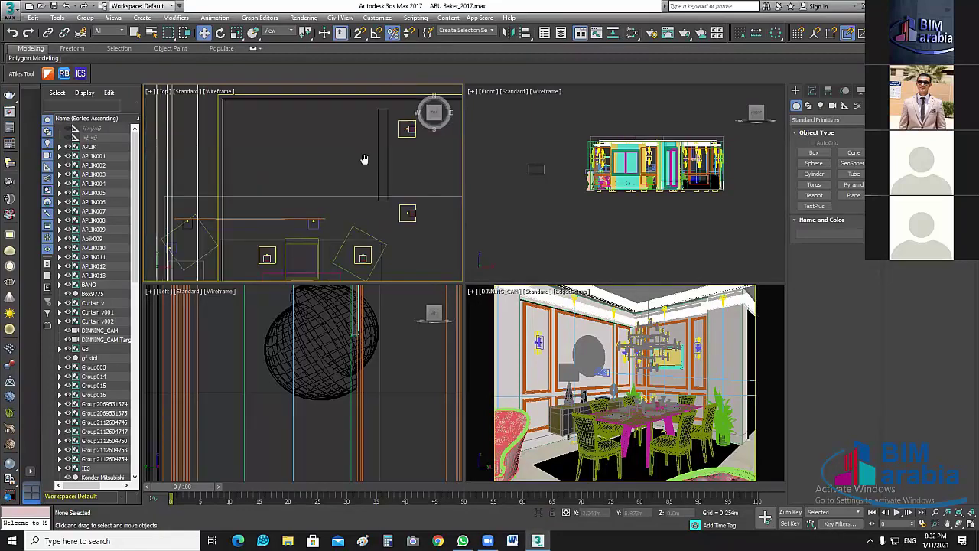
pyautogui.scroll(2, 364, 159)
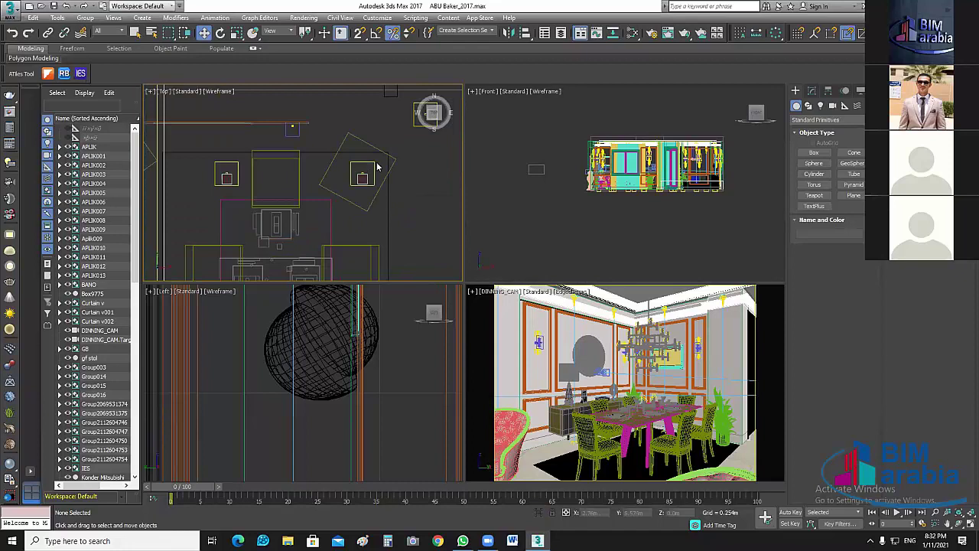
pyautogui.hotkey('shift', 'z')
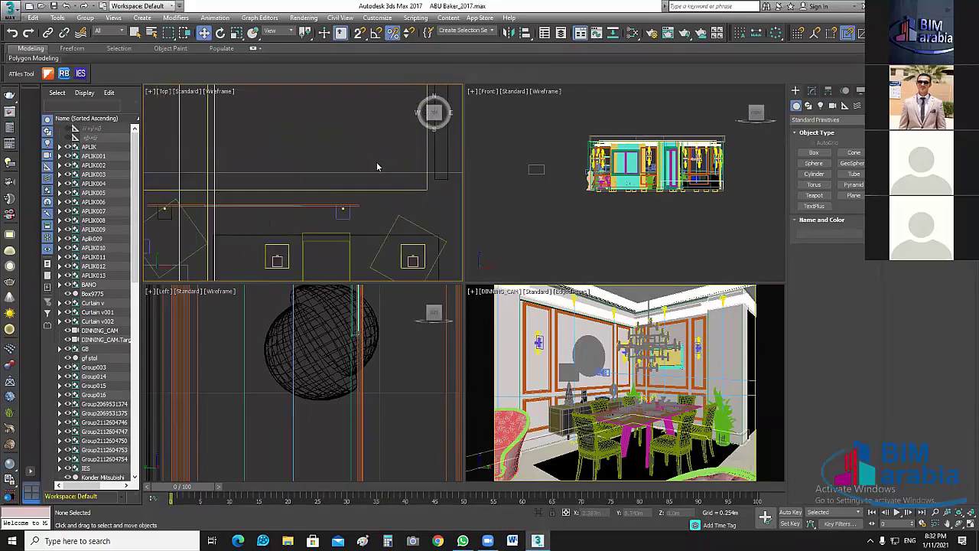
pyautogui.scroll(3, 321, 212)
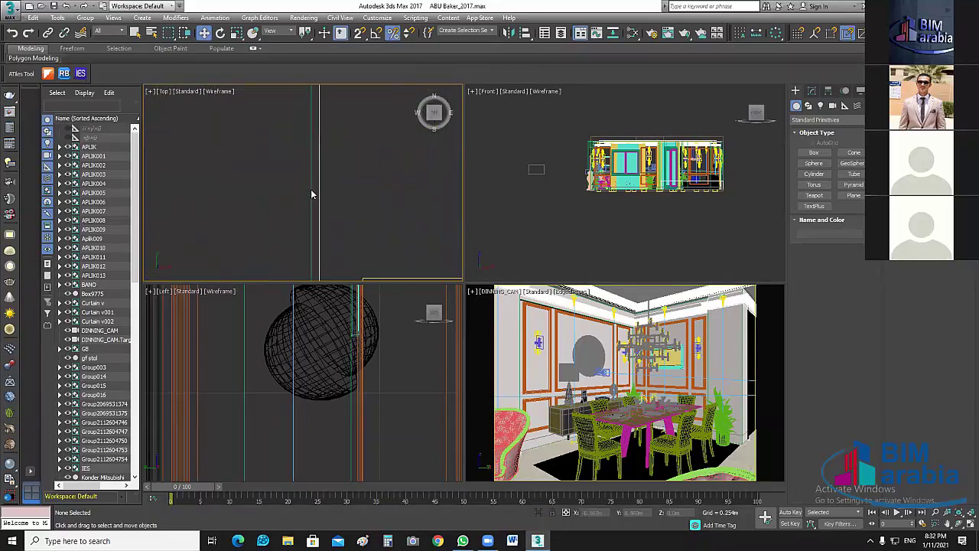
pyautogui.scroll(-2, 361, 234)
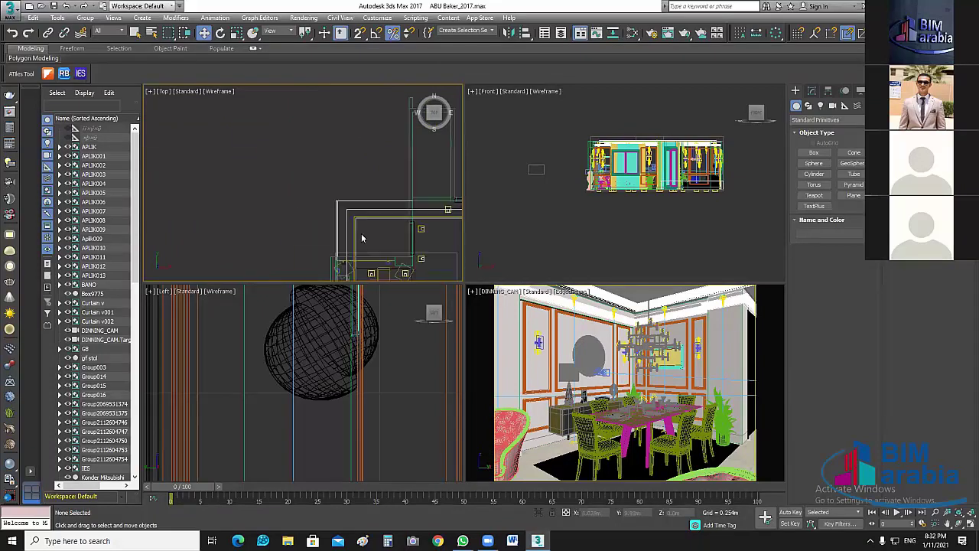
pyautogui.scroll(-2, 367, 234)
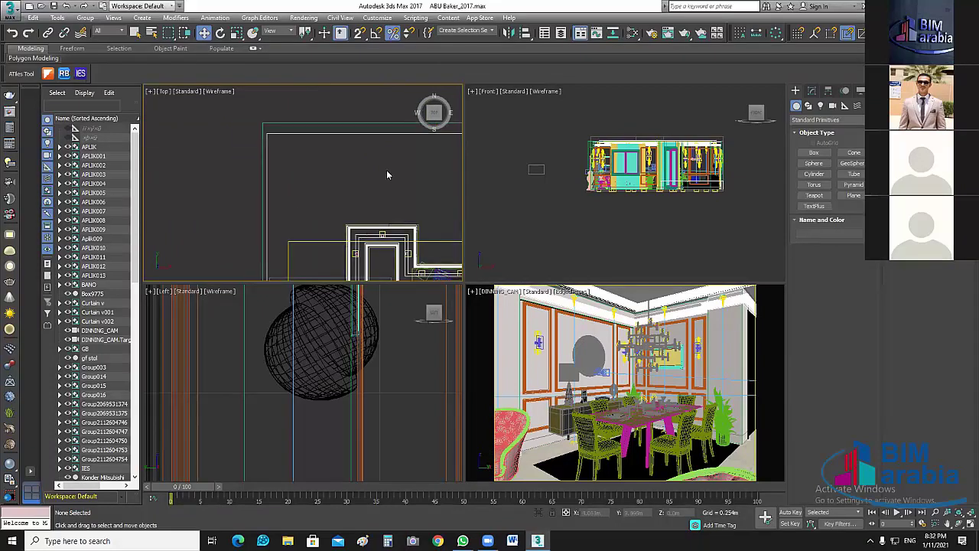
pyautogui.moveTo(386, 175)
pyautogui.mouseDown(button='middle')
pyautogui.moveTo(293, 241)
pyautogui.moveTo(400, 122)
pyautogui.mouseUp(button='middle')
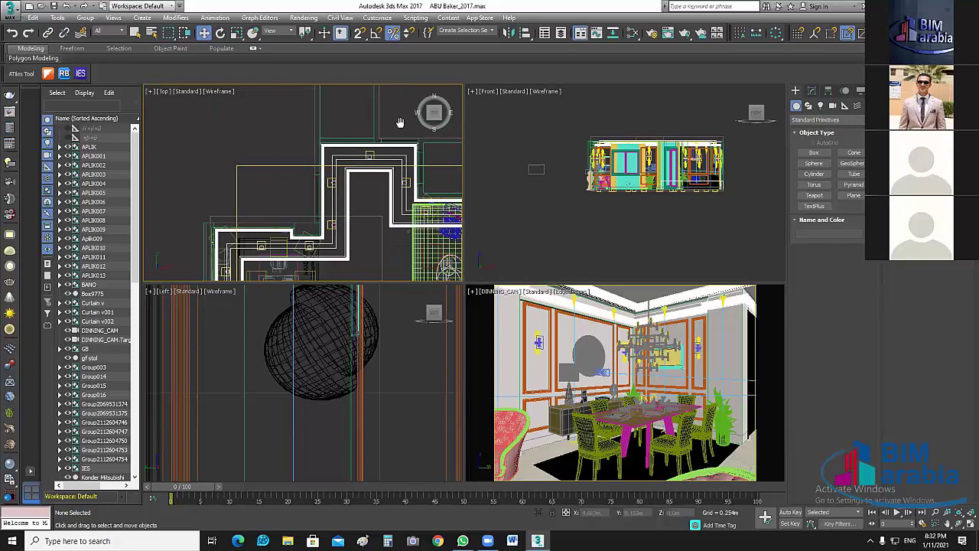
pyautogui.scroll(3, 292, 219)
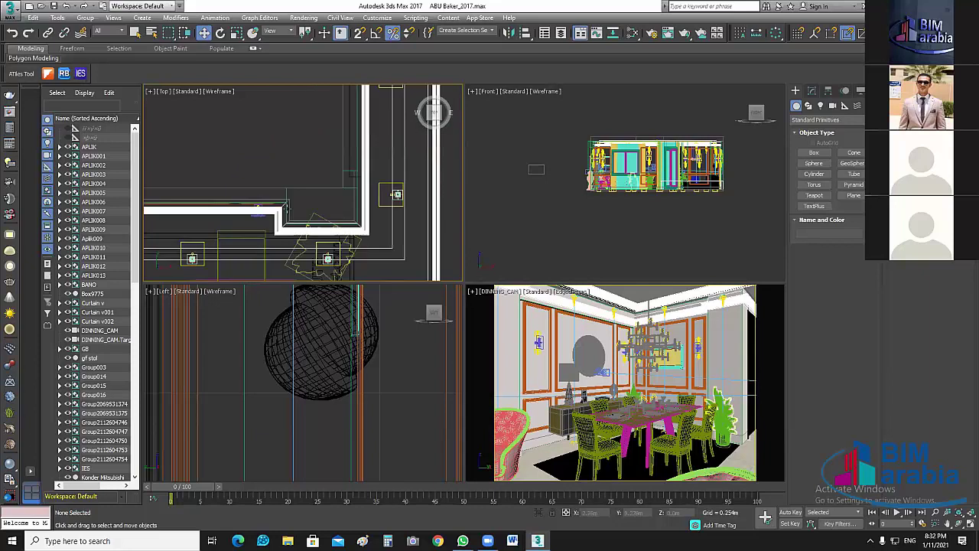
pyautogui.scroll(1, 267, 195)
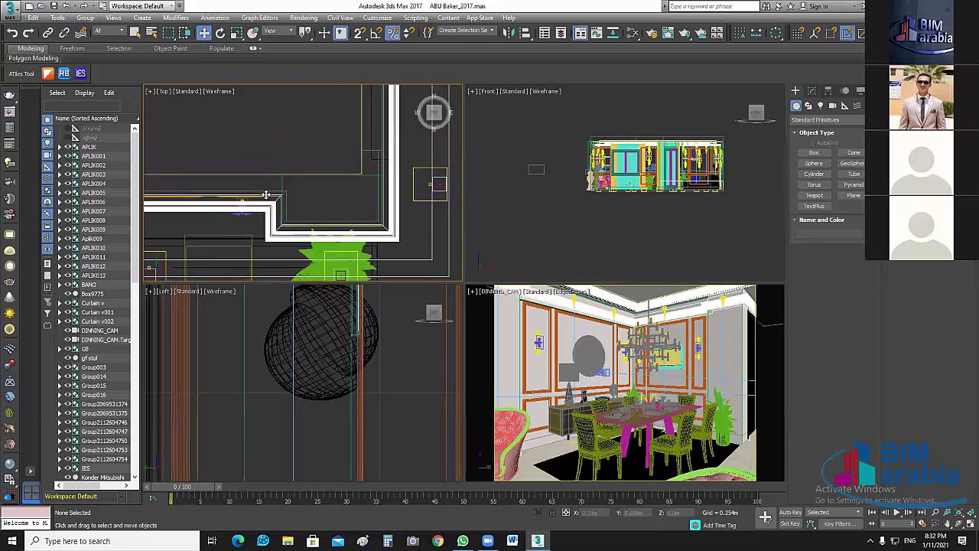
pyautogui.click(266, 198)
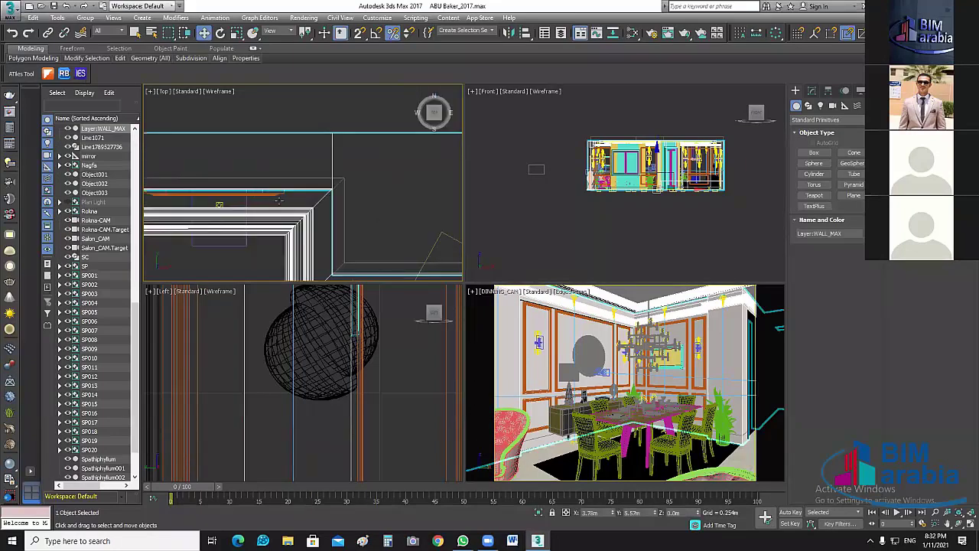
# Select the BANO group plus the small adjacent object, then isolate them in the viewports.
pyautogui.click(345, 223)
pyautogui.scroll(-1, 345, 222)
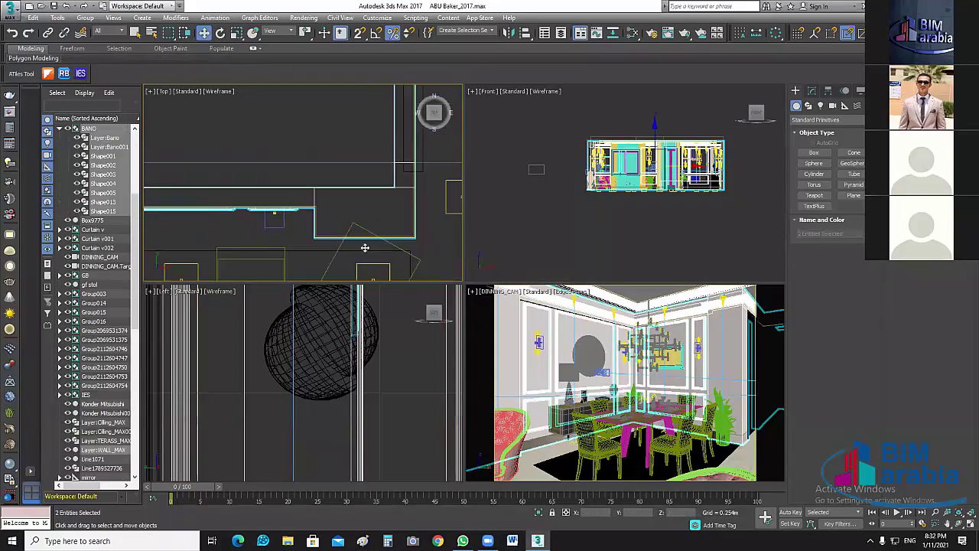
pyautogui.scroll(-1, 405, 245)
pyautogui.scroll(-2, 368, 158)
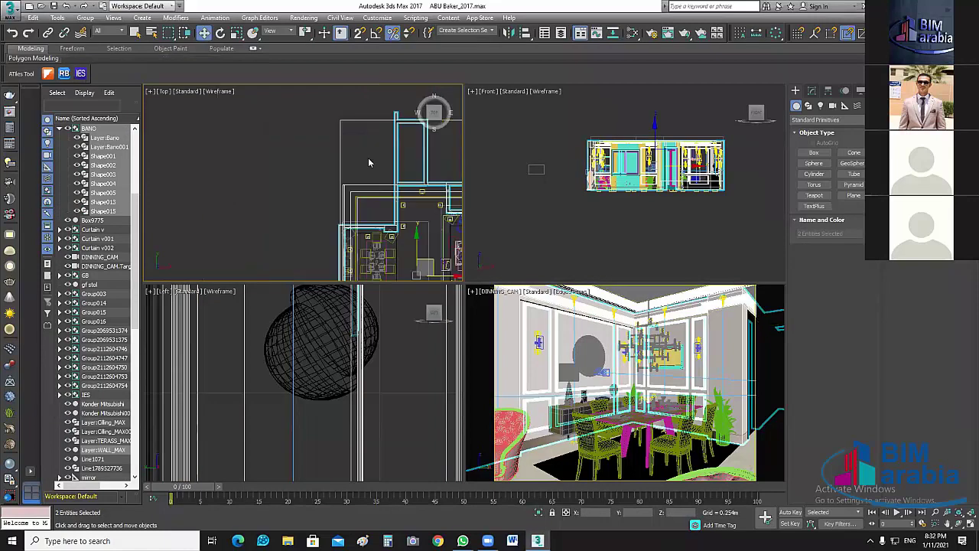
pyautogui.scroll(-2, 368, 158)
pyautogui.scroll(-2, 325, 242)
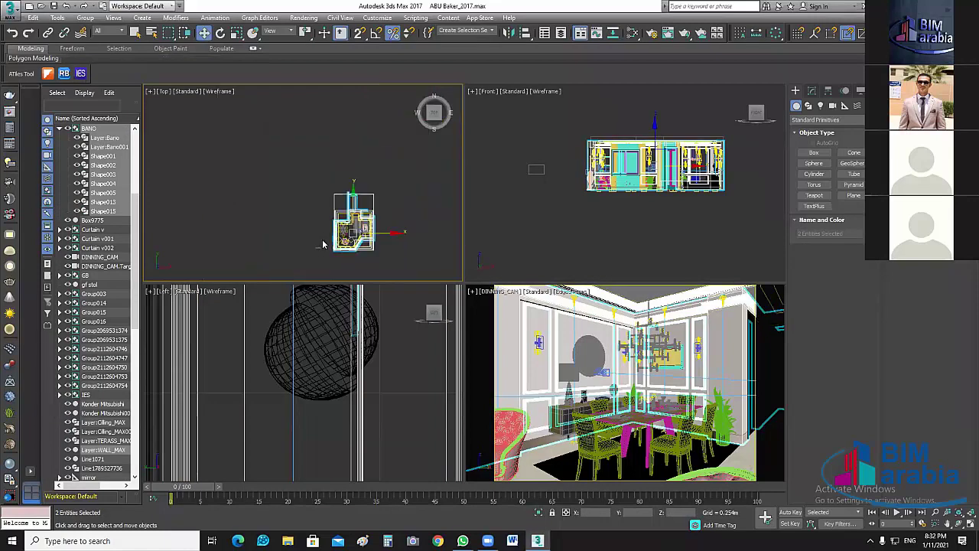
pyautogui.scroll(-1, 325, 242)
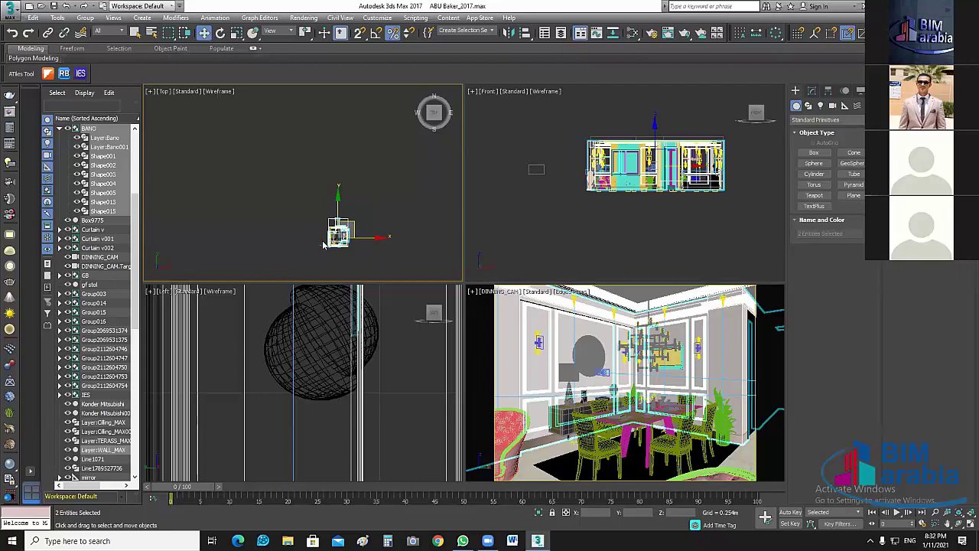
pyautogui.moveTo(325, 243); pyautogui.dragTo(322, 237, button='middle')
pyautogui.scroll(2, 322, 225)
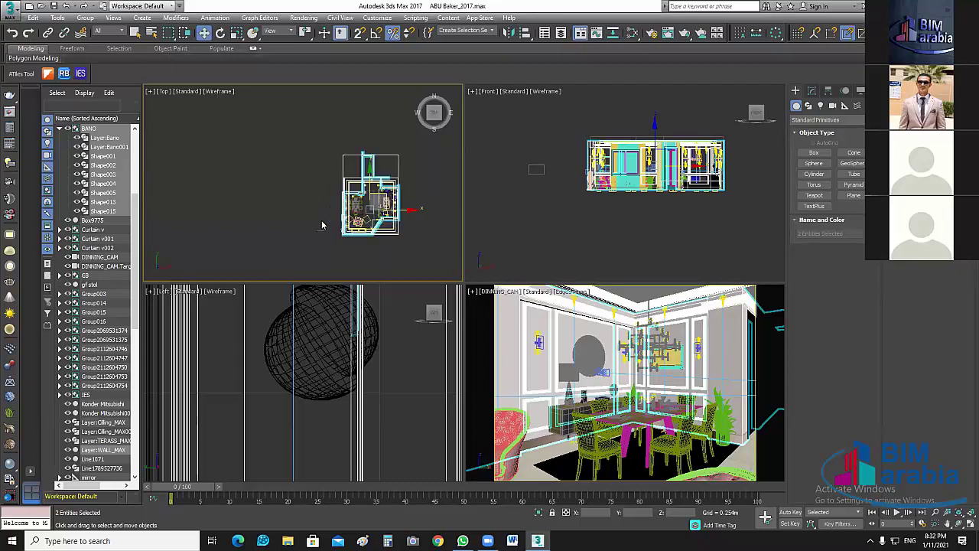
pyautogui.scroll(2, 322, 225)
pyautogui.keyDown('ctrl'); pyautogui.click(312, 243); pyautogui.keyUp('ctrl')
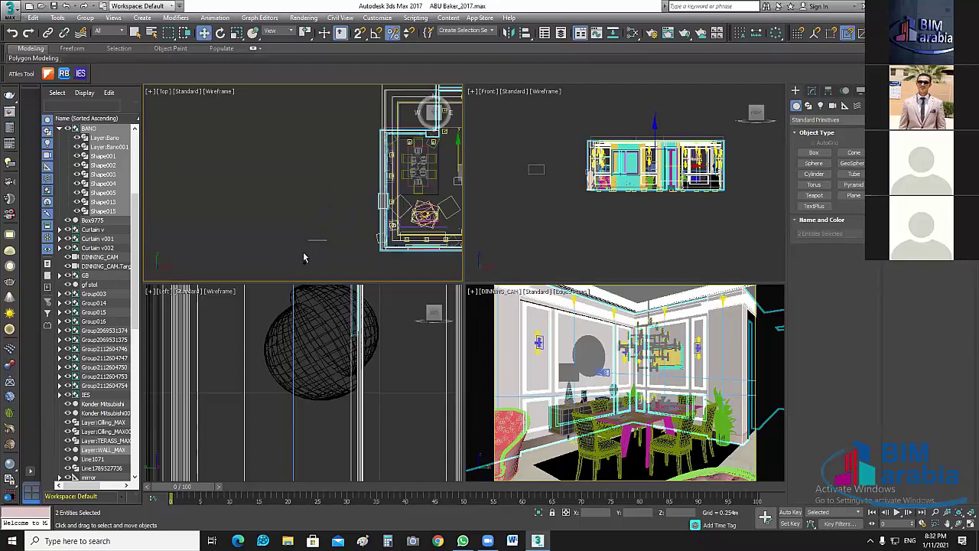
pyautogui.click(538, 511)
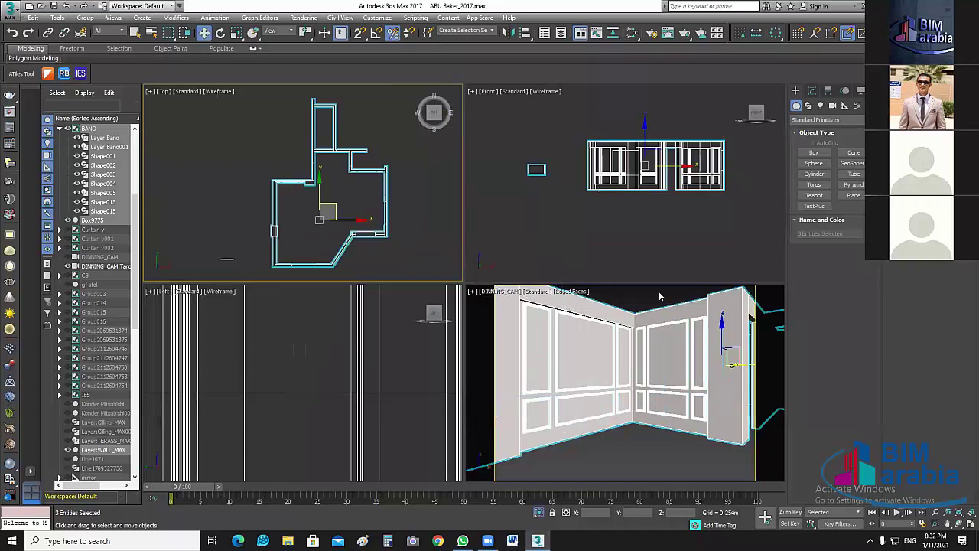
# End isolation, select Box9775 and move it in plan toward the wall.
pyautogui.click(545, 208)
pyautogui.click(536, 169)
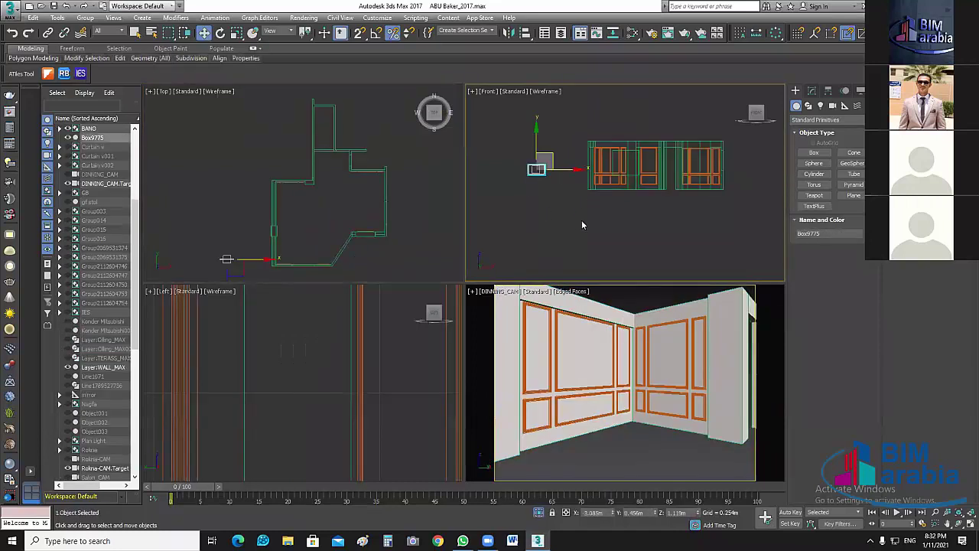
pyautogui.moveTo(562, 174); pyautogui.dragTo(556, 195, button='middle')
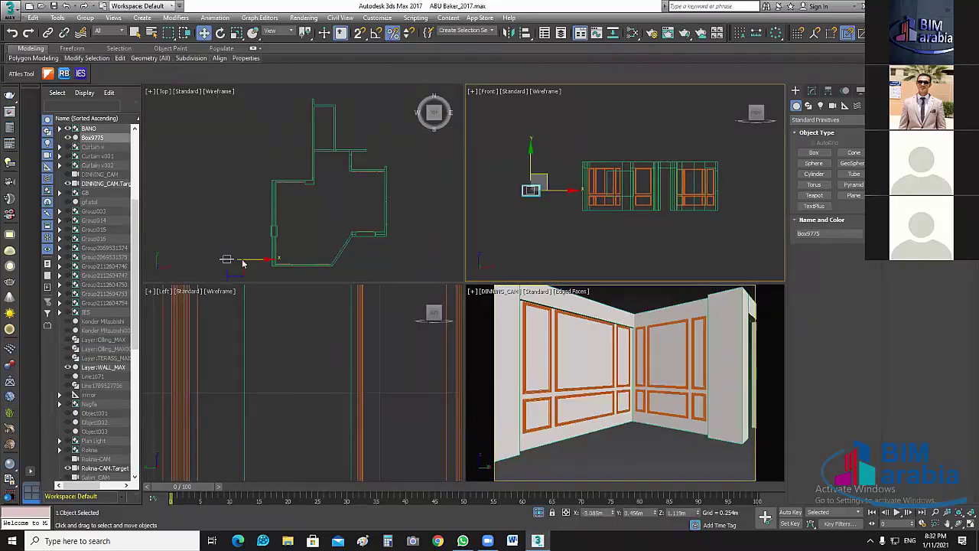
pyautogui.moveTo(247, 260); pyautogui.dragTo(375, 238)
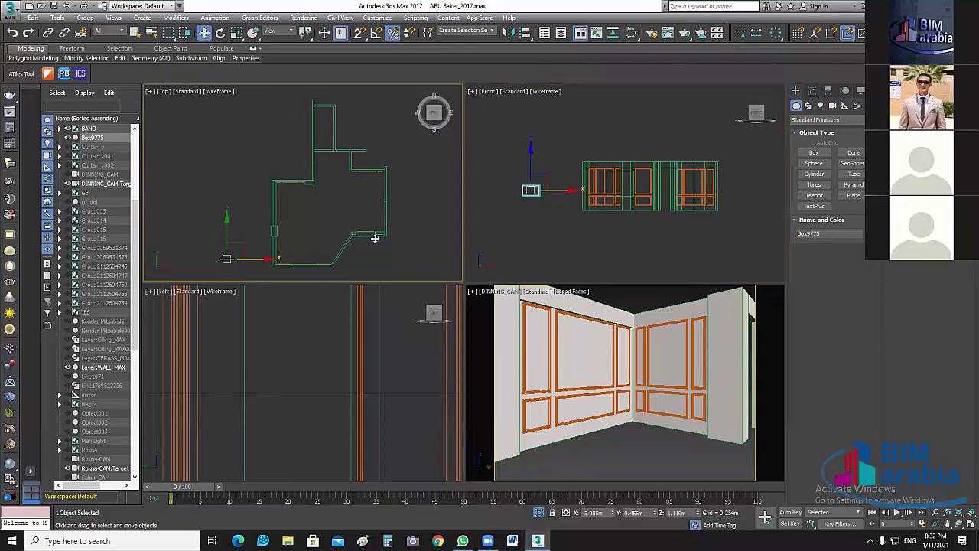
pyautogui.moveTo(375, 237); pyautogui.dragTo(365, 191)
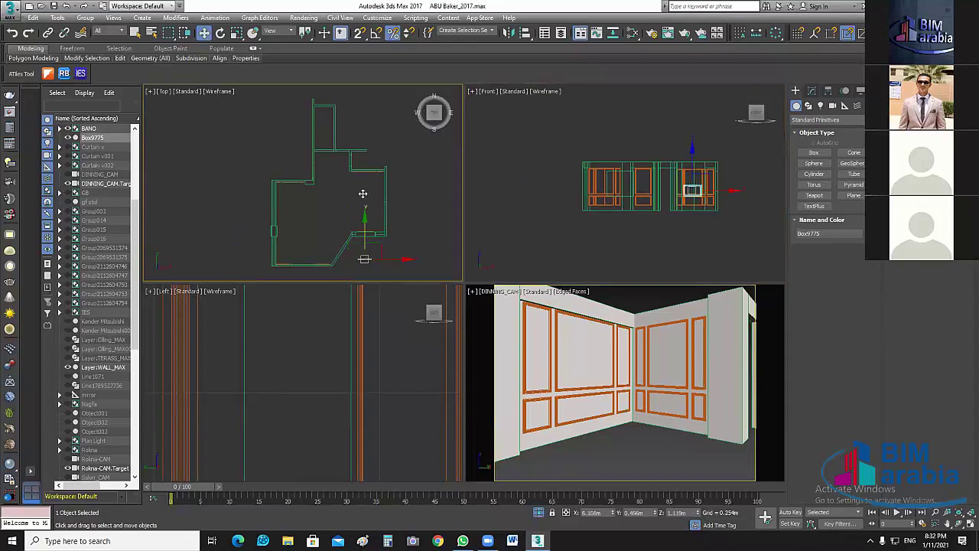
pyautogui.scroll(2, 366, 173)
pyautogui.scroll(2, 367, 175)
pyautogui.scroll(2, 371, 178)
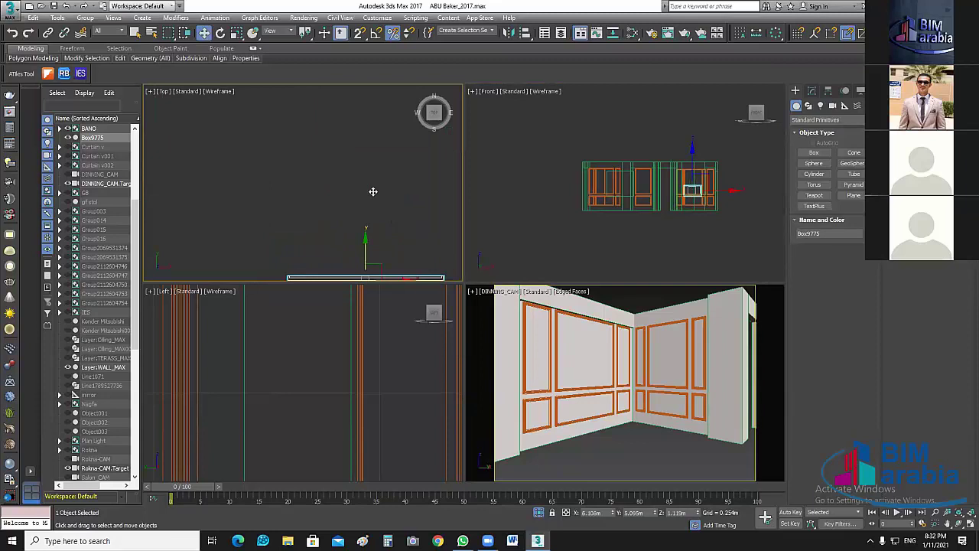
pyautogui.moveTo(380, 182); pyautogui.dragTo(338, 177, button='middle')
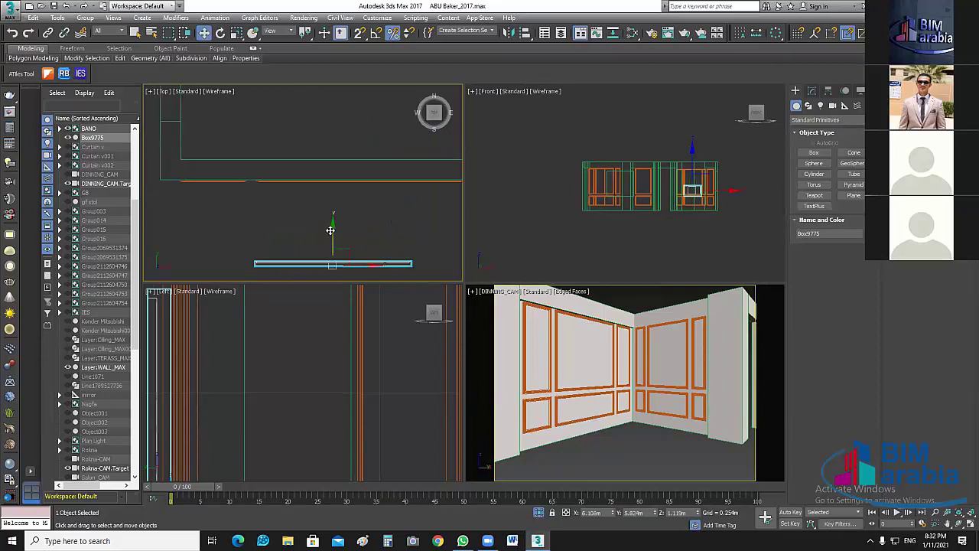
pyautogui.moveTo(327, 259); pyautogui.dragTo(327, 204)
pyautogui.scroll(2, 359, 238)
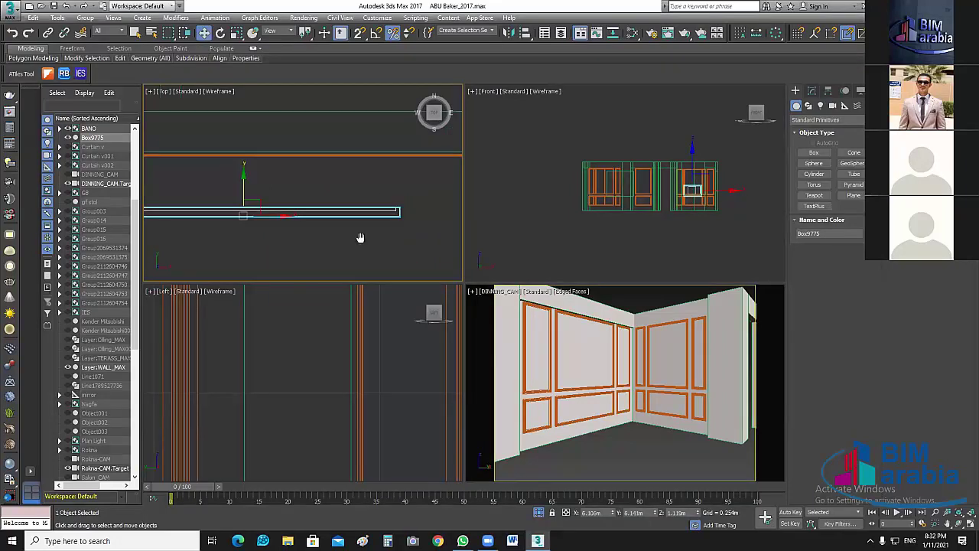
pyautogui.moveTo(361, 237); pyautogui.dragTo(415, 238, button='middle')
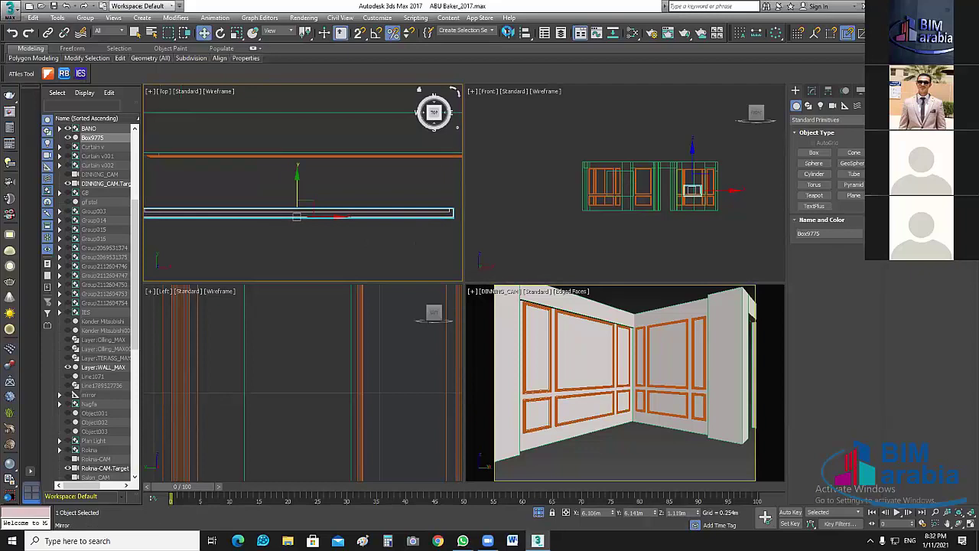
# Mirror Box9775 across Y with No Clone and move it onto the orange wall line.
pyautogui.rightClick(473, 196)
pyautogui.click(476, 225)
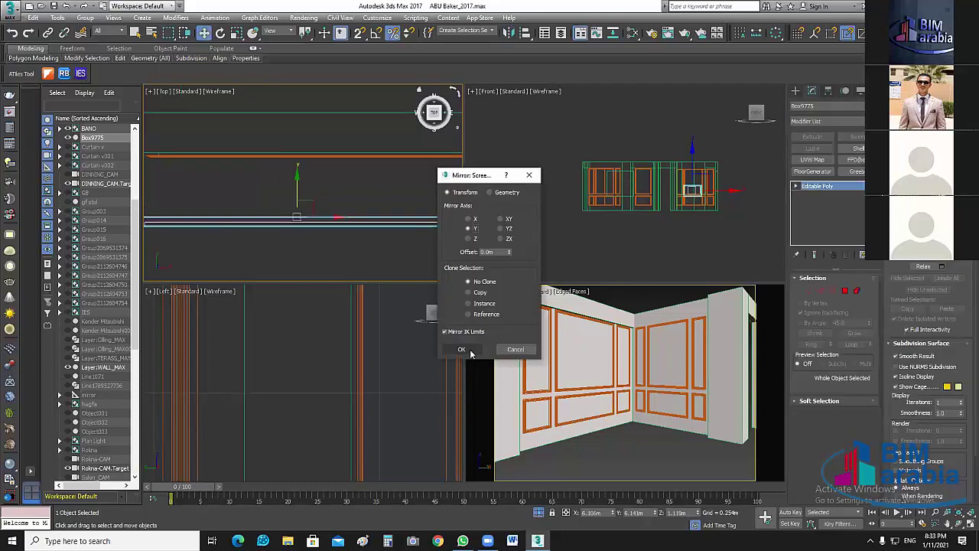
pyautogui.click(465, 407)
pyautogui.moveTo(331, 253); pyautogui.dragTo(376, 245, button='middle')
pyautogui.moveTo(343, 187); pyautogui.dragTo(352, 130)
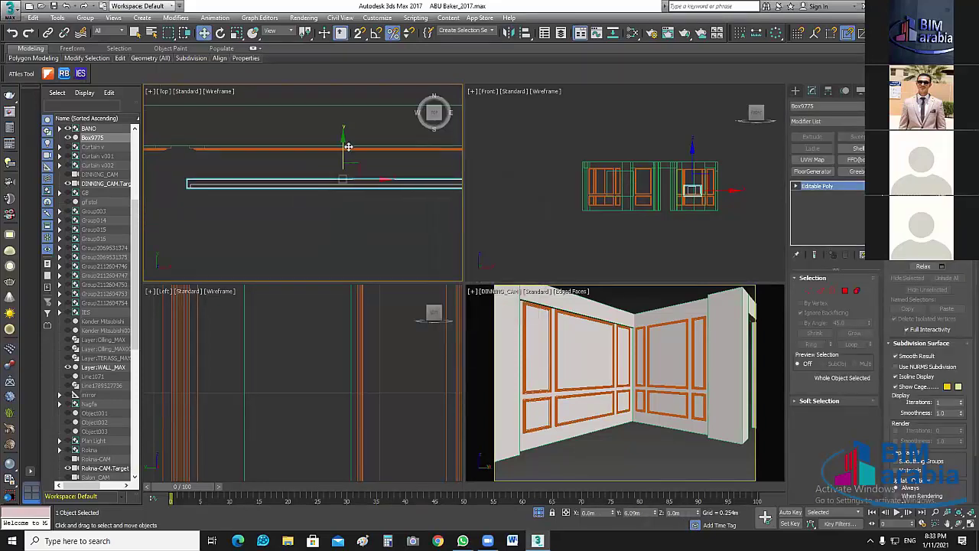
pyautogui.moveTo(365, 190); pyautogui.dragTo(366, 217, button='middle')
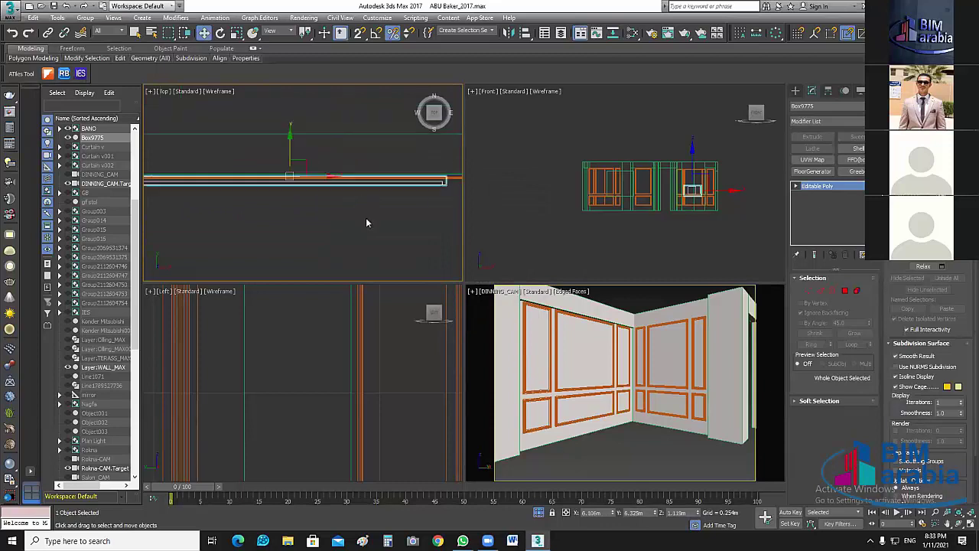
pyautogui.scroll(-2, 365, 217)
pyautogui.scroll(-2, 366, 218)
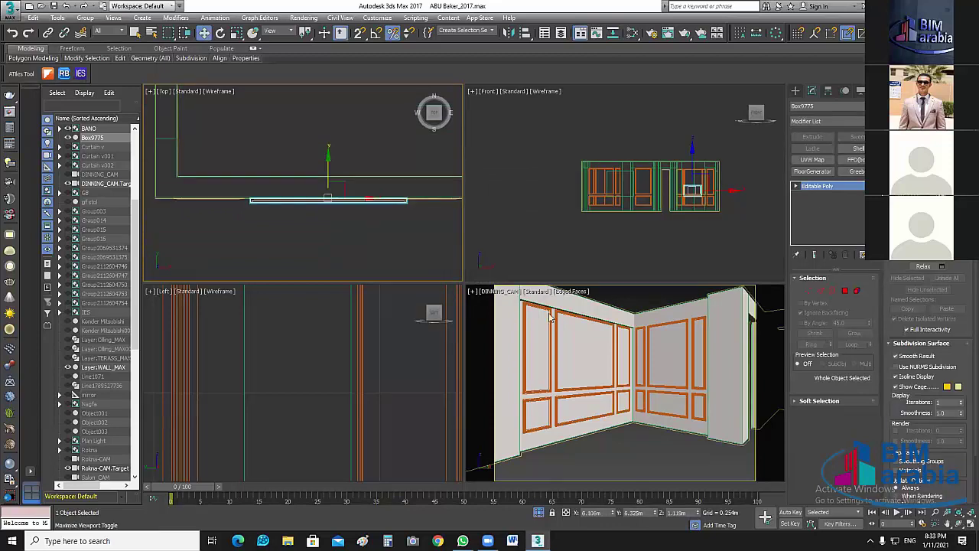
# Nudge the box 0.136m along X in the maximized Top view, then deselect and restore four viewports.
pyautogui.click(967, 523)
pyautogui.moveTo(609, 351); pyautogui.dragTo(581, 356, button='middle')
pyautogui.scroll(3, 581, 356)
pyautogui.scroll(-3, 581, 356)
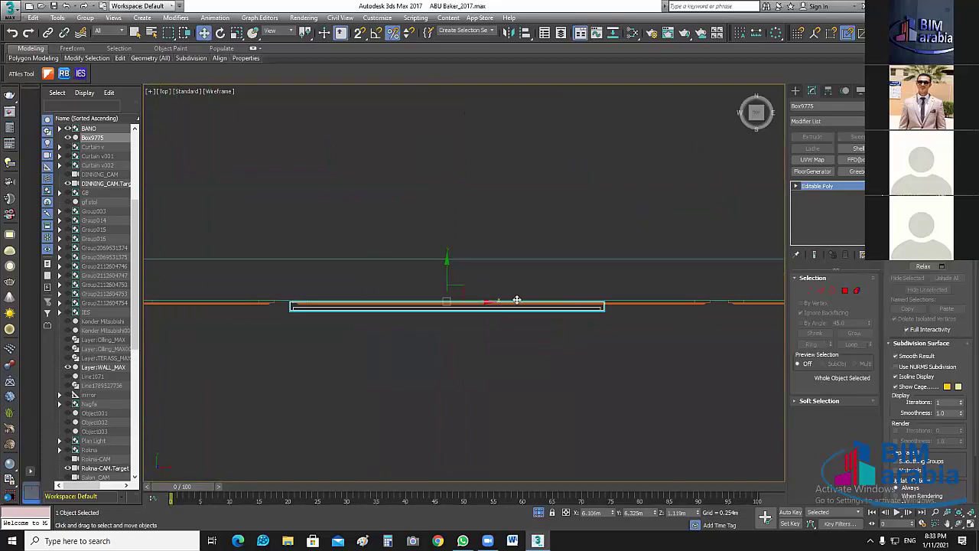
pyautogui.moveTo(517, 300); pyautogui.dragTo(551, 302)
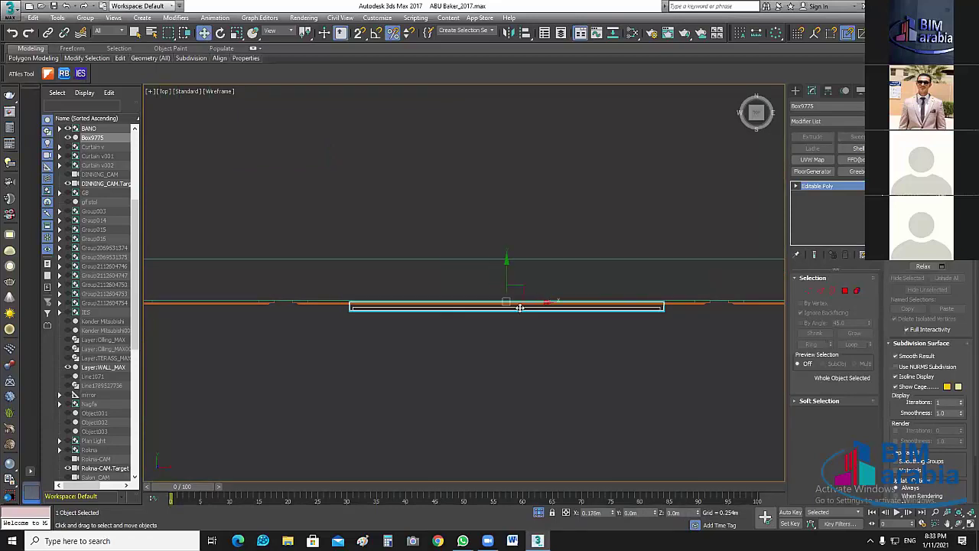
pyautogui.scroll(3, 519, 308)
pyautogui.scroll(2, 493, 305)
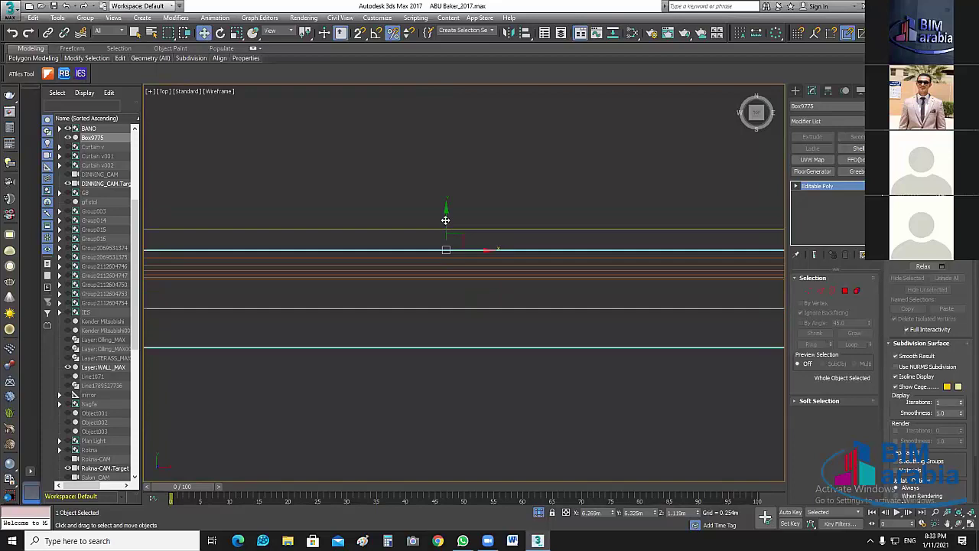
pyautogui.scroll(1, 446, 221)
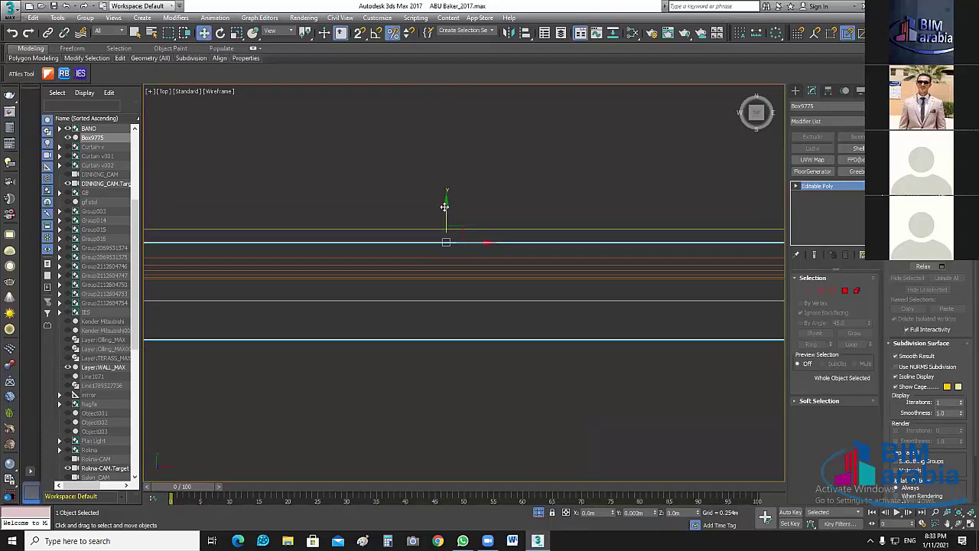
pyautogui.hotkey('ctrl', 'd')
pyautogui.hotkey('alt', 'w')
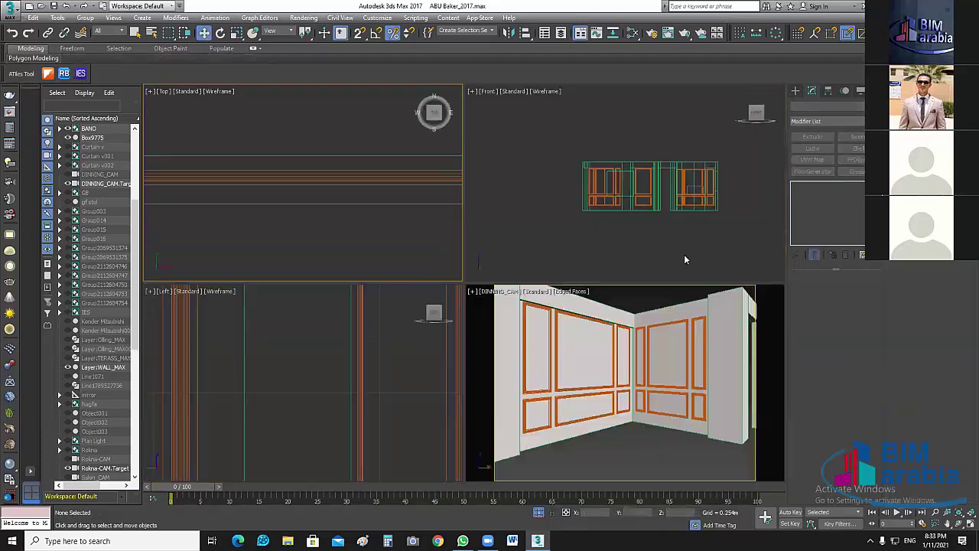
# Raise the small front-wall panel slightly, then select the wall object.
pyautogui.scroll(5, 678, 192)
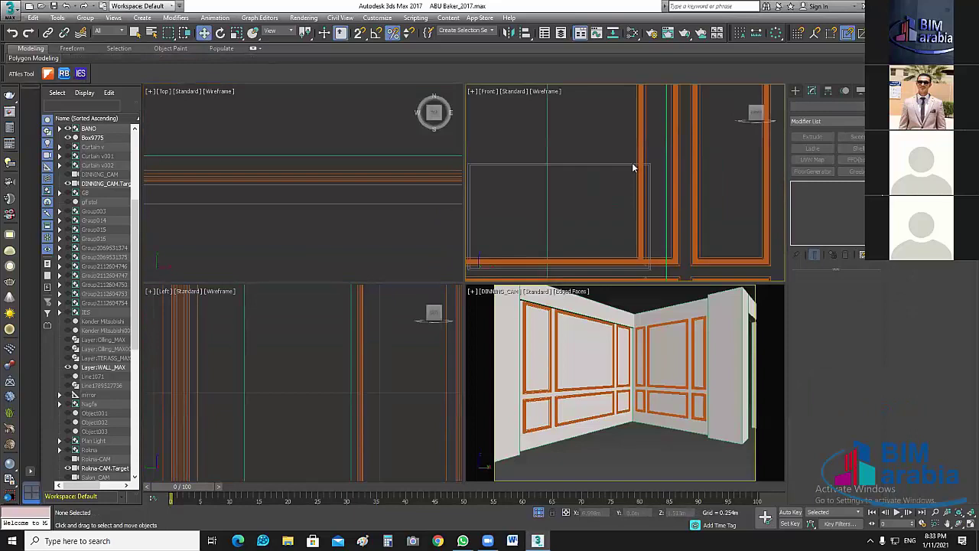
pyautogui.scroll(-4, 634, 166)
pyautogui.click(599, 163)
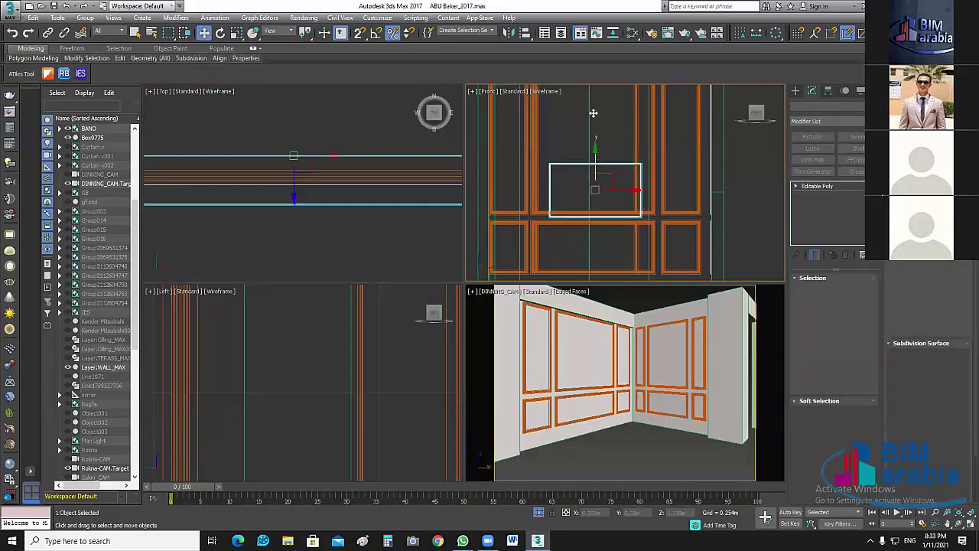
pyautogui.moveTo(593, 113); pyautogui.dragTo(595, 108)
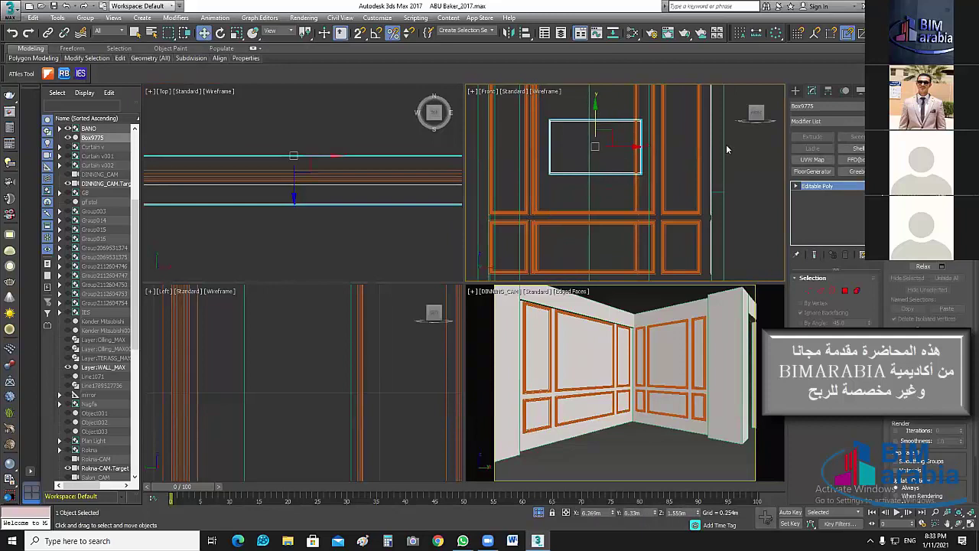
pyautogui.scroll(-2, 726, 144)
pyautogui.scroll(-1, 670, 190)
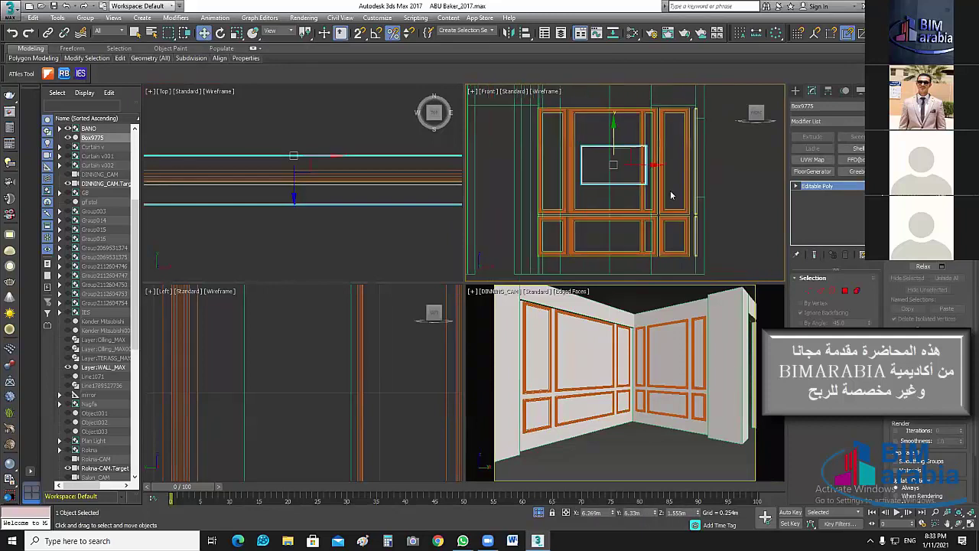
pyautogui.click(704, 219)
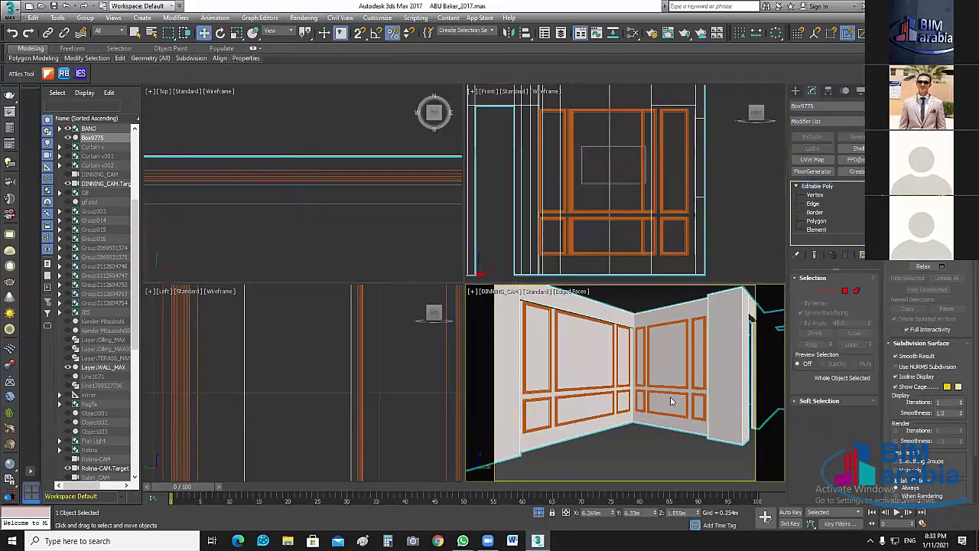
# Switch the viewport to the Rokna-CAM camera view.
pyautogui.press('c')
pyautogui.click(452, 203)
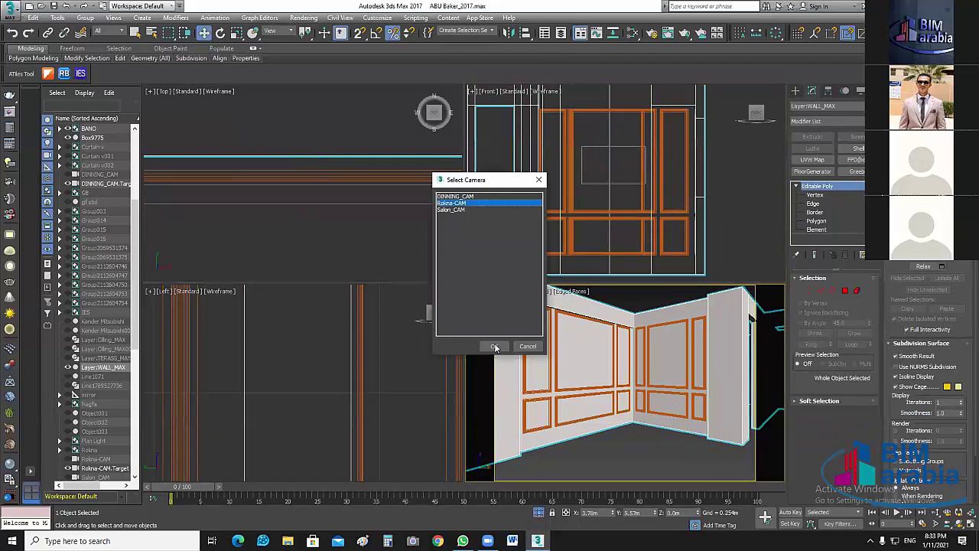
pyautogui.click(495, 347)
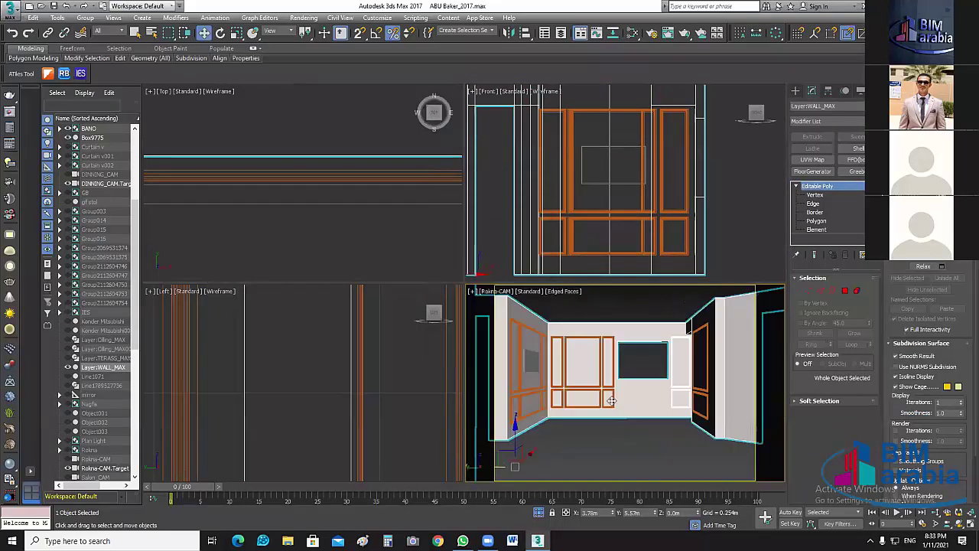
# Lower Box9775 slightly and edit its Z position, then reselect it in the Front view.
pyautogui.click(538, 368)
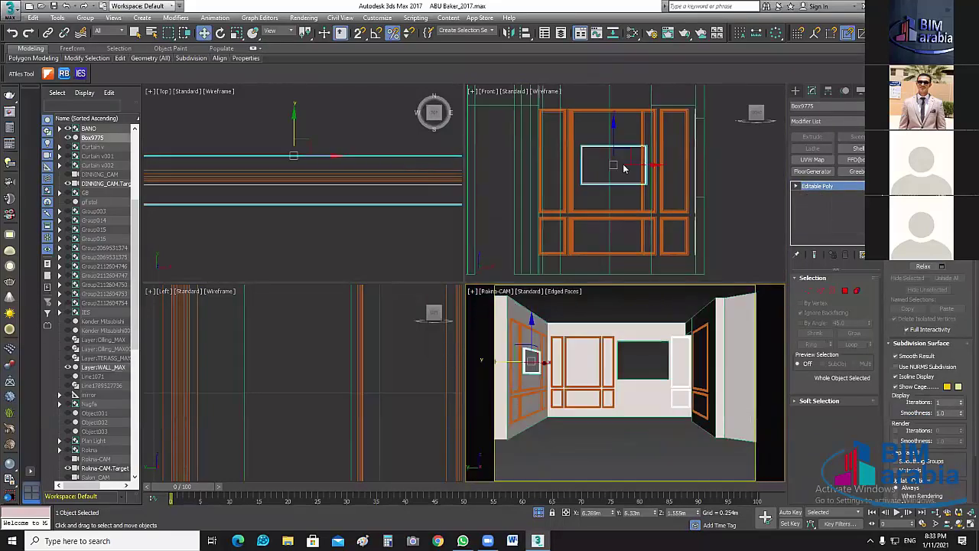
pyautogui.click(614, 131)
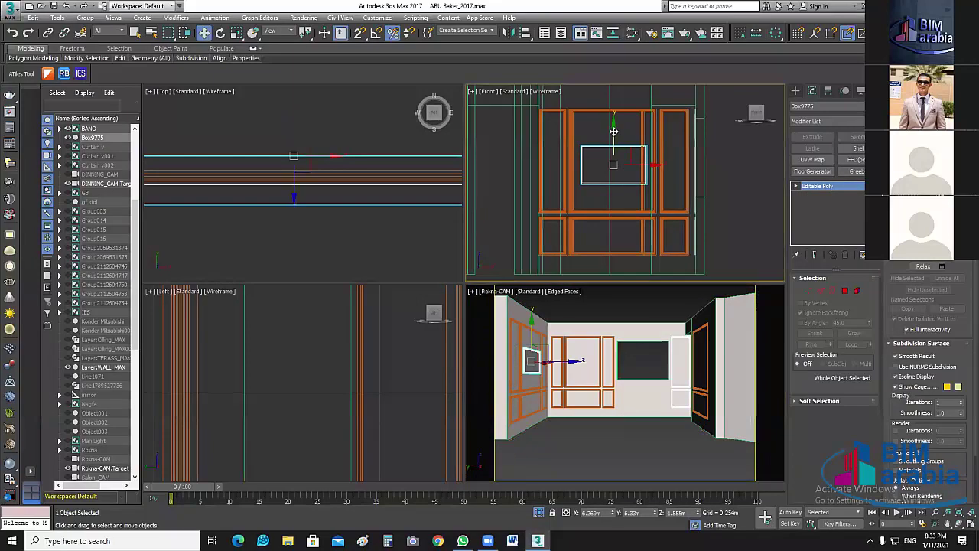
pyautogui.moveTo(614, 132); pyautogui.dragTo(614, 143)
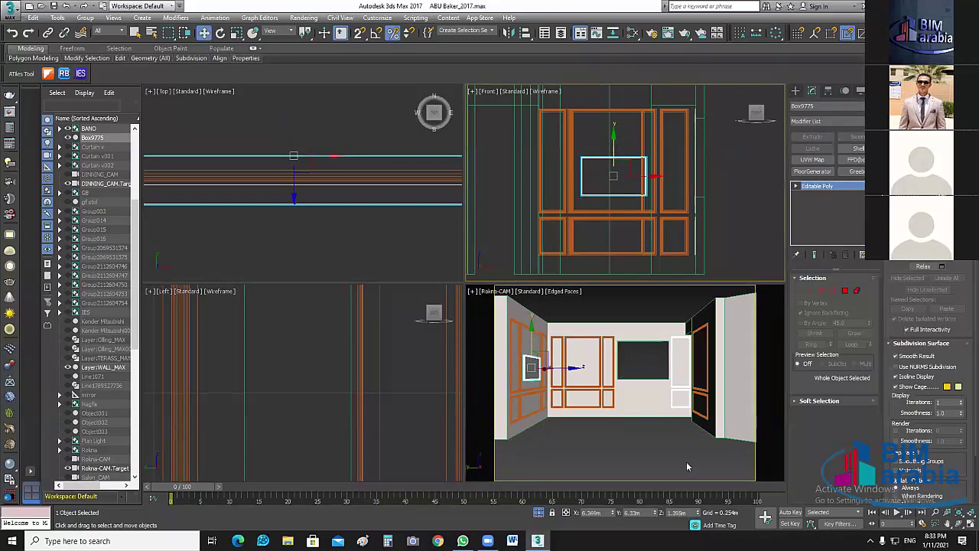
pyautogui.doubleClick(691, 514)
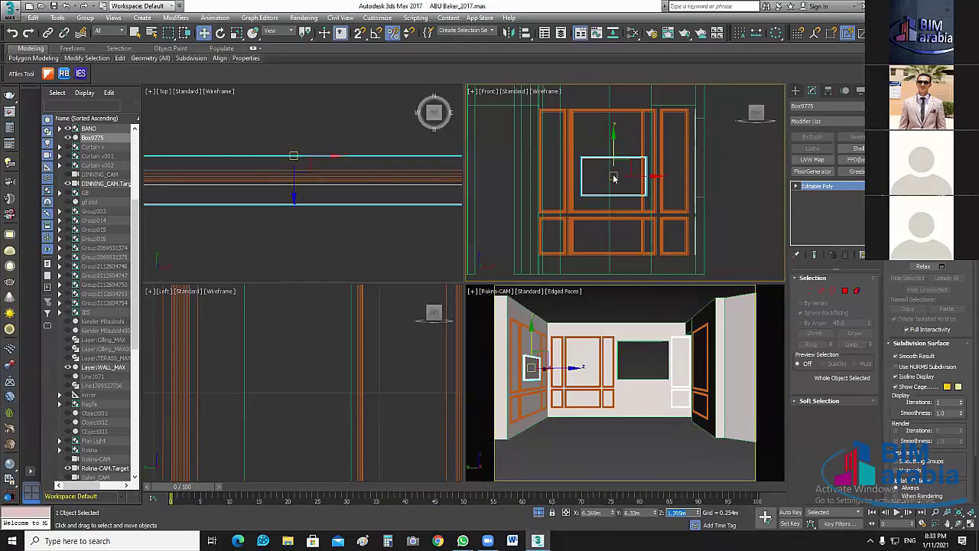
pyautogui.click(744, 228)
pyautogui.hotkey('ctrl', 'z')
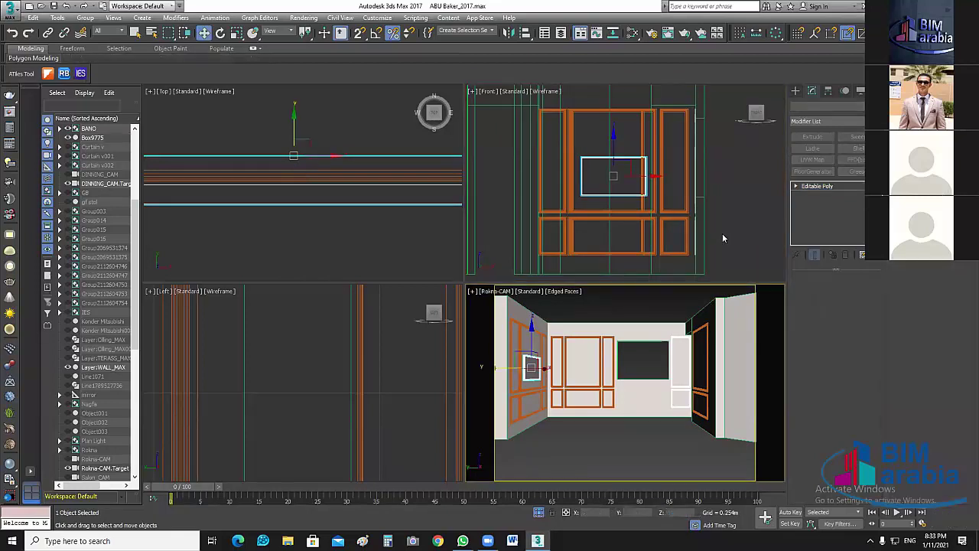
pyautogui.click(724, 238)
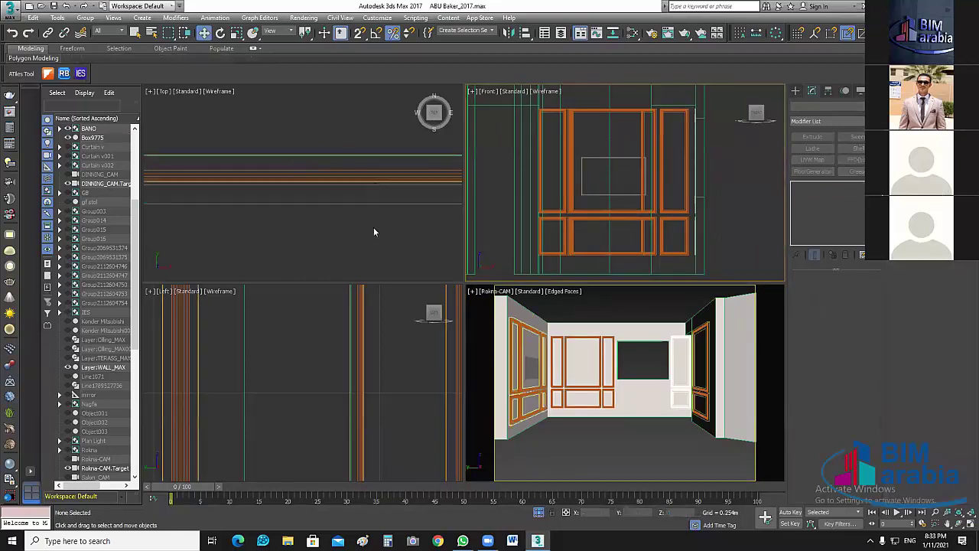
pyautogui.scroll(-5, 387, 237)
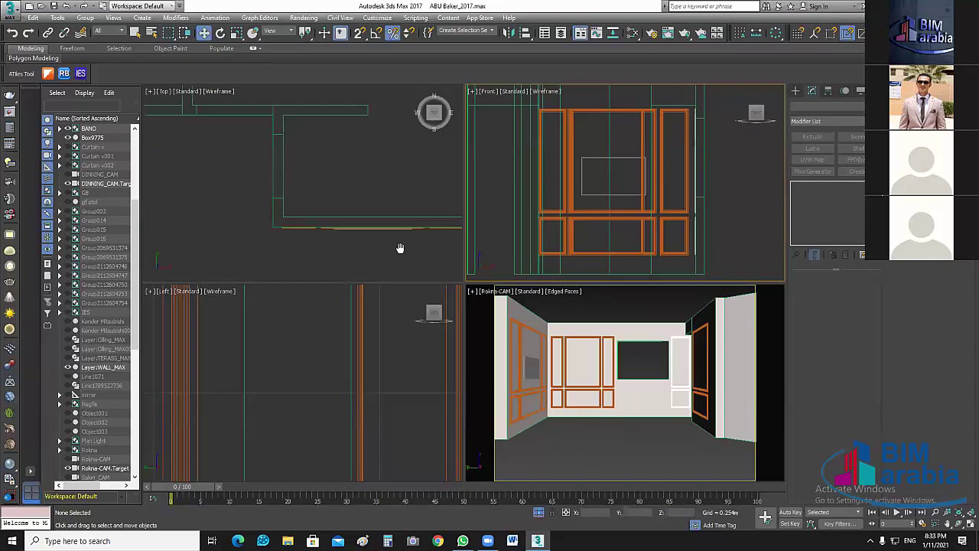
pyautogui.click(623, 158)
pyautogui.click(623, 159)
# Search Google for 'مسلسلات رمضان 2021' from a new Chrome tab.
pyautogui.click(55, 6)
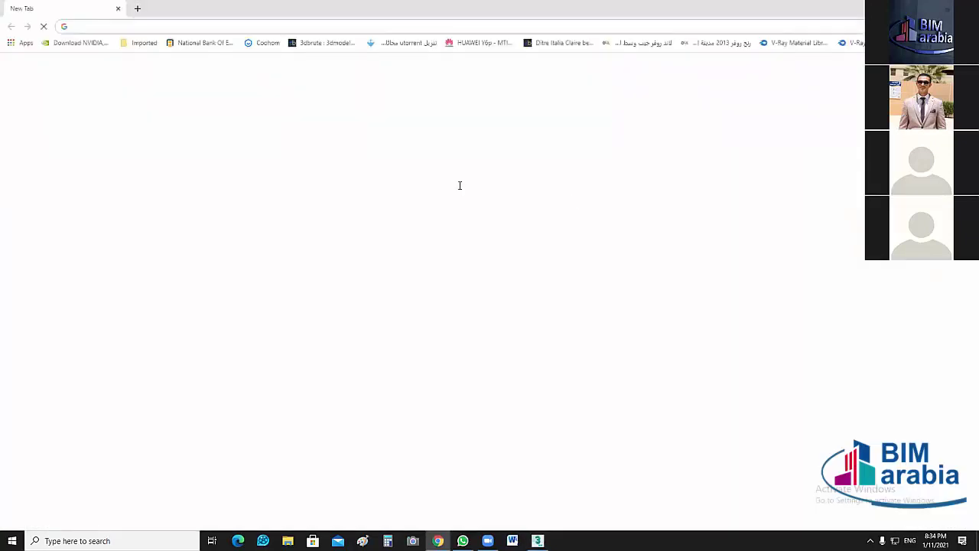
pyautogui.click(486, 215)
pyautogui.write('l')
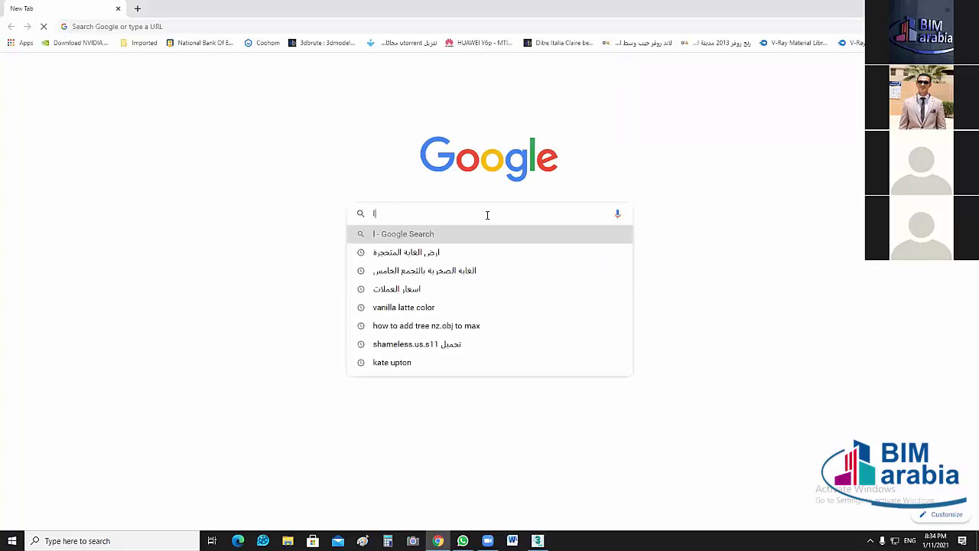
pyautogui.press('BackSpace')
pyautogui.hotkey('alt', 'shift')
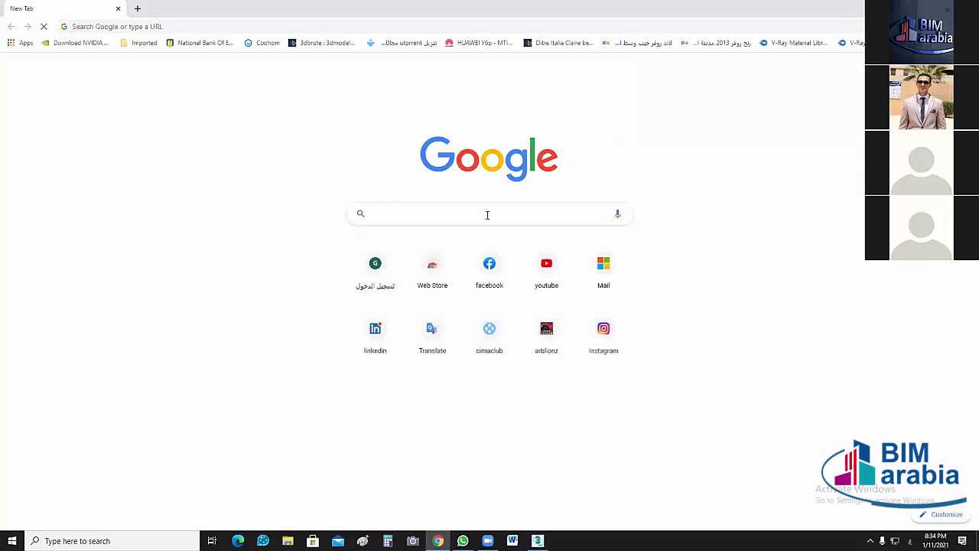
pyautogui.write('مسلسلا')
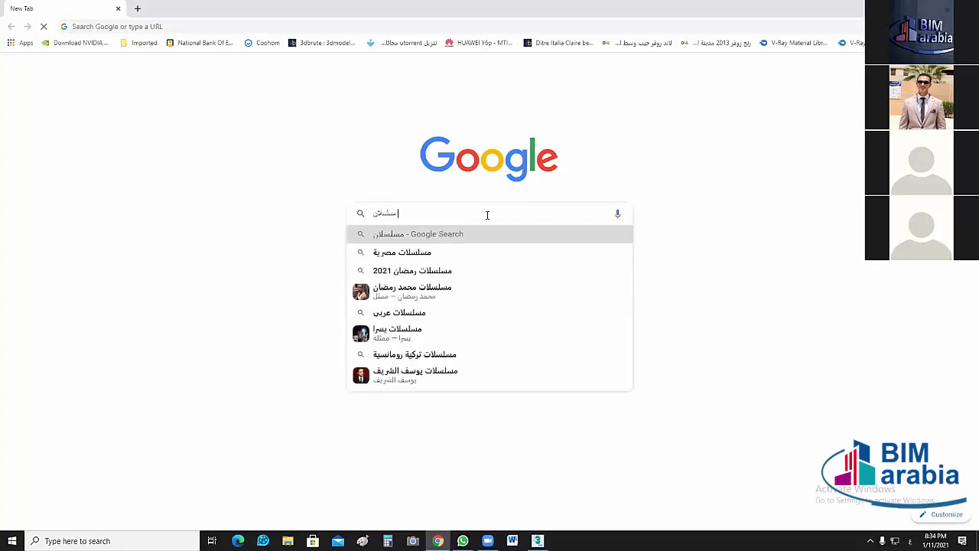
pyautogui.write('ن')
pyautogui.press('BackSpace')
pyautogui.write('ت ')
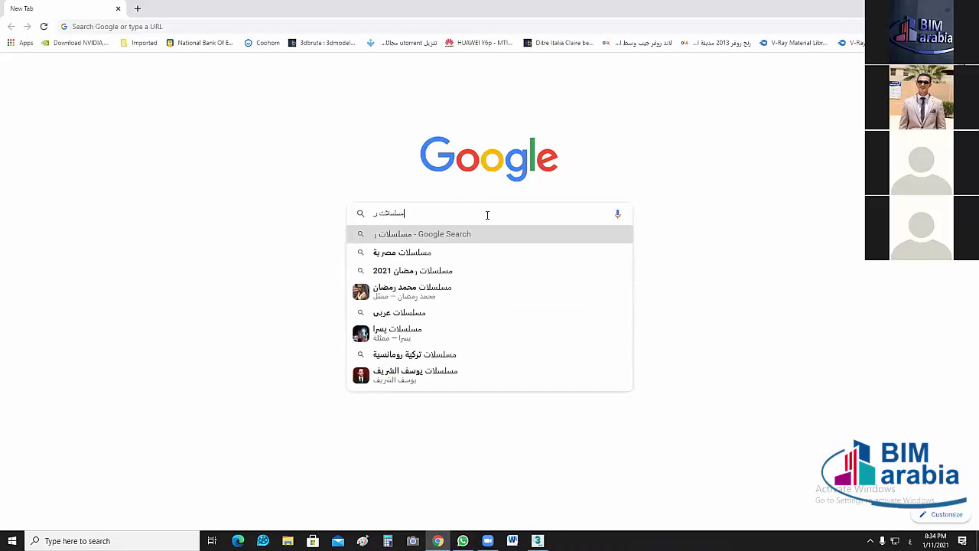
pyautogui.write('رمضان 2021')
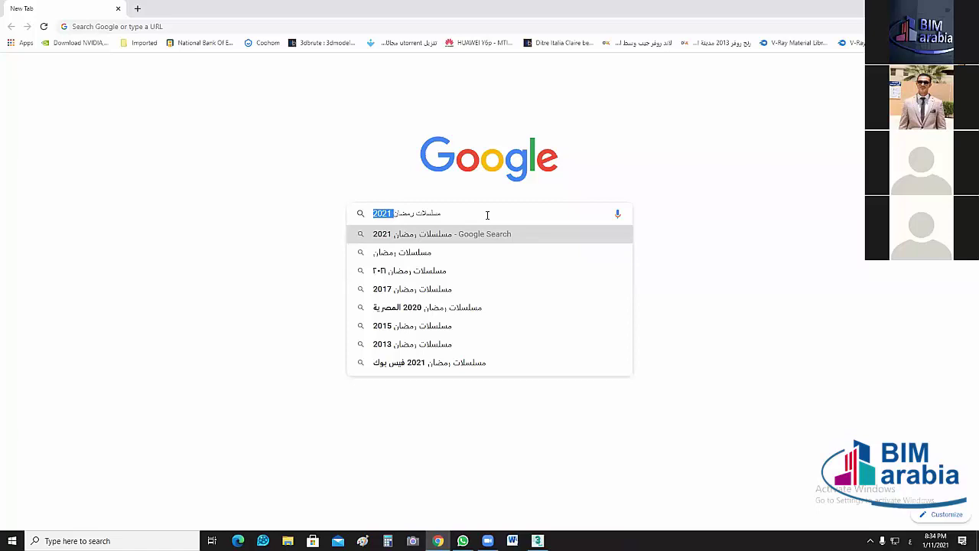
pyautogui.press('Return')
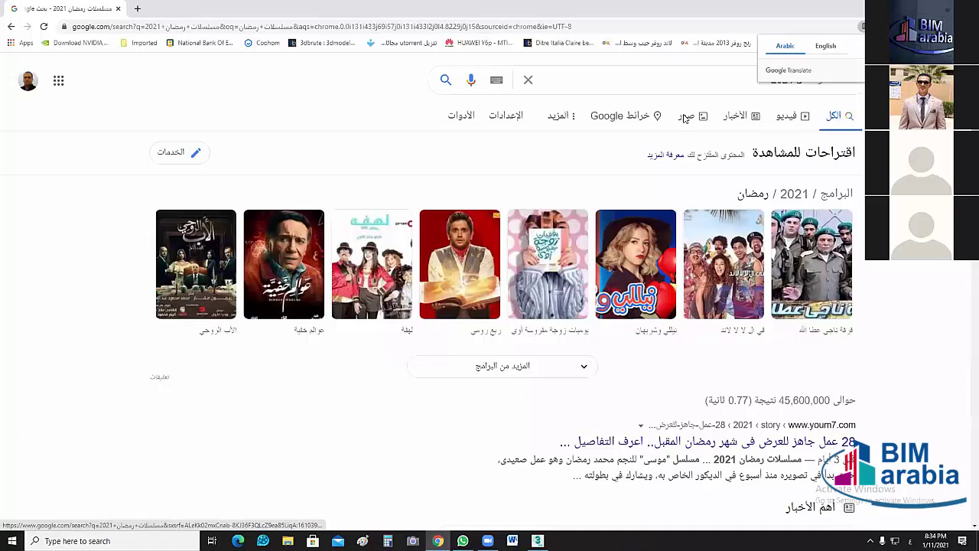
# In image results, preview the قائمة مسلسلات رمضان 2021 image and open its source page in background.
pyautogui.click(685, 116)
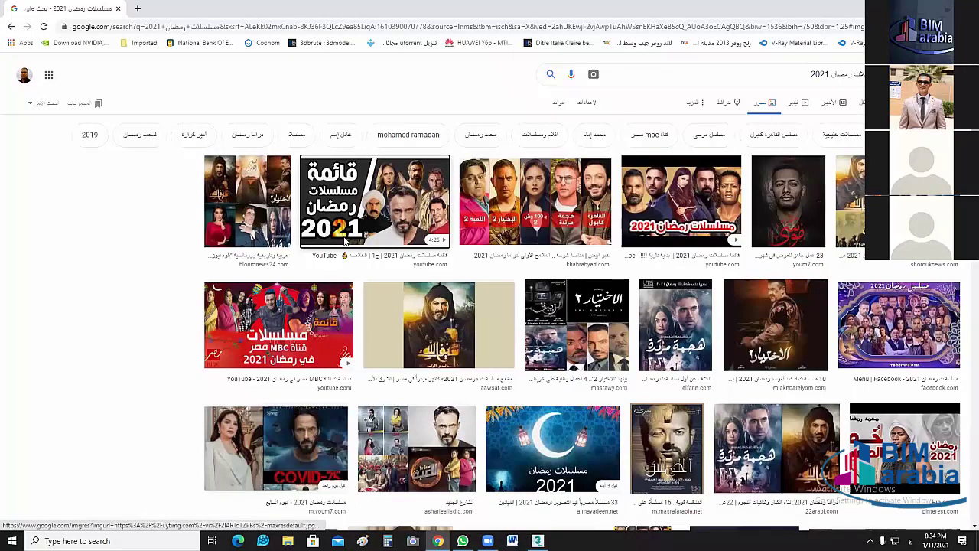
pyautogui.click(344, 237)
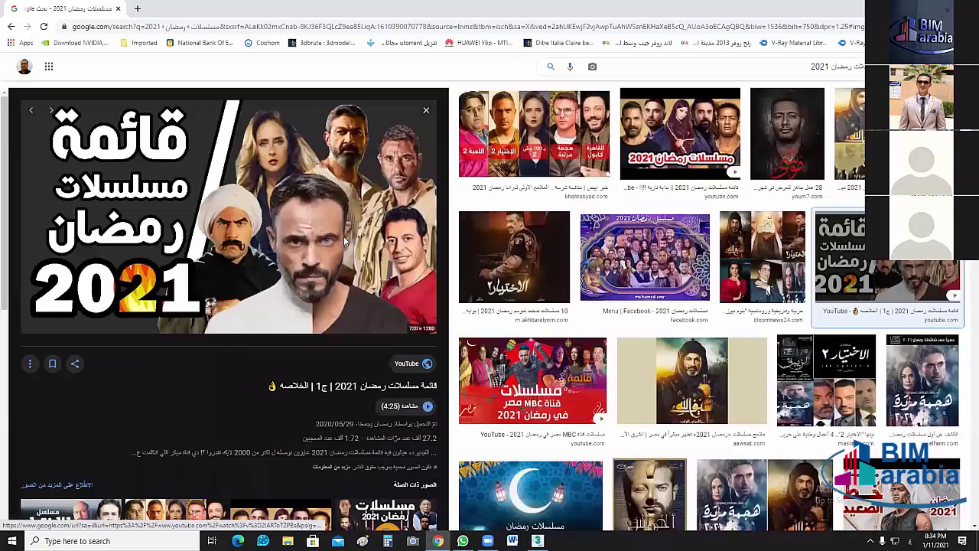
pyautogui.rightClick(388, 243)
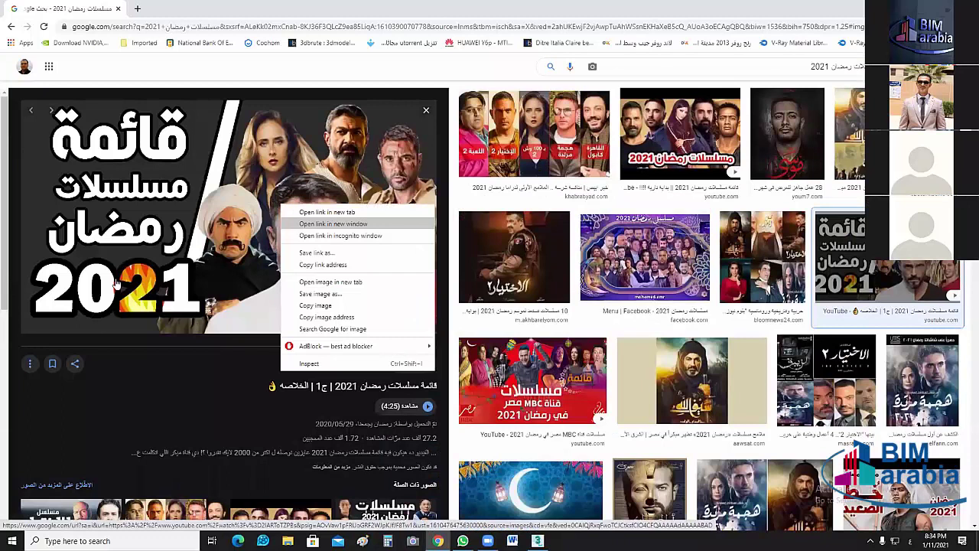
pyautogui.middleClick(78, 233)
pyautogui.scroll(-4, 78, 233)
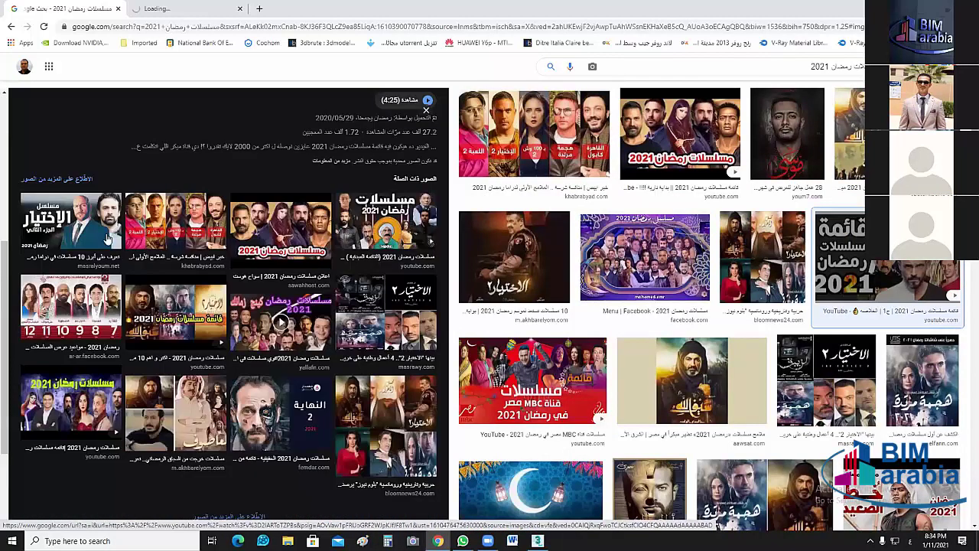
# Open the الاختيار الجزء الثاني poster full-size in a new tab, then preview the Masrawy image.
pyautogui.click(384, 281)
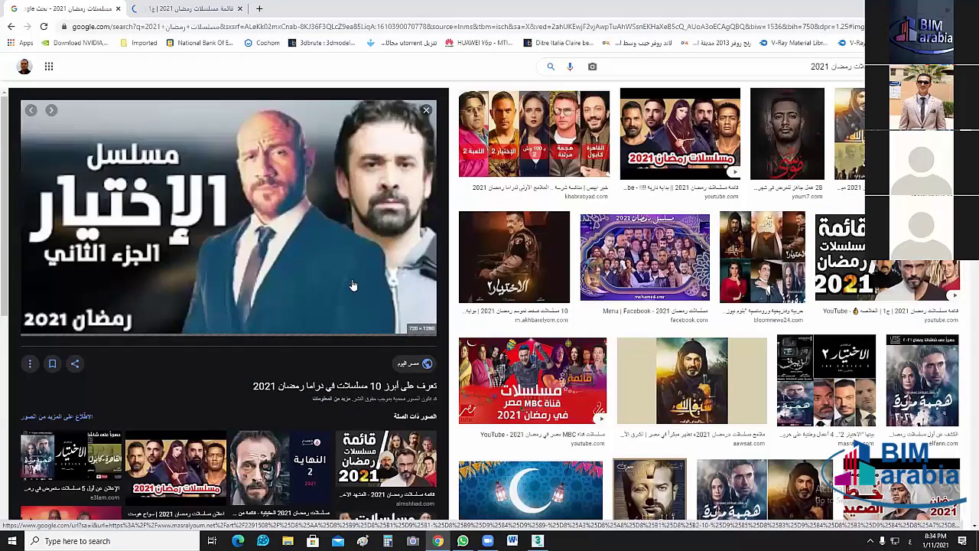
pyautogui.rightClick(277, 200)
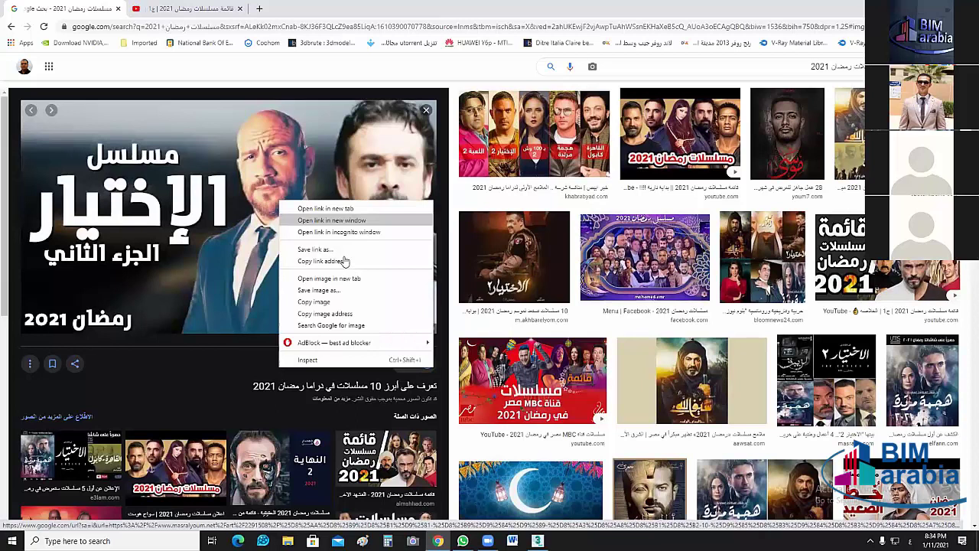
pyautogui.click(389, 239)
pyautogui.scroll(-4, 388, 239)
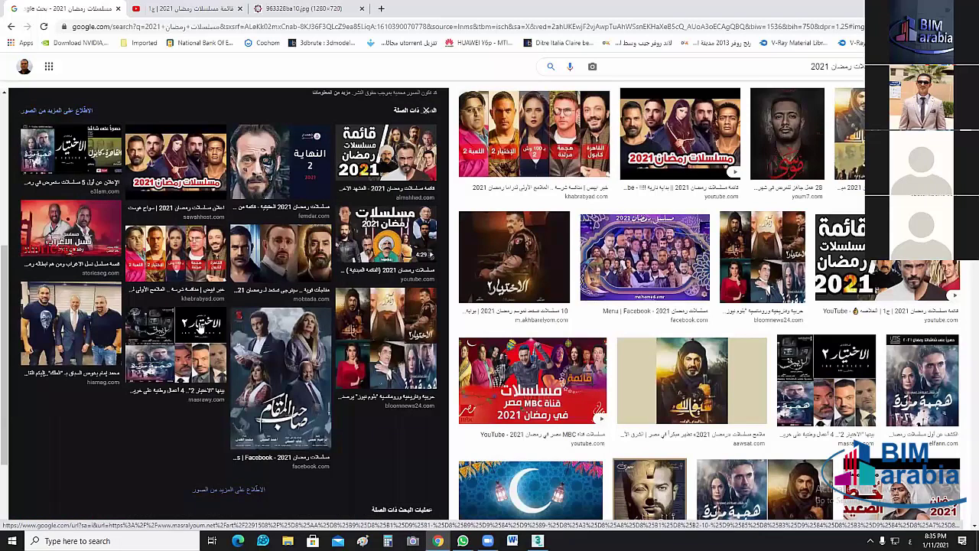
pyautogui.click(201, 328)
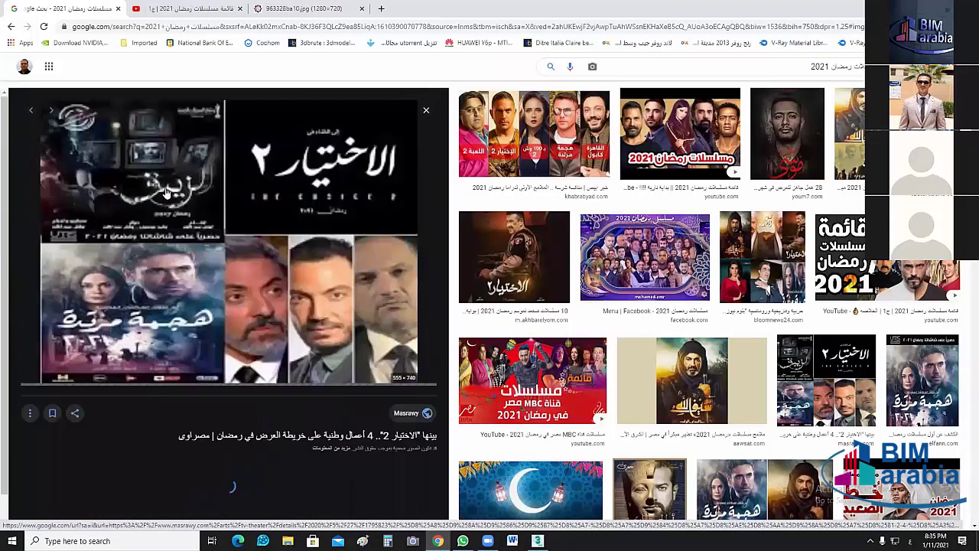
# Close the extra blank and YouTube playlist tabs.
pyautogui.click(389, 330)
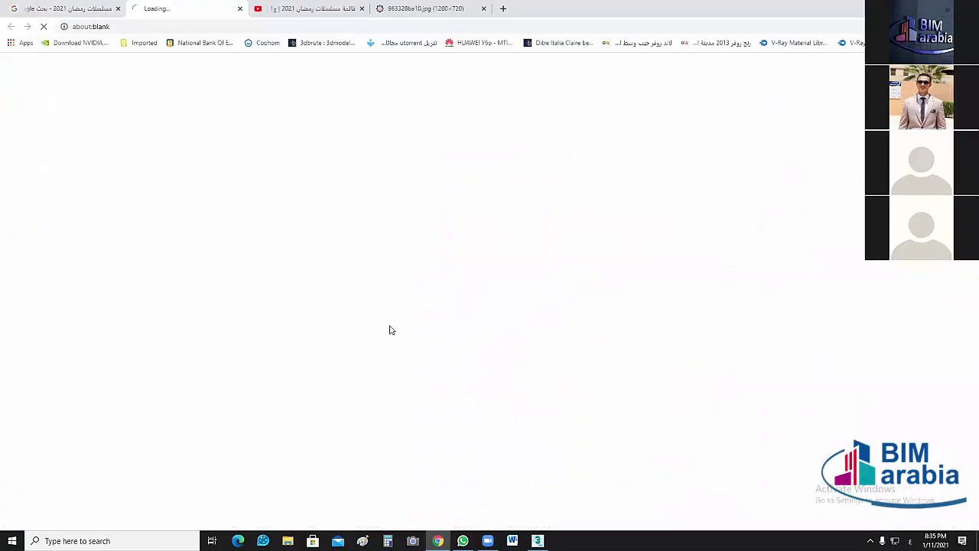
pyautogui.click(239, 9)
pyautogui.click(240, 9)
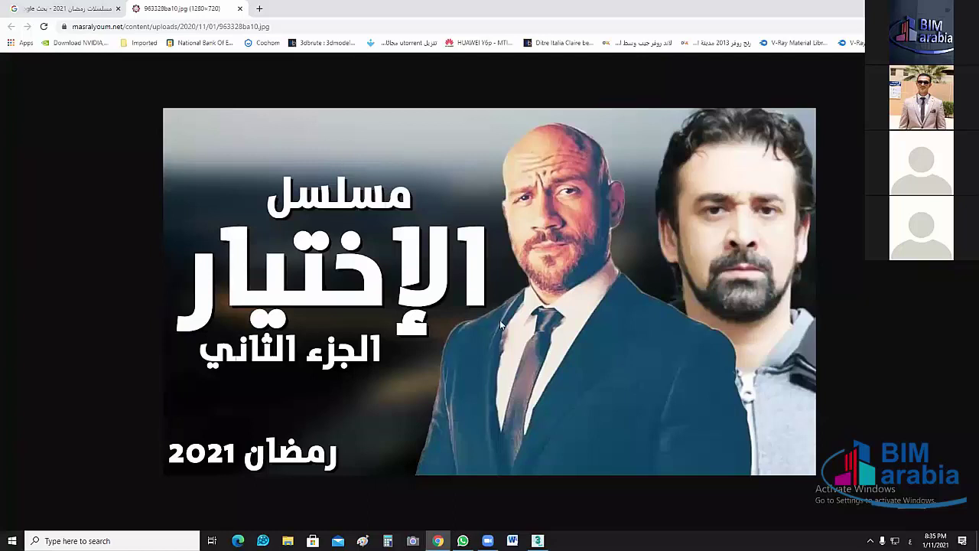
# Save the poster image as TV_Boster in the BIM ARABIA PROGECT folder.
pyautogui.hotkey('ctrl', 's')
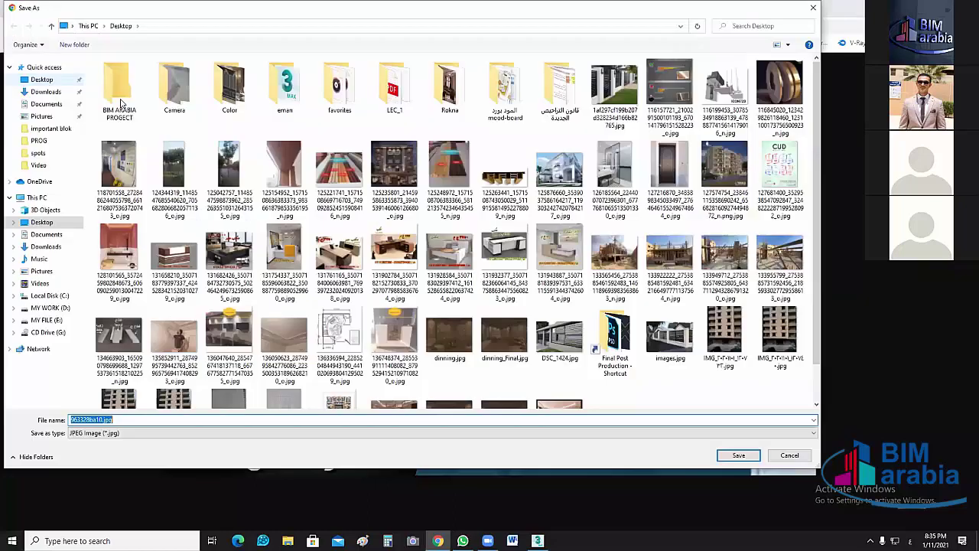
pyautogui.click(741, 456)
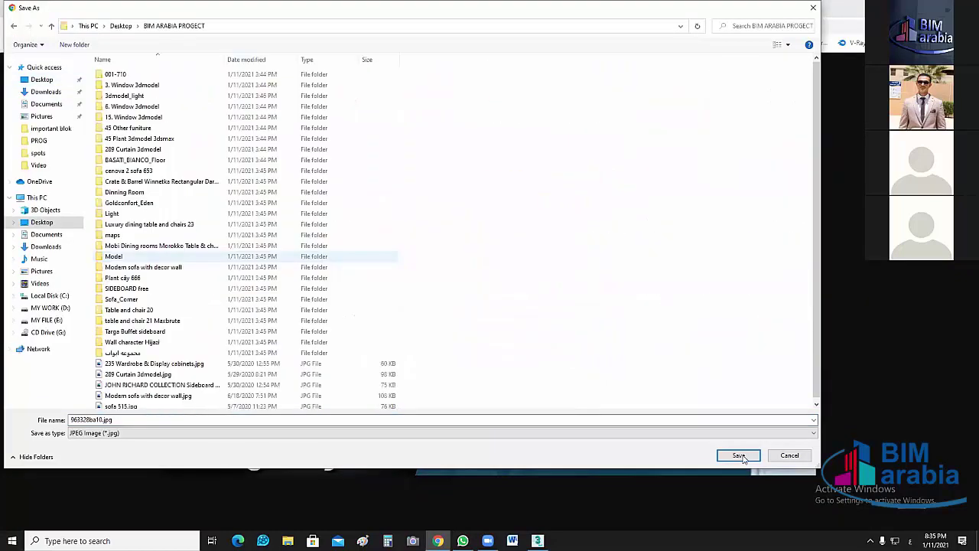
pyautogui.click(126, 420)
pyautogui.write('لا')
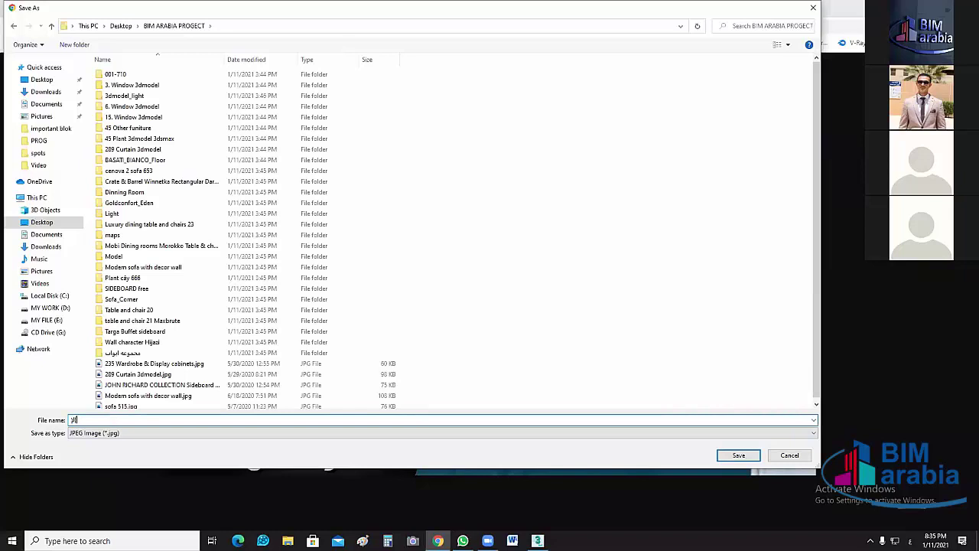
pyautogui.press('BackSpace')
pyautogui.hotkey('alt', 'shift')
pyautogui.write('TV')
pyautogui.write('_')
pyautogui.write('Bo')
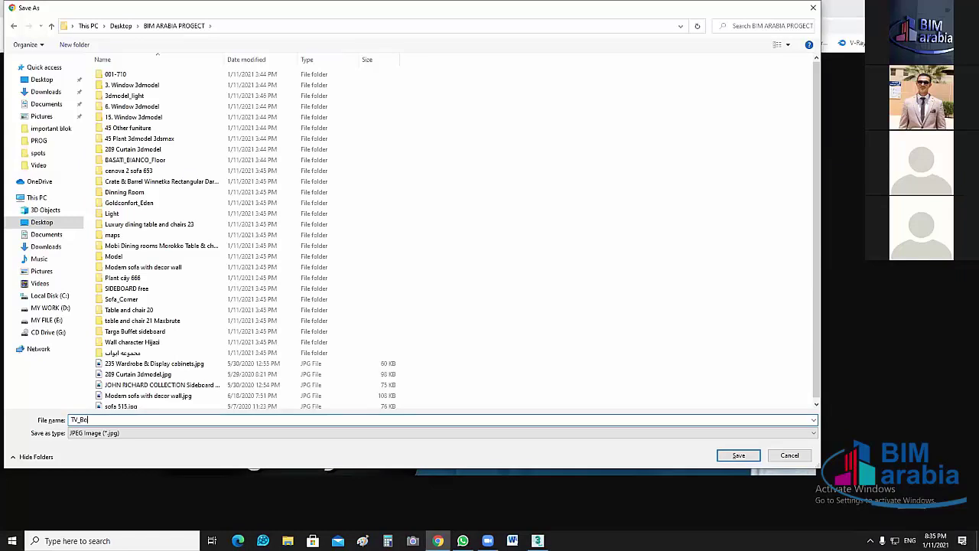
pyautogui.write('ster')
pyautogui.press('Return')
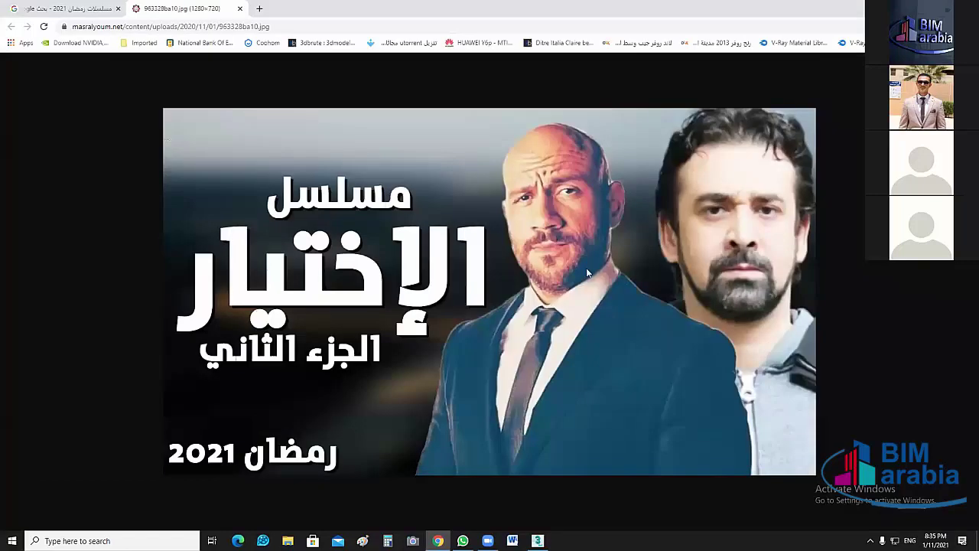
pyautogui.hotkey('alt', 'Tab')
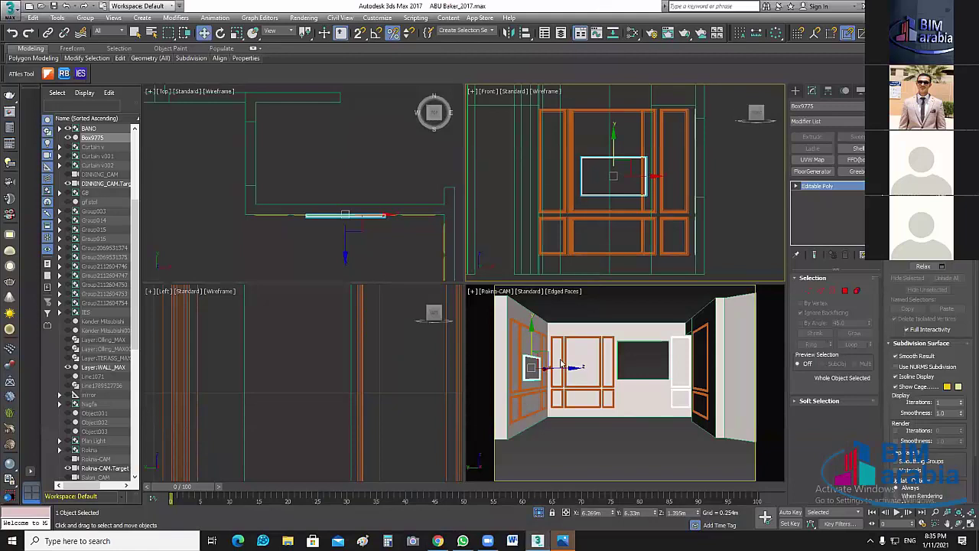
# Show all objects, then isolate the selected Box9775 on its own with Alt+Q.
pyautogui.click(539, 513)
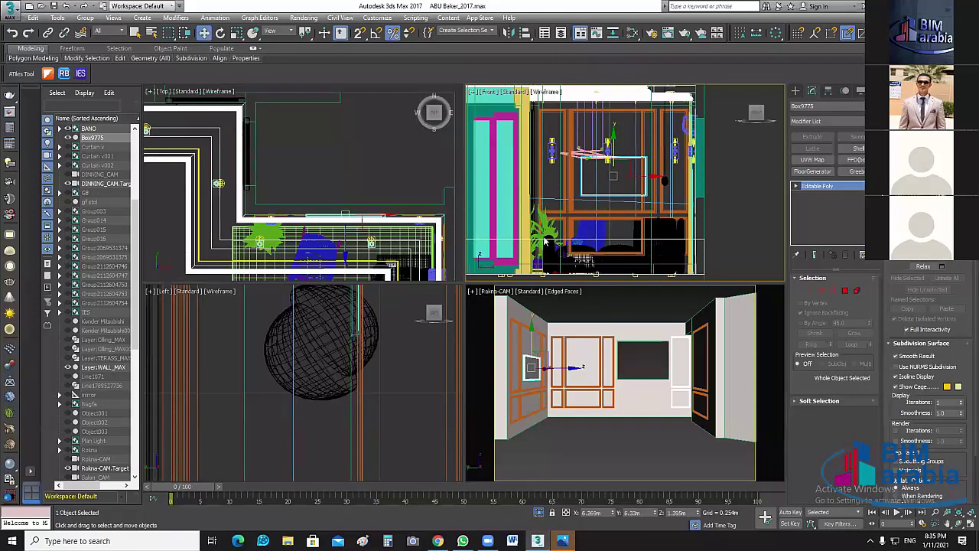
pyautogui.hotkey('alt', 'q')
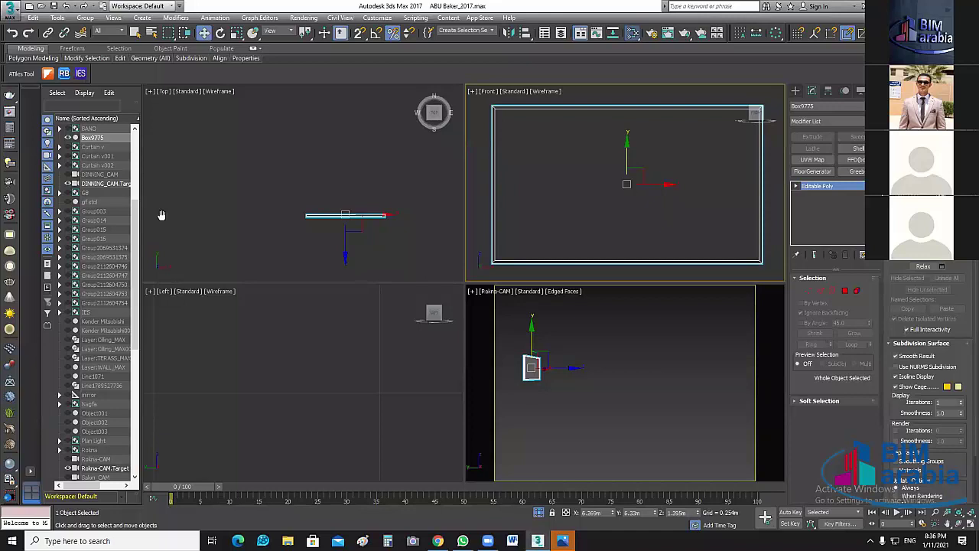
# Add a Multi/Sub-Object node plus VRayLightMtl and VRayMtl nodes in the Slate Material Editor.
pyautogui.press('m')
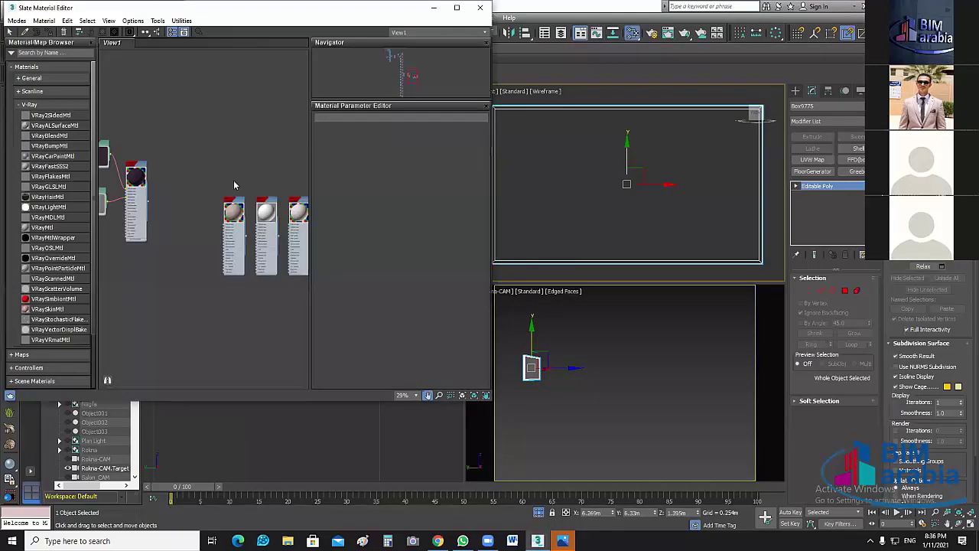
pyautogui.scroll(5, 244, 176)
pyautogui.scroll(-2, 232, 210)
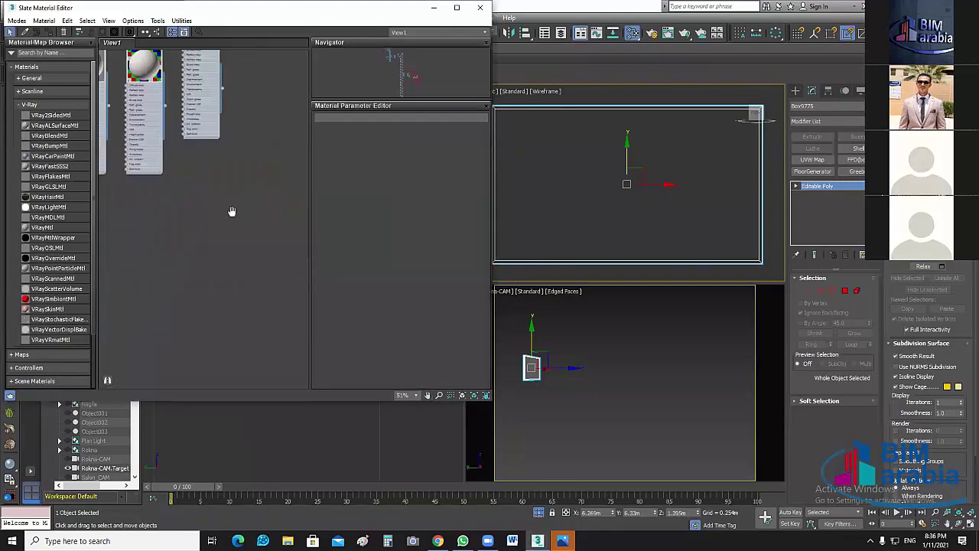
pyautogui.moveTo(232, 216); pyautogui.dragTo(132, 311, button='middle')
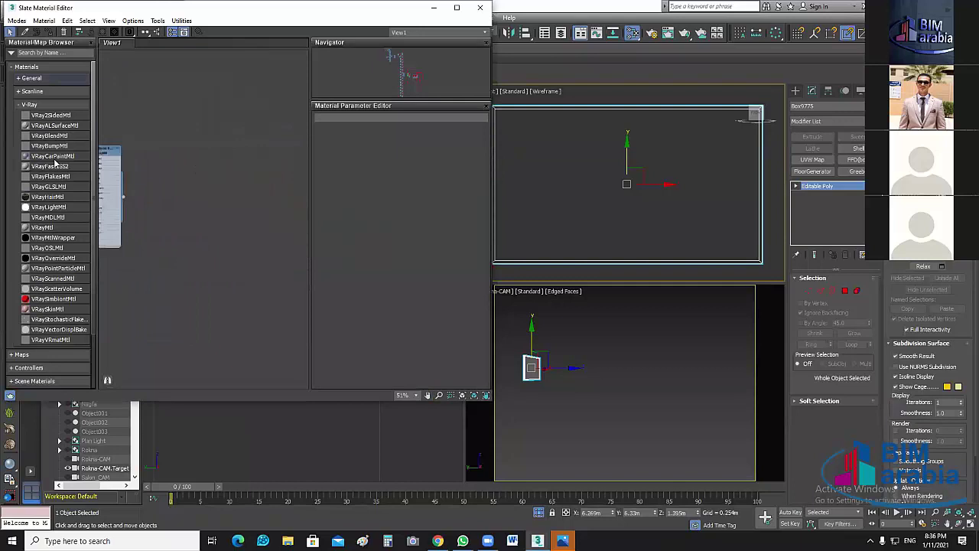
pyautogui.click(21, 79)
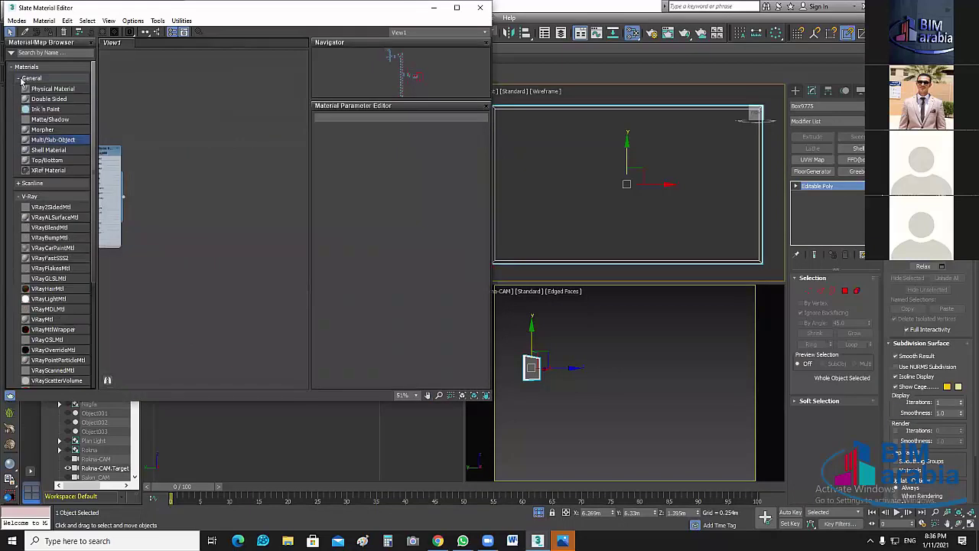
pyautogui.moveTo(53, 140); pyautogui.dragTo(258, 136)
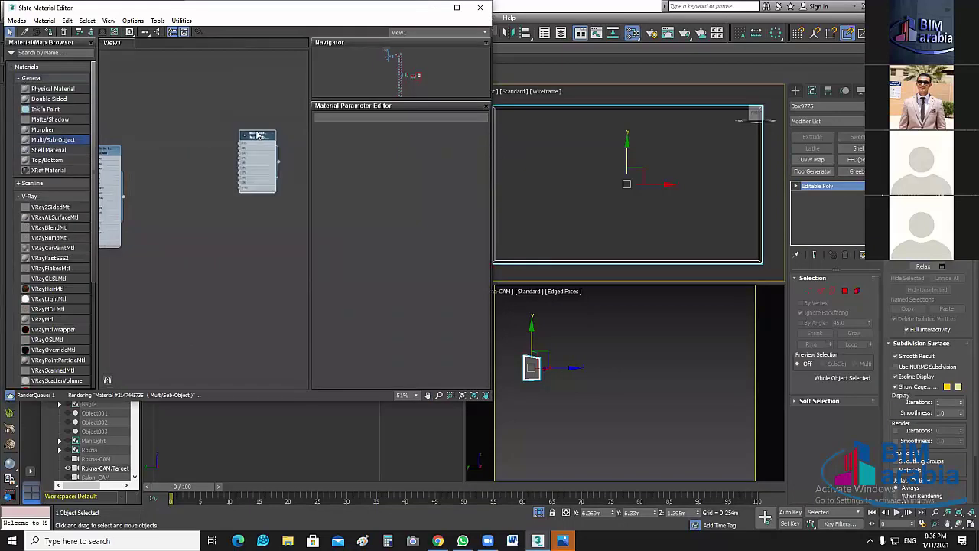
pyautogui.doubleClick(247, 173)
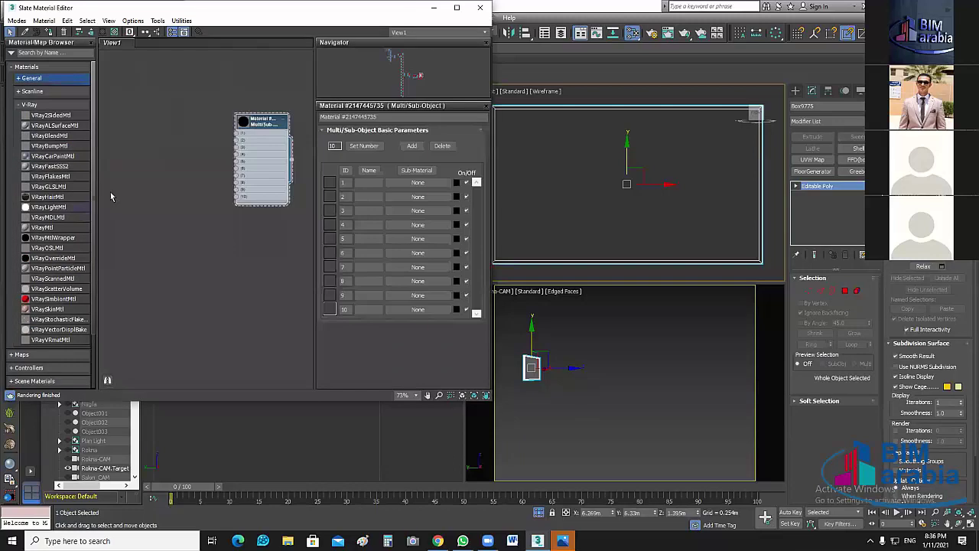
pyautogui.doubleClick(48, 206)
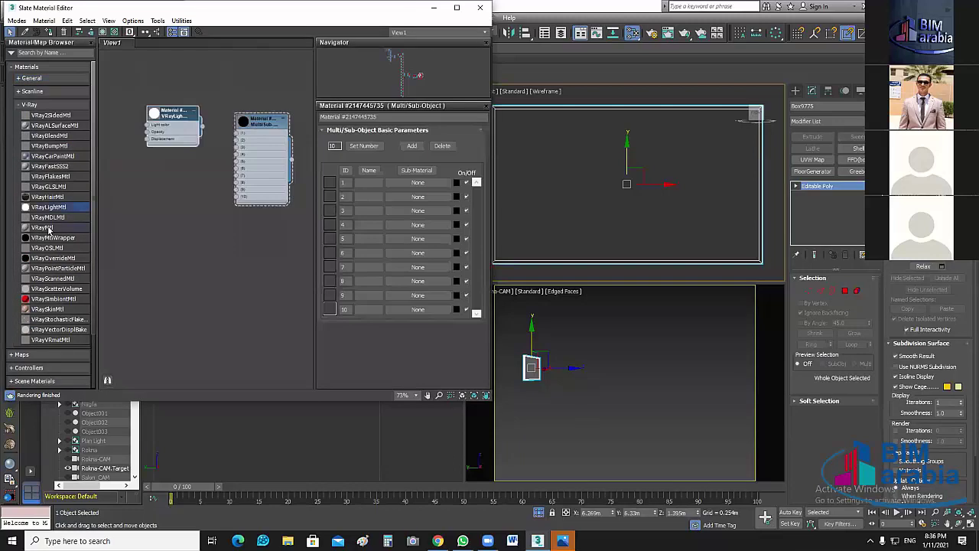
pyautogui.doubleClick(49, 228)
pyautogui.scroll(2, 257, 213)
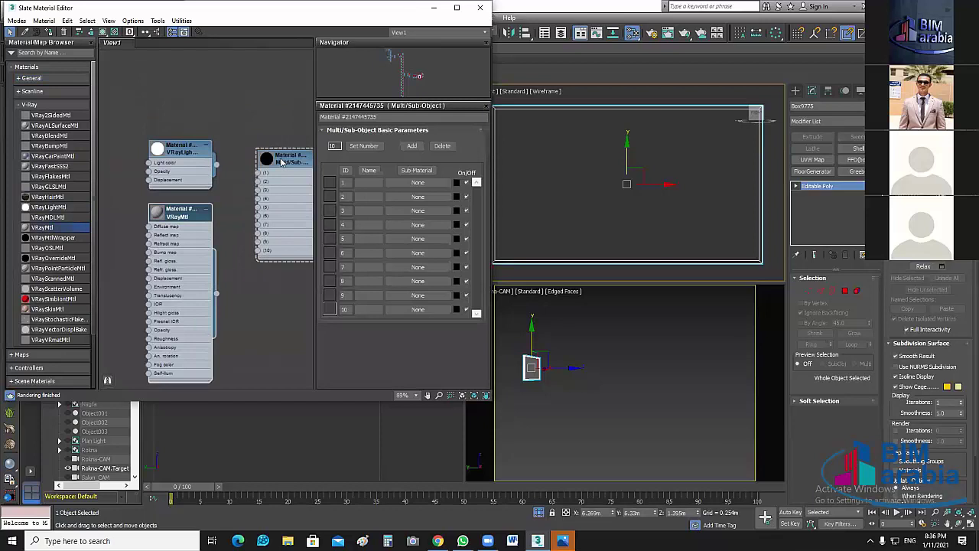
# Name the multi-material TV with 2 sub-materials: VRayLightMtl in slot 1, VRayMtl in slot 2.
pyautogui.click(414, 118)
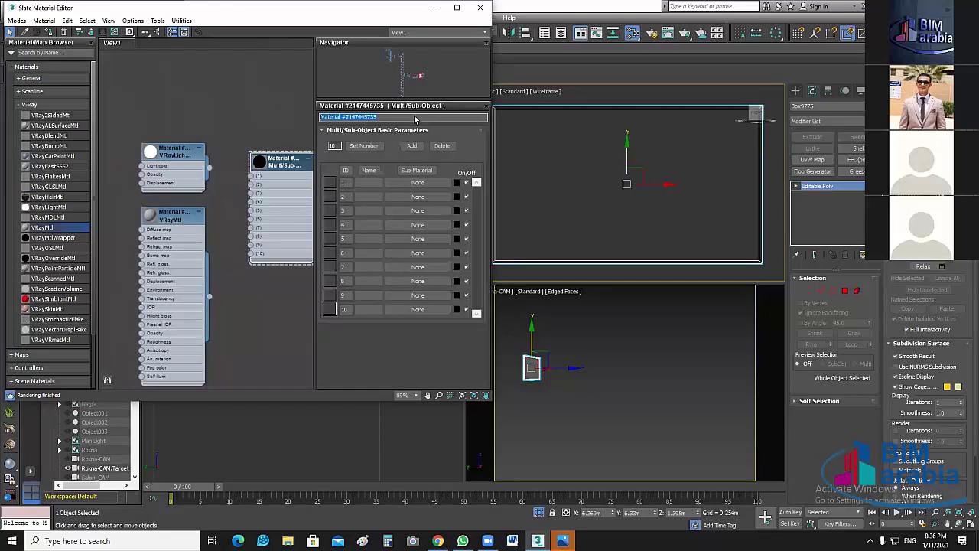
pyautogui.write('TV')
pyautogui.click(363, 146)
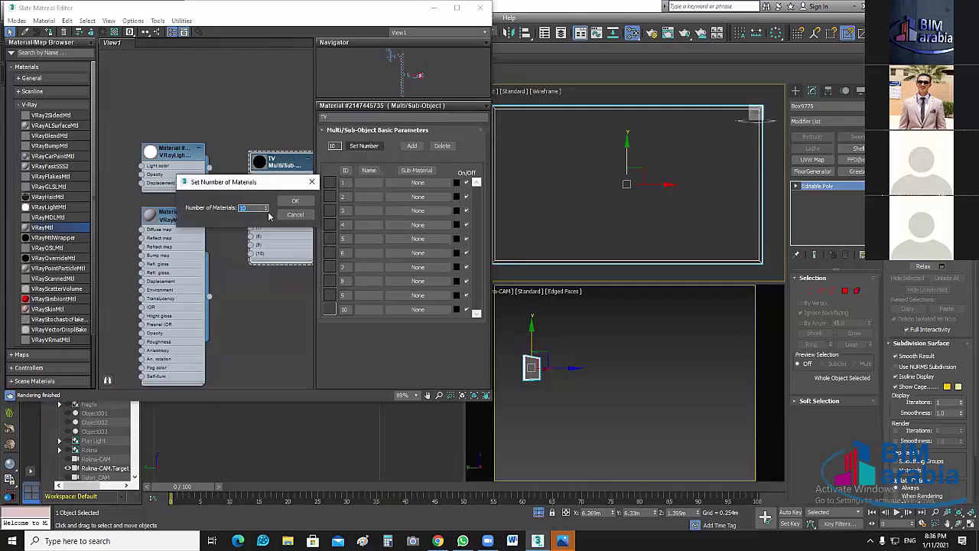
pyautogui.write('2')
pyautogui.press('Tab')
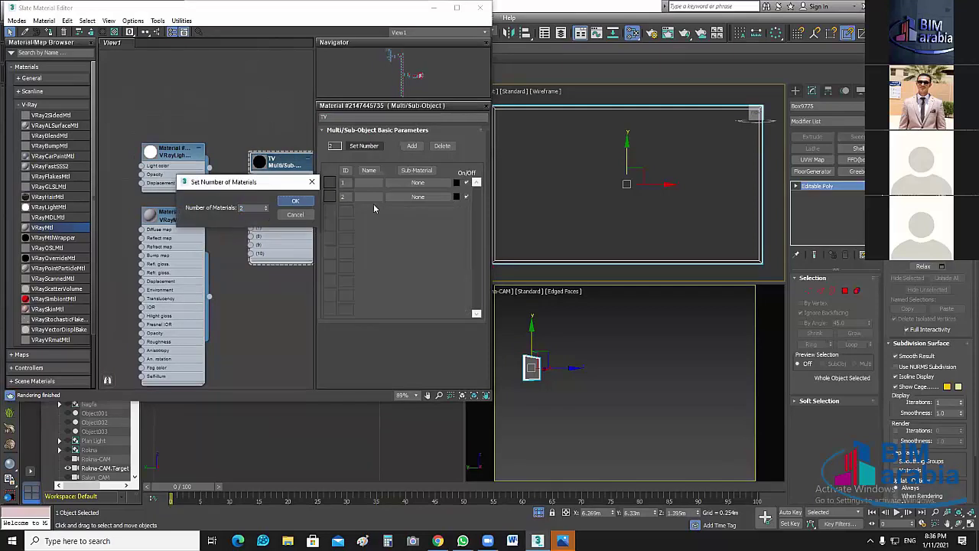
pyautogui.press('Return')
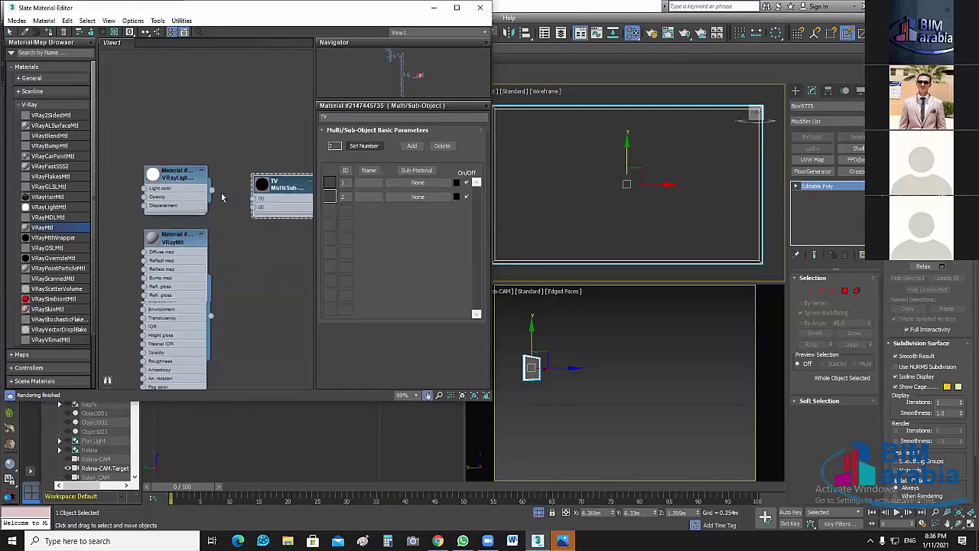
pyautogui.moveTo(216, 203); pyautogui.dragTo(257, 212)
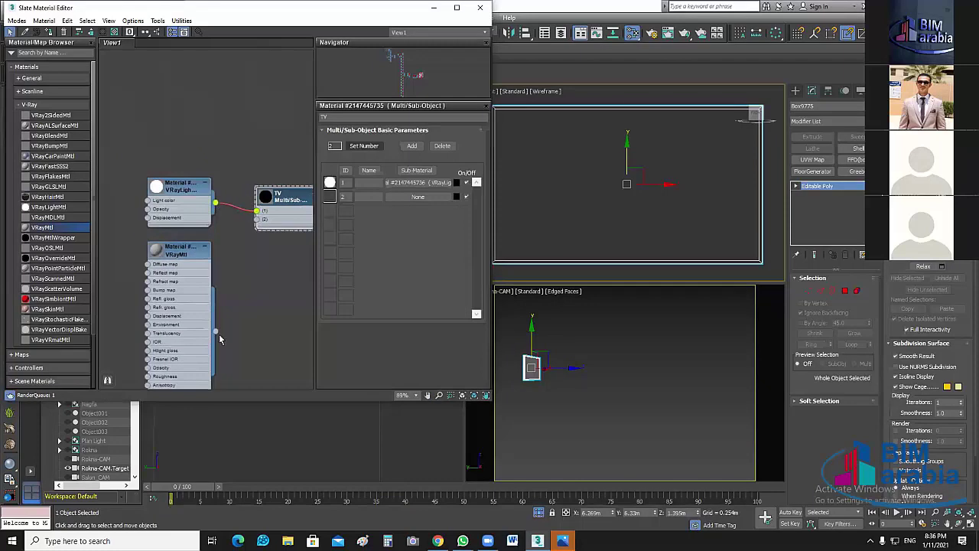
pyautogui.moveTo(215, 331); pyautogui.dragTo(257, 219)
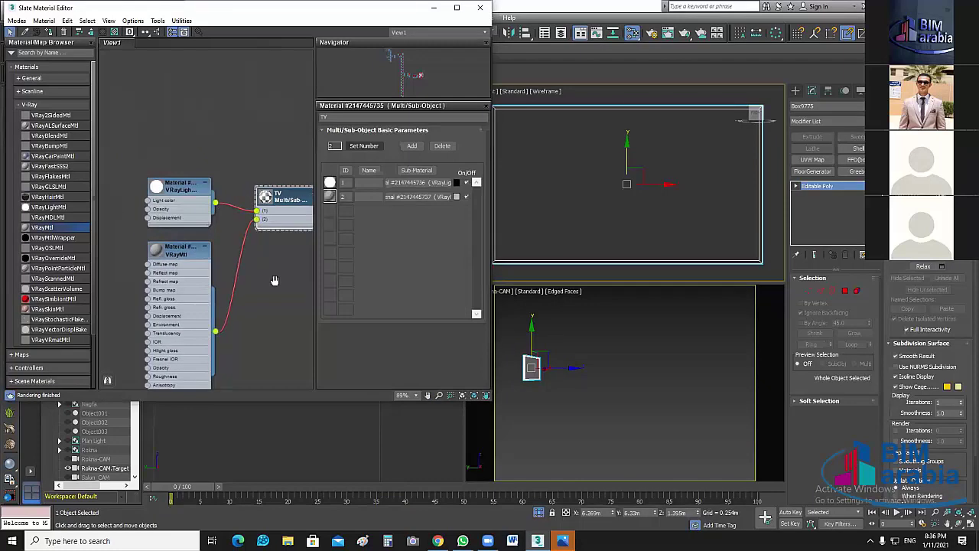
pyautogui.scroll(1, 275, 280)
# Show the VRayMtl's parameters and rename it BLACK.
pyautogui.click(291, 209)
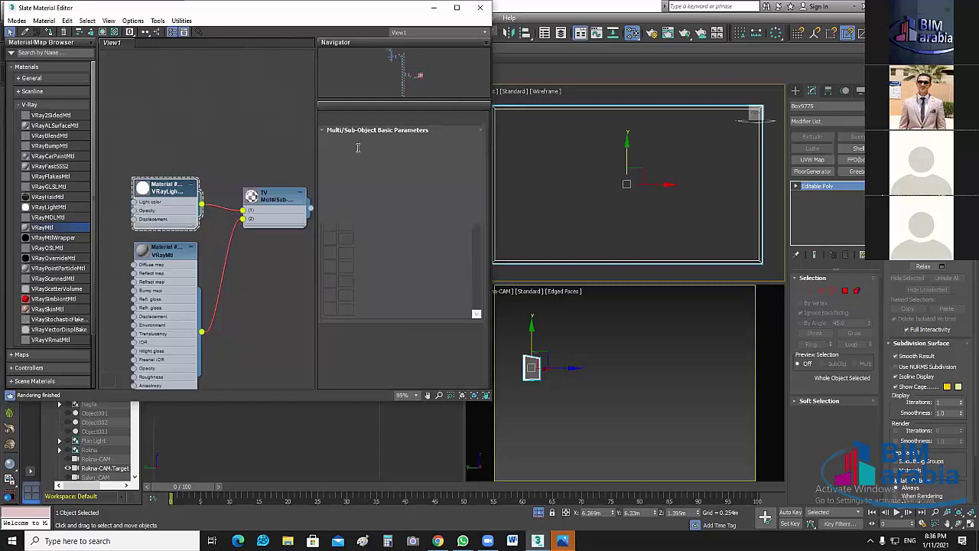
pyautogui.click(157, 253)
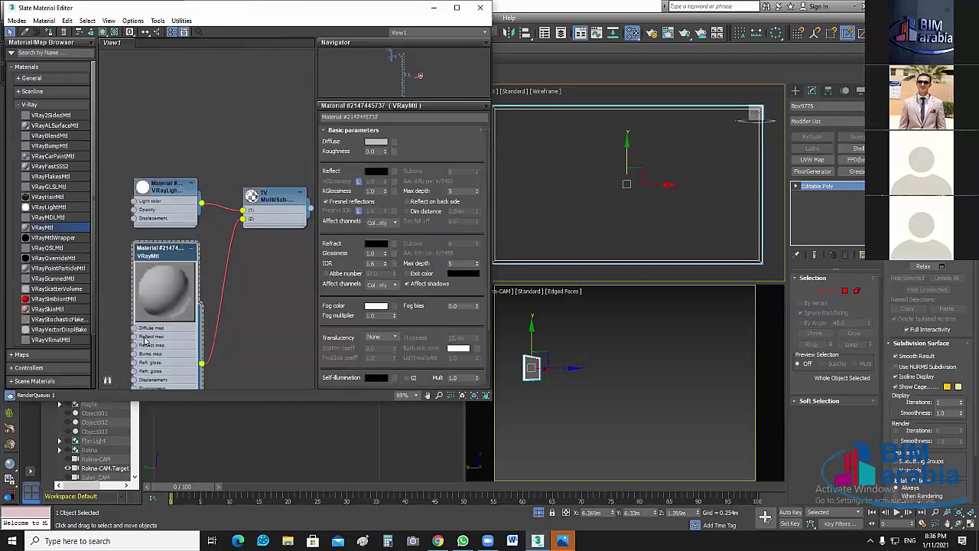
pyautogui.click(193, 248)
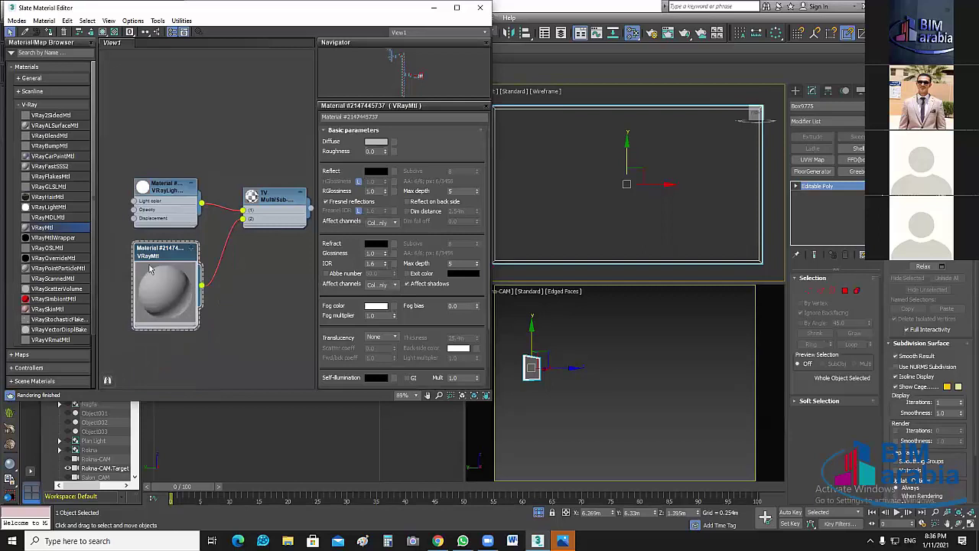
pyautogui.click(413, 117)
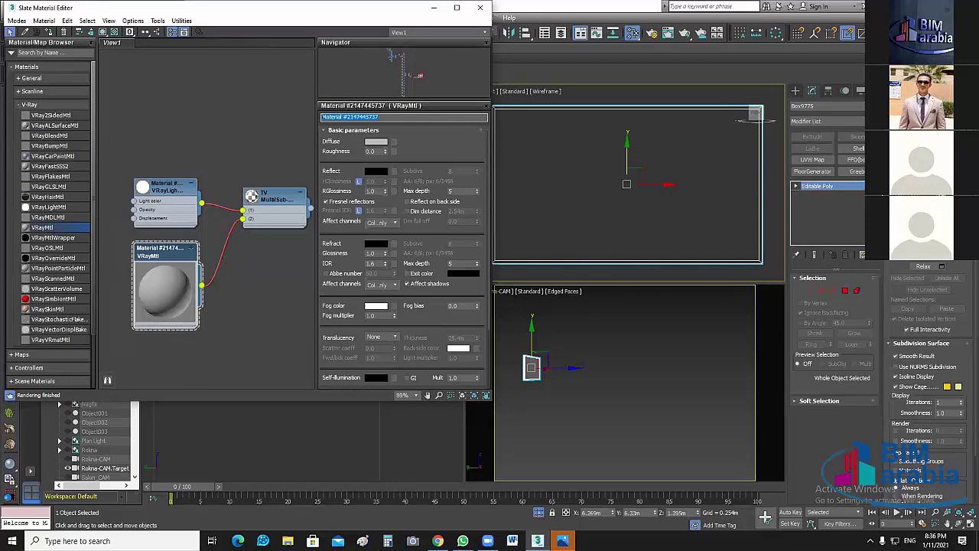
pyautogui.write('BLACK')
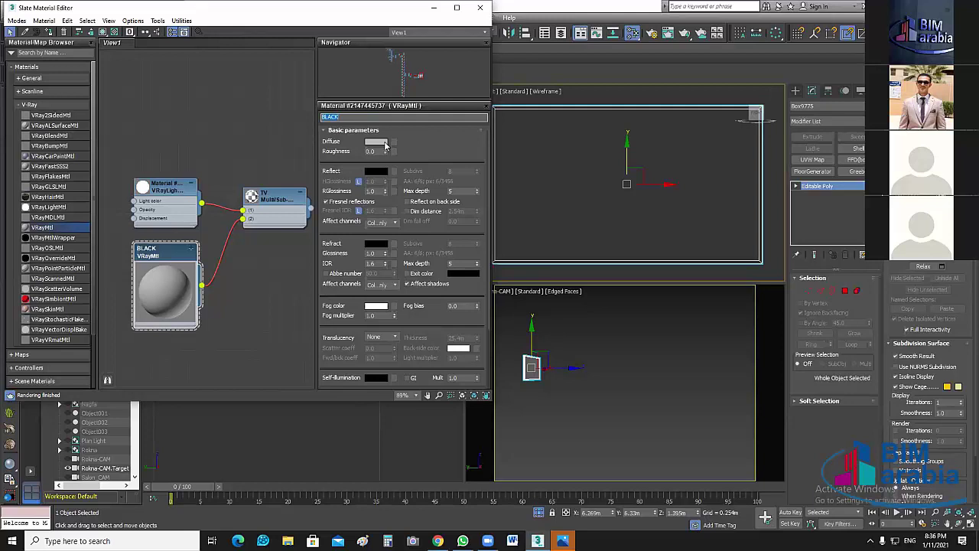
# Give BLACK a black diffuse, dark grey reflection (40) and reflection glossiness 0.9.
pyautogui.click(382, 142)
pyautogui.moveTo(293, 74); pyautogui.dragTo(293, 65)
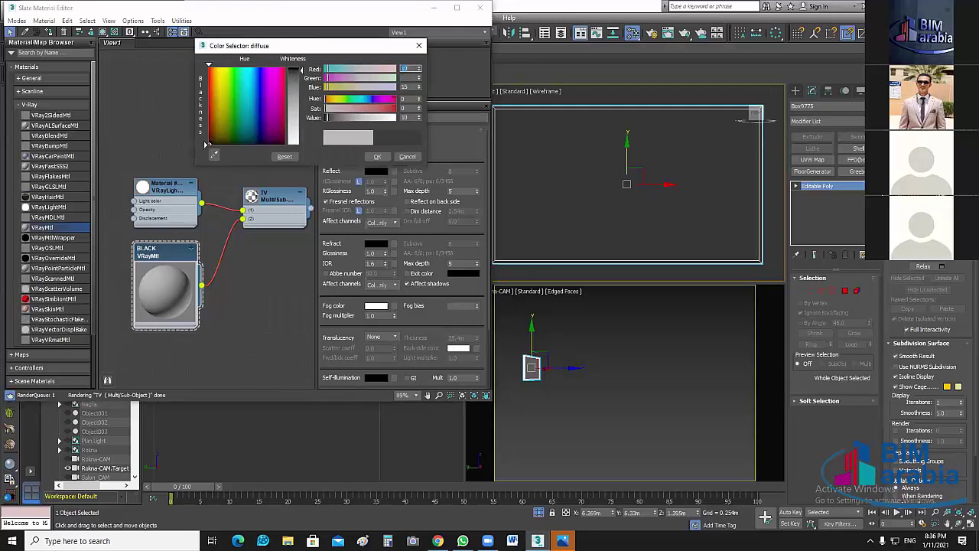
pyautogui.press('Return')
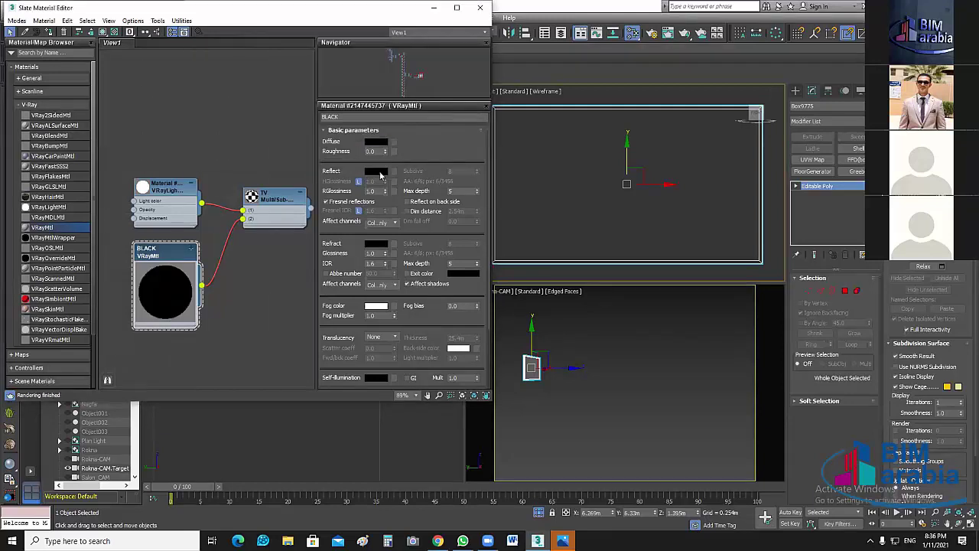
pyautogui.click(375, 170)
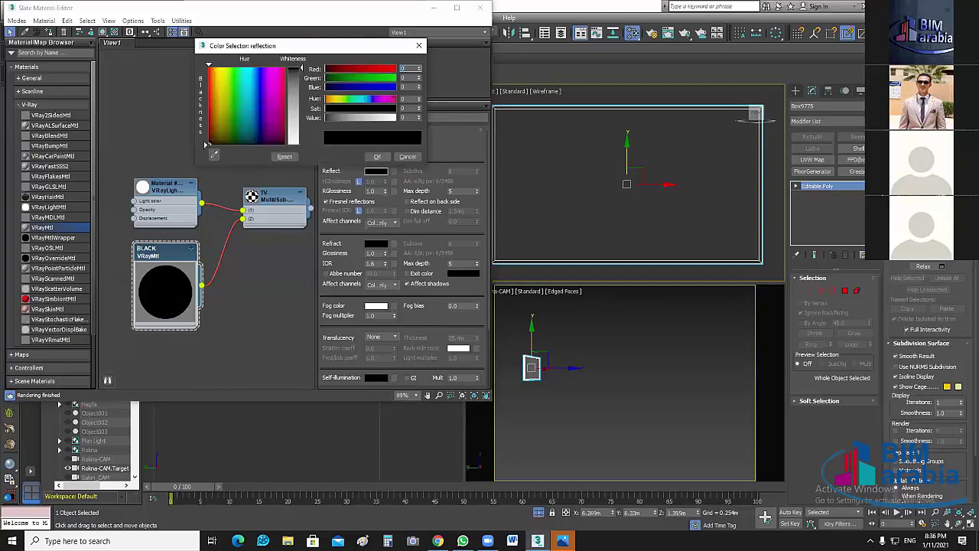
pyautogui.write('40')
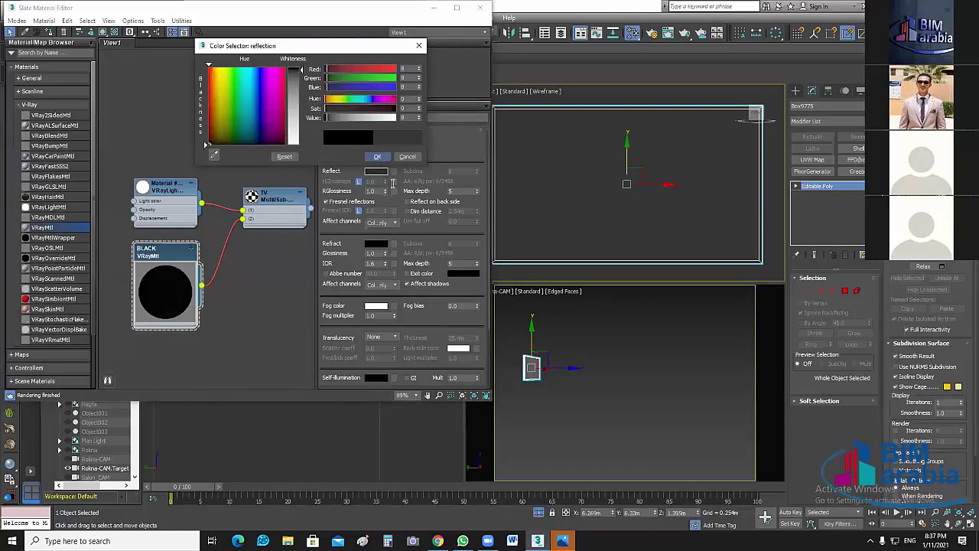
pyautogui.press('Return')
pyautogui.doubleClick(372, 190)
pyautogui.write('0.9')
pyautogui.press('Return')
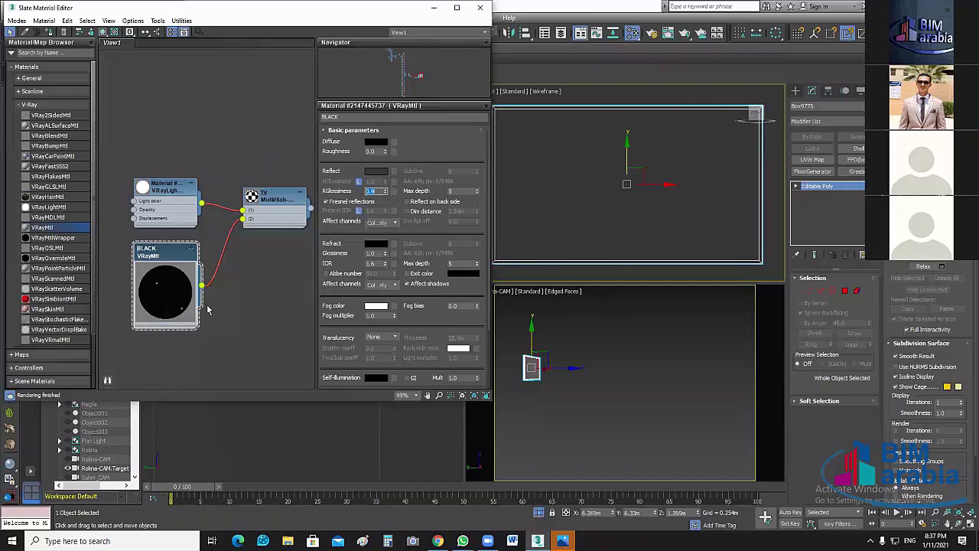
pyautogui.scroll(3, 218, 295)
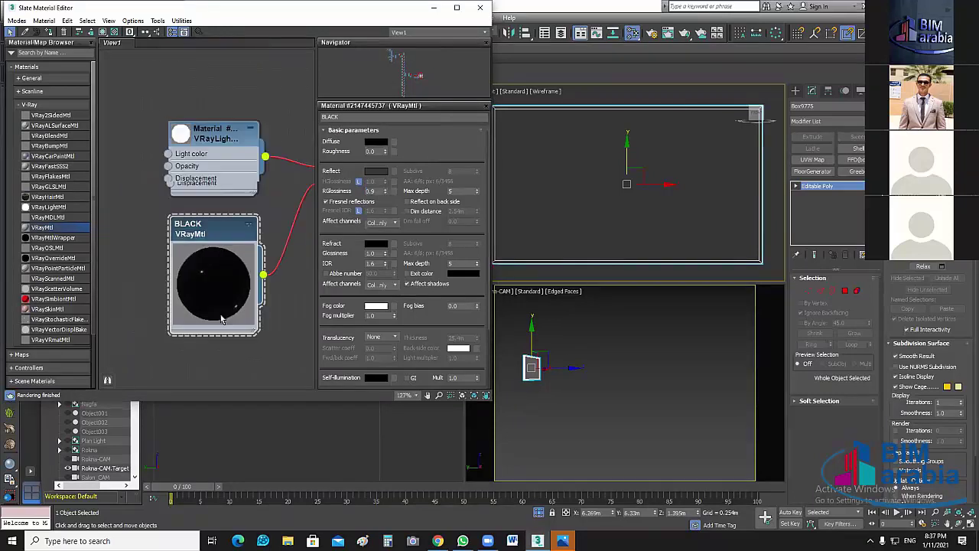
pyautogui.scroll(3, 218, 294)
# Rearrange the material nodes so the TV multi-material and the light material's preview are visible.
pyautogui.moveTo(256, 220); pyautogui.dragTo(255, 270, button='middle')
pyautogui.scroll(-3, 255, 270)
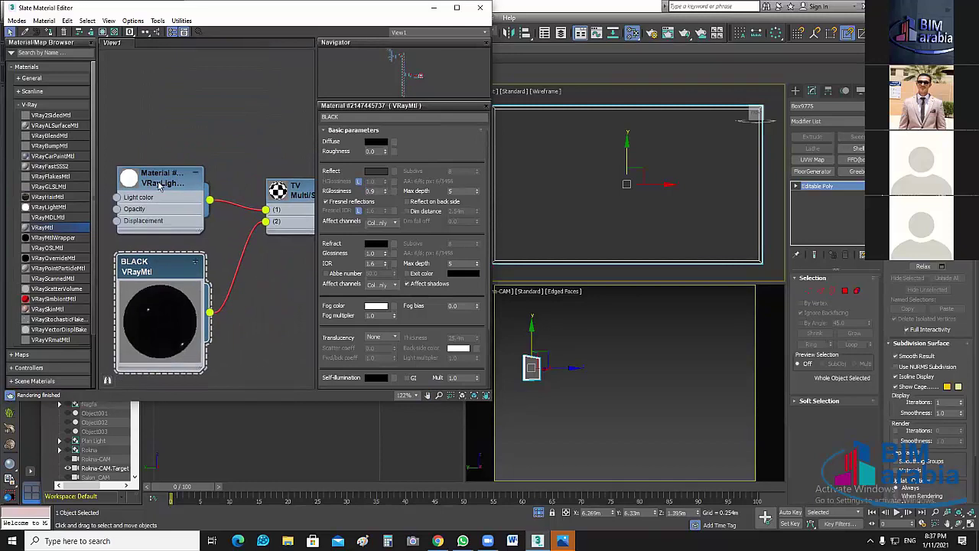
pyautogui.moveTo(259, 294); pyautogui.dragTo(271, 256, button='middle')
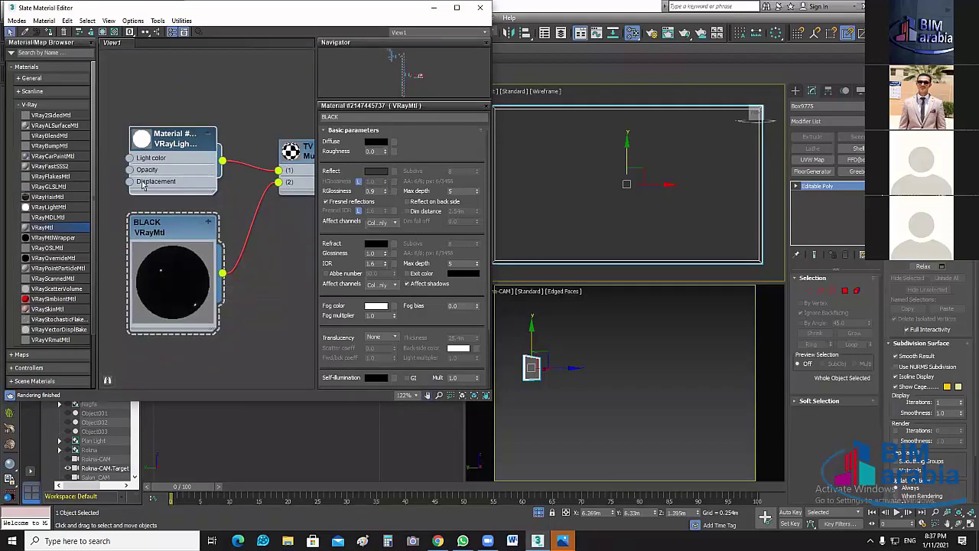
pyautogui.moveTo(143, 185); pyautogui.dragTo(126, 208, button='middle')
pyautogui.doubleClick(158, 169)
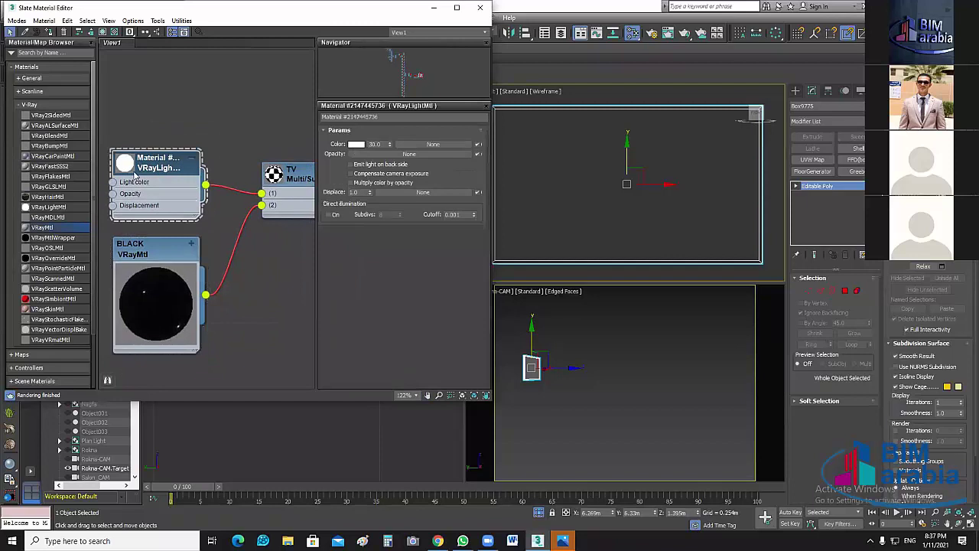
pyautogui.moveTo(166, 91); pyautogui.dragTo(178, 91)
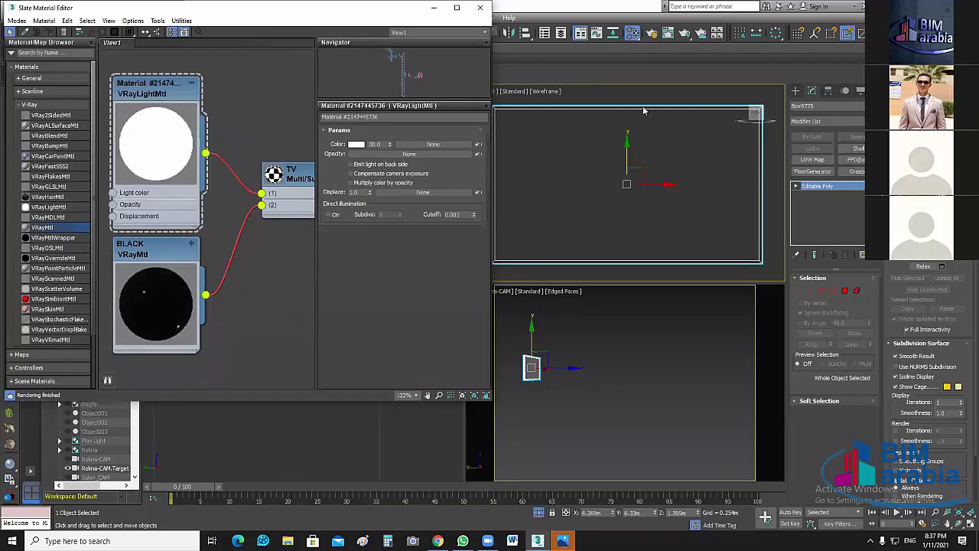
pyautogui.moveTo(297, 181); pyautogui.dragTo(255, 191, button='middle')
# Assign the TV material to the selected box Box9775 and deselect it.
pyautogui.rightClick(254, 192)
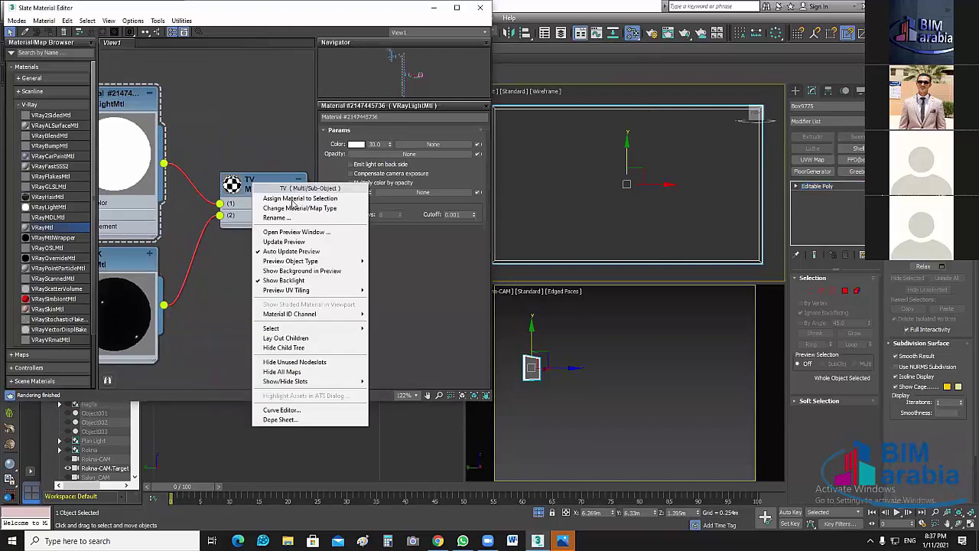
pyautogui.click(295, 198)
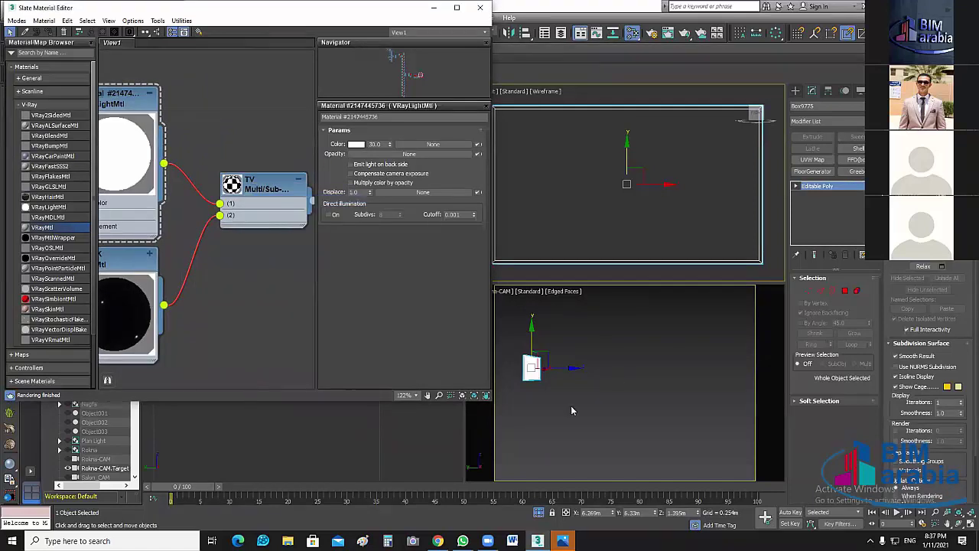
pyautogui.click(553, 395)
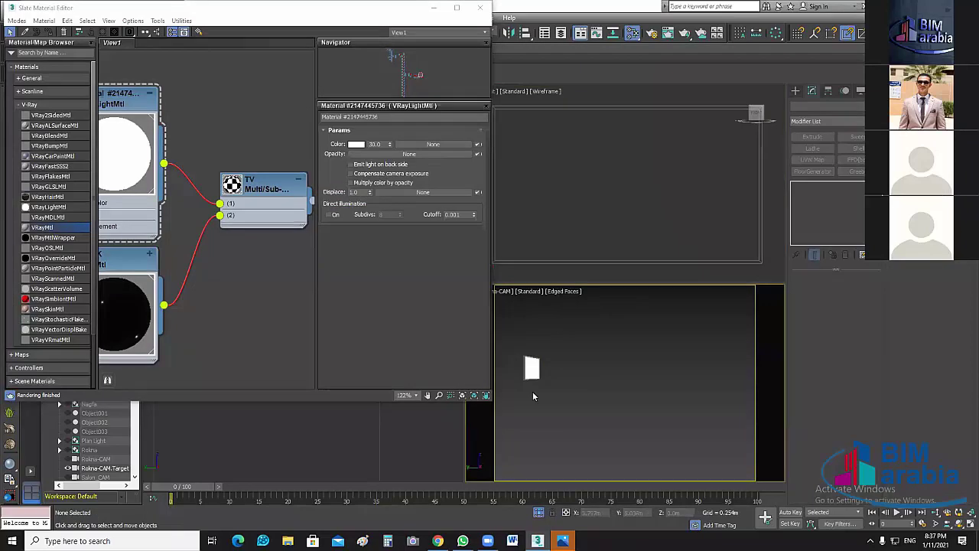
pyautogui.hotkey('alt', 'Tab')
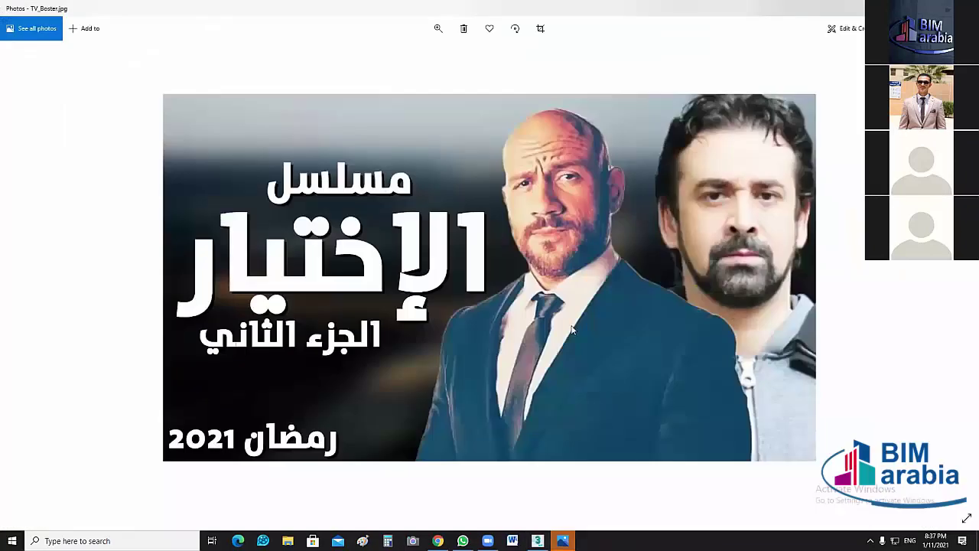
# Close the poster viewer and hide the material editor so the four viewports show.
pyautogui.hotkey('alt', 'F4')
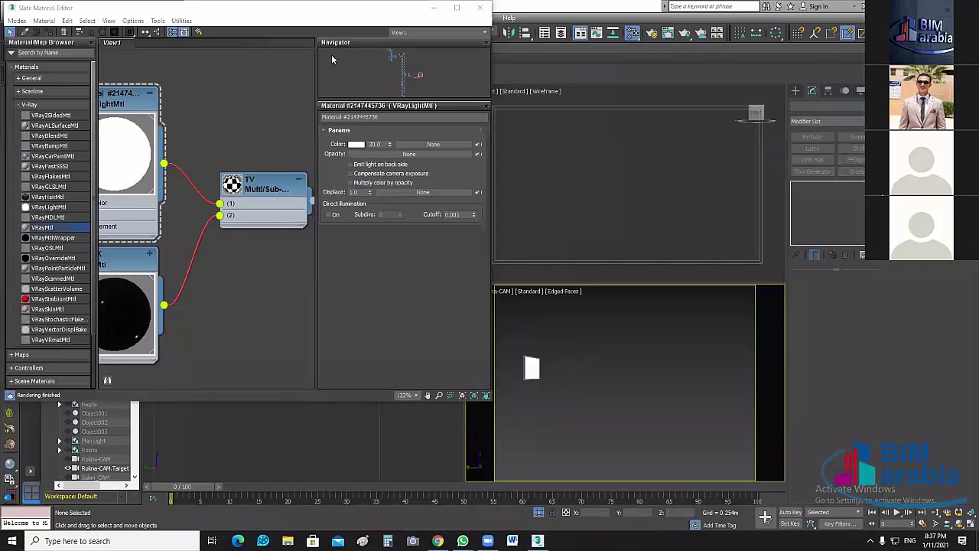
pyautogui.press('m')
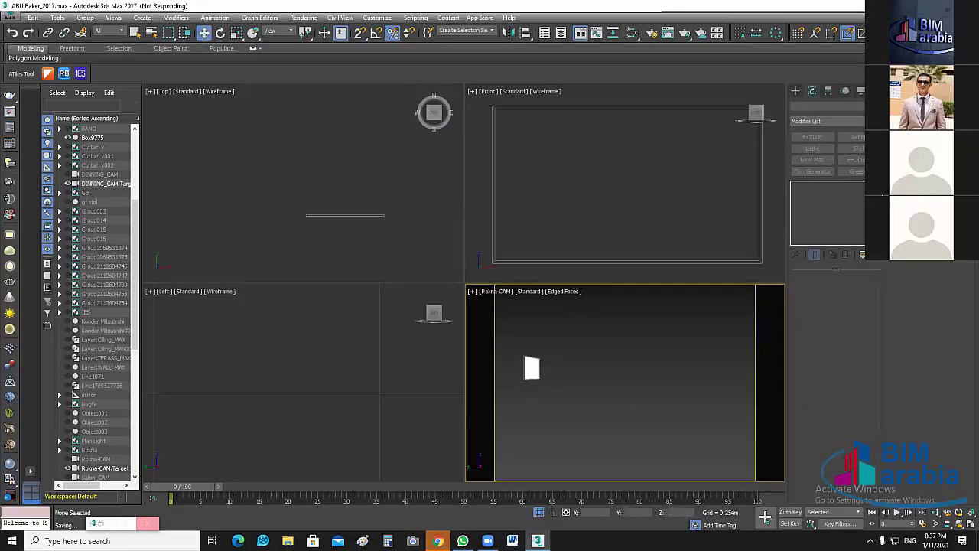
pyautogui.hotkey('alt', 'Tab')
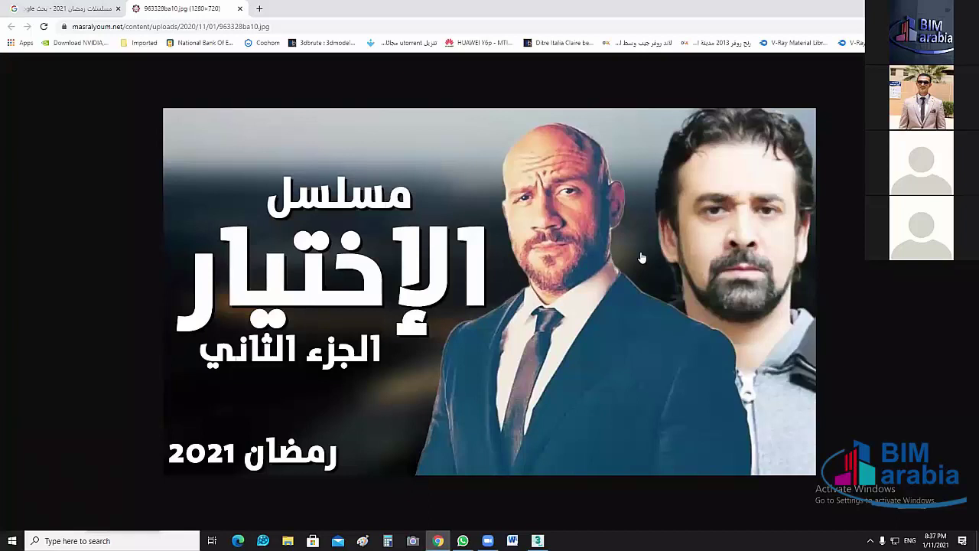
# Close the poster image tab and scroll through the Ramadan 2021 series image results.
pyautogui.hotkey('ctrl', 'w')
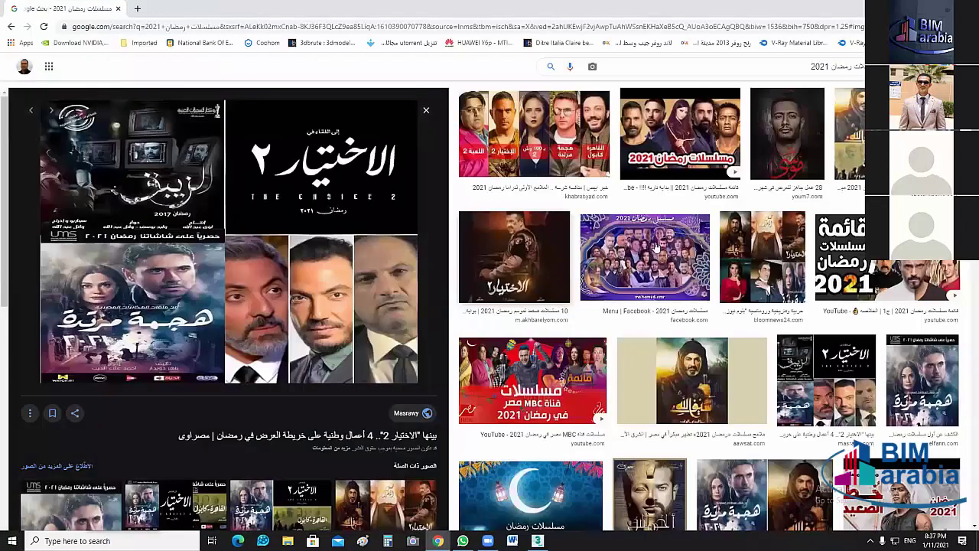
pyautogui.scroll(-4, 229, 306)
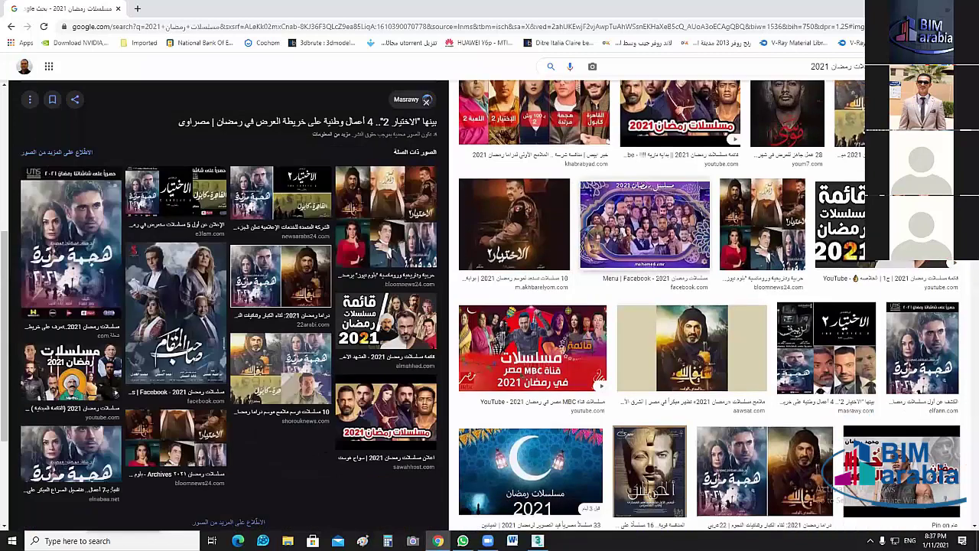
pyautogui.scroll(-3, 705, 245)
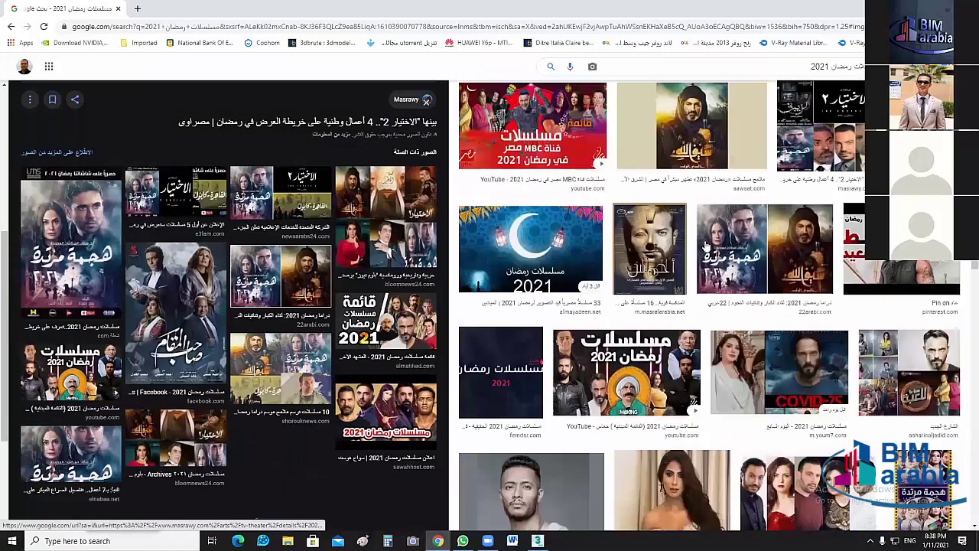
pyautogui.scroll(-5, 705, 306)
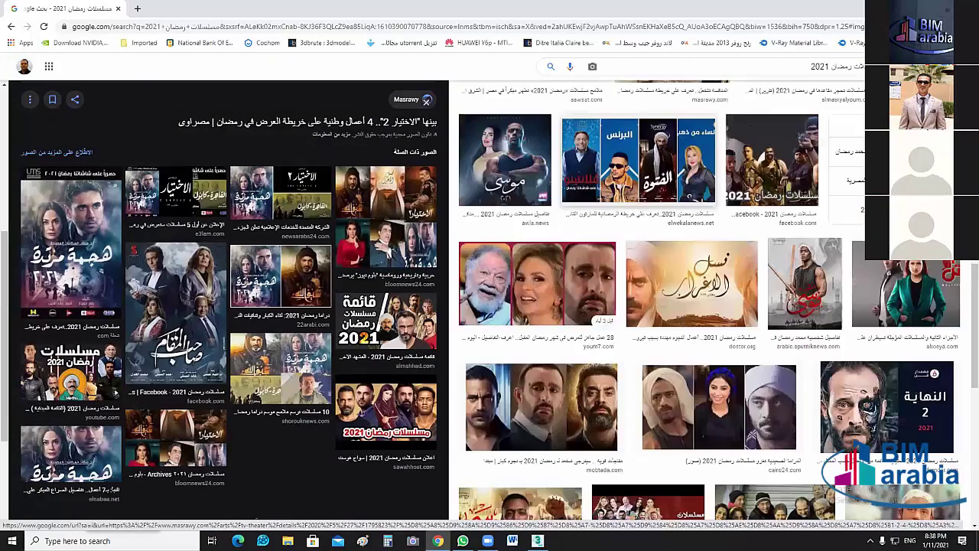
pyautogui.scroll(-5, 645, 376)
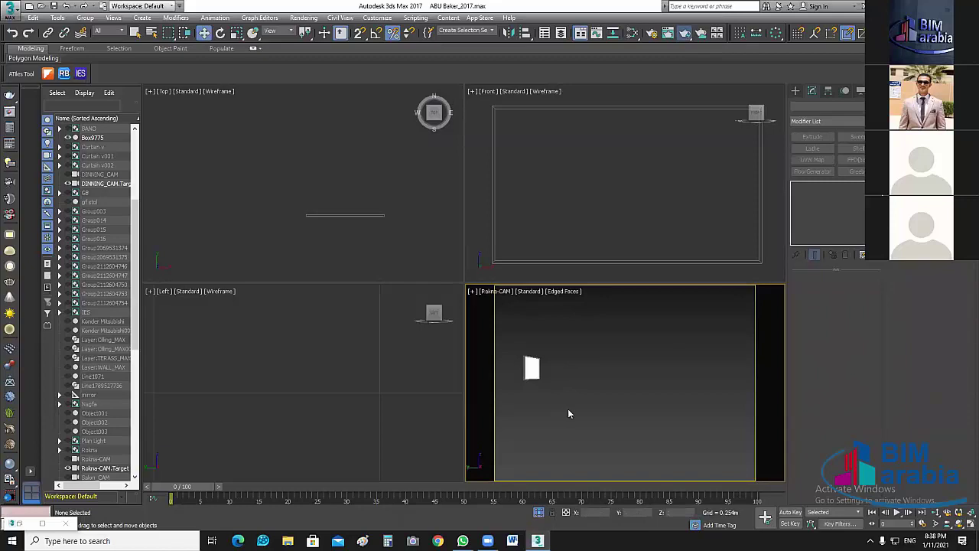
# Render the camera view (Shift+Q), note the white TV box, then restore the Slate editor.
pyautogui.hotkey('shift', 'q')
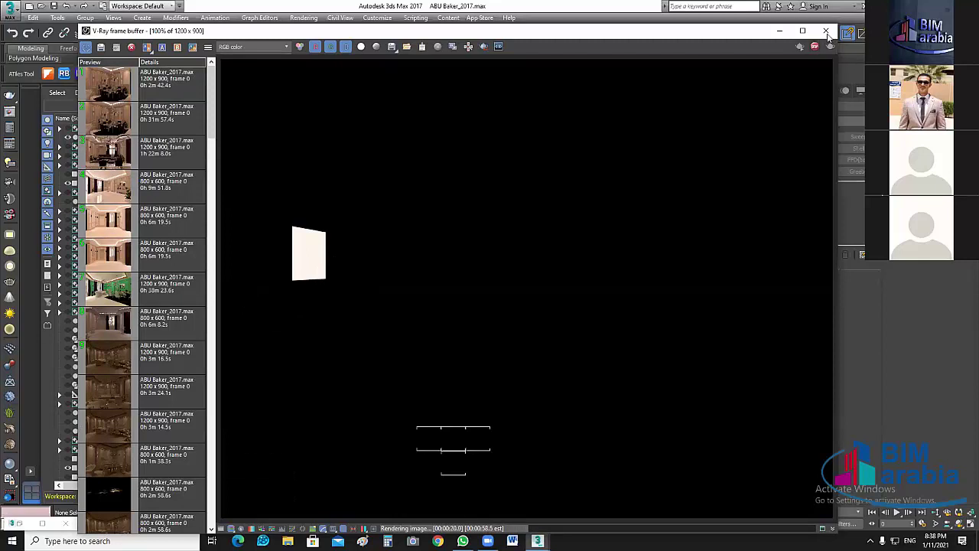
pyautogui.click(828, 35)
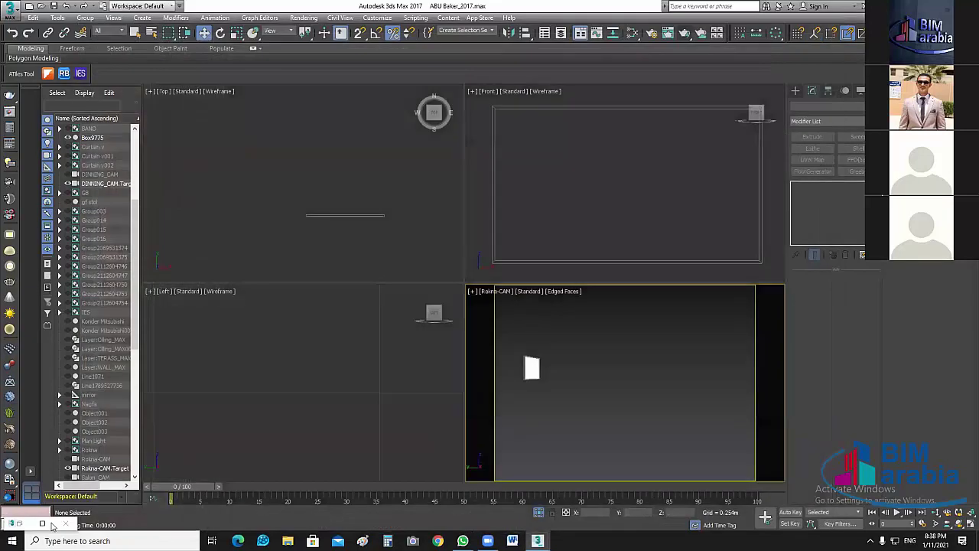
pyautogui.click(50, 524)
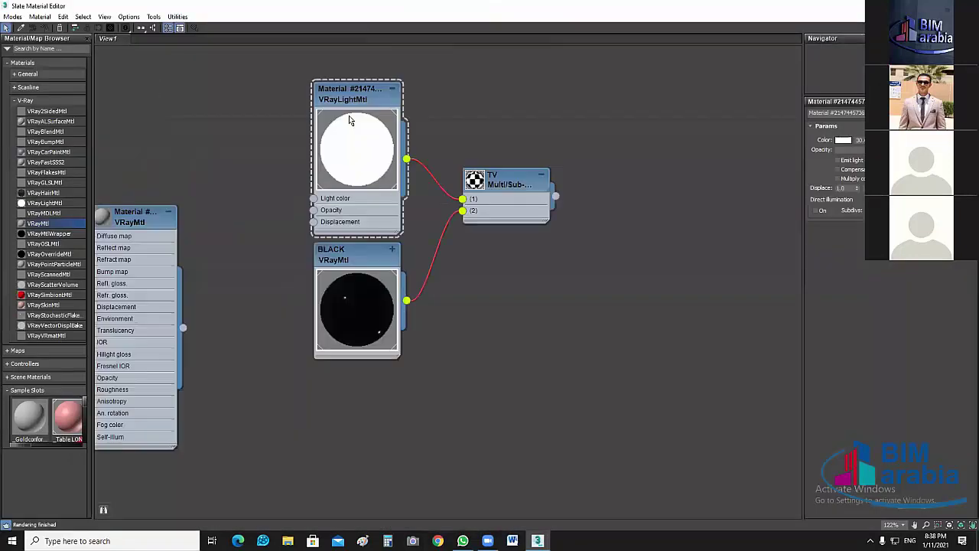
# Drive the VRayLightMtl's Light color with a Bitmap of Desktop\BIM ARABIA PROGECT\TV_Boster.jpg.
pyautogui.click(349, 119)
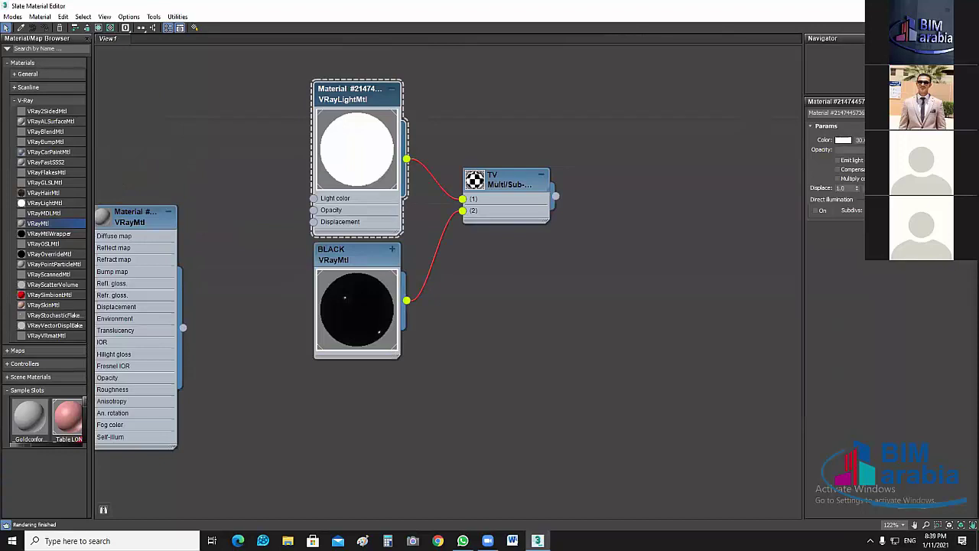
pyautogui.moveTo(555, 196); pyautogui.dragTo(365, 123)
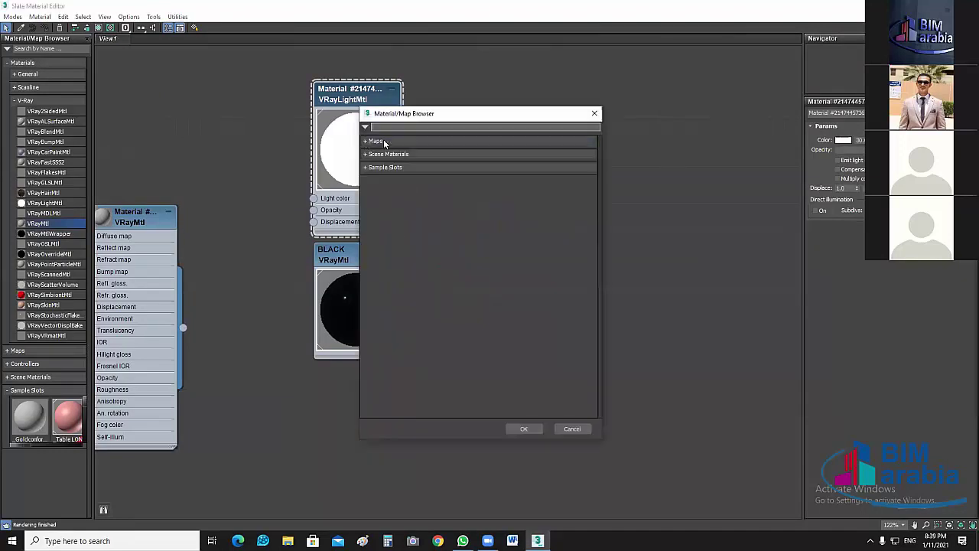
pyautogui.click(370, 141)
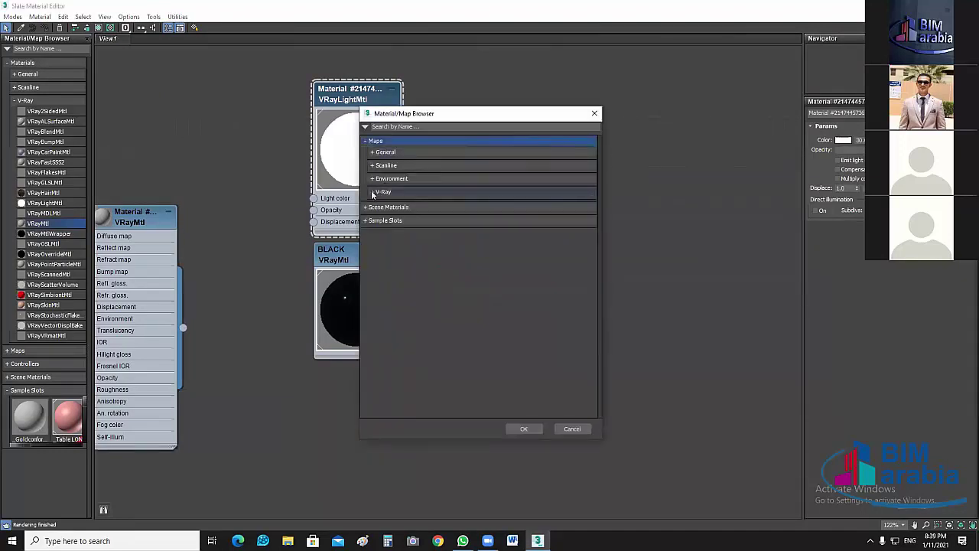
pyautogui.click(374, 153)
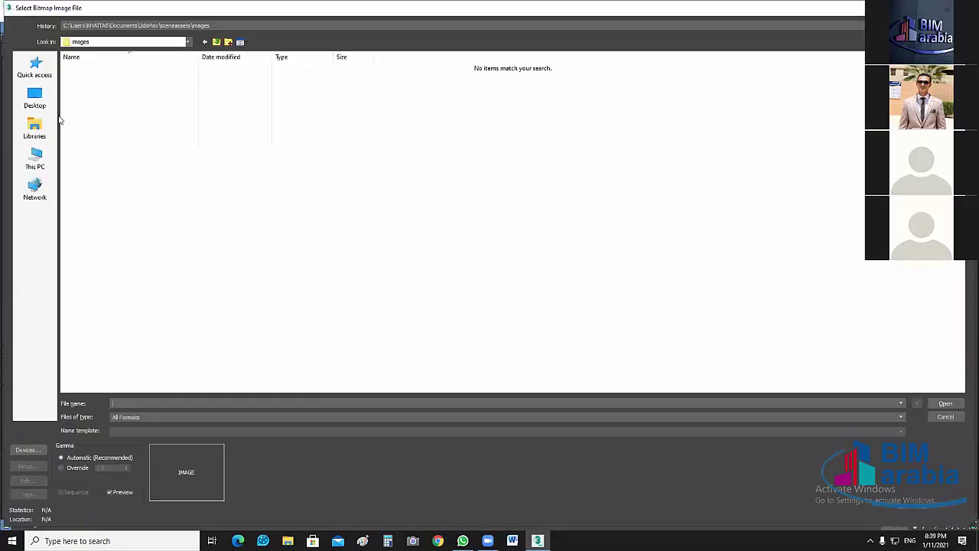
pyautogui.click(38, 95)
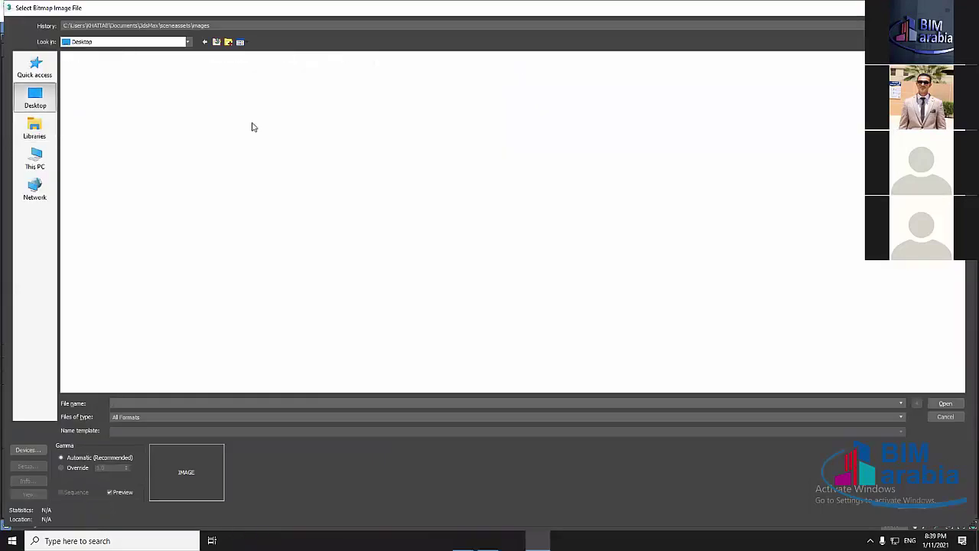
pyautogui.doubleClick(269, 76)
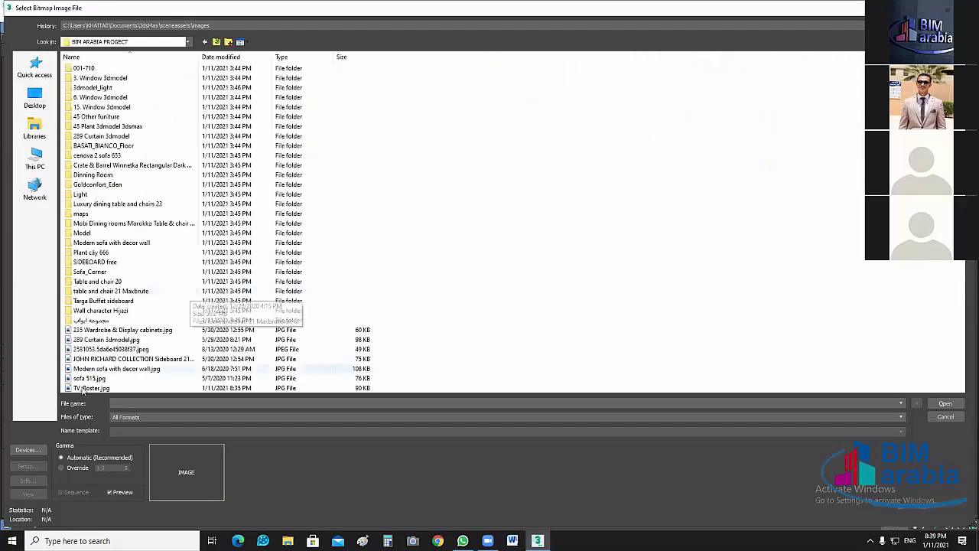
pyautogui.click(84, 388)
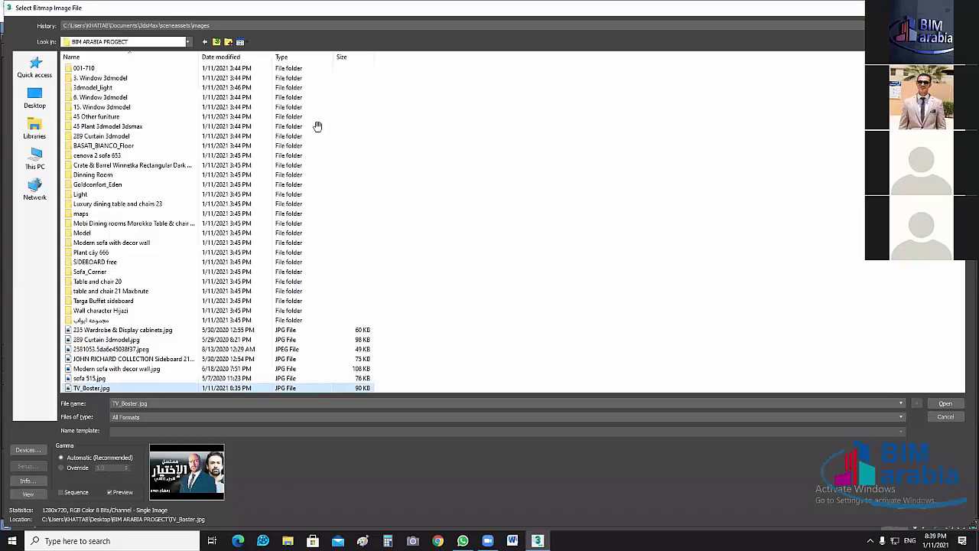
pyautogui.press('Return')
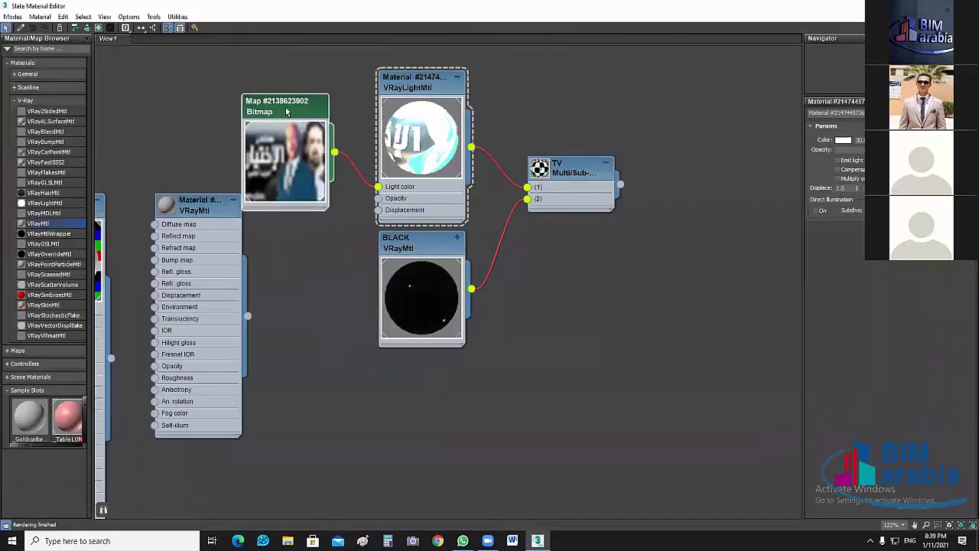
pyautogui.moveTo(287, 111); pyautogui.dragTo(286, 85)
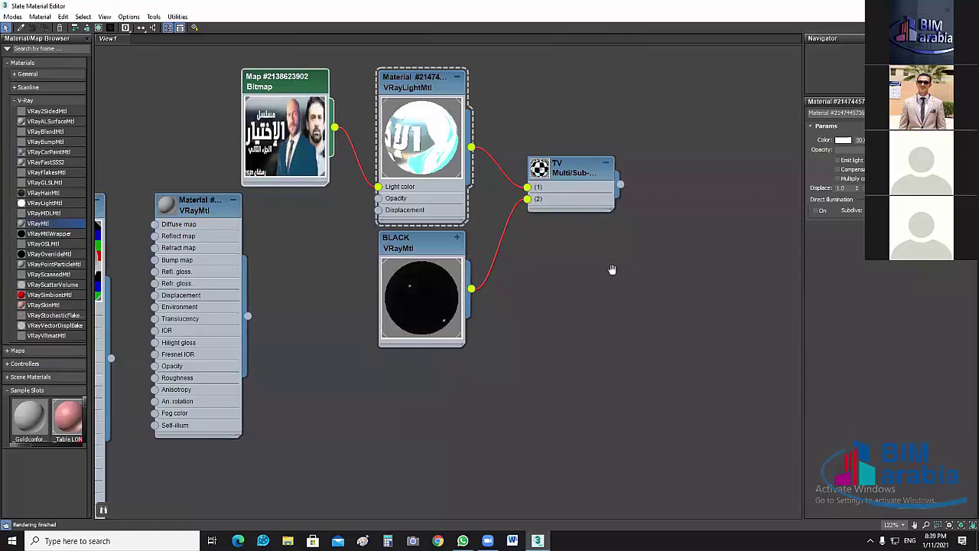
pyautogui.moveTo(612, 269); pyautogui.dragTo(569, 275, button='middle')
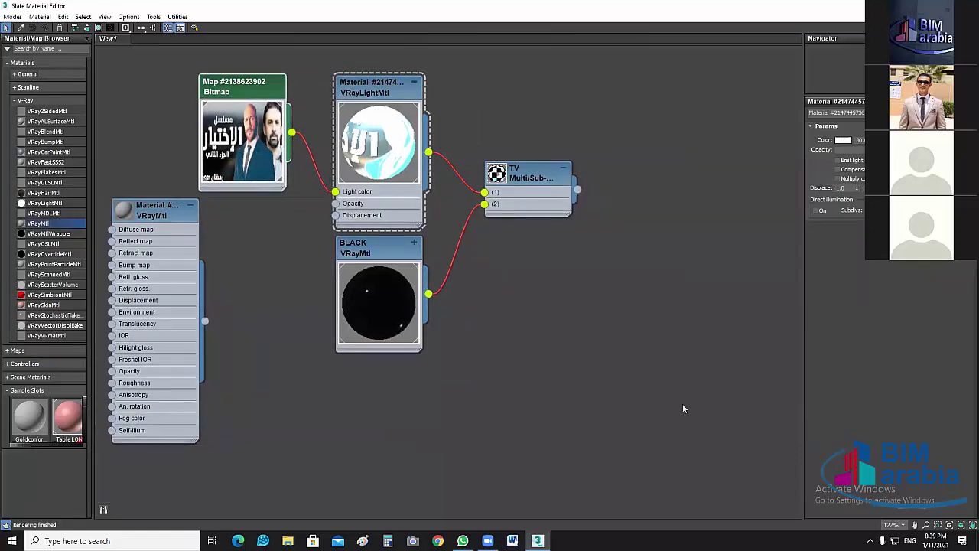
pyautogui.press('m')
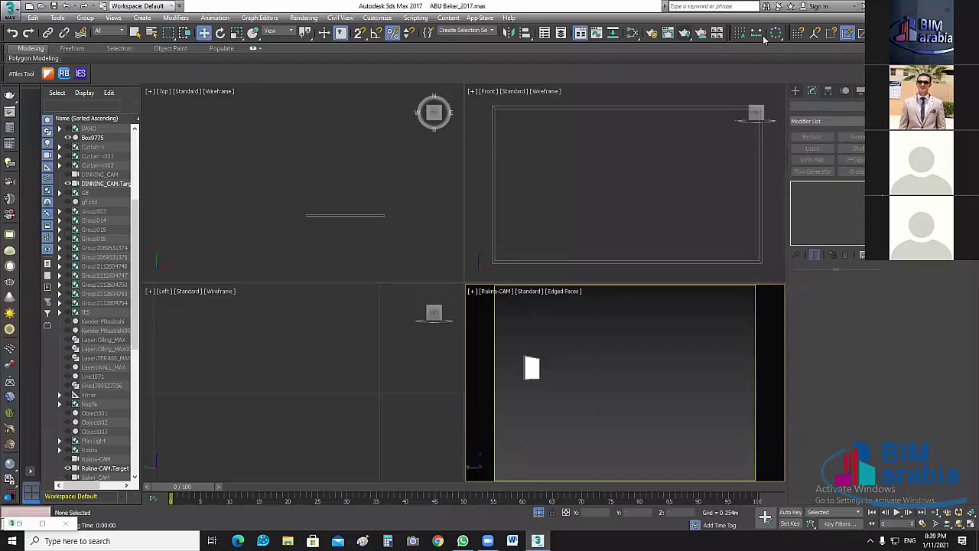
pyautogui.click(687, 34)
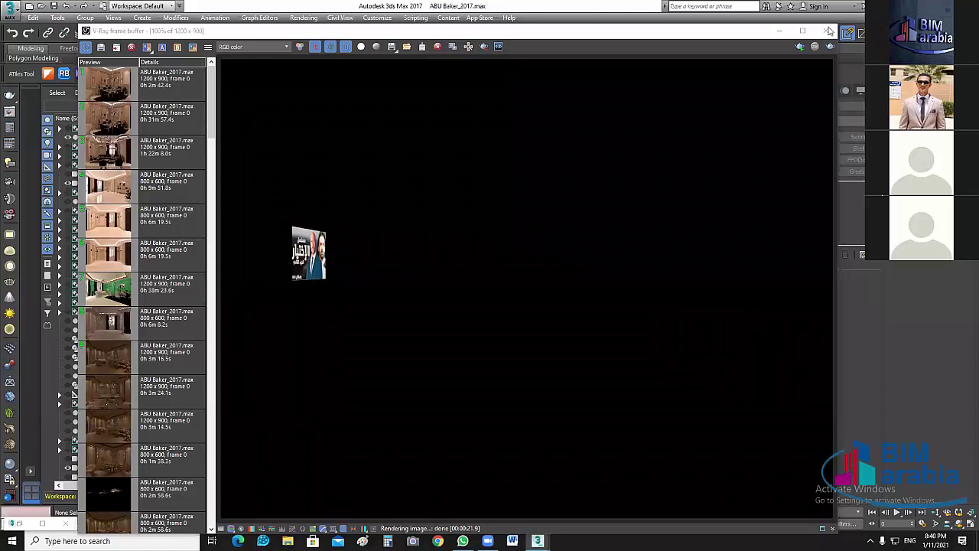
pyautogui.press('Escape')
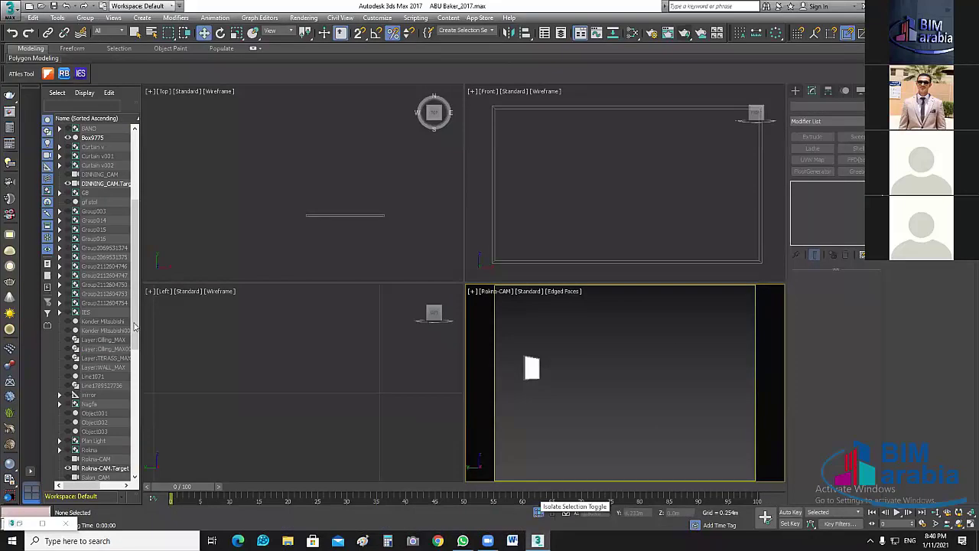
# Unhide spotlight groups SP through SP020, deselect them and launch Render Production.
pyautogui.scroll(-10, 139, 423)
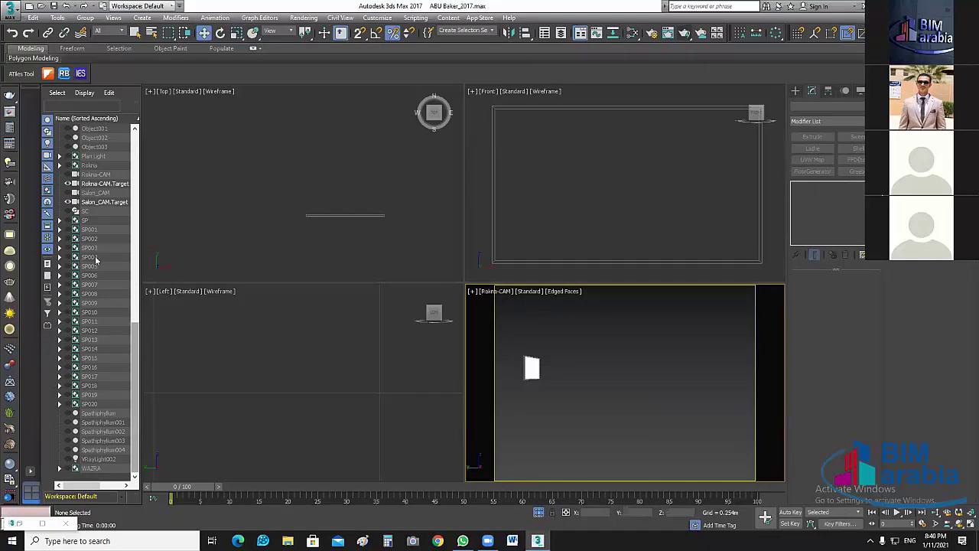
pyautogui.click(90, 221)
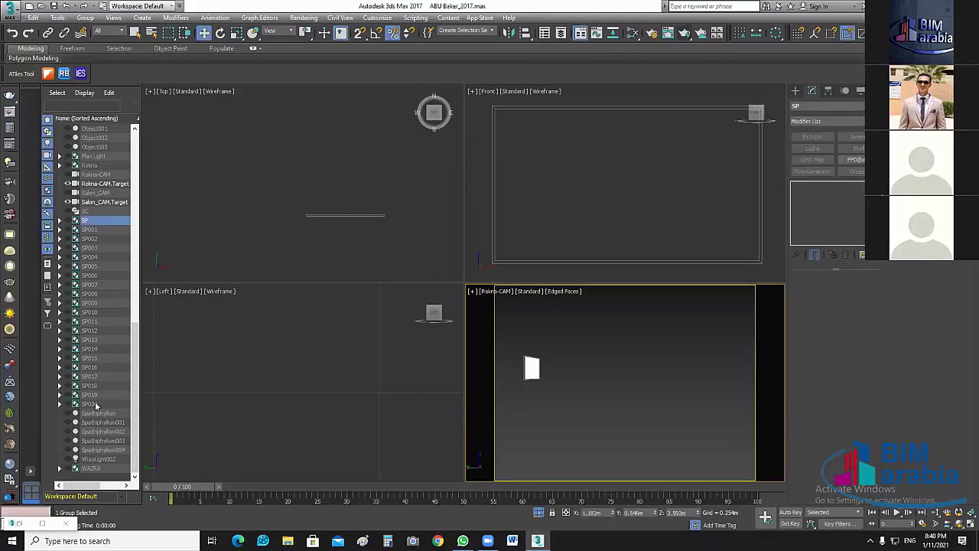
pyautogui.keyDown('shift'); pyautogui.click(90, 404); pyautogui.keyUp('shift')
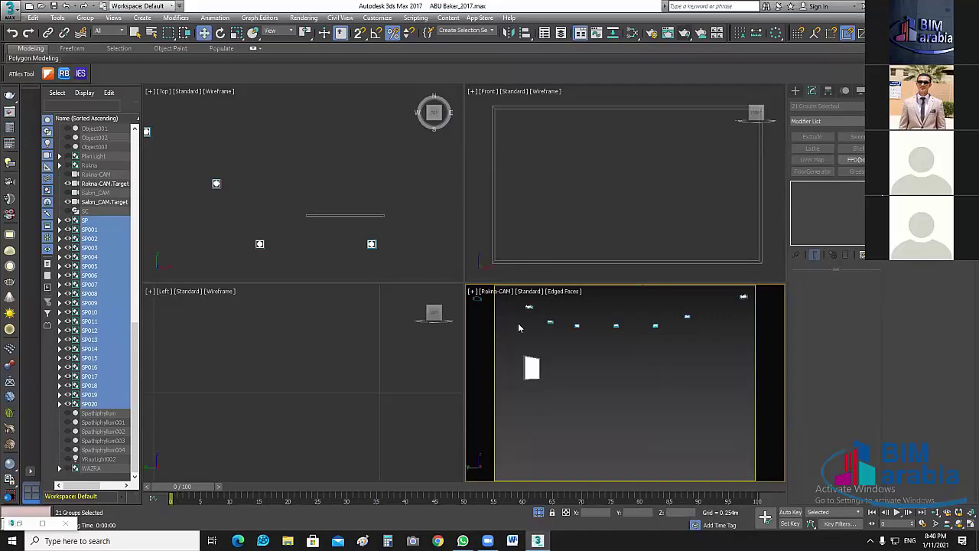
pyautogui.click(598, 334)
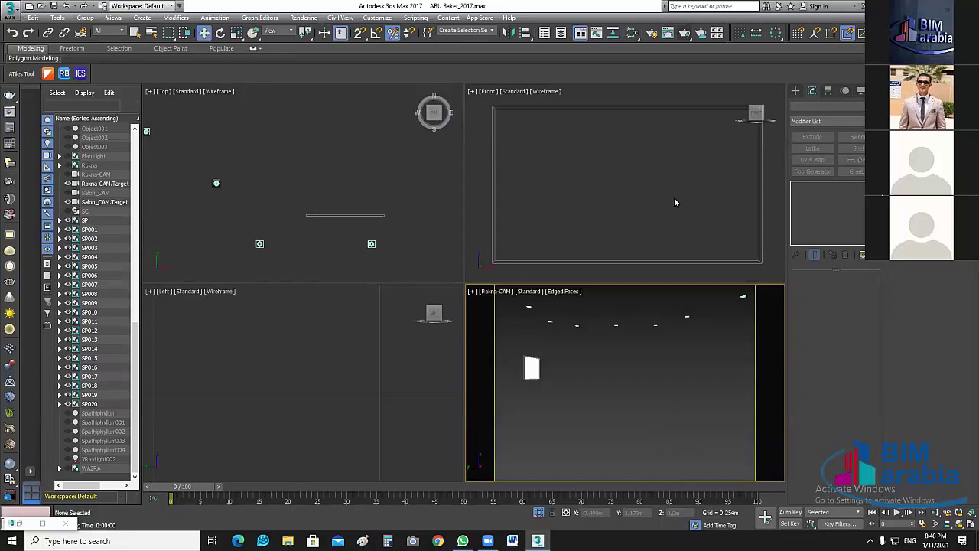
pyautogui.click(679, 38)
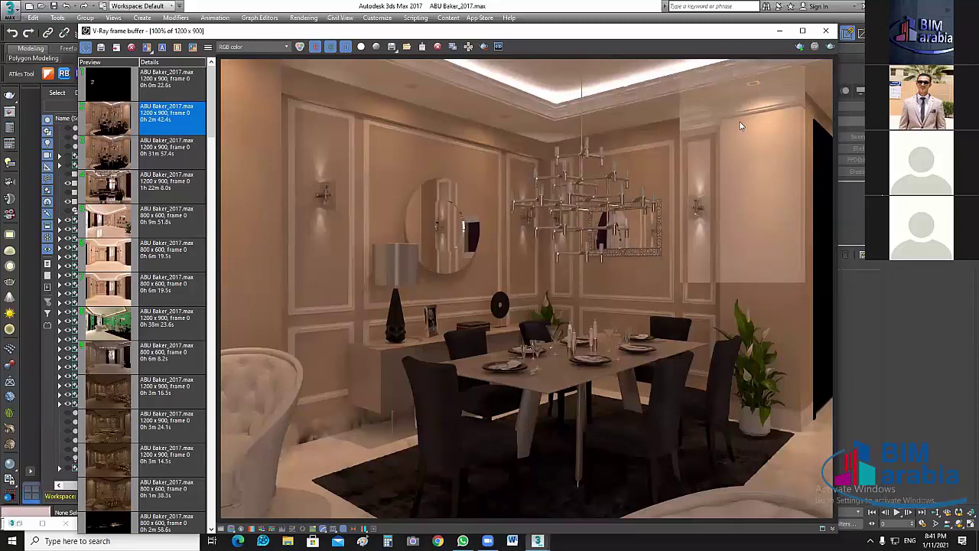
# Zoom the V-Ray frame buffer to 800% on a ceiling light disc.
pyautogui.scroll(3, 746, 84)
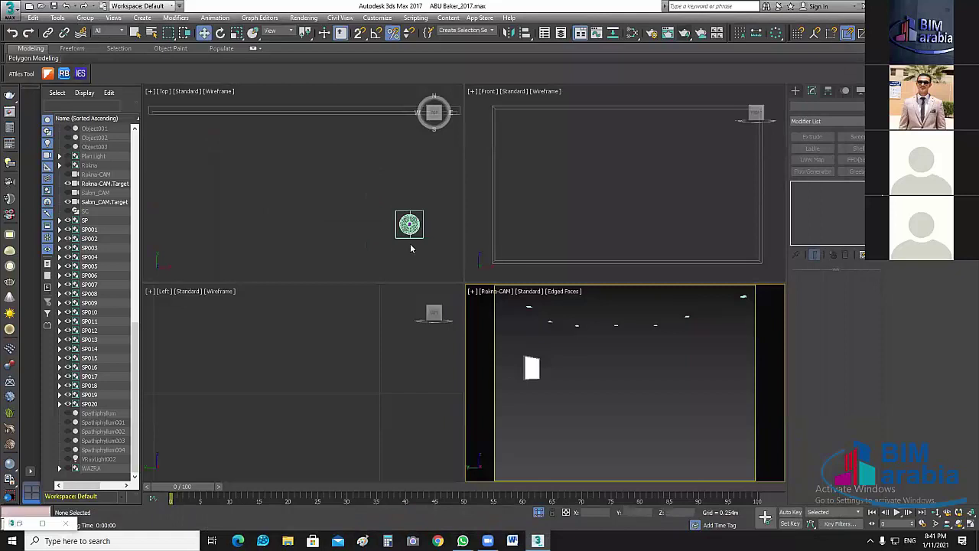
# Focus the top view on the ceiling lights with the Box9775 enclosure hidden.
pyautogui.moveTo(406, 244); pyautogui.dragTo(373, 237)
pyautogui.click(375, 225)
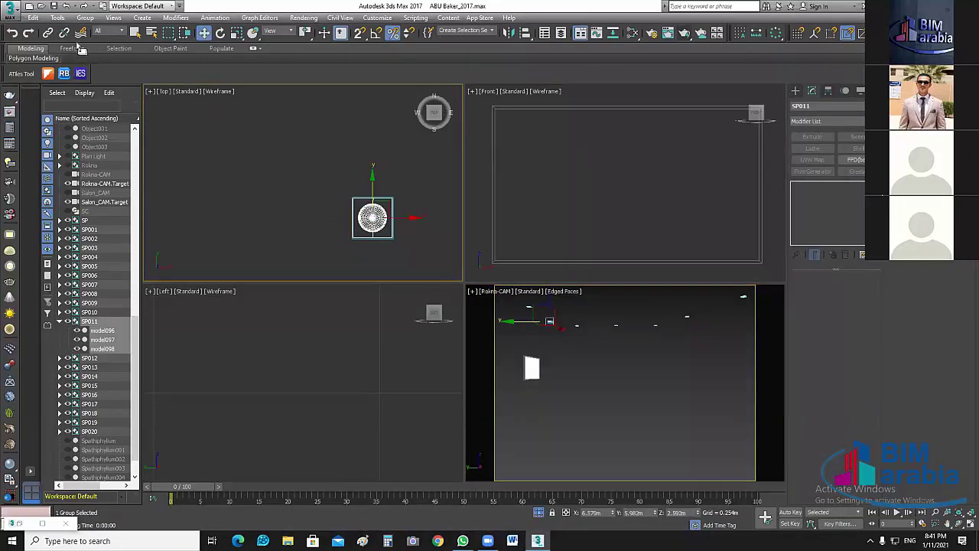
pyautogui.scroll(5, 330, 174)
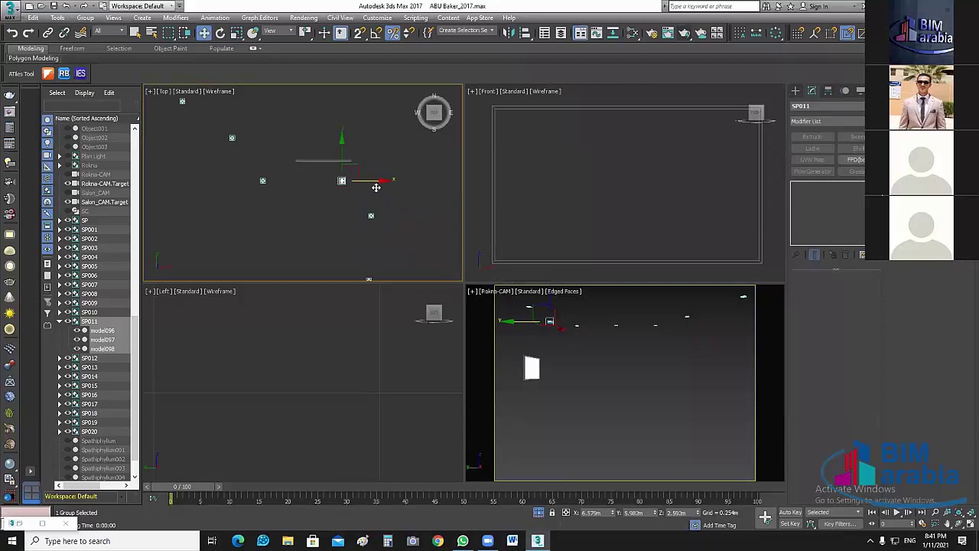
pyautogui.scroll(-3, 409, 213)
pyautogui.click(371, 191)
pyautogui.scroll(3, 367, 188)
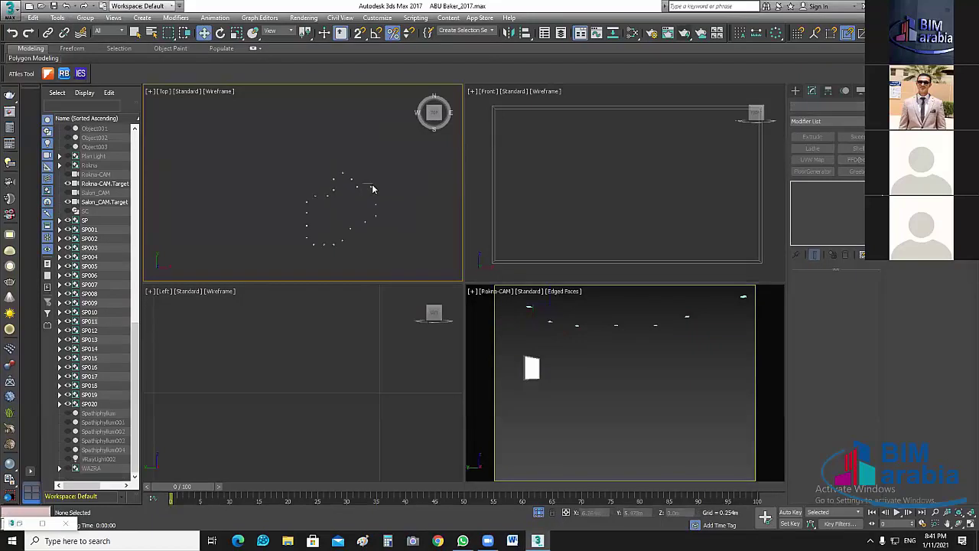
pyautogui.hotkey('ctrl', 'z')
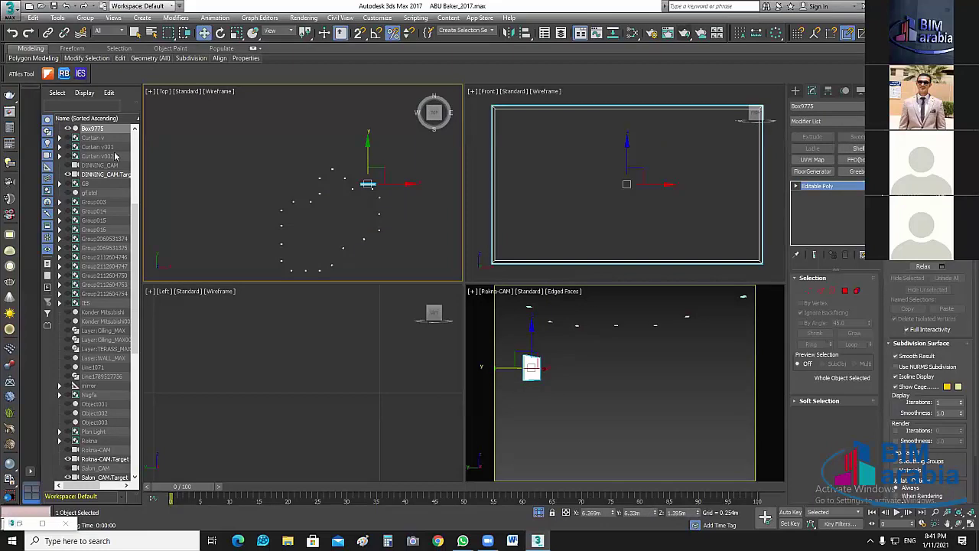
pyautogui.hotkey('ctrl', 'z')
# Select all the ceiling spotlight groups, run a menu command on them, then deselect.
pyautogui.moveTo(402, 142); pyautogui.dragTo(252, 279)
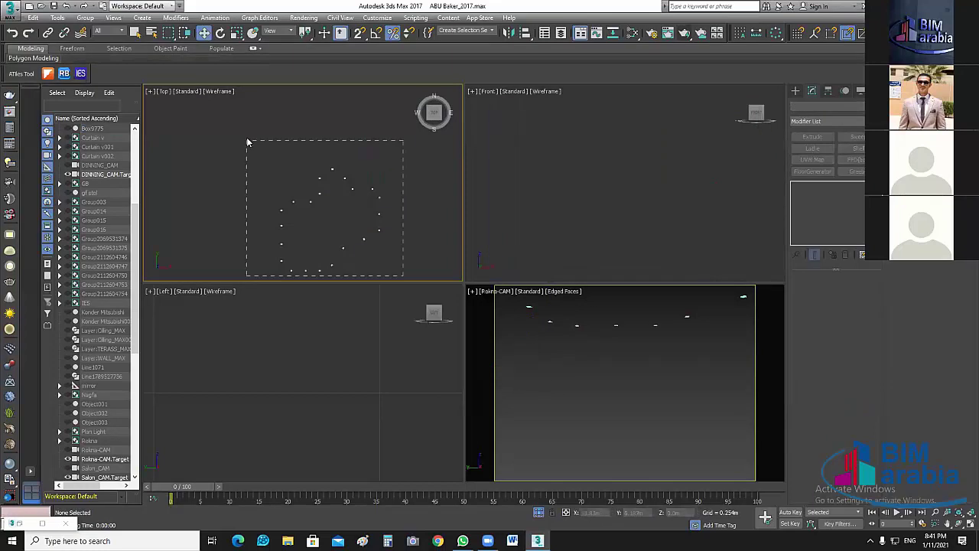
pyautogui.click(85, 17)
pyautogui.click(96, 81)
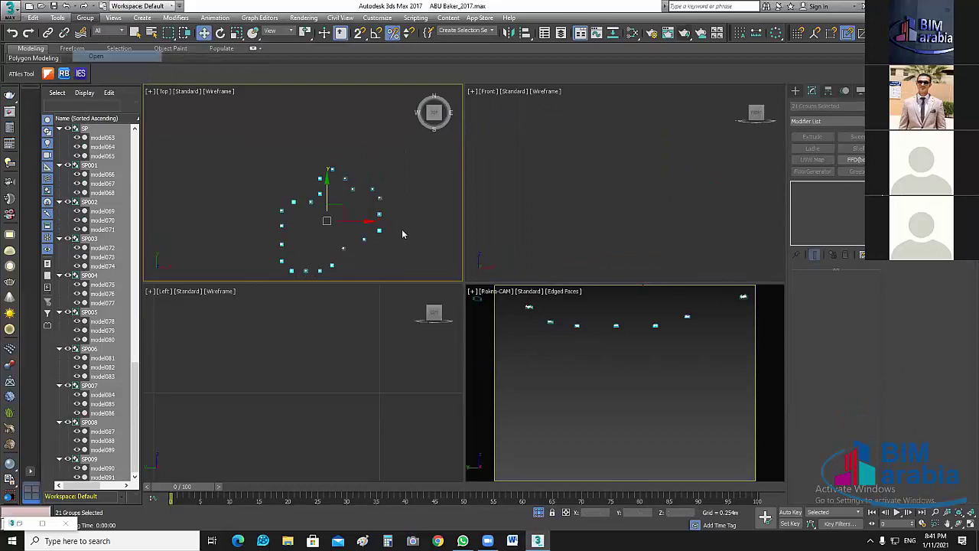
pyautogui.click(387, 243)
pyautogui.scroll(8, 364, 214)
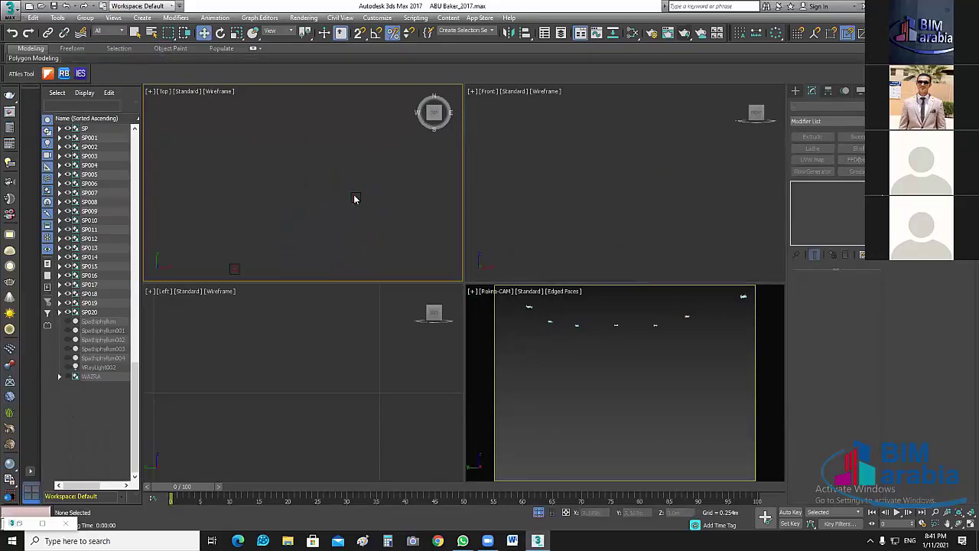
pyautogui.scroll(3, 389, 176)
pyautogui.scroll(3, 384, 201)
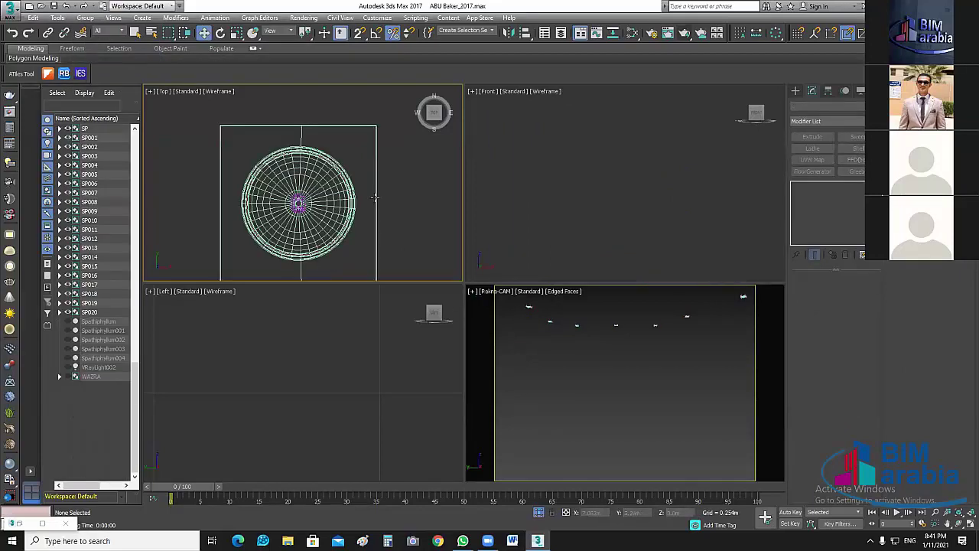
# Inspect SP006's parts model081–model083, identifying model081 as the cylinder disc.
pyautogui.click(376, 201)
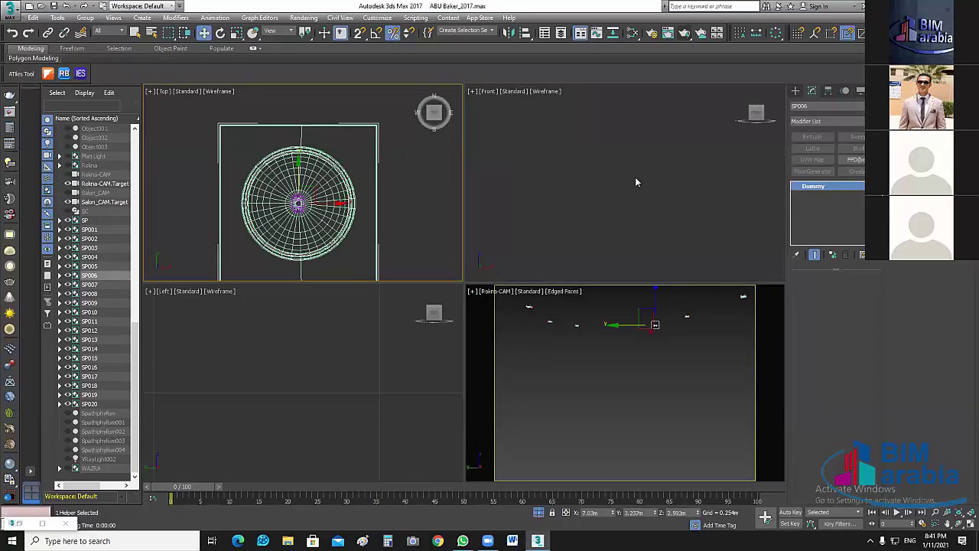
pyautogui.click(59, 275)
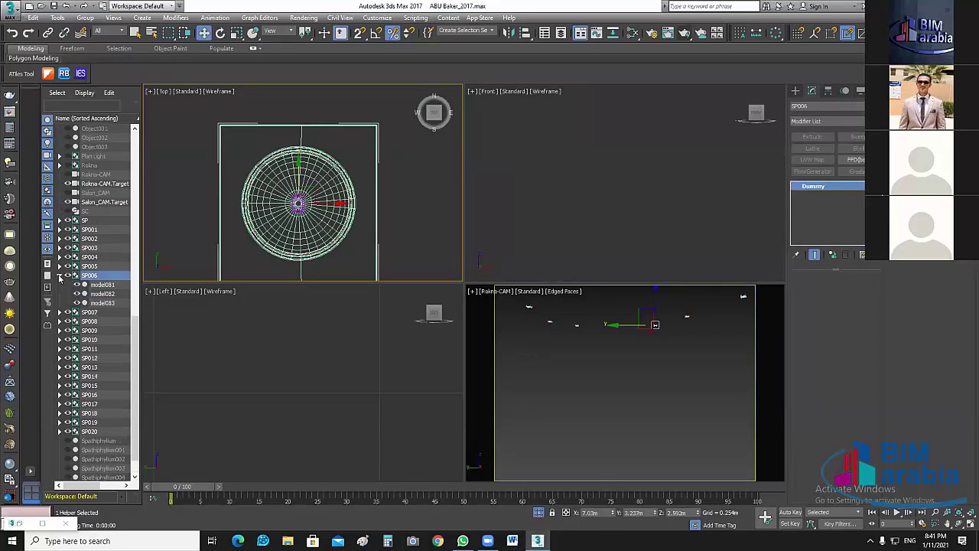
pyautogui.click(96, 285)
pyautogui.click(98, 294)
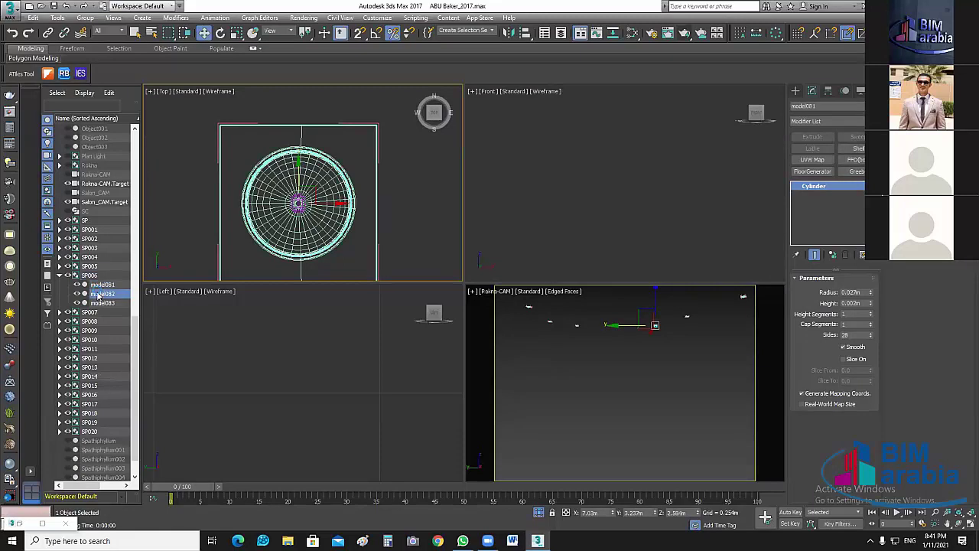
pyautogui.click(99, 303)
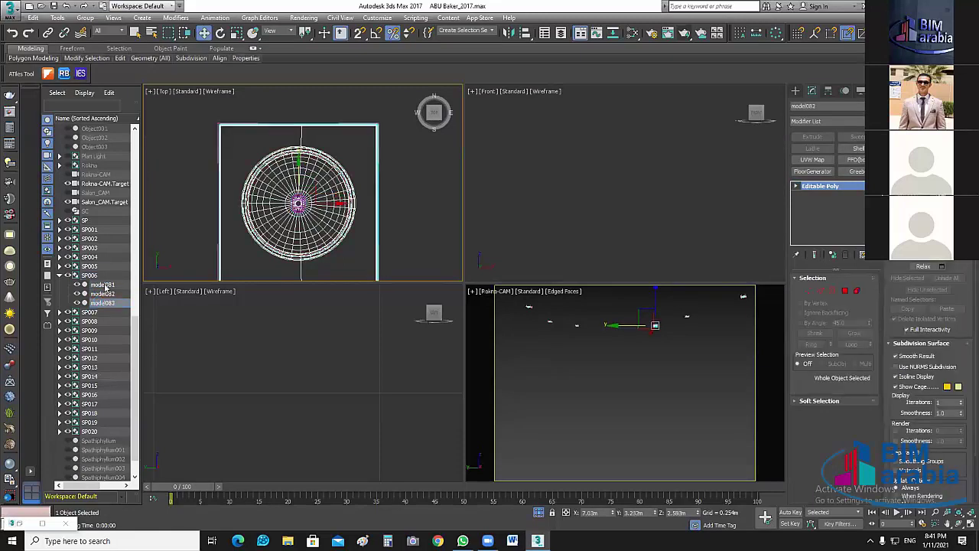
pyautogui.click(104, 286)
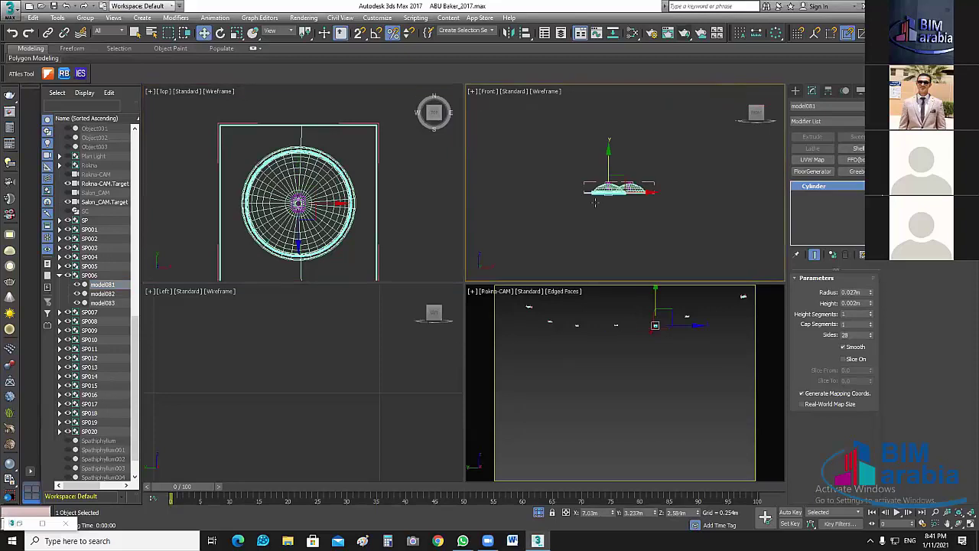
pyautogui.scroll(-5, 665, 207)
pyautogui.scroll(-3, 678, 219)
pyautogui.scroll(-2, 678, 219)
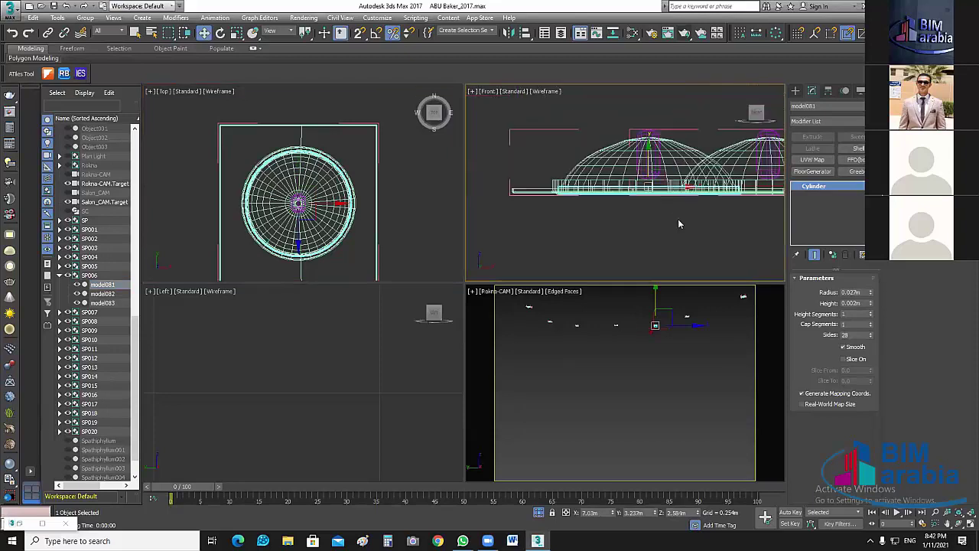
pyautogui.click(78, 303)
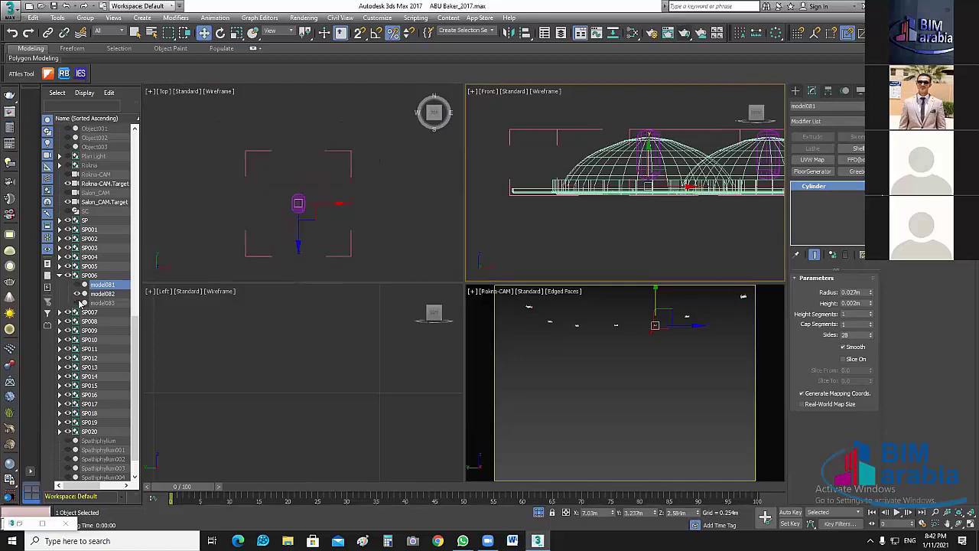
pyautogui.click(78, 303)
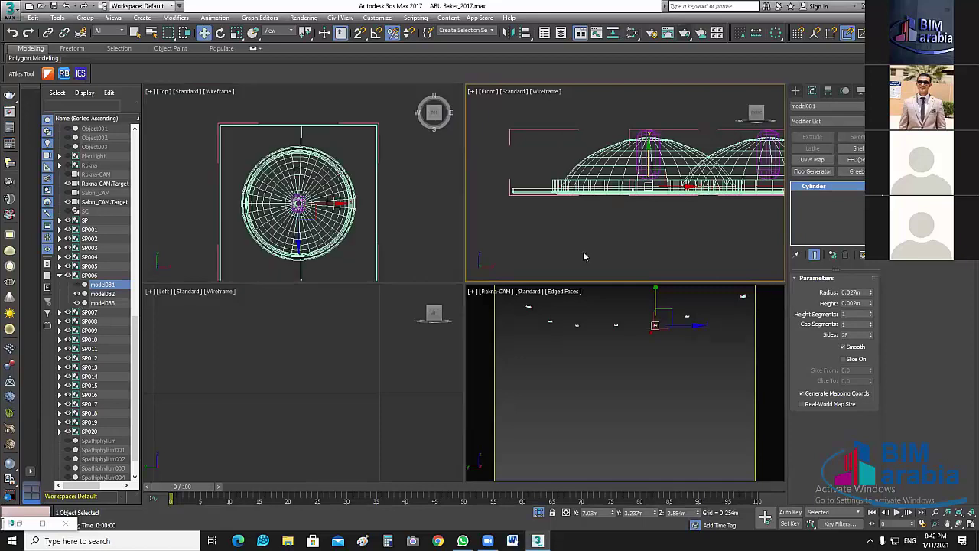
# Switch the camera view to Perspective, zoom in and select the SP005 spotlight's thin disc.
pyautogui.moveTo(613, 243); pyautogui.dragTo(599, 243, button='middle')
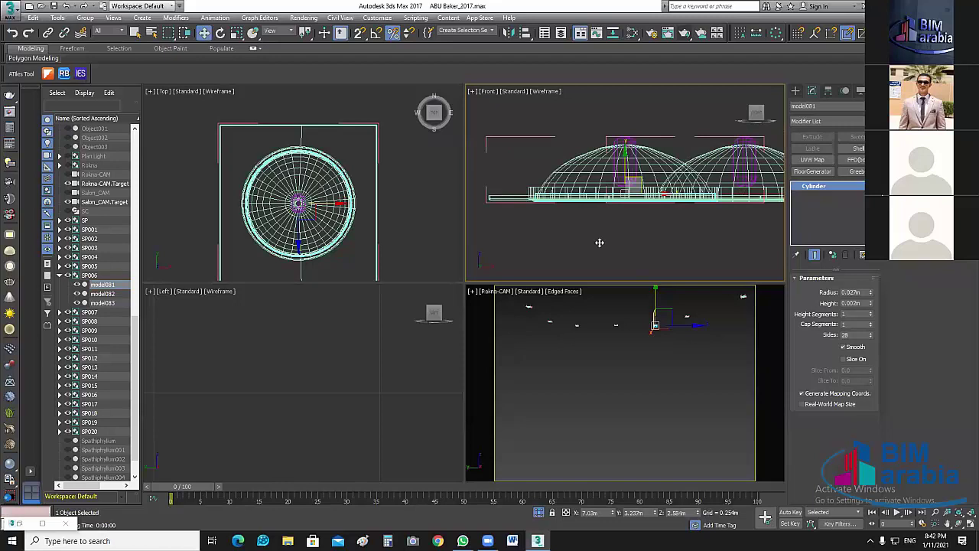
pyautogui.scroll(5, 598, 243)
pyautogui.click(655, 351)
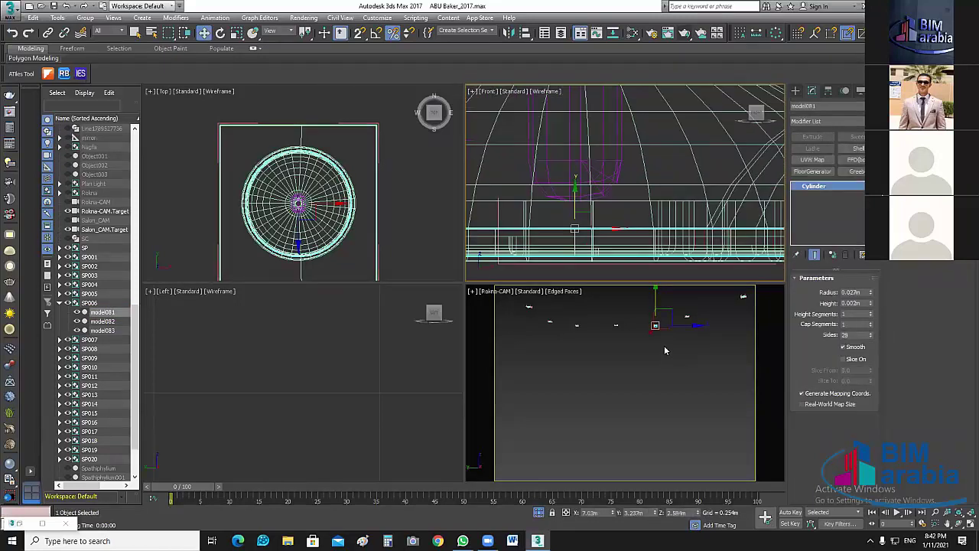
pyautogui.press('p')
pyautogui.scroll(2, 687, 327)
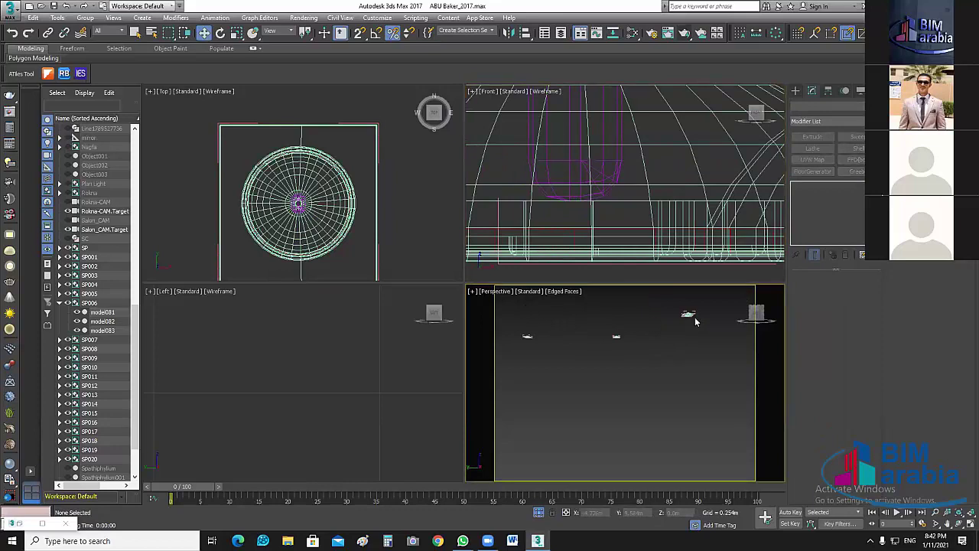
pyautogui.scroll(2, 689, 327)
pyautogui.scroll(1, 691, 329)
pyautogui.scroll(1, 691, 332)
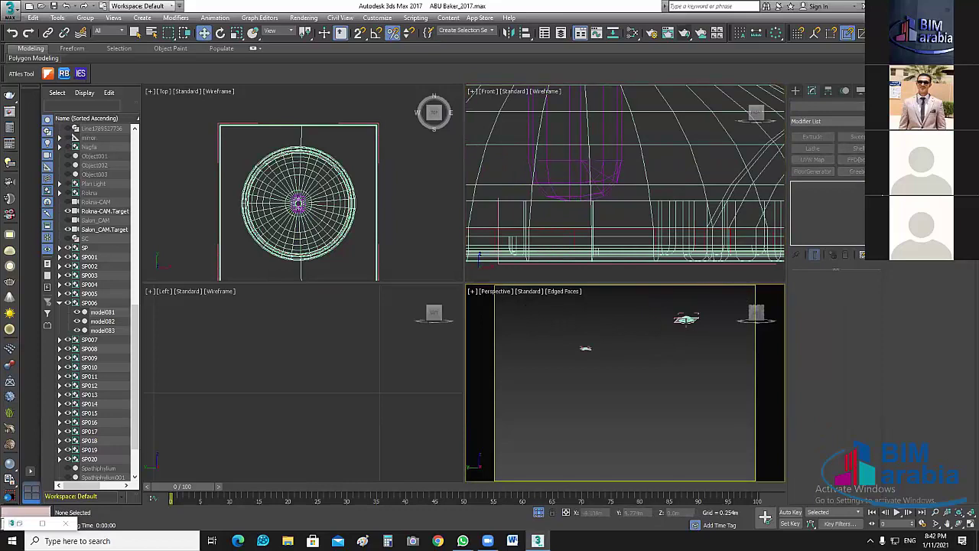
pyautogui.scroll(1, 698, 310)
pyautogui.scroll(1, 698, 311)
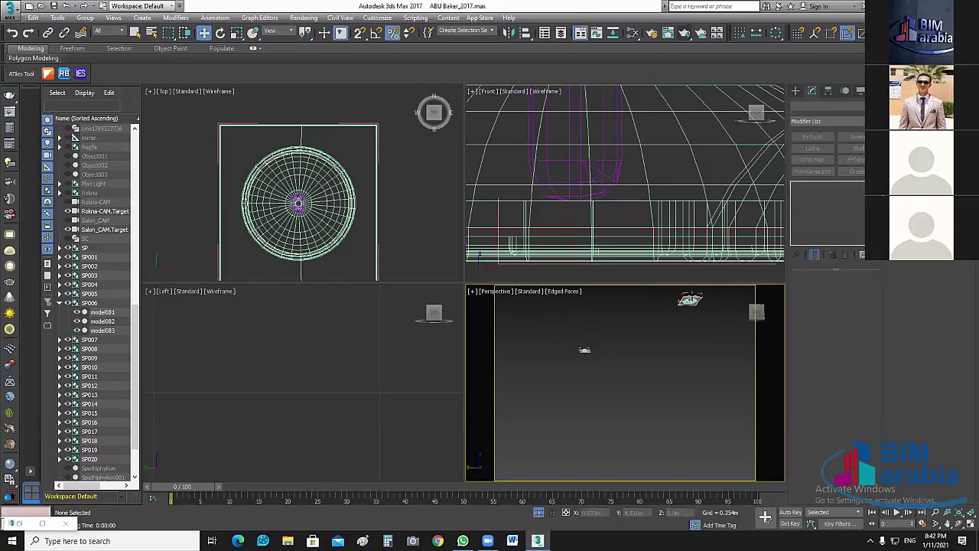
pyautogui.scroll(2, 695, 306)
pyautogui.scroll(-1, 694, 302)
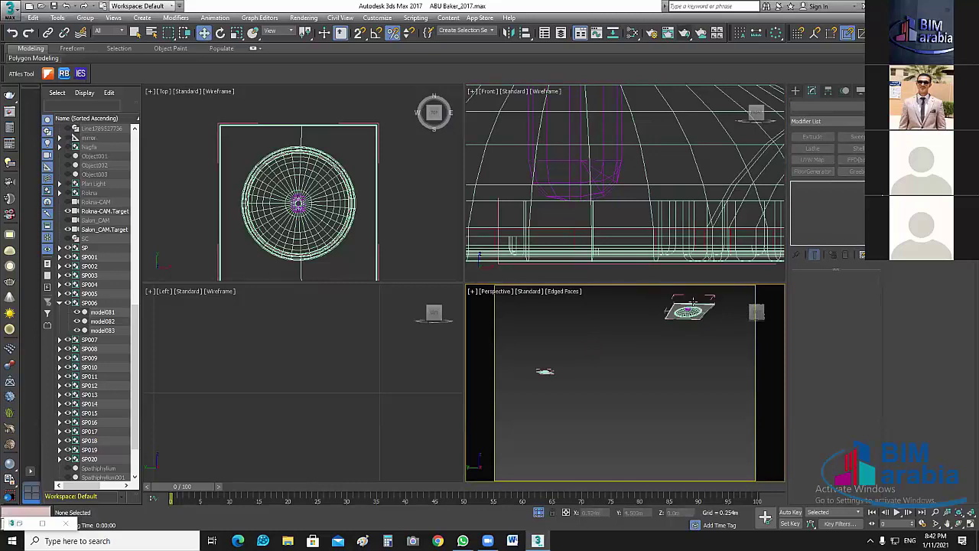
pyautogui.scroll(-1, 692, 304)
pyautogui.click(689, 306)
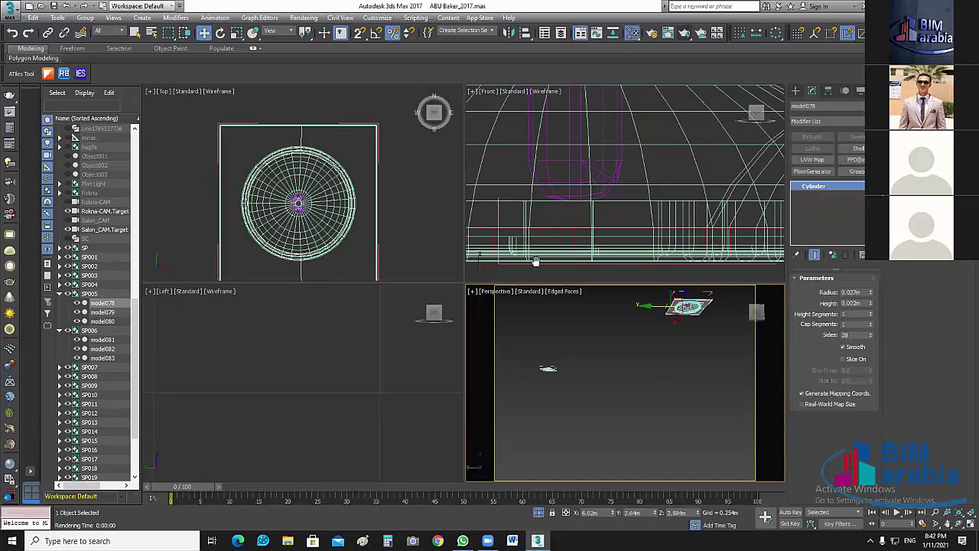
# Create a new VRayLightMtl node in the Slate Material Editor and assign it to the selected disc.
pyautogui.click(42, 527)
pyautogui.moveTo(50, 204); pyautogui.dragTo(528, 228)
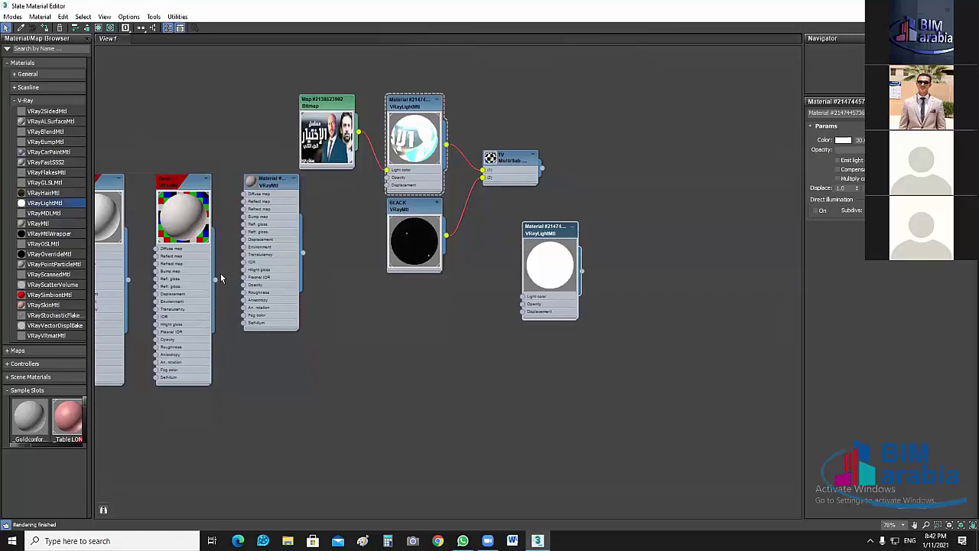
pyautogui.press('super+Down')
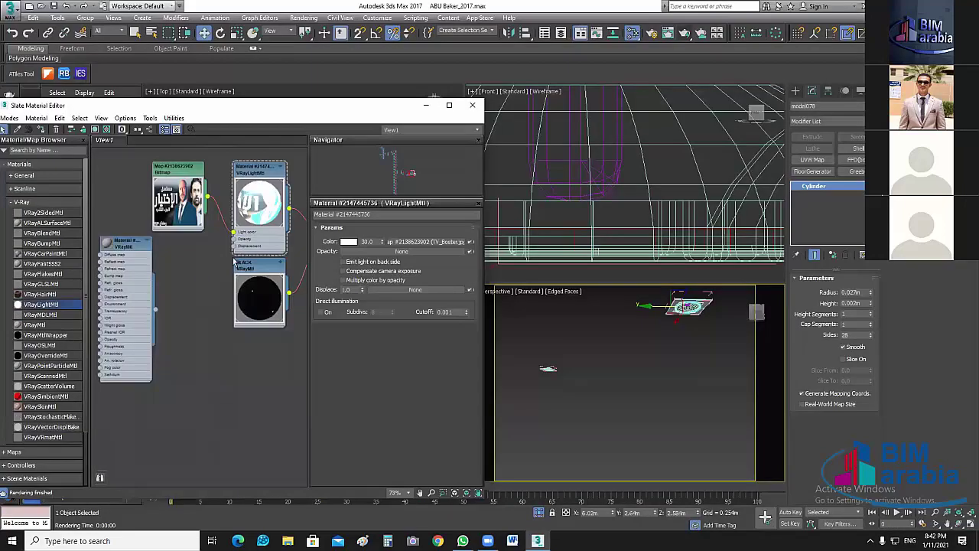
pyautogui.moveTo(216, 258); pyautogui.dragTo(217, 236, button='middle')
pyautogui.rightClick(216, 237)
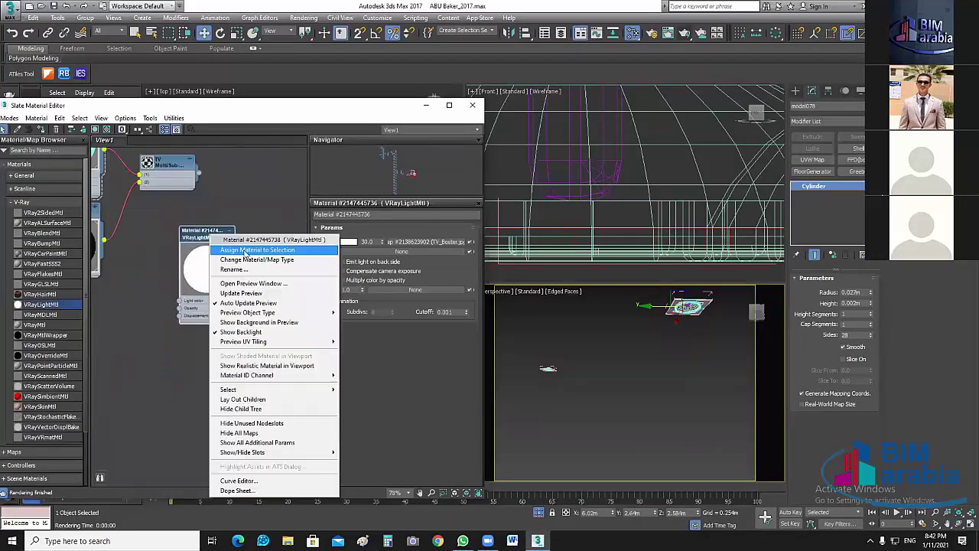
pyautogui.click(247, 253)
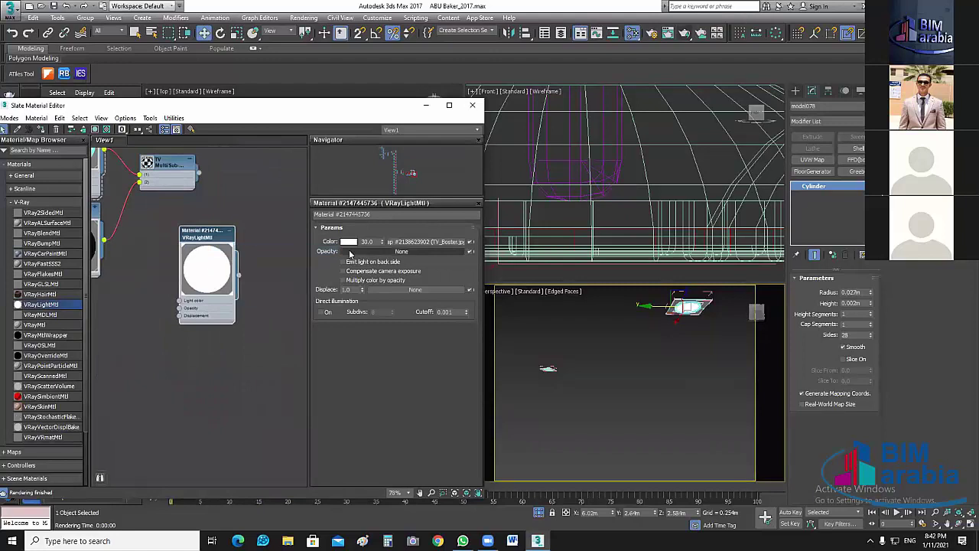
# Select the new VRayLightMtl node to show its parameters.
pyautogui.scroll(1, 269, 259)
pyautogui.scroll(1, 261, 268)
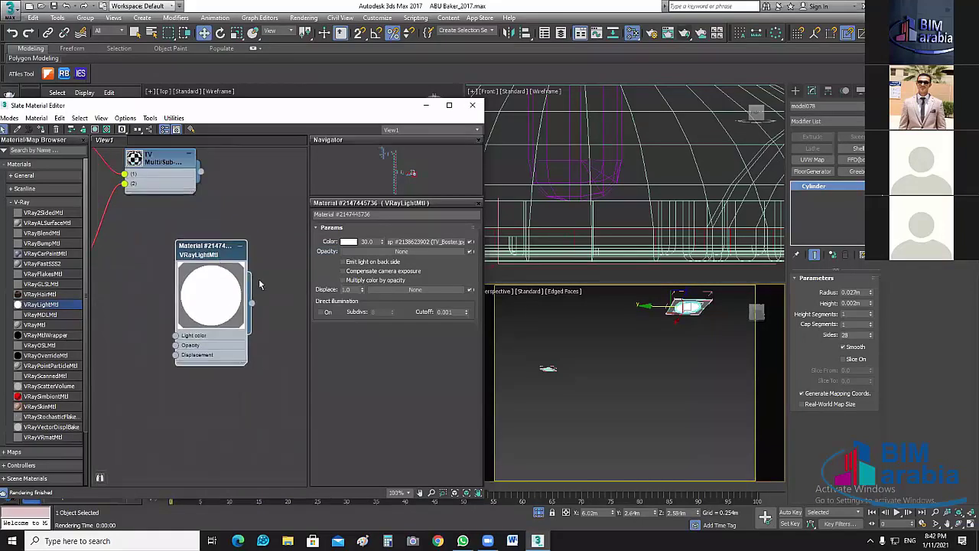
pyautogui.click(222, 257)
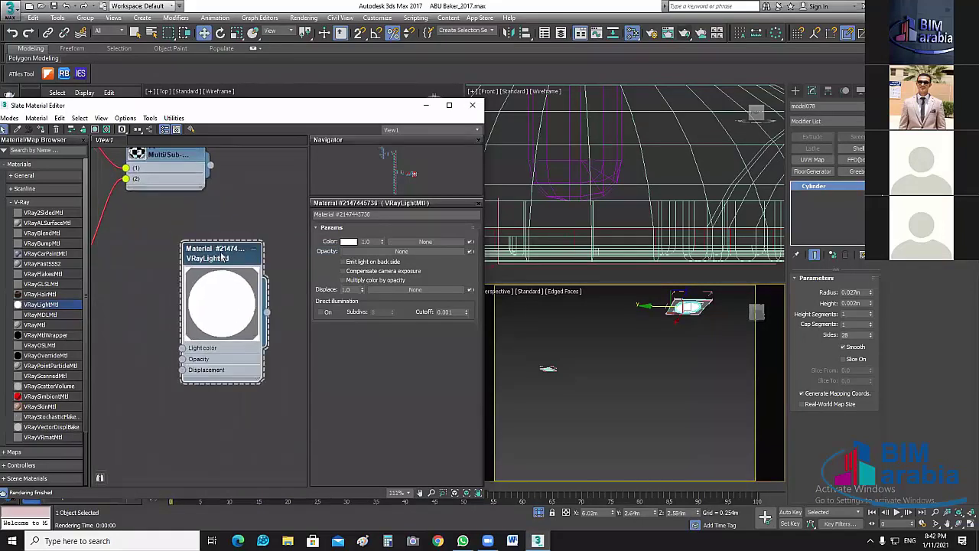
pyautogui.scroll(-1, 266, 280)
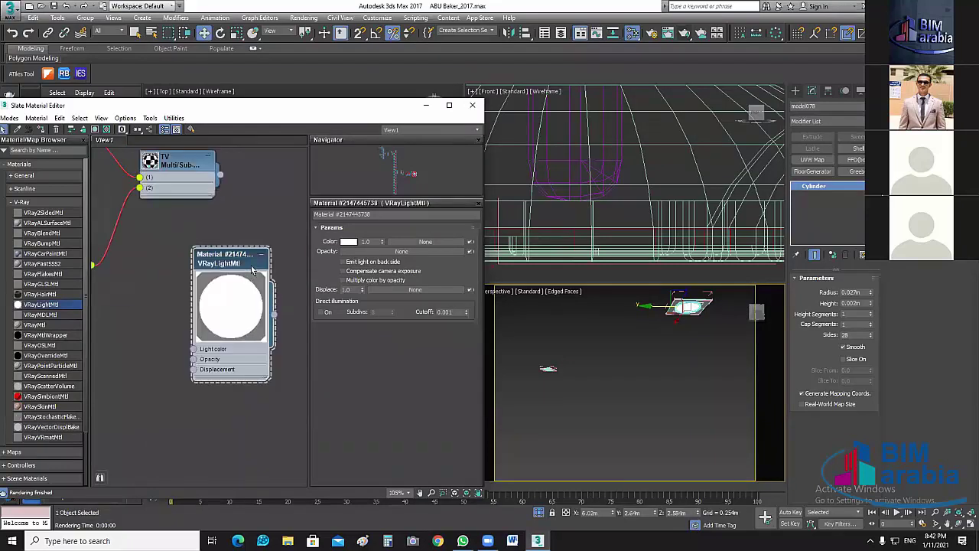
# Set the VRayLightMtl colour to a warm cream and its intensity to 30.
pyautogui.press('z')
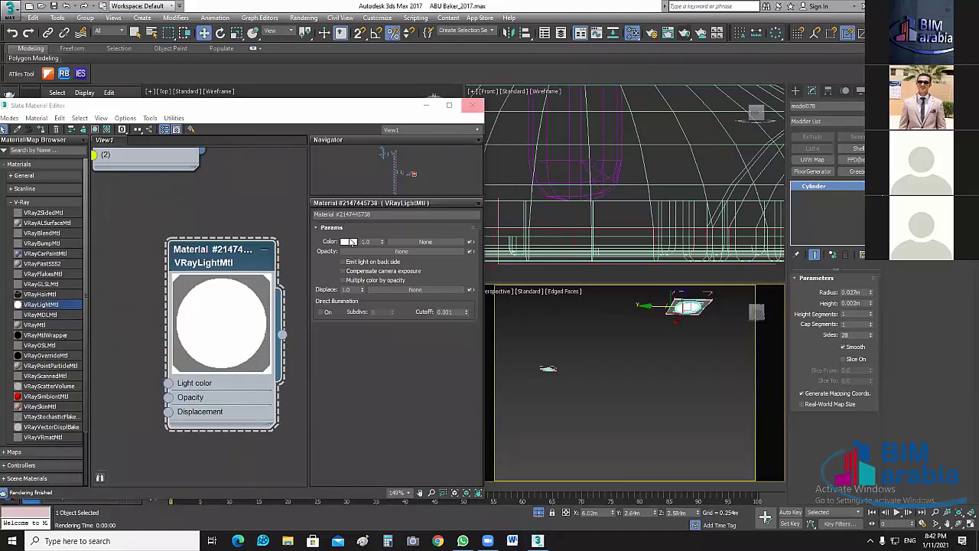
pyautogui.click(352, 242)
pyautogui.click(349, 243)
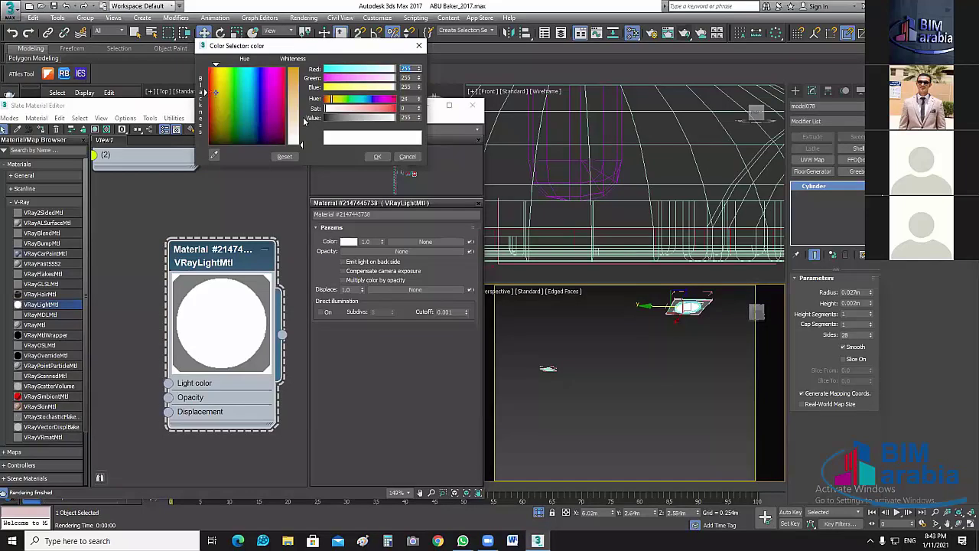
pyautogui.moveTo(338, 114); pyautogui.dragTo(344, 112)
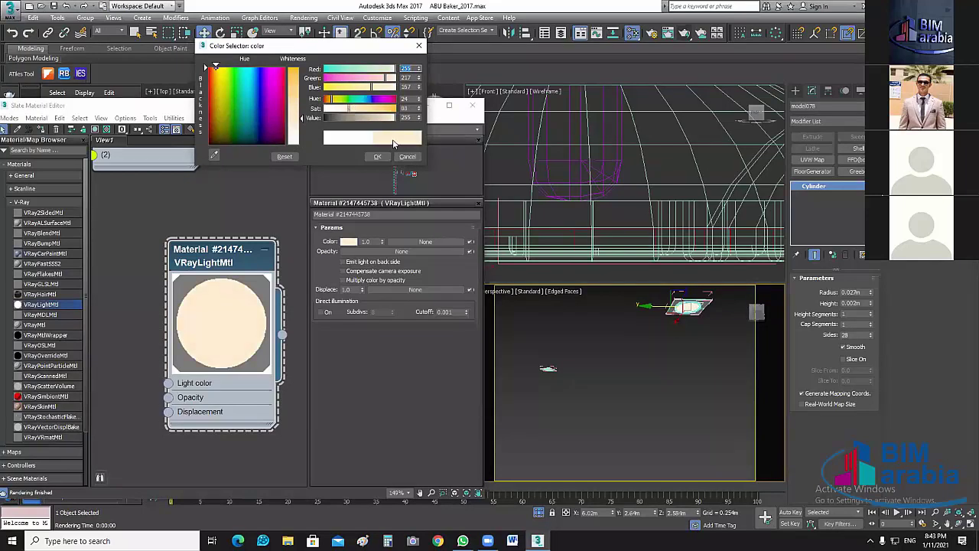
pyautogui.click(376, 156)
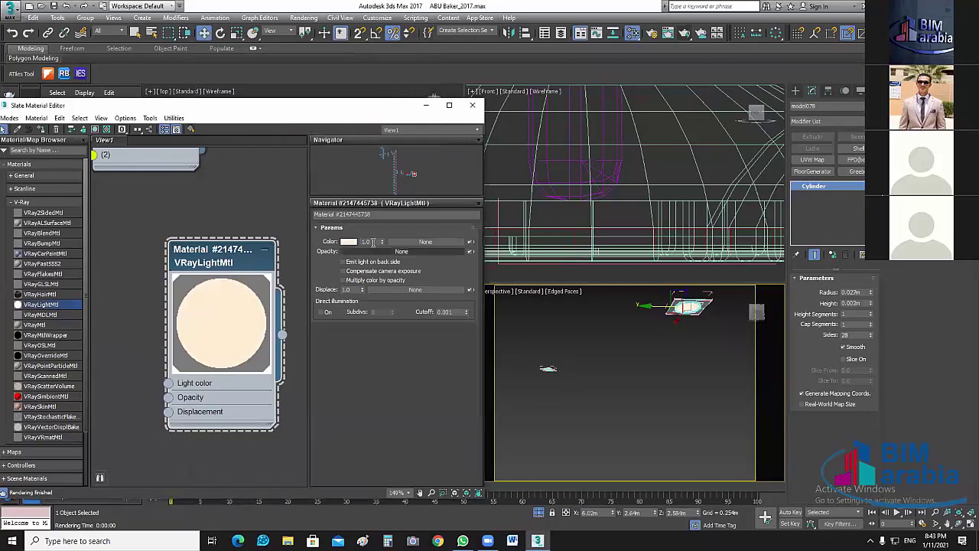
pyautogui.doubleClick(370, 242)
pyautogui.write('30')
pyautogui.press('Return')
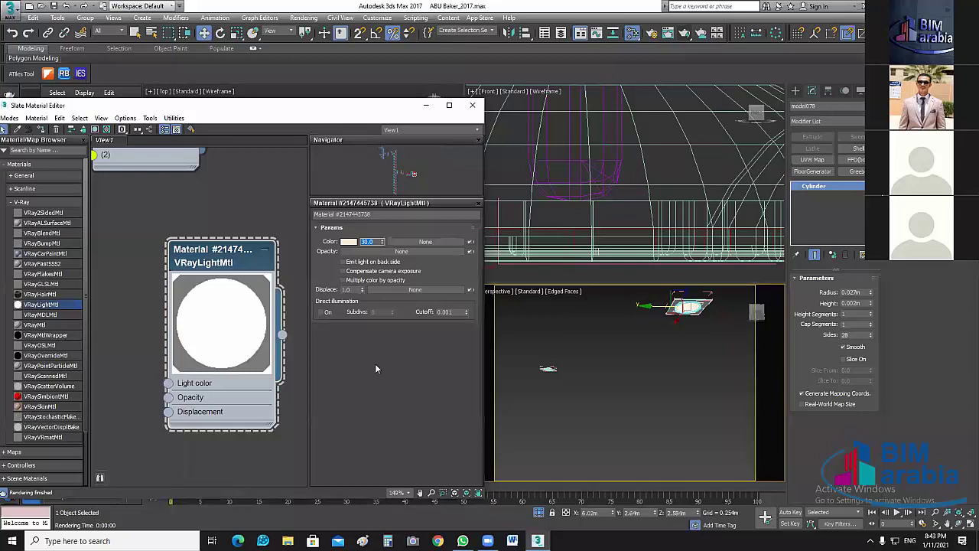
pyautogui.click(426, 108)
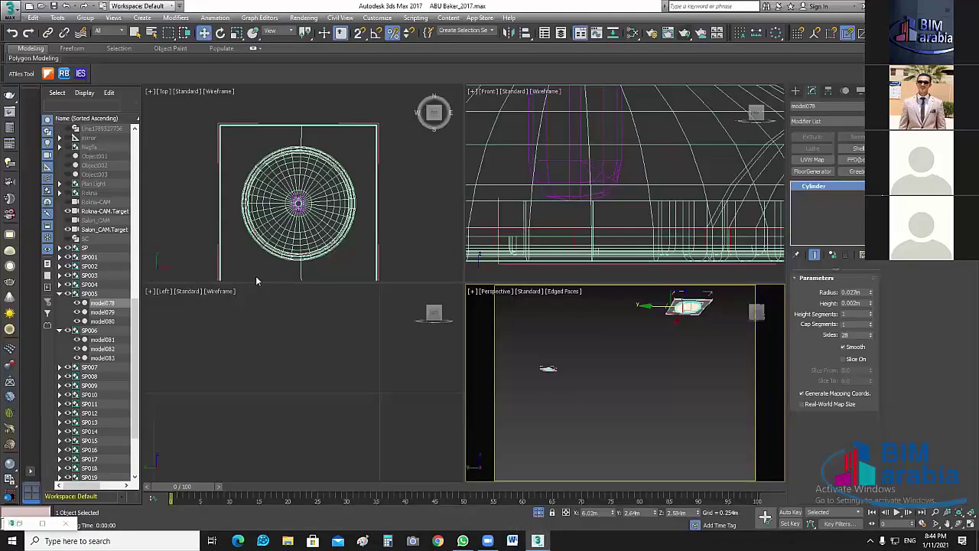
pyautogui.click(10, 115)
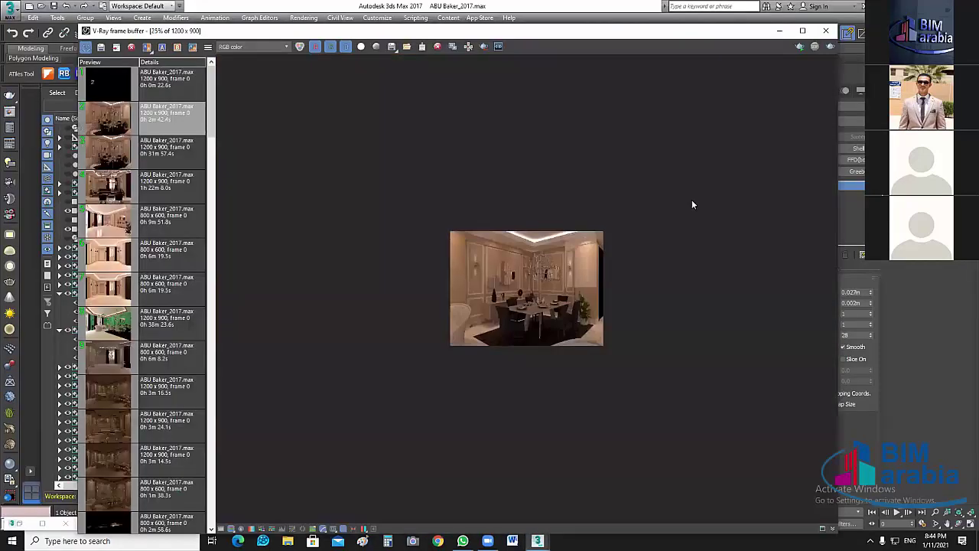
pyautogui.scroll(3, 691, 199)
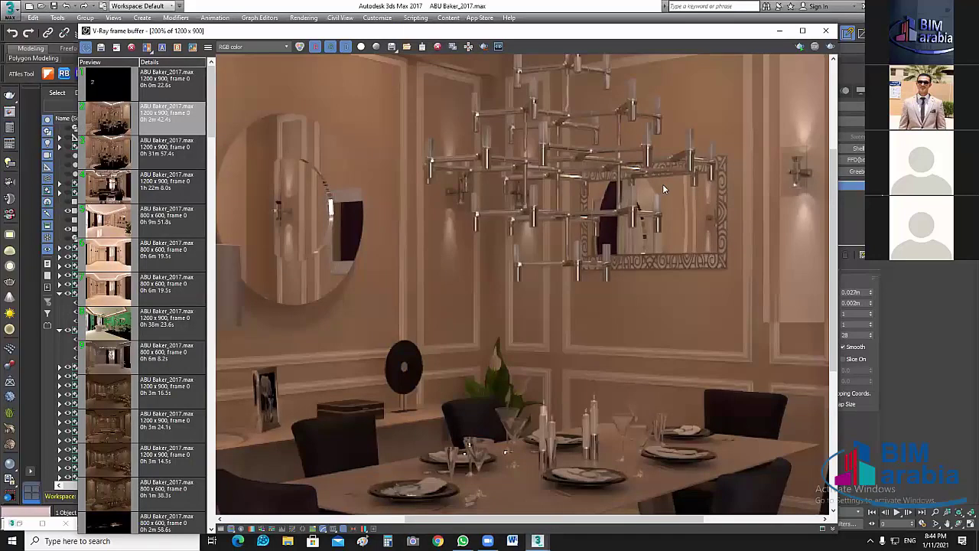
pyautogui.scroll(-4, 663, 184)
pyautogui.scroll(3, 710, 172)
pyautogui.scroll(-1, 711, 173)
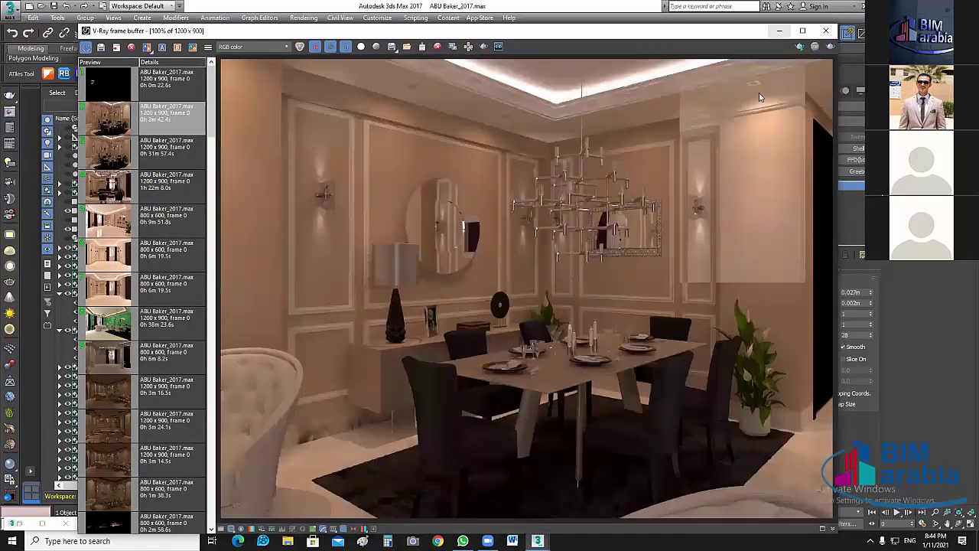
pyautogui.click(780, 31)
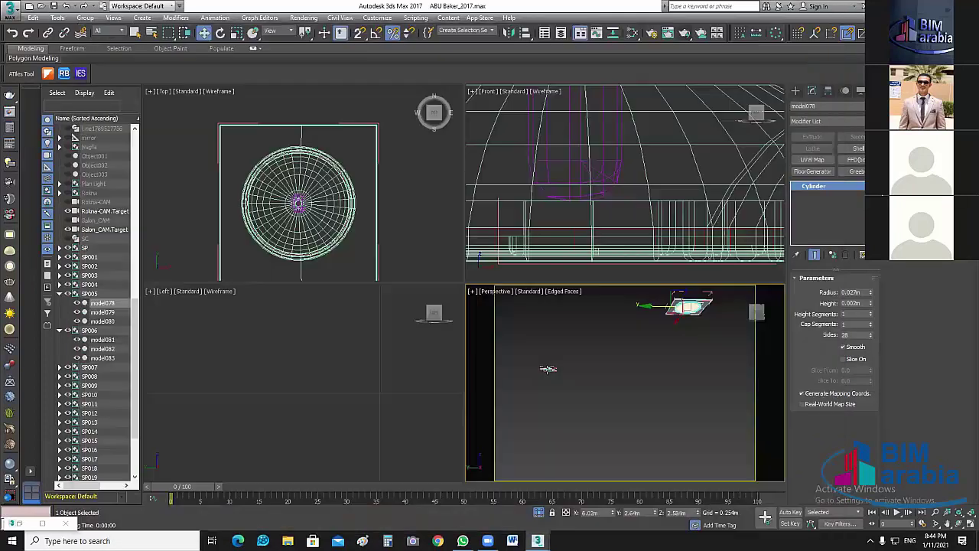
# Zoom in on the SP006 disc model081, frame it, then select SP007's model084.
pyautogui.scroll(2, 548, 369)
pyautogui.scroll(3, 548, 369)
pyautogui.scroll(3, 559, 366)
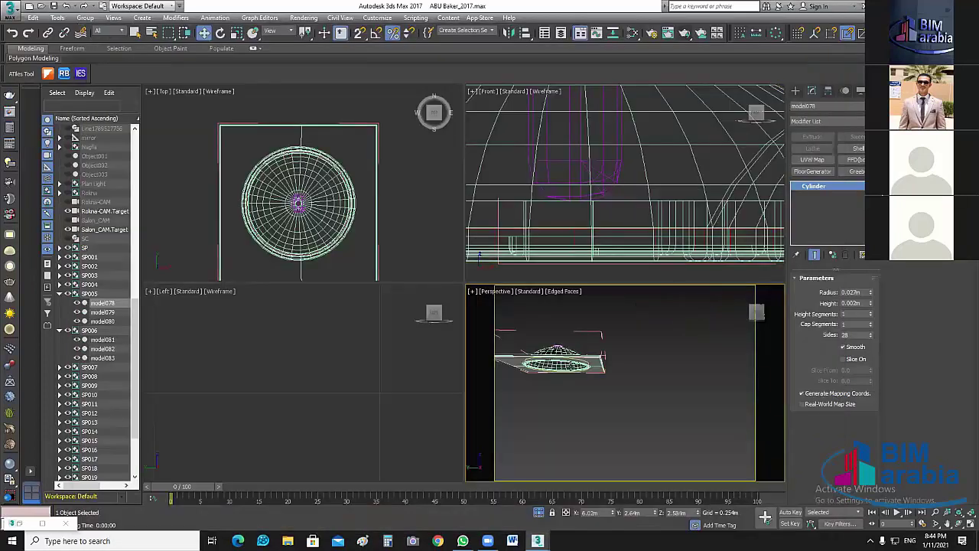
pyautogui.click(587, 364)
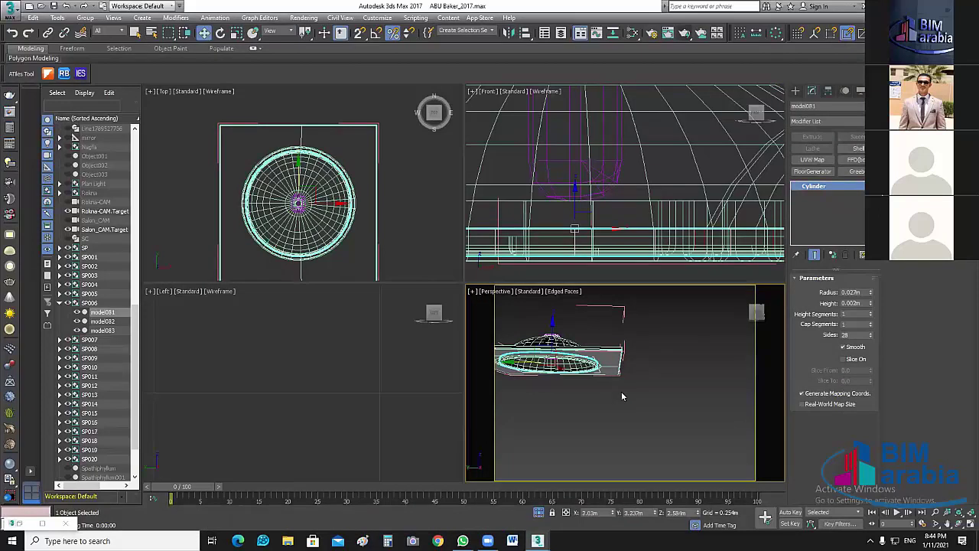
pyautogui.scroll(-5, 674, 366)
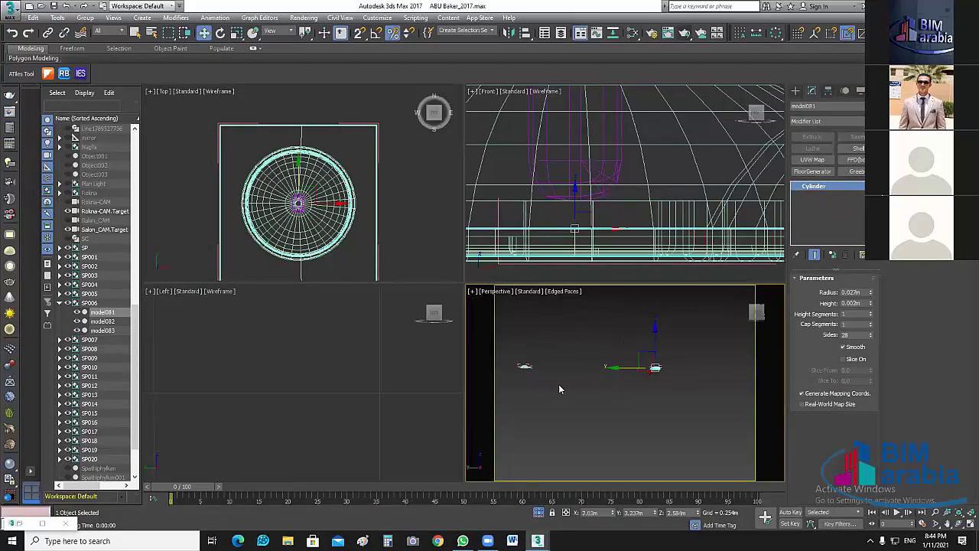
pyautogui.press('z')
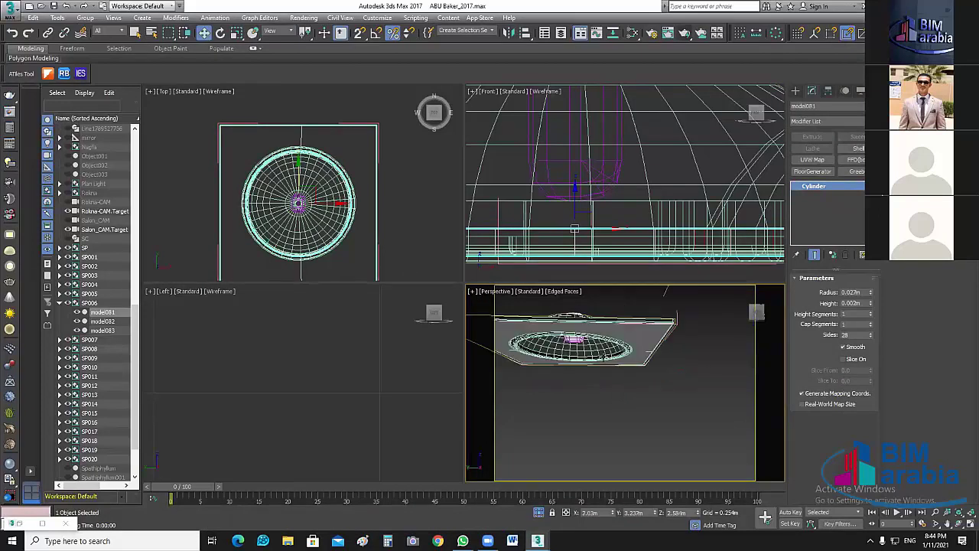
pyautogui.click(603, 378)
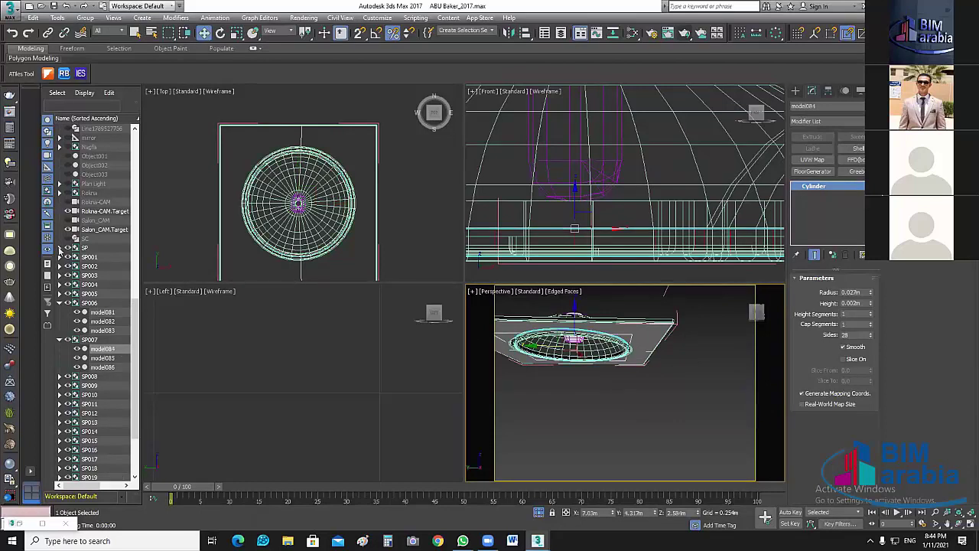
# Expand the SP through SP005 fixture groups in the Scene Explorer.
pyautogui.click(59, 247)
pyautogui.click(101, 256)
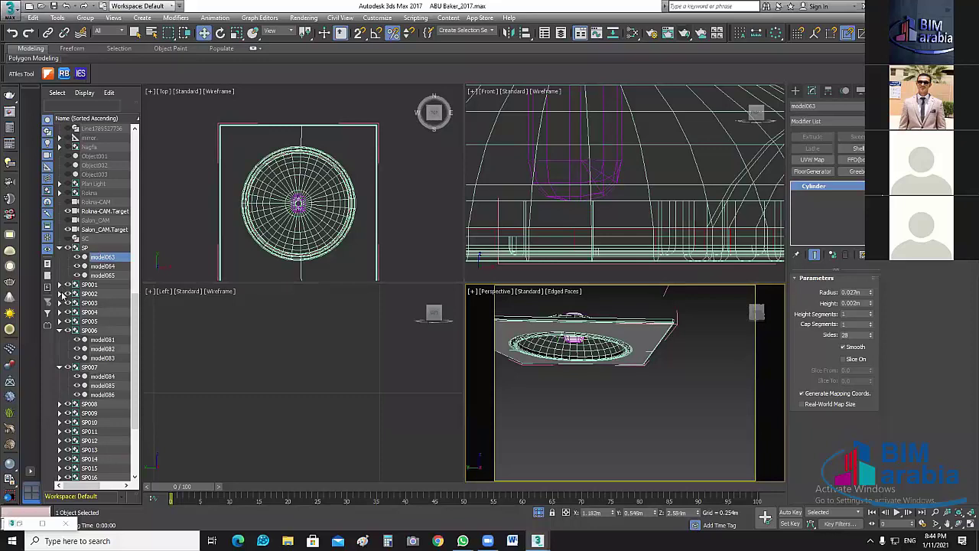
pyautogui.click(60, 284)
pyautogui.keyDown('ctrl'); pyautogui.click(102, 293); pyautogui.keyUp('ctrl')
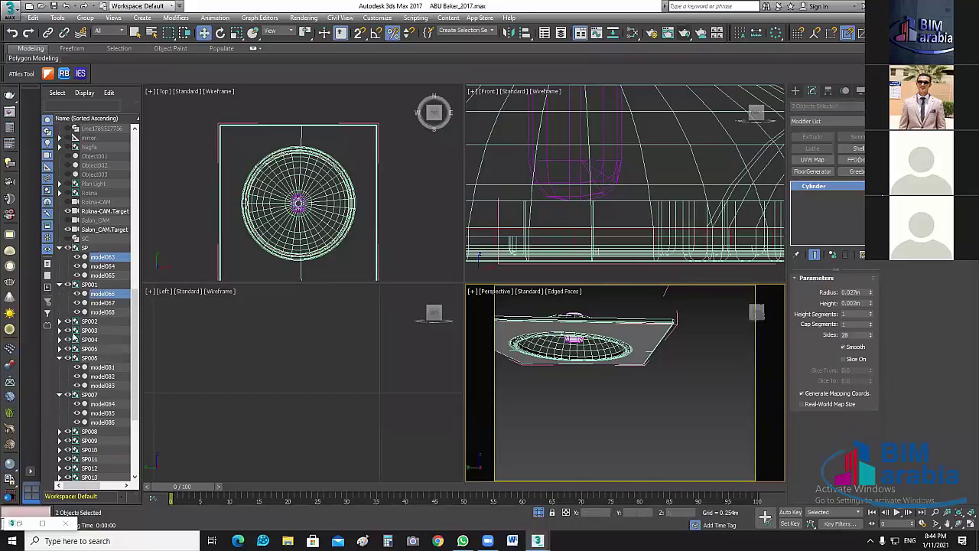
pyautogui.click(60, 320)
pyautogui.click(60, 357)
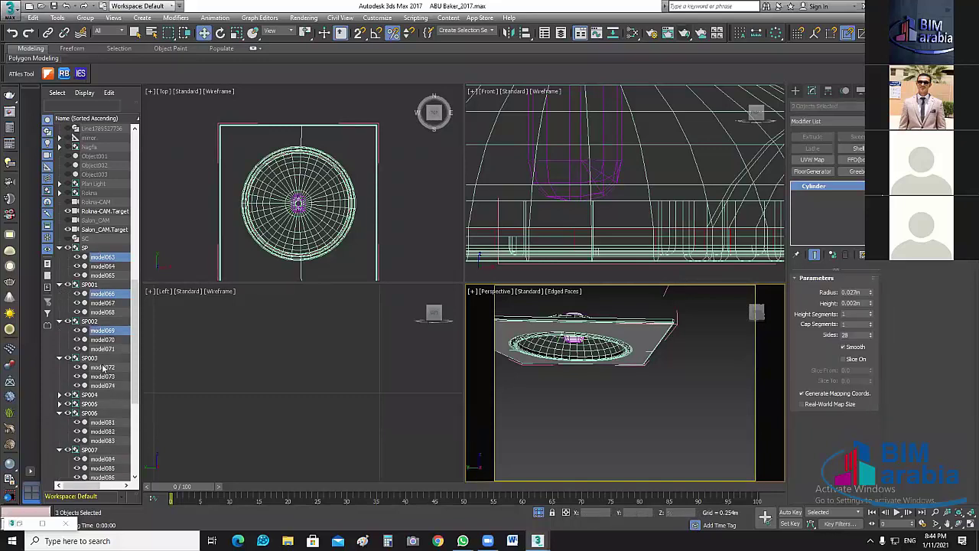
pyautogui.keyDown('ctrl'); pyautogui.click(107, 367); pyautogui.keyUp('ctrl')
pyautogui.scroll(-3, 107, 363)
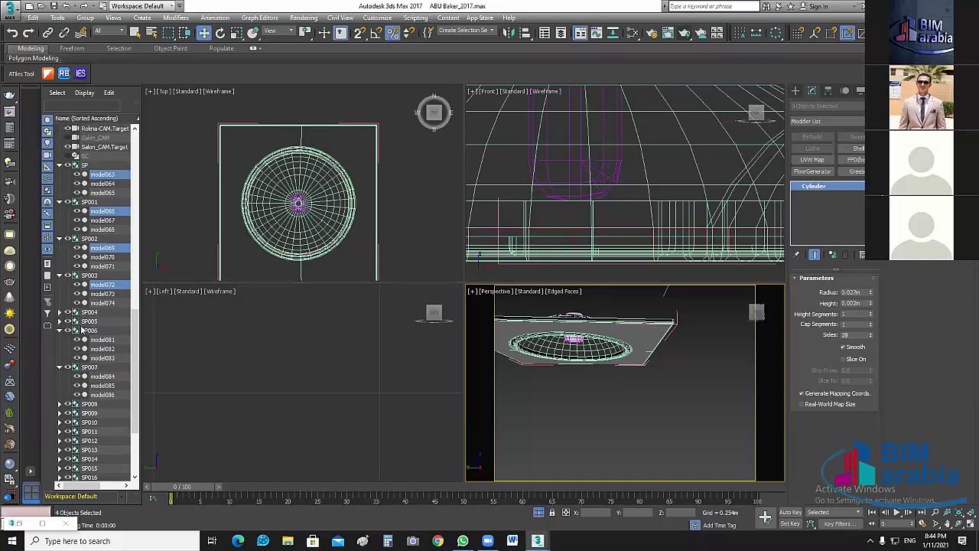
pyautogui.click(59, 312)
pyautogui.click(60, 348)
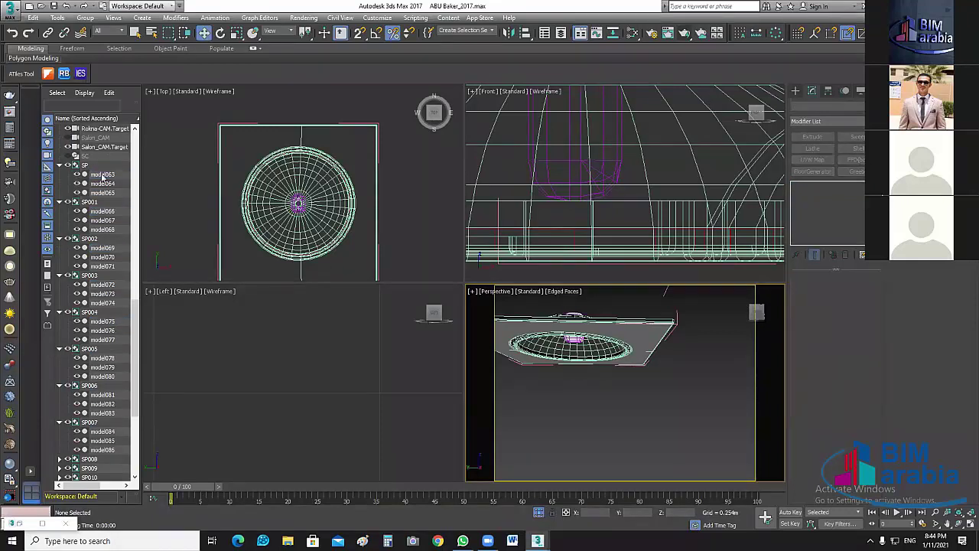
# Select the eight discs model063, 066, 069, 072, 075, 078, 081 and 084.
pyautogui.click(102, 175)
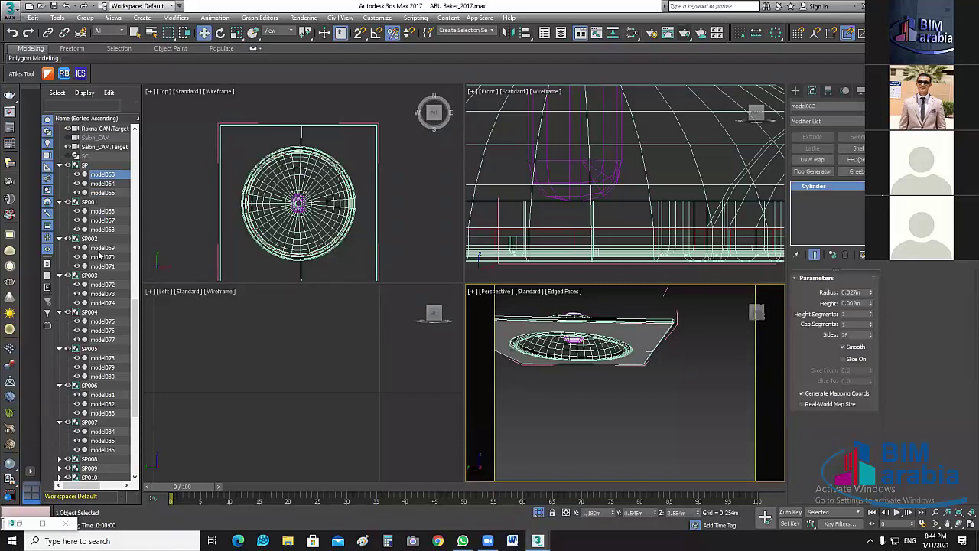
pyautogui.keyDown('ctrl'); pyautogui.click(101, 211); pyautogui.keyUp('ctrl')
pyautogui.keyDown('ctrl'); pyautogui.click(102, 248); pyautogui.keyUp('ctrl')
pyautogui.keyDown('ctrl'); pyautogui.click(102, 285); pyautogui.keyUp('ctrl')
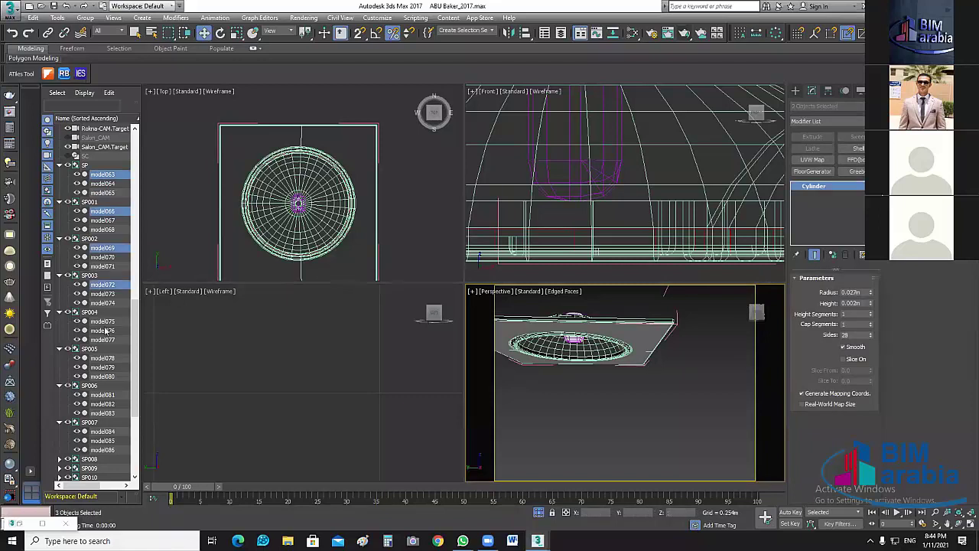
pyautogui.keyDown('ctrl'); pyautogui.click(102, 321); pyautogui.keyUp('ctrl')
pyautogui.keyDown('ctrl'); pyautogui.click(102, 358); pyautogui.keyUp('ctrl')
pyautogui.scroll(-2, 110, 352)
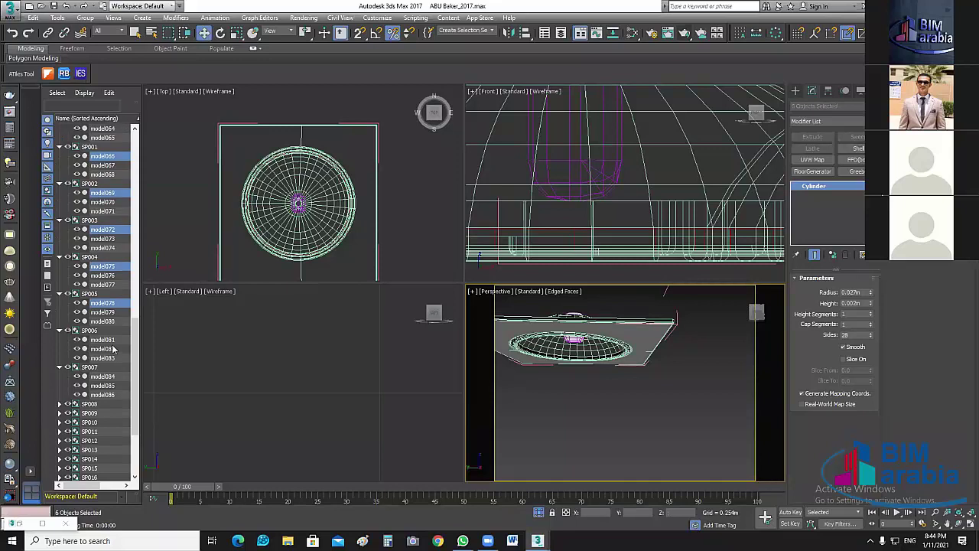
pyautogui.scroll(-1, 112, 349)
pyautogui.keyDown('ctrl'); pyautogui.click(104, 312); pyautogui.keyUp('ctrl')
pyautogui.keyDown('ctrl'); pyautogui.click(108, 348); pyautogui.keyUp('ctrl')
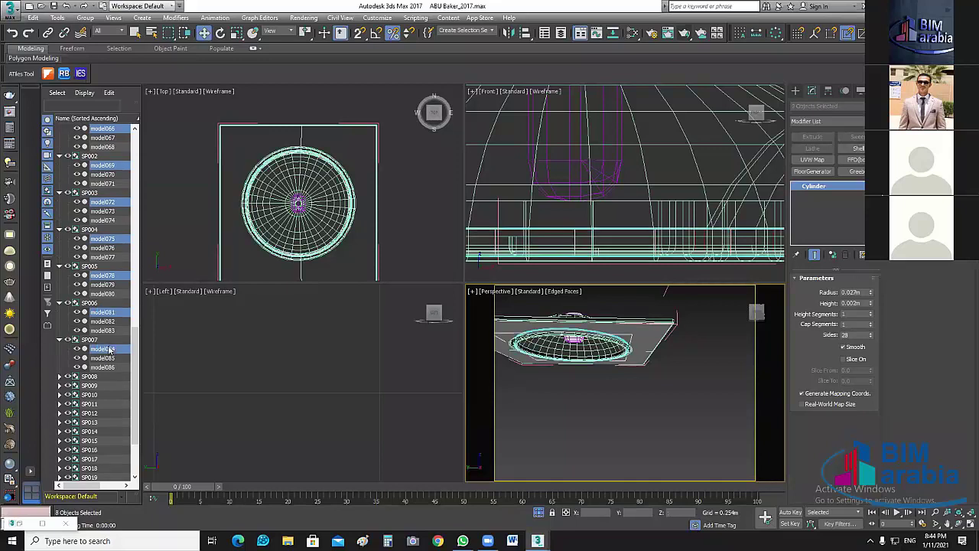
# Open the material editor and place it beside the Scene Explorer.
pyautogui.scroll(-3, 68, 298)
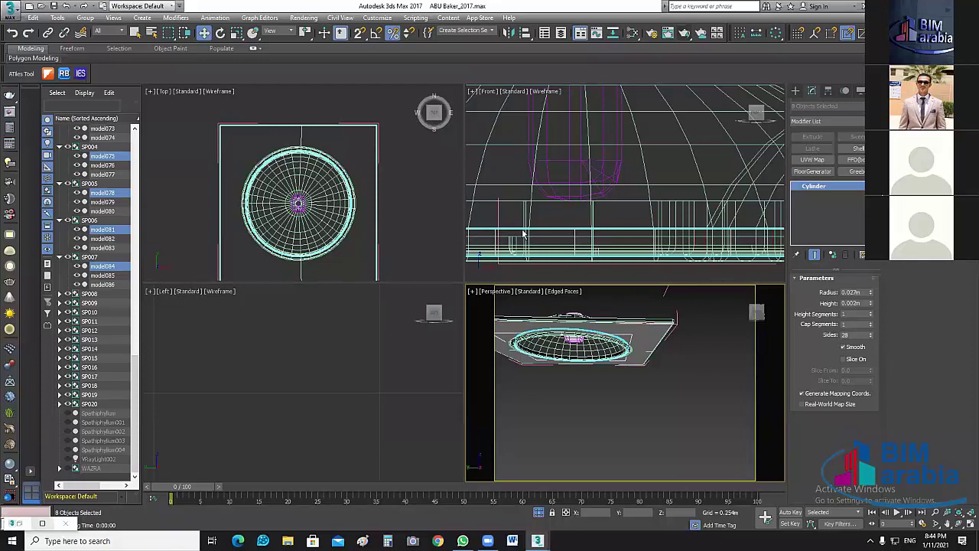
pyautogui.press('m')
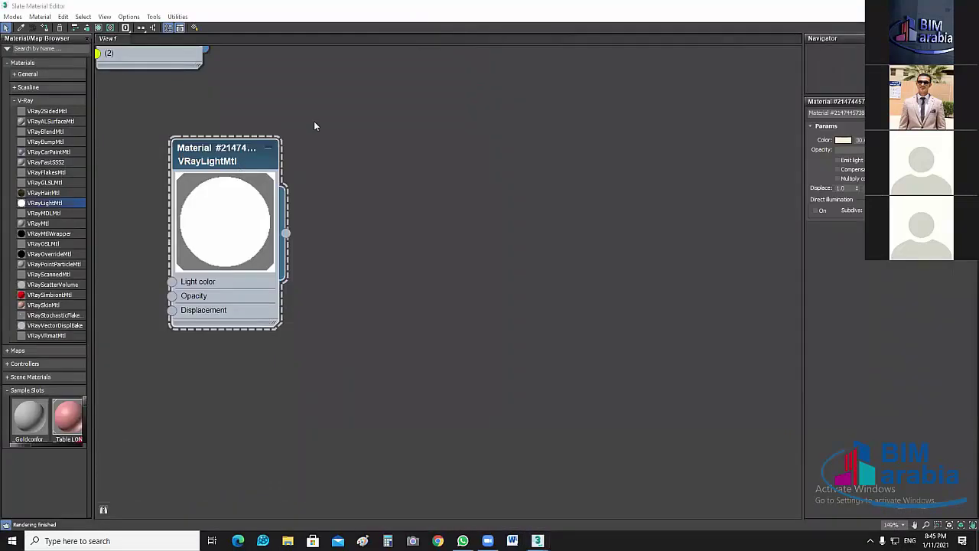
pyautogui.press('super+Down')
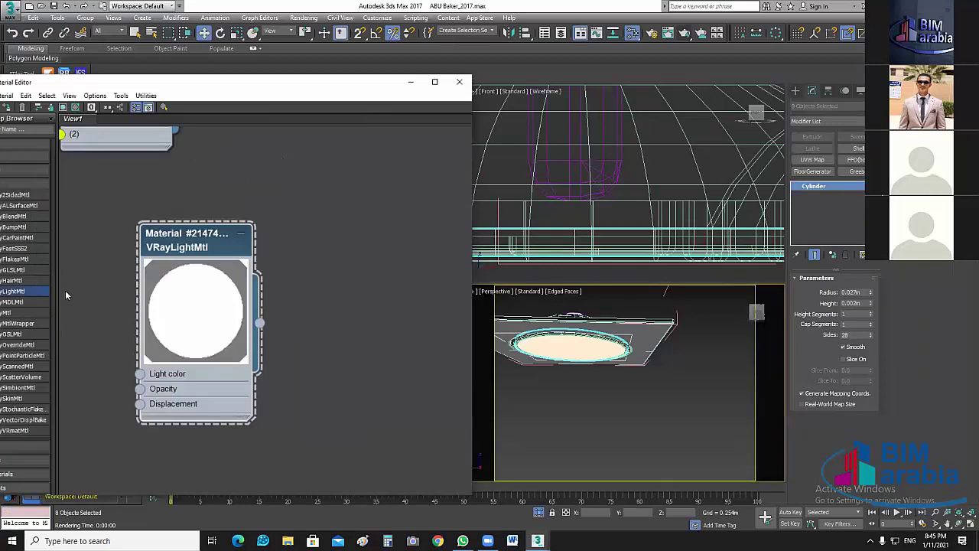
pyautogui.press('super+Right')
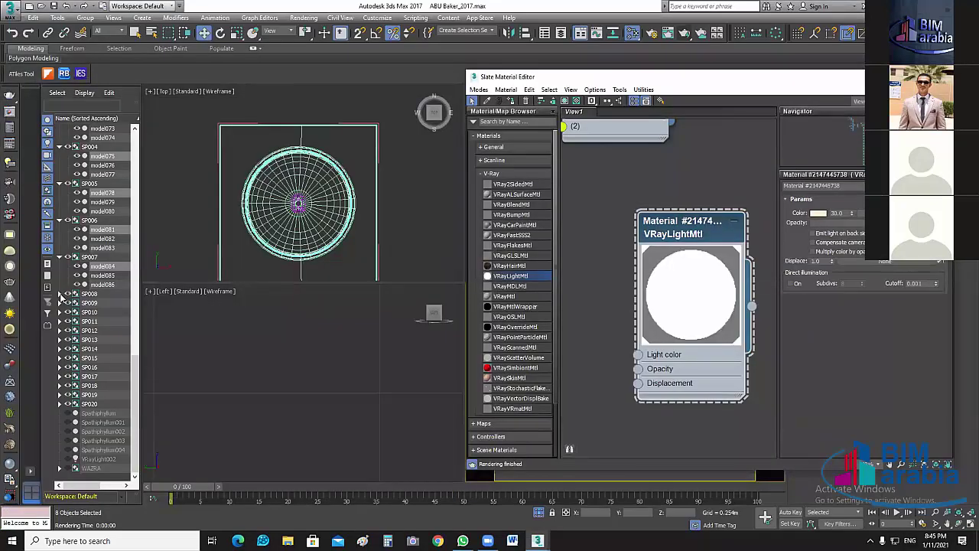
# Expand the SP008 through SP020 spotlight groups in the Scene Explorer.
pyautogui.click(60, 295)
pyautogui.click(60, 329)
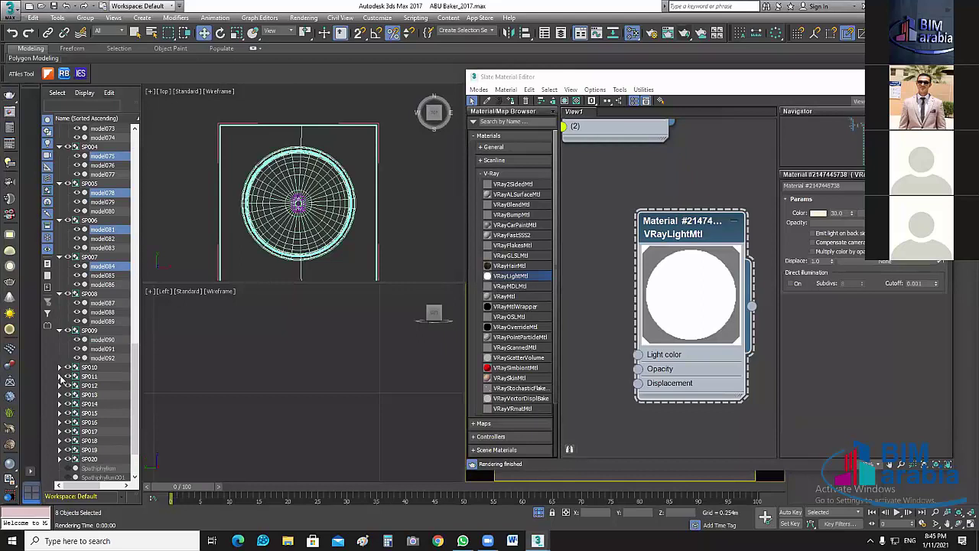
pyautogui.click(60, 367)
pyautogui.click(60, 404)
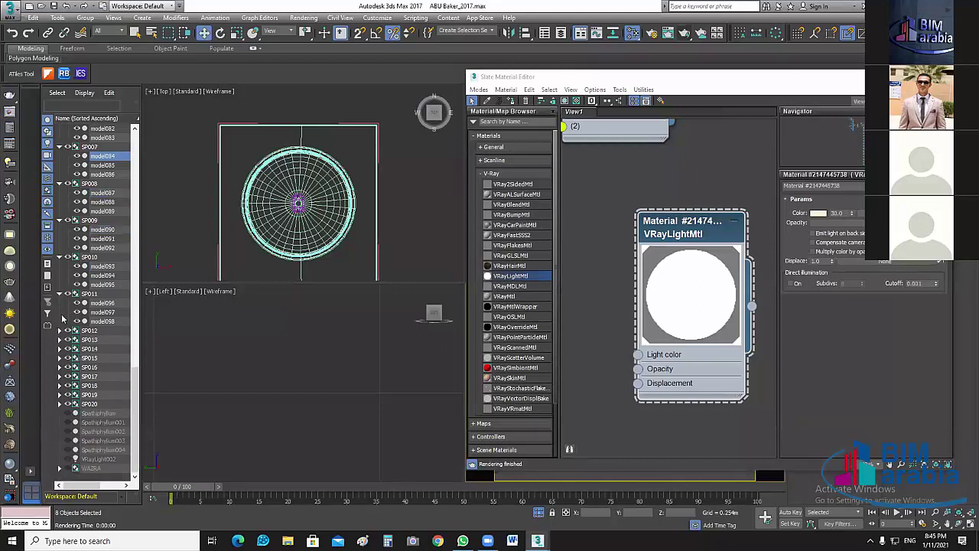
pyautogui.click(60, 330)
pyautogui.click(59, 368)
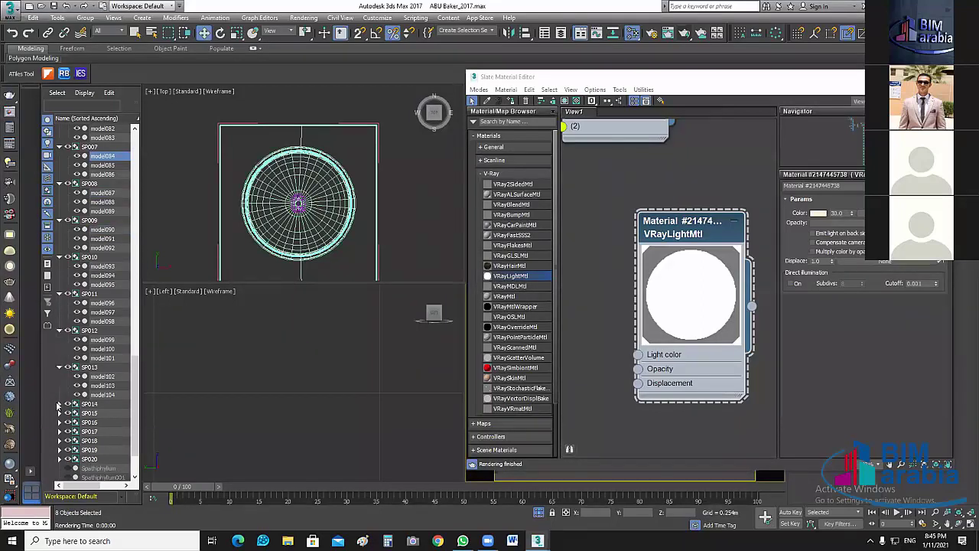
pyautogui.click(59, 404)
pyautogui.scroll(-3, 60, 359)
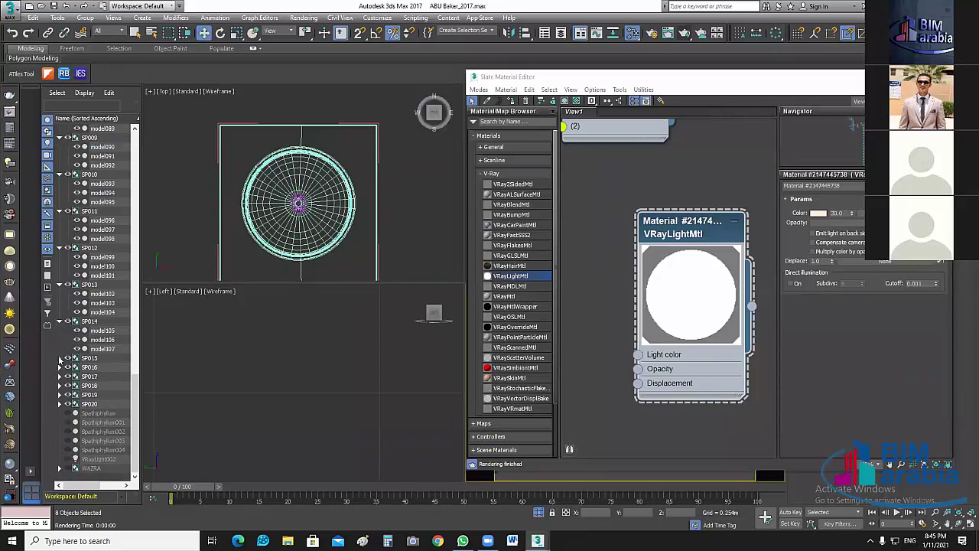
pyautogui.click(59, 358)
pyautogui.click(60, 395)
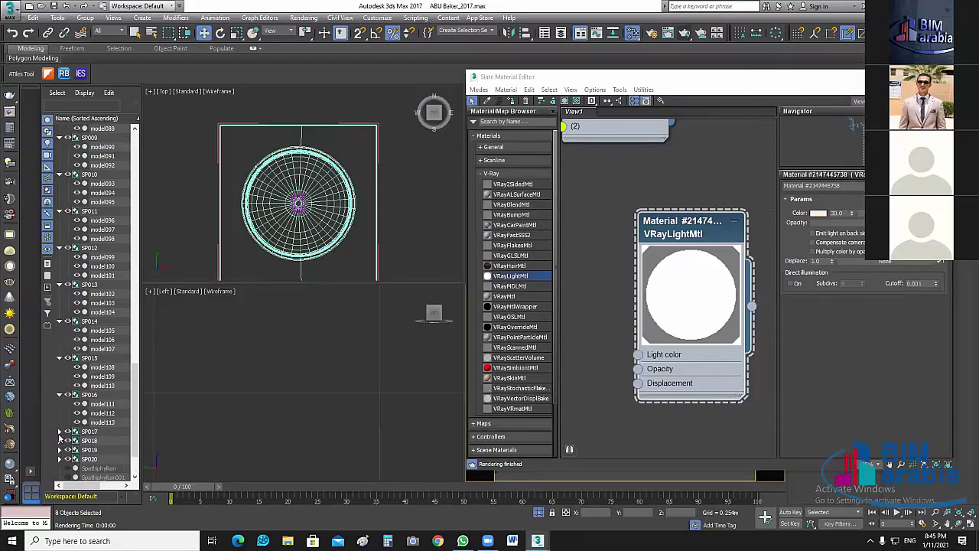
pyautogui.click(59, 432)
pyautogui.scroll(-3, 61, 422)
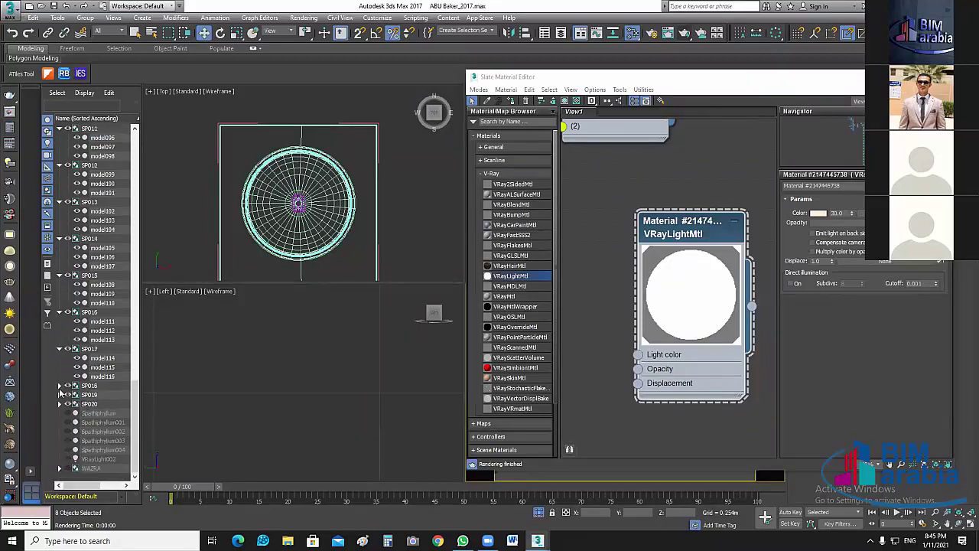
pyautogui.click(60, 387)
pyautogui.click(60, 422)
pyautogui.scroll(-2, 61, 417)
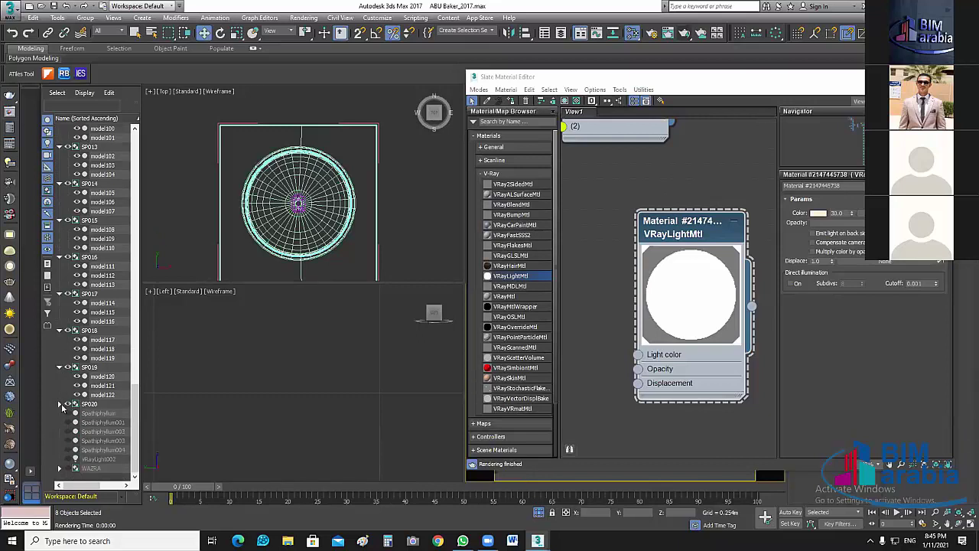
pyautogui.click(59, 404)
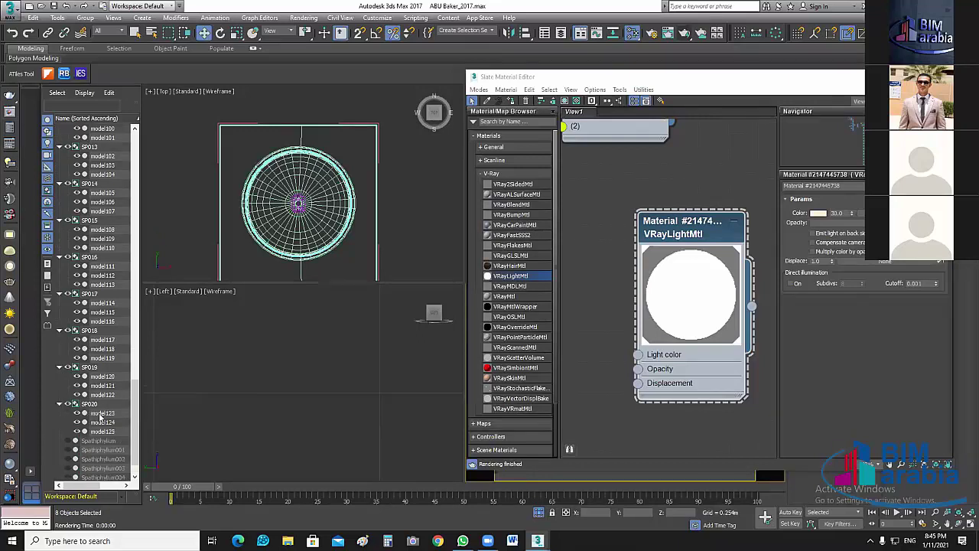
# Add discs model087 through model123 from those groups to the selection.
pyautogui.keyDown('ctrl'); pyautogui.click(102, 413); pyautogui.keyUp('ctrl')
pyautogui.keyDown('ctrl'); pyautogui.click(103, 377); pyautogui.keyUp('ctrl')
pyautogui.keyDown('ctrl'); pyautogui.click(102, 340); pyautogui.keyUp('ctrl')
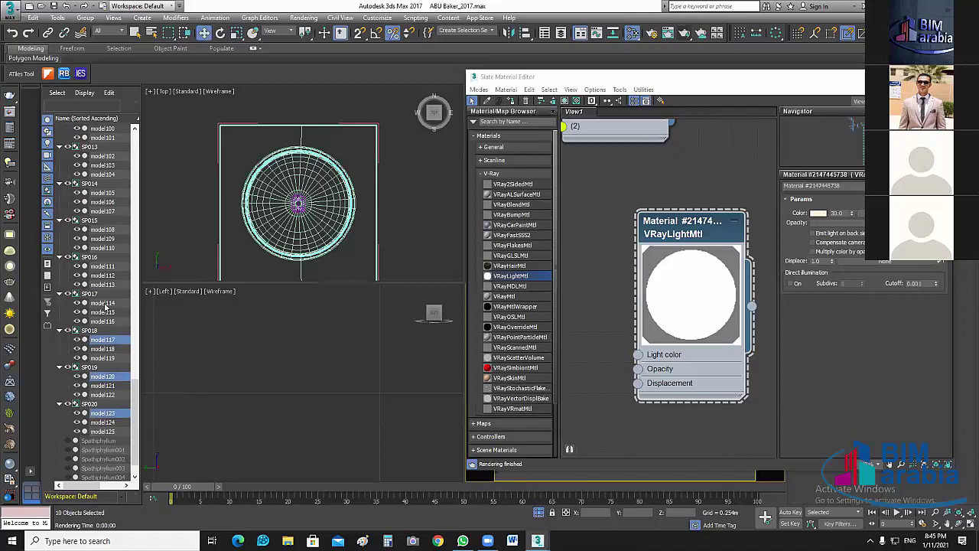
pyautogui.keyDown('ctrl'); pyautogui.click(103, 304); pyautogui.keyUp('ctrl')
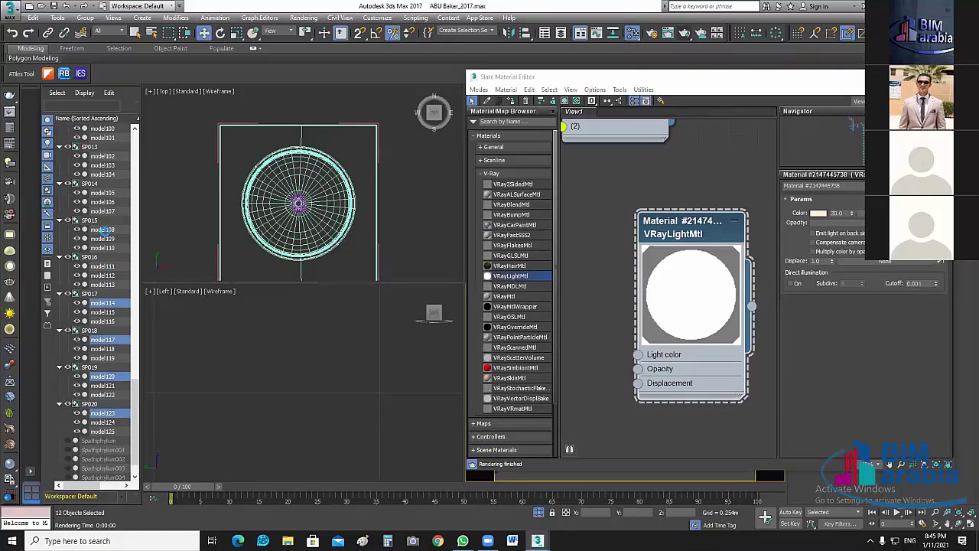
pyautogui.keyDown('ctrl'); pyautogui.click(102, 266); pyautogui.keyUp('ctrl')
pyautogui.keyDown('ctrl'); pyautogui.click(102, 230); pyautogui.keyUp('ctrl')
pyautogui.keyDown('ctrl'); pyautogui.click(103, 193); pyautogui.keyUp('ctrl')
pyautogui.keyDown('ctrl'); pyautogui.click(102, 156); pyautogui.keyUp('ctrl')
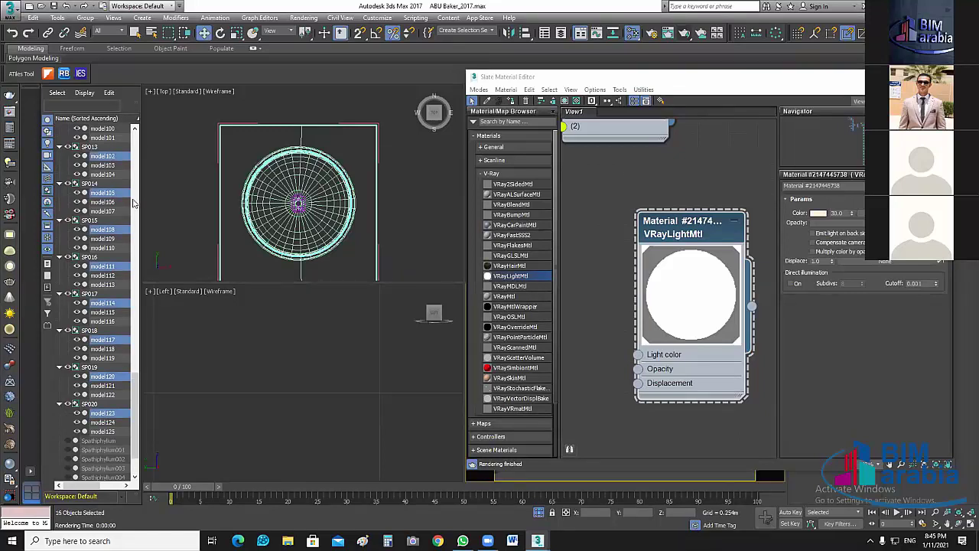
pyautogui.scroll(1, 109, 260)
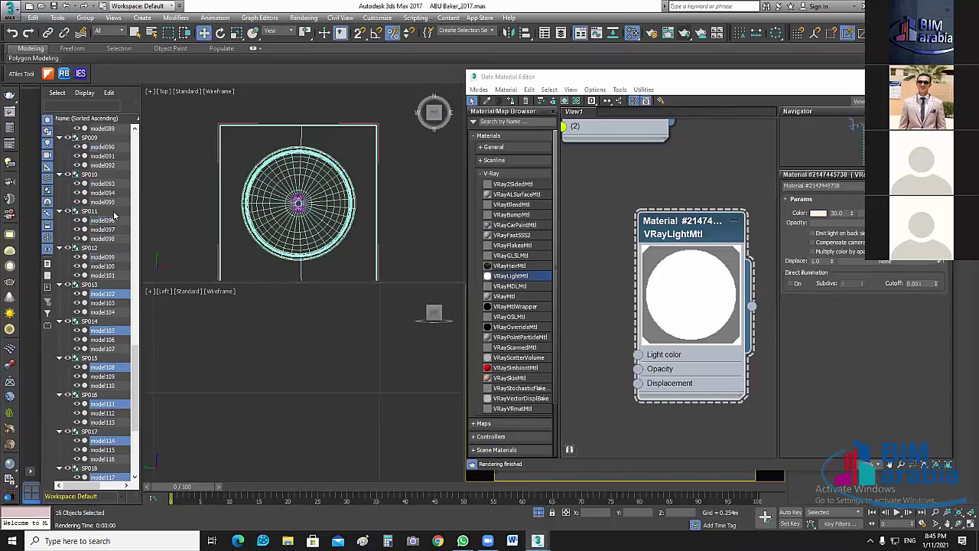
pyautogui.keyDown('ctrl'); pyautogui.click(102, 257); pyautogui.keyUp('ctrl')
pyautogui.keyDown('ctrl'); pyautogui.click(103, 220); pyautogui.keyUp('ctrl')
pyautogui.keyDown('ctrl'); pyautogui.click(102, 184); pyautogui.keyUp('ctrl')
pyautogui.keyDown('ctrl'); pyautogui.click(107, 147); pyautogui.keyUp('ctrl')
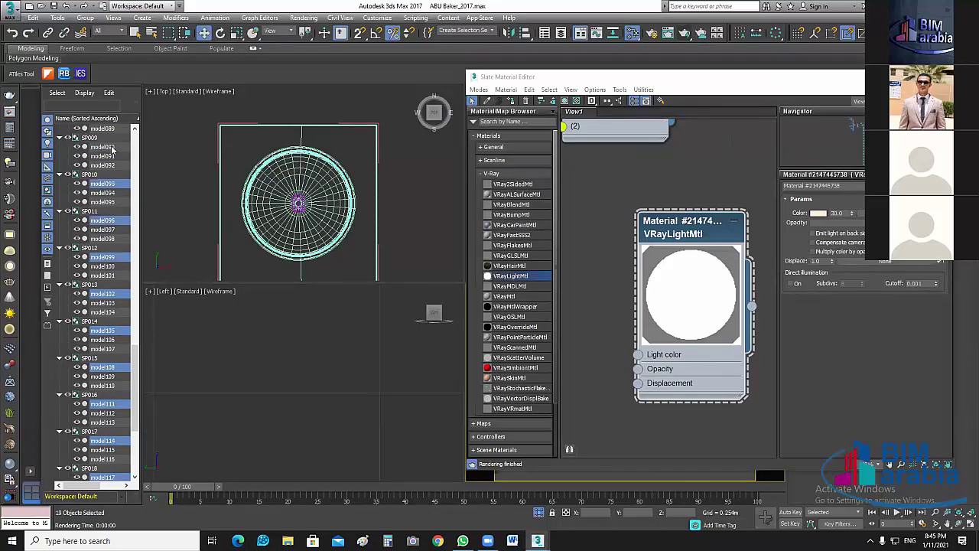
pyautogui.keyDown('ctrl'); pyautogui.click(112, 148); pyautogui.keyUp('ctrl')
pyautogui.scroll(2, 121, 191)
pyautogui.scroll(2, 121, 191)
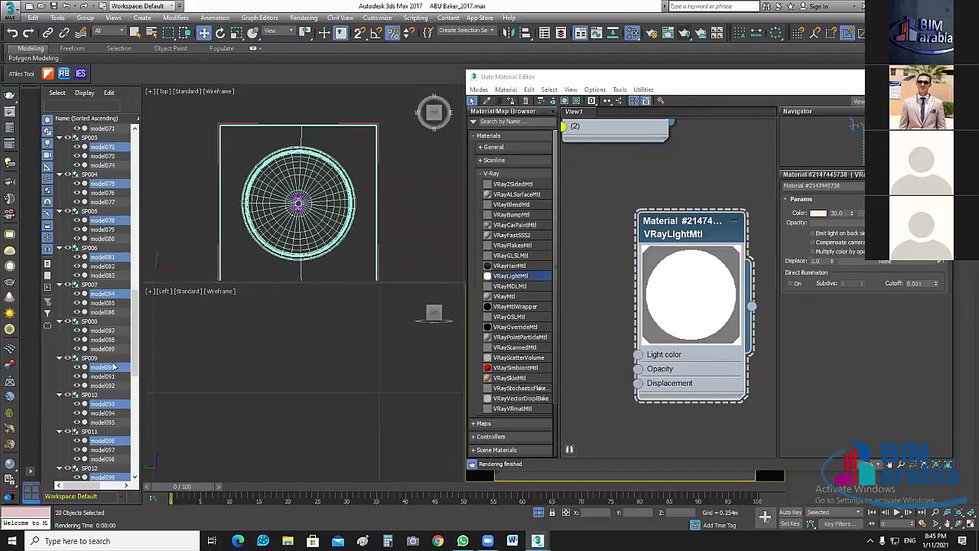
pyautogui.keyDown('ctrl'); pyautogui.click(103, 329); pyautogui.keyUp('ctrl')
# Assign the VRayLightMtl to all selected discs and close the material editor.
pyautogui.scroll(3, 113, 280)
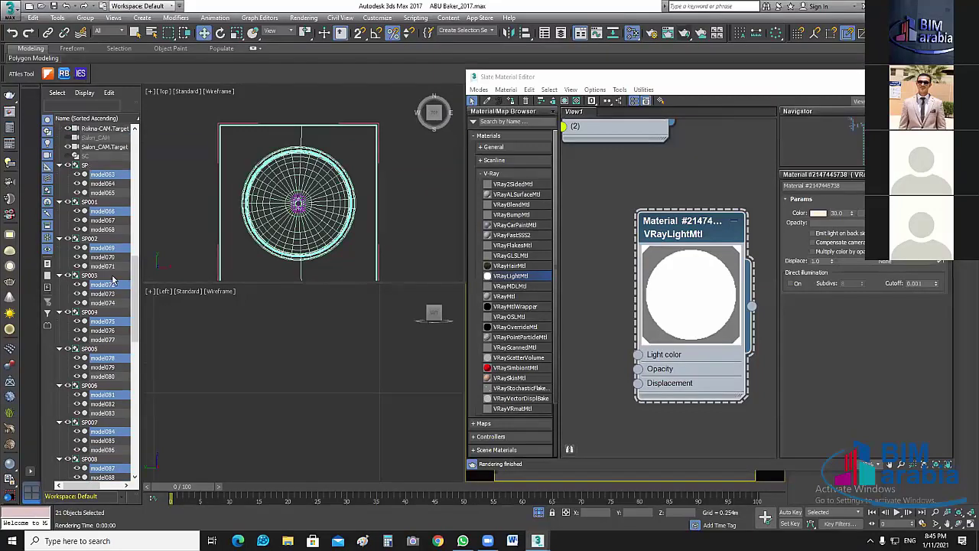
pyautogui.scroll(-3, 113, 280)
pyautogui.rightClick(685, 229)
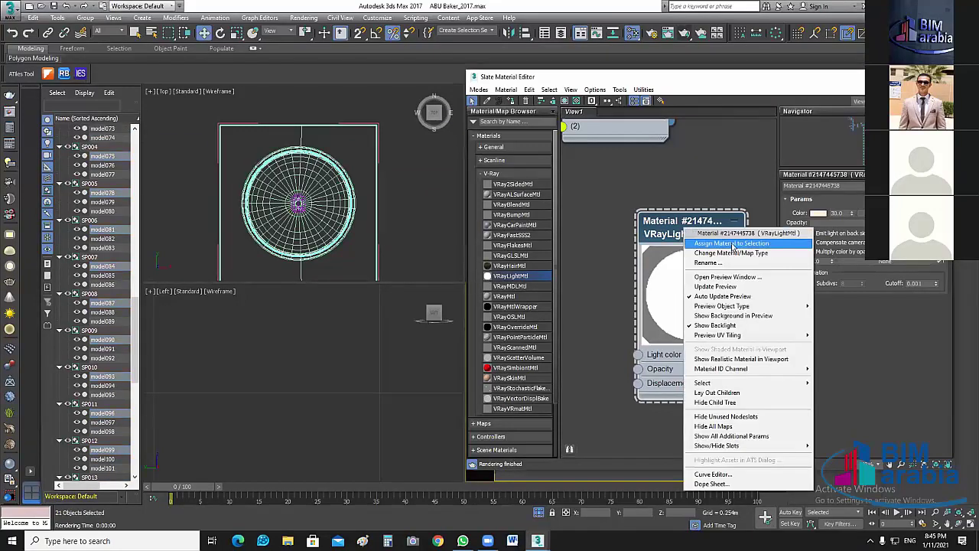
pyautogui.click(732, 243)
pyautogui.press('m')
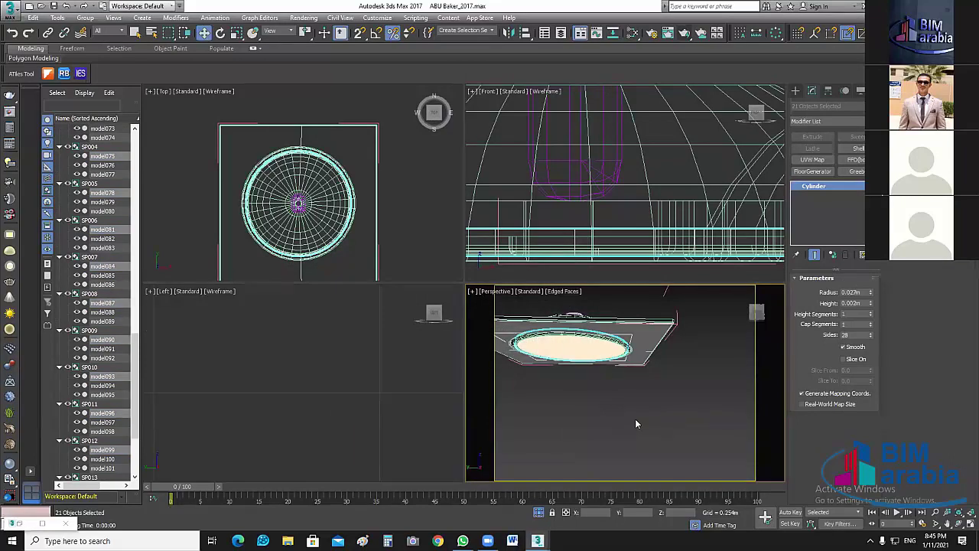
# Close the SP006 spotlight group from the Group menu.
pyautogui.click(10, 111)
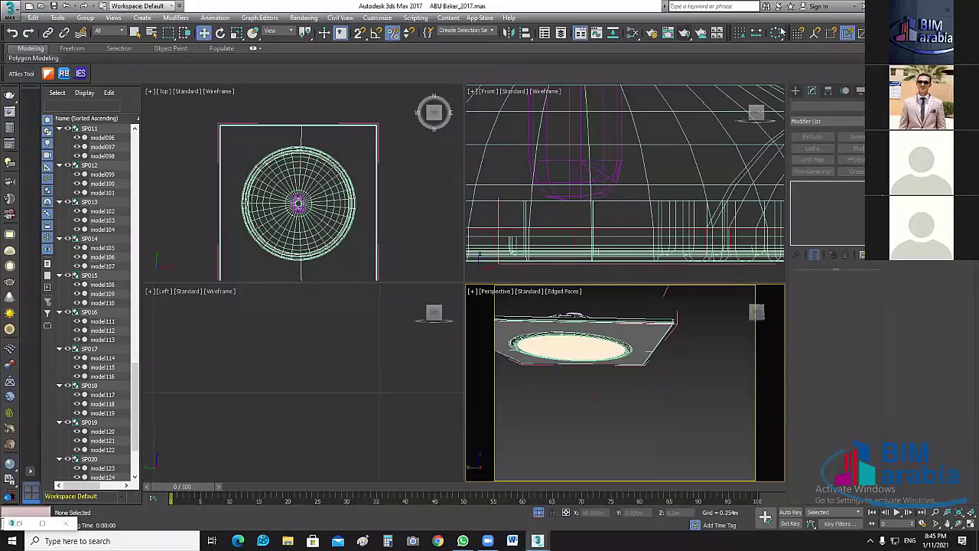
pyautogui.click(778, 32)
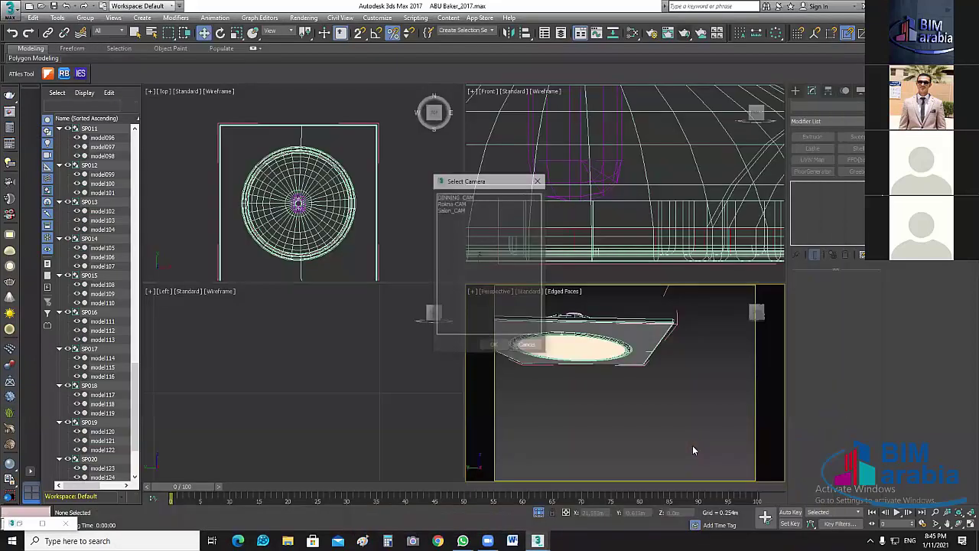
pyautogui.click(528, 347)
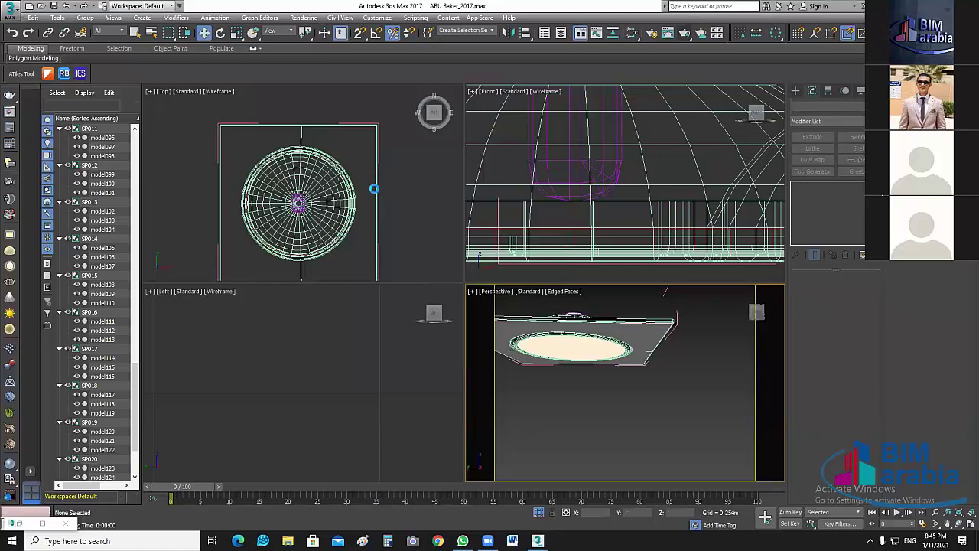
pyautogui.click(373, 188)
pyautogui.click(85, 17)
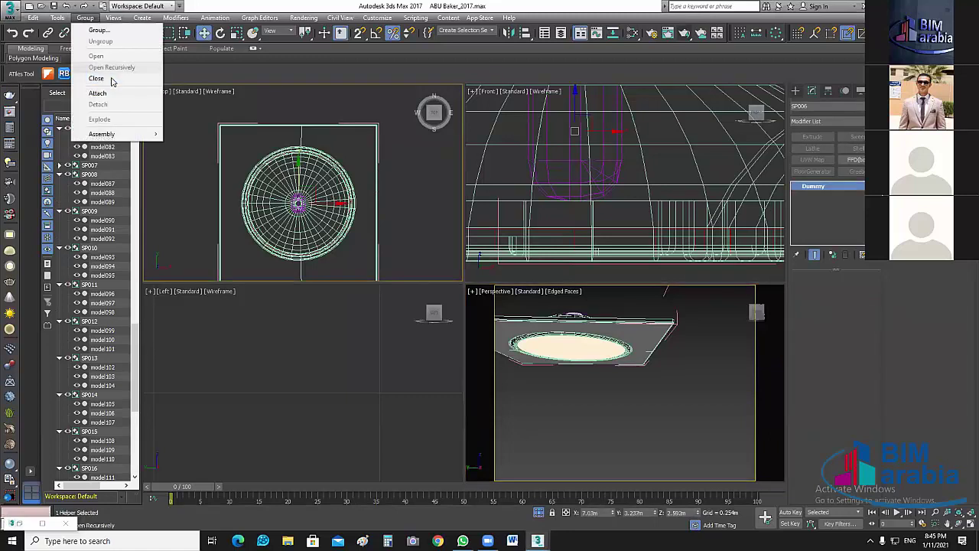
pyautogui.click(96, 79)
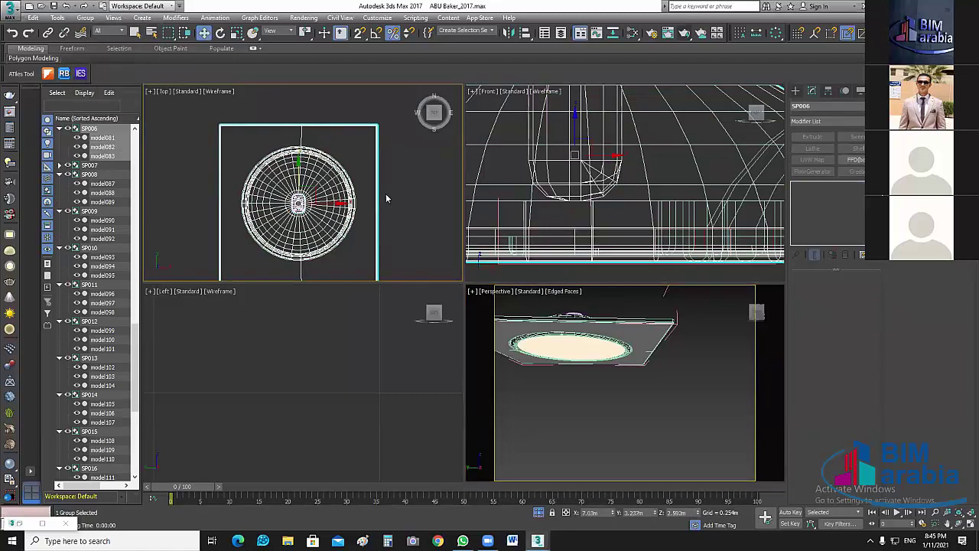
# Close all the other spotlight groups, deselect, and bring up the camera list.
pyautogui.scroll(-2, 355, 222)
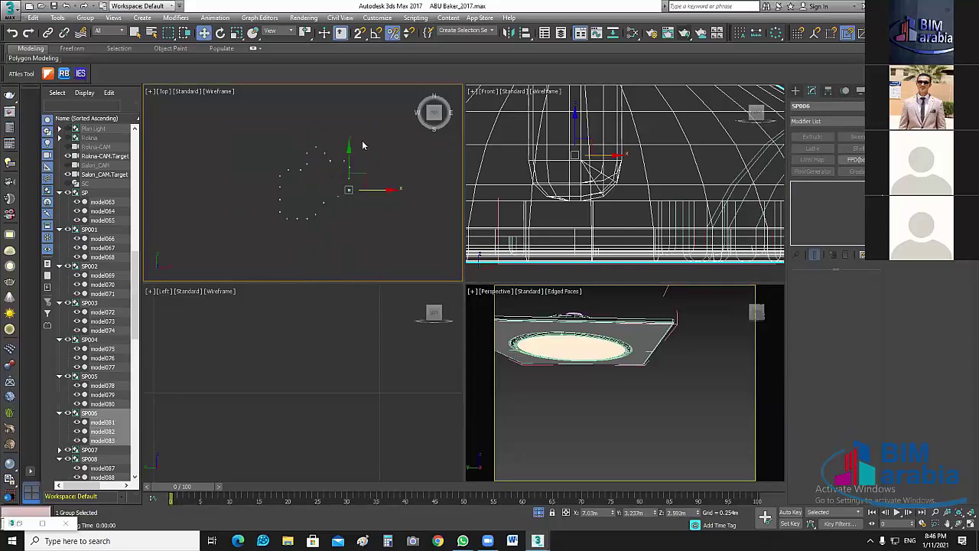
pyautogui.moveTo(393, 124); pyautogui.dragTo(257, 232)
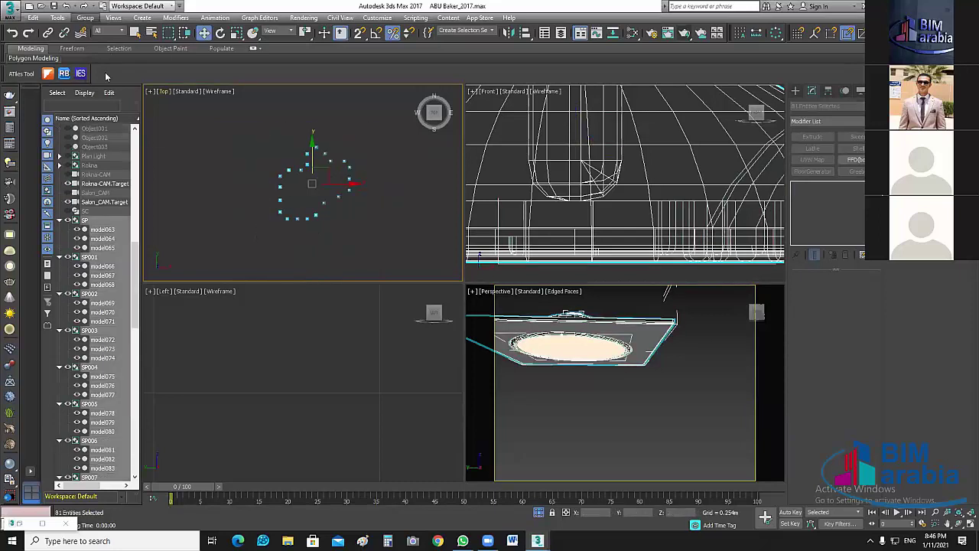
pyautogui.click(85, 17)
pyautogui.press('Return')
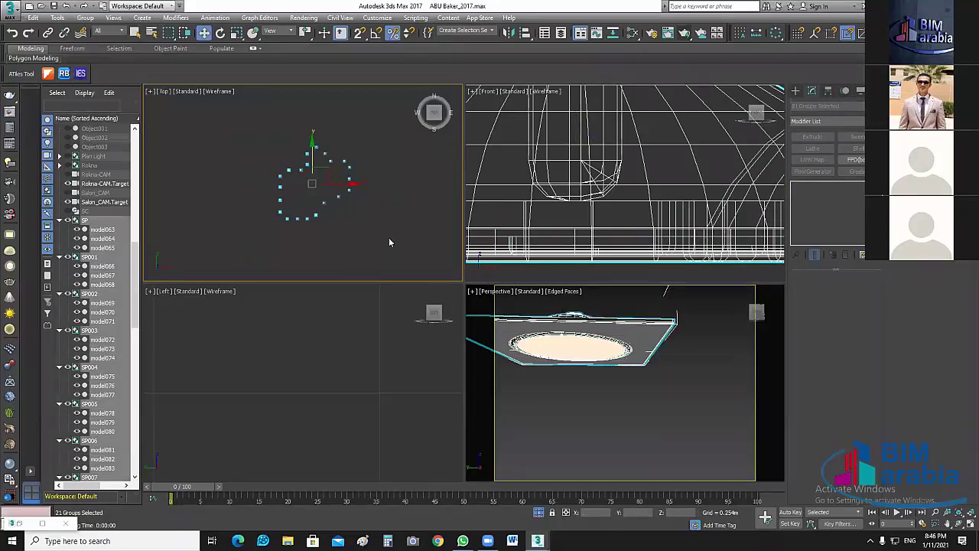
pyautogui.click(350, 167)
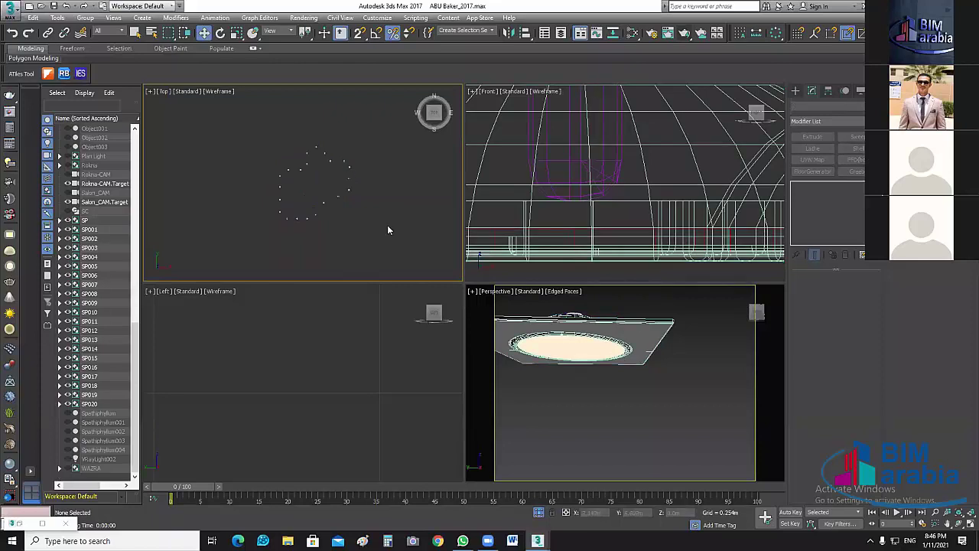
pyautogui.click(602, 398)
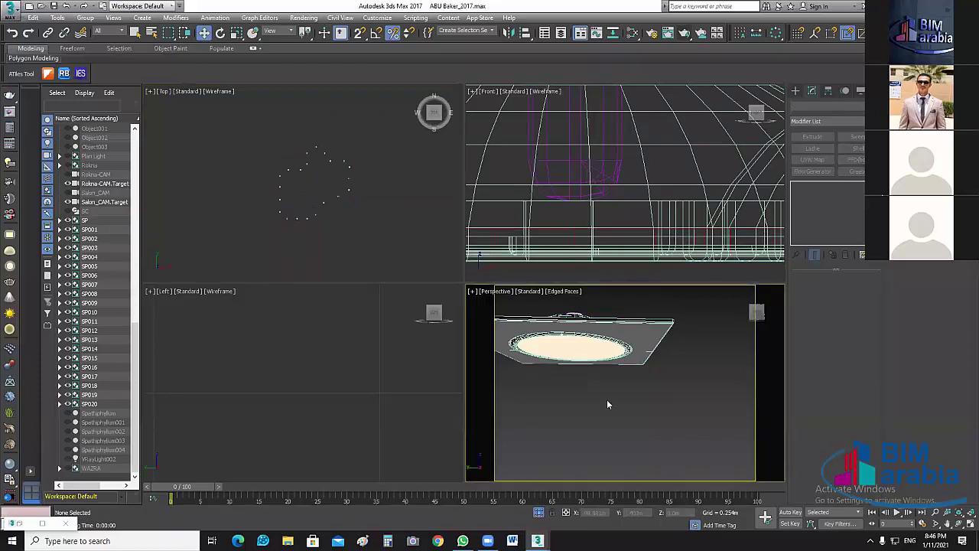
pyautogui.press('c')
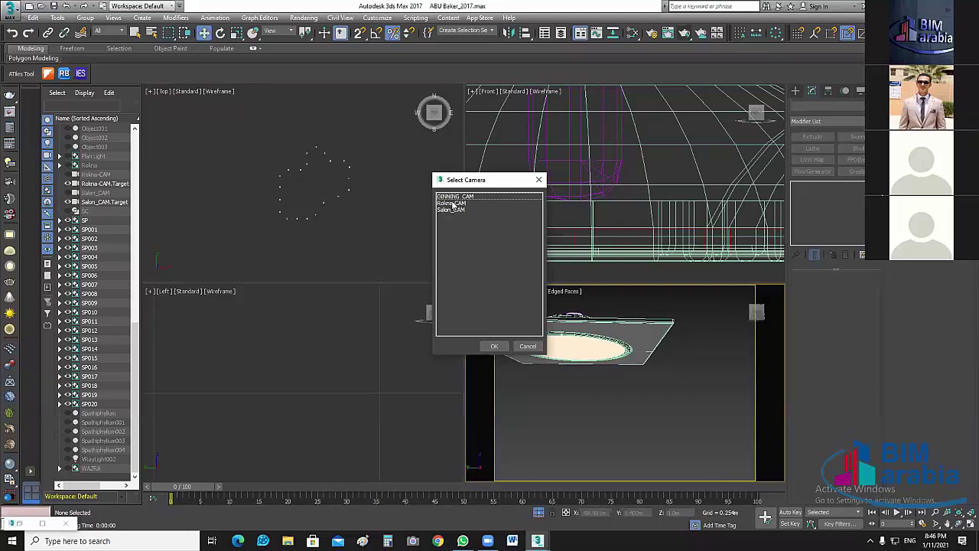
# Choose DINNING_CAM in the Select Camera list and confirm.
pyautogui.click(456, 198)
pyautogui.click(494, 346)
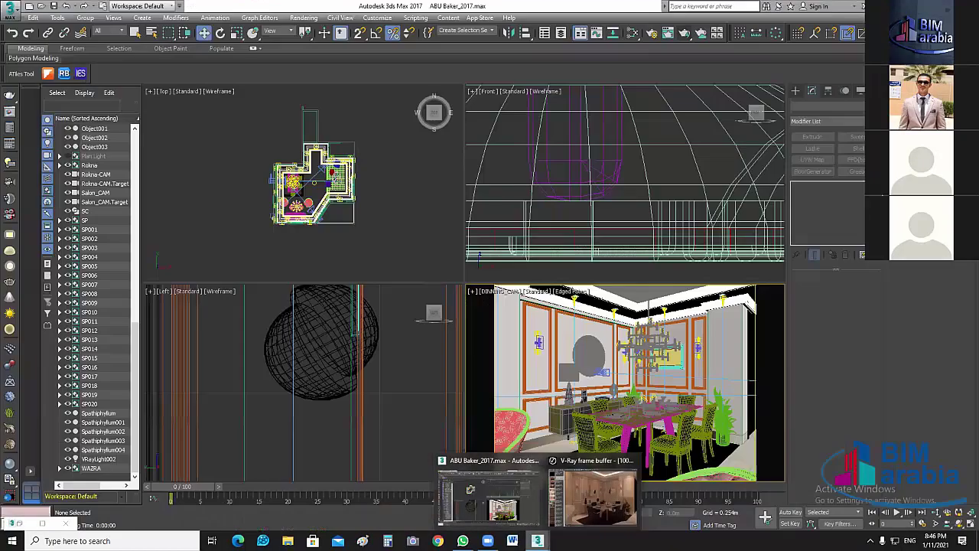
pyautogui.moveTo(537, 541)
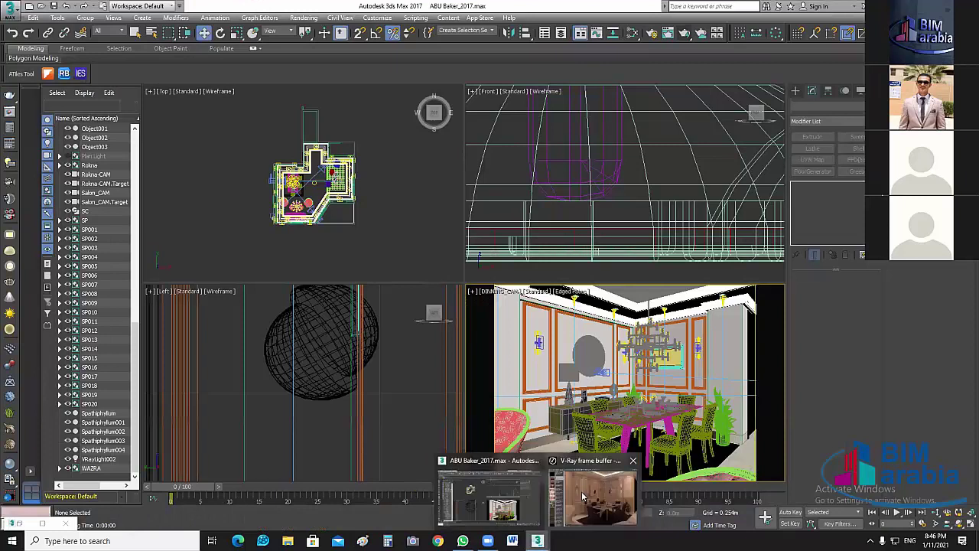
# Re-render a region over the upper-right ceiling corner in the V-Ray frame buffer.
pyautogui.click(597, 496)
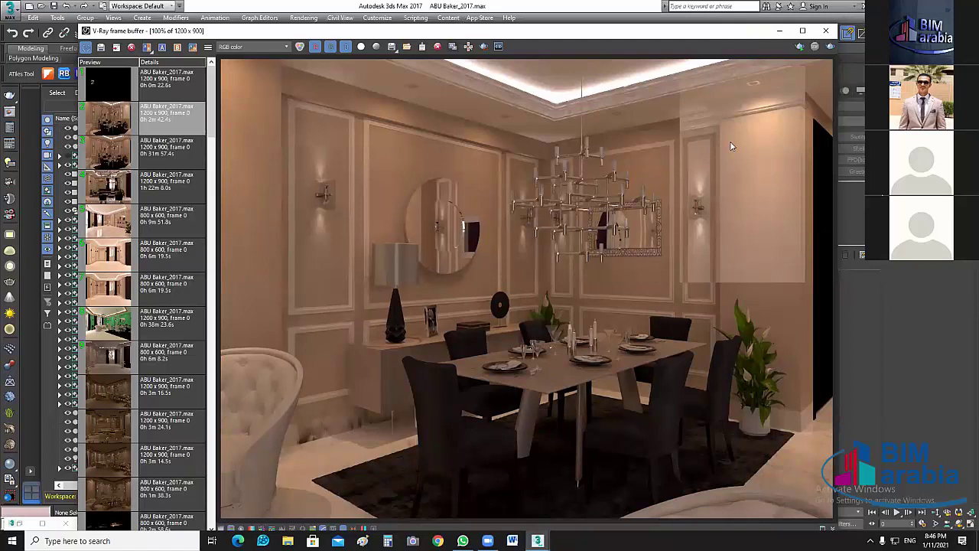
pyautogui.moveTo(780, 72); pyautogui.dragTo(730, 174)
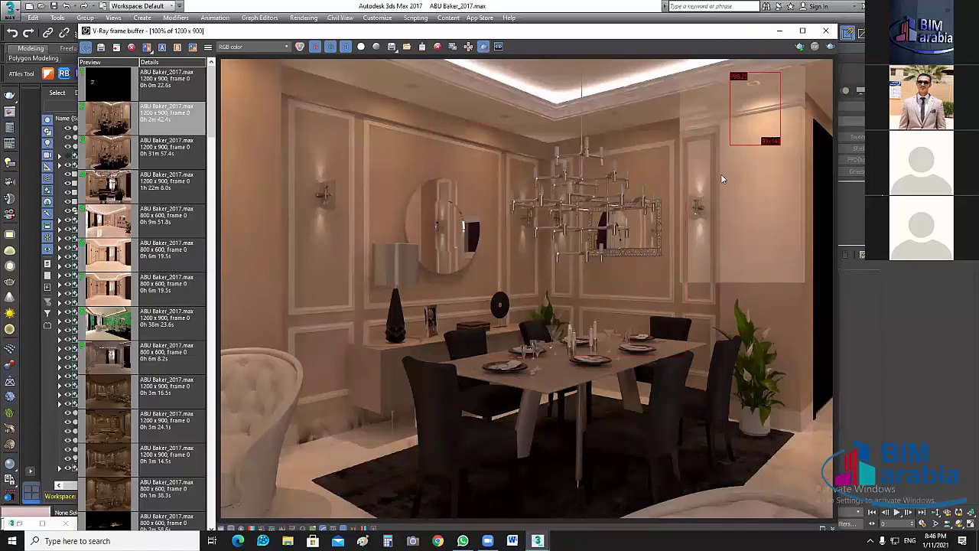
pyautogui.click(832, 49)
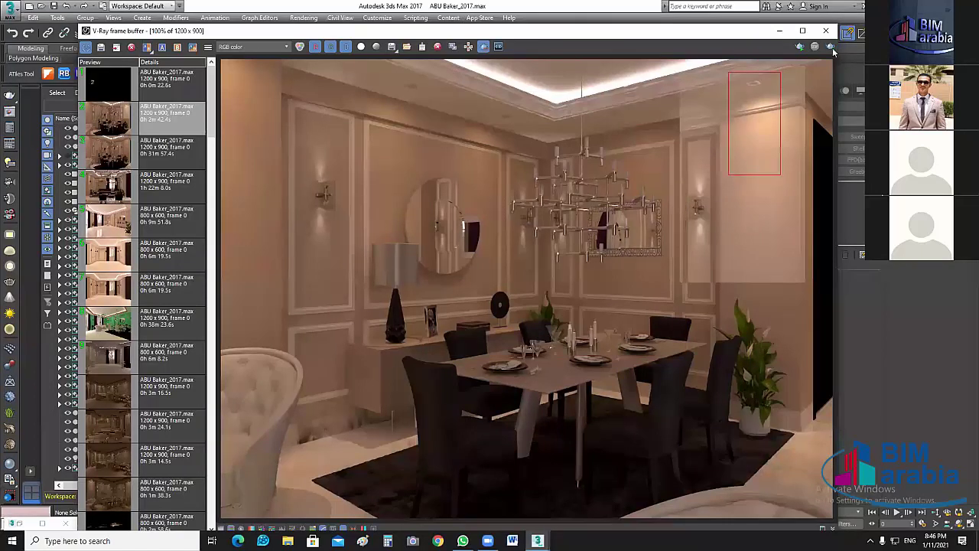
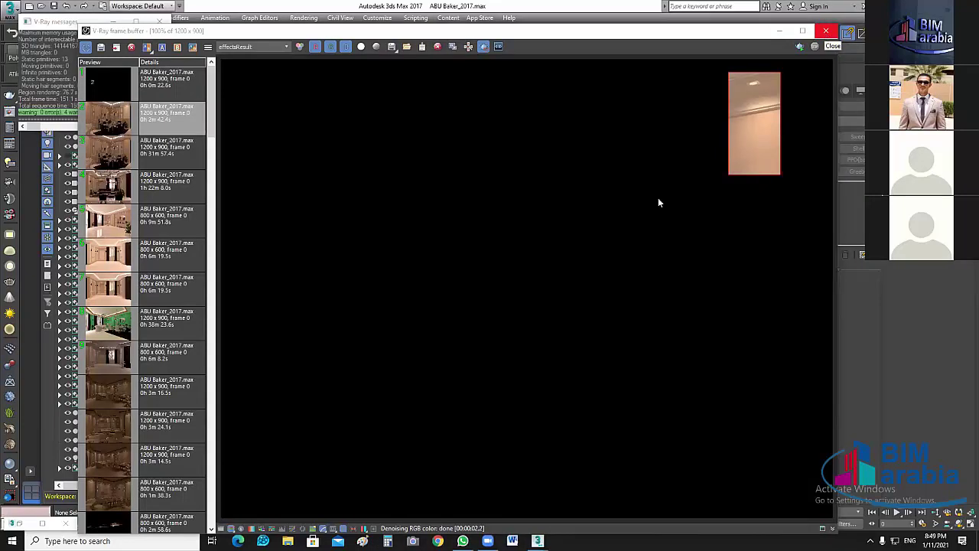
# Close the V-Ray frame buffer and the render messages window.
pyautogui.click(158, 26)
pyautogui.click(158, 23)
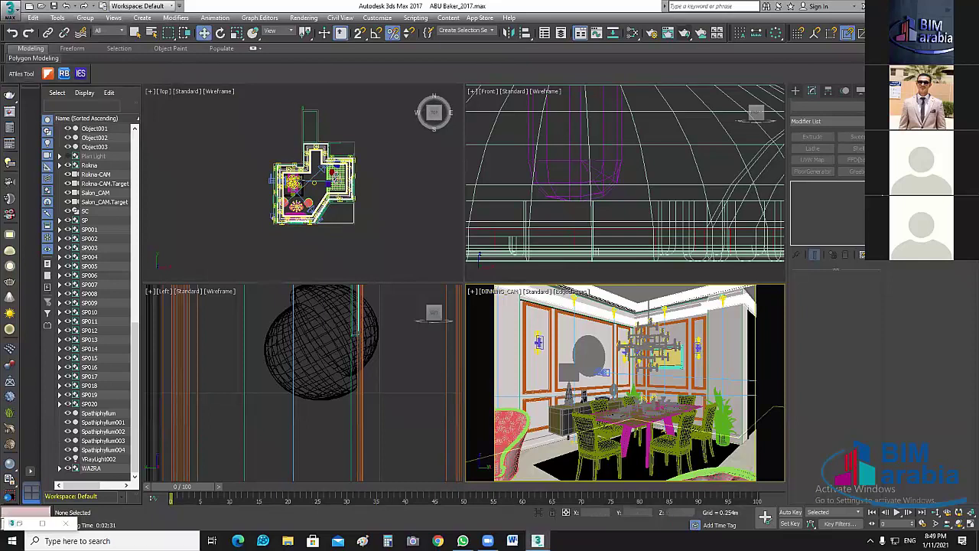
pyautogui.scroll(2, 433, 238)
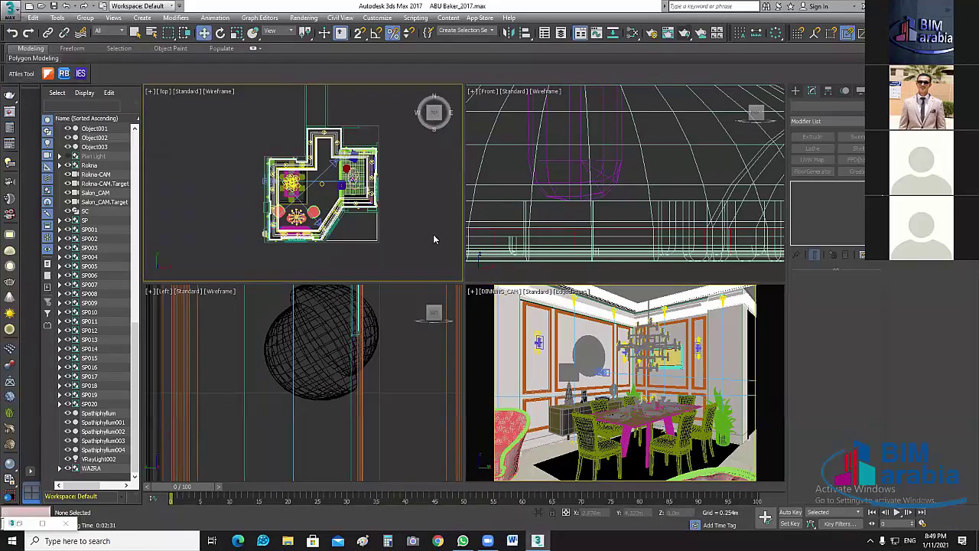
pyautogui.scroll(3, 433, 238)
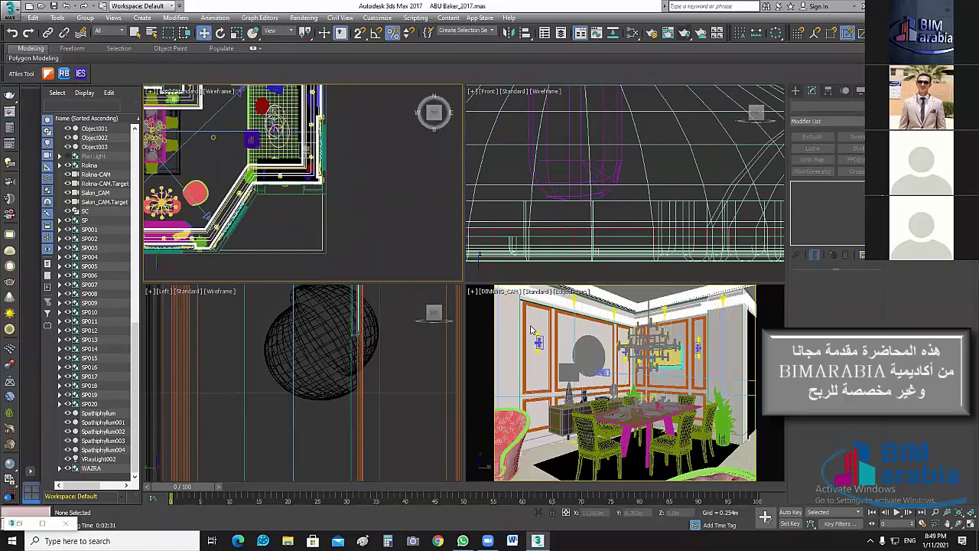
# Maximize the Top viewport, zoom in on the dining area, and select its corner plant.
pyautogui.hotkey('alt', 'w')
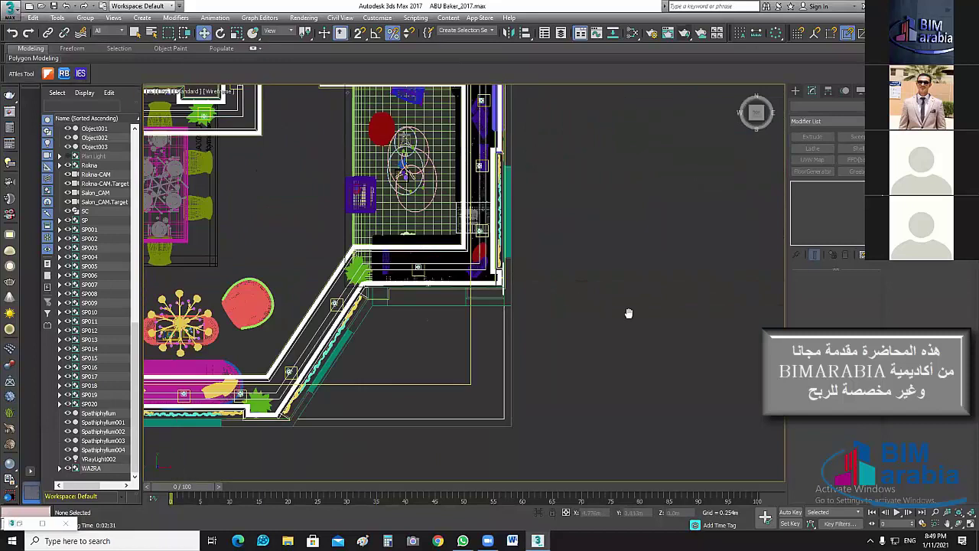
pyautogui.moveTo(144, 120); pyautogui.dragTo(433, 167, button='middle')
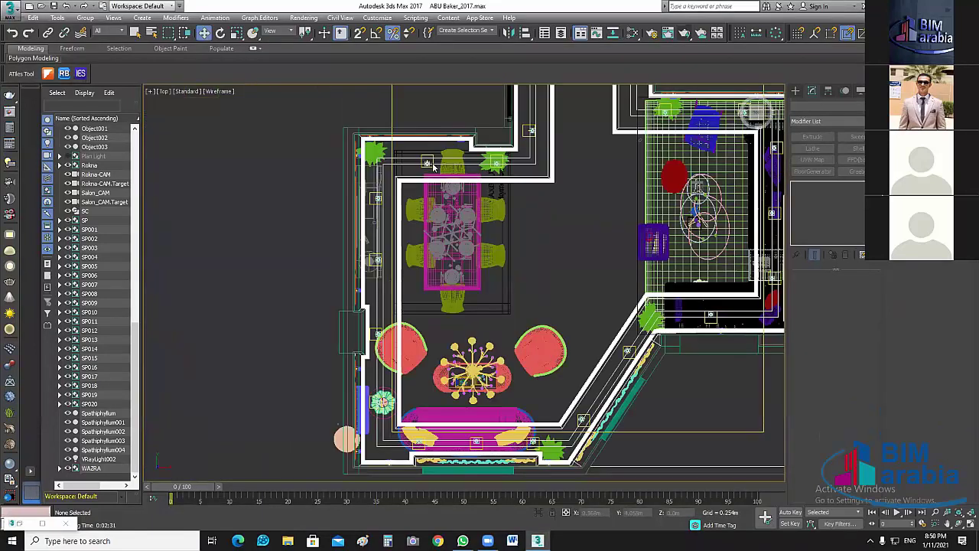
pyautogui.scroll(1, 400, 156)
pyautogui.scroll(1, 416, 209)
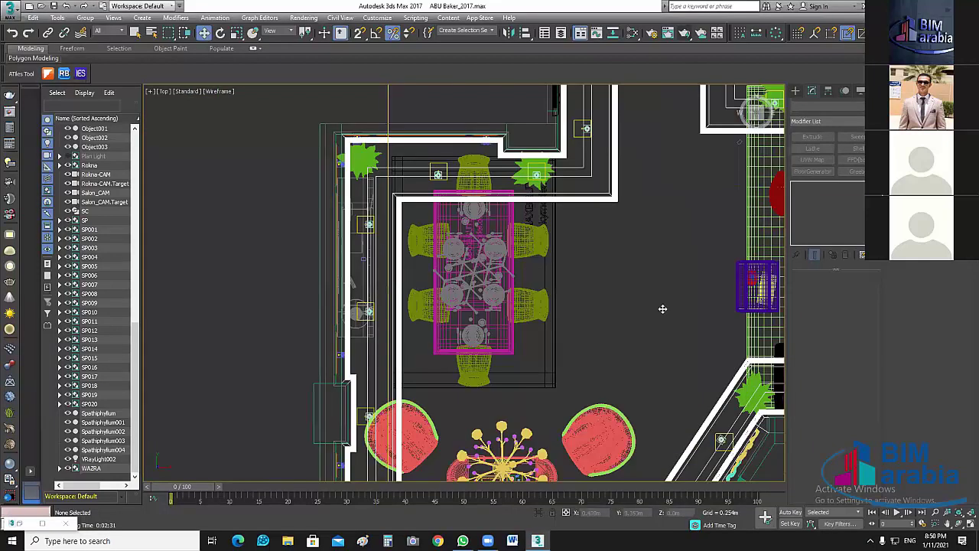
pyautogui.click(362, 152)
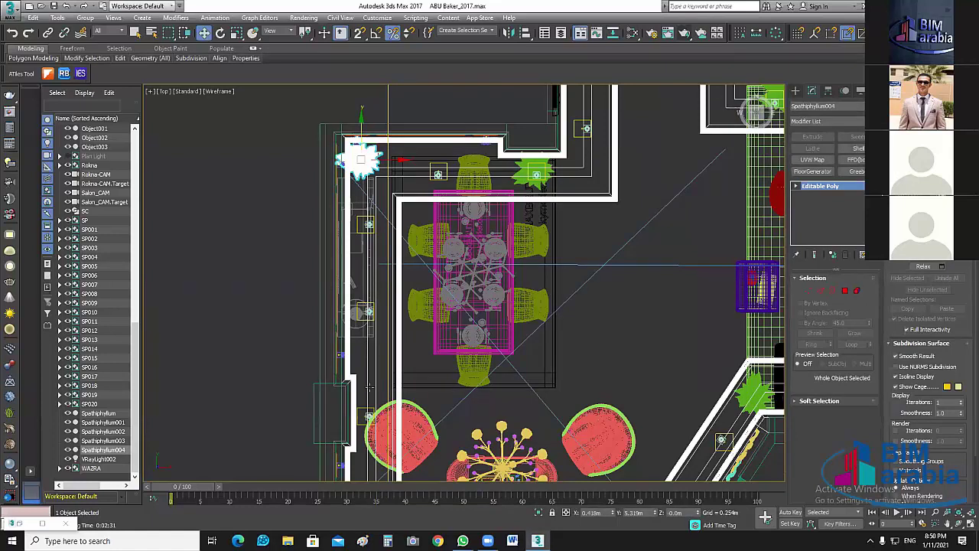
# Shift Spathiphyllum004 slightly upward in Y on the plan.
pyautogui.scroll(2, 375, 306)
pyautogui.scroll(5, 375, 306)
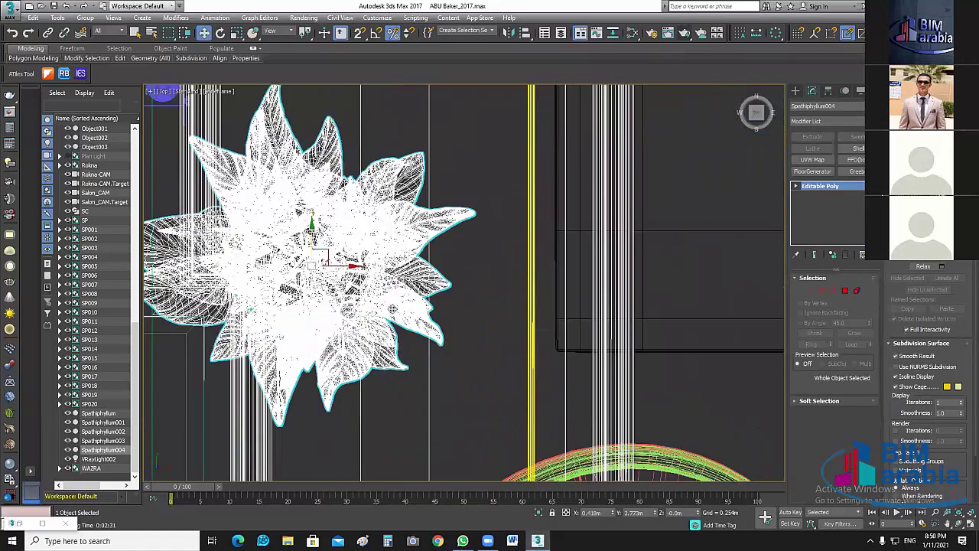
pyautogui.scroll(1, 394, 309)
pyautogui.scroll(-3, 375, 306)
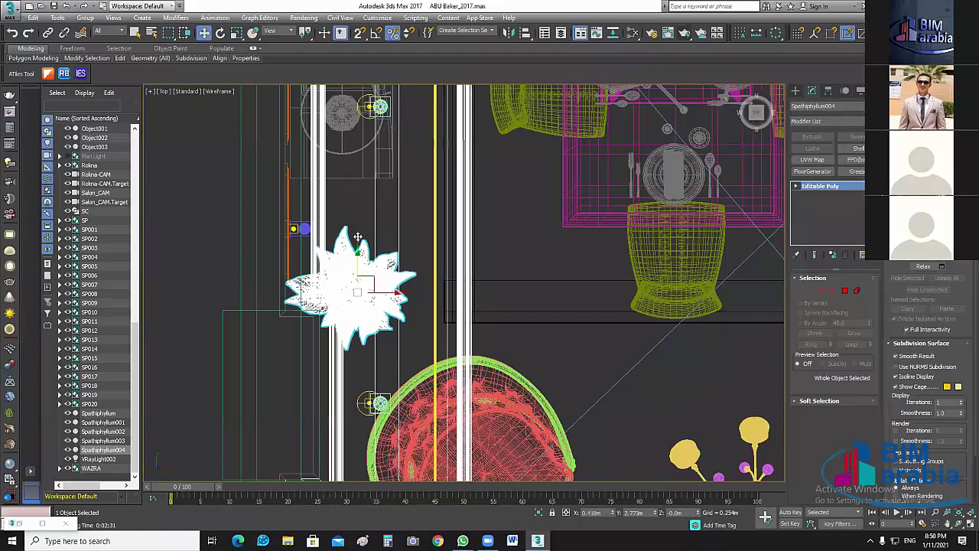
pyautogui.moveTo(357, 237); pyautogui.dragTo(357, 208)
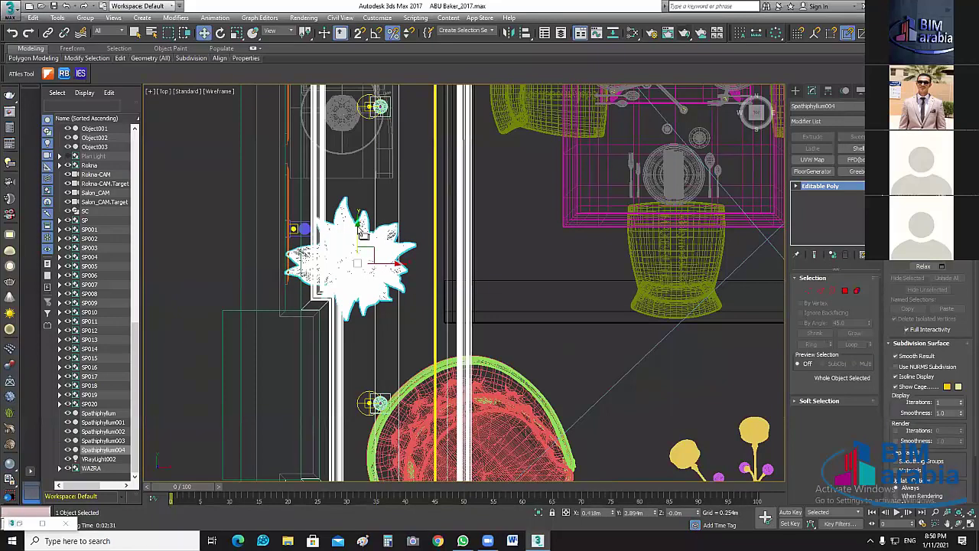
pyautogui.moveTo(363, 233); pyautogui.dragTo(363, 238)
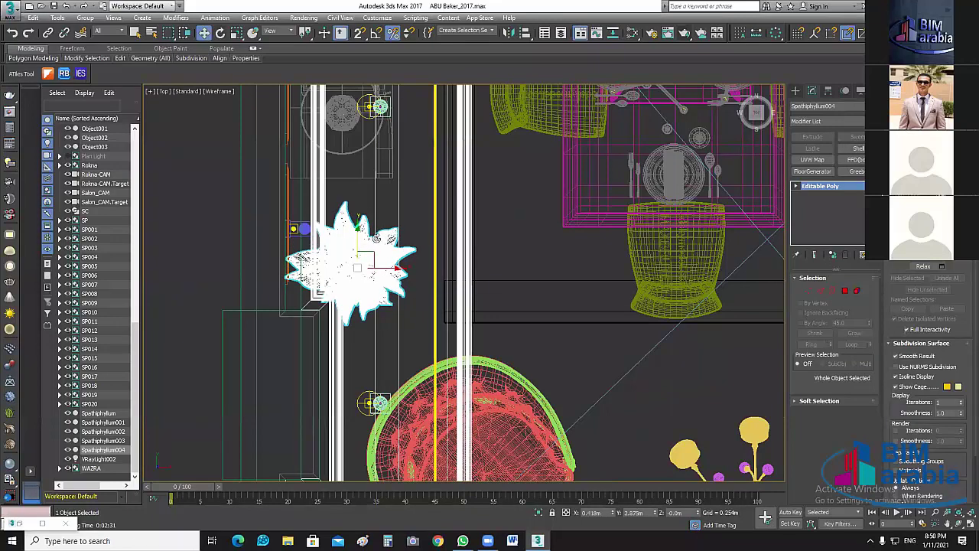
# Rotate the plant about -43° on Z, then deselect it.
pyautogui.press('e')
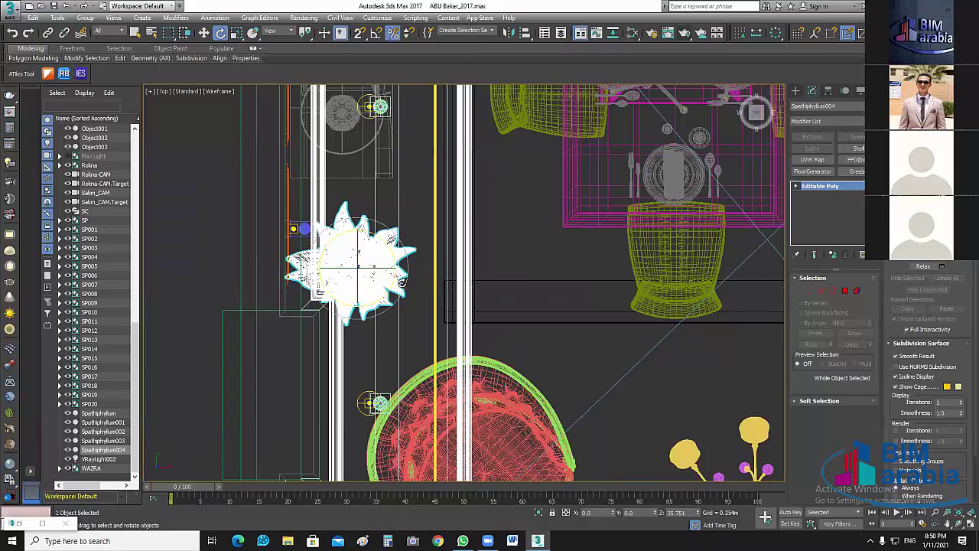
pyautogui.moveTo(304, 228); pyautogui.dragTo(305, 230)
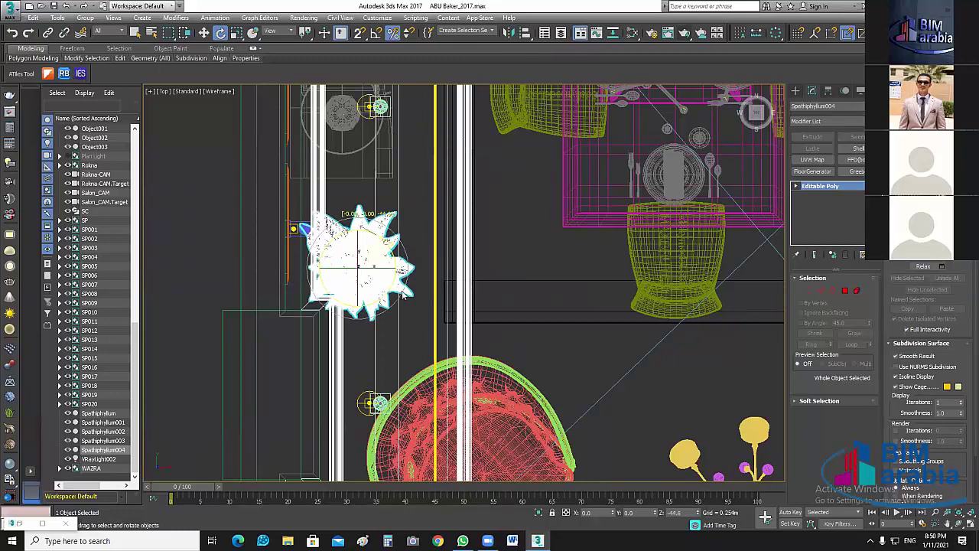
pyautogui.click(204, 33)
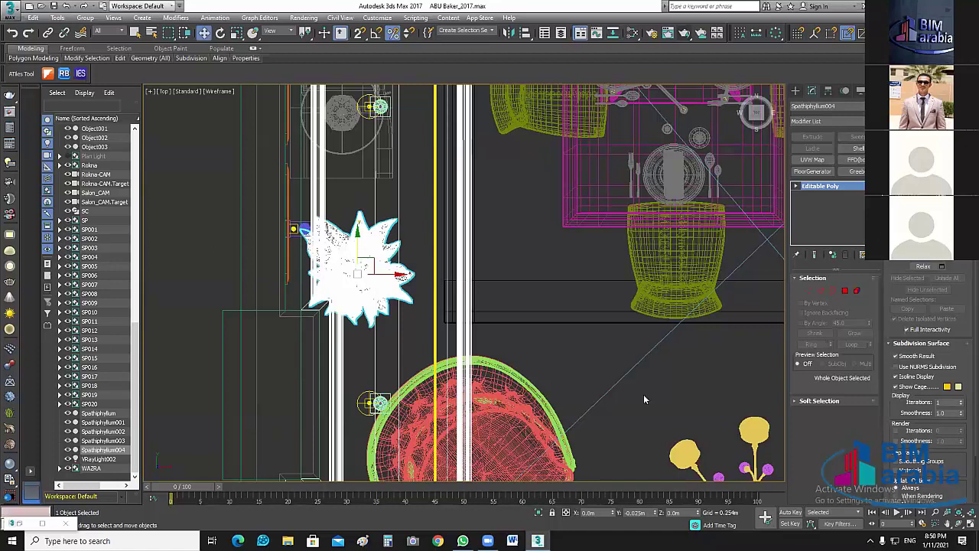
pyautogui.click(659, 377)
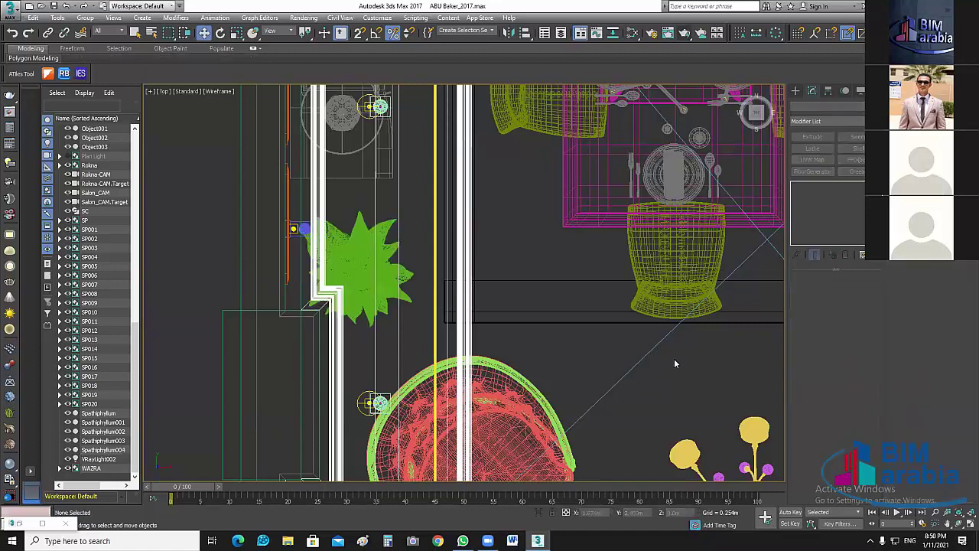
pyautogui.scroll(-5, 673, 357)
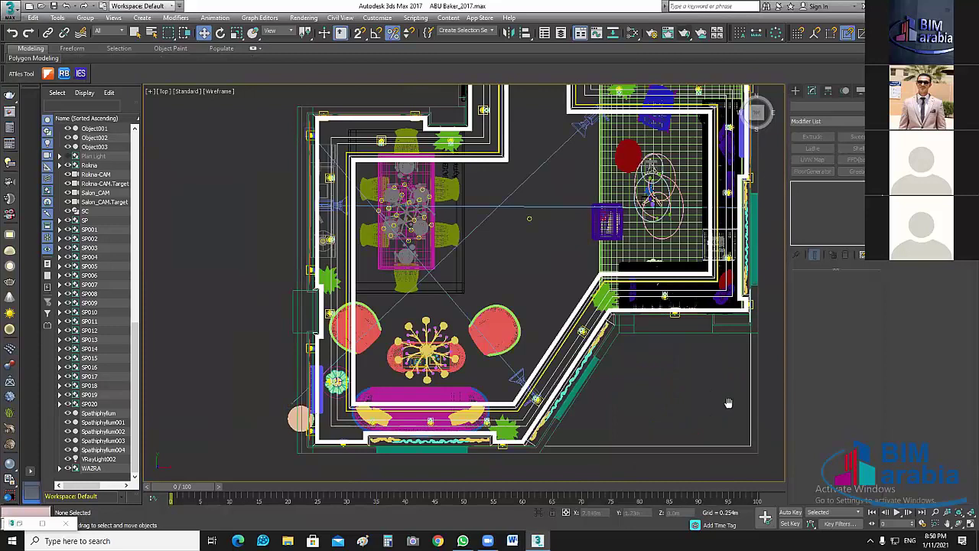
pyautogui.moveTo(747, 208); pyautogui.dragTo(738, 279, button='middle')
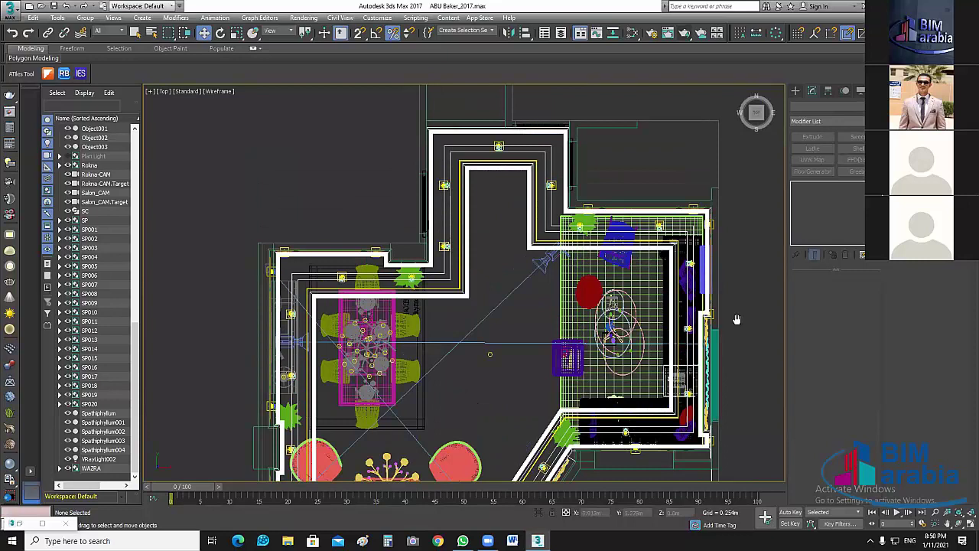
pyautogui.moveTo(457, 464); pyautogui.dragTo(377, 304, button='middle')
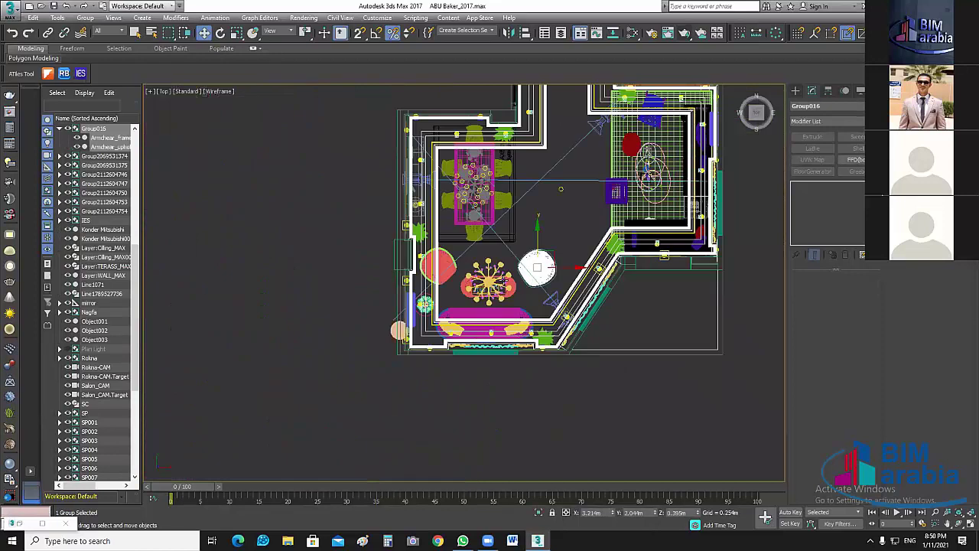
pyautogui.scroll(4, 505, 280)
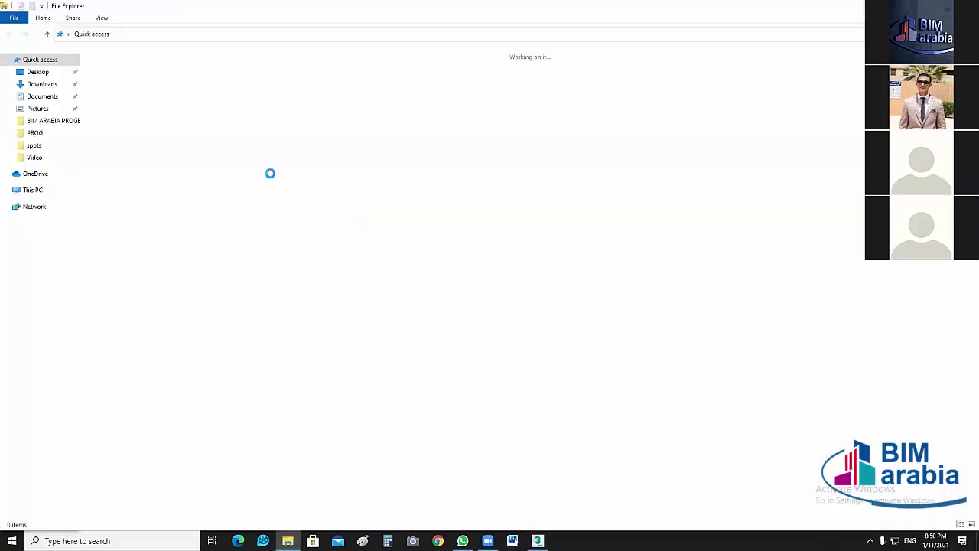
pyautogui.moveTo(46, 176)
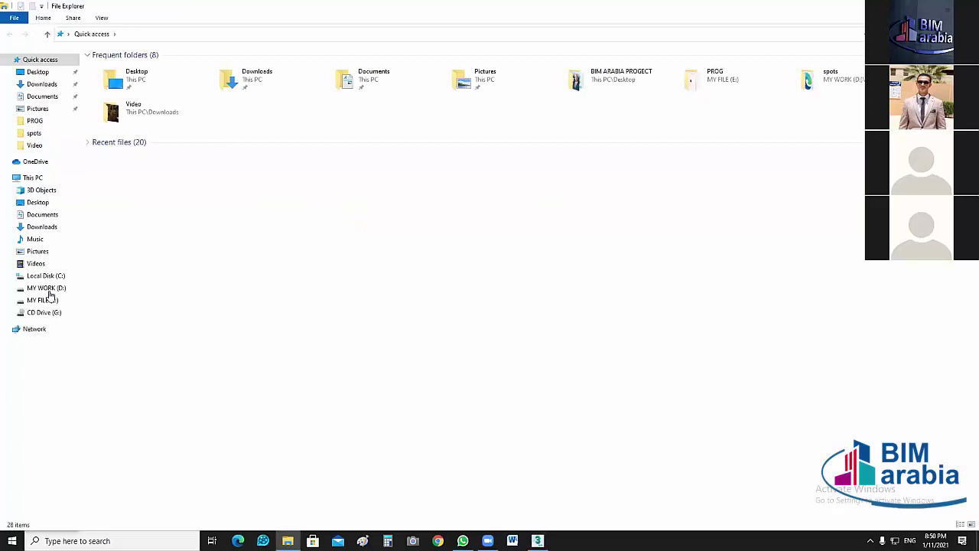
# Go to Desktop > BIM ARABIA PROGECT > Model, use extra large icons, and open folder 1.
pyautogui.click(40, 202)
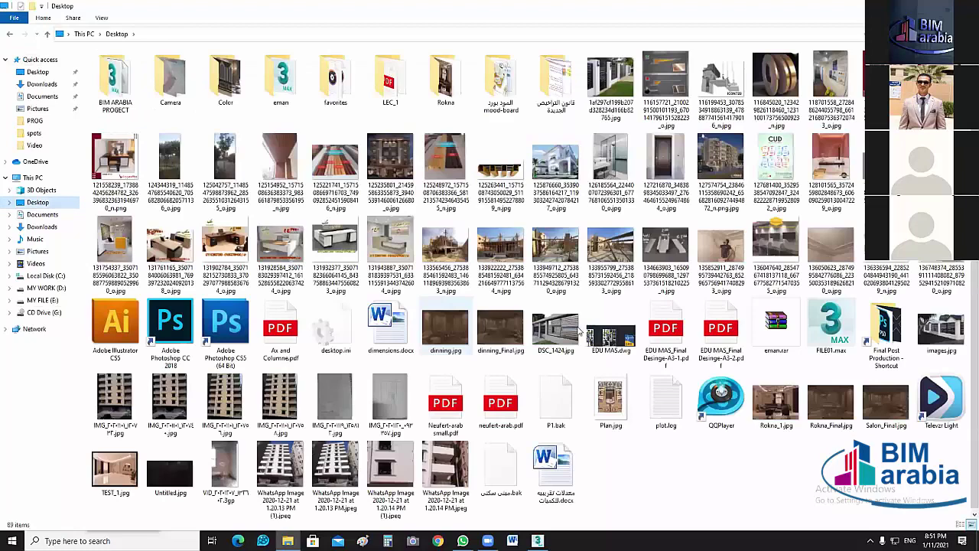
pyautogui.press('b')
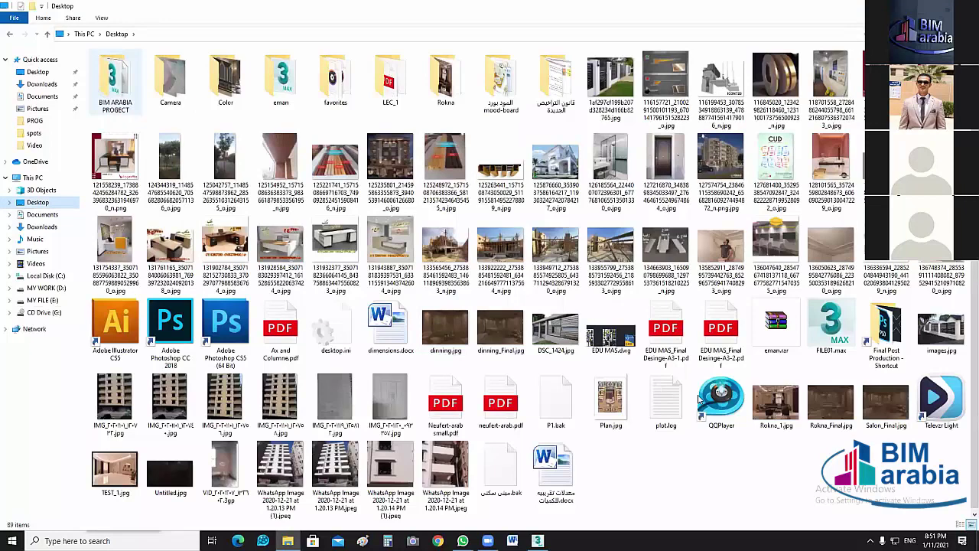
pyautogui.press('Return')
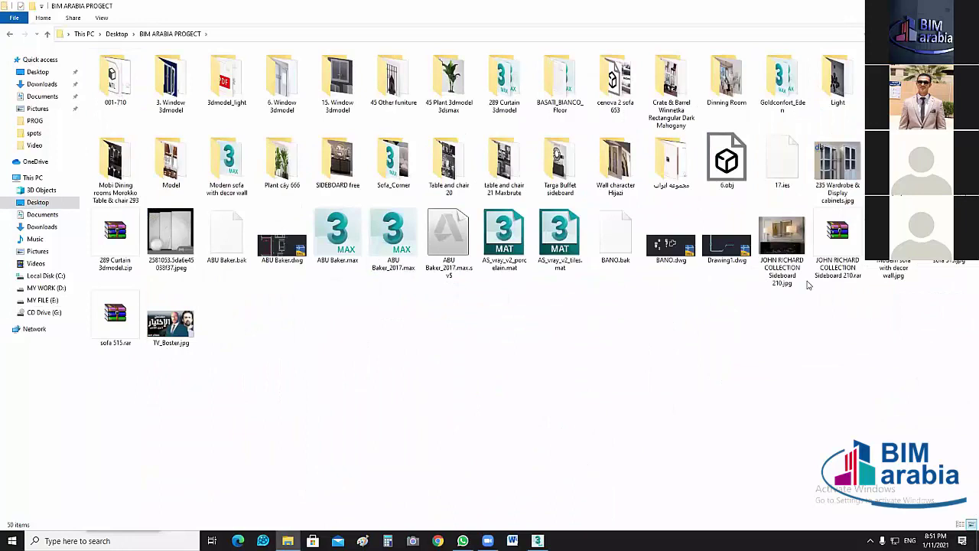
pyautogui.doubleClick(554, 216)
pyautogui.click(101, 18)
pyautogui.click(121, 32)
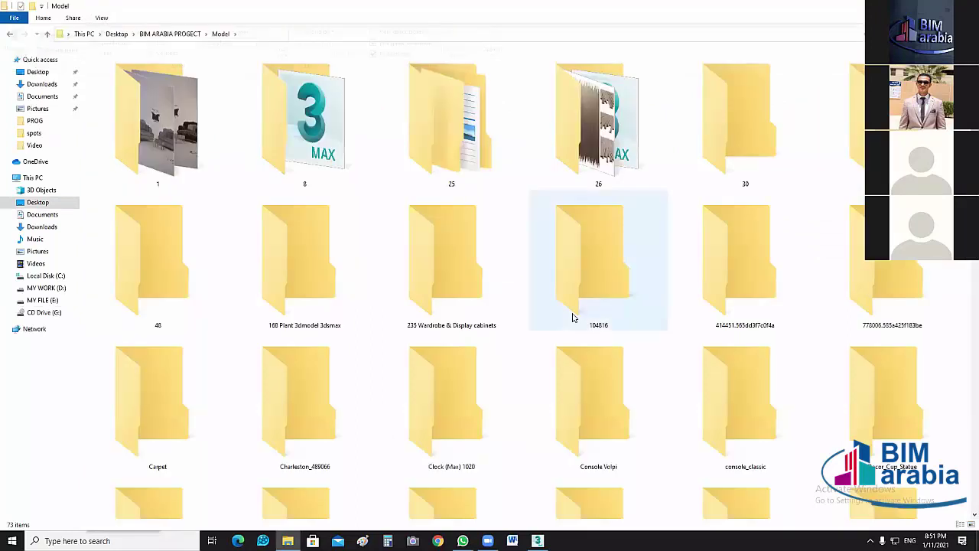
pyautogui.doubleClick(160, 130)
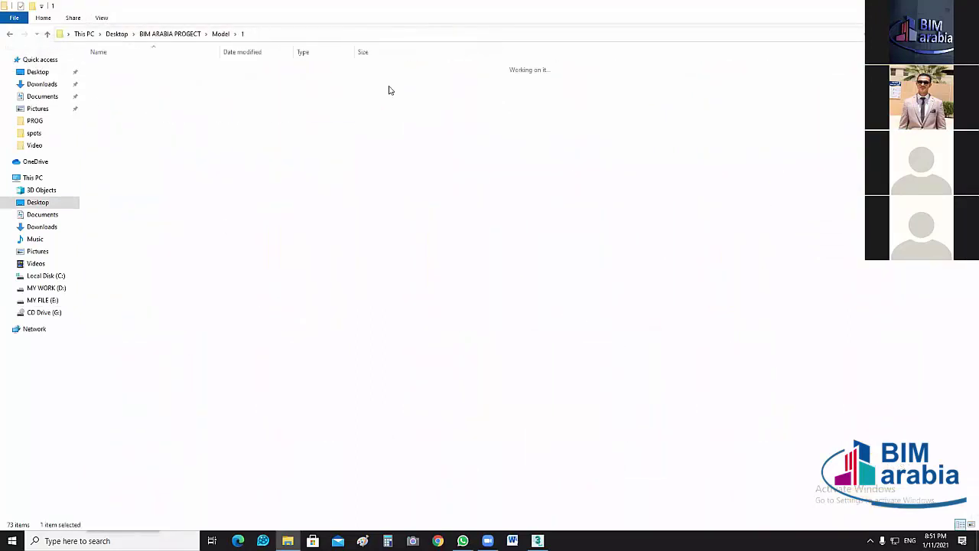
pyautogui.doubleClick(342, 83)
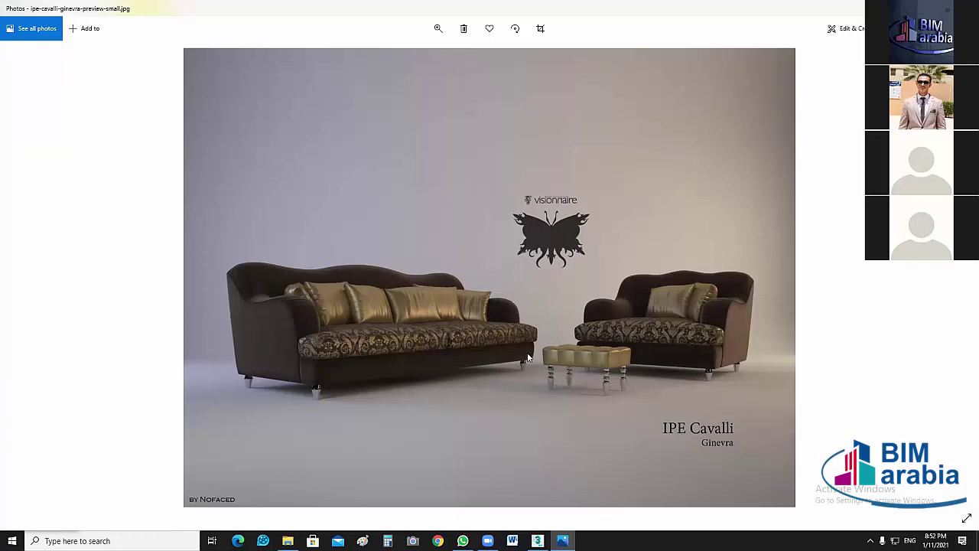
pyautogui.hotkey('alt', 'F4')
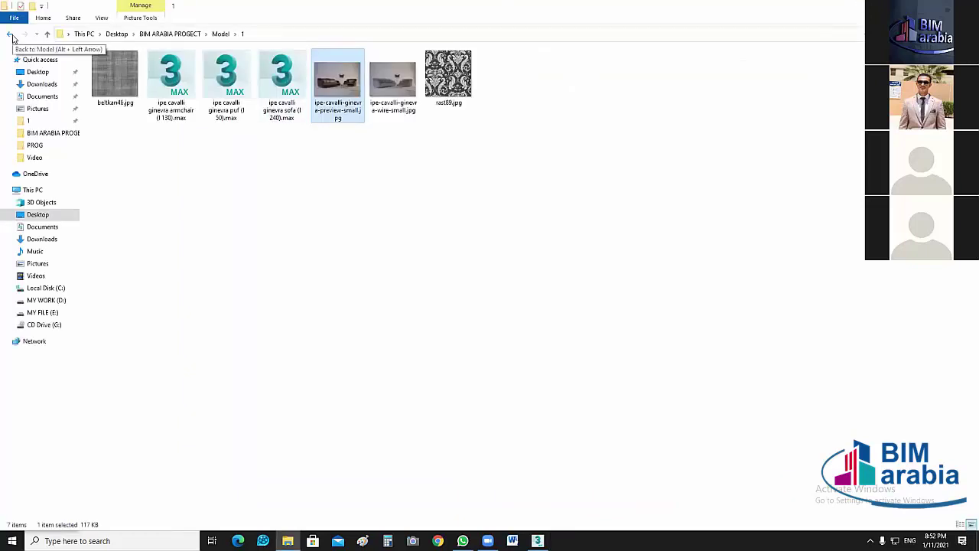
# Open the Clock (Max) 1020 folder and view the clock preview image.
pyautogui.hotkey('alt', 'Left')
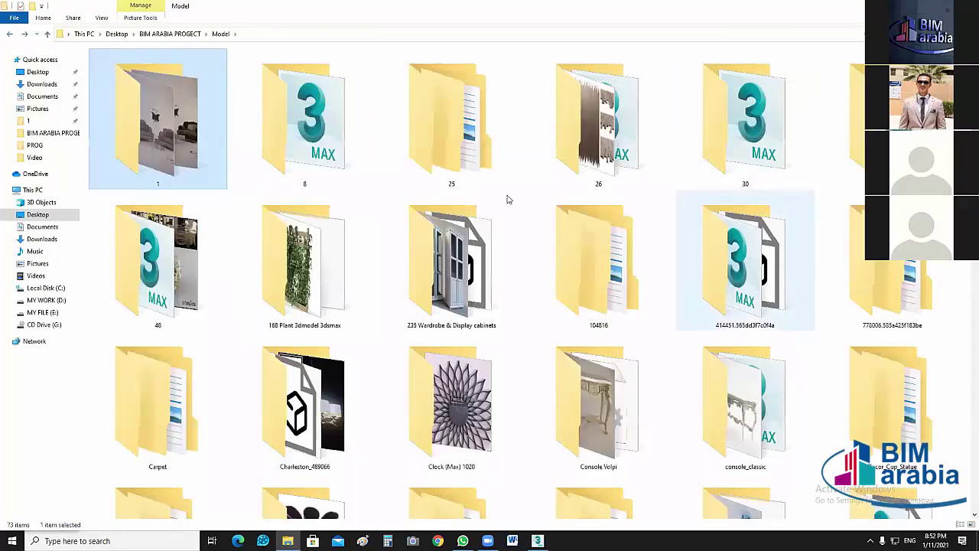
pyautogui.scroll(-3, 479, 216)
pyautogui.click(478, 217)
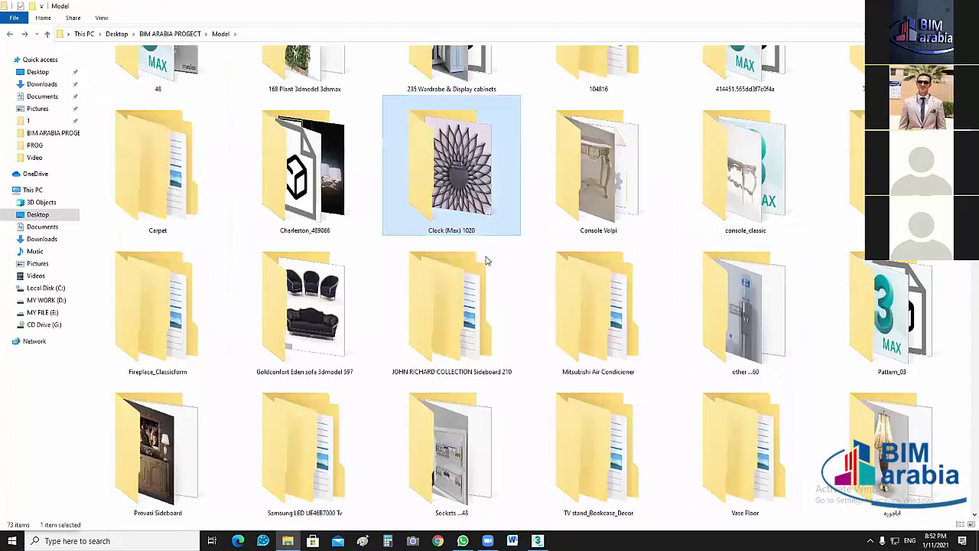
pyautogui.press('Return')
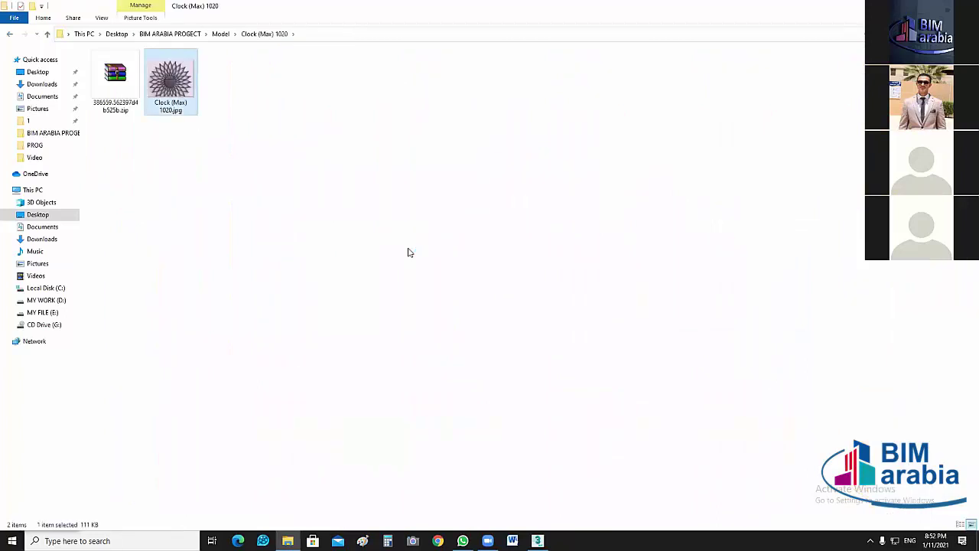
pyautogui.press('Return')
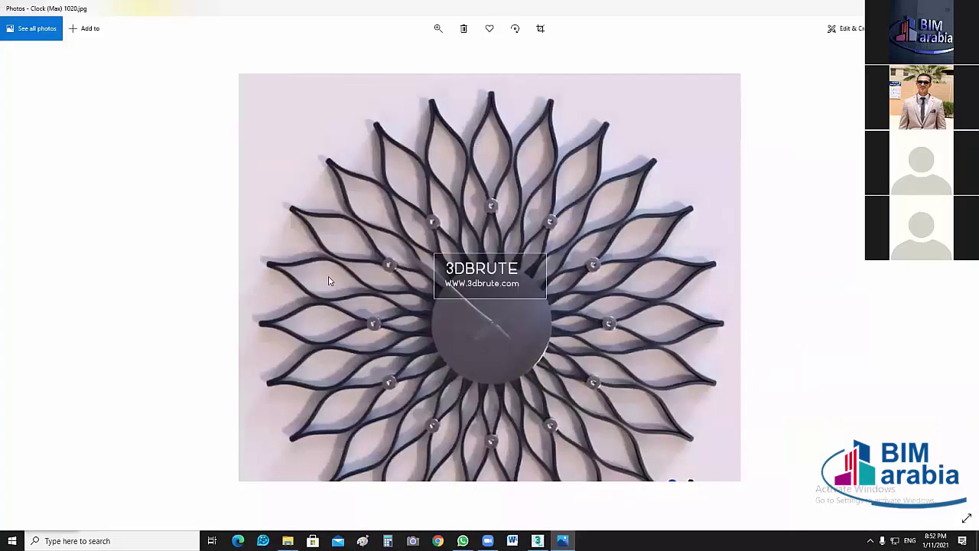
pyautogui.hotkey('alt', 'F4')
# Extract the clock archive and open the Clock folder with Clock(Max).max, Clock.obj, Clock.mtl, dr_9.png.
pyautogui.hotkey('alt', 'e')
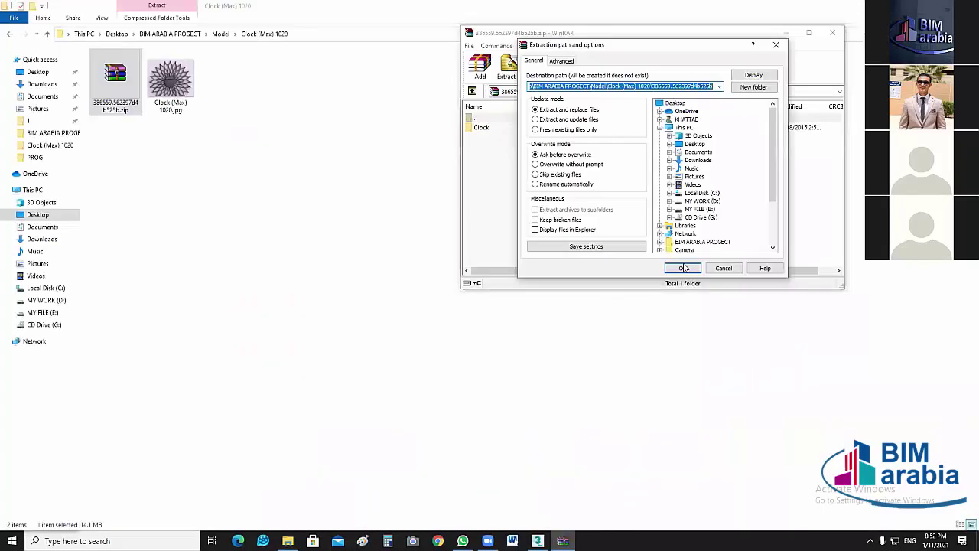
pyautogui.press('Escape')
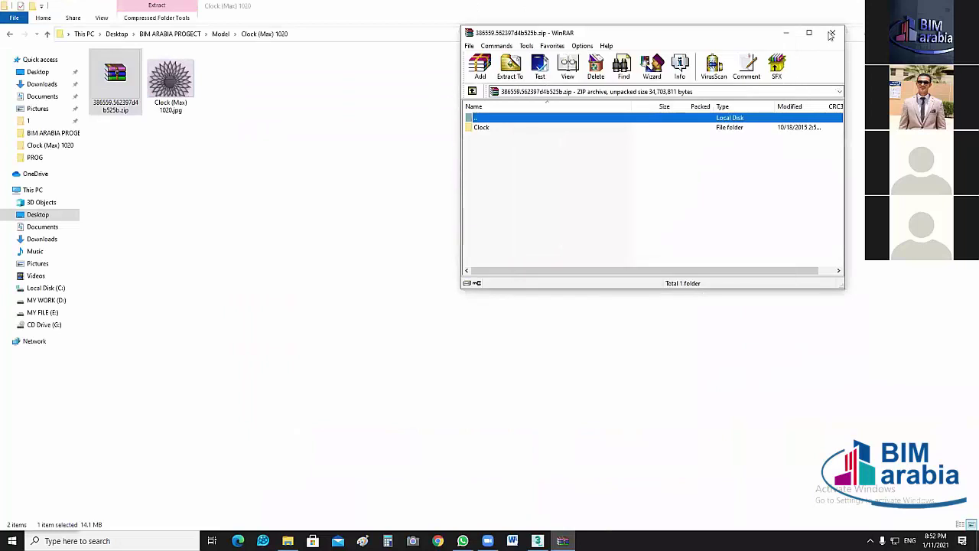
pyautogui.click(832, 33)
pyautogui.doubleClick(115, 79)
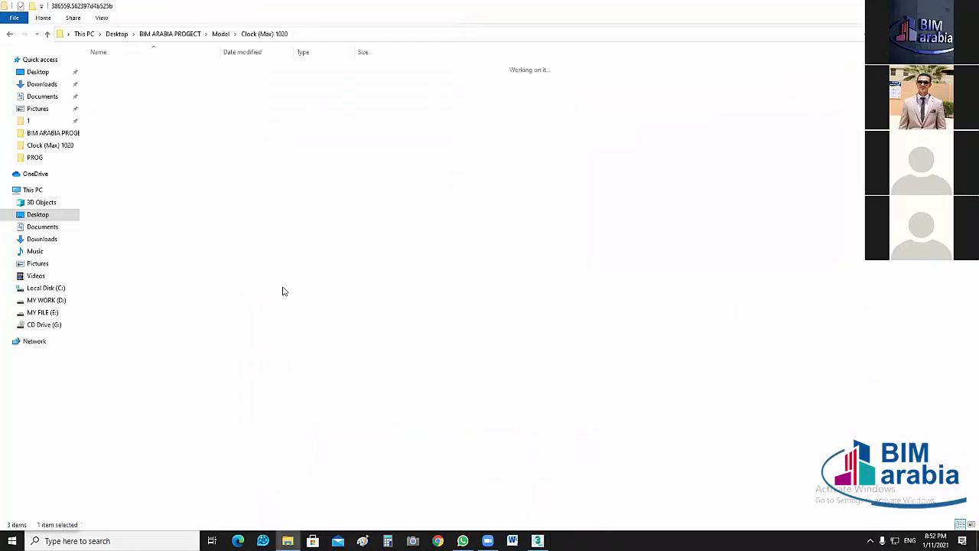
pyautogui.click(113, 69)
pyautogui.press('Return')
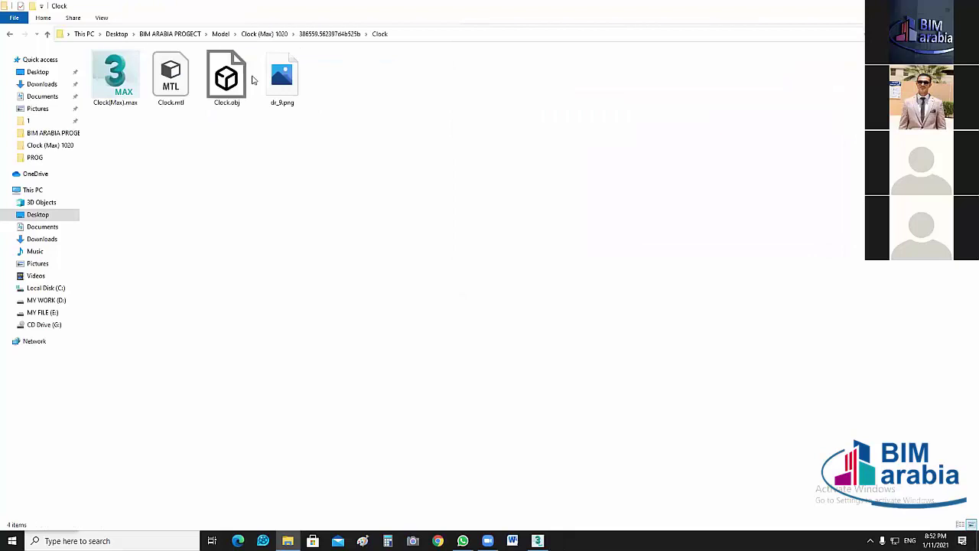
# Go up three levels back to the Model folder.
pyautogui.click(47, 38)
pyautogui.click(47, 36)
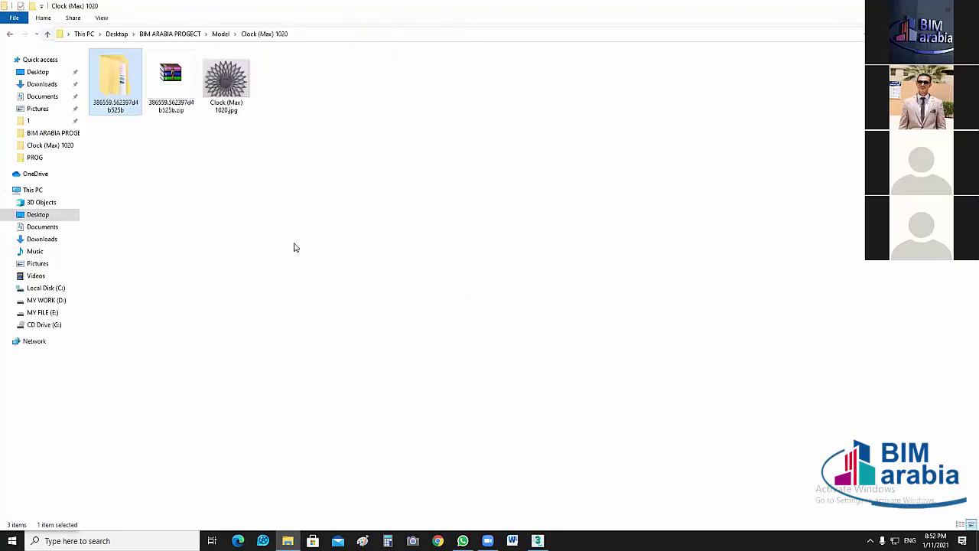
pyautogui.click(48, 37)
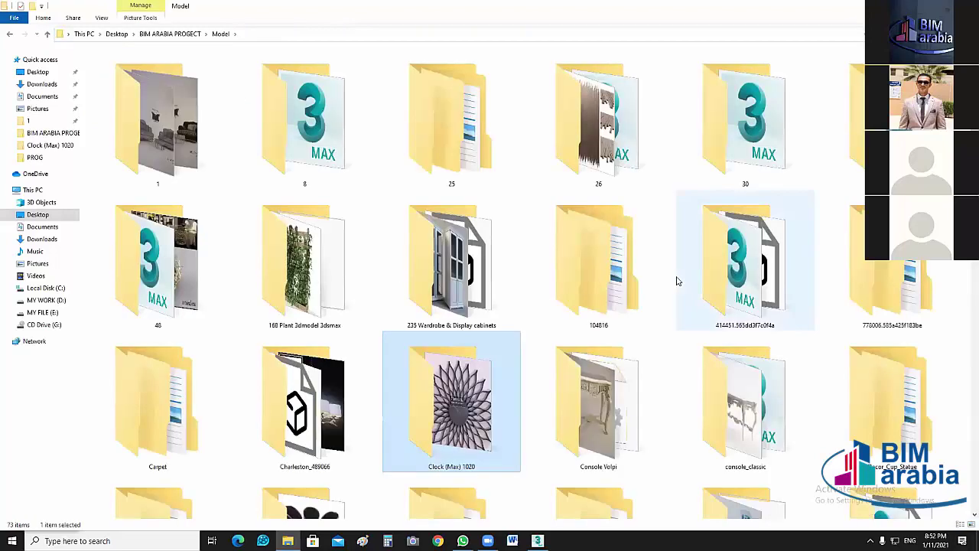
# Inspect the Goldconfort Eden sofa 3dmodel 597 folder and its subfolder, then return to Model.
pyautogui.scroll(-3, 700, 223)
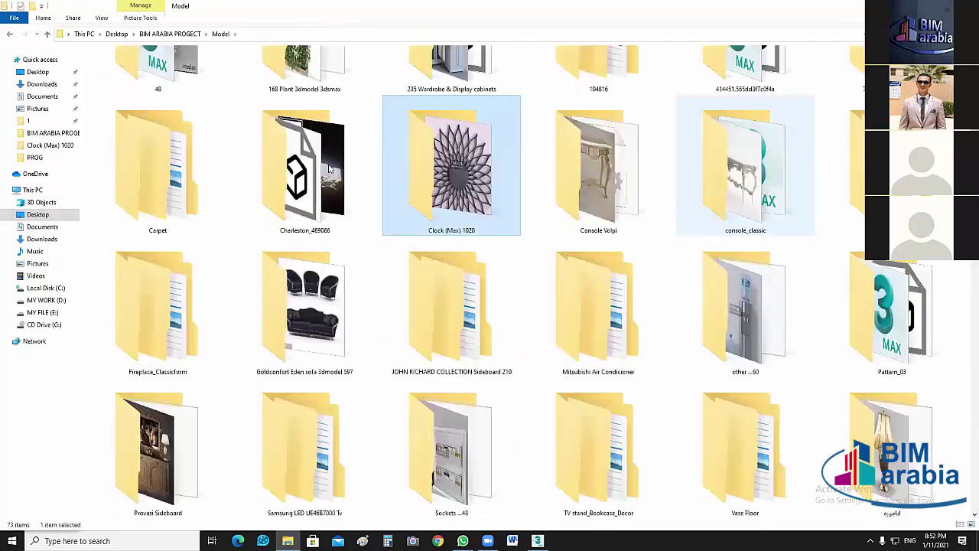
pyautogui.scroll(-3, 312, 253)
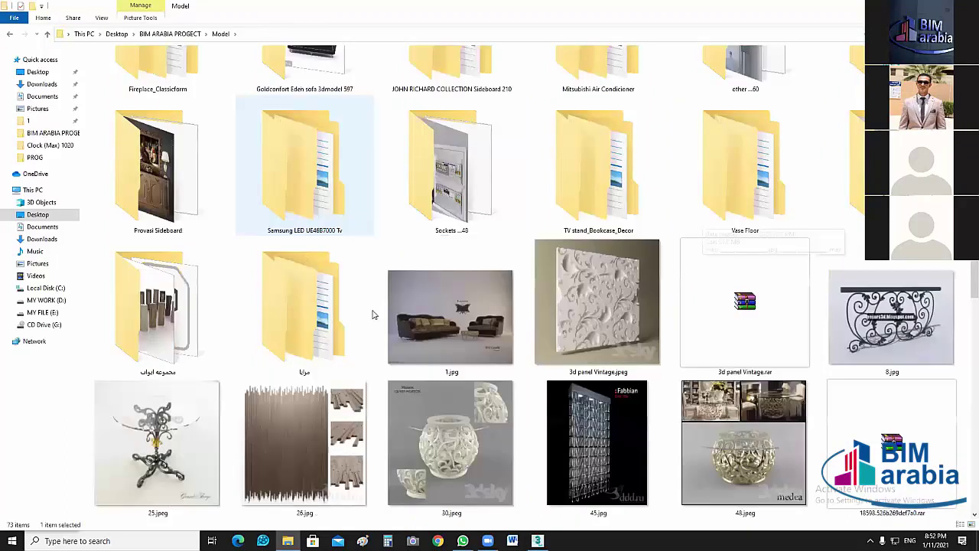
pyautogui.doubleClick(304, 68)
pyautogui.doubleClick(273, 67)
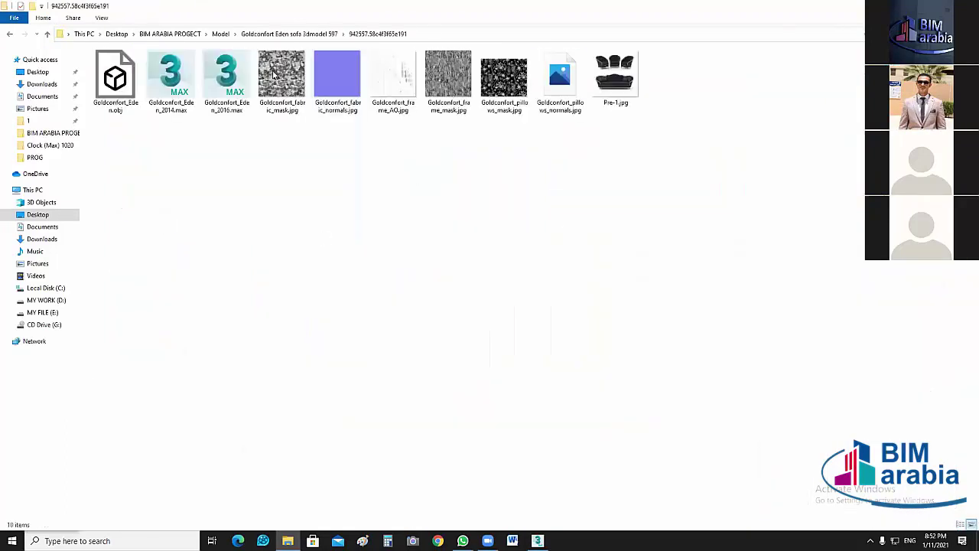
pyautogui.click(9, 35)
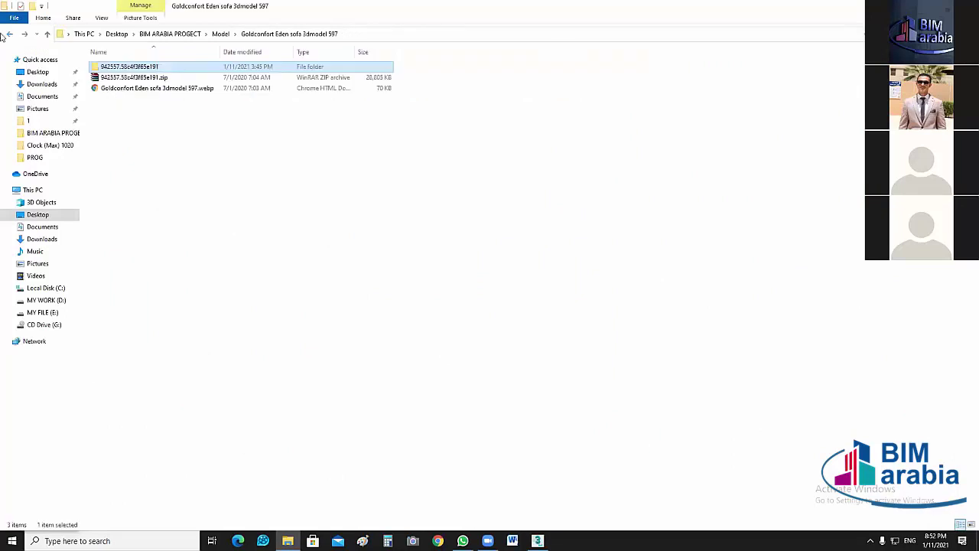
pyautogui.click(13, 37)
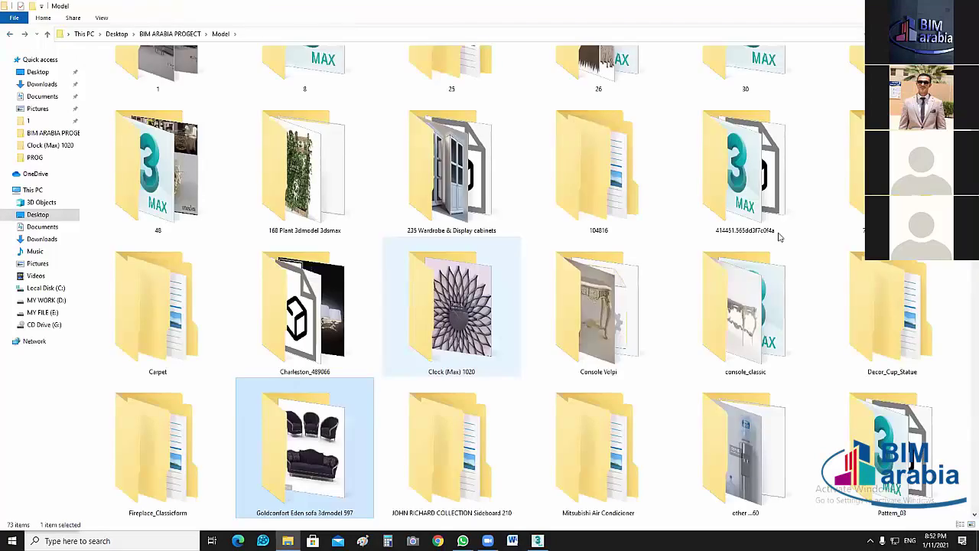
# Browse the remaining Model folders past Samsung LED and switch back to 3ds Max.
pyautogui.scroll(-3, 779, 238)
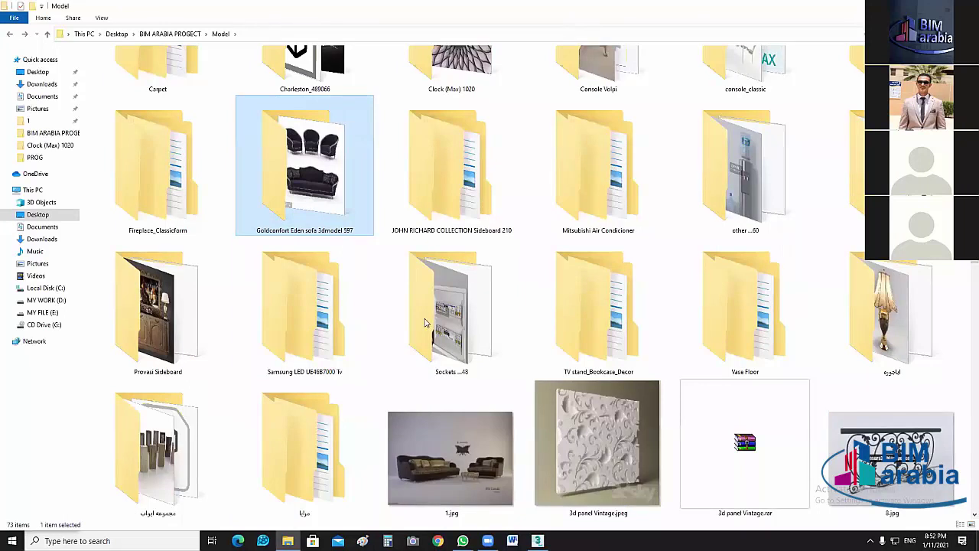
pyautogui.press('Down')
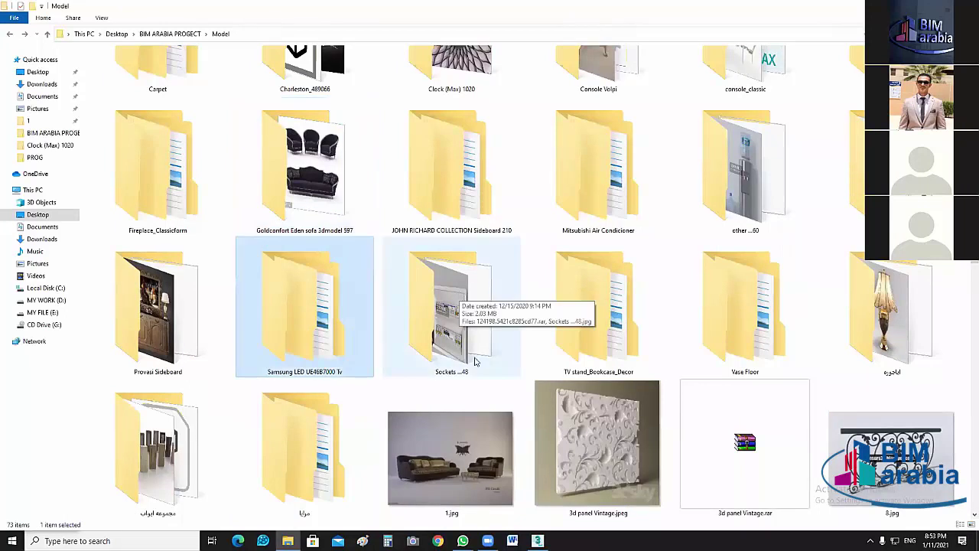
pyautogui.scroll(-3, 730, 333)
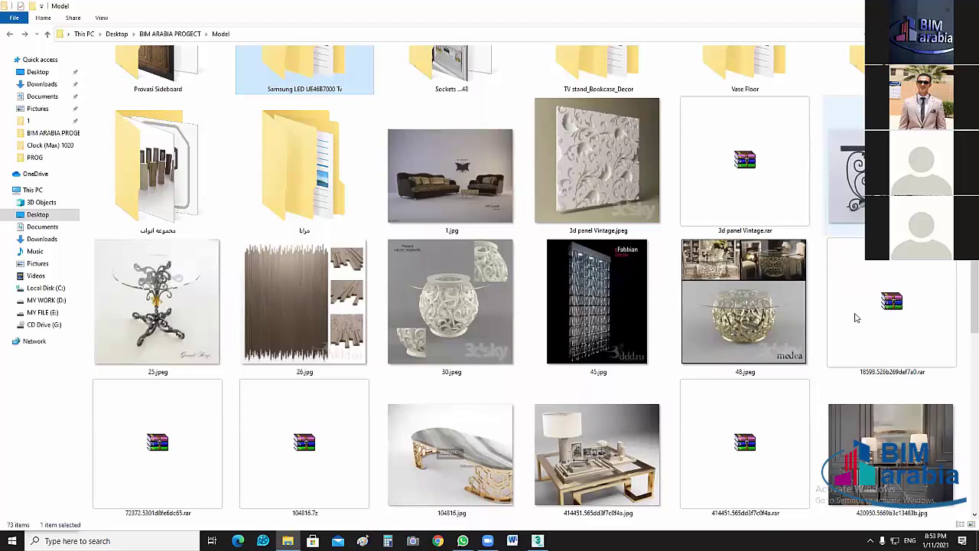
pyautogui.scroll(-3, 855, 317)
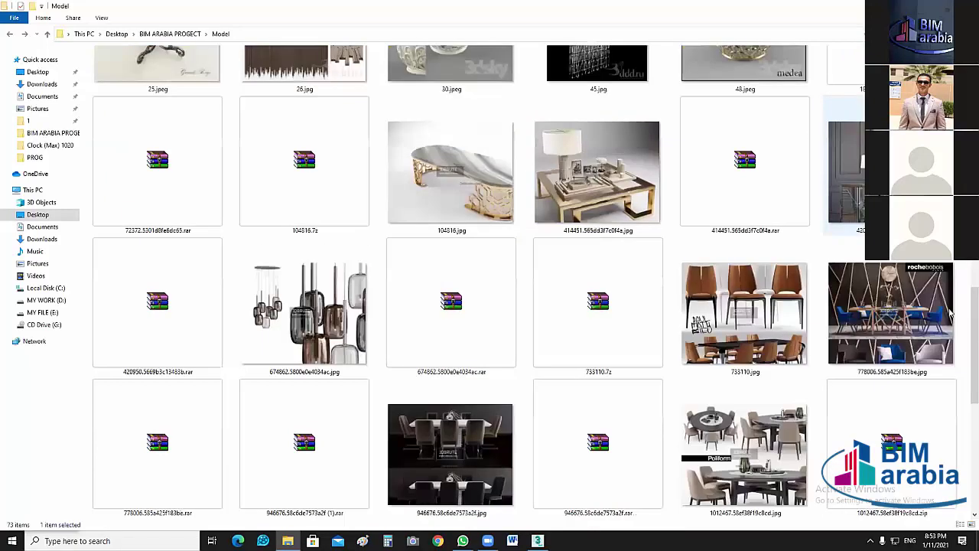
pyautogui.scroll(-3, 596, 306)
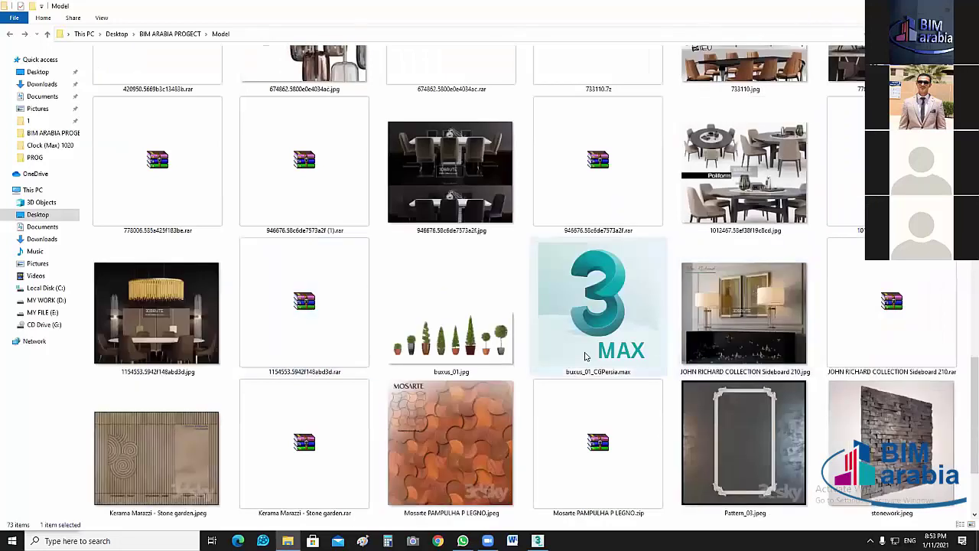
pyautogui.scroll(-2, 586, 357)
pyautogui.scroll(3, 632, 364)
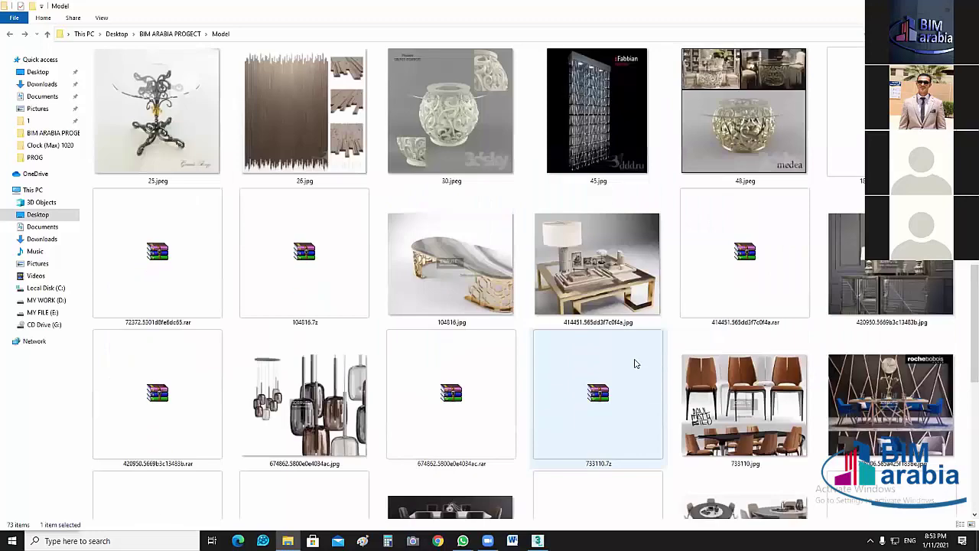
pyautogui.scroll(5, 634, 359)
pyautogui.scroll(2, 609, 231)
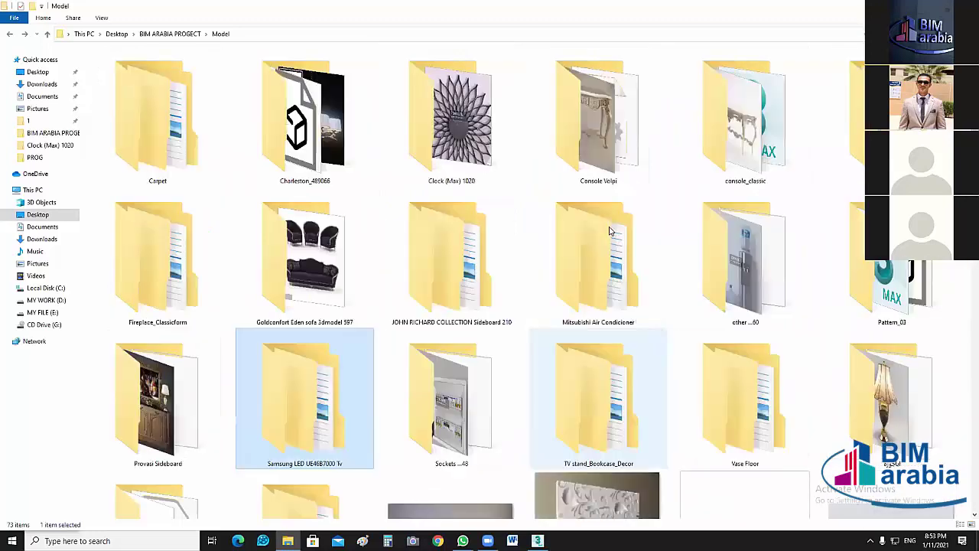
pyautogui.scroll(5, 634, 233)
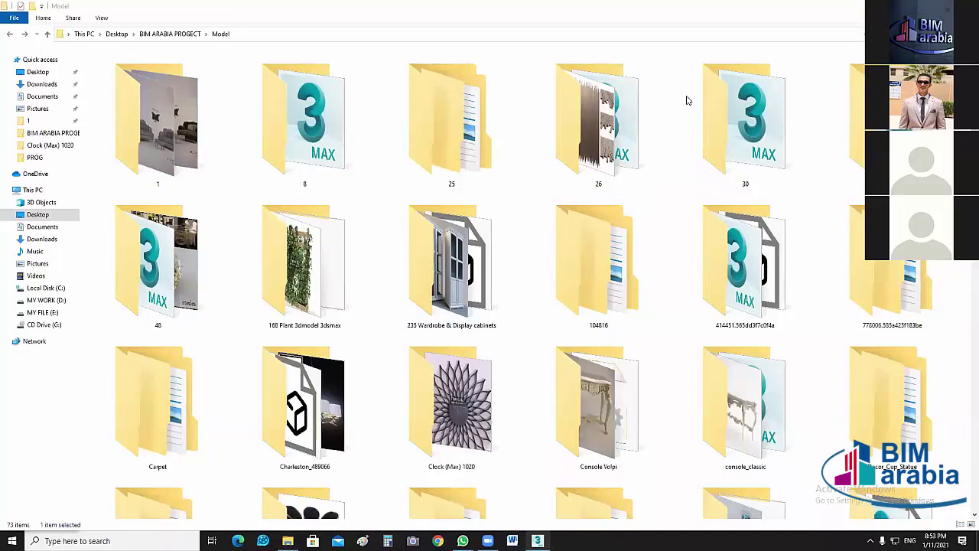
pyautogui.hotkey('alt', 'Tab')
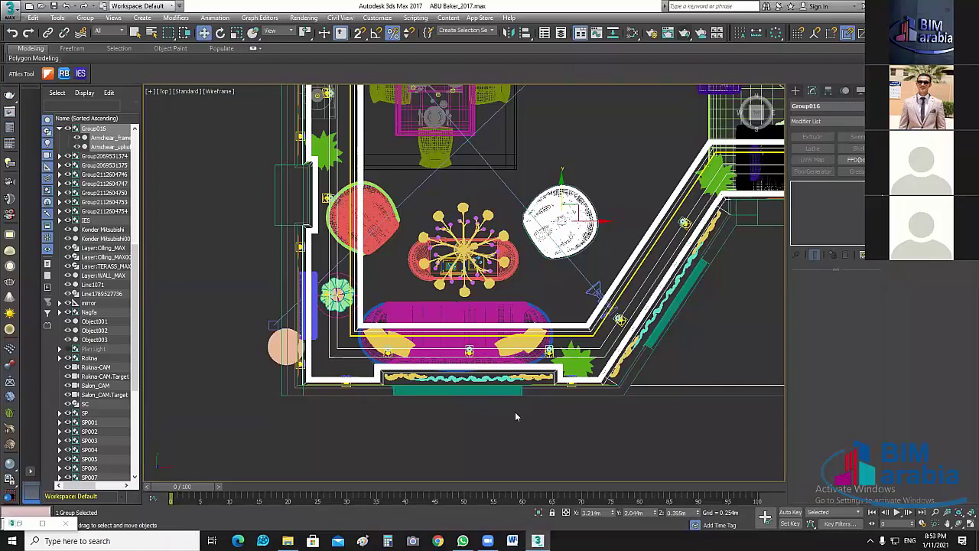
# Select the walls along the plan's bottom and zoom out to show the whole plan.
pyautogui.click(515, 417)
pyautogui.scroll(-2, 514, 417)
pyautogui.scroll(-2, 519, 381)
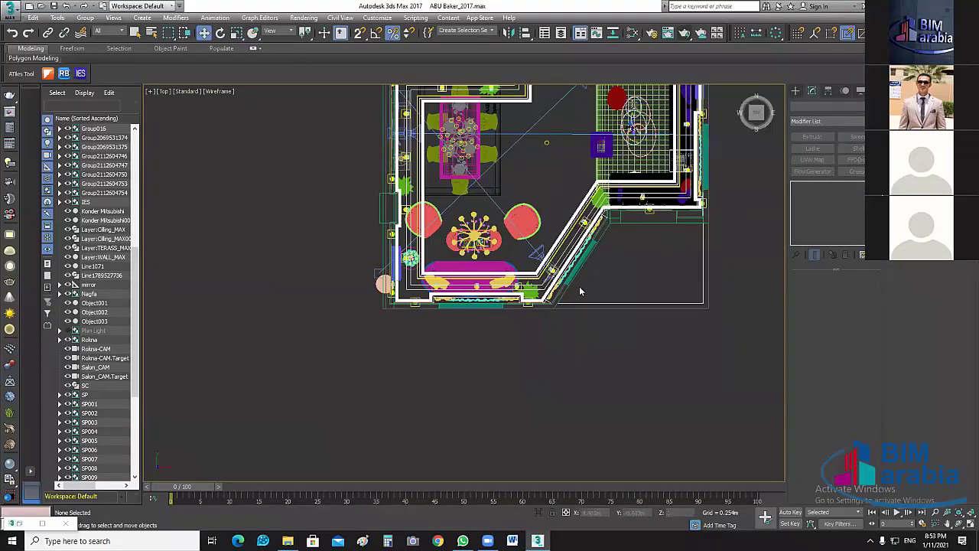
pyautogui.scroll(3, 549, 302)
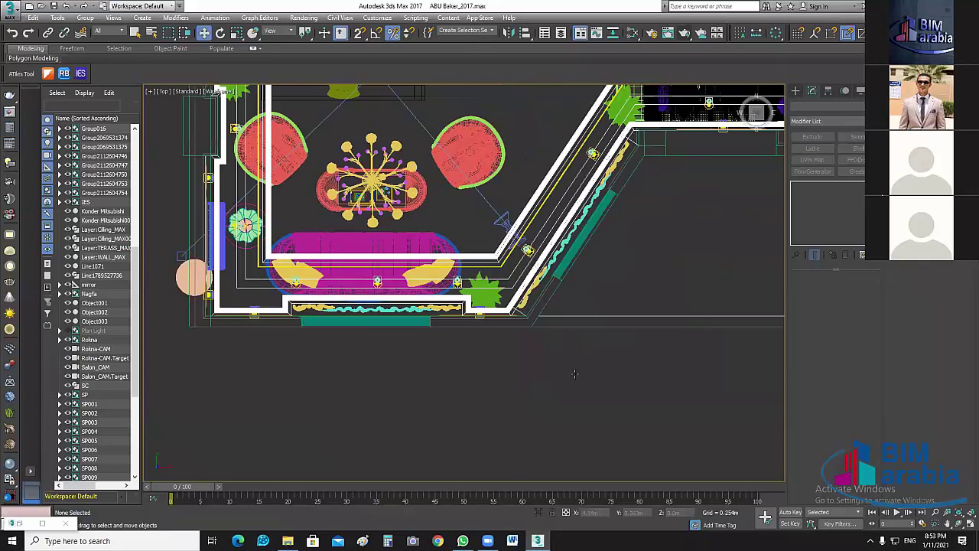
pyautogui.click(582, 320)
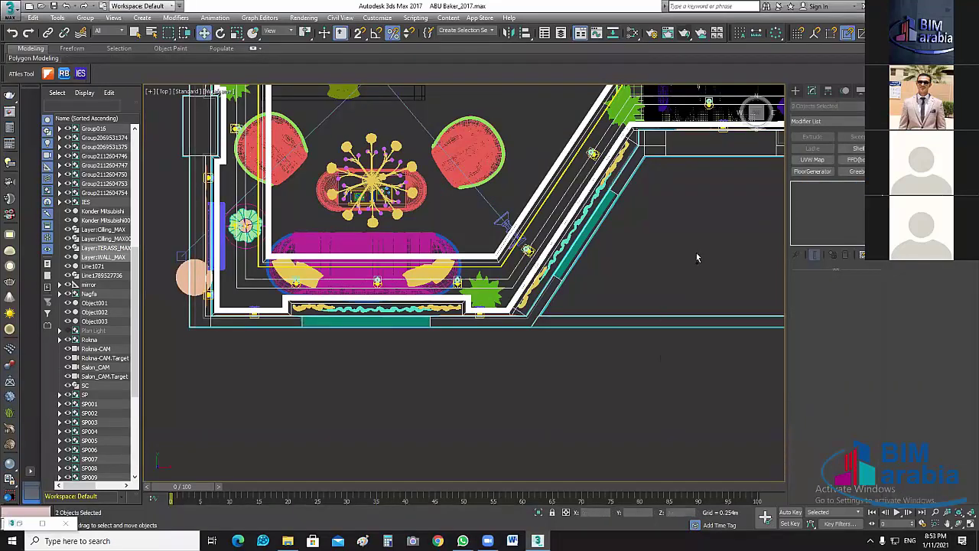
pyautogui.moveTo(696, 252); pyautogui.dragTo(510, 281, button='middle')
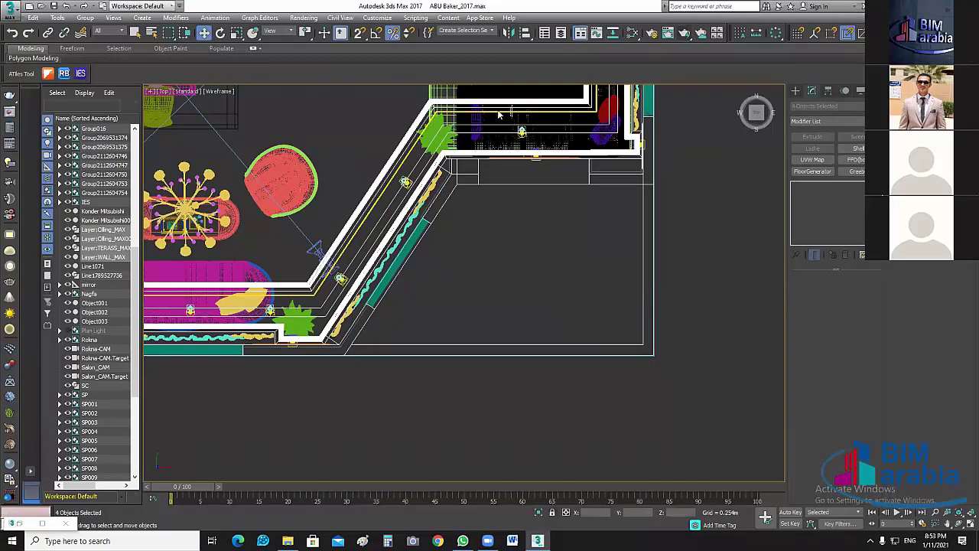
pyautogui.press('z')
# Show four viewports, frame the house in perspective from above, and open the Import options.
pyautogui.hotkey('alt', 'w')
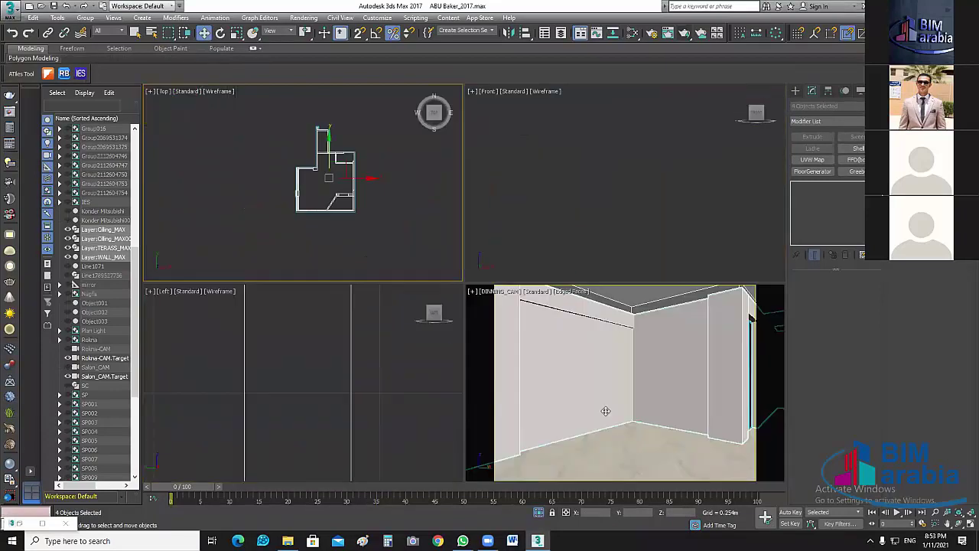
pyautogui.click(605, 411)
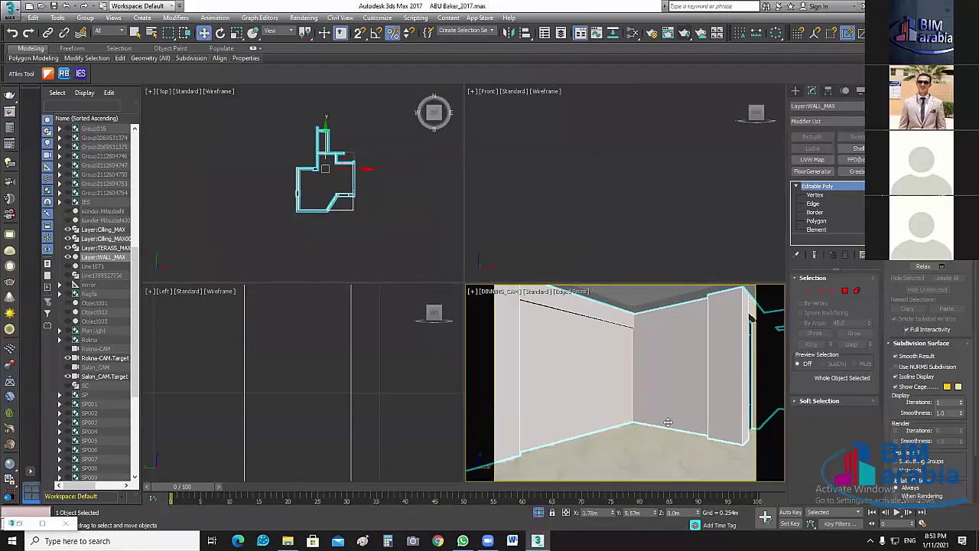
pyautogui.press('p')
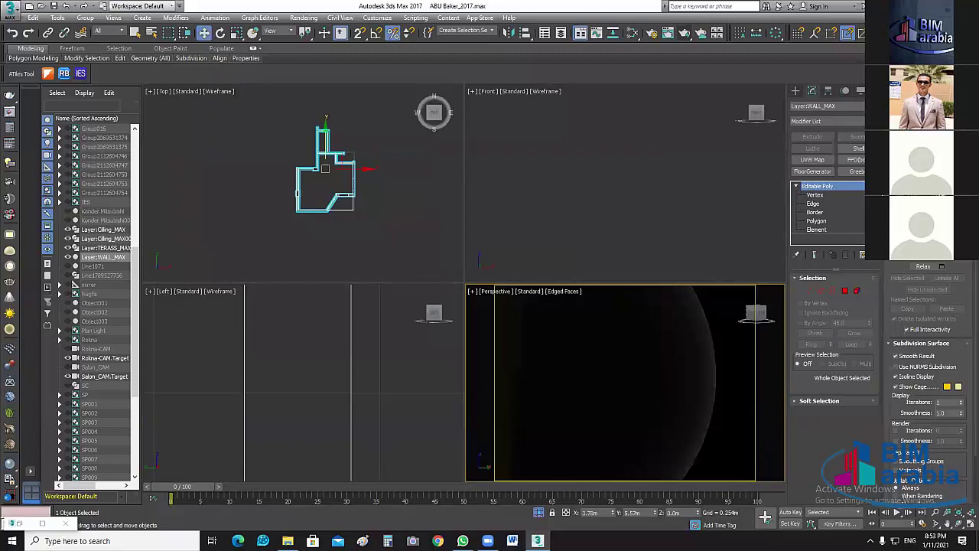
pyautogui.press('z')
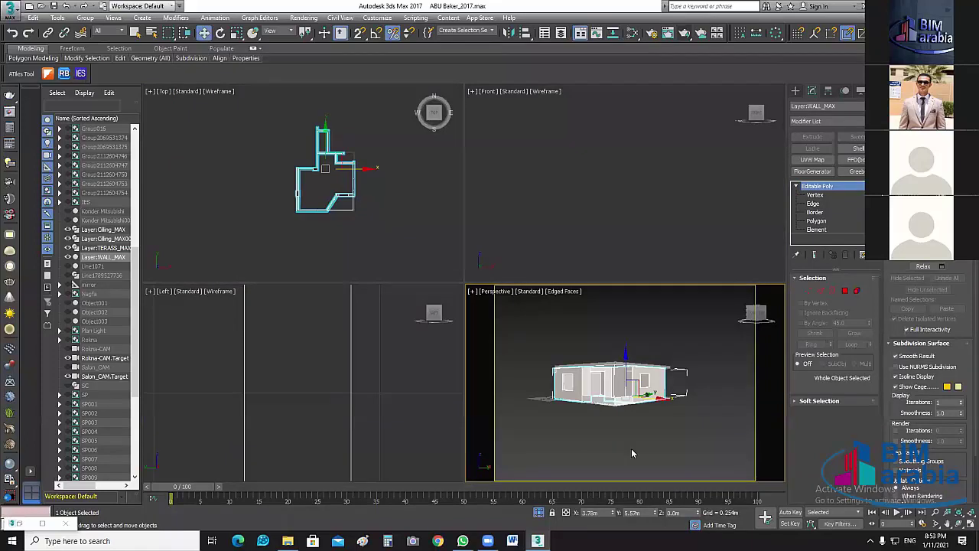
pyautogui.keyDown('alt'); pyautogui.moveTo(618, 434); pyautogui.dragTo(677, 413, button='middle'); pyautogui.keyUp('alt')
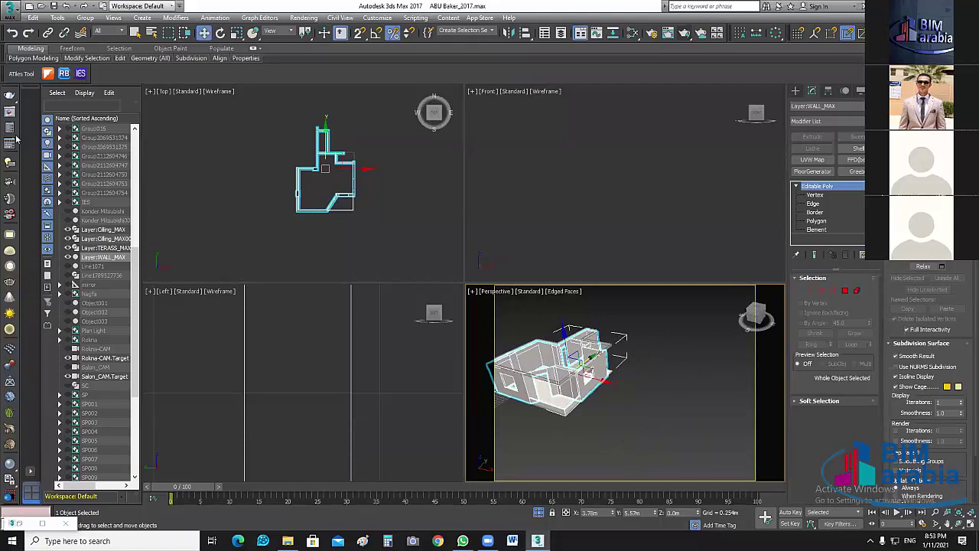
pyautogui.click(9, 9)
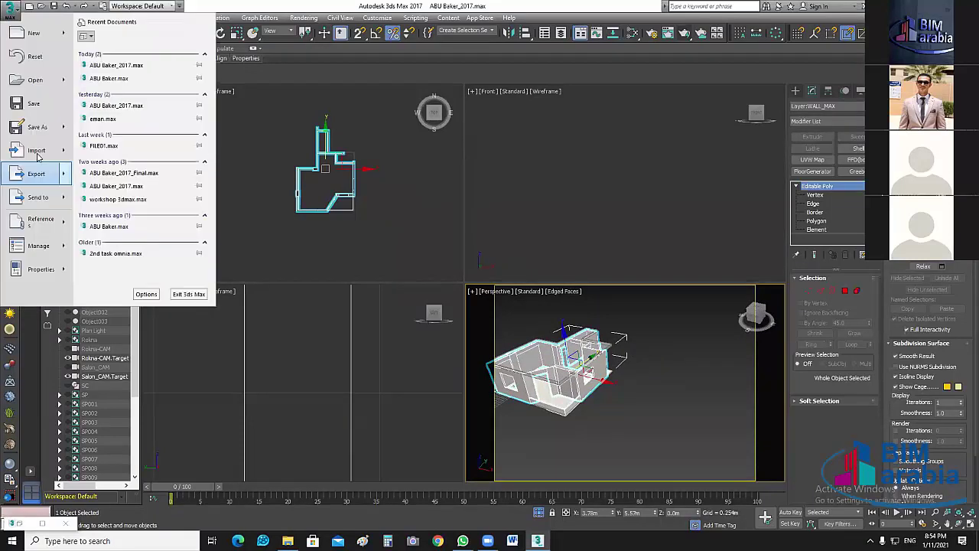
pyautogui.moveTo(36, 151)
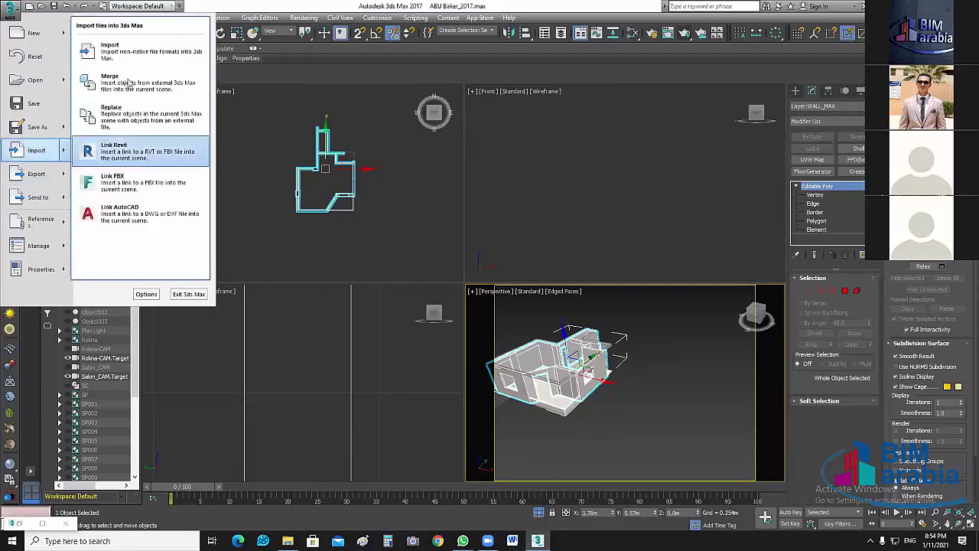
# Merge ipe cavalli ginevra sofa (l 240).max from BIM ARABIA PROGECT > Model > 1, using Large icons.
pyautogui.click(130, 82)
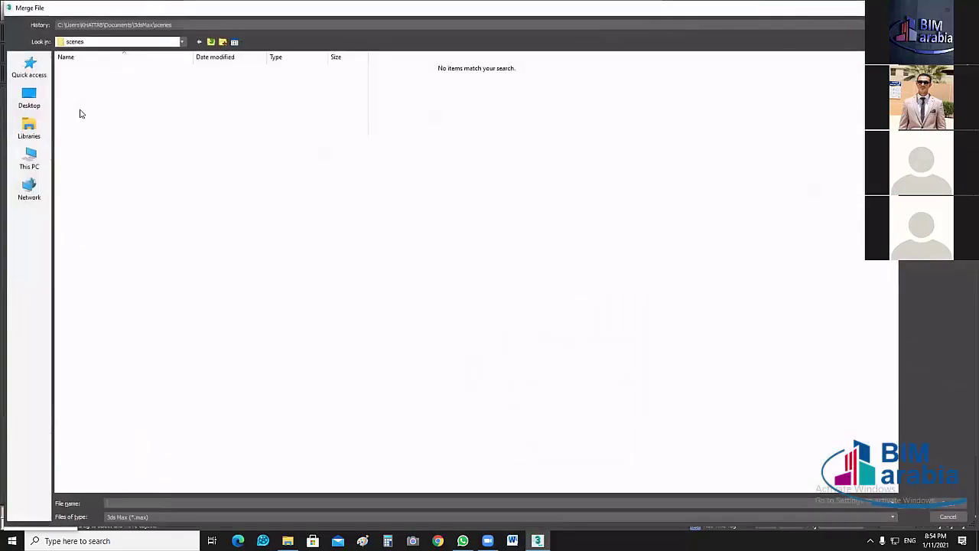
pyautogui.click(33, 104)
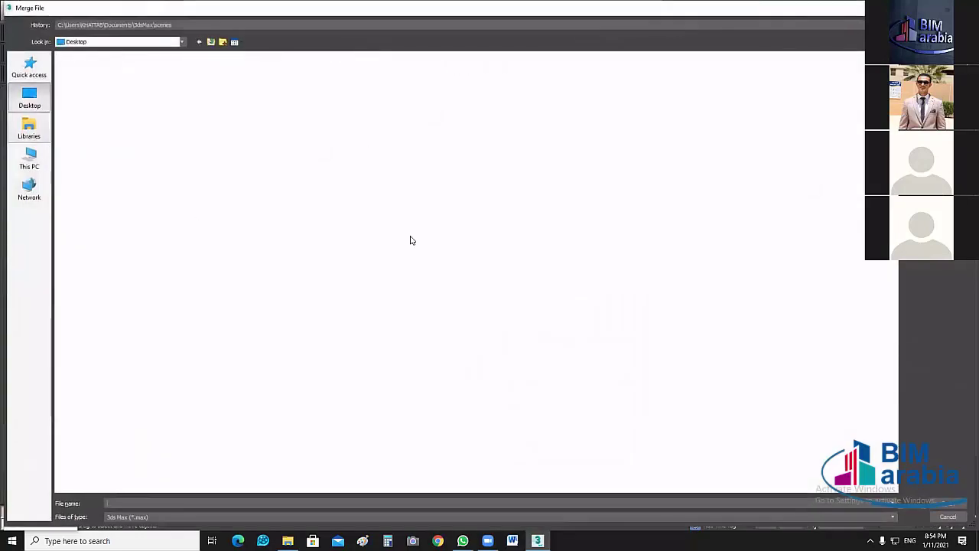
pyautogui.doubleClick(267, 76)
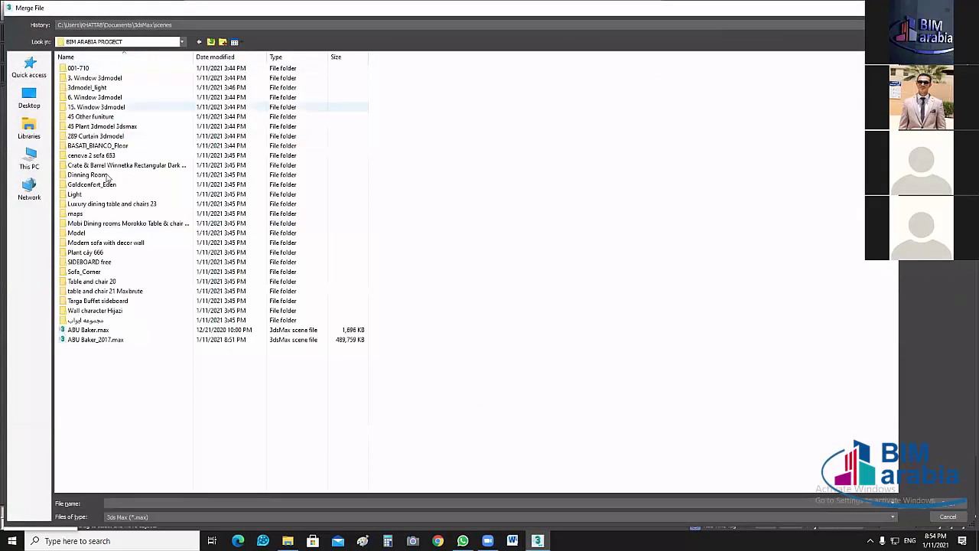
pyautogui.doubleClick(90, 233)
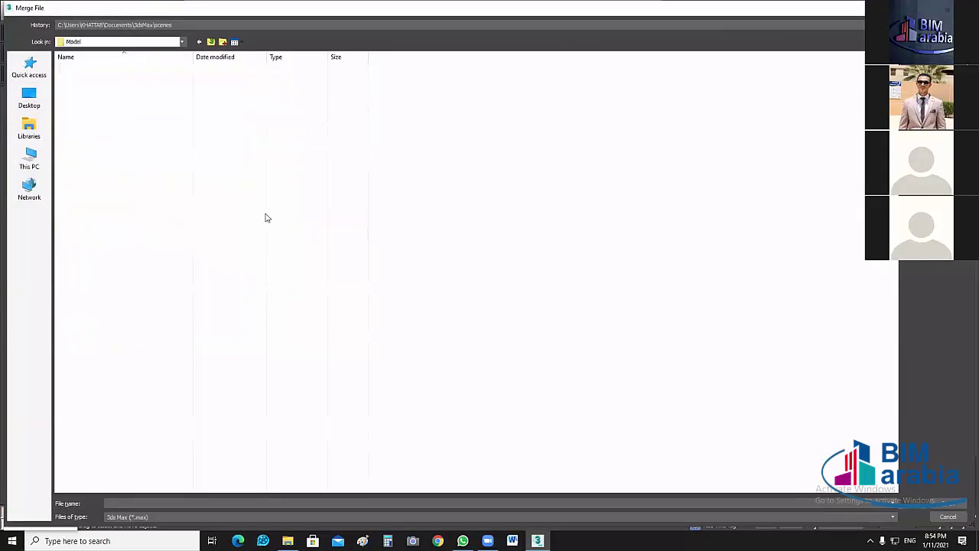
pyautogui.click(234, 42)
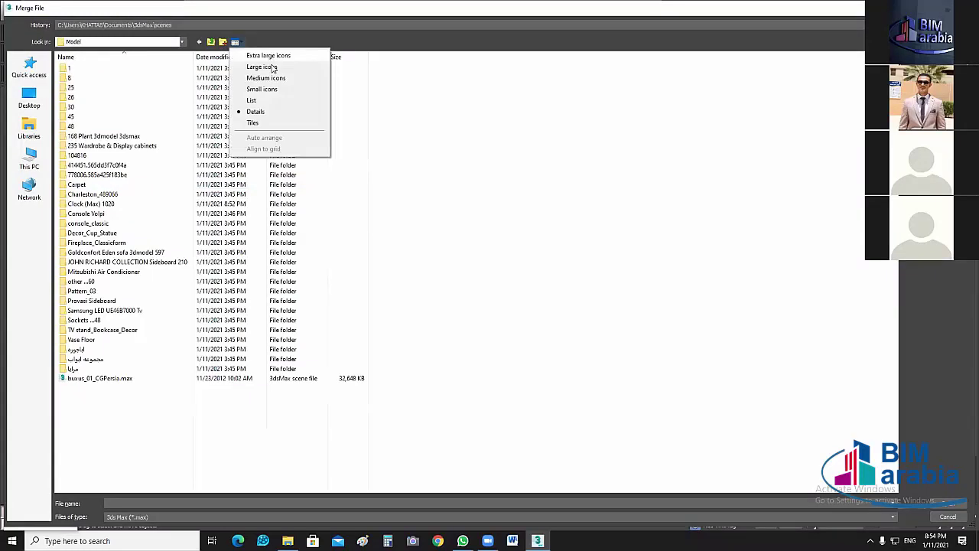
pyautogui.click(273, 68)
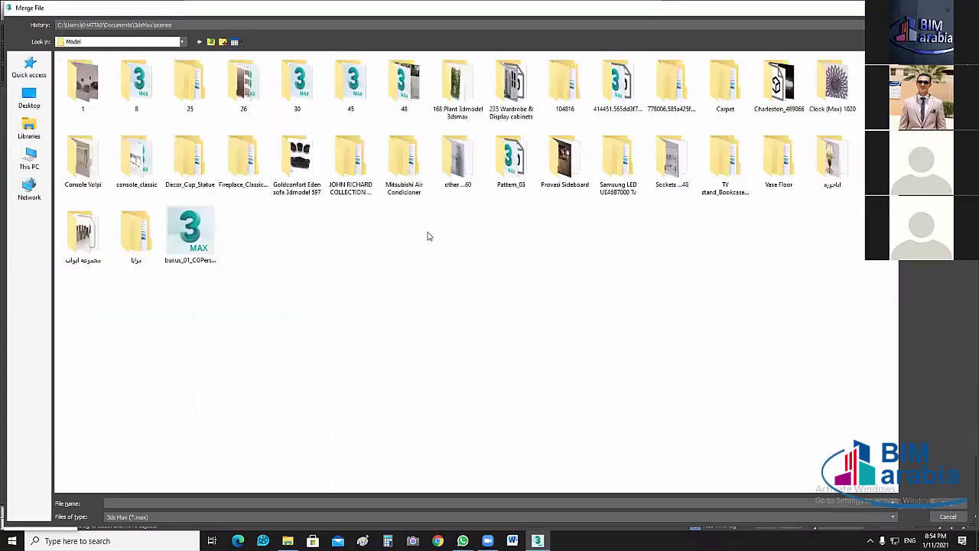
pyautogui.doubleClick(82, 86)
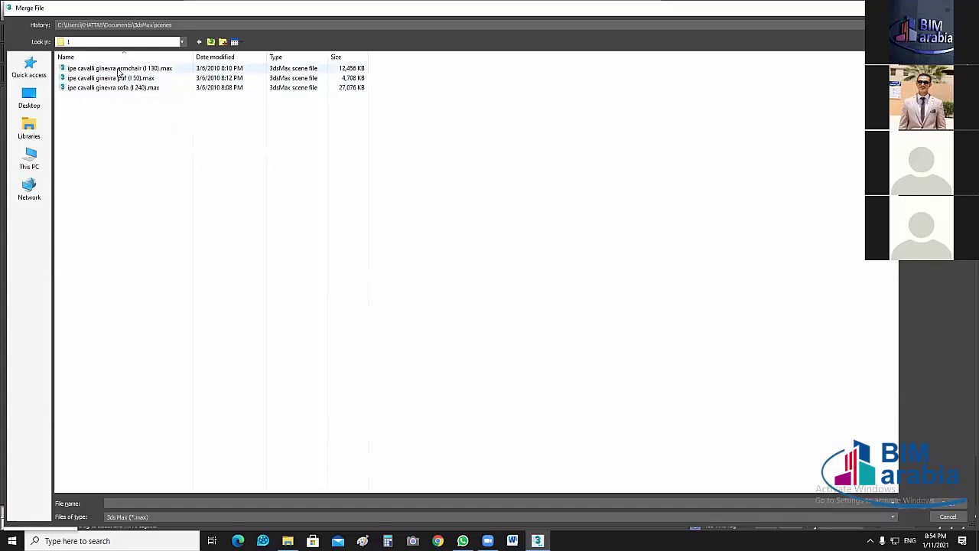
pyautogui.click(129, 88)
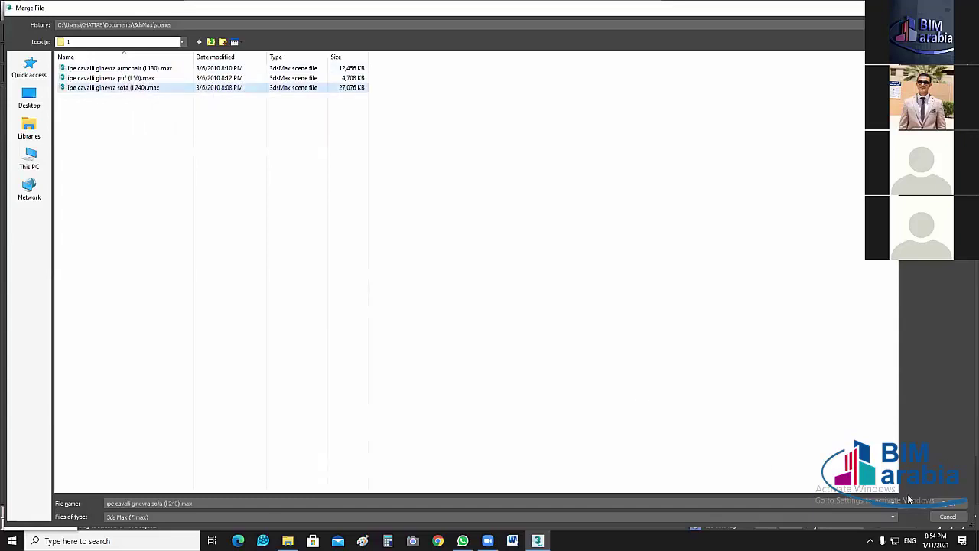
pyautogui.click(948, 503)
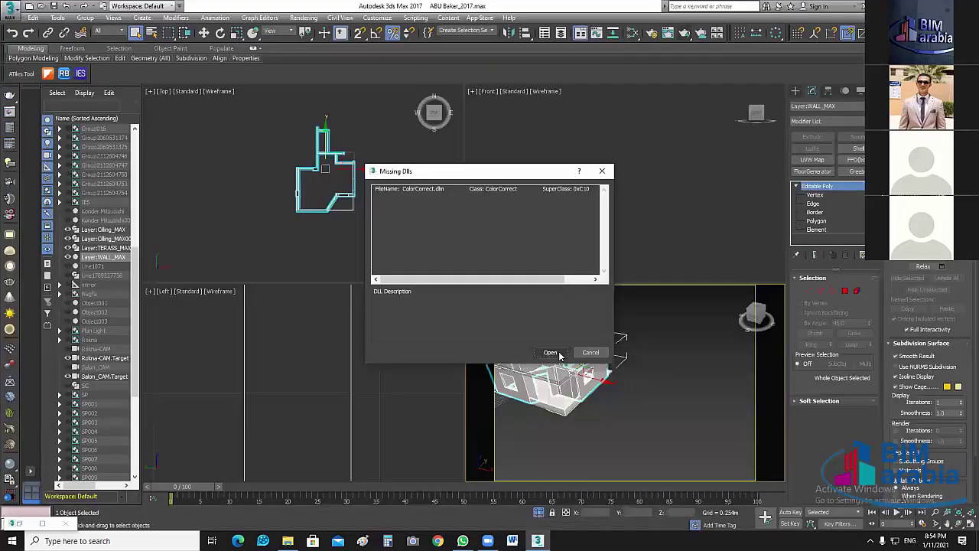
# Dismiss the Missing DLLs warning and merge all objects from the sofa file.
pyautogui.click(561, 354)
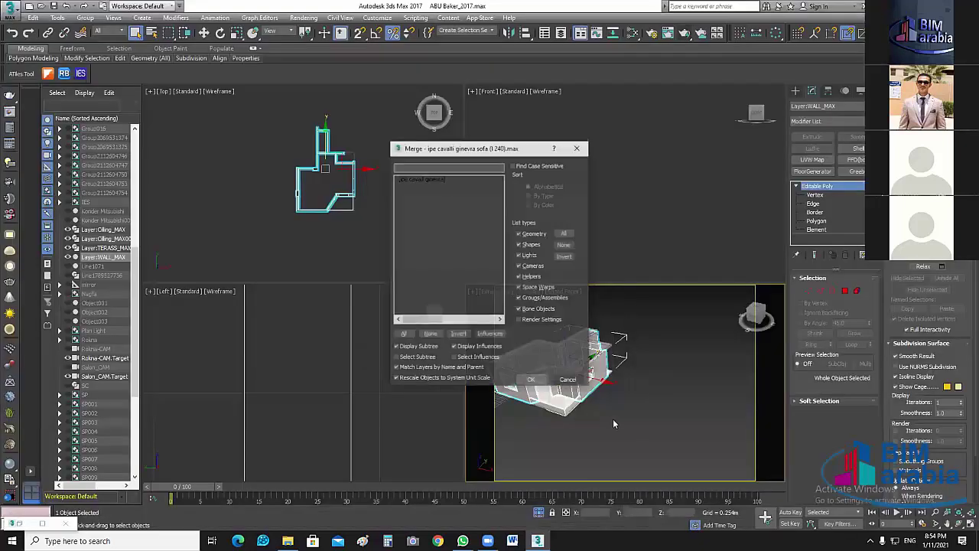
pyautogui.click(403, 334)
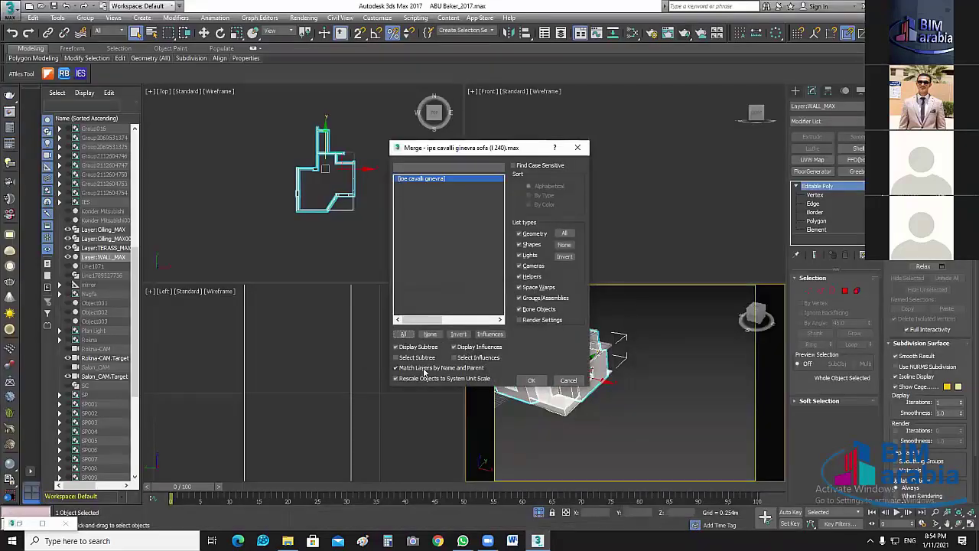
pyautogui.click(530, 380)
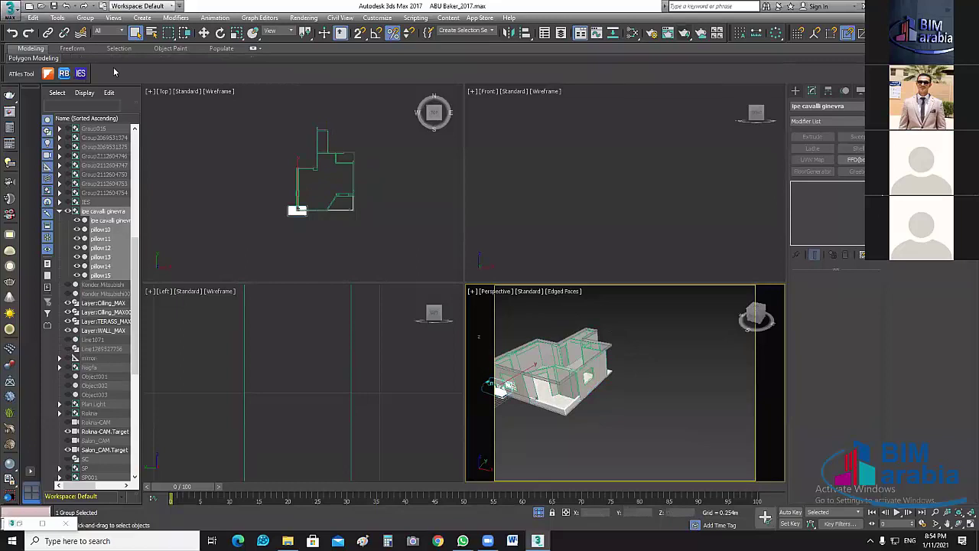
# Move the sofa group upward into the room on the Top view, then reselect it.
pyautogui.click(204, 33)
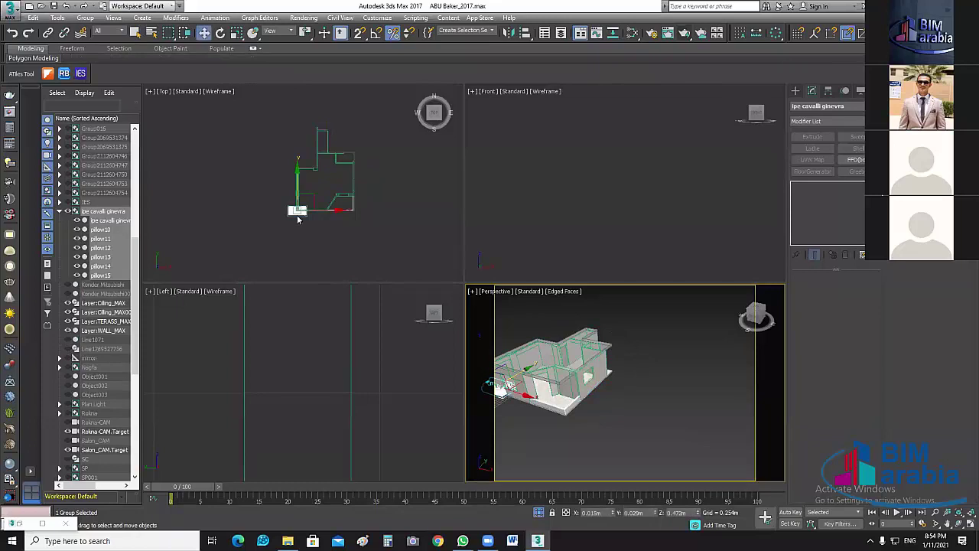
pyautogui.scroll(3, 313, 219)
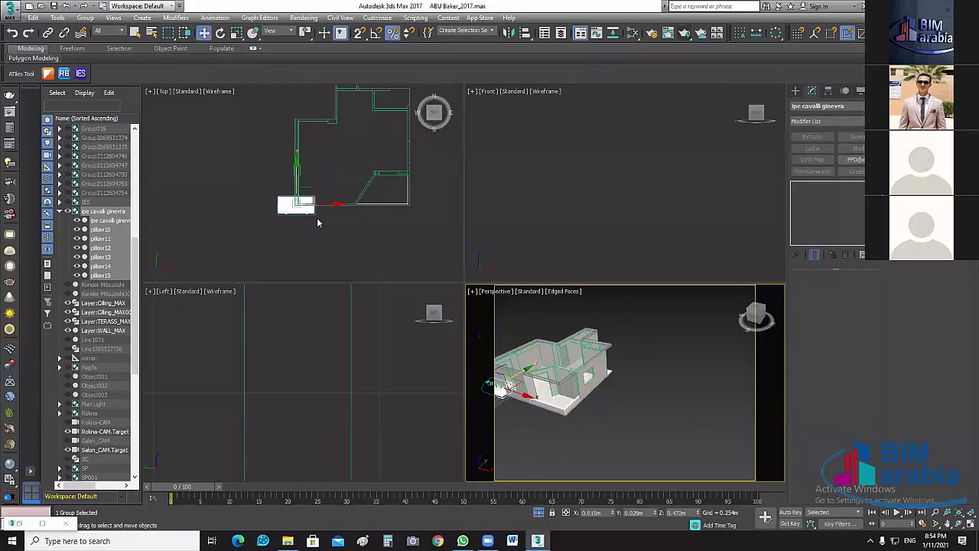
pyautogui.scroll(3, 318, 223)
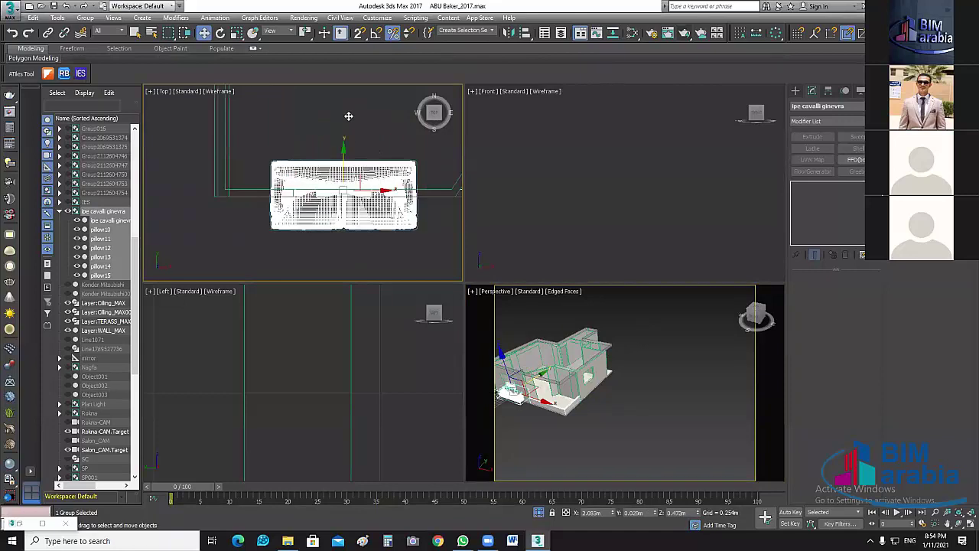
pyautogui.moveTo(348, 172); pyautogui.dragTo(349, 119, button='middle')
pyautogui.scroll(-3, 354, 233)
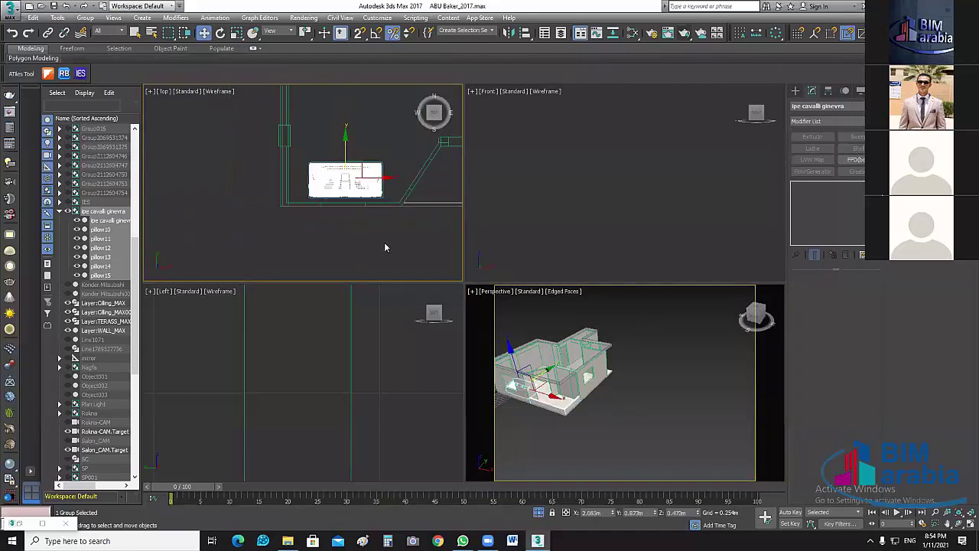
pyautogui.scroll(-1, 384, 242)
pyautogui.click(634, 434)
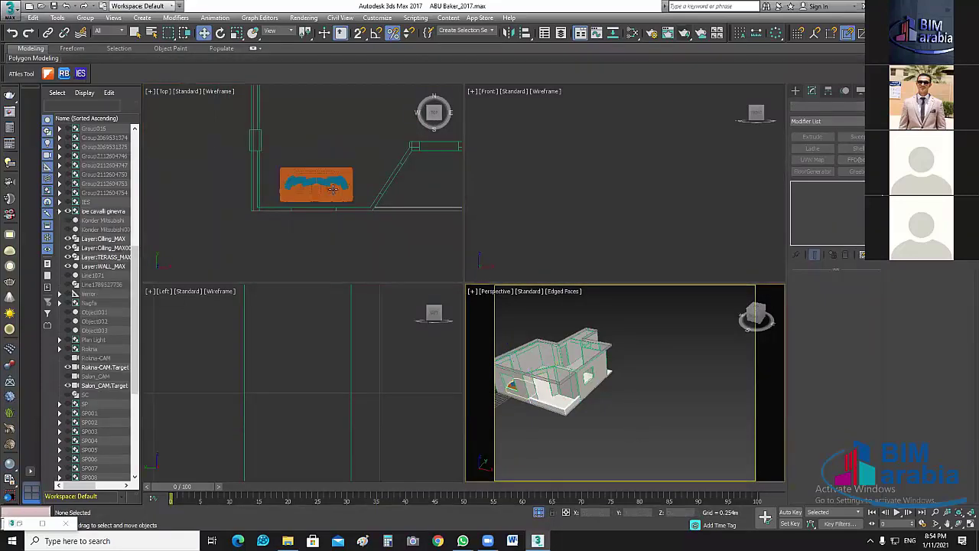
pyautogui.click(350, 205)
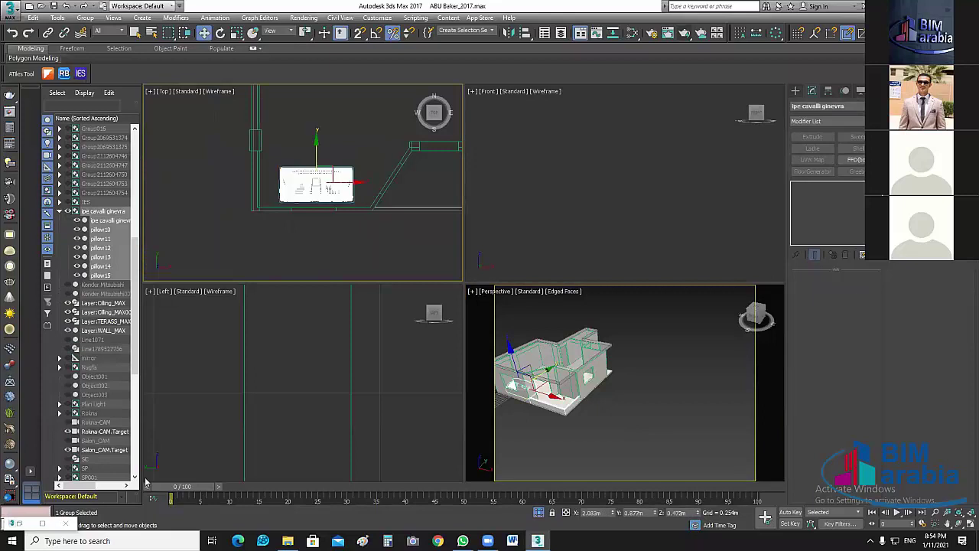
# Open the Slate Material Editor as a side window and load the sofa's material.
pyautogui.press('m')
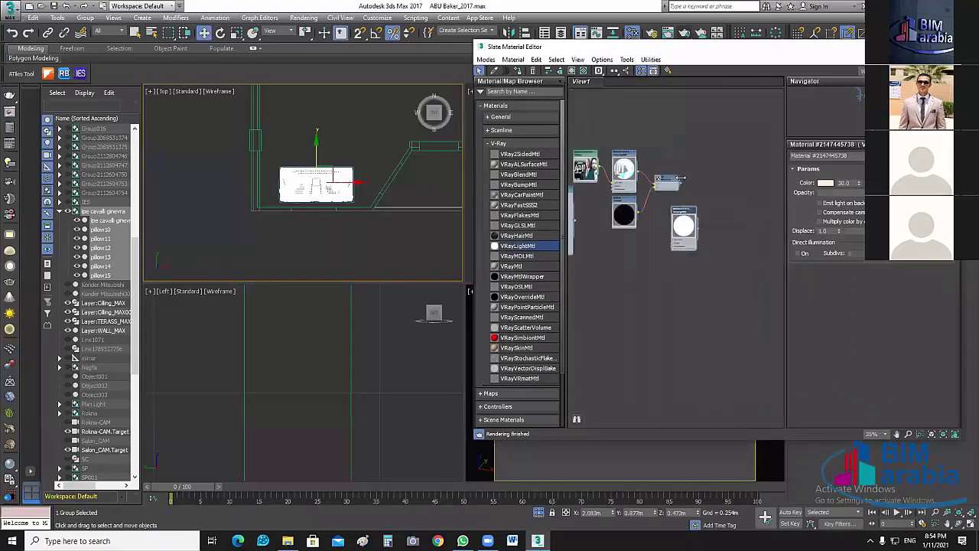
pyautogui.moveTo(681, 178); pyautogui.dragTo(658, 105, button='middle')
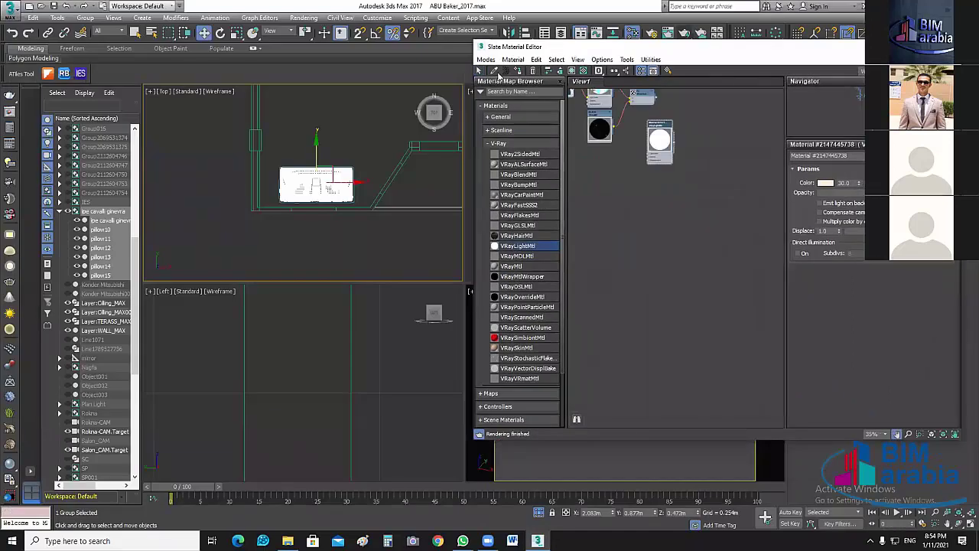
pyautogui.press('q')
pyautogui.click(336, 182)
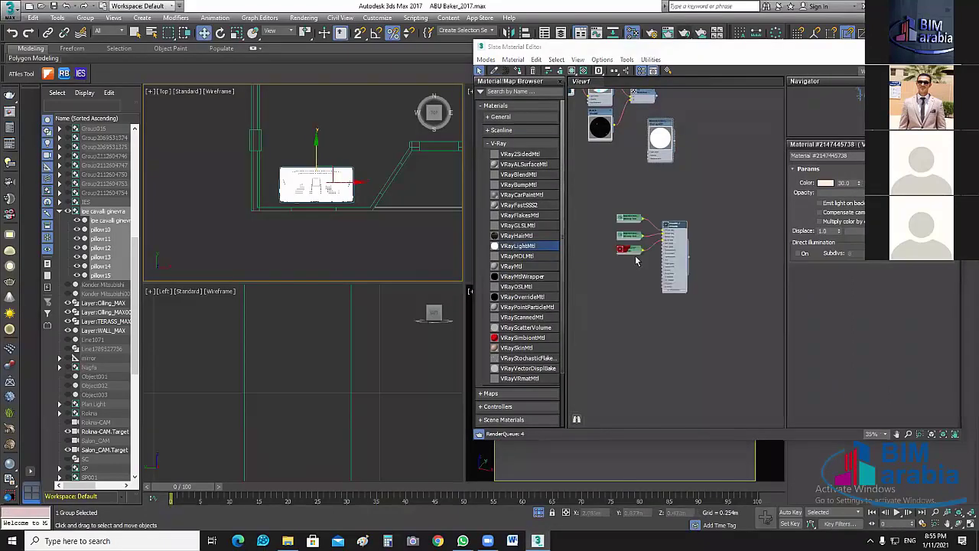
# Zoom and pan the node view to show VRayMtl_2 with its two missing maps and bitmap.
pyautogui.scroll(5, 656, 206)
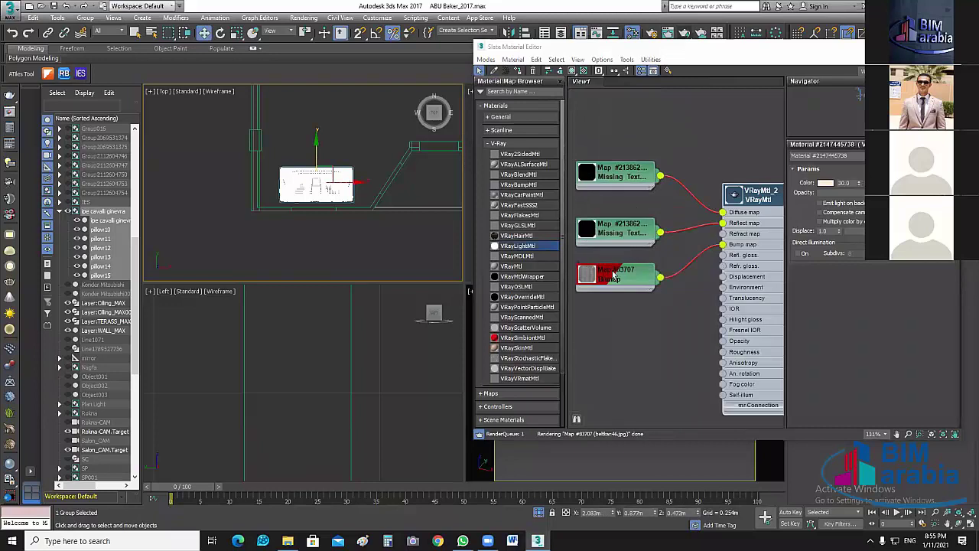
pyautogui.scroll(2, 651, 270)
pyautogui.scroll(1, 663, 242)
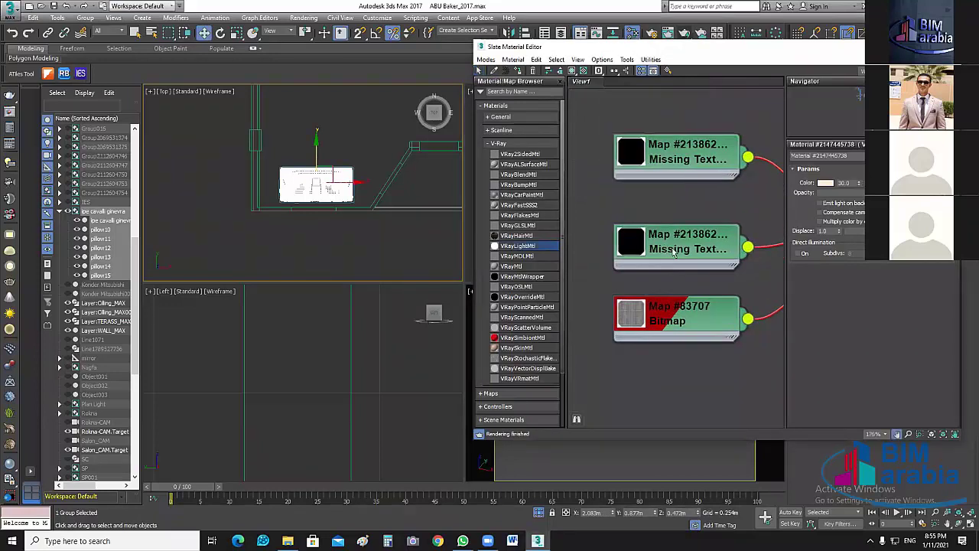
pyautogui.scroll(1, 663, 243)
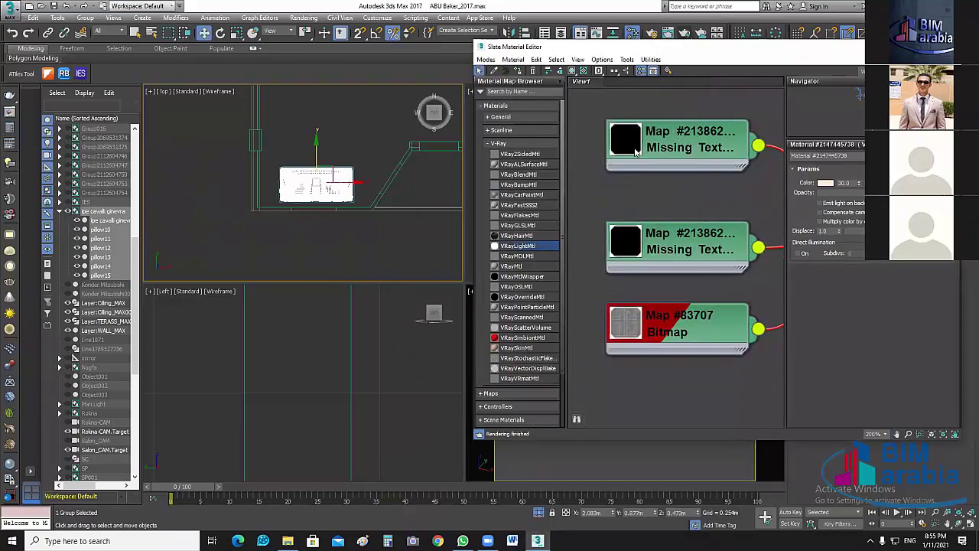
pyautogui.moveTo(719, 198); pyautogui.dragTo(662, 175, button='middle')
pyautogui.scroll(-2, 690, 231)
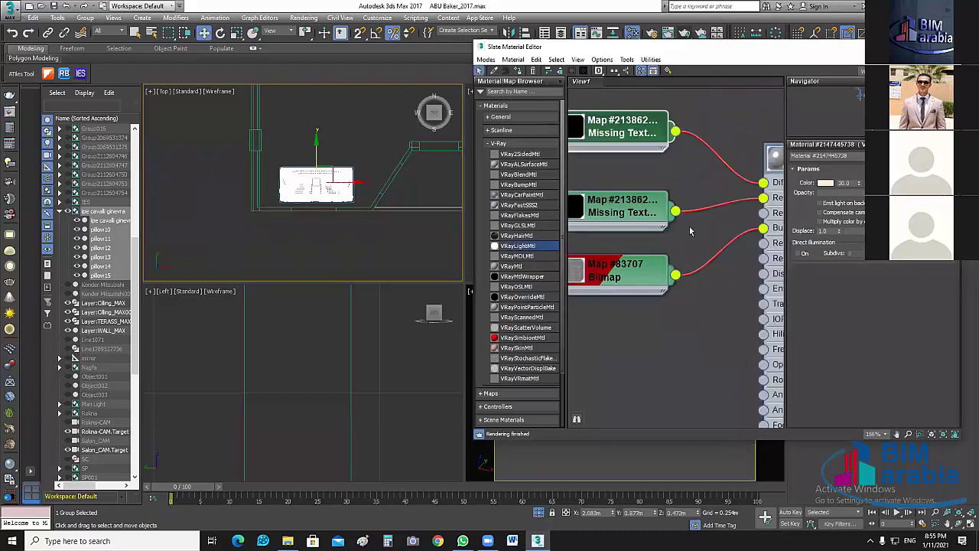
pyautogui.scroll(1, 690, 229)
pyautogui.scroll(1, 689, 214)
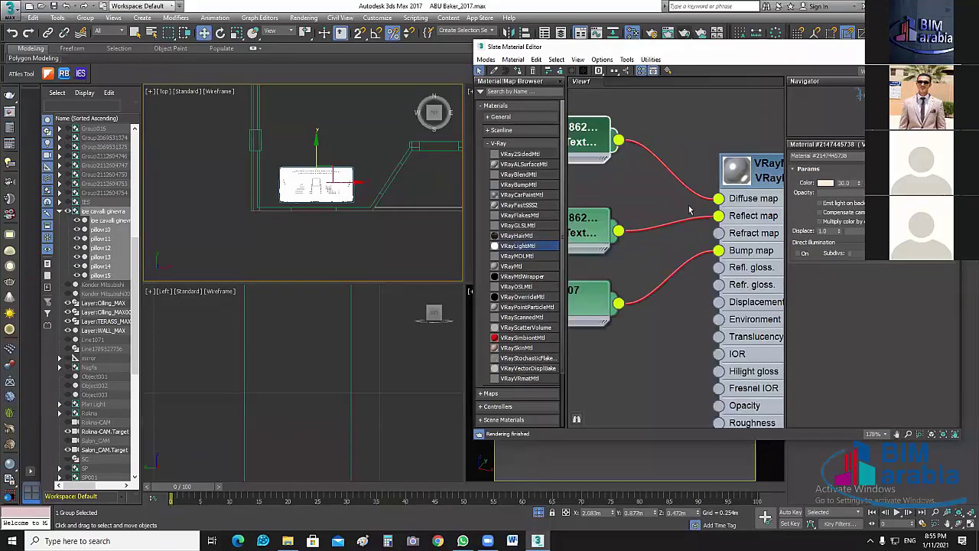
pyautogui.scroll(-1, 689, 209)
pyautogui.scroll(-2, 689, 209)
pyautogui.scroll(-1, 689, 209)
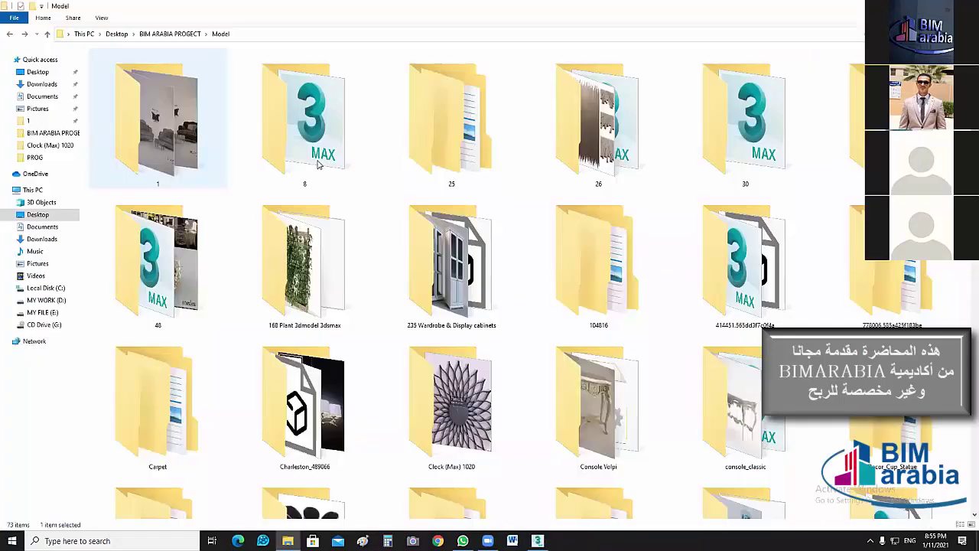
# Review the sofa textures rast89.jpg and beltkan46.jpg in Model\1, then return to Model.
pyautogui.doubleClick(153, 107)
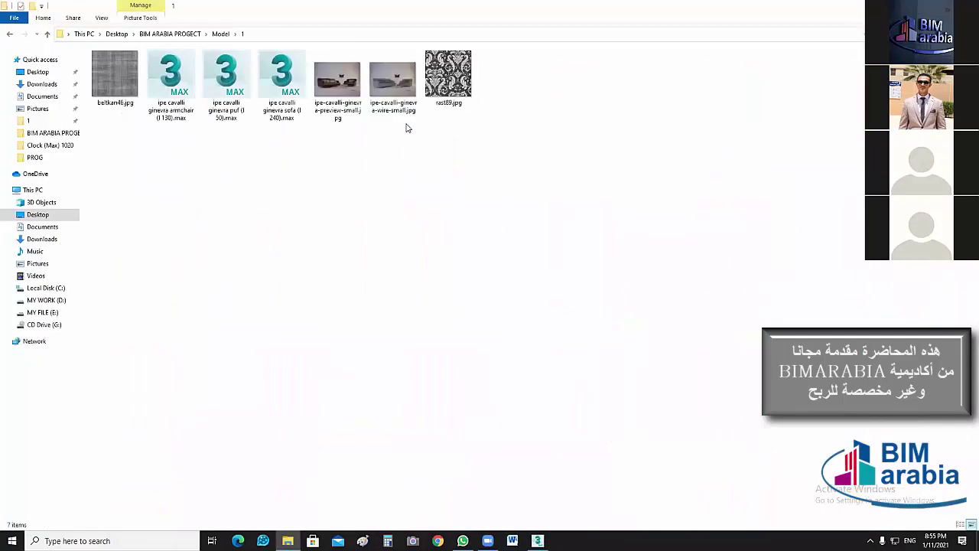
pyautogui.click(444, 80)
pyautogui.keyDown('ctrl'); pyautogui.click(115, 77); pyautogui.keyUp('ctrl')
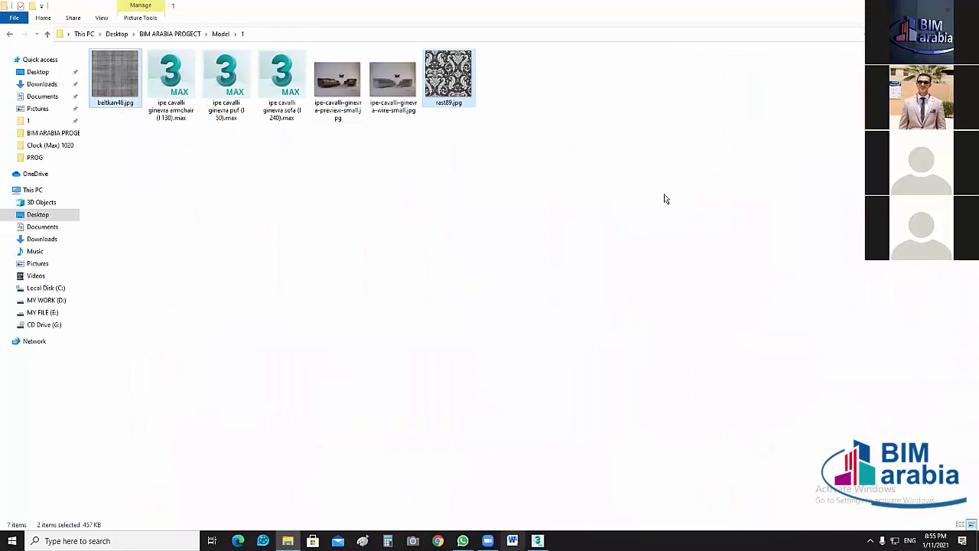
pyautogui.hotkey('alt', 'Tab')
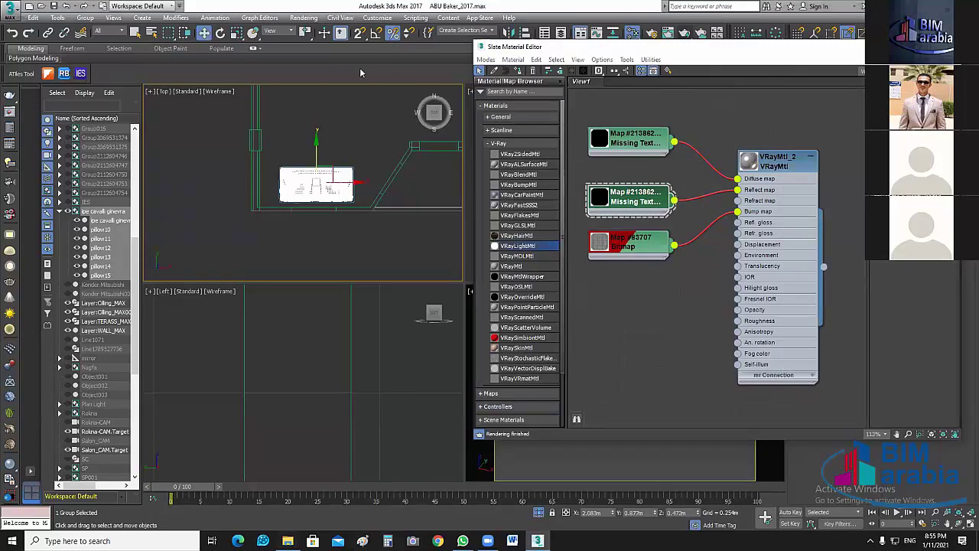
pyautogui.hotkey('alt', 'Tab')
pyautogui.click(455, 83)
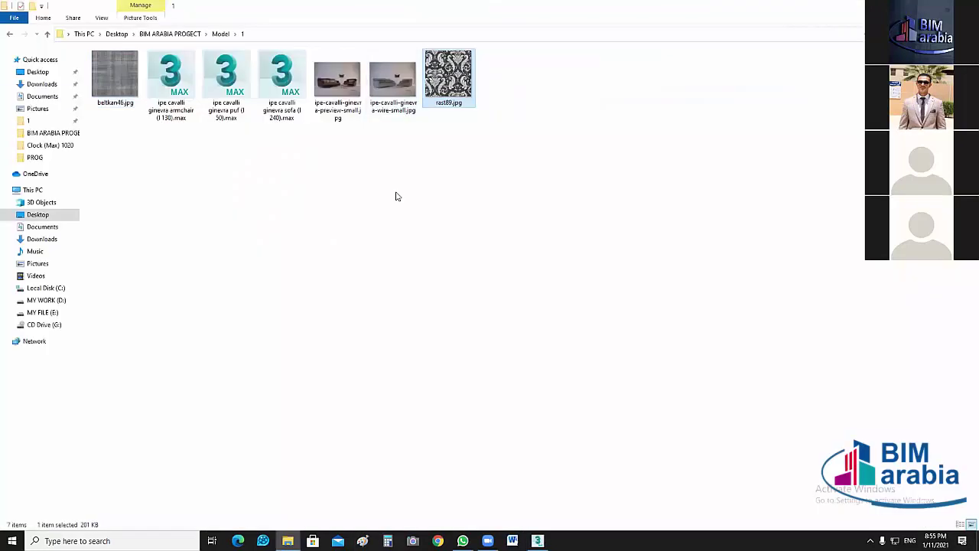
pyautogui.click(49, 36)
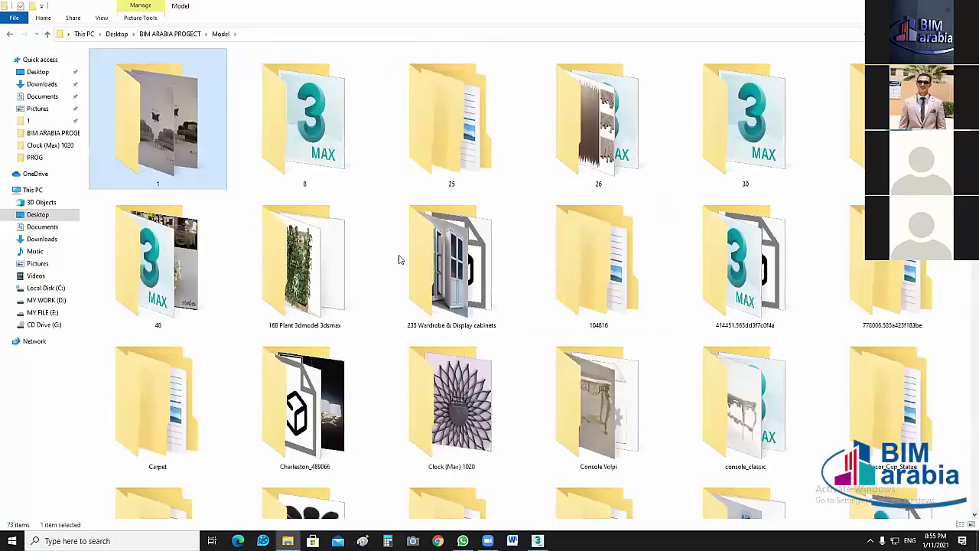
# Delete the missing texture map node, then delete the sofa from the scene.
pyautogui.hotkey('alt', 'Tab')
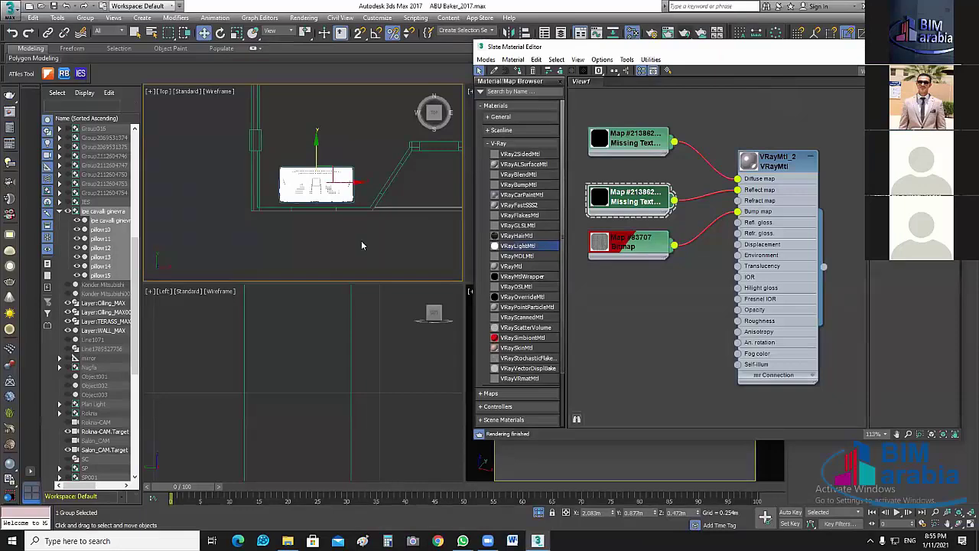
pyautogui.press('Delete')
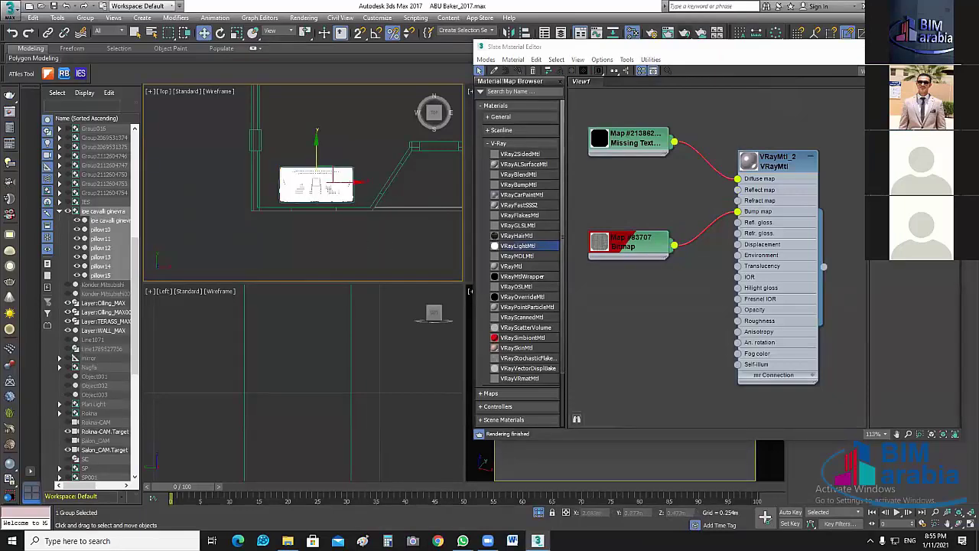
pyautogui.press('Delete')
# Close the material editor, pan the Perspective view, and switch over to File Explorer.
pyautogui.press('m')
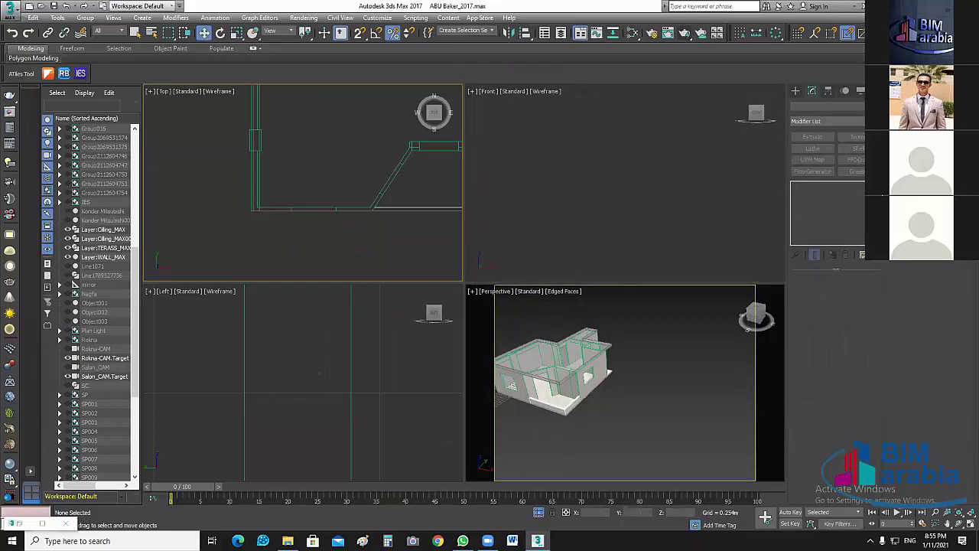
pyautogui.moveTo(653, 406); pyautogui.dragTo(667, 419, button='middle')
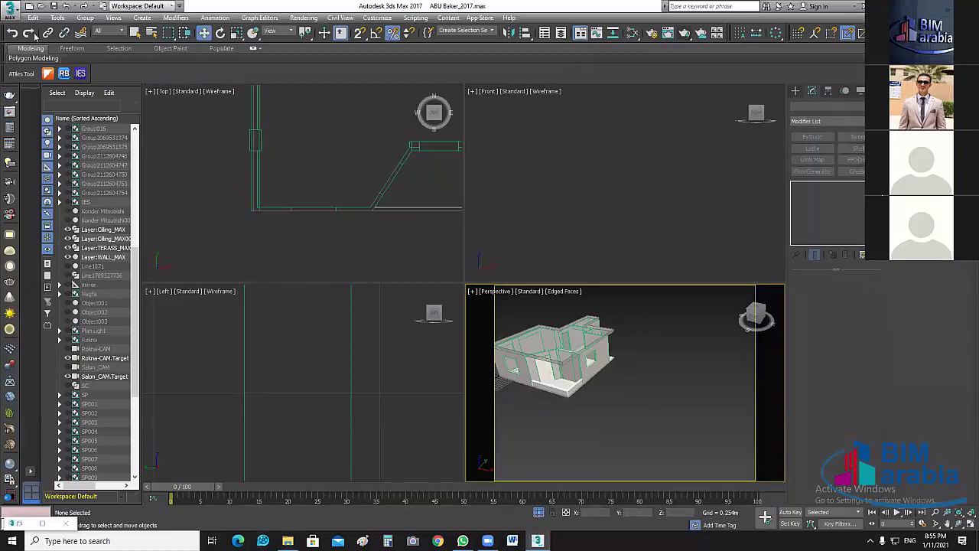
pyautogui.hotkey('alt', 'f')
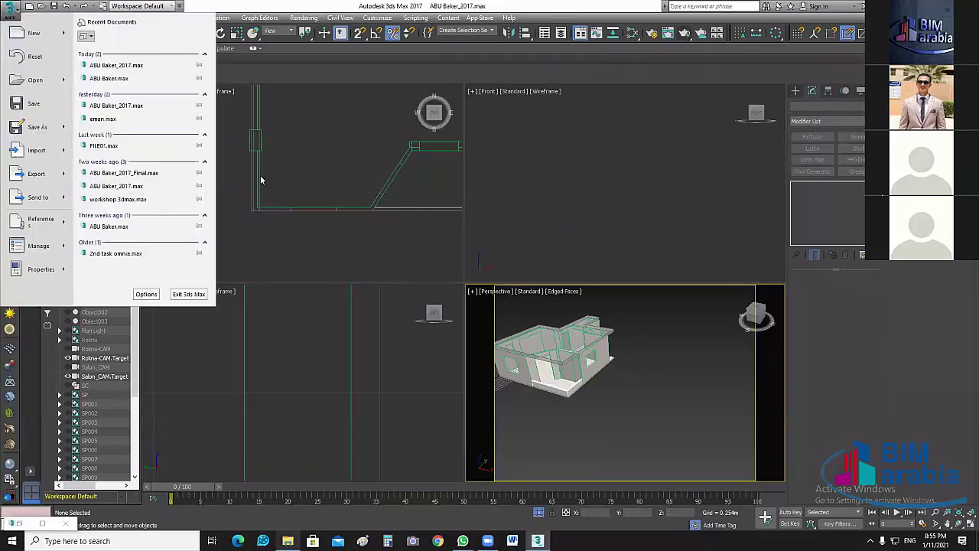
pyautogui.hotkey('alt', 'Tab')
# Open folder 1 in Model and display its files as Extra large icons.
pyautogui.doubleClick(218, 74)
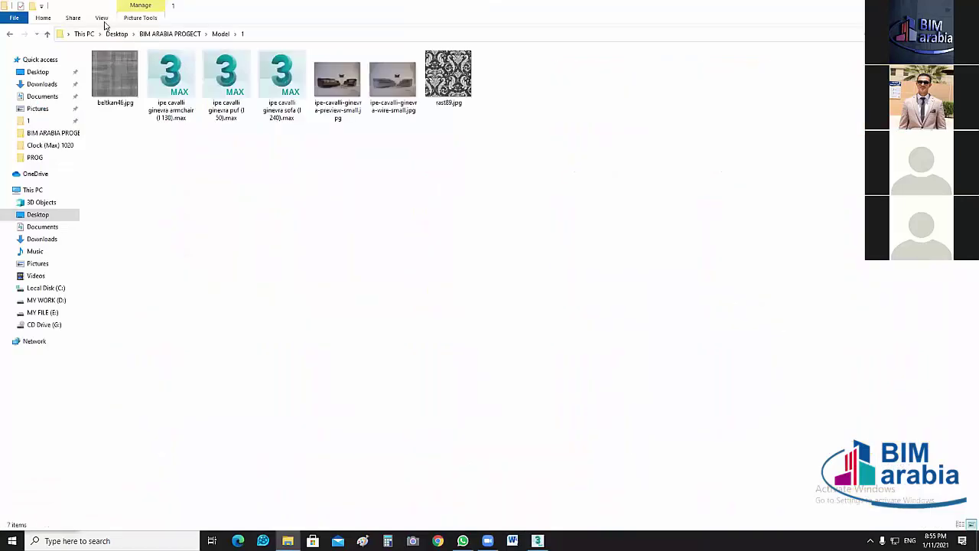
pyautogui.click(102, 18)
pyautogui.click(133, 37)
pyautogui.keyDown('ctrl'); pyautogui.scroll(2, 538, 248); pyautogui.keyUp('ctrl')
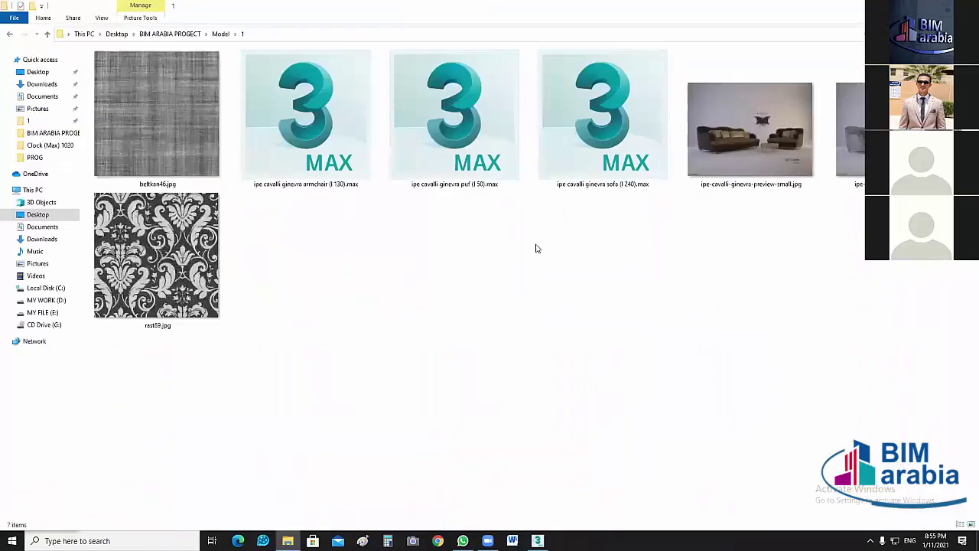
# View ipe-cavalli-ginevra-preview-small.jpg in Photos zoomed in, then close the viewer.
pyautogui.doubleClick(765, 148)
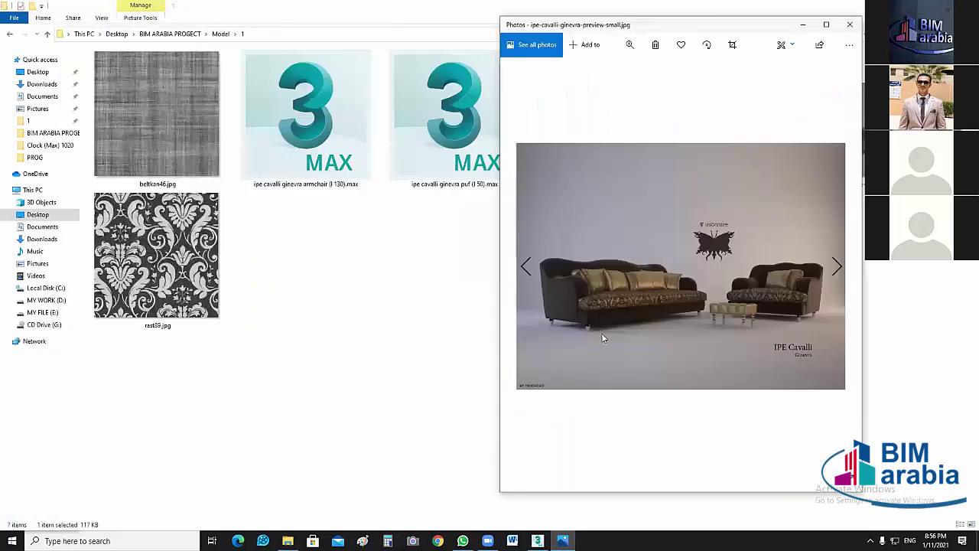
pyautogui.scroll(1, 601, 332)
pyautogui.scroll(1, 610, 290)
pyautogui.scroll(1, 612, 275)
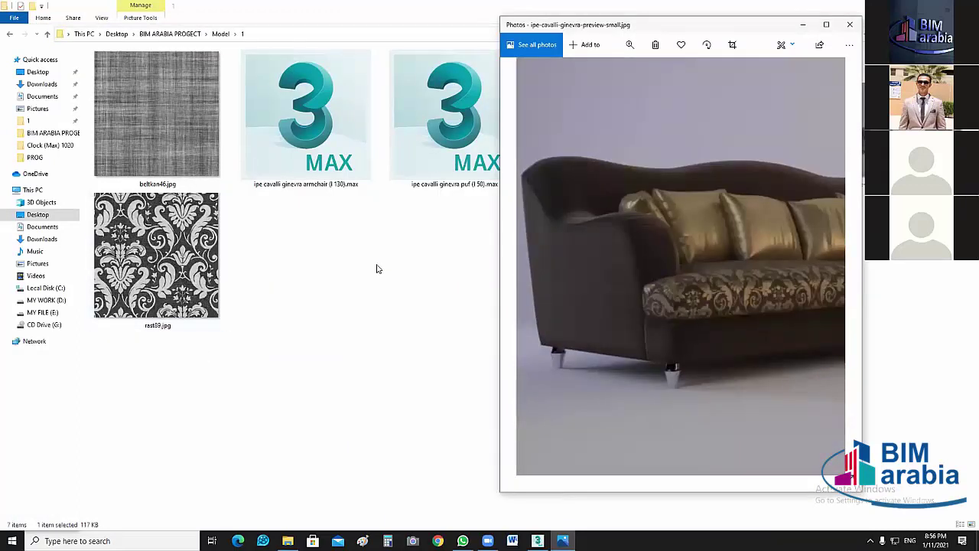
pyautogui.click(723, 295)
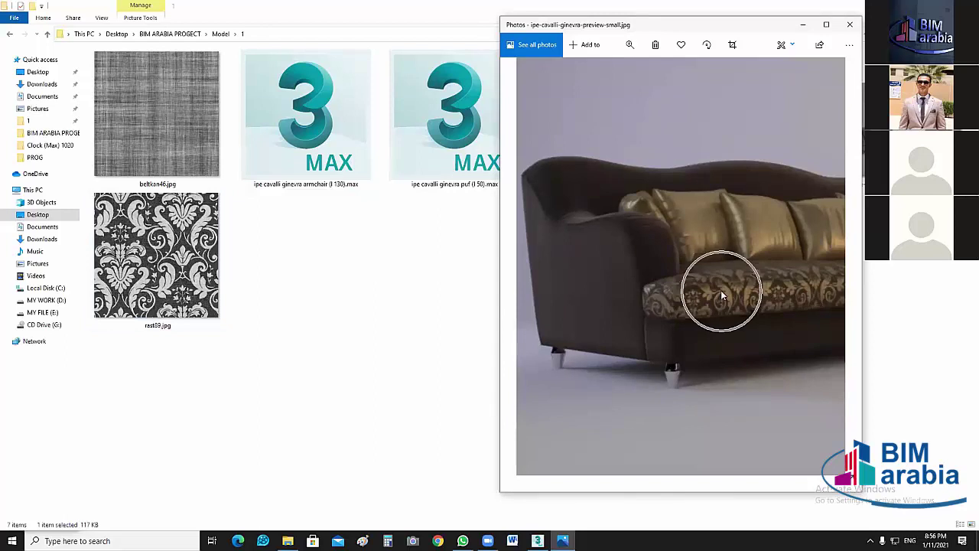
pyautogui.click(765, 235)
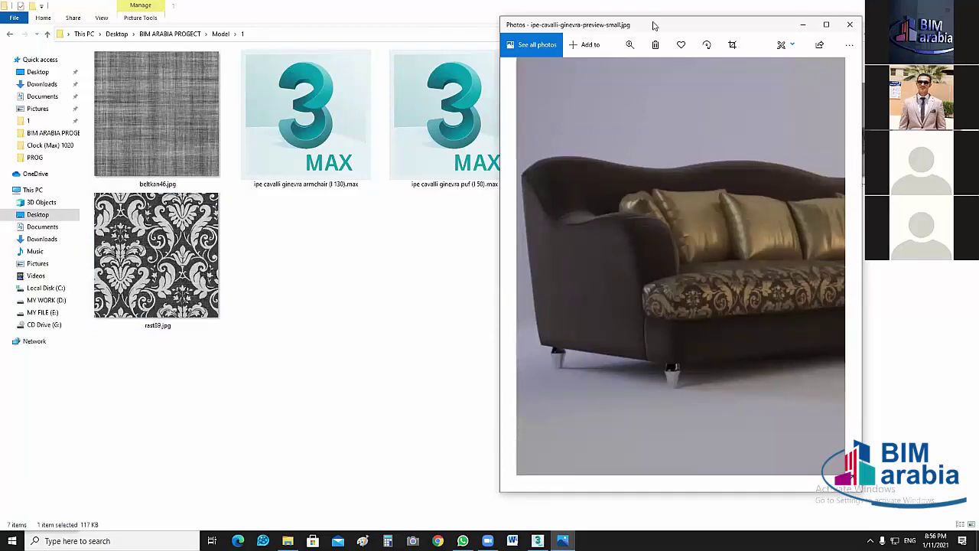
pyautogui.moveTo(654, 26); pyautogui.dragTo(560, 223)
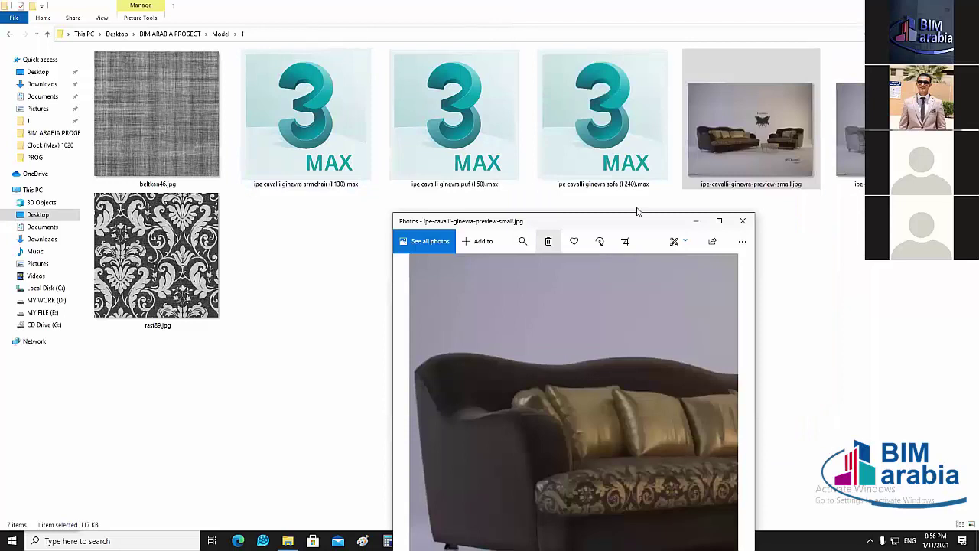
pyautogui.moveTo(638, 217); pyautogui.dragTo(701, 82)
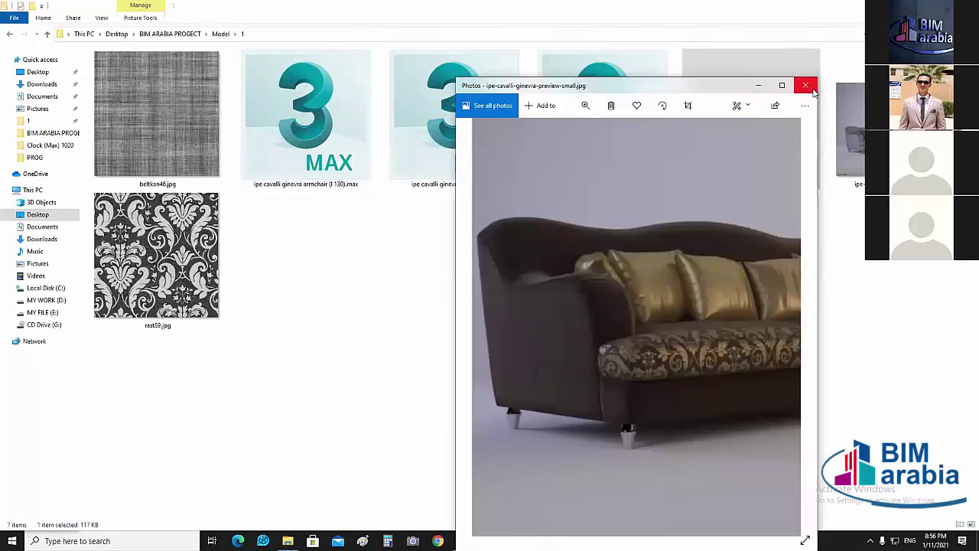
pyautogui.click(628, 441)
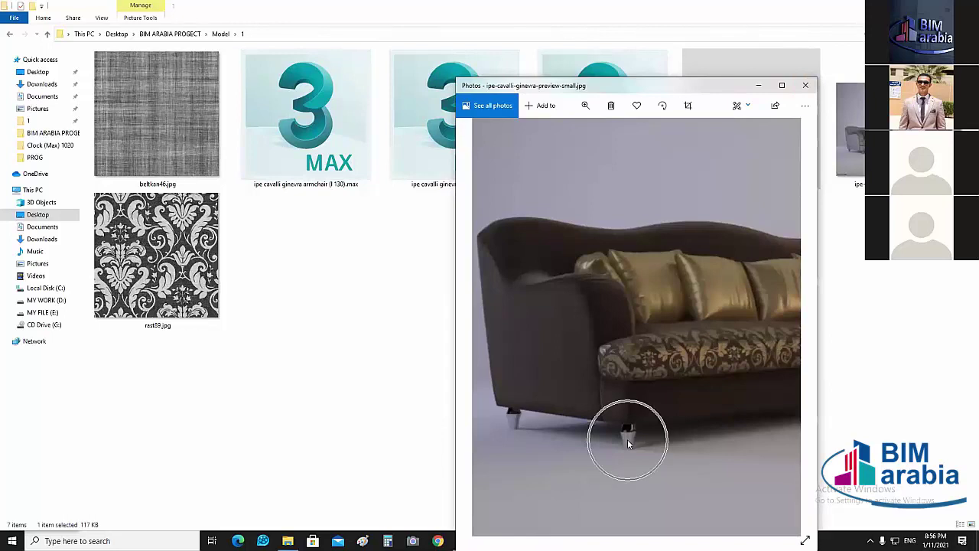
pyautogui.click(628, 439)
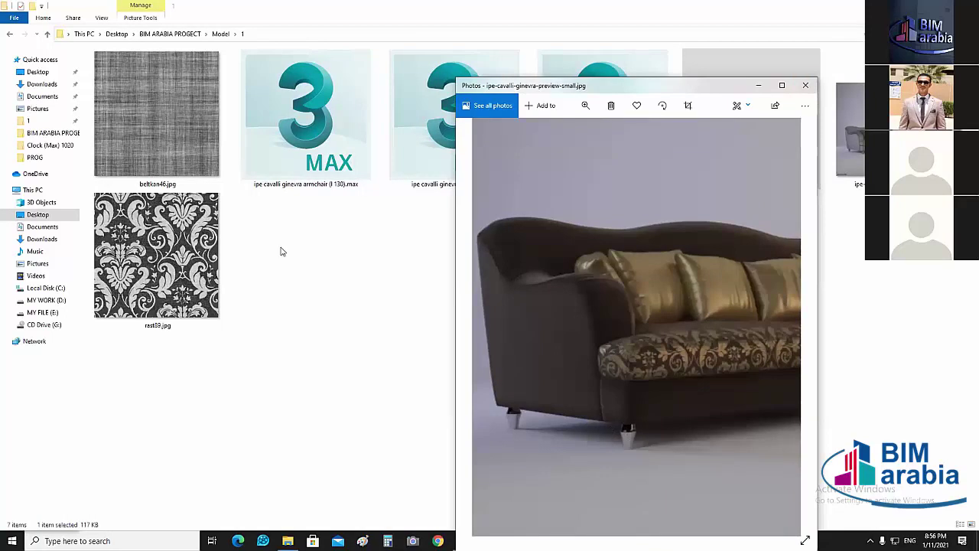
# Go back up to the Model folder and return to the 3ds Max house scene.
pyautogui.click(48, 34)
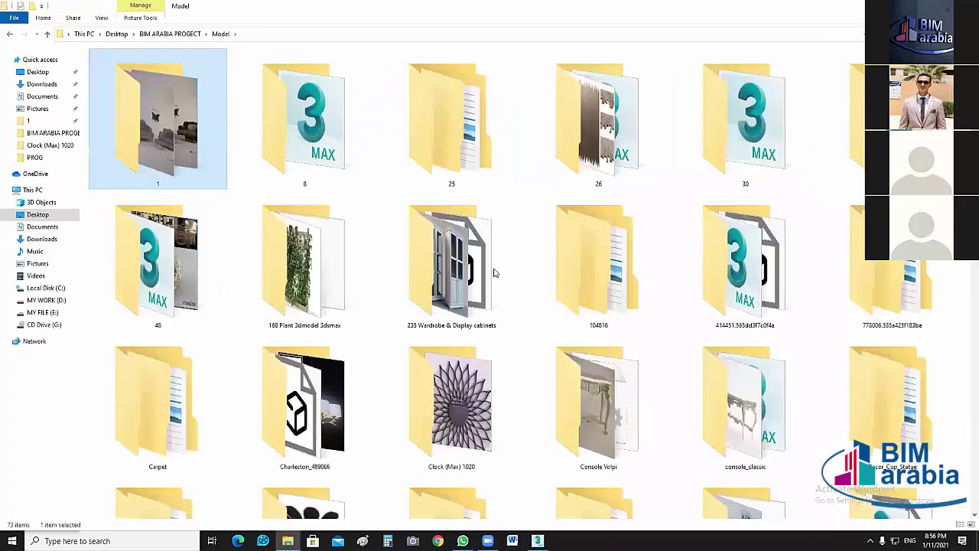
pyautogui.scroll(-10, 535, 321)
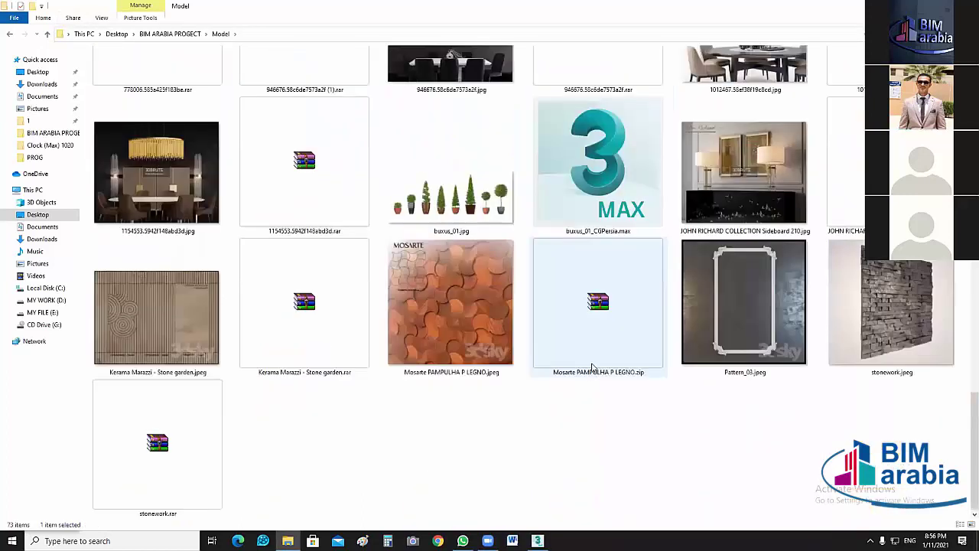
pyautogui.scroll(3, 673, 359)
pyautogui.scroll(3, 498, 333)
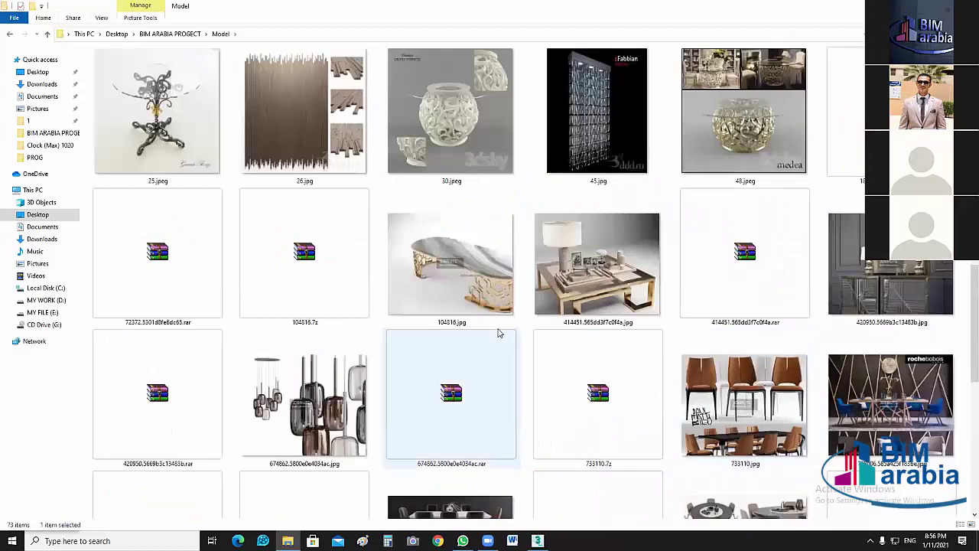
pyautogui.scroll(3, 844, 172)
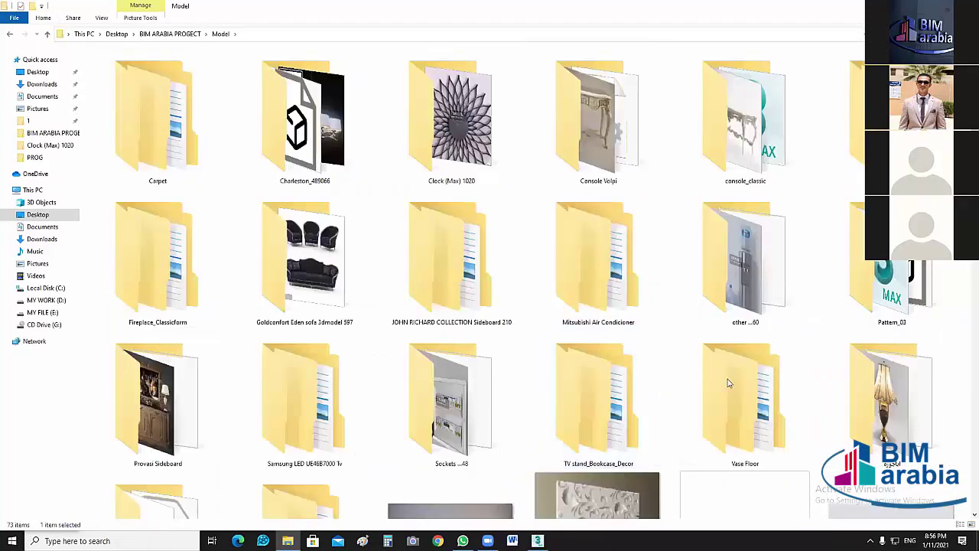
pyautogui.click(538, 541)
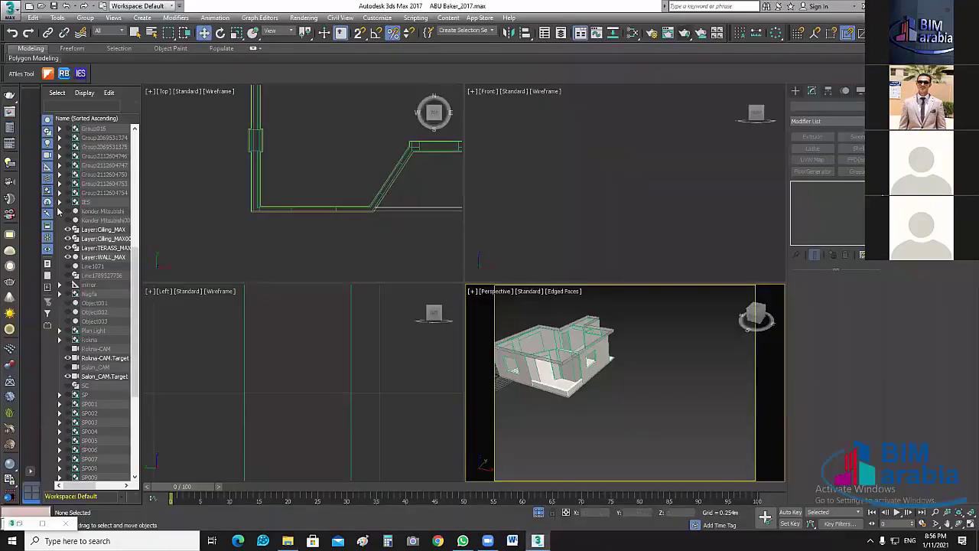
# Start a Merge from the application menu and browse up to Model as large icons.
pyautogui.click(11, 11)
pyautogui.moveTo(36, 150)
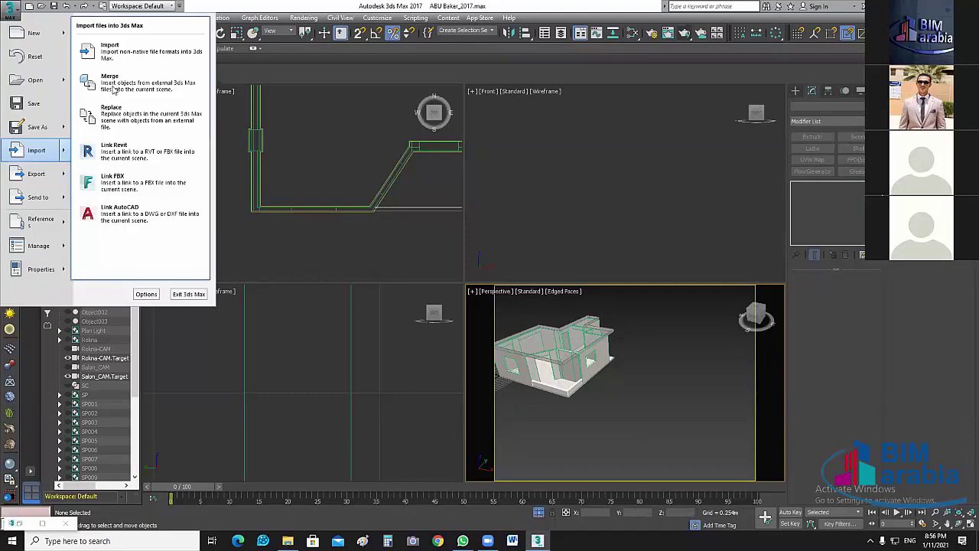
pyautogui.click(111, 82)
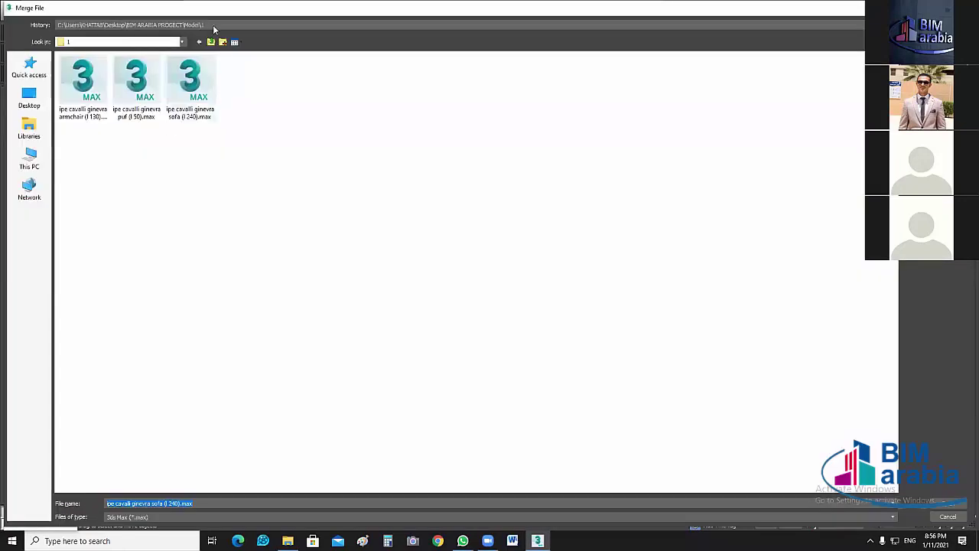
pyautogui.click(210, 41)
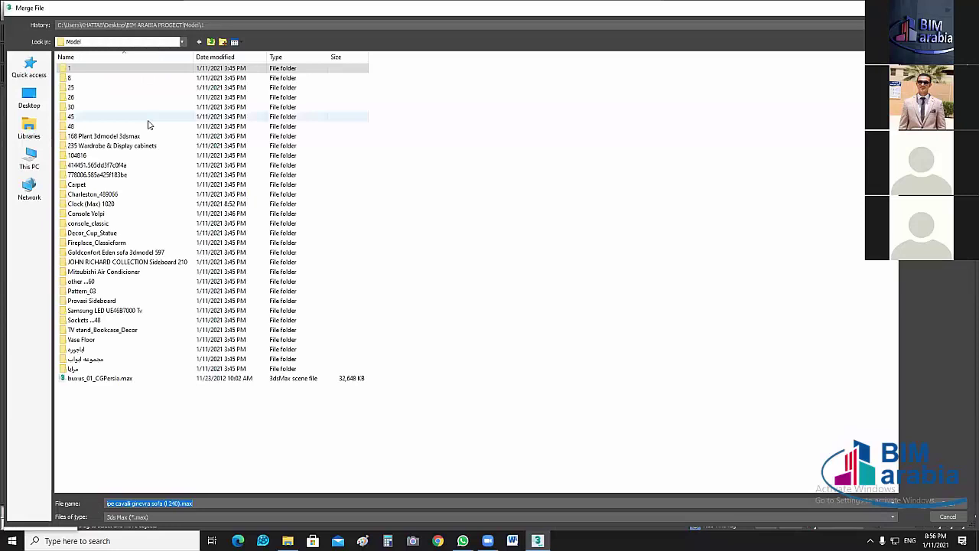
pyautogui.click(235, 42)
pyautogui.click(295, 68)
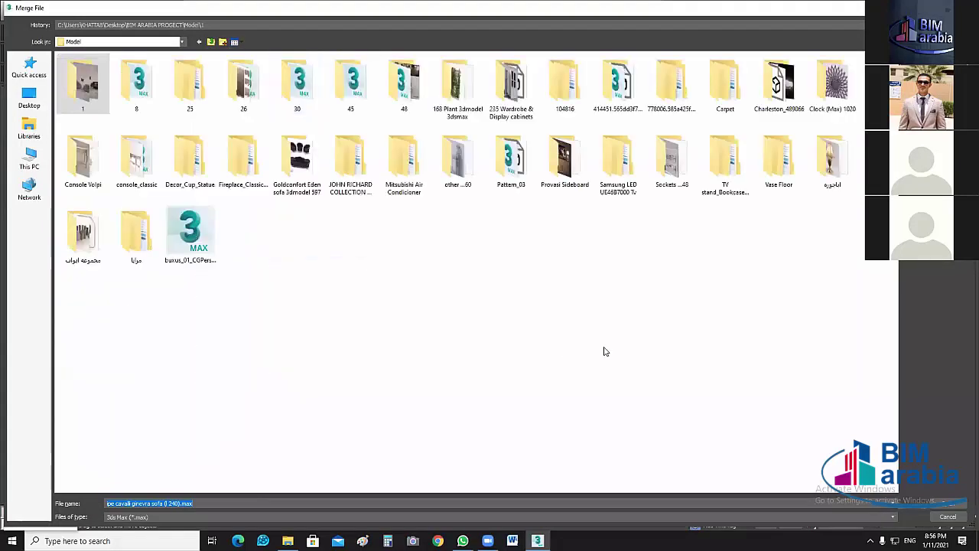
# Open Clock(Max).max from Clock (Max) 1020's Clock subfolder, skip Missing DLLs, and select [Clock].
pyautogui.doubleClick(841, 96)
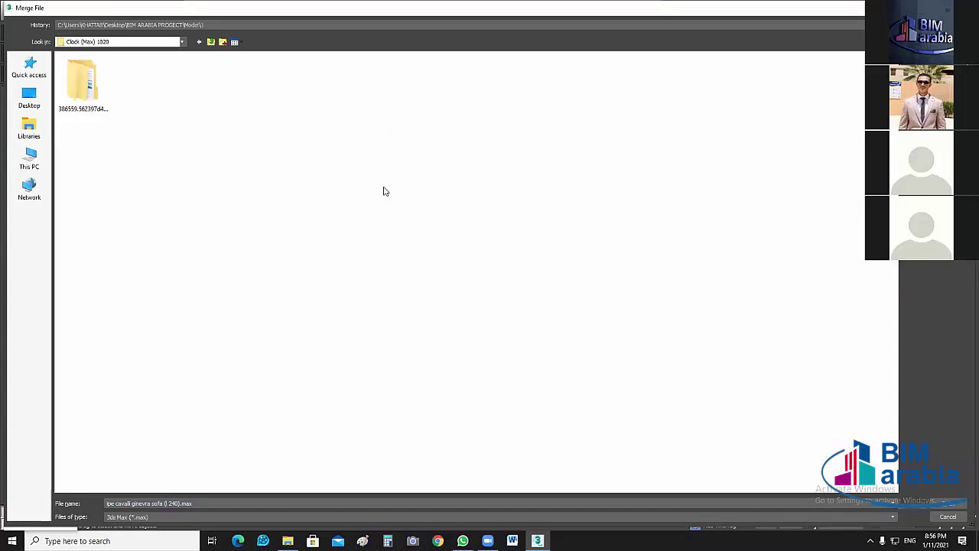
pyautogui.doubleClick(90, 79)
pyautogui.click(81, 71)
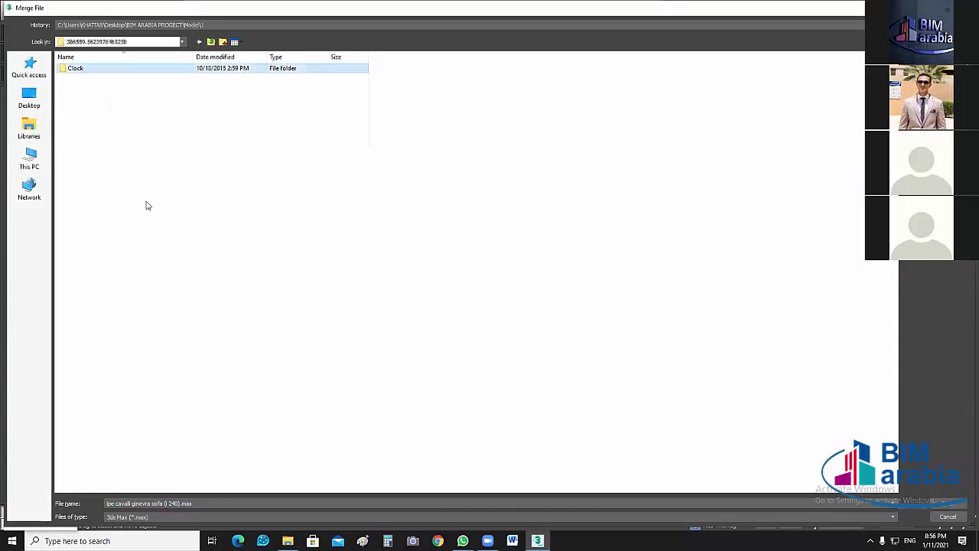
pyautogui.press('Return')
pyautogui.click(83, 82)
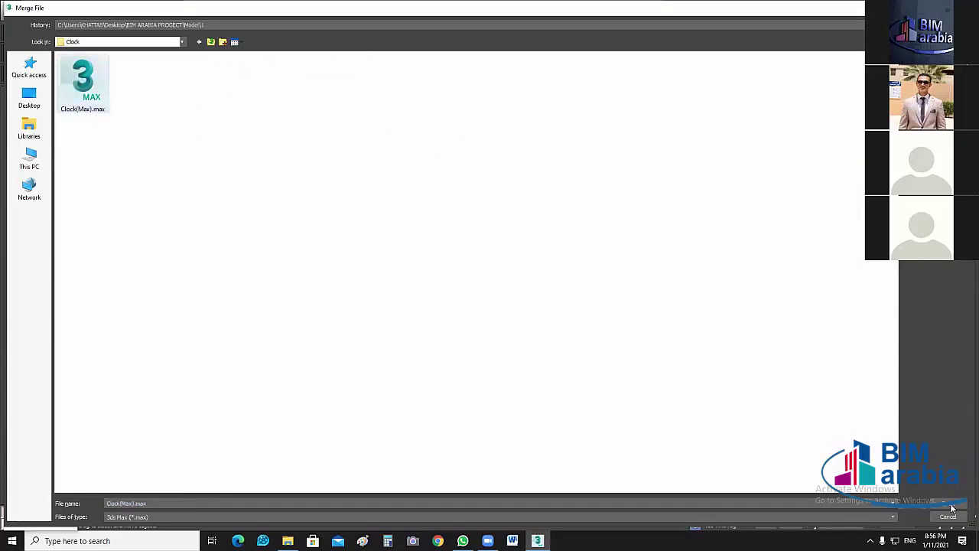
pyautogui.click(952, 507)
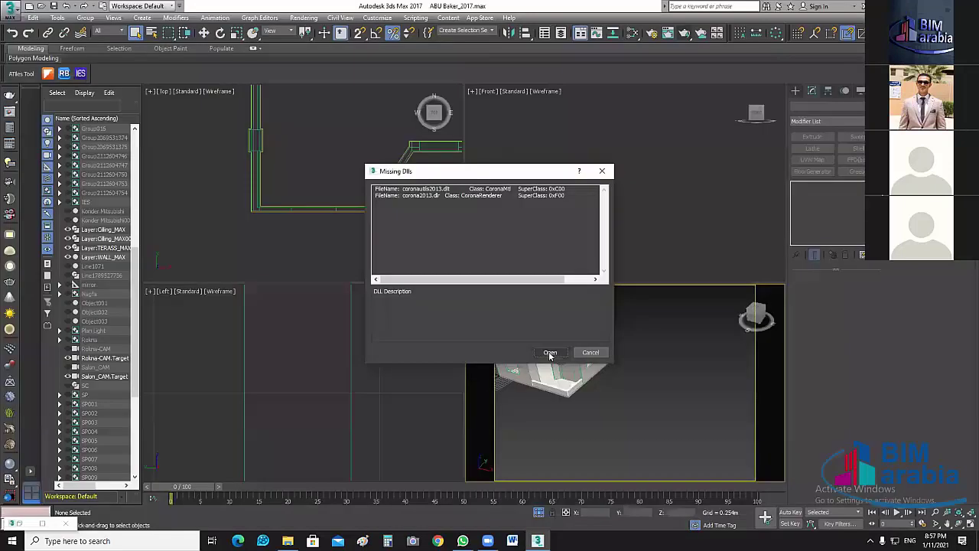
pyautogui.click(549, 354)
pyautogui.click(403, 334)
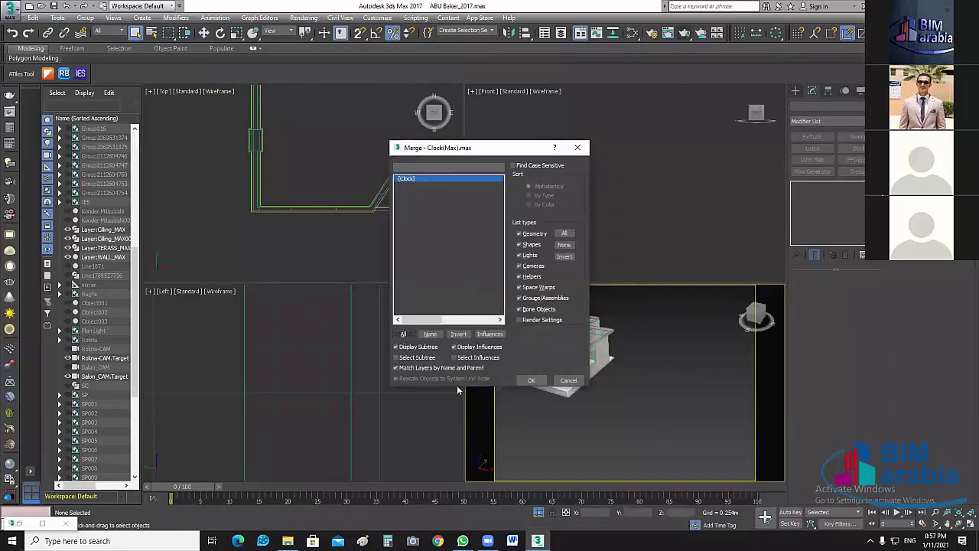
# Merge the Clock group and move it toward the upper wall in the Top view.
pyautogui.click(532, 382)
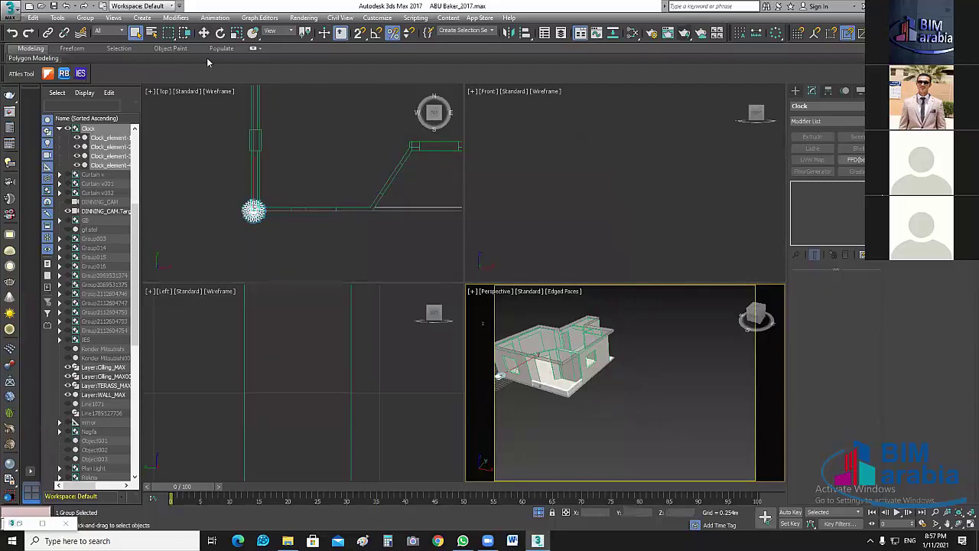
pyautogui.click(203, 33)
pyautogui.click(268, 212)
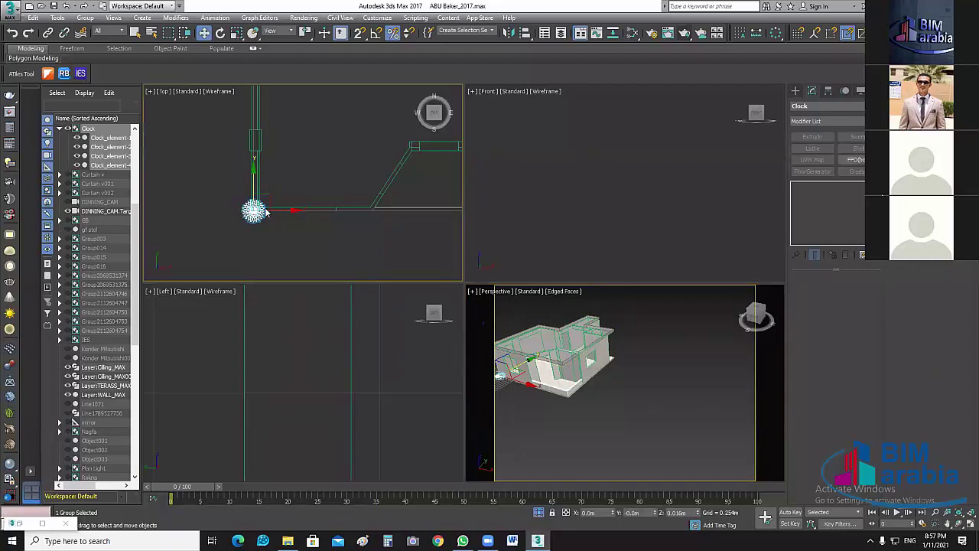
pyautogui.moveTo(340, 208); pyautogui.dragTo(341, 103)
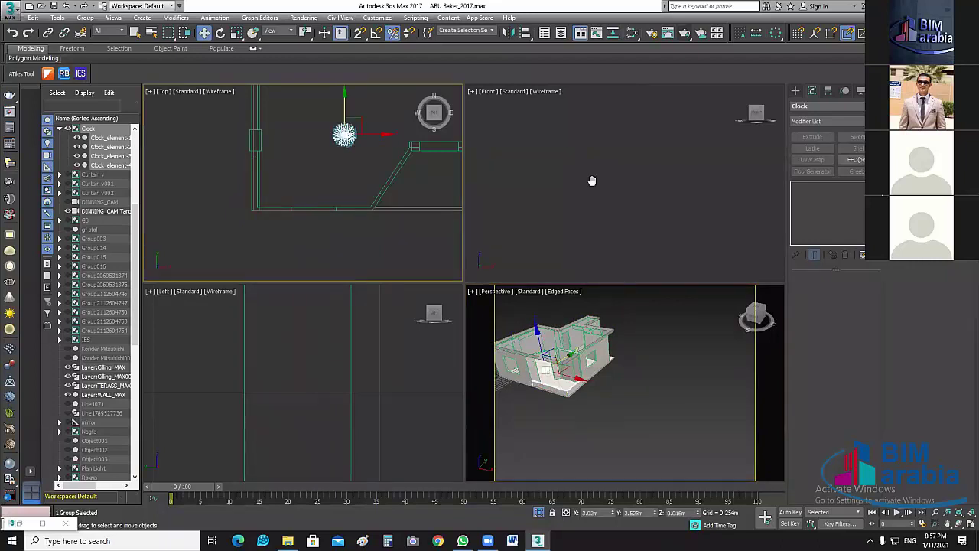
pyautogui.click(609, 212)
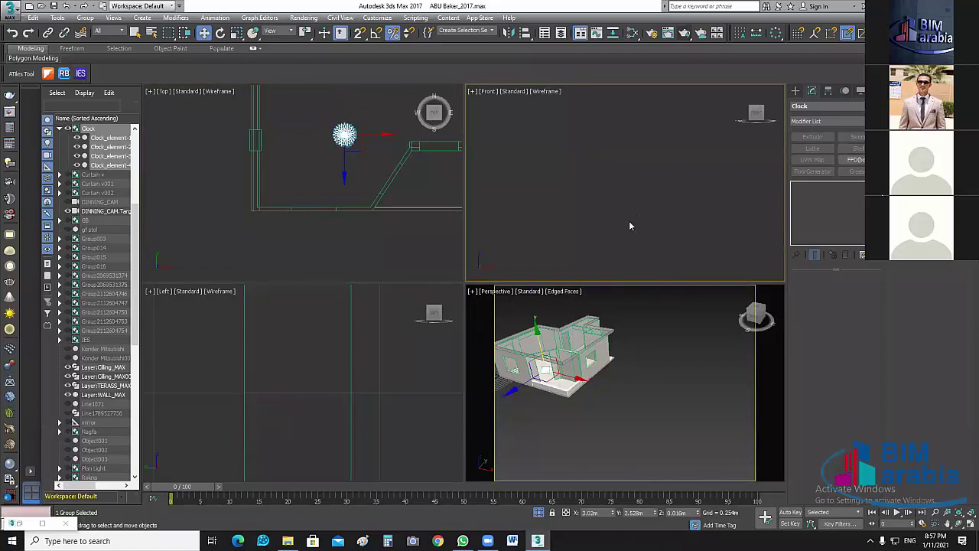
# Zoom the Top view to fit the clock, then deselect it.
pyautogui.rightClick(338, 215)
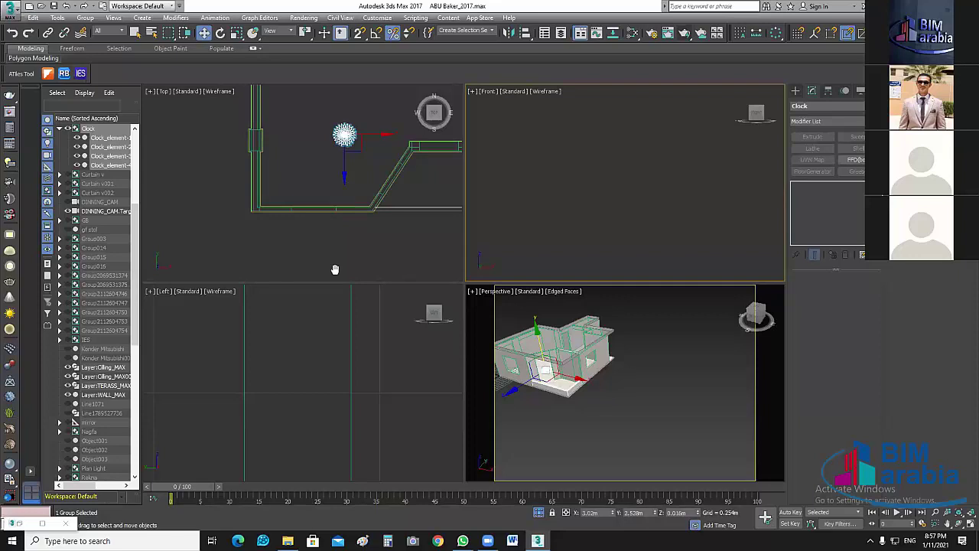
pyautogui.press('z')
pyautogui.scroll(5, 351, 232)
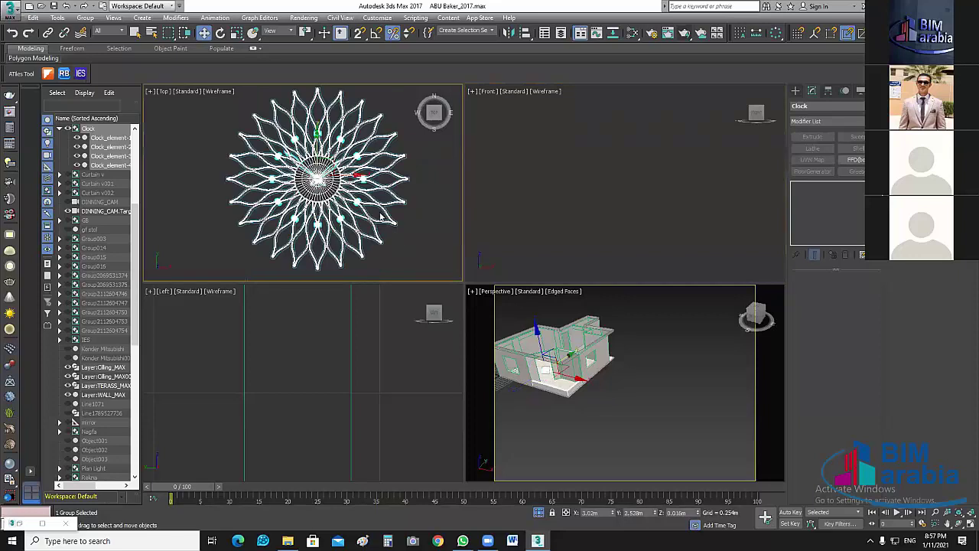
pyautogui.scroll(-5, 413, 217)
pyautogui.click(650, 216)
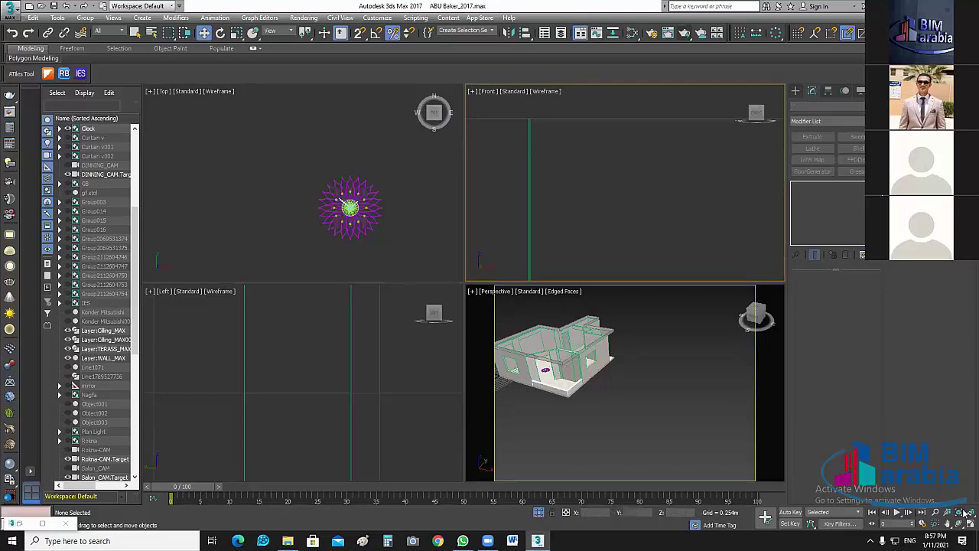
# Zoom all views out to the whole house and select the Clock group.
pyautogui.hotkey('ctrl', 'shift', 'z')
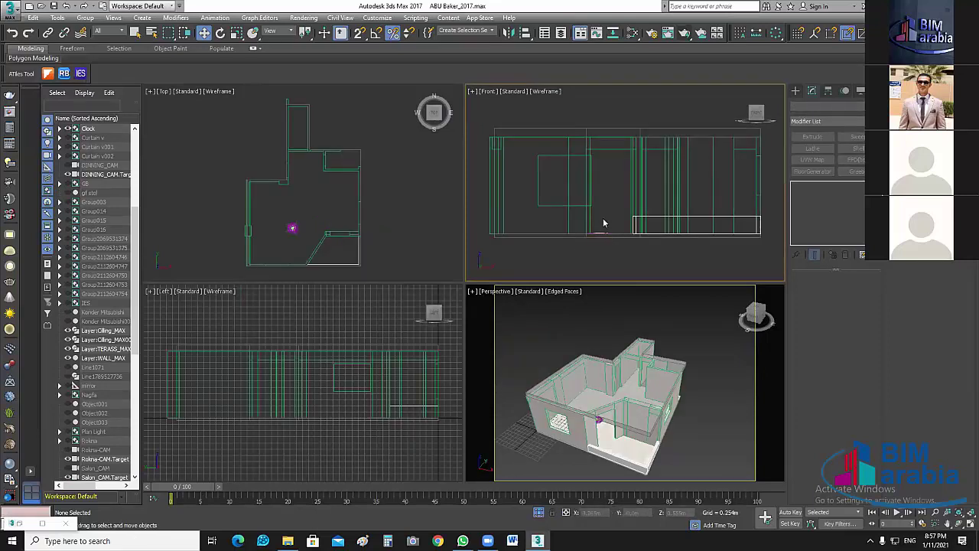
pyautogui.scroll(2, 604, 251)
pyautogui.scroll(2, 601, 260)
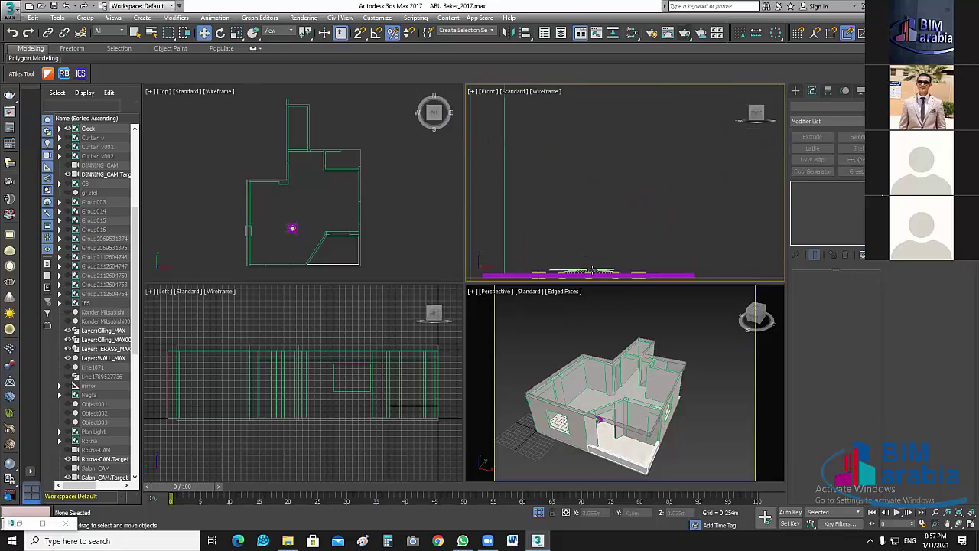
pyautogui.click(593, 271)
pyautogui.scroll(-2, 661, 178)
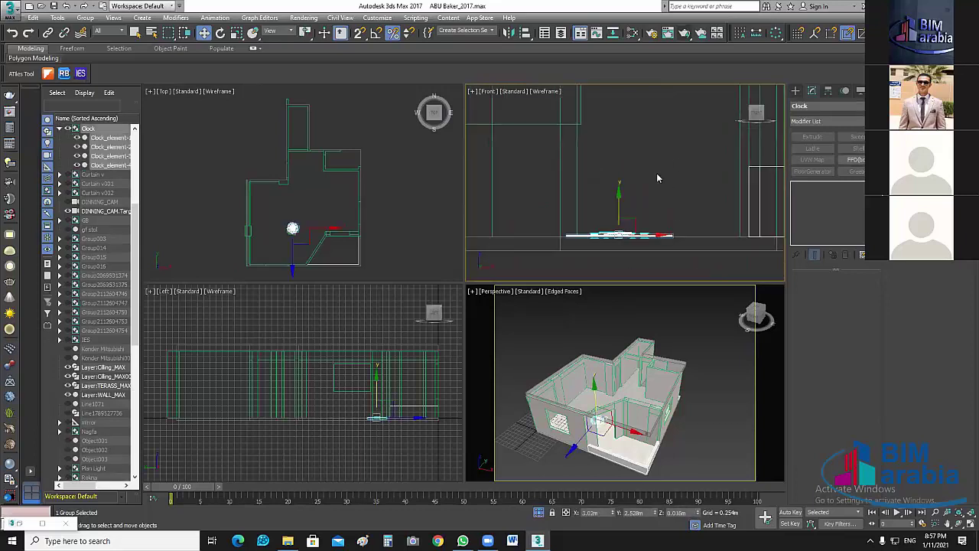
# With Angle Snap on, rotate the clock 90° upright and turn its face to the front.
pyautogui.click(219, 34)
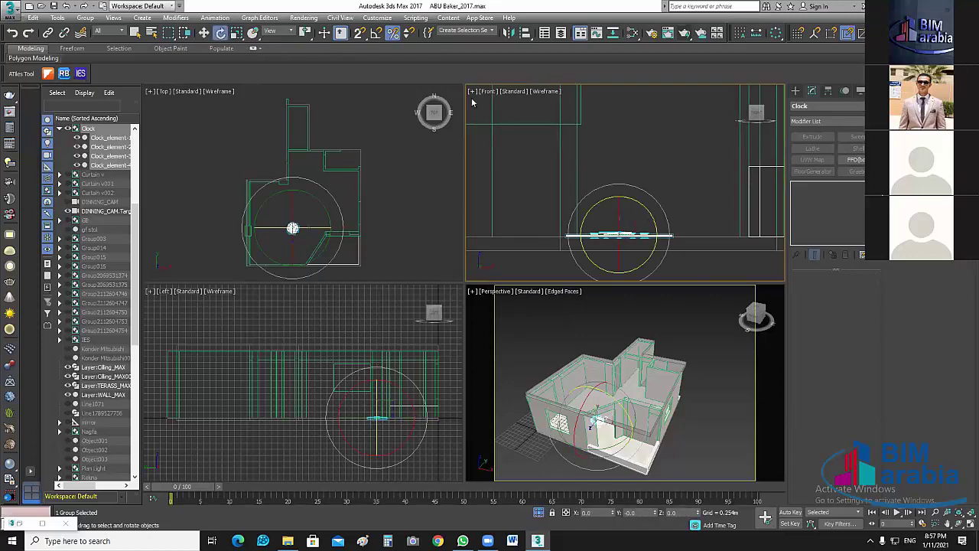
pyautogui.press('a')
pyautogui.moveTo(648, 211)
pyautogui.mouseDown()
pyautogui.moveTo(637, 198)
pyautogui.moveTo(324, 106)
pyautogui.mouseUp()
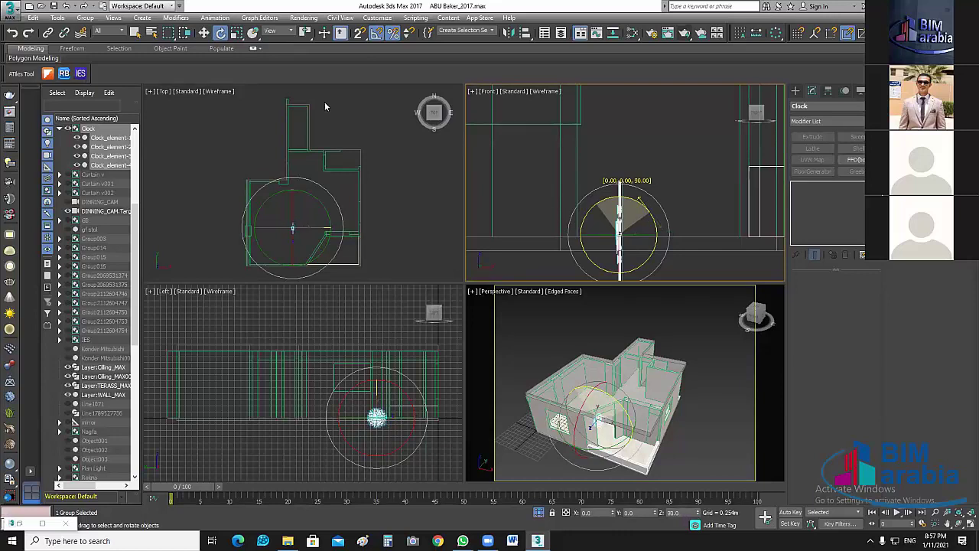
pyautogui.press('w')
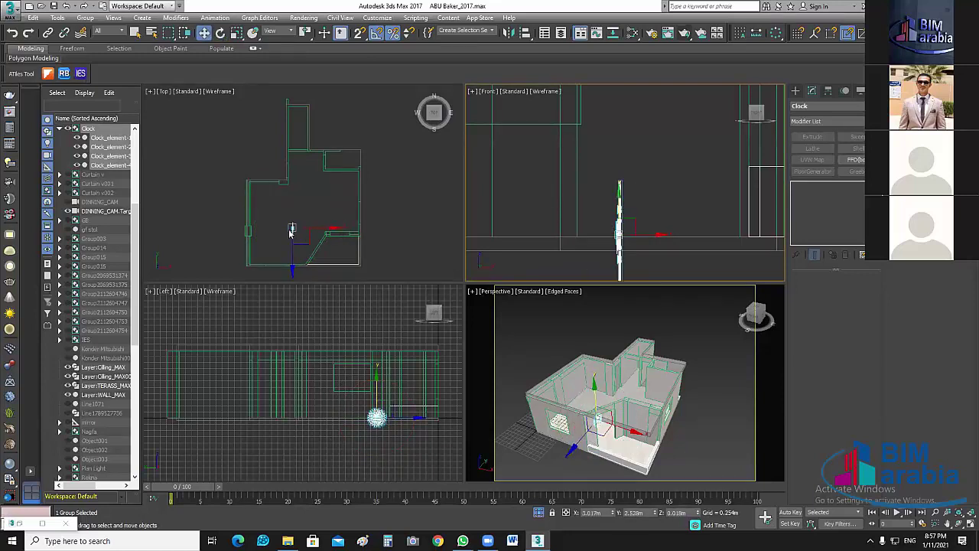
pyautogui.press('z')
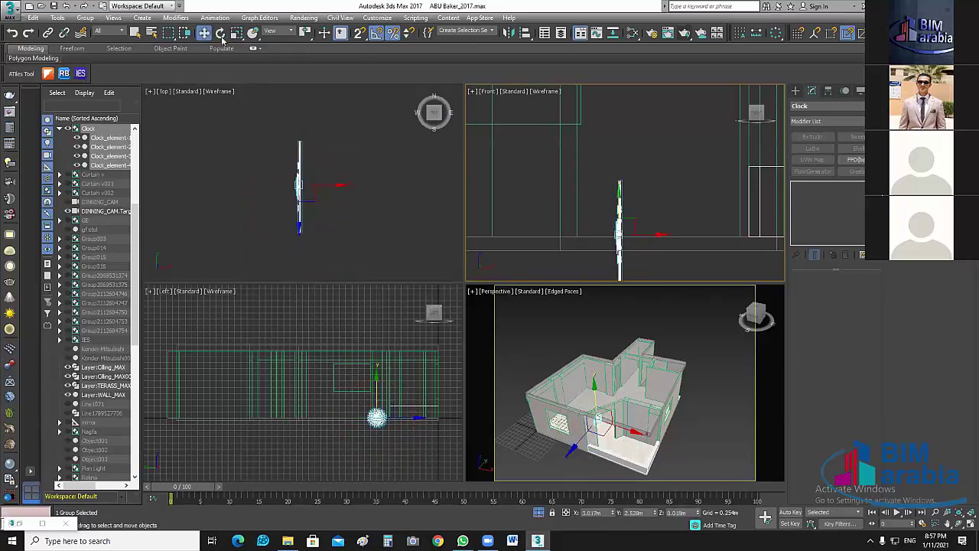
pyautogui.click(220, 32)
pyautogui.click(315, 218)
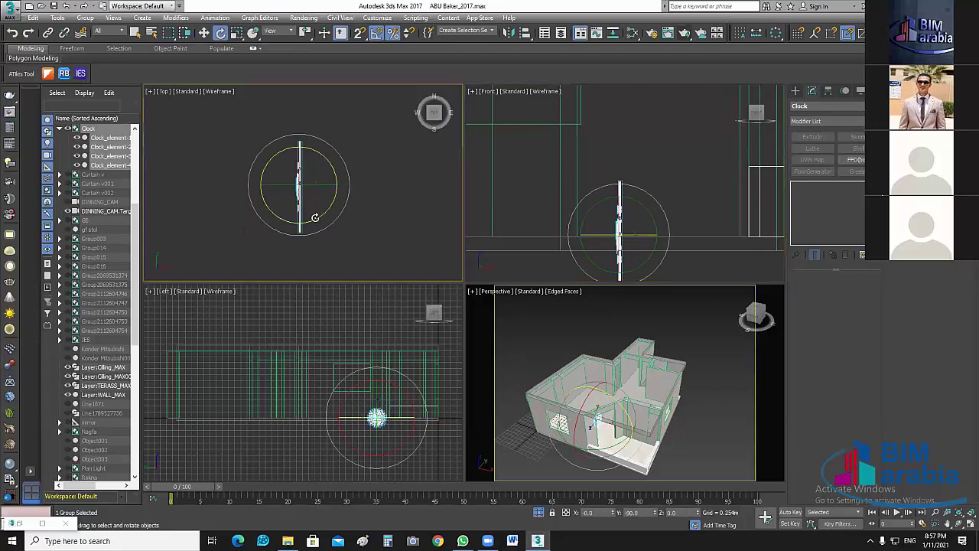
pyautogui.moveTo(315, 218); pyautogui.dragTo(315, 176)
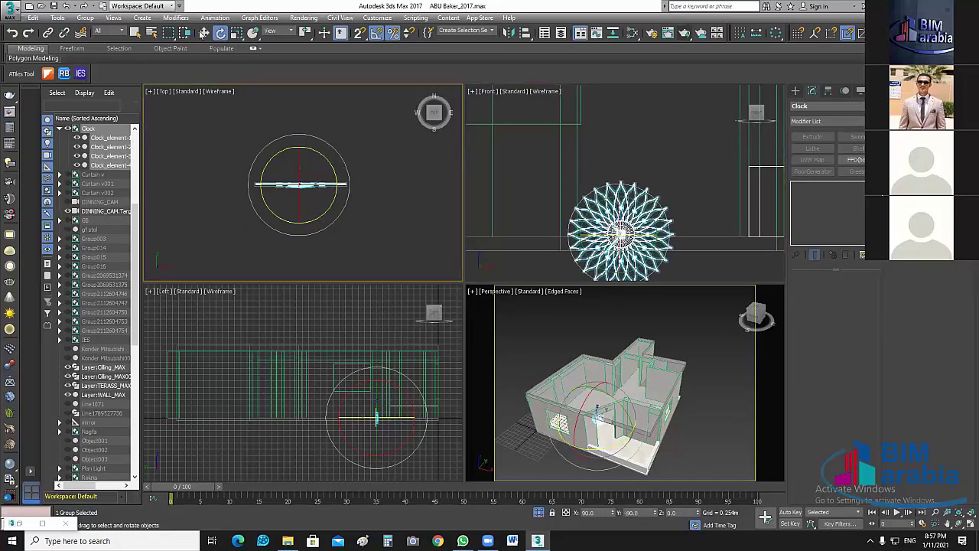
# Move the clock along Y and X until it sits flush against the wall.
pyautogui.click(203, 33)
pyautogui.scroll(-3, 357, 181)
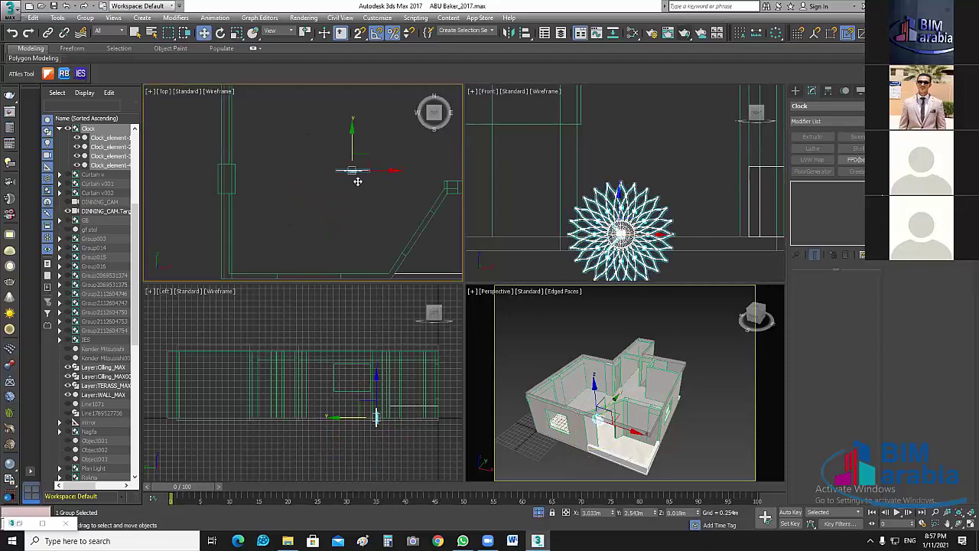
pyautogui.moveTo(352, 176); pyautogui.dragTo(354, 107)
pyautogui.moveTo(348, 161); pyautogui.dragTo(370, 274, button='middle')
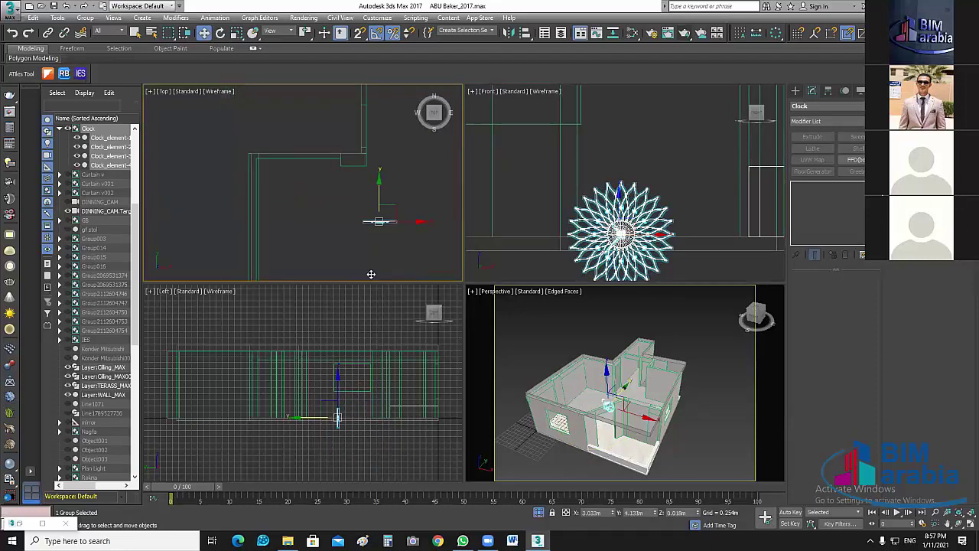
pyautogui.moveTo(386, 221)
pyautogui.mouseDown()
pyautogui.moveTo(312, 221)
pyautogui.moveTo(305, 163)
pyautogui.mouseUp()
pyautogui.scroll(3, 384, 236)
pyautogui.scroll(2, 384, 236)
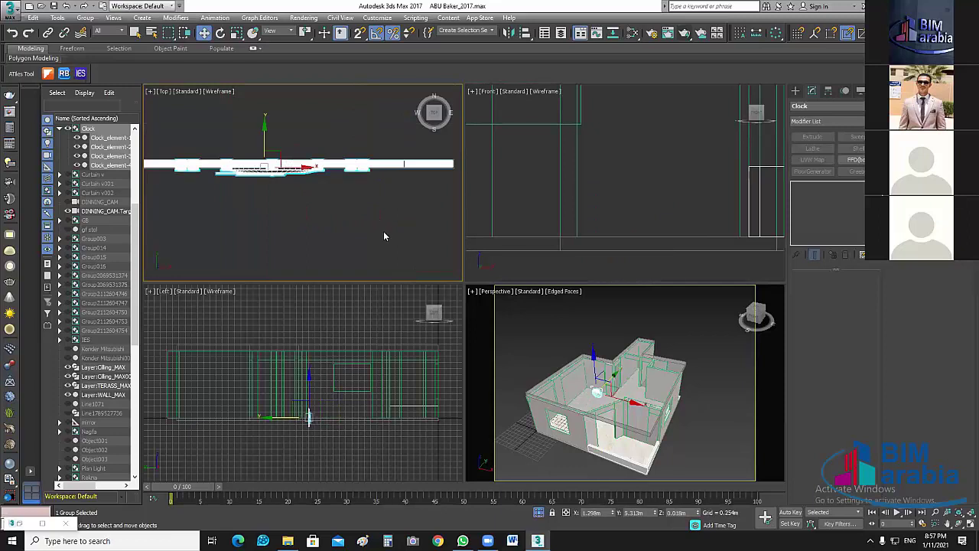
pyautogui.scroll(-4, 384, 236)
pyautogui.moveTo(344, 192); pyautogui.dragTo(344, 142)
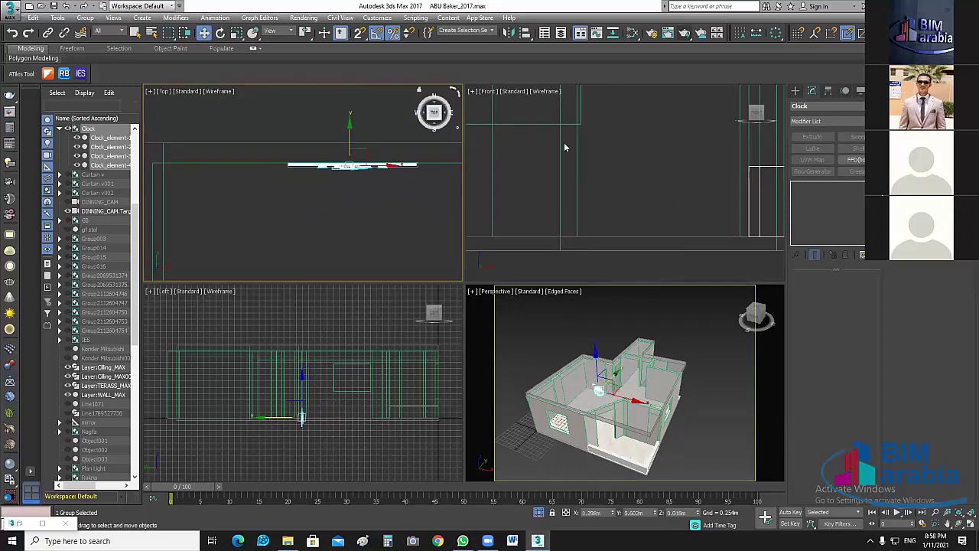
pyautogui.scroll(-3, 663, 201)
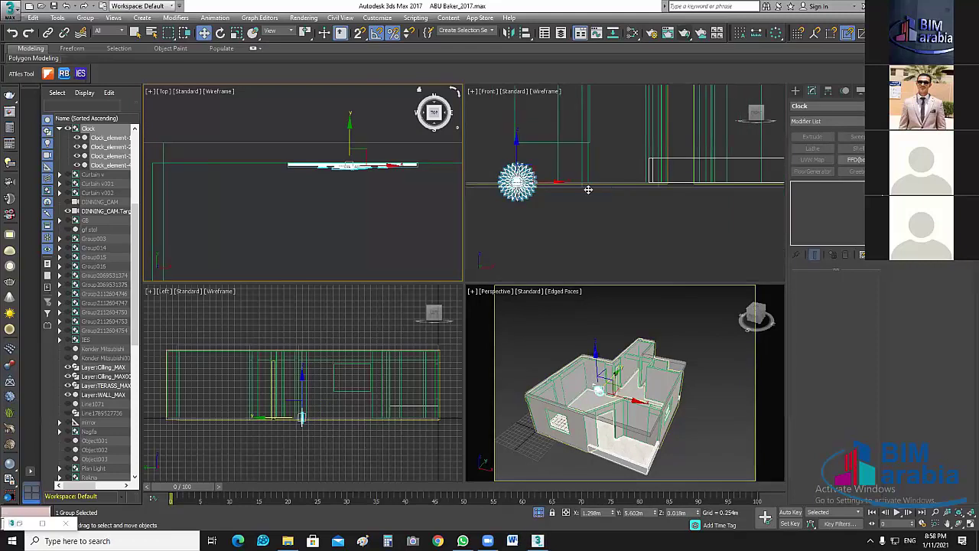
pyautogui.scroll(1, 595, 183)
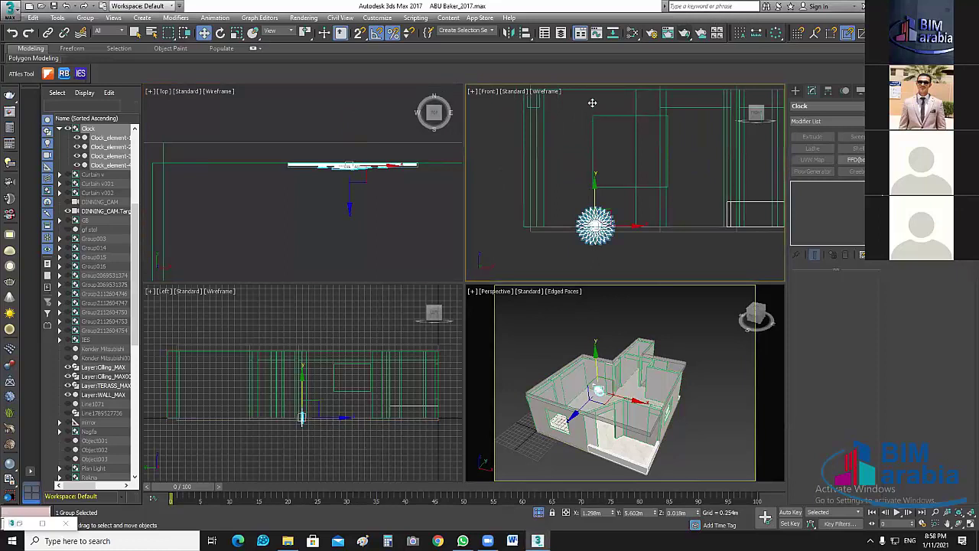
# Raise the clock up the wall, fine-tune its height, and reselect the Clock group.
pyautogui.moveTo(595, 191); pyautogui.dragTo(595, 101)
pyautogui.scroll(3, 311, 375)
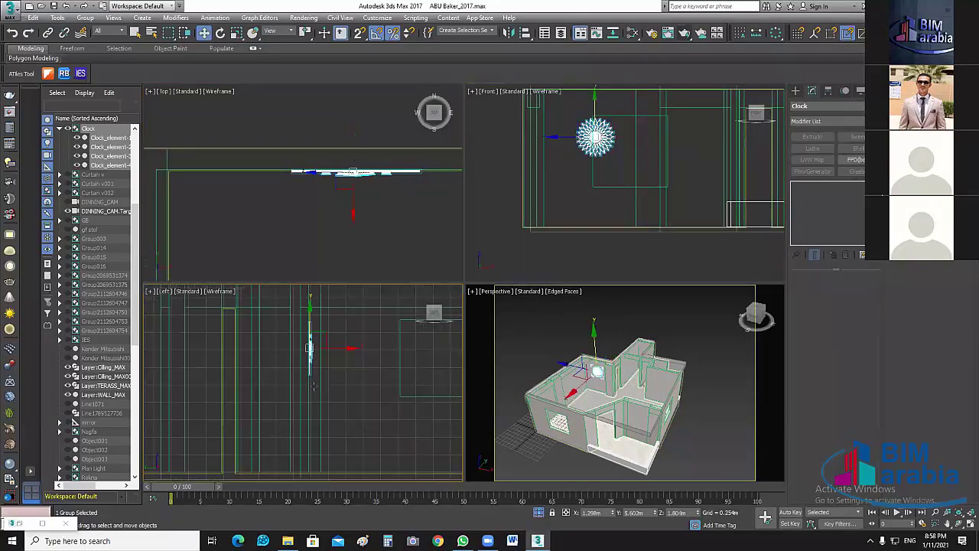
pyautogui.moveTo(305, 325); pyautogui.dragTo(306, 337)
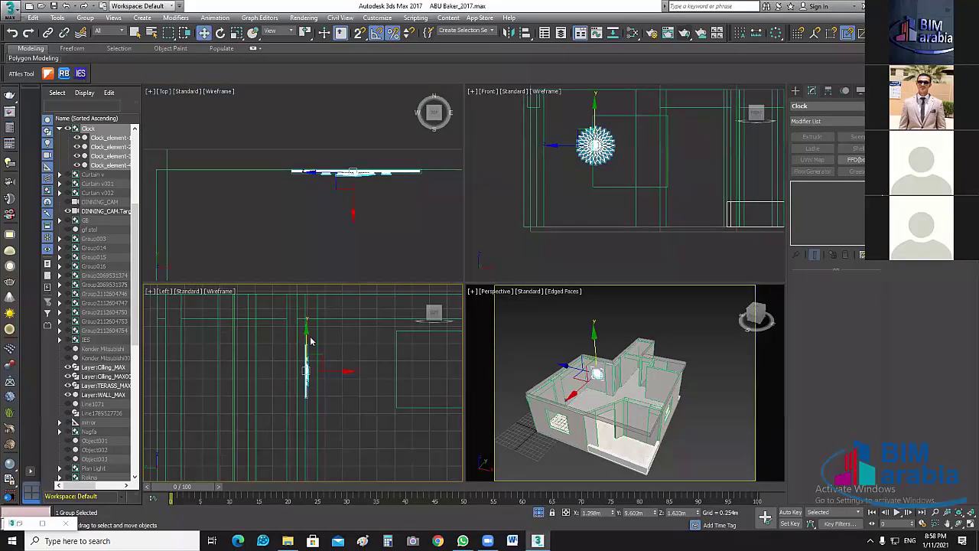
pyautogui.scroll(3, 426, 189)
pyautogui.scroll(2, 393, 237)
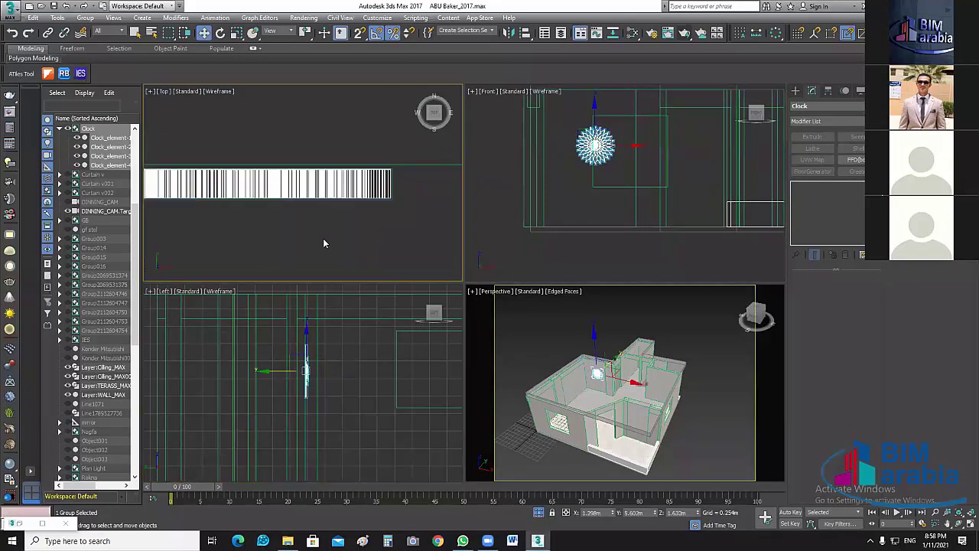
pyautogui.scroll(-2, 323, 238)
pyautogui.scroll(2, 213, 211)
pyautogui.scroll(2, 251, 211)
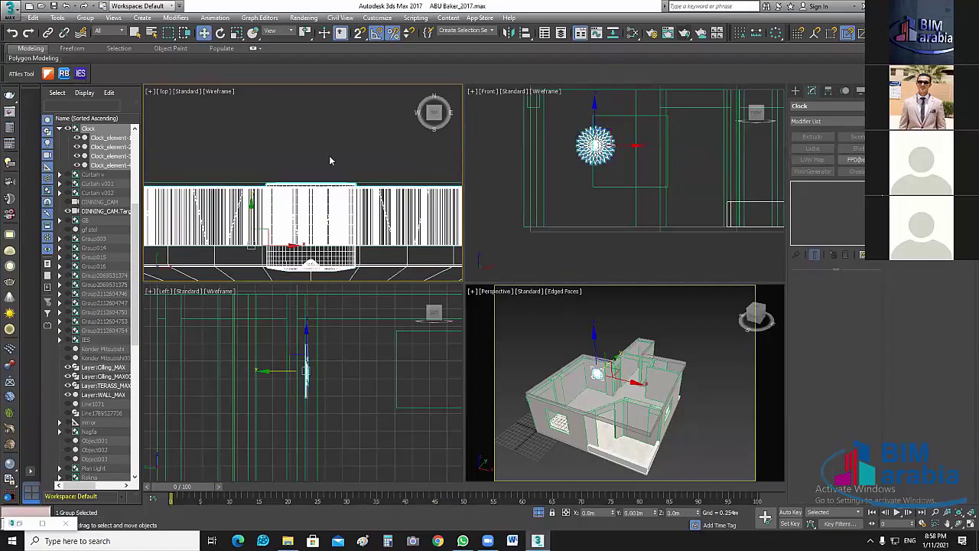
pyautogui.click(313, 200)
pyautogui.scroll(-1, 313, 200)
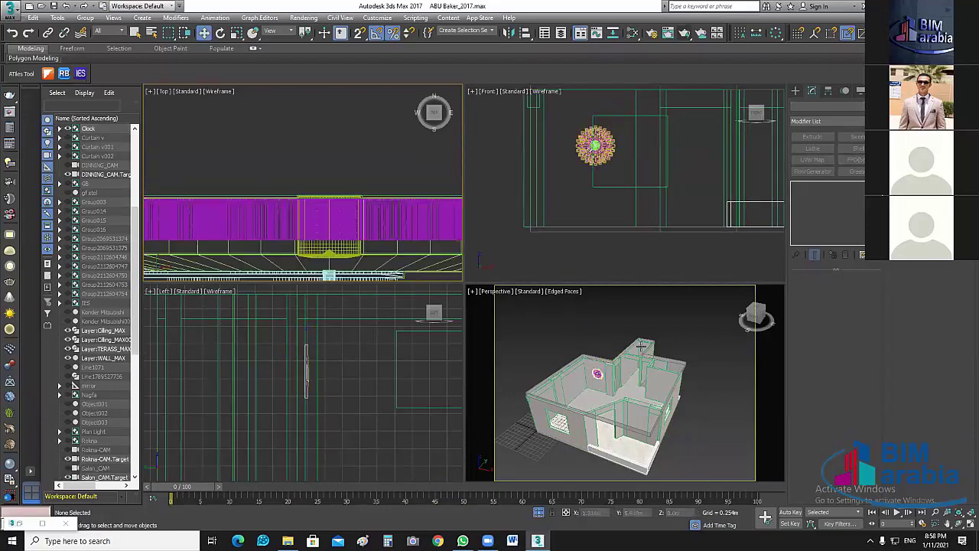
pyautogui.scroll(-3, 709, 405)
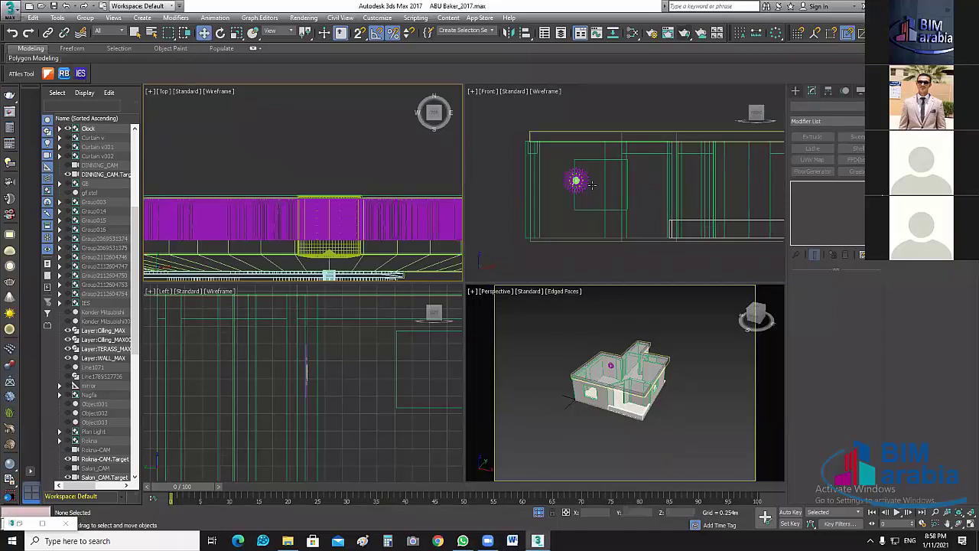
pyautogui.scroll(5, 593, 185)
pyautogui.click(588, 169)
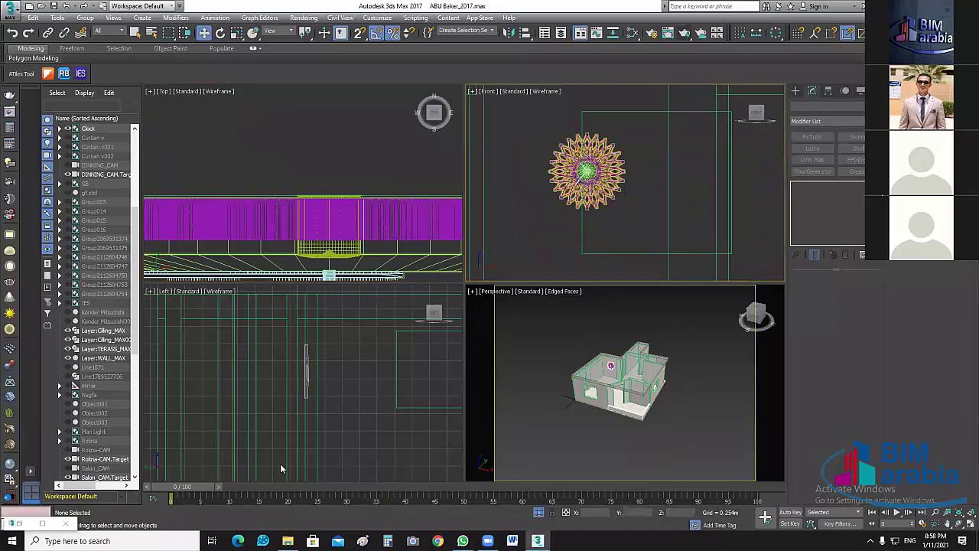
# Restore and shrink the Slate Material Editor, then drag the clock's material into View1 as a node.
pyautogui.click(34, 524)
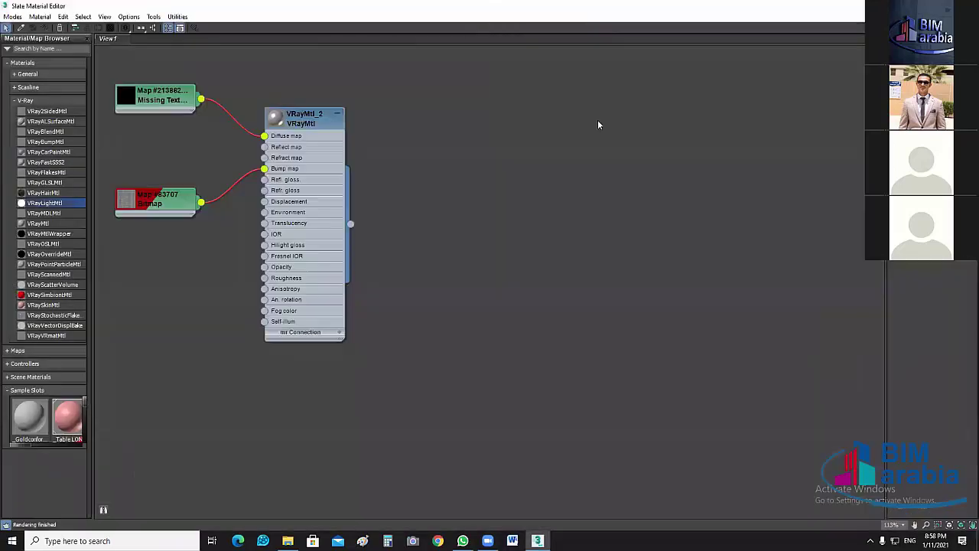
pyautogui.press('super+Down')
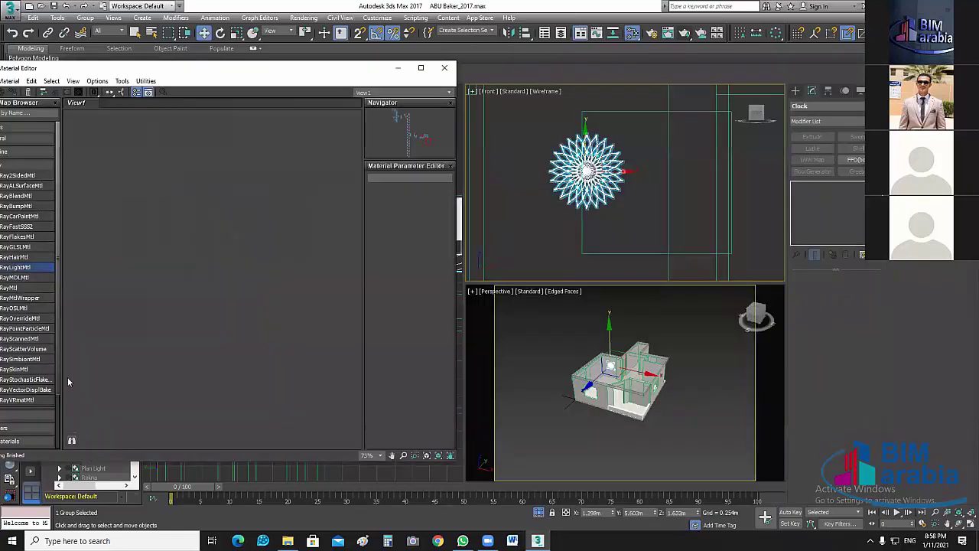
pyautogui.moveTo(115, 69); pyautogui.dragTo(139, 69)
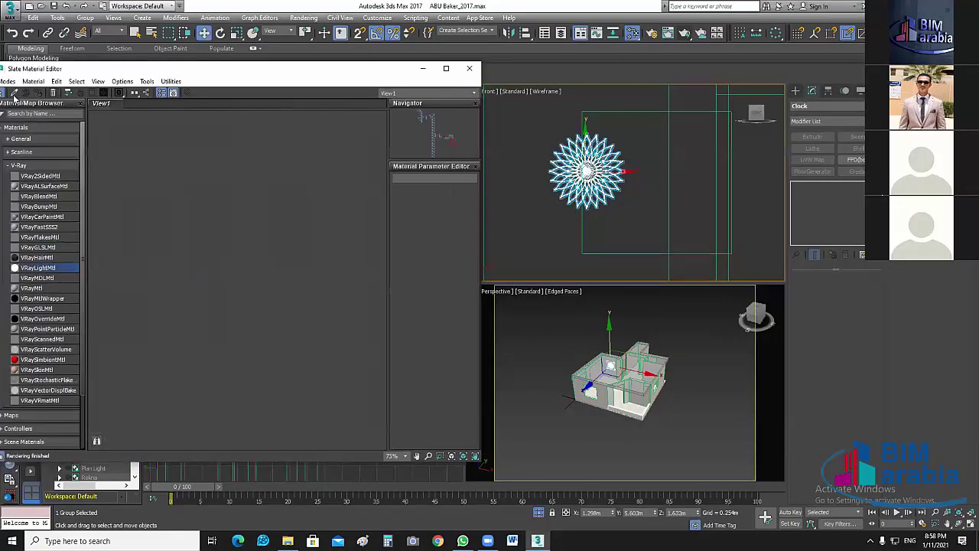
pyautogui.moveTo(647, 197); pyautogui.dragTo(277, 303)
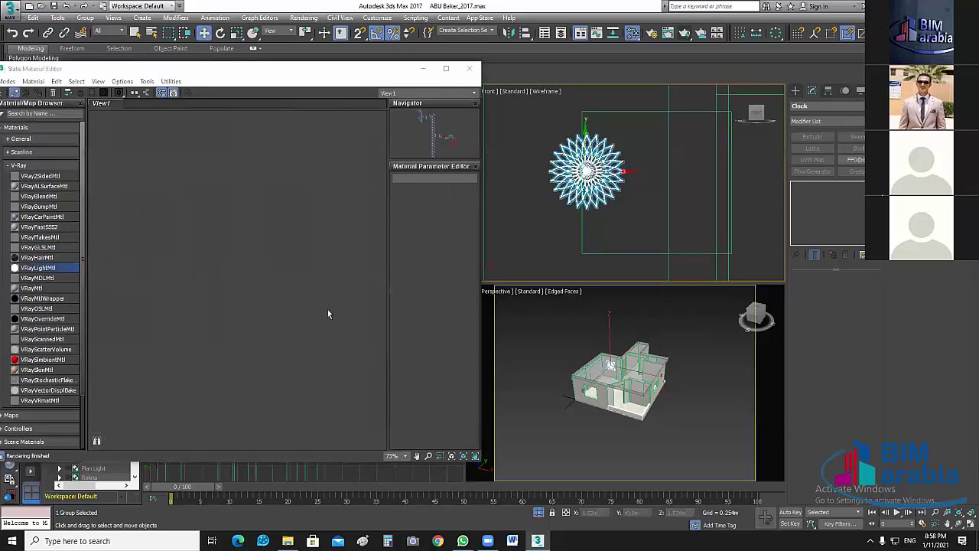
pyautogui.scroll(2, 279, 289)
pyautogui.scroll(2, 290, 306)
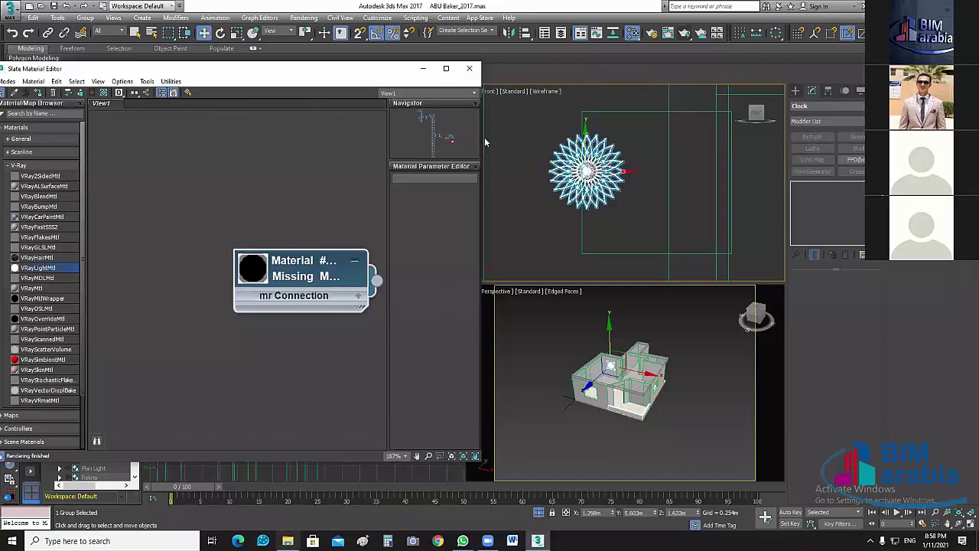
pyautogui.hotkey('alt', 'Tab')
# Browse Clock (Max) 1020 into its Clock subfolder, select Clock.mtl, then return to 3ds Max.
pyautogui.doubleClick(503, 157)
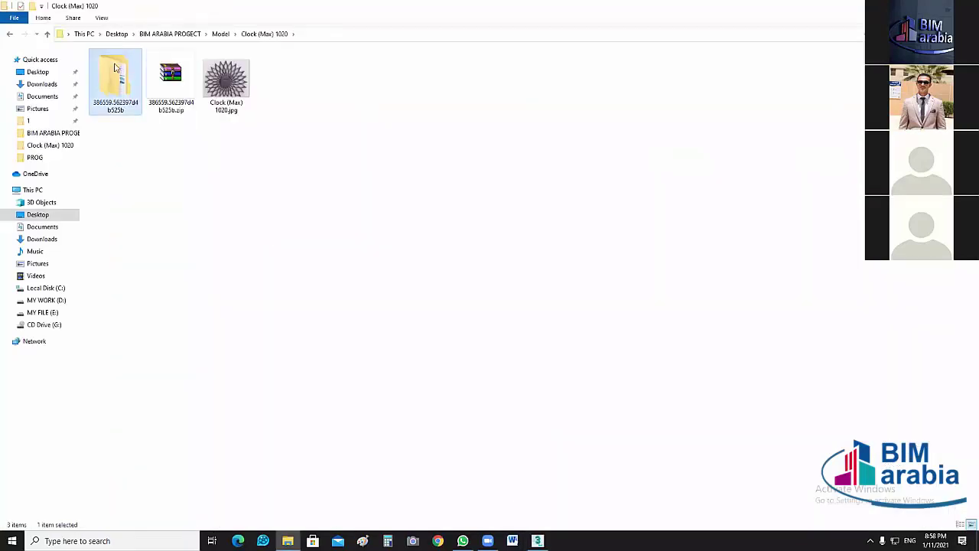
pyautogui.doubleClick(117, 70)
pyautogui.doubleClick(318, 66)
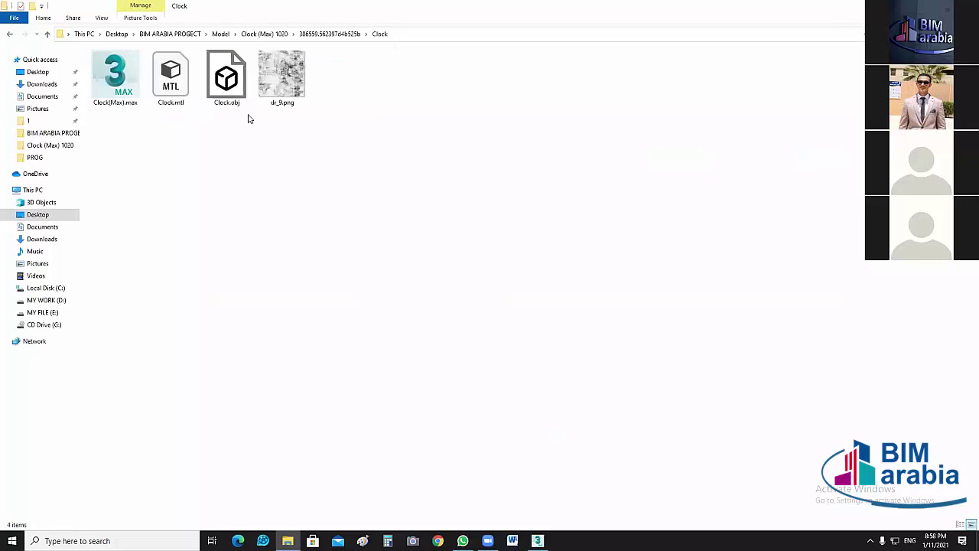
pyautogui.click(173, 82)
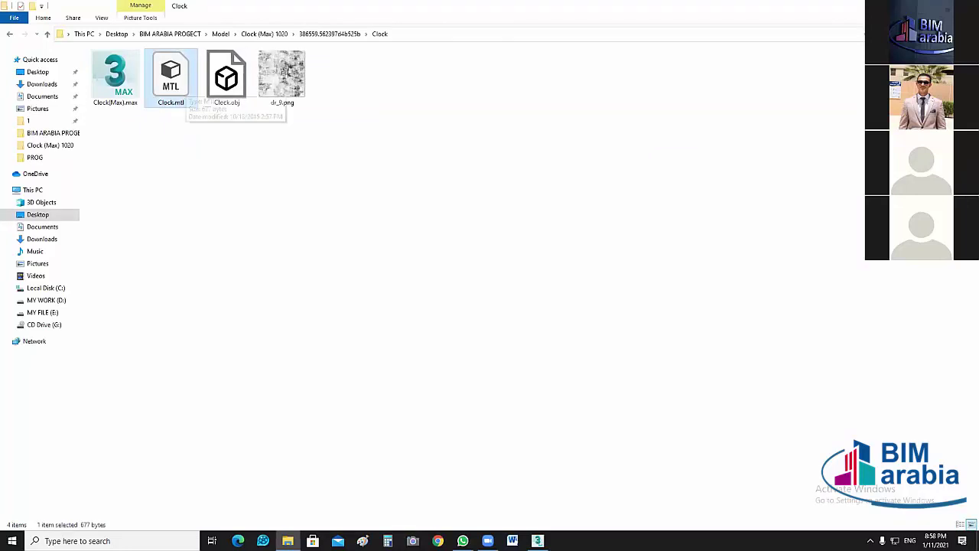
pyautogui.hotkey('alt', 'Tab')
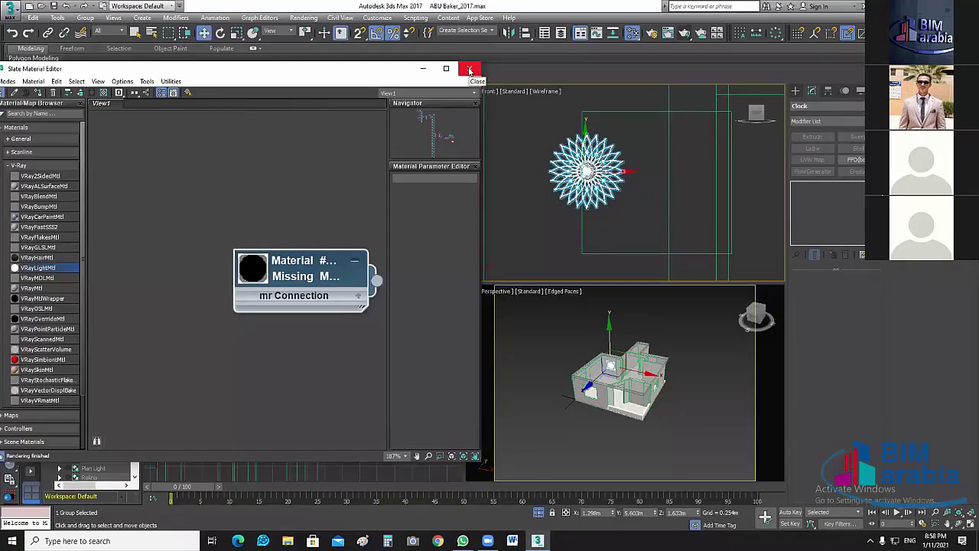
pyautogui.click(318, 333)
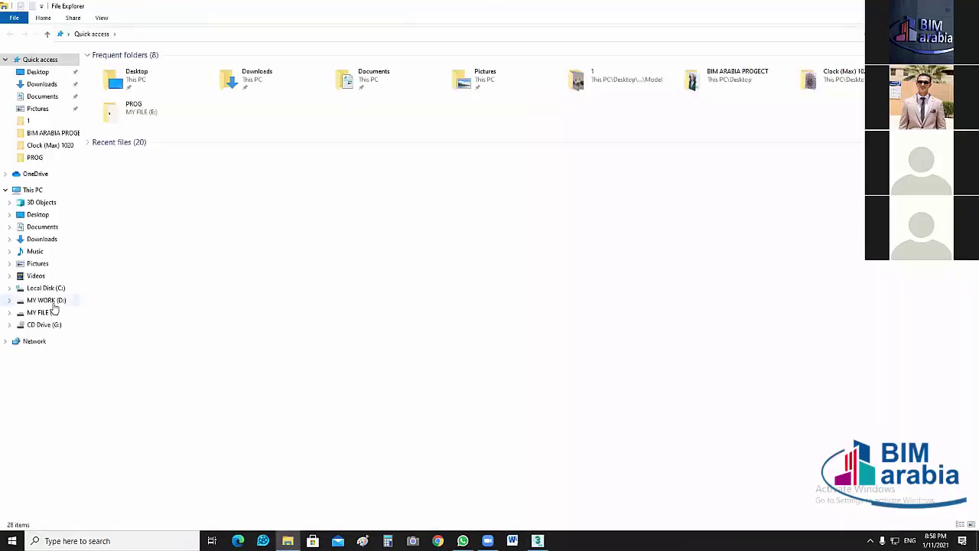
# Browse MY WORK (D:) > My Cources > MAX > MODEL and open 0_CLASSIC.
pyautogui.click(55, 302)
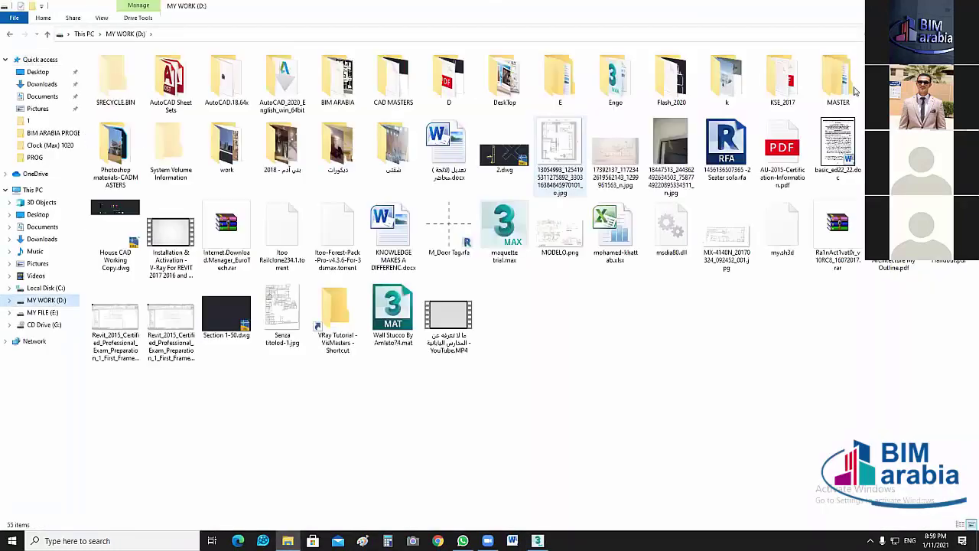
pyautogui.click(560, 157)
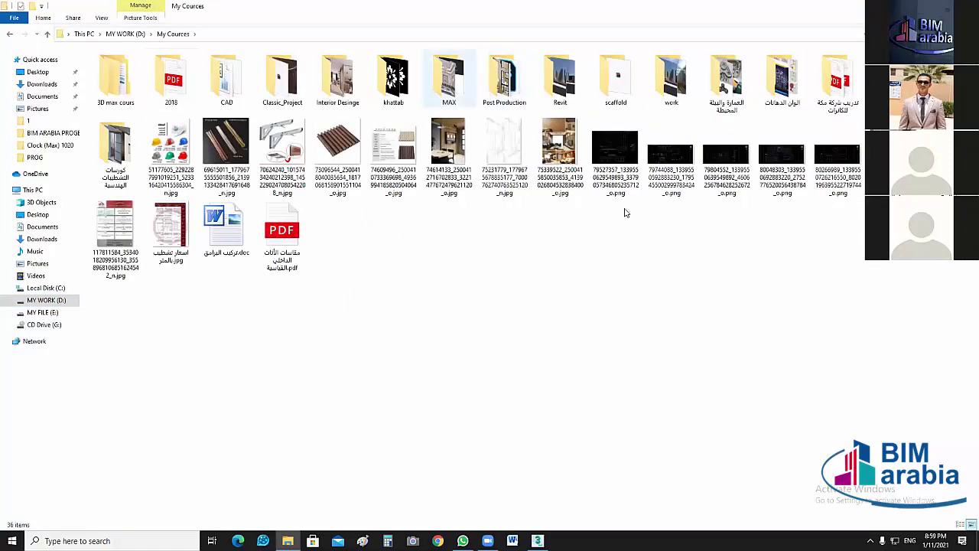
pyautogui.doubleClick(449, 80)
pyautogui.doubleClick(664, 279)
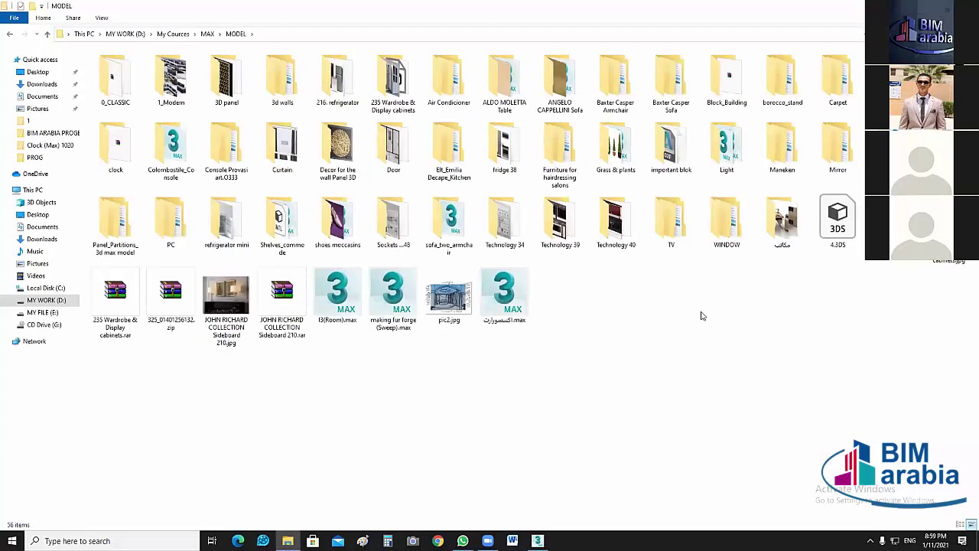
pyautogui.click(120, 79)
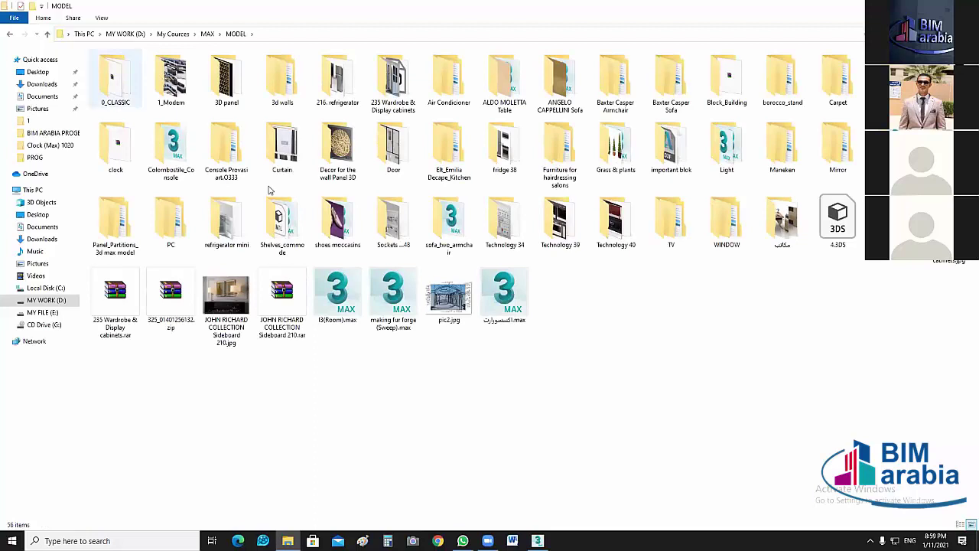
pyautogui.press('Return')
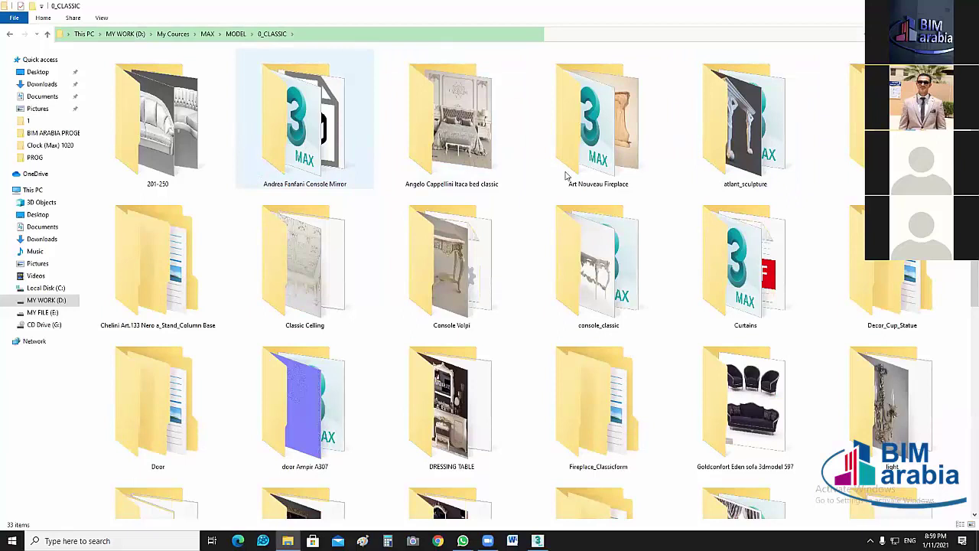
# Look through the Sofa_Knauff folders and its preview image, then return to 0_CLASSIC.
pyautogui.scroll(-3, 566, 176)
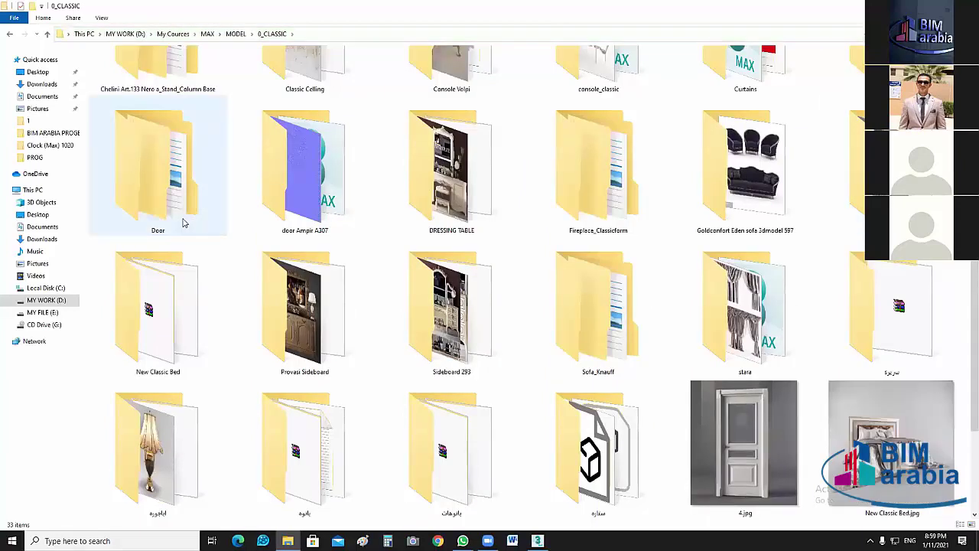
pyautogui.scroll(-2, 184, 222)
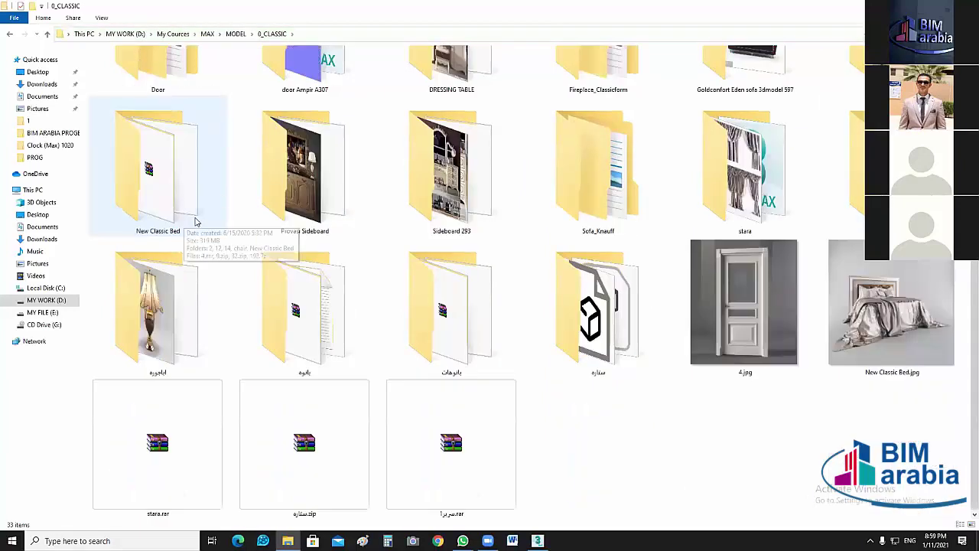
pyautogui.doubleClick(595, 186)
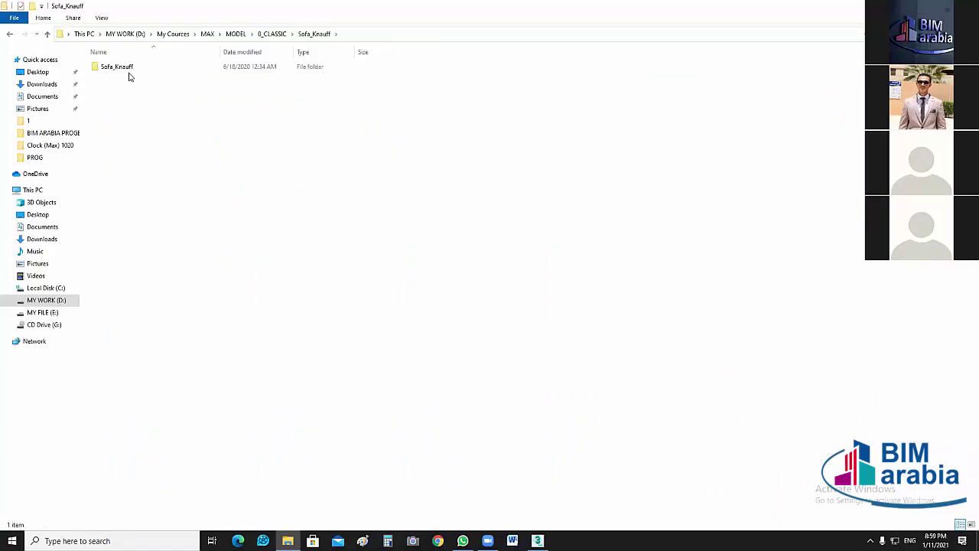
pyautogui.click(128, 71)
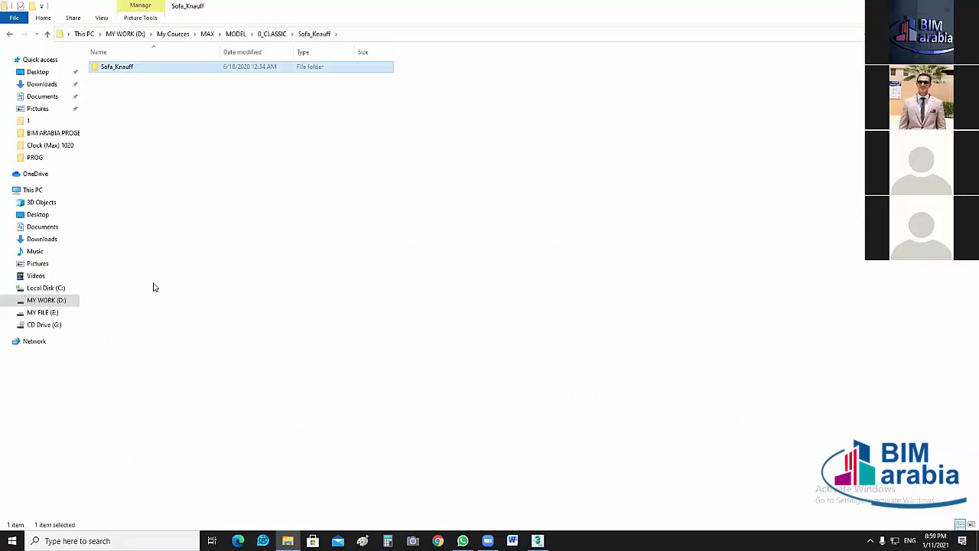
pyautogui.press('Return')
pyautogui.click(185, 329)
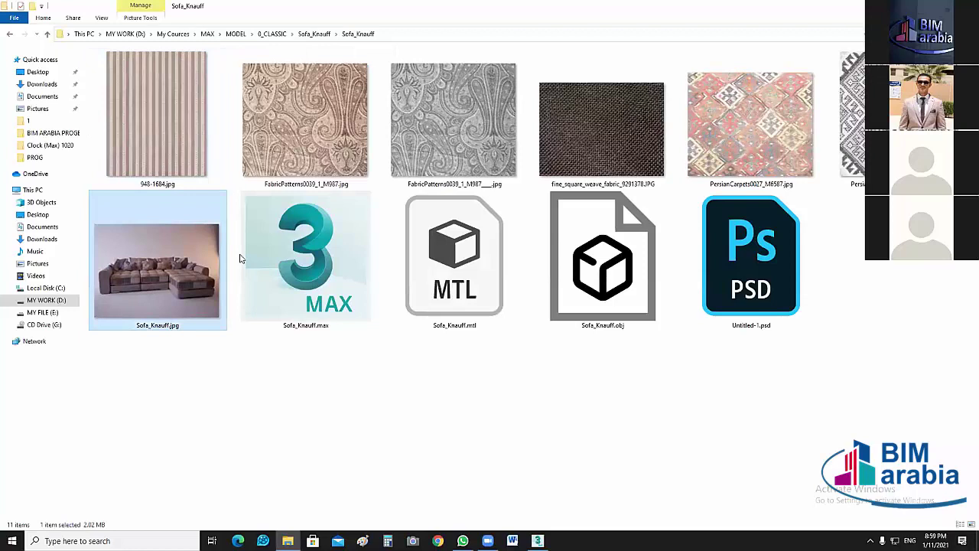
pyautogui.click(10, 35)
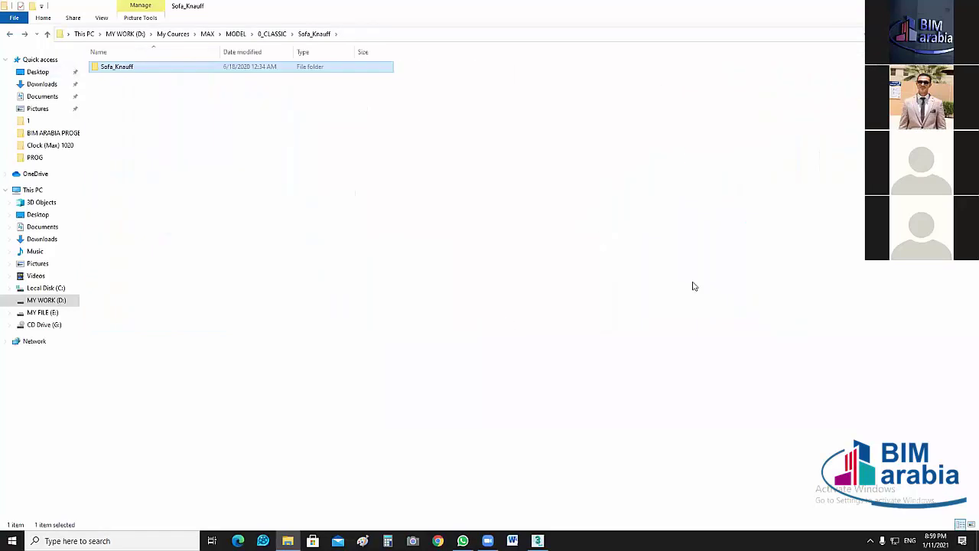
pyautogui.press('BackSpace')
pyautogui.scroll(-3, 713, 447)
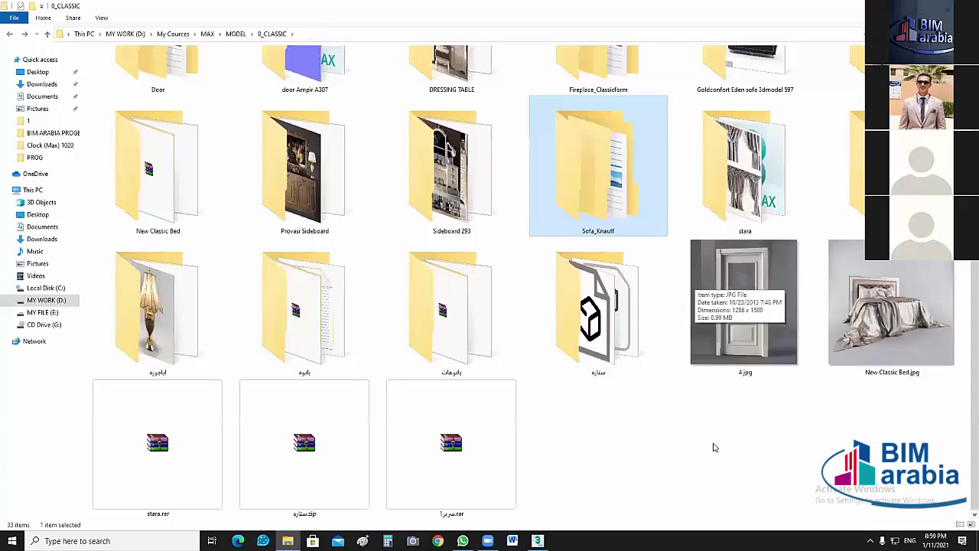
pyautogui.click(667, 478)
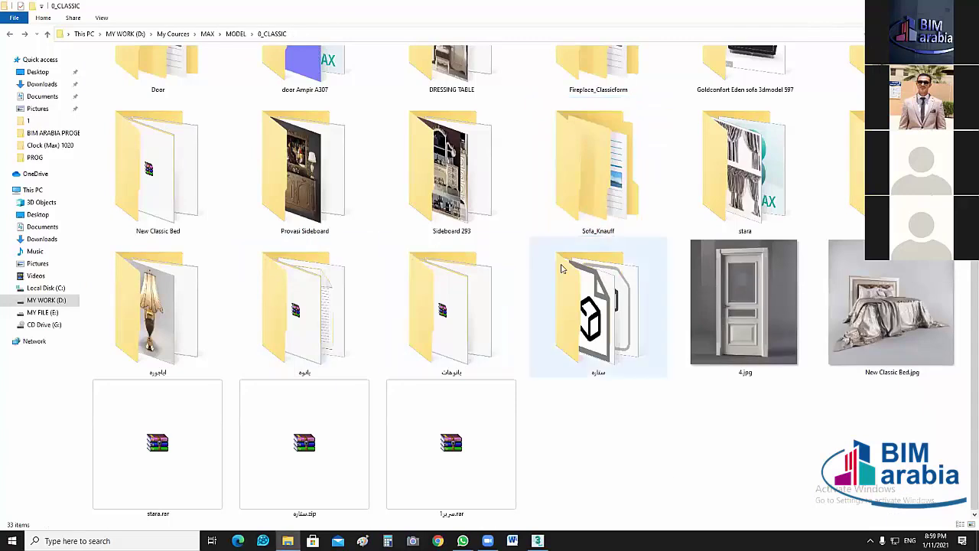
pyautogui.click(640, 220)
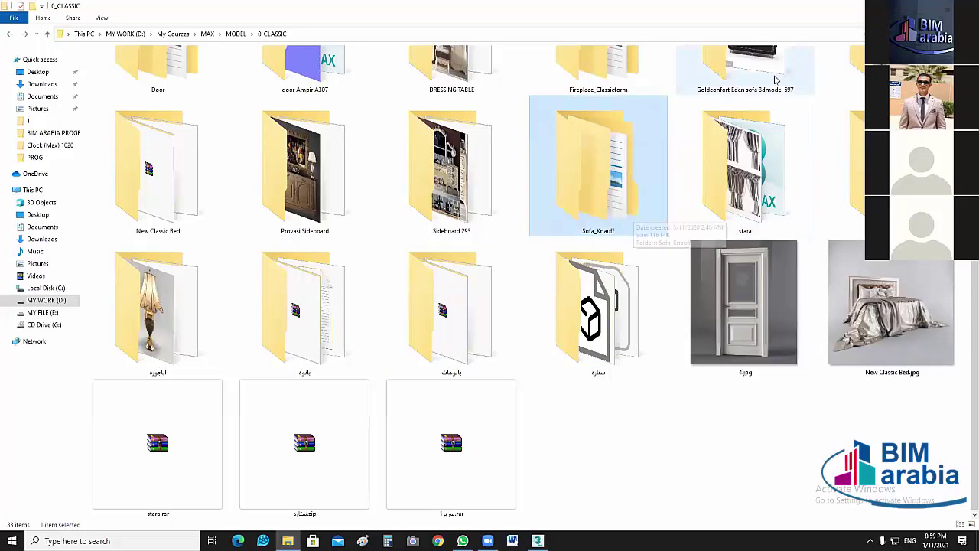
# Open Fireplace_Classicform and its fair subfolder, then return to 0_CLASSIC.
pyautogui.scroll(1, 721, 138)
pyautogui.click(595, 149)
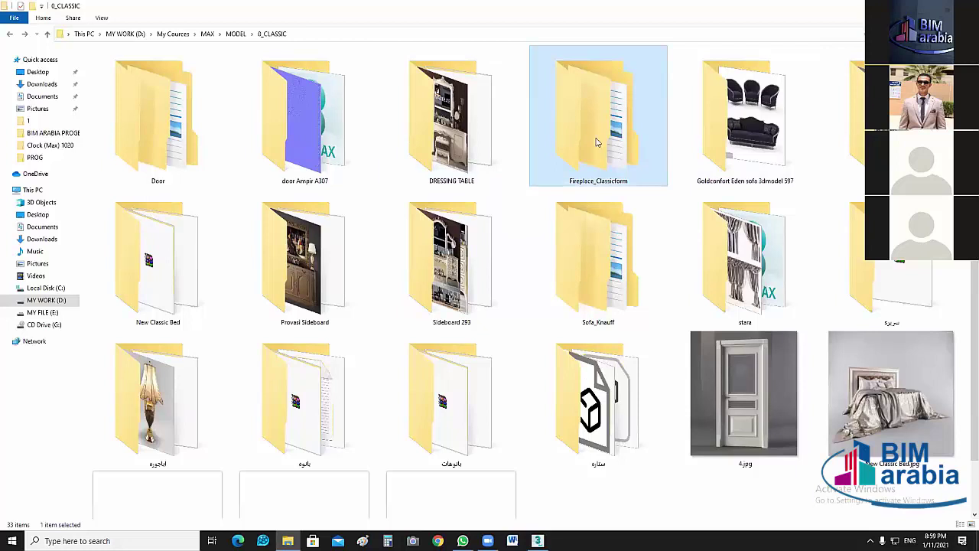
pyautogui.press('Return')
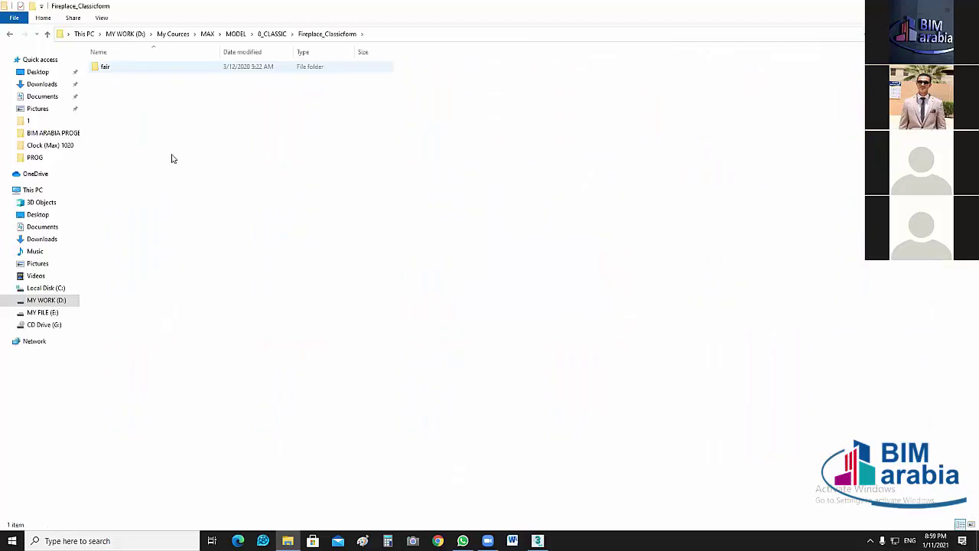
pyautogui.press('Return')
pyautogui.click(10, 36)
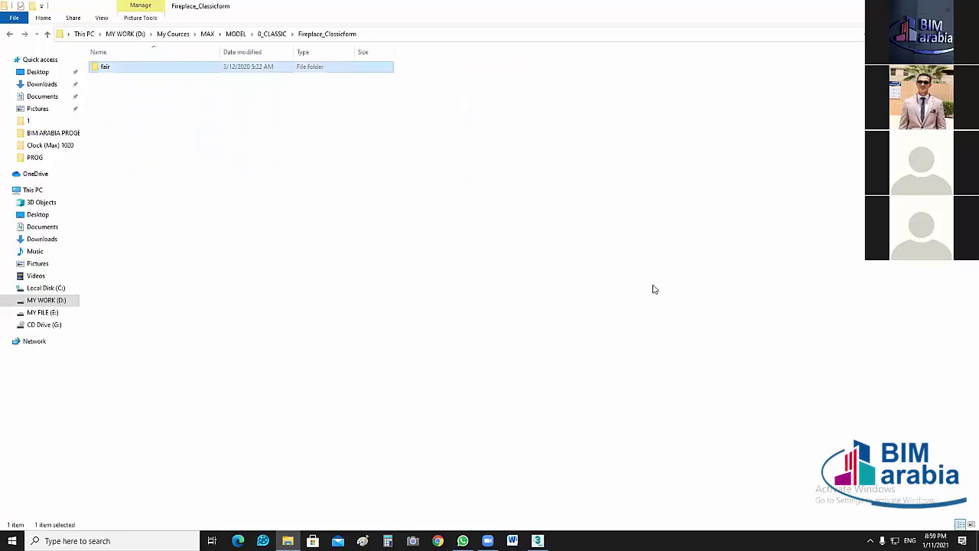
pyautogui.hotkey('alt', 'Left')
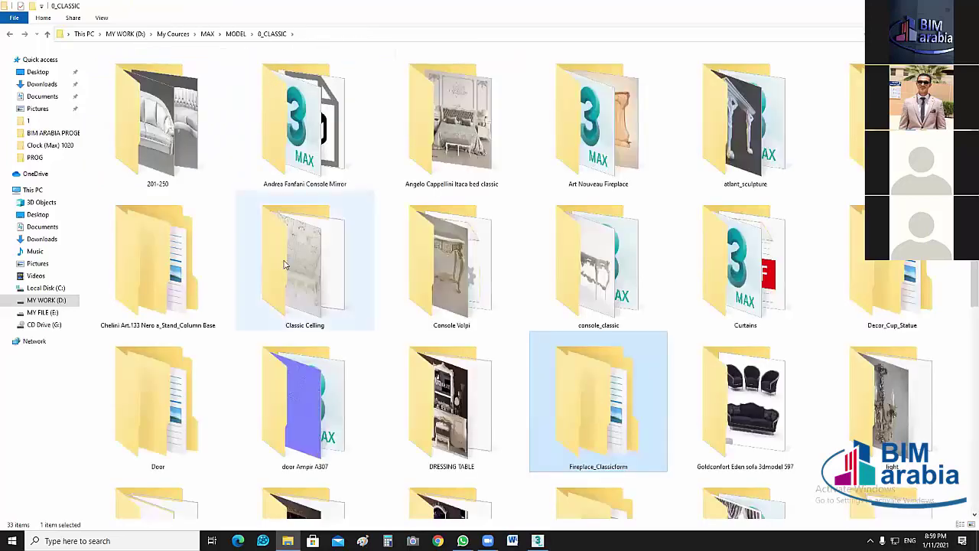
# Check the Chelini, Console Mirror and Decor_Cup_Statue folders, then pick clock in MODEL.
pyautogui.click(159, 262)
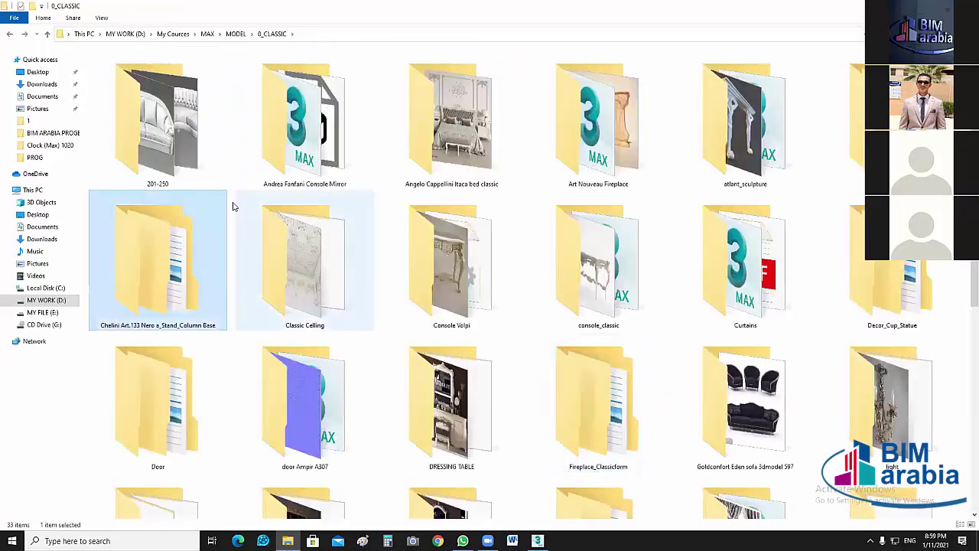
pyautogui.click(299, 145)
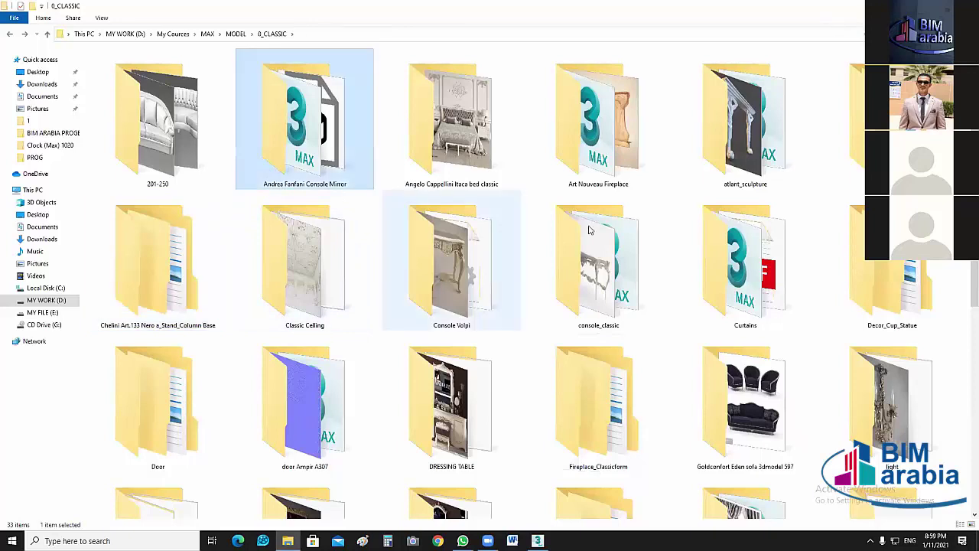
pyautogui.click(920, 272)
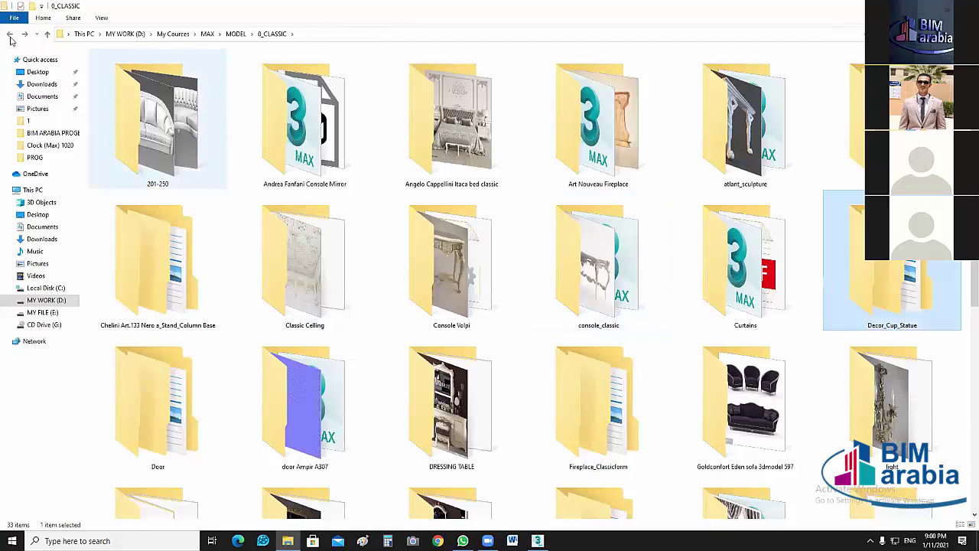
pyautogui.click(10, 35)
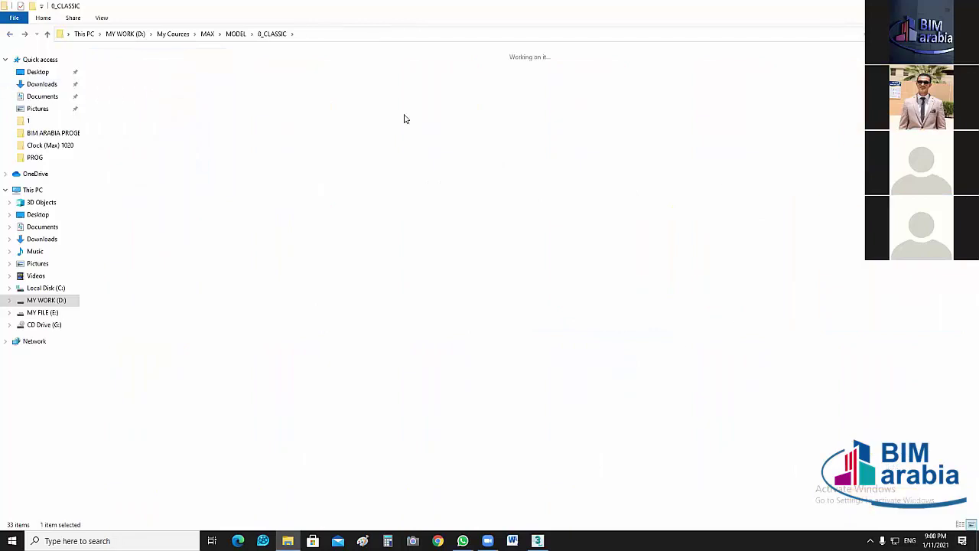
pyautogui.click(121, 154)
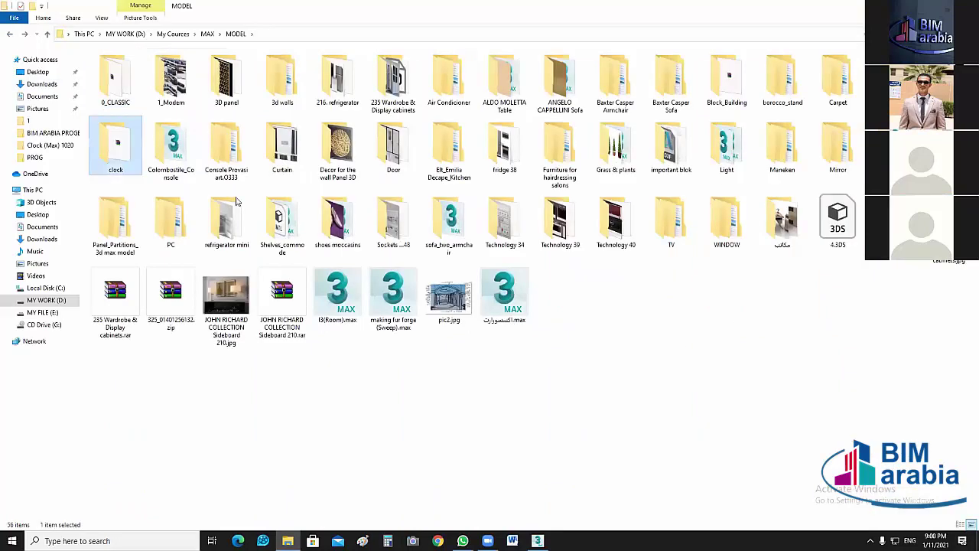
# Browse into bob clock cristal 01 836 and its 190443.54f029cacbad9 subfolder, then back out to the clock folder.
pyautogui.press('Return')
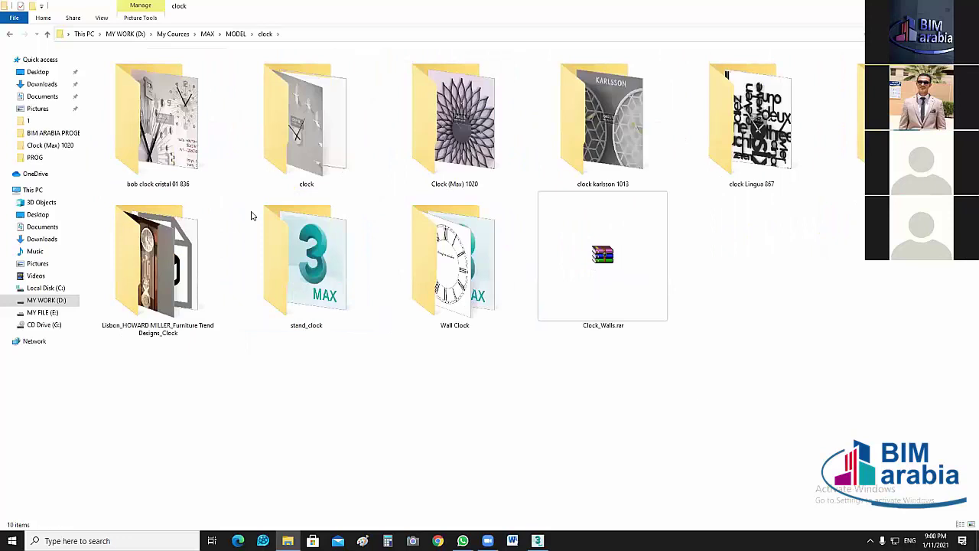
pyautogui.doubleClick(173, 133)
pyautogui.press('Down')
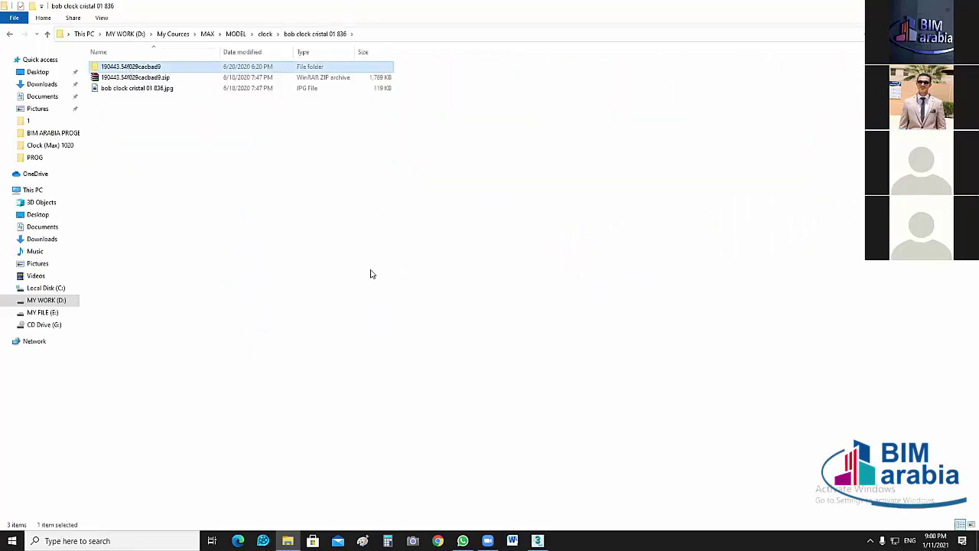
pyautogui.press('Return')
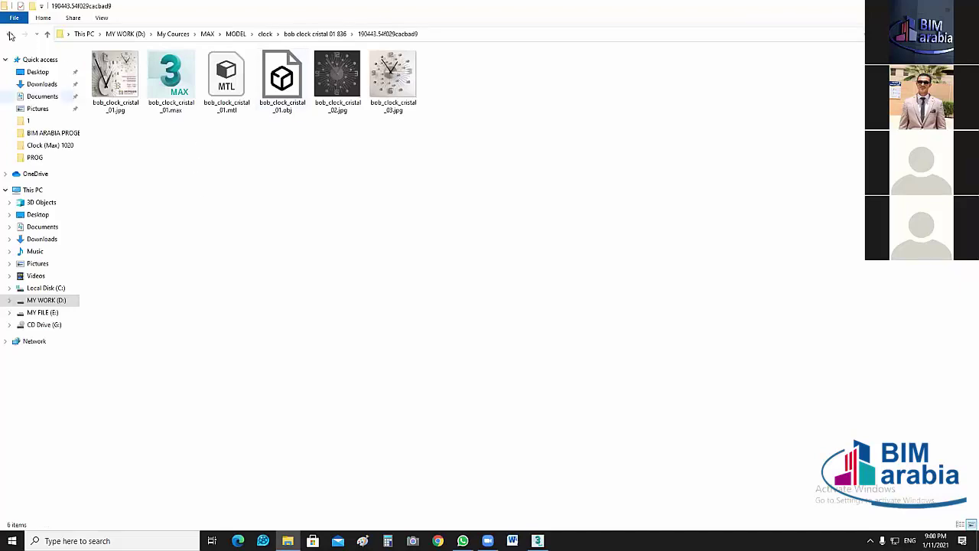
pyautogui.keyDown('ctrl'); pyautogui.scroll(-4, 285, 168); pyautogui.keyUp('ctrl')
pyautogui.press('BackSpace')
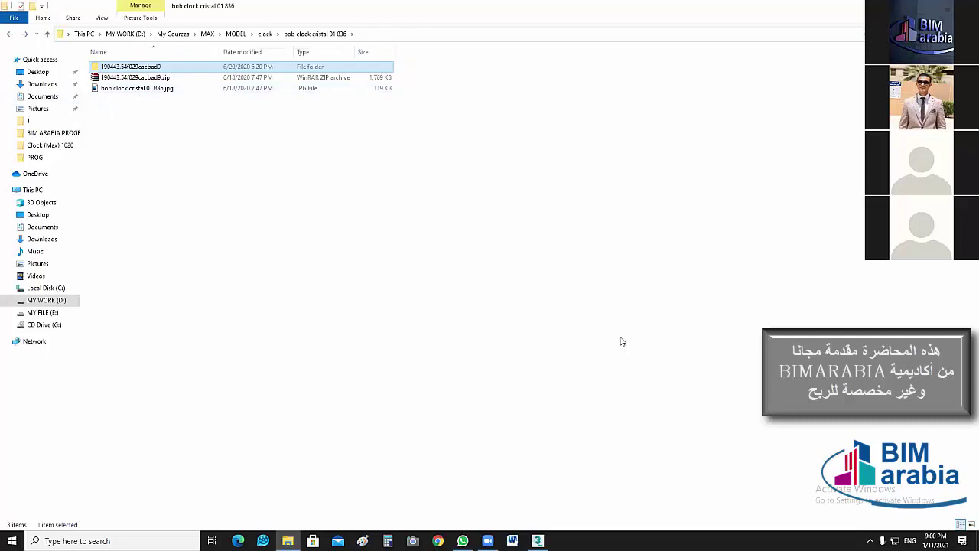
pyautogui.press('BackSpace')
# Look inside the Clock (Max) 1020, inner clock and Wall Clock folders, returning to the clock folder each time.
pyautogui.press('Right')
pyautogui.press('Right')
pyautogui.press('Return')
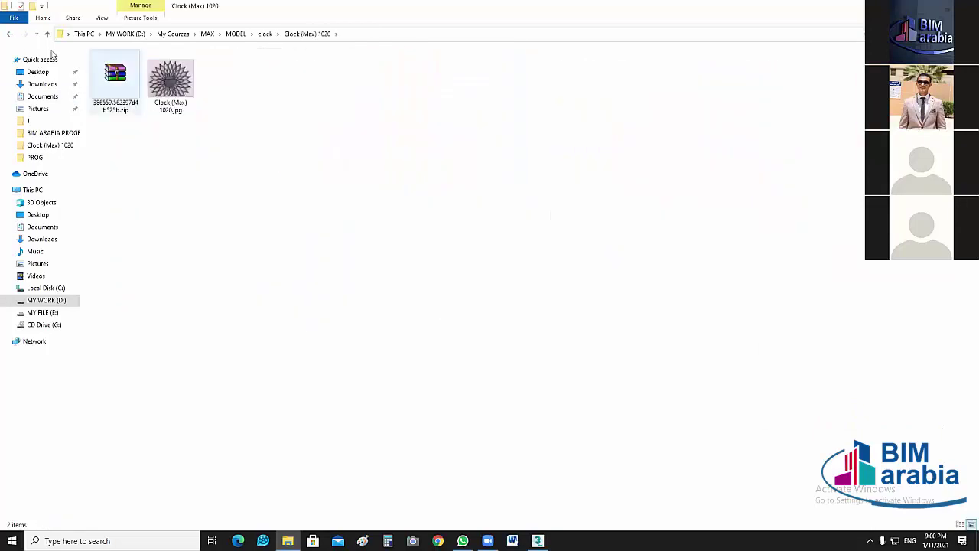
pyautogui.click(9, 34)
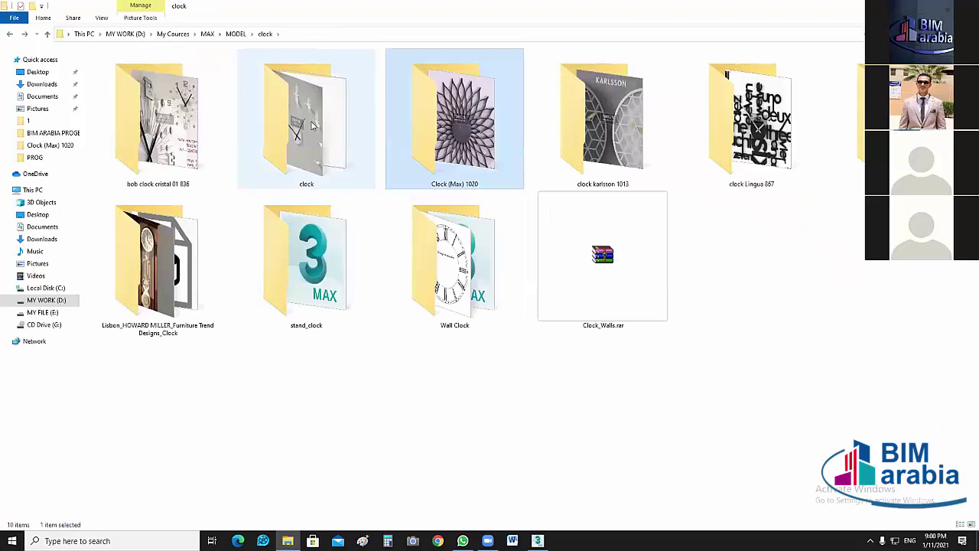
pyautogui.click(311, 126)
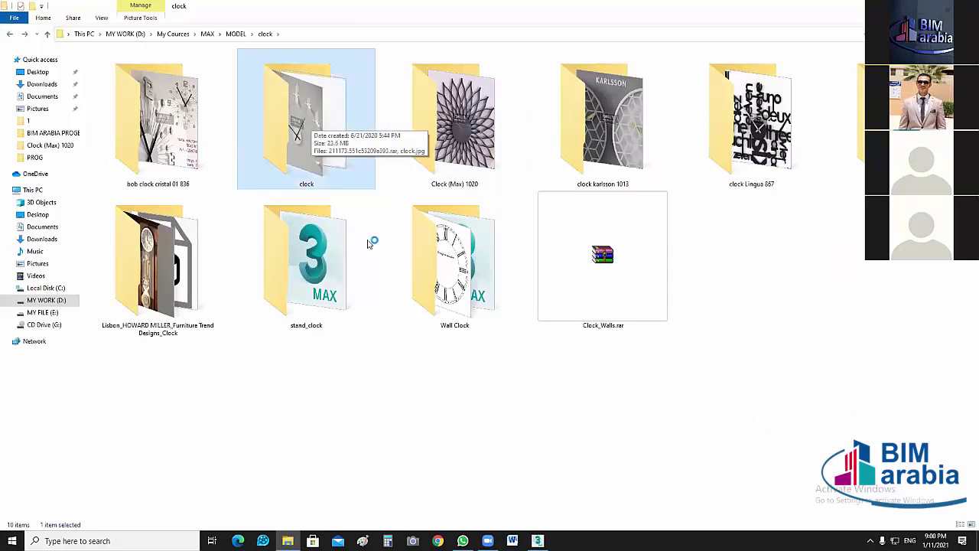
pyautogui.press('Return')
pyautogui.click(11, 34)
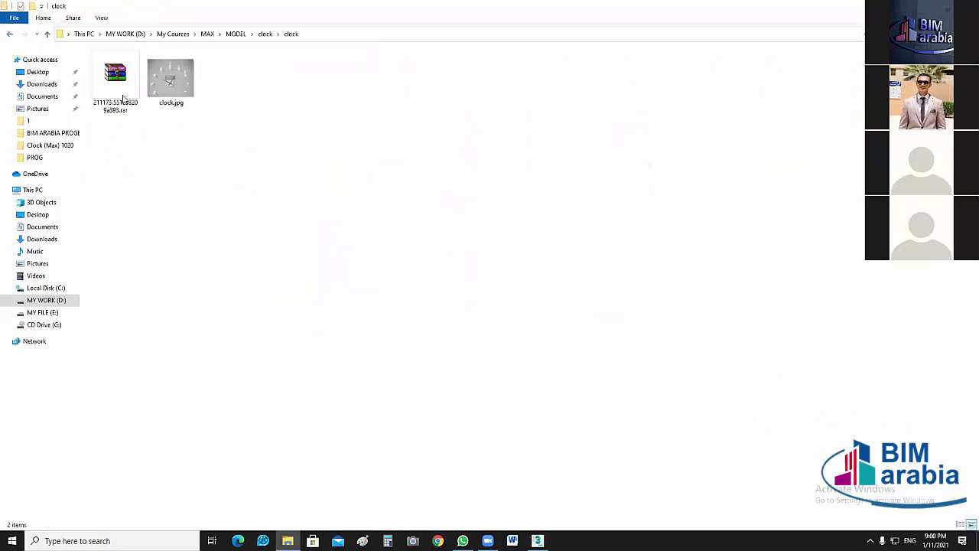
pyautogui.click(482, 268)
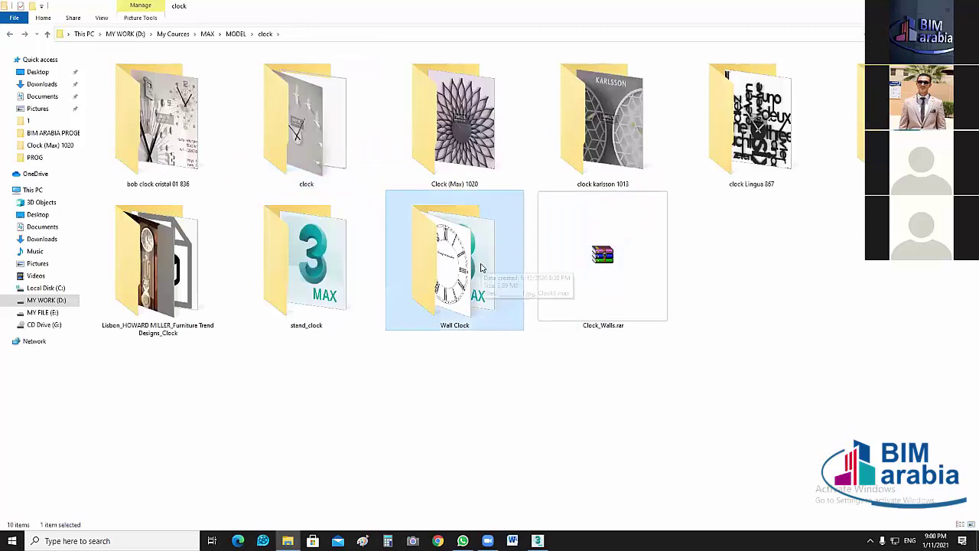
pyautogui.doubleClick(482, 267)
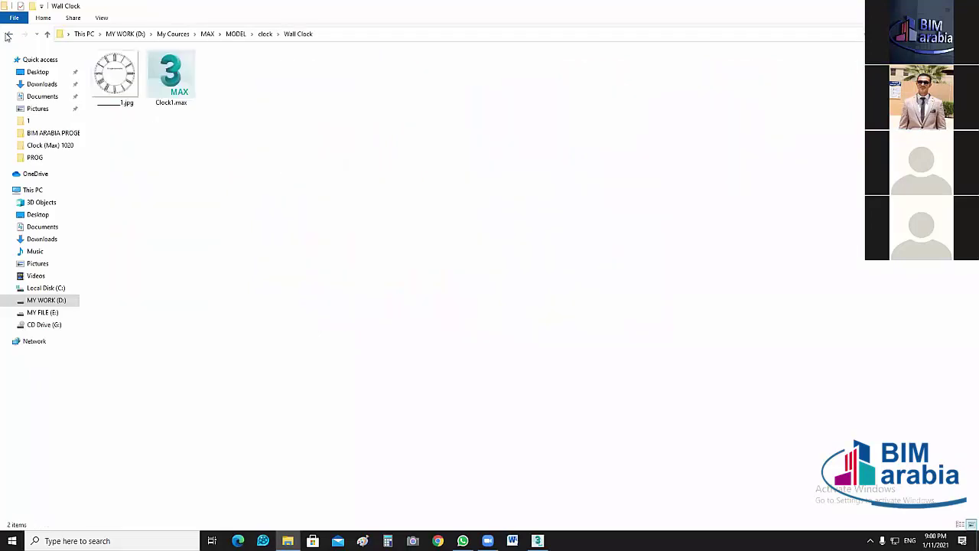
pyautogui.hotkey('alt', 'Left')
# Reopen bob clock cristal 01 836 in Large icons view, open 190443.54f029cacbad9 and bob_clock_cristal_03.jpg.
pyautogui.doubleClick(173, 124)
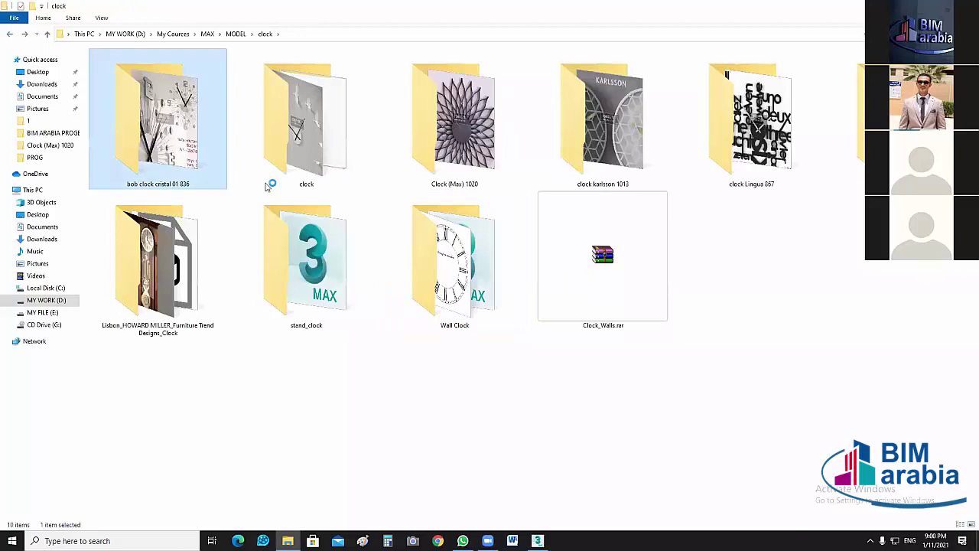
pyautogui.click(102, 17)
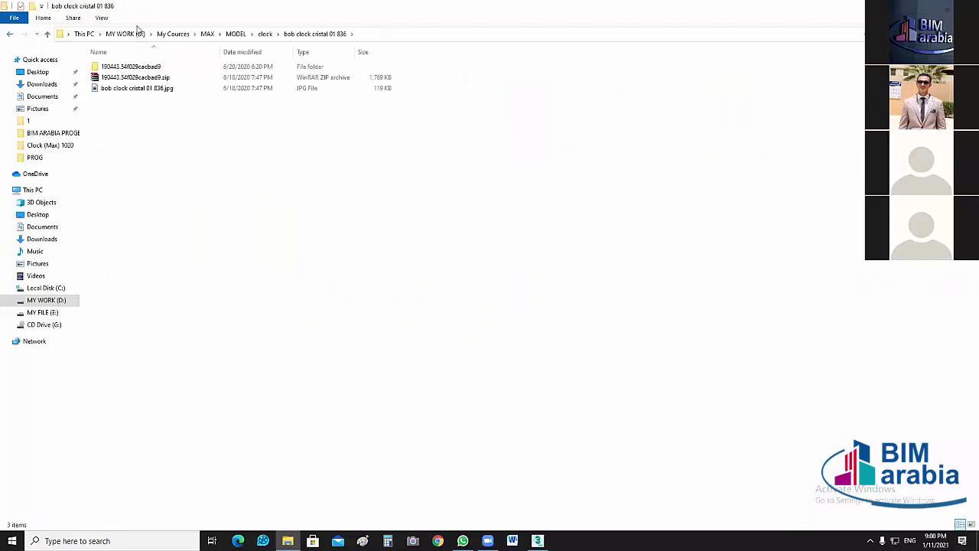
pyautogui.click(171, 32)
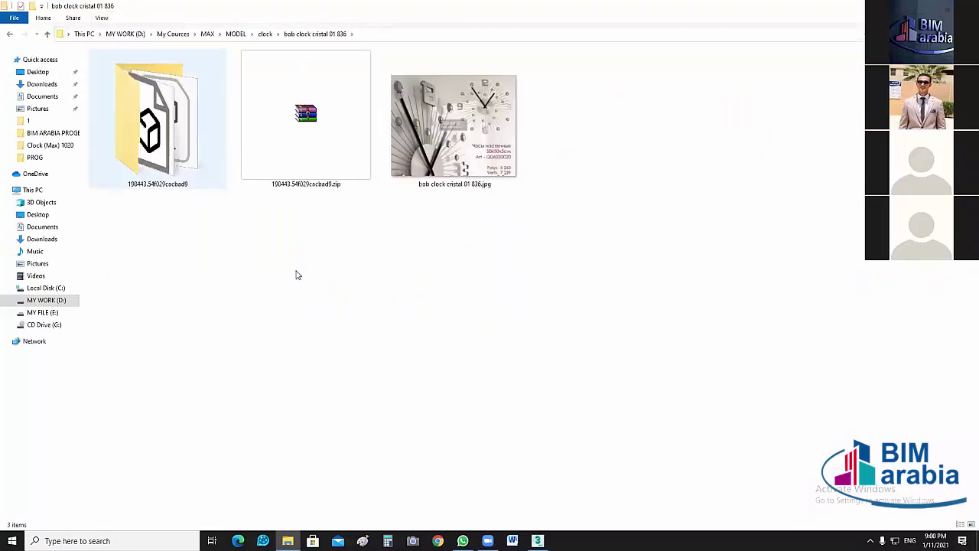
pyautogui.doubleClick(124, 82)
pyautogui.doubleClick(393, 76)
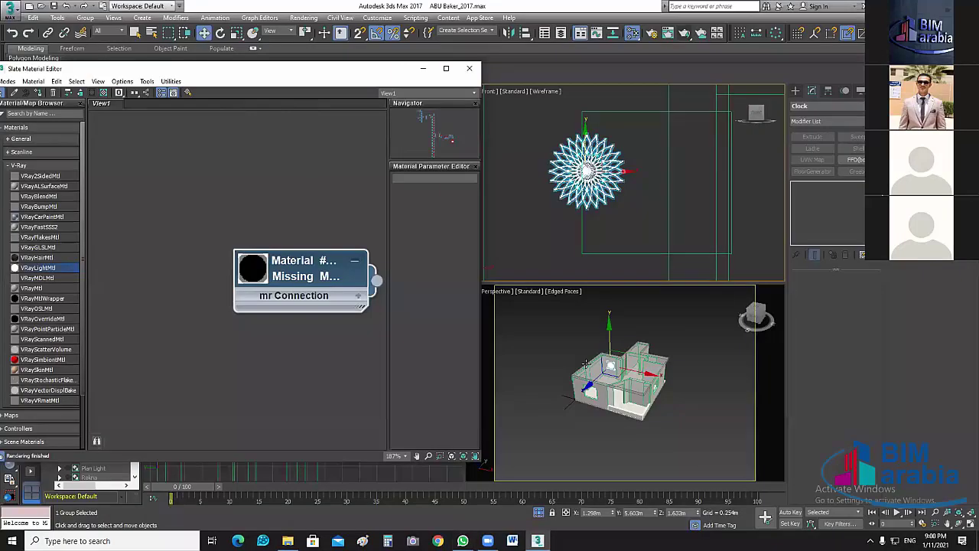
# Clear the material node, close the Slate Material Editor and start an Import from the application menu.
pyautogui.press('Delete')
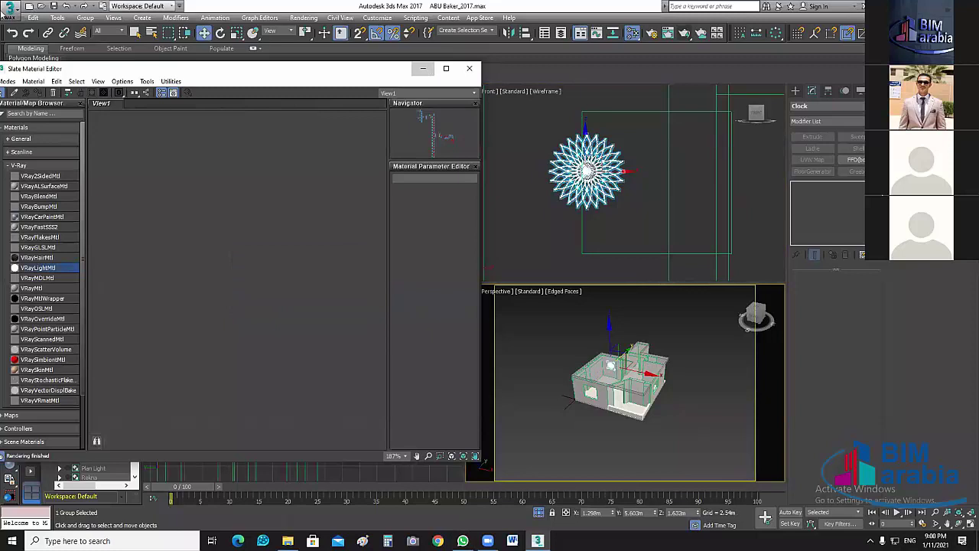
pyautogui.press('m')
pyautogui.click(9, 7)
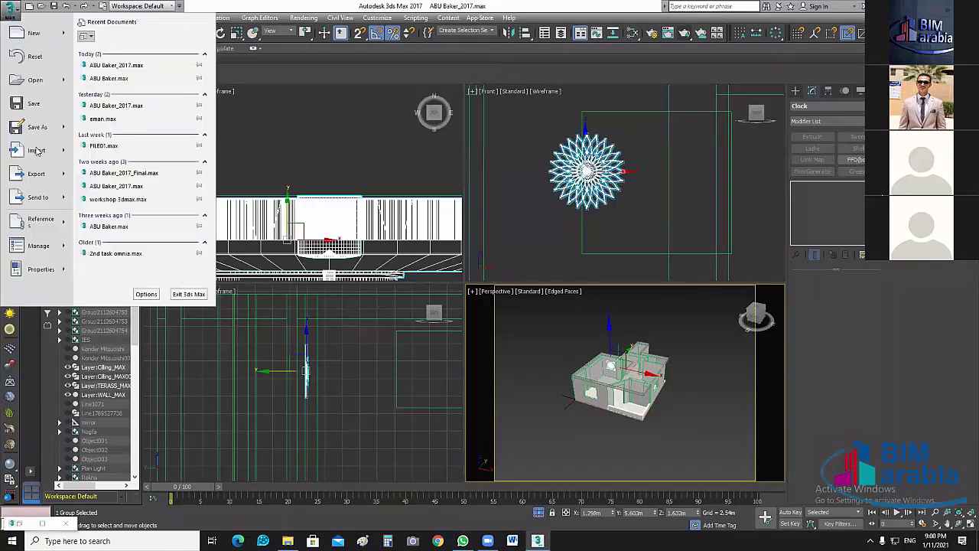
pyautogui.click(460, 213)
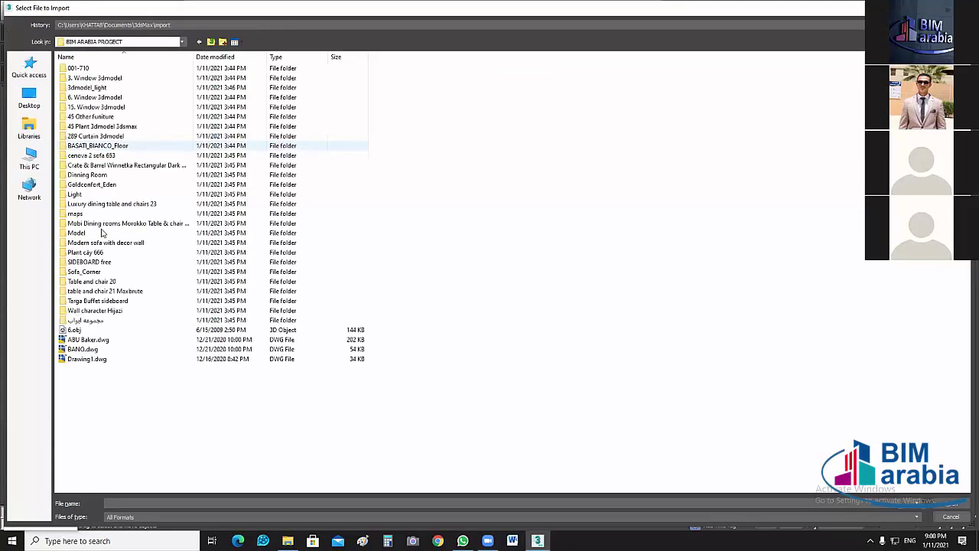
# Browse Model > Clock (Max) 1020 > 386559.562397d4b525b > Clock with all file types shown and pick Clock.obj.
pyautogui.click(148, 234)
pyautogui.press('Return')
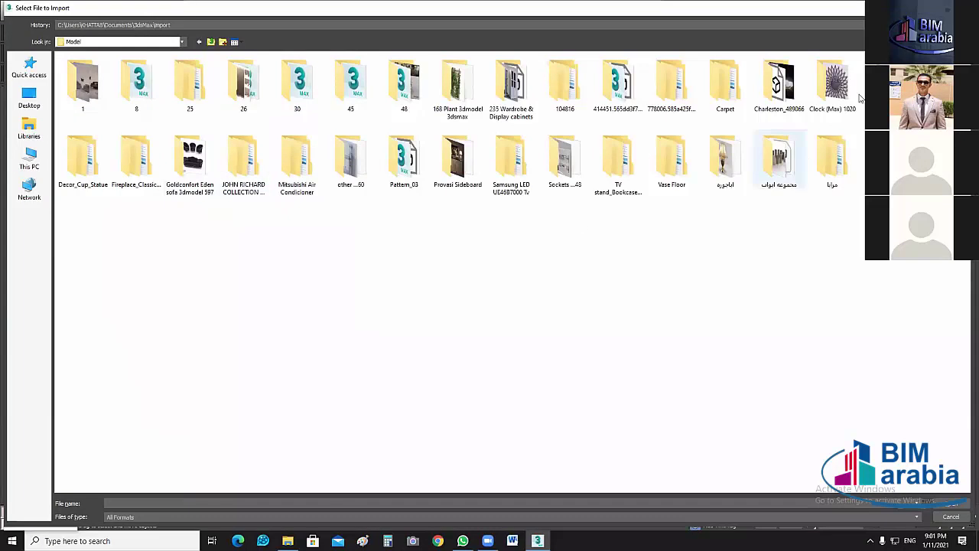
pyautogui.doubleClick(833, 84)
pyautogui.doubleClick(84, 71)
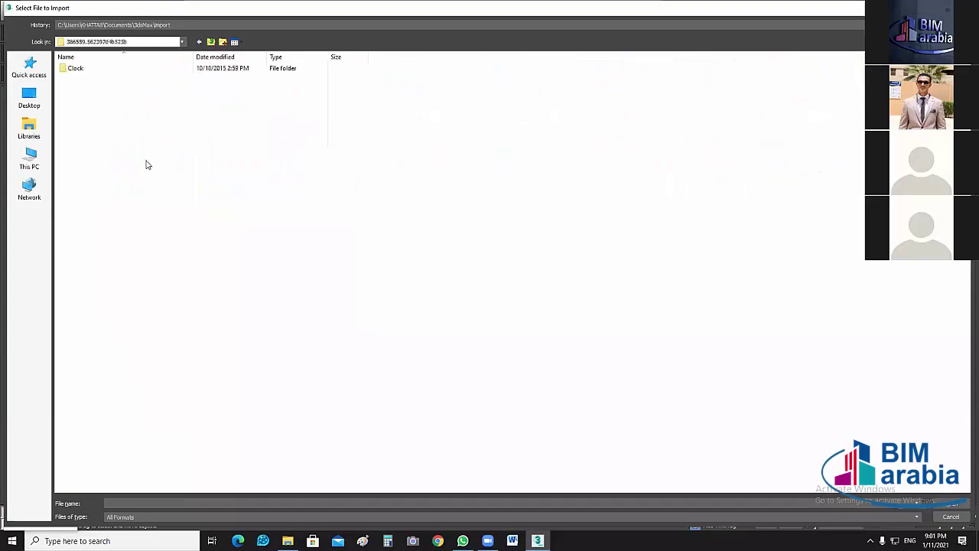
pyautogui.click(191, 516)
pyautogui.click(169, 508)
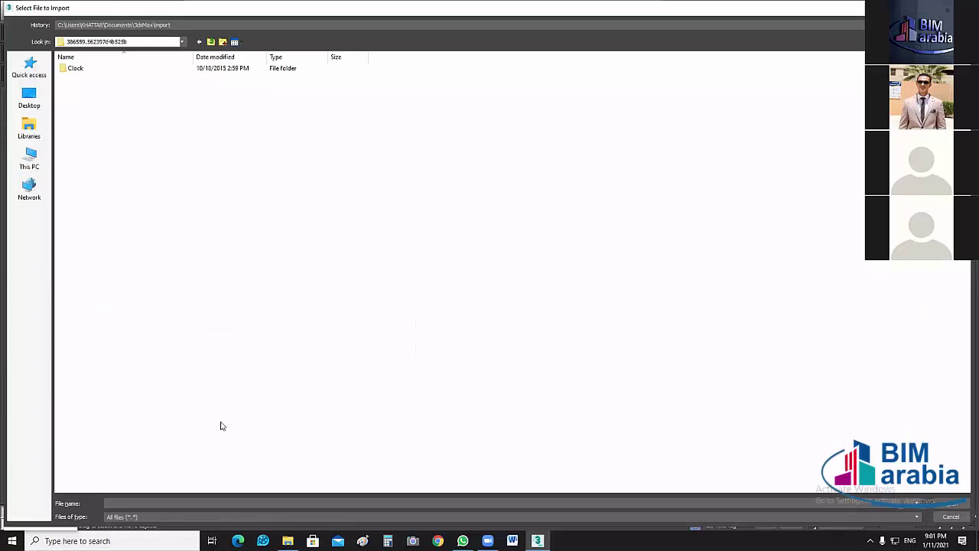
pyautogui.doubleClick(68, 70)
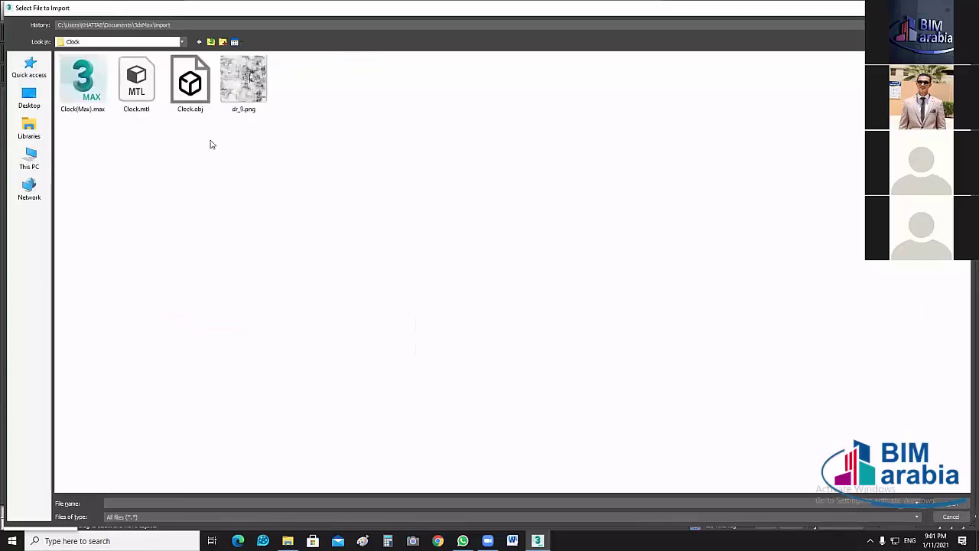
pyautogui.click(186, 78)
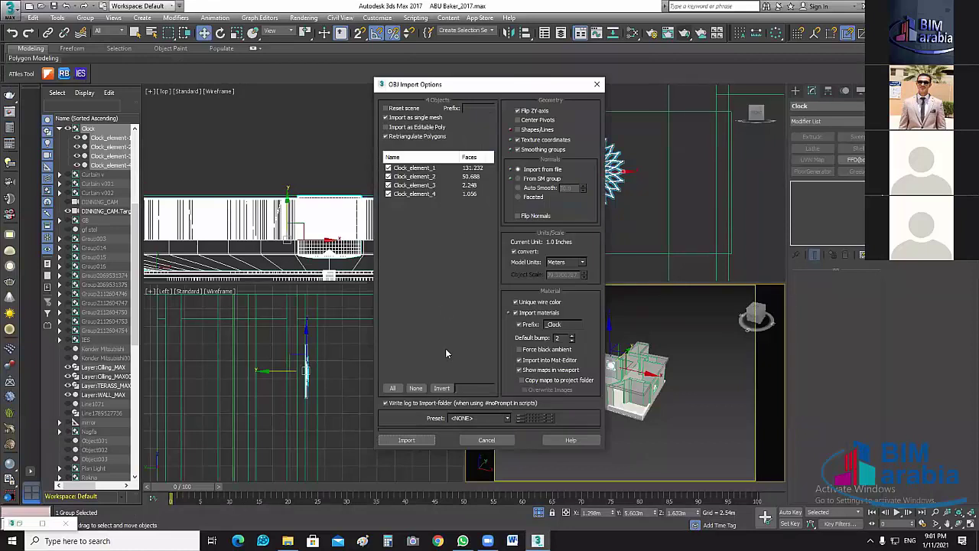
# Import all four clock elements, renamed as Clock001, and move the clock left of the house.
pyautogui.click(394, 388)
pyautogui.click(406, 440)
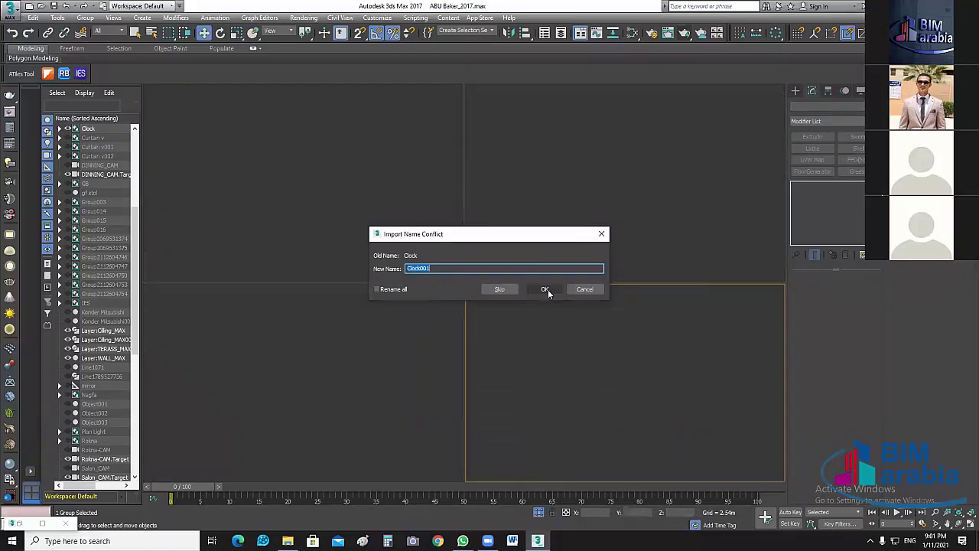
pyautogui.click(382, 290)
pyautogui.press('Return')
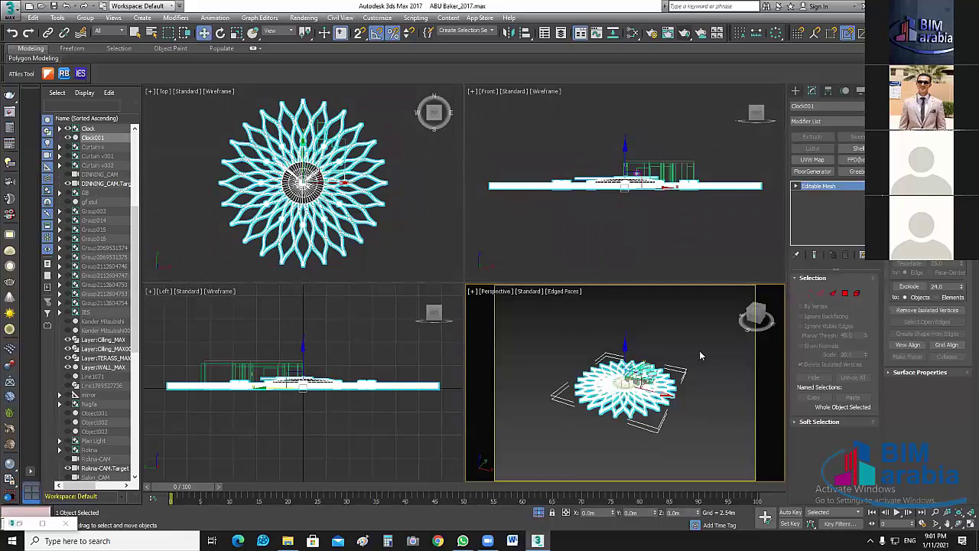
pyautogui.moveTo(646, 388)
pyautogui.mouseDown()
pyautogui.moveTo(579, 374)
pyautogui.moveTo(614, 393)
pyautogui.mouseUp()
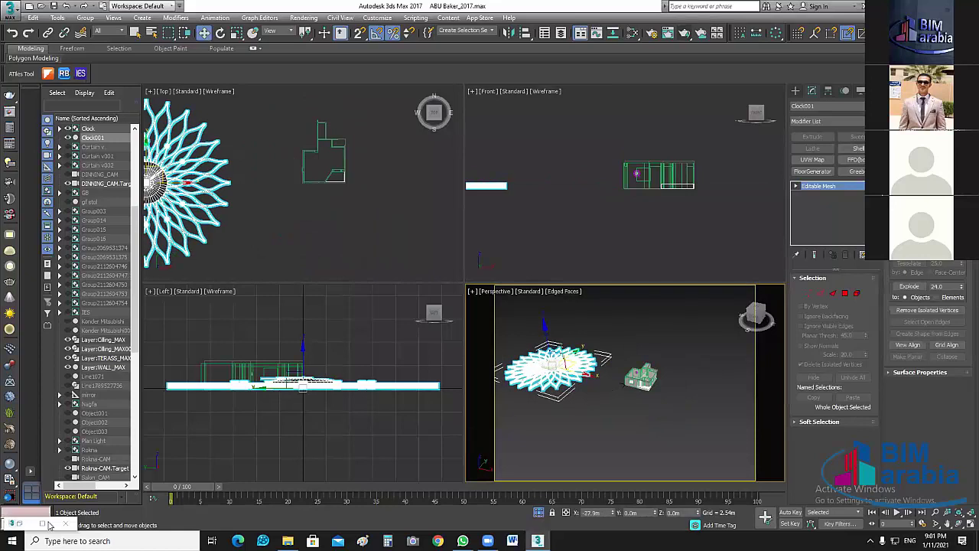
pyautogui.moveTo(803, 5)
pyautogui.mouseDown()
pyautogui.moveTo(390, 60)
pyautogui.moveTo(409, 43)
pyautogui.mouseUp()
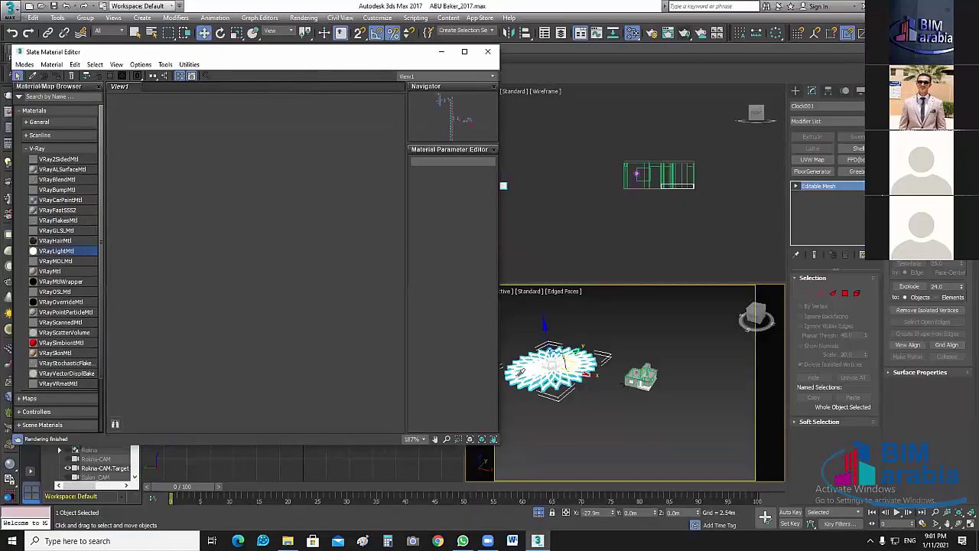
# Load the clock's Multi/Sub-Object material with the eyedropper and view the lower Clockwire sub-material's parameters.
pyautogui.click(557, 378)
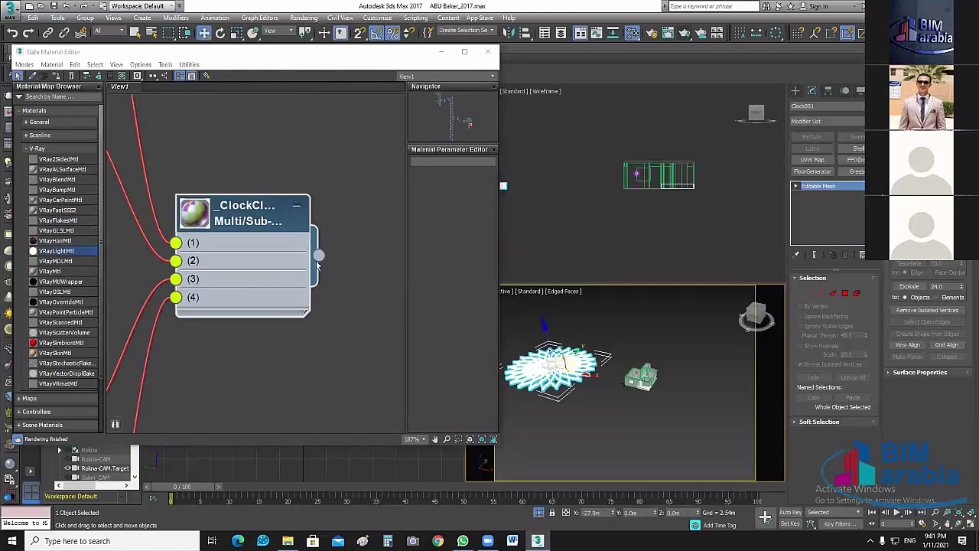
pyautogui.scroll(-5, 330, 258)
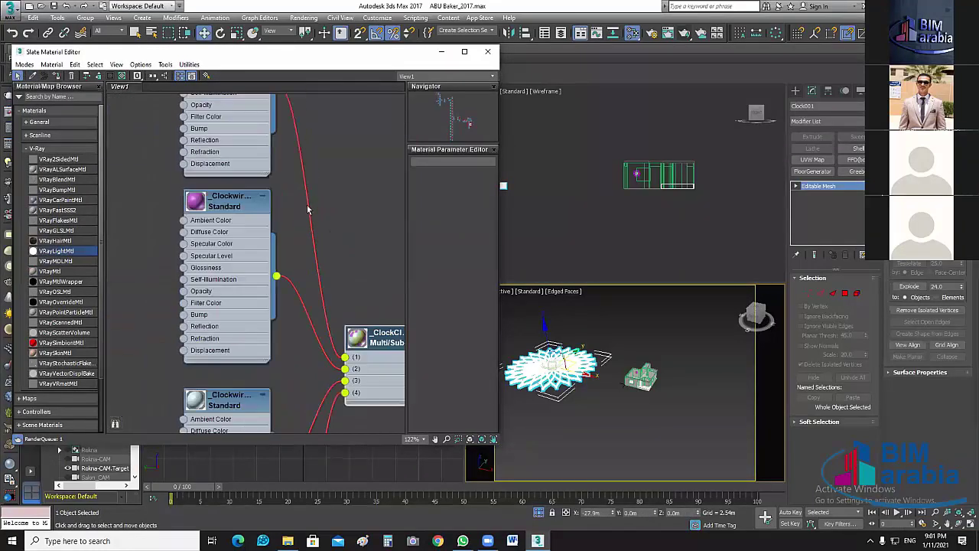
pyautogui.moveTo(329, 259)
pyautogui.mouseDown(button='middle')
pyautogui.moveTo(290, 300)
pyautogui.moveTo(283, 245)
pyautogui.moveTo(304, 229)
pyautogui.mouseUp(button='middle')
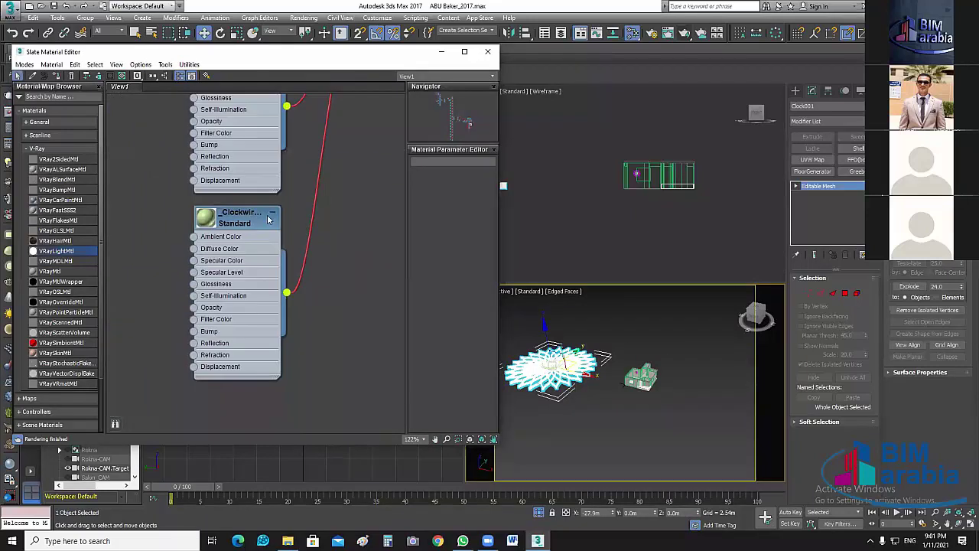
pyautogui.scroll(1, 286, 249)
pyautogui.moveTo(227, 320); pyautogui.dragTo(259, 326, button='middle')
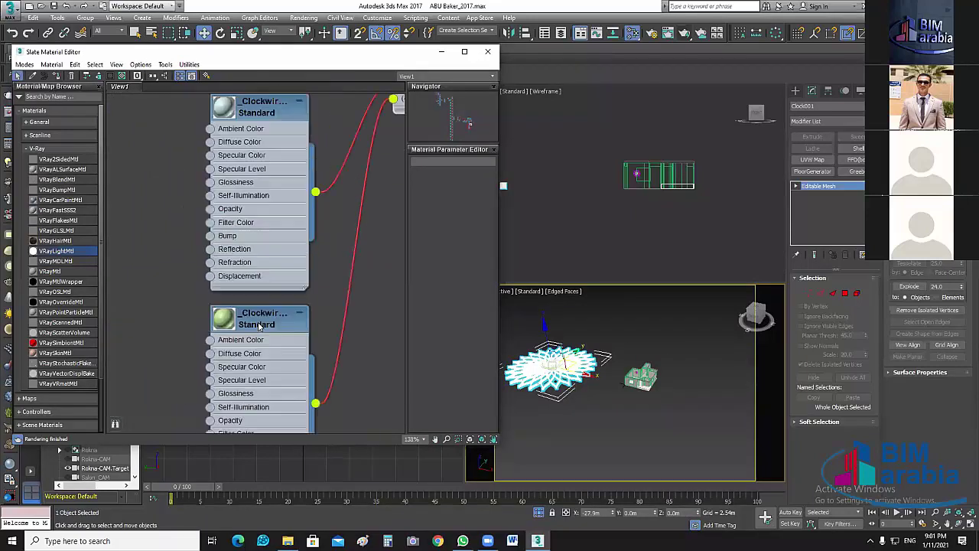
pyautogui.click(259, 326)
pyautogui.doubleClick(258, 326)
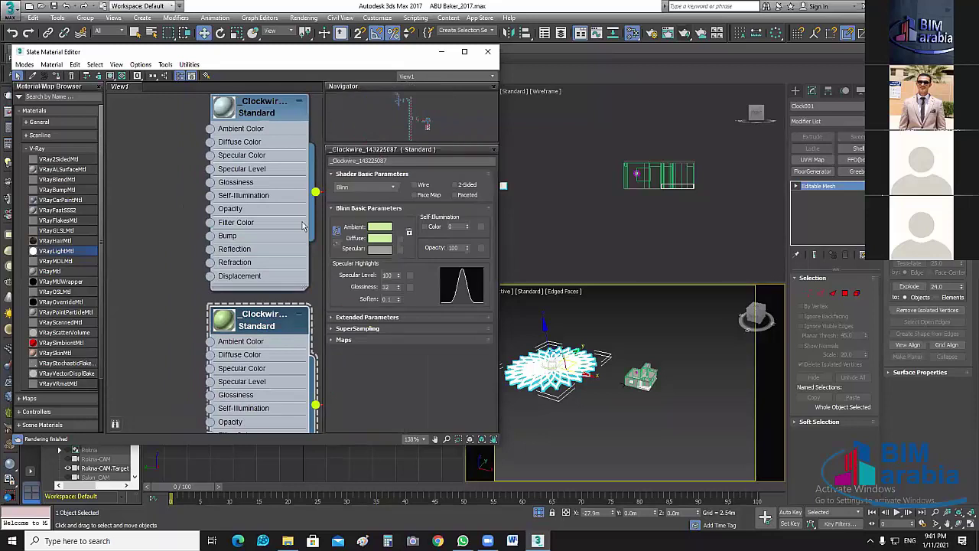
# Inspect the Clockwire_166229229, Clockwire_145028177 and yellow Clockwire_148177027 sub-material parameters.
pyautogui.moveTo(258, 326)
pyautogui.mouseDown(button='middle')
pyautogui.moveTo(240, 237)
pyautogui.moveTo(245, 205)
pyautogui.mouseUp(button='middle')
pyautogui.doubleClick(240, 237)
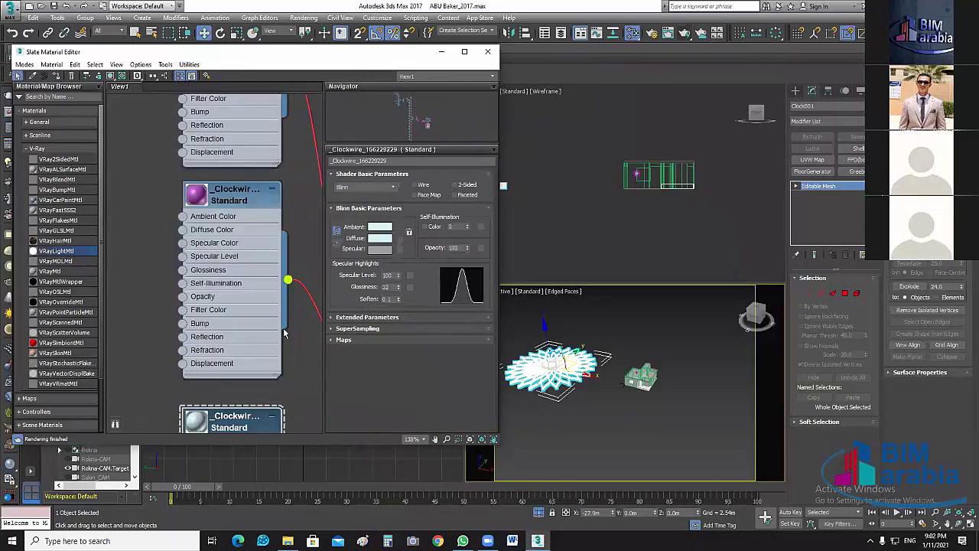
pyautogui.doubleClick(261, 284)
pyautogui.moveTo(261, 283); pyautogui.dragTo(286, 245, button='middle')
pyautogui.doubleClick(284, 245)
pyautogui.scroll(-2, 302, 245)
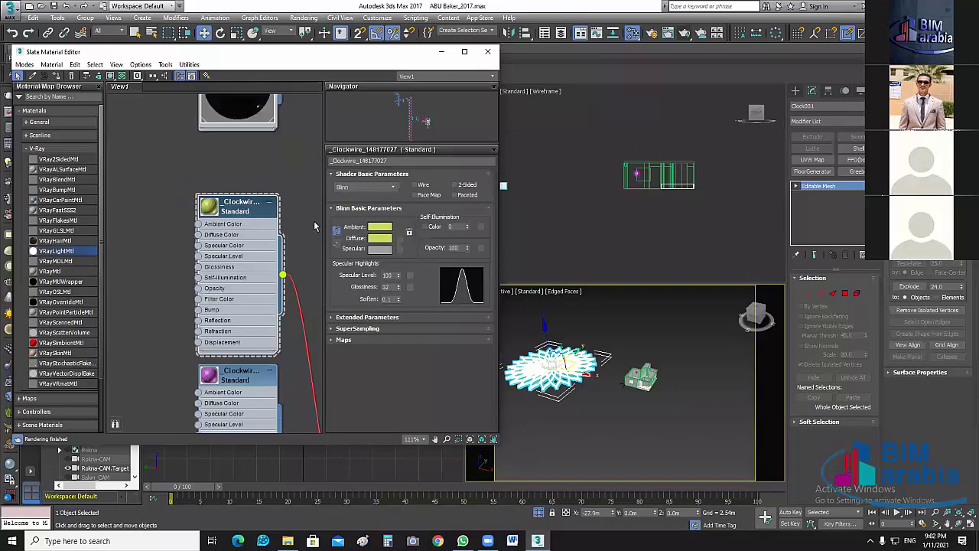
# Close the material editor and scale Clock001 down to about 10% in the top view.
pyautogui.press('m')
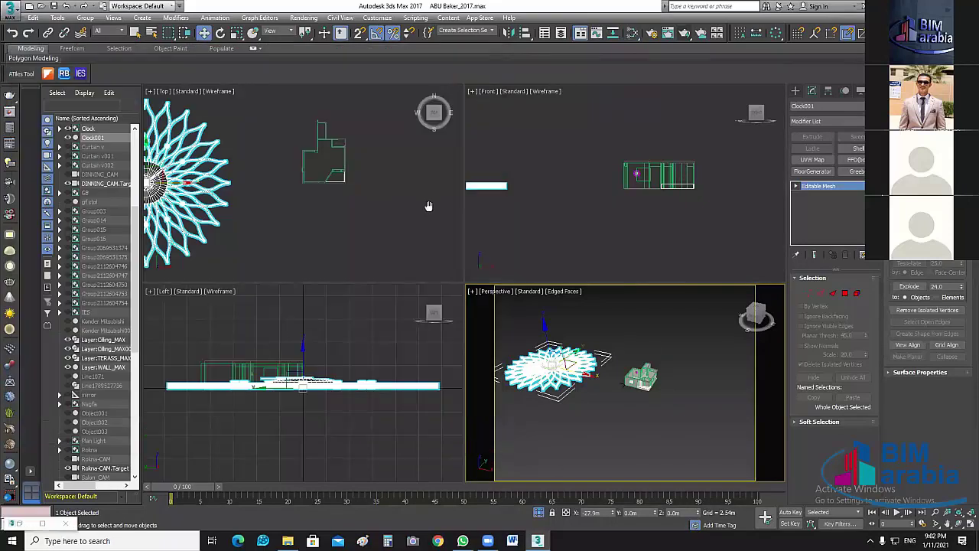
pyautogui.press('z')
pyautogui.press('r')
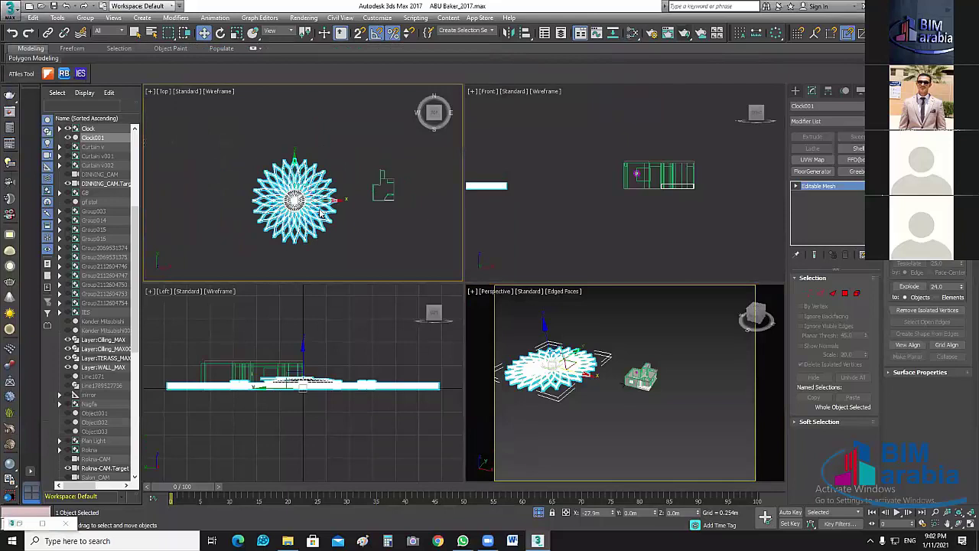
pyautogui.moveTo(298, 188); pyautogui.dragTo(374, 305)
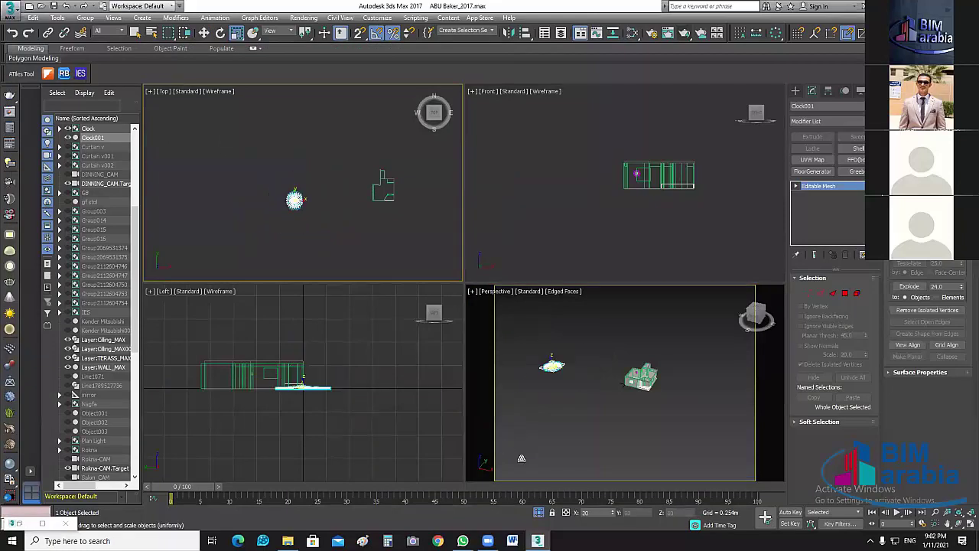
pyautogui.moveTo(313, 175)
pyautogui.mouseDown()
pyautogui.moveTo(315, 189)
pyautogui.moveTo(392, 202)
pyautogui.mouseUp()
# Move the clock up into the house plan, shrink it further and frame both clocks in the front view.
pyautogui.press('w')
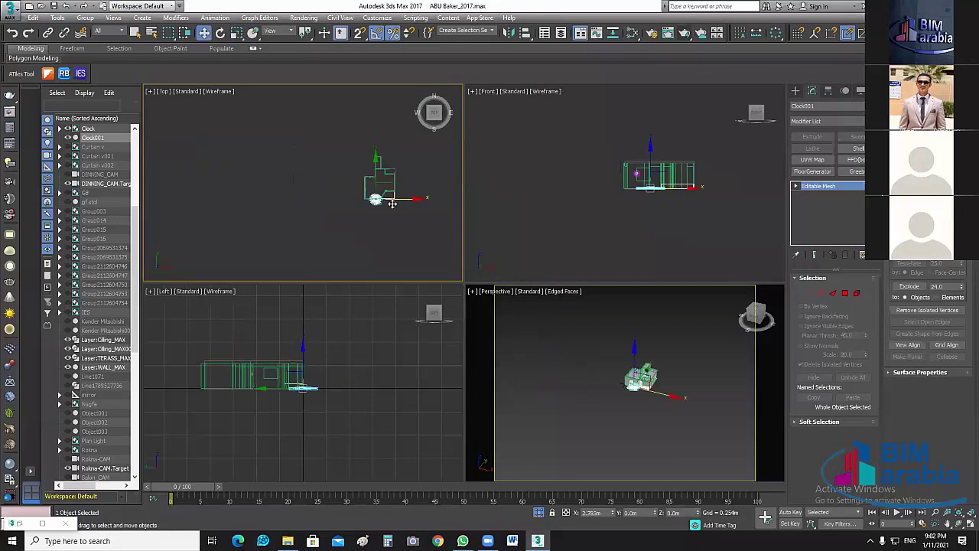
pyautogui.scroll(5, 392, 202)
pyautogui.moveTo(344, 161); pyautogui.dragTo(344, 127)
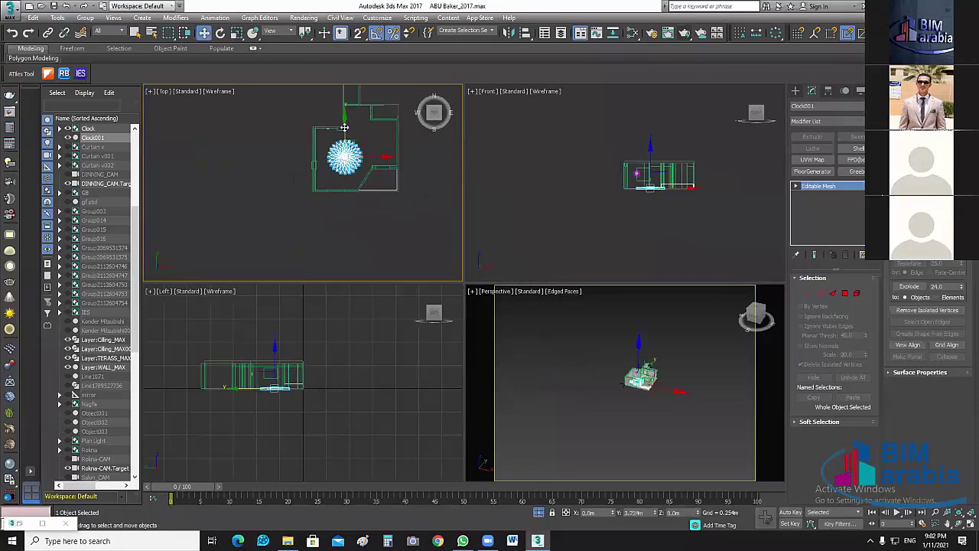
pyautogui.scroll(3, 355, 151)
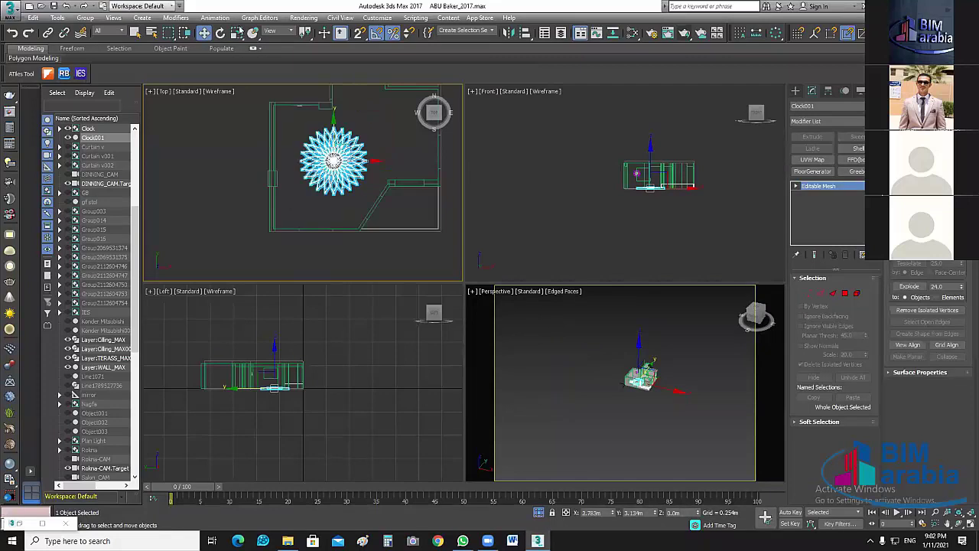
pyautogui.click(238, 31)
pyautogui.moveTo(340, 154); pyautogui.dragTo(448, 271)
pyautogui.press('w')
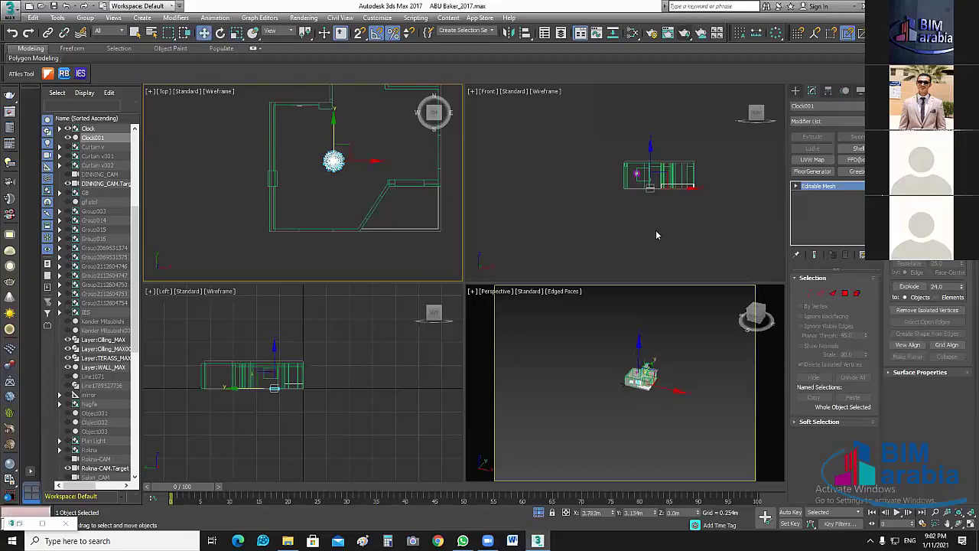
pyautogui.scroll(2, 664, 231)
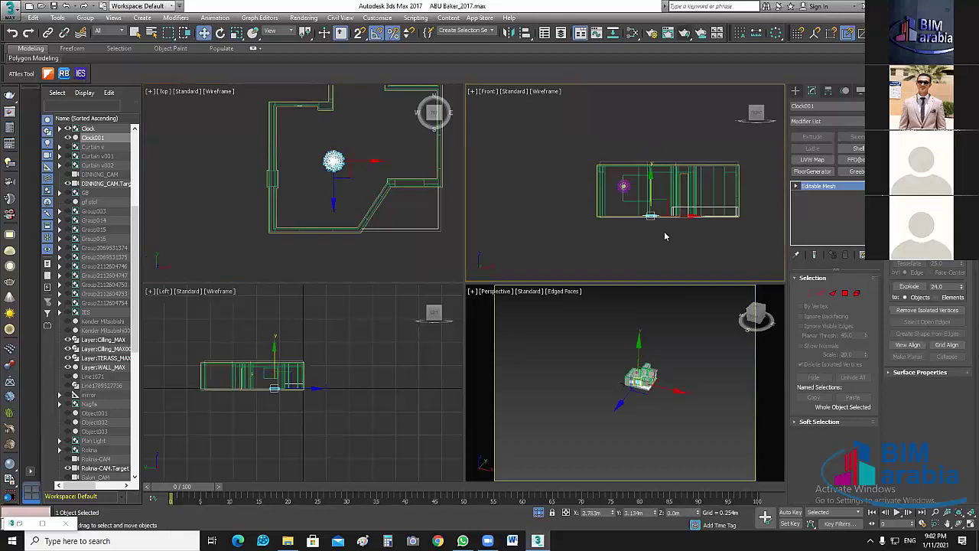
pyautogui.scroll(2, 664, 231)
pyautogui.moveTo(654, 212); pyautogui.dragTo(654, 248, button='middle')
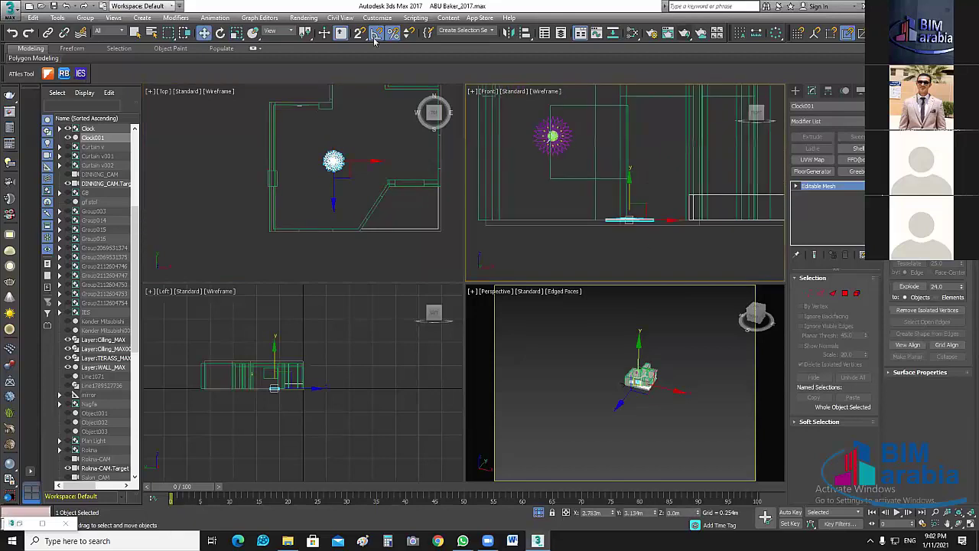
# Rotate Clock001 90° in the Front and Top views so it stands upright facing front.
pyautogui.click(221, 33)
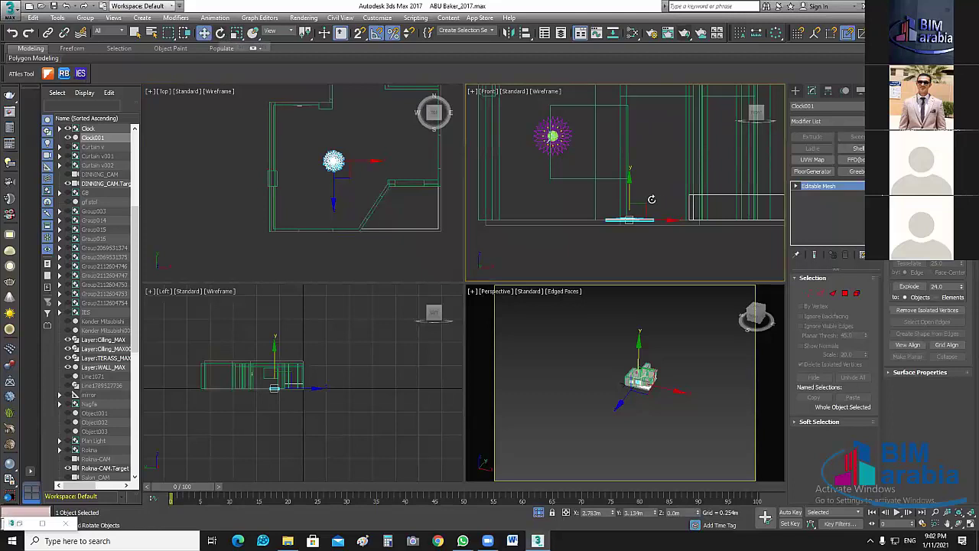
pyautogui.moveTo(651, 200); pyautogui.dragTo(609, 227)
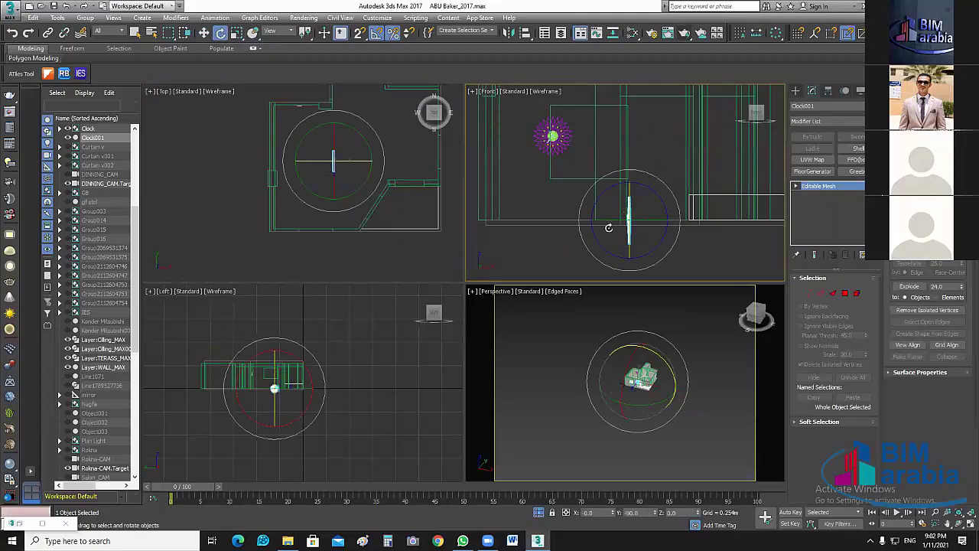
pyautogui.rightClick(335, 252)
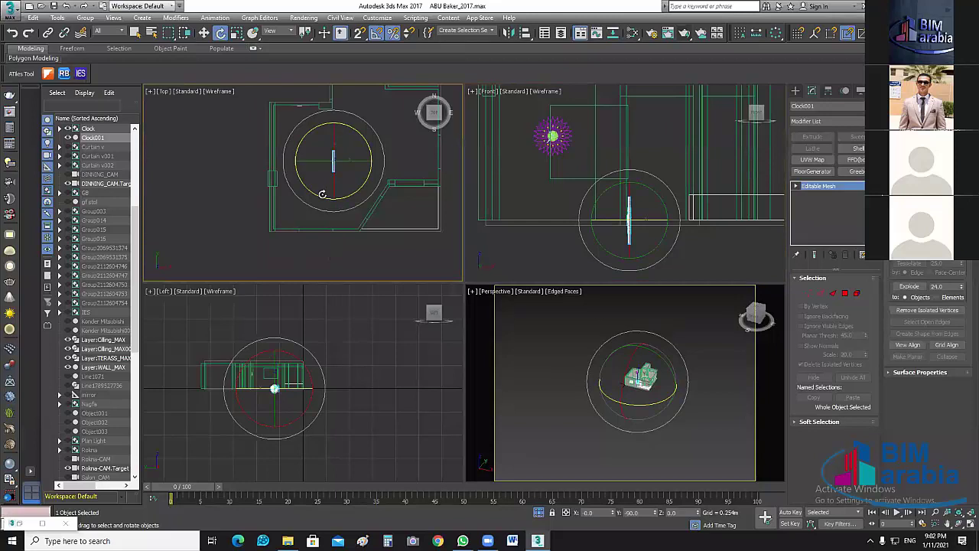
pyautogui.moveTo(322, 193); pyautogui.dragTo(331, 203)
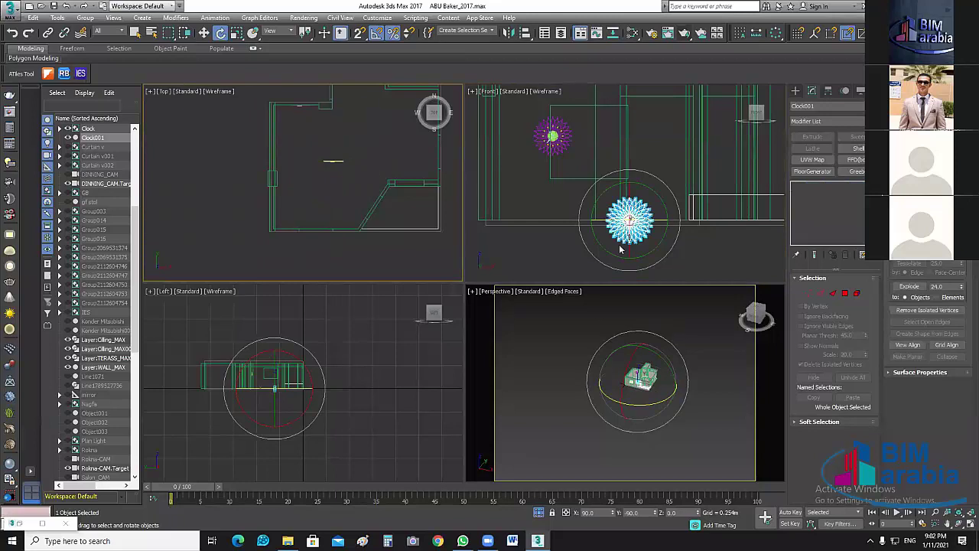
pyautogui.click(634, 217)
pyautogui.click(650, 232)
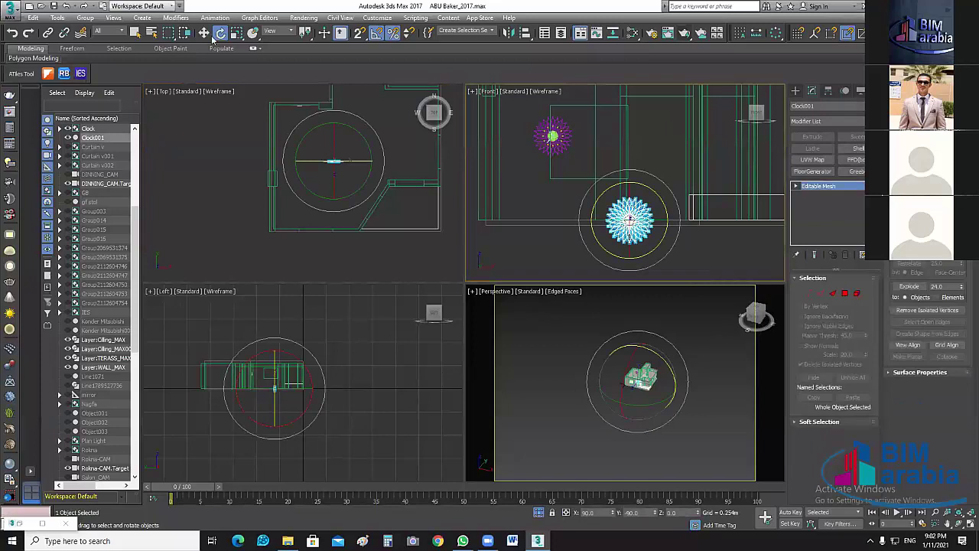
# Move Clock001 left below the original clock and scale it down slightly.
pyautogui.press('w')
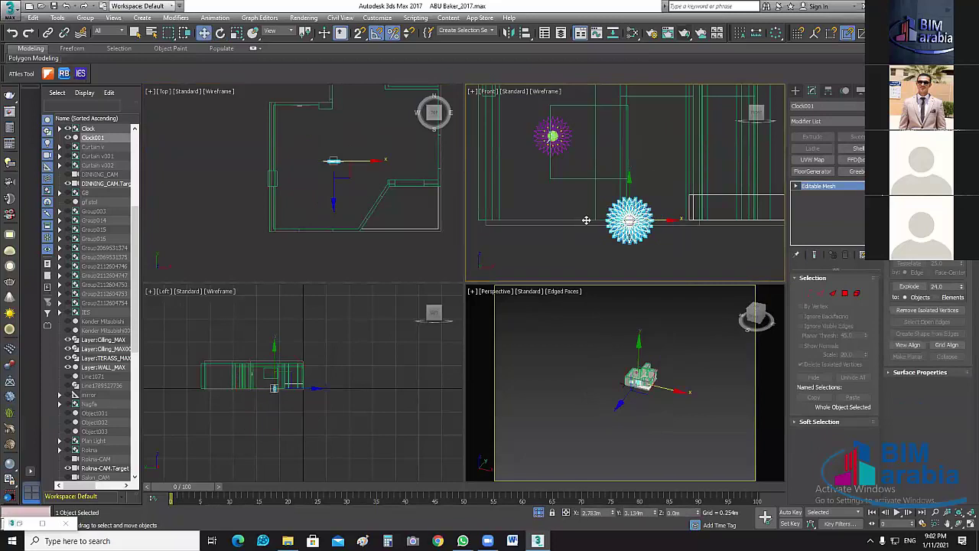
pyautogui.moveTo(587, 220); pyautogui.dragTo(517, 220)
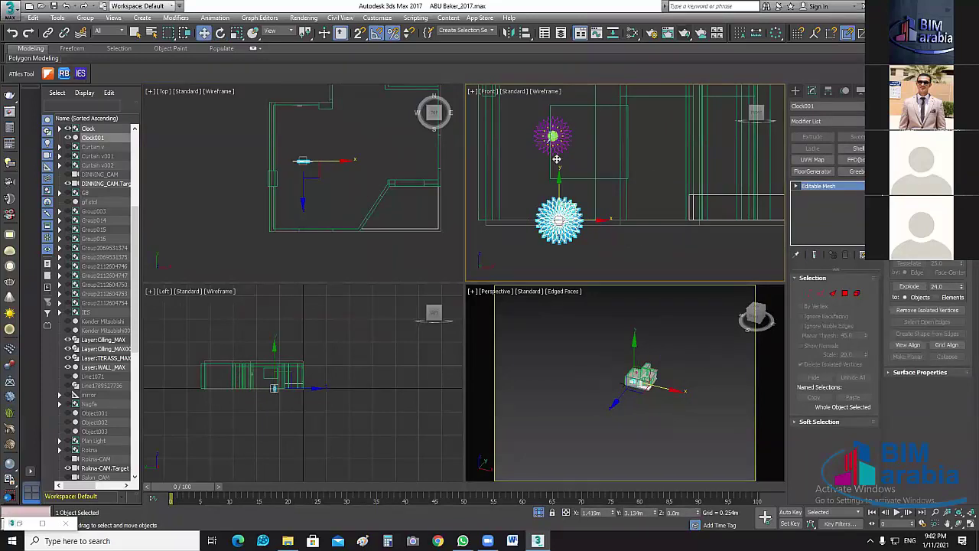
pyautogui.scroll(1, 556, 159)
pyautogui.scroll(1, 582, 141)
pyautogui.scroll(1, 616, 176)
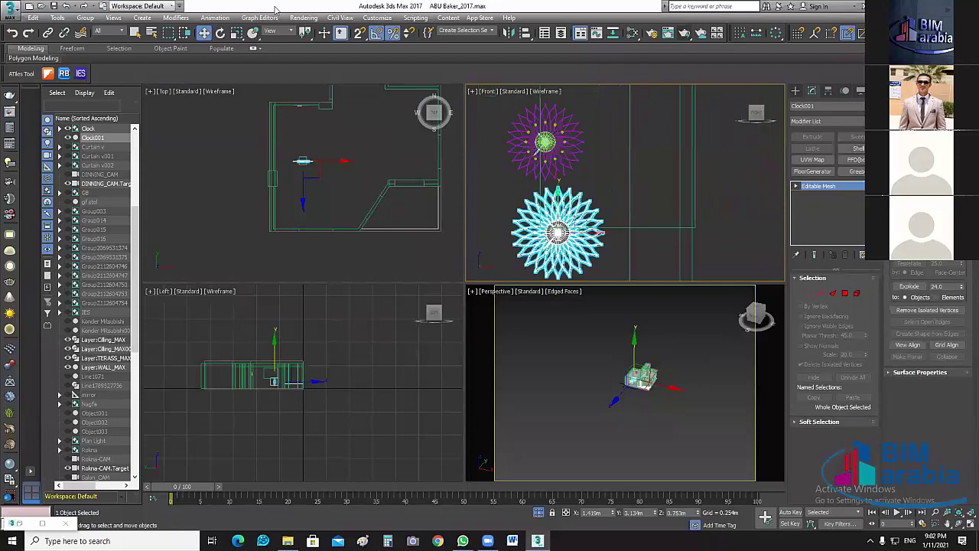
pyautogui.click(236, 32)
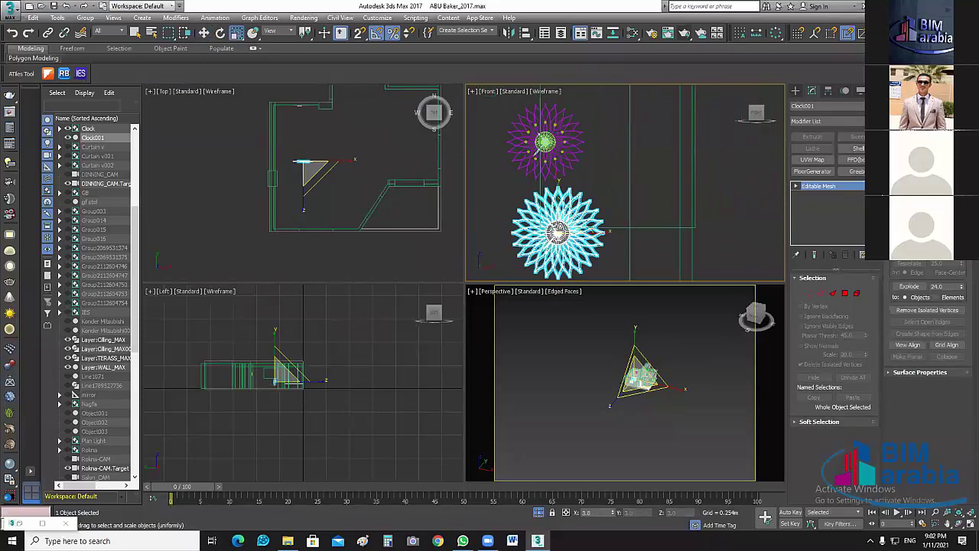
pyautogui.moveTo(557, 231); pyautogui.dragTo(562, 233)
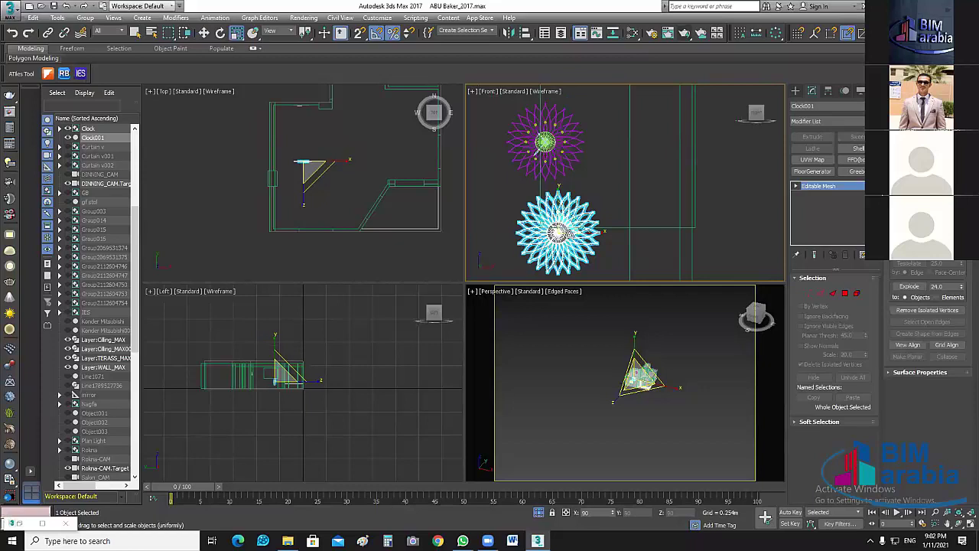
# Delete the original Clock group, then undo the deletion and reselect Clock001.
pyautogui.click(607, 179)
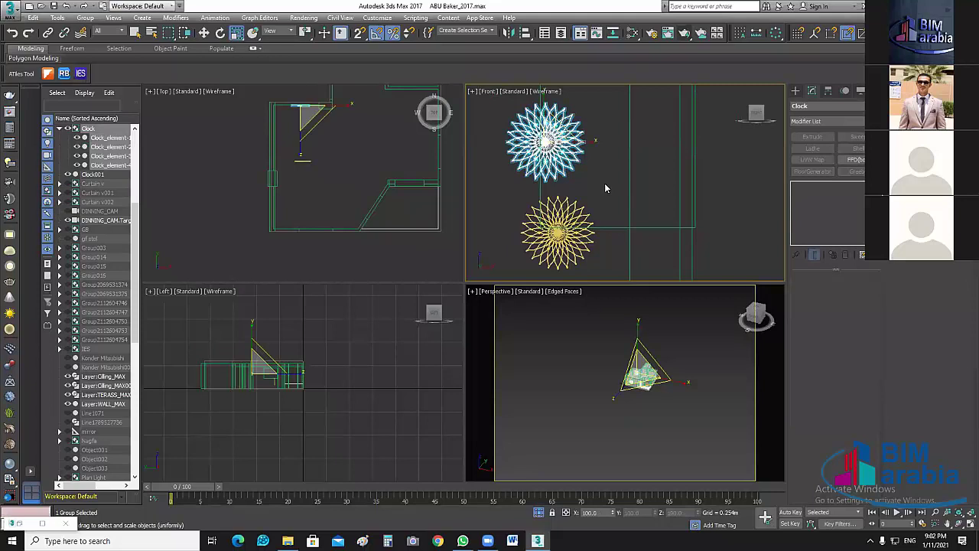
pyautogui.press('Delete')
pyautogui.click(595, 258)
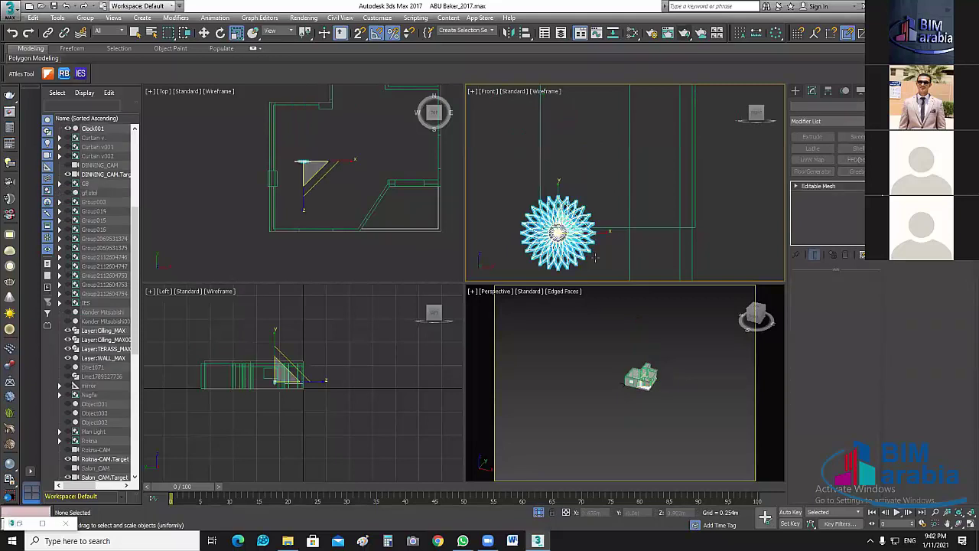
pyautogui.click(603, 255)
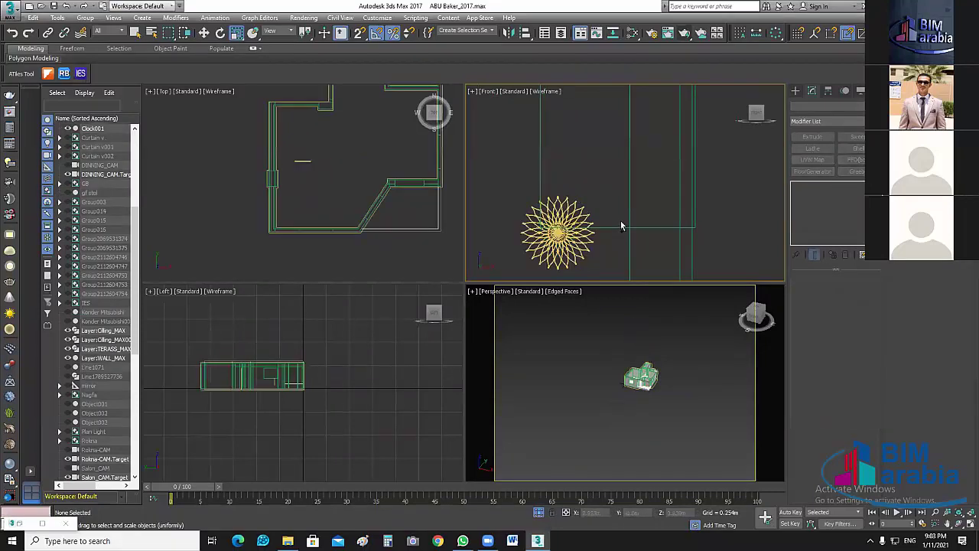
pyautogui.press('w')
pyautogui.hotkey('ctrl', 'z')
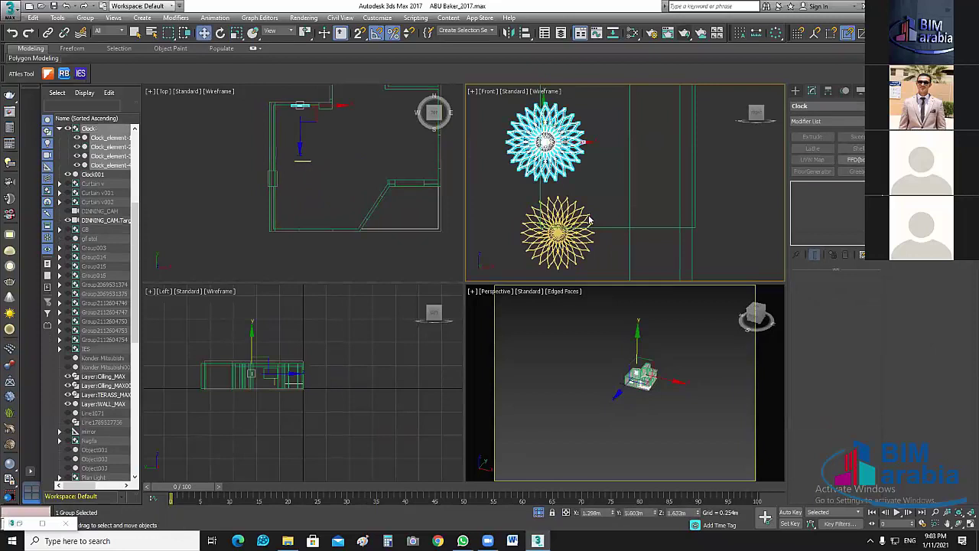
pyautogui.click(596, 221)
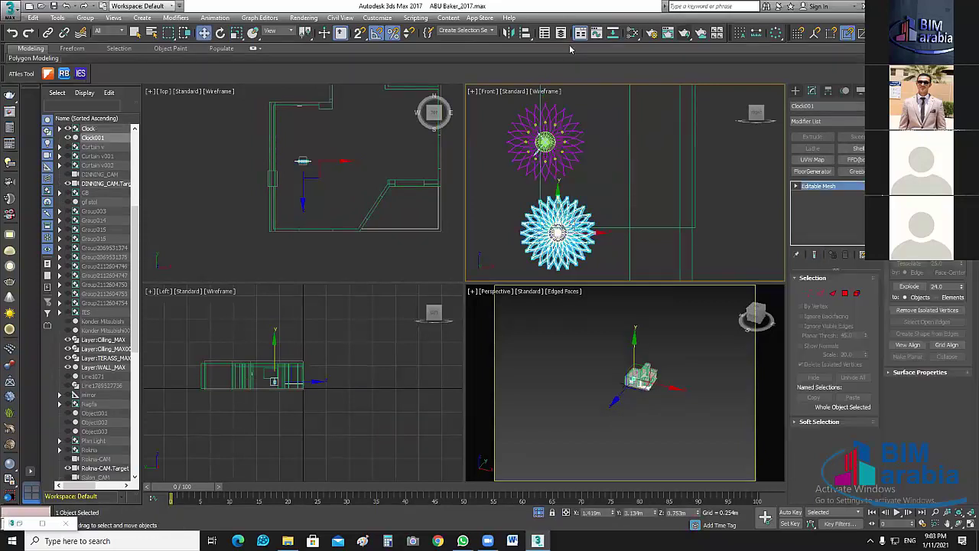
pyautogui.click(527, 33)
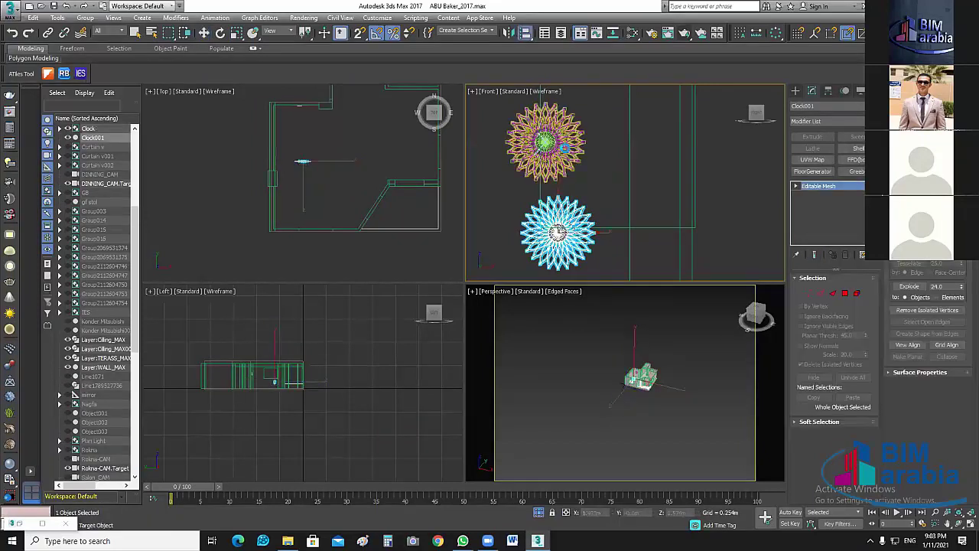
# Align Clock001 pivot-to-pivot on X, Y and Z with the Clock group, then delete the old group and deselect.
pyautogui.click(564, 147)
pyautogui.click(491, 354)
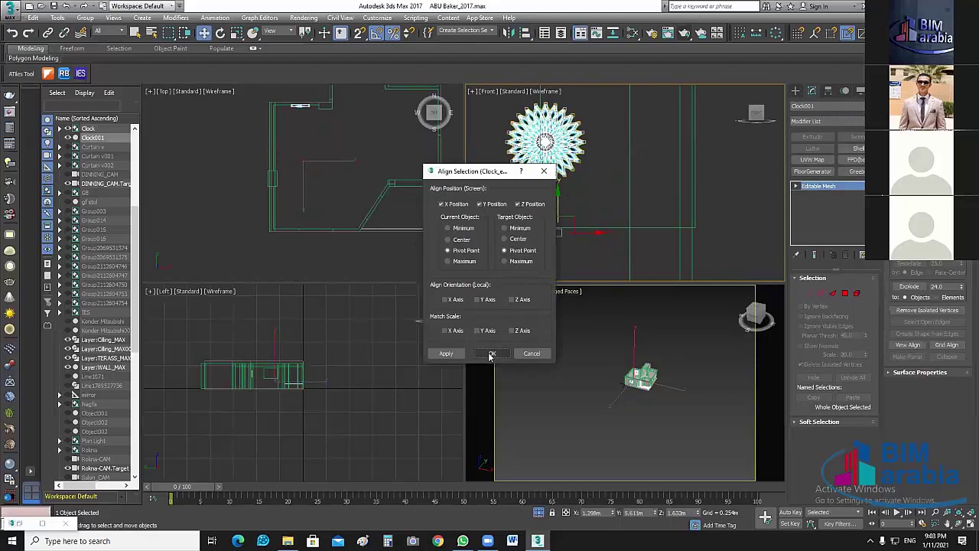
pyautogui.click(549, 187)
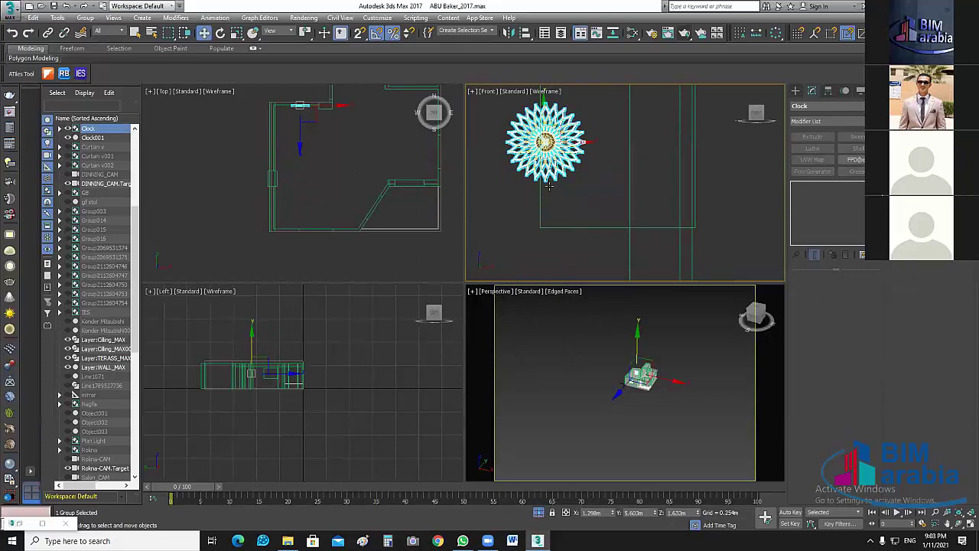
pyautogui.click(582, 185)
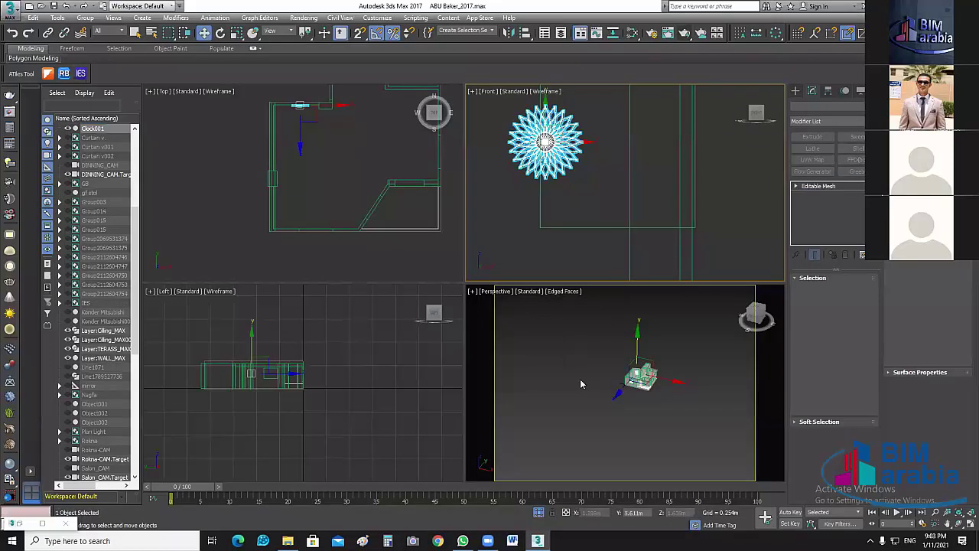
pyautogui.click(579, 384)
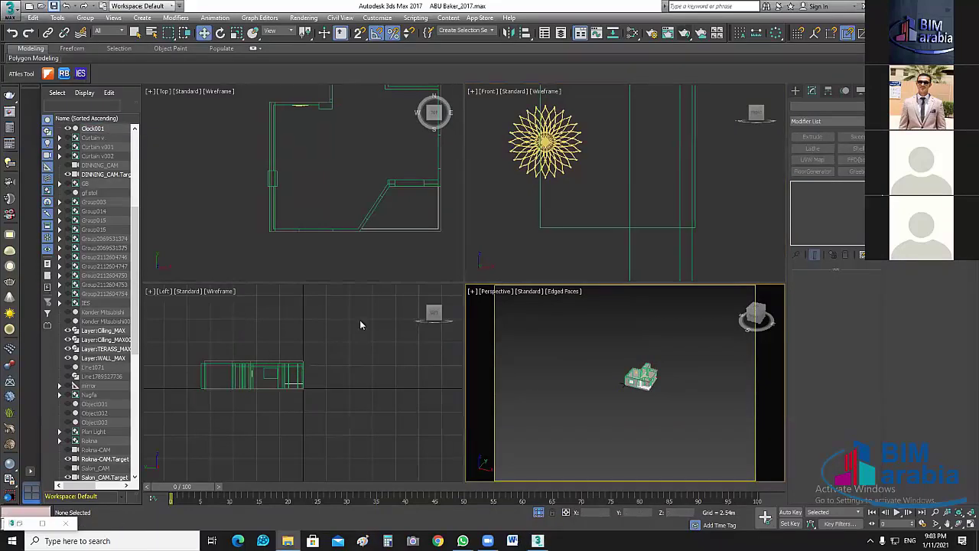
# Navigate Desktop > BIM ARABIA PROGECT > Model > Goldconfort Eden sofa 3dmodel 597 > 942557.58c4f3f65e191 and select Goldconfort_Eden.obj.
pyautogui.hotkey('alt', 'Tab')
pyautogui.click(48, 36)
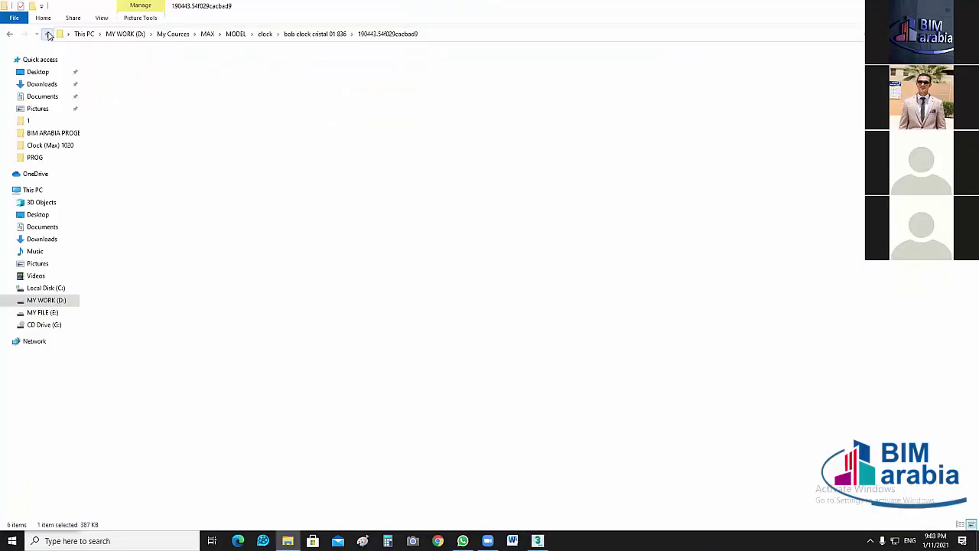
pyautogui.click(48, 36)
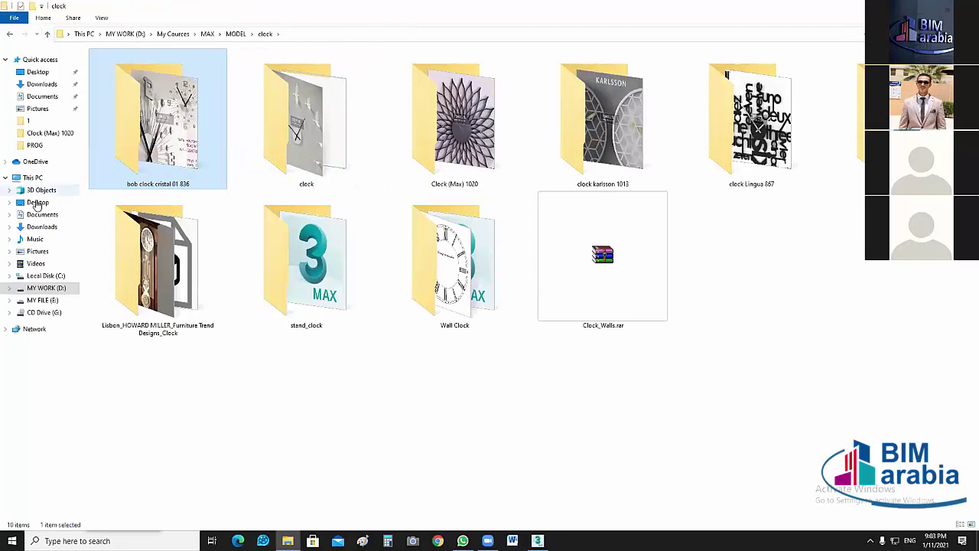
pyautogui.click(37, 203)
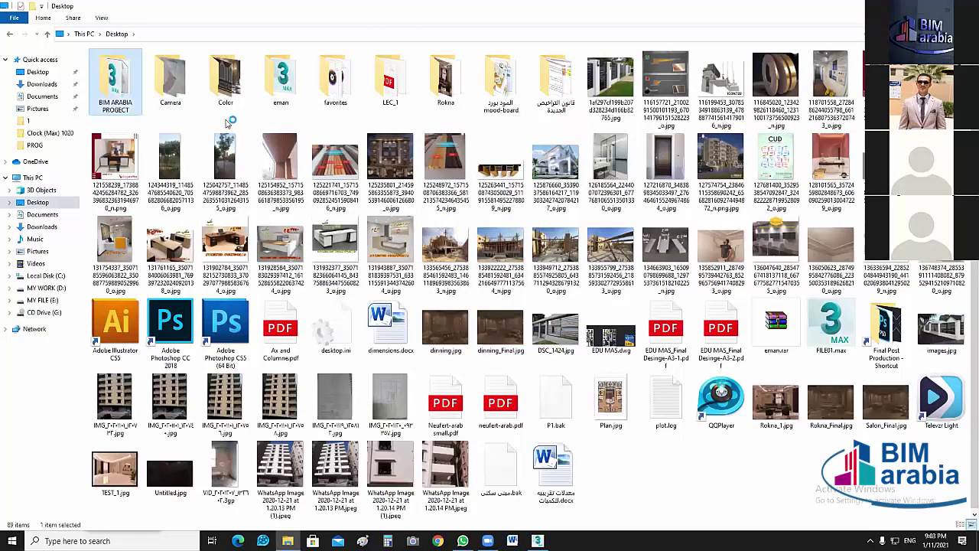
pyautogui.press('Return')
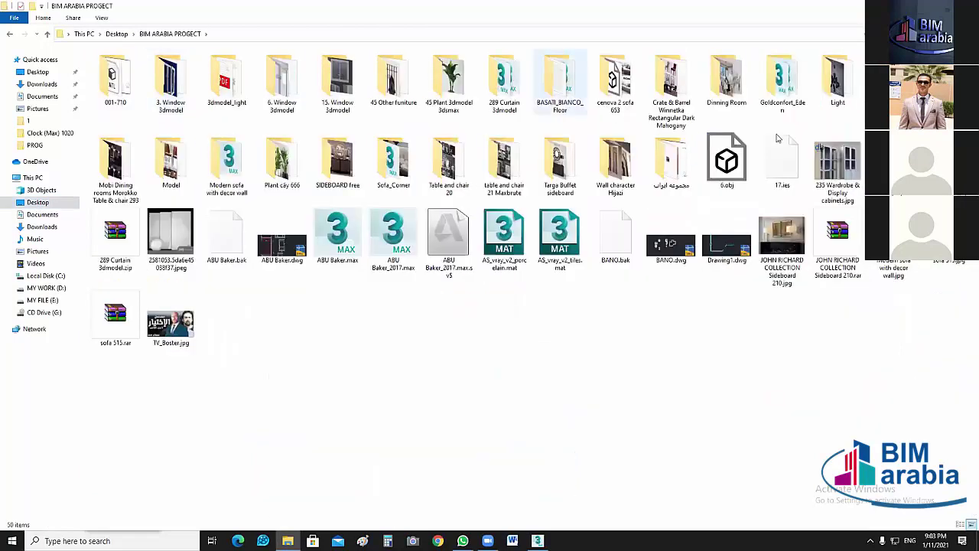
pyautogui.click(180, 163)
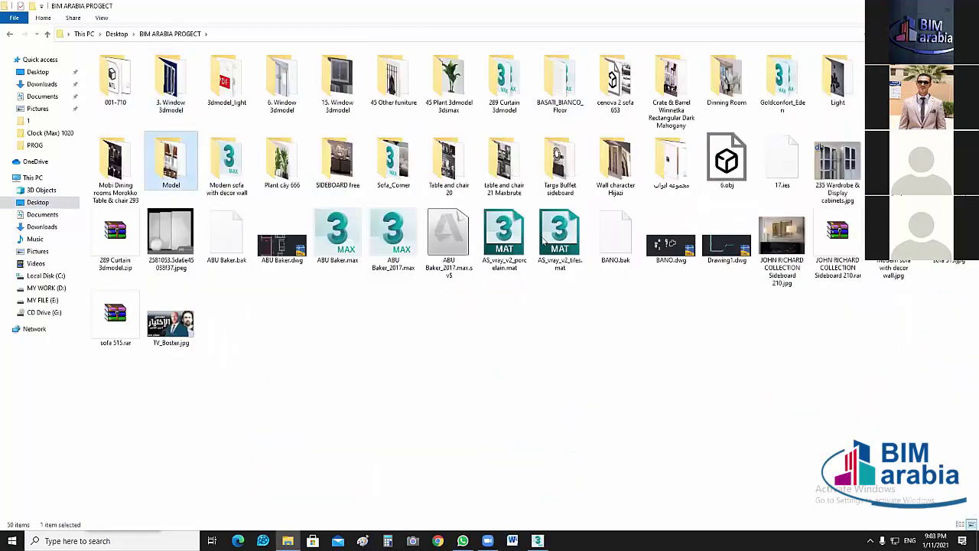
pyautogui.press('Return')
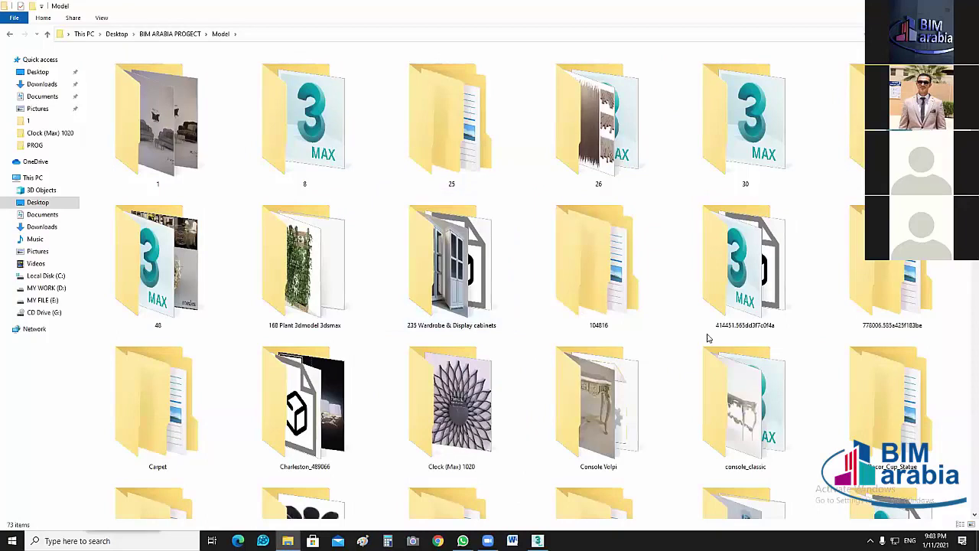
pyautogui.scroll(-3, 708, 337)
pyautogui.doubleClick(386, 309)
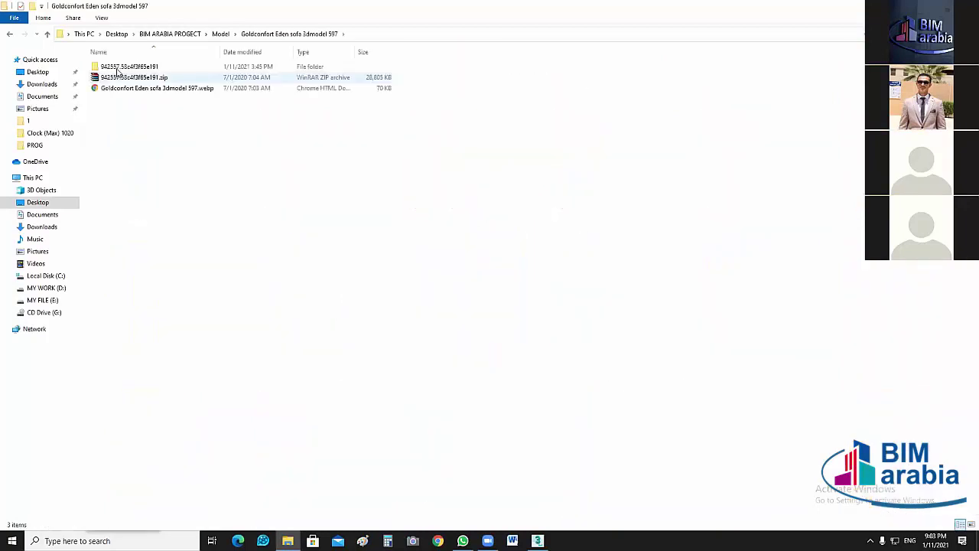
pyautogui.doubleClick(117, 67)
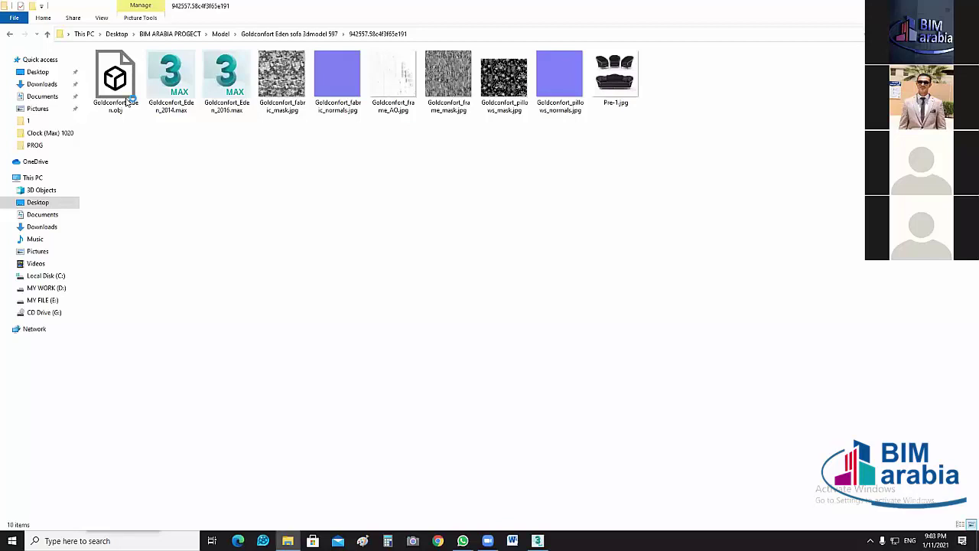
pyautogui.click(127, 103)
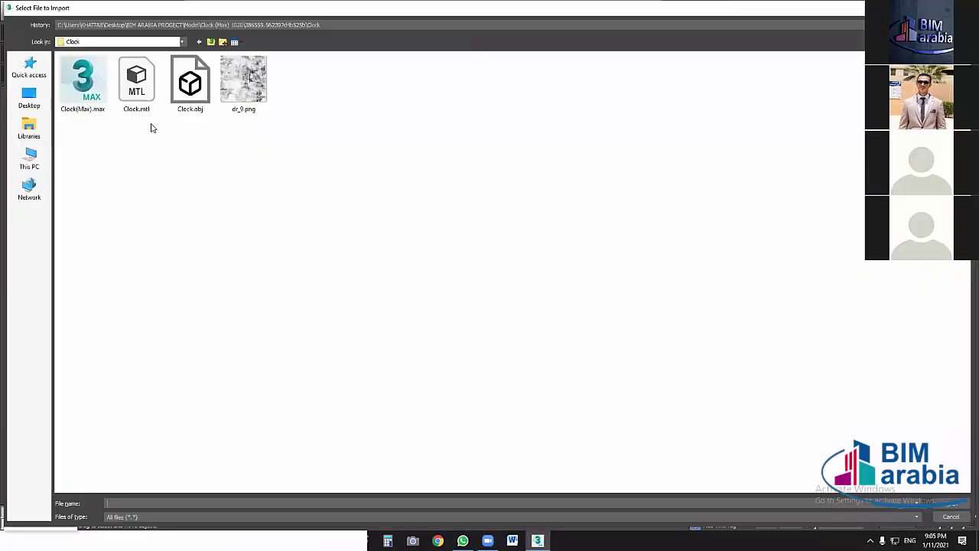
# Browse up to Model and into the sofa folder, then back into the Clock folder selecting Clock.obj.
pyautogui.click(212, 41)
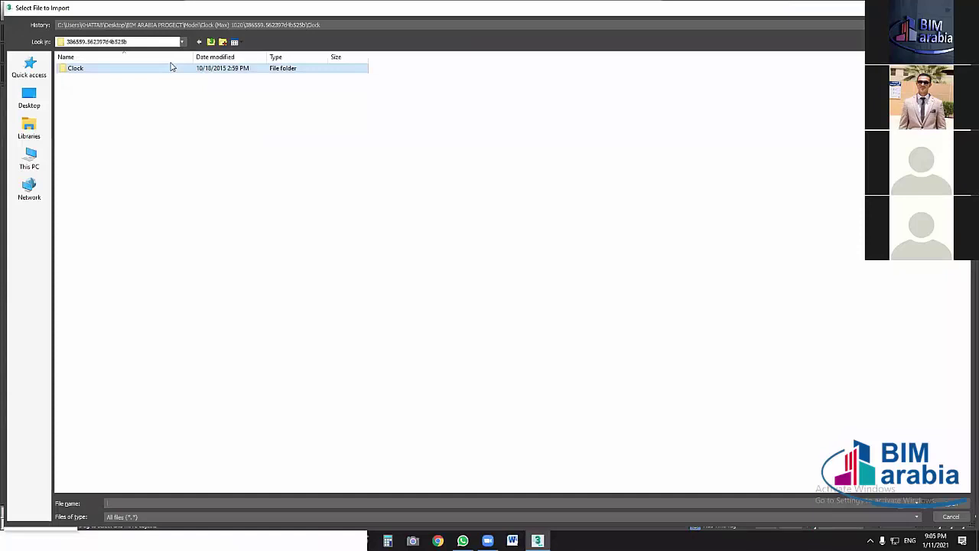
pyautogui.click(210, 43)
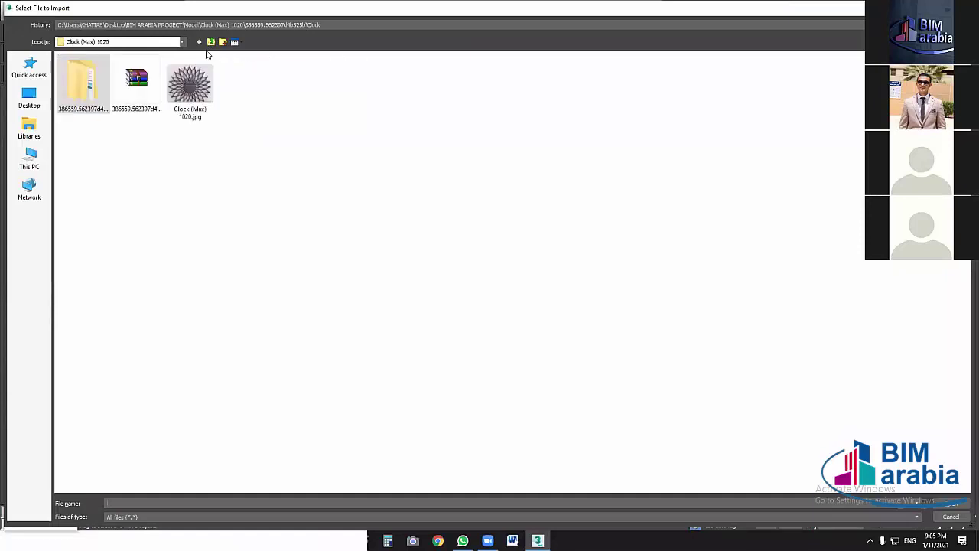
pyautogui.click(212, 42)
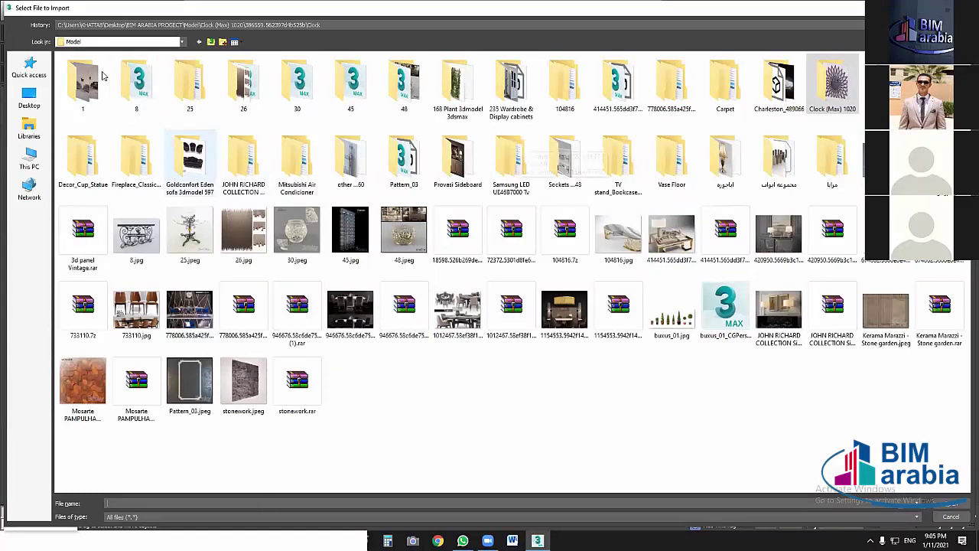
pyautogui.doubleClick(183, 159)
pyautogui.press('Return')
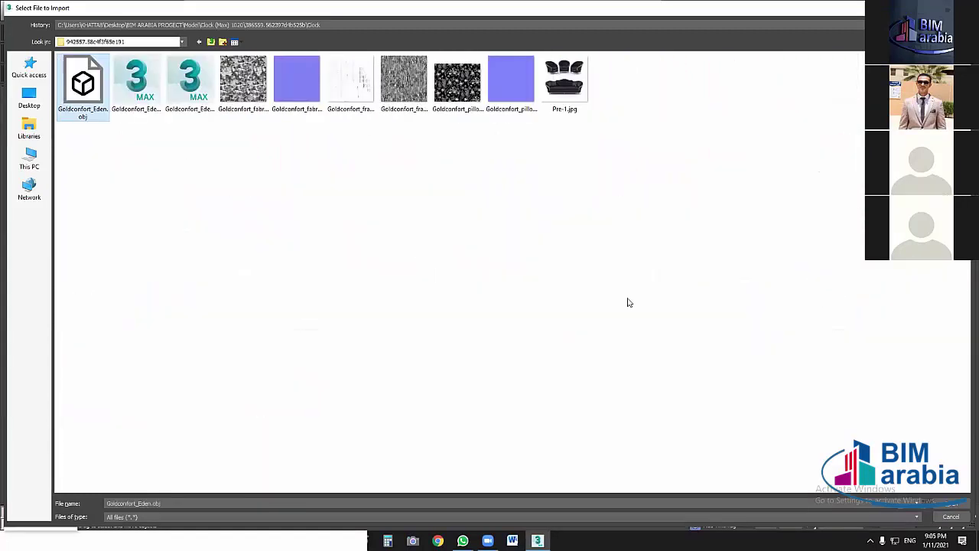
pyautogui.click(211, 43)
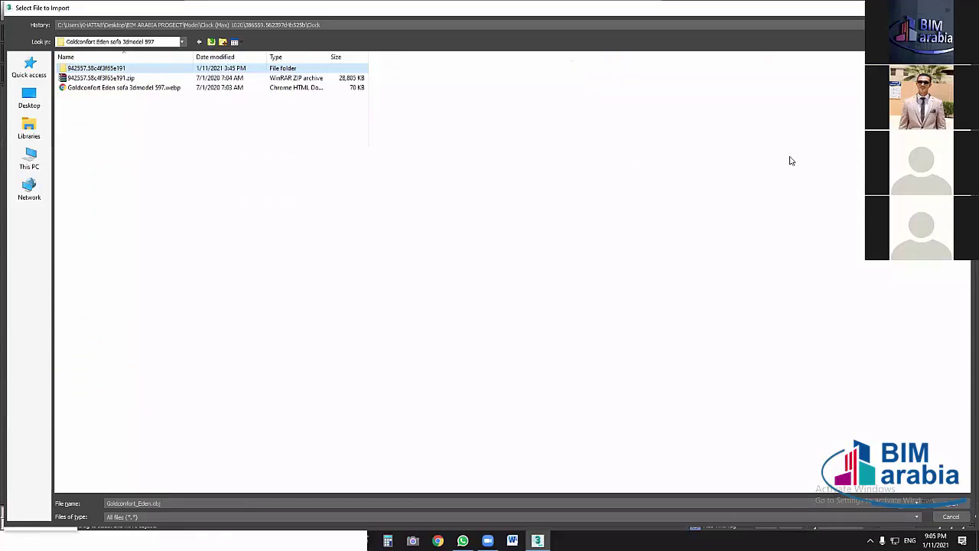
pyautogui.doubleClick(88, 84)
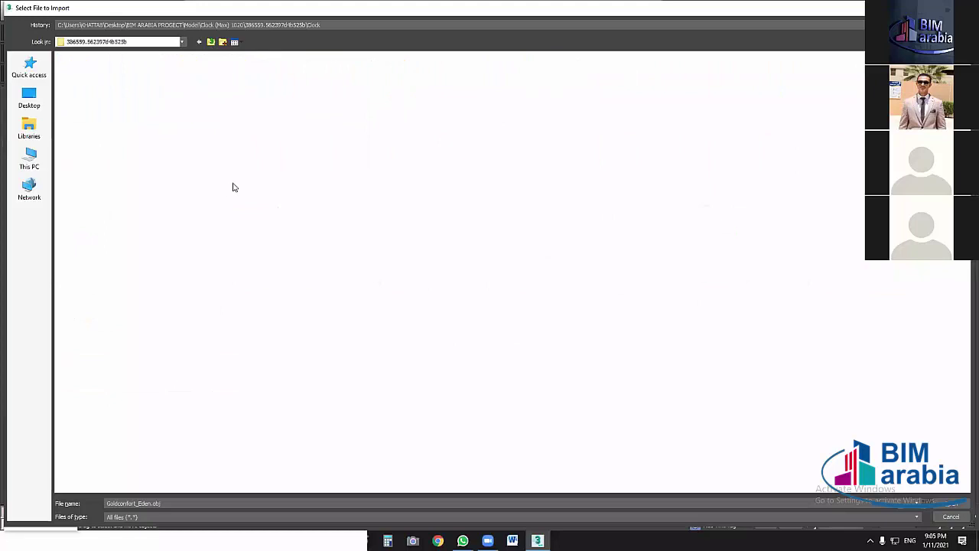
pyautogui.doubleClick(81, 70)
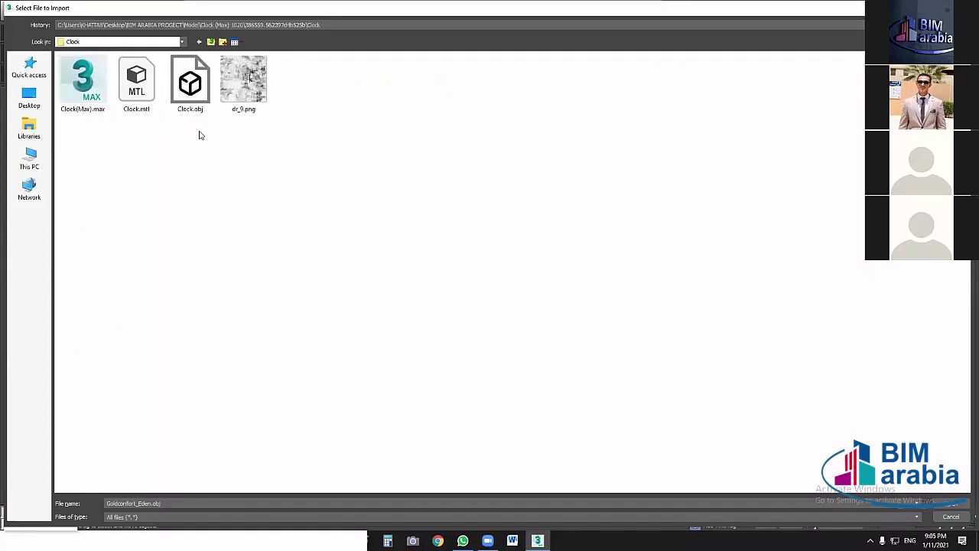
pyautogui.click(201, 111)
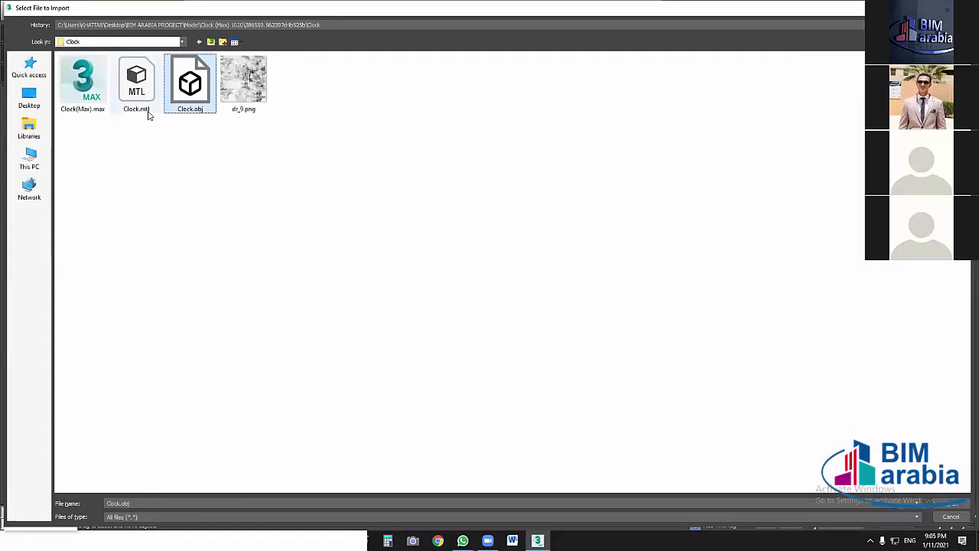
pyautogui.press('ctrl')
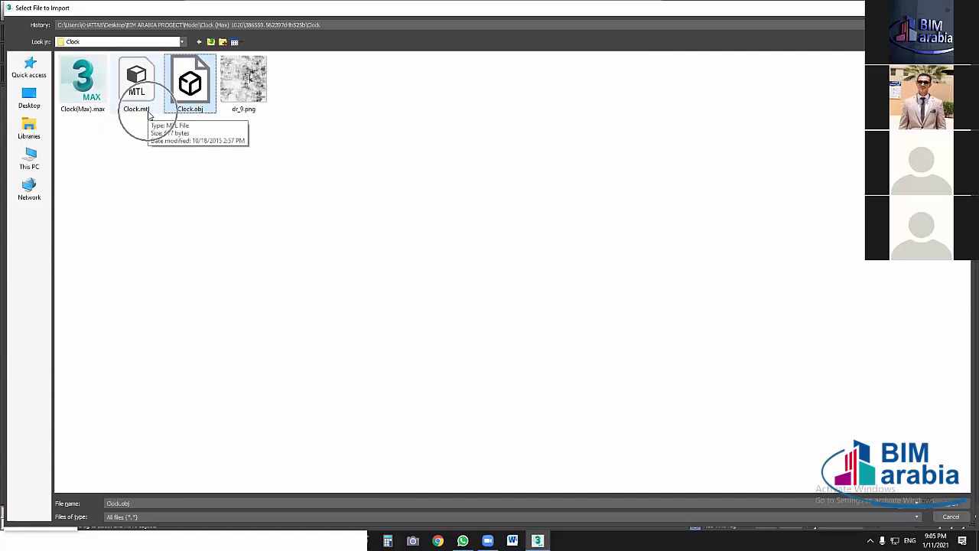
pyautogui.press('ctrl')
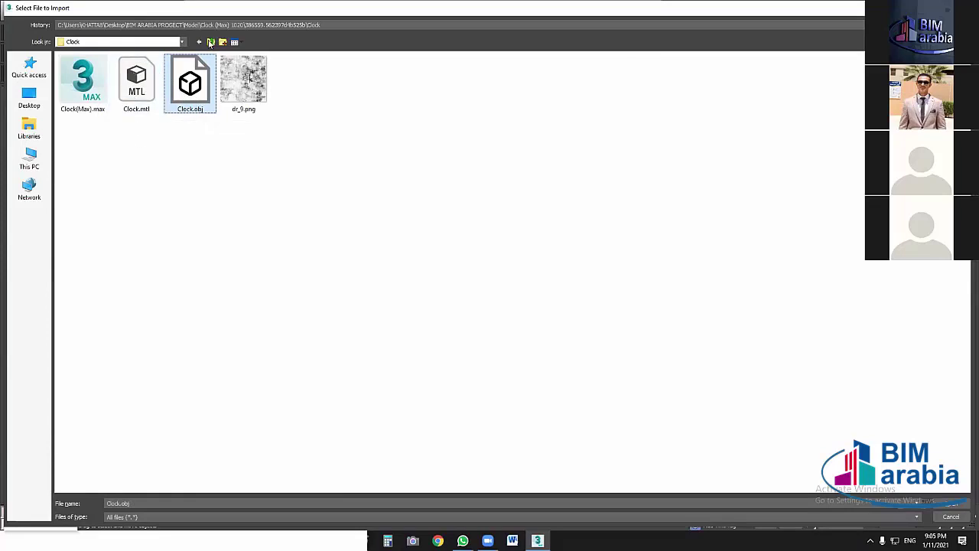
# Return to the Goldconfort Eden sofa subfolder and open Goldconfort_Eden.obj for import.
pyautogui.click(211, 43)
pyautogui.click(211, 43)
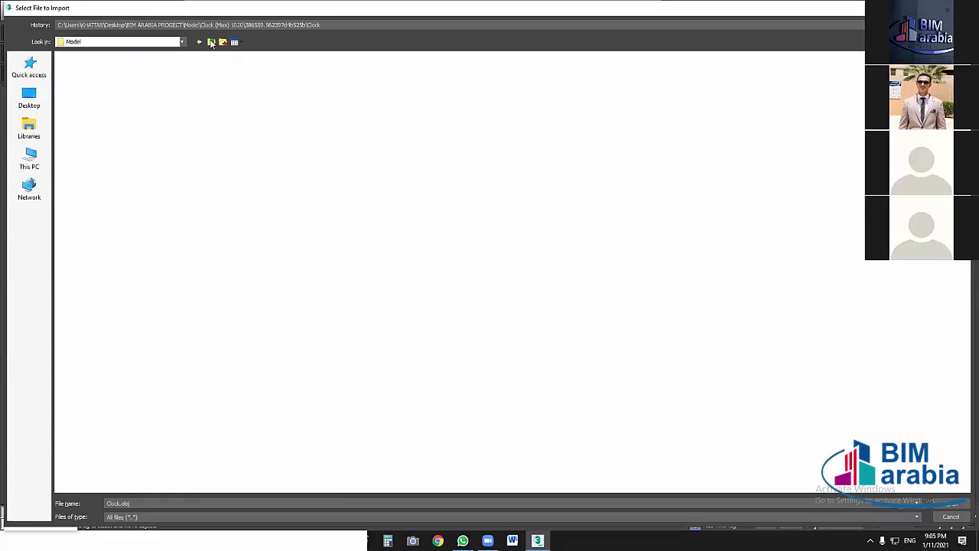
pyautogui.press('Return')
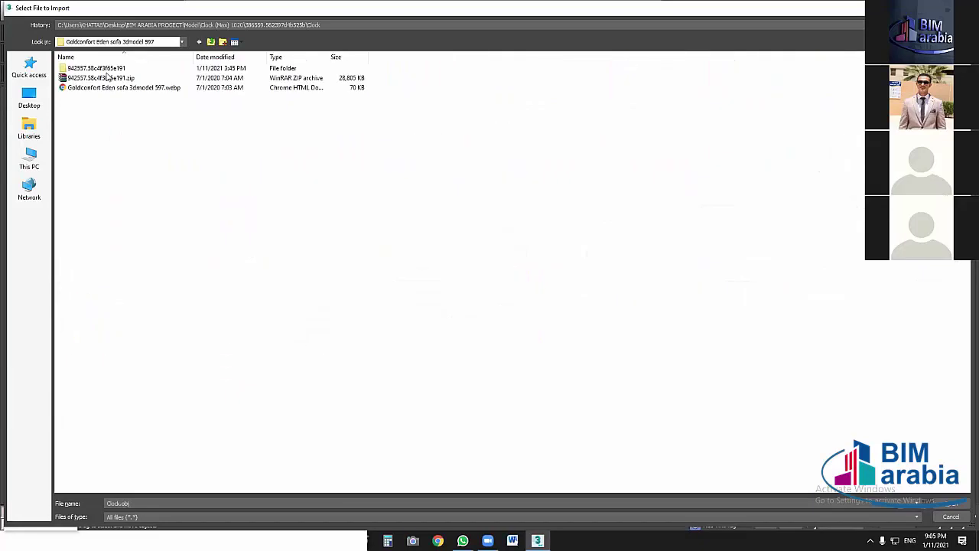
pyautogui.doubleClick(107, 69)
pyautogui.click(82, 82)
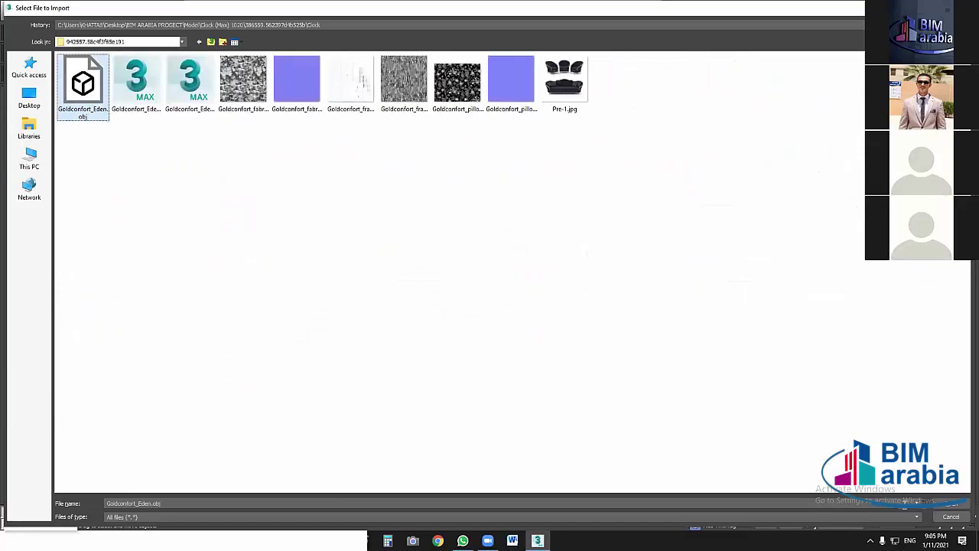
pyautogui.click(955, 507)
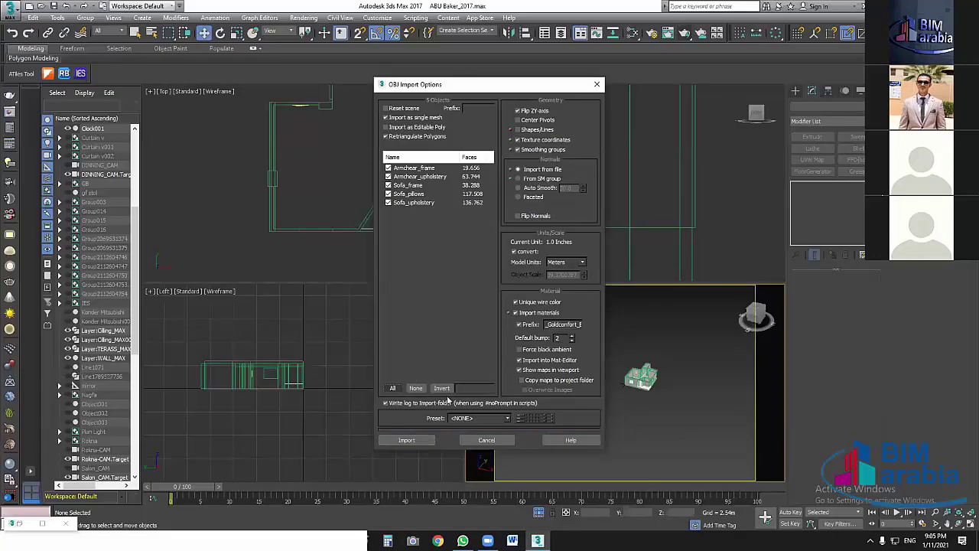
# Import the sofa and armchair with the chosen OBJ options and nudge the mesh slightly left.
pyautogui.click(406, 440)
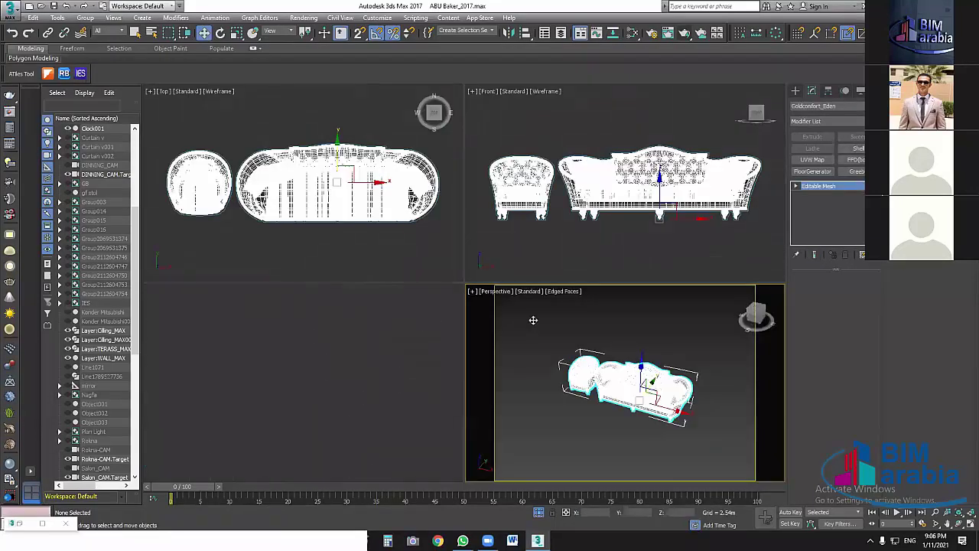
pyautogui.moveTo(656, 399)
pyautogui.mouseDown()
pyautogui.moveTo(555, 373)
pyautogui.moveTo(656, 408)
pyautogui.mouseUp()
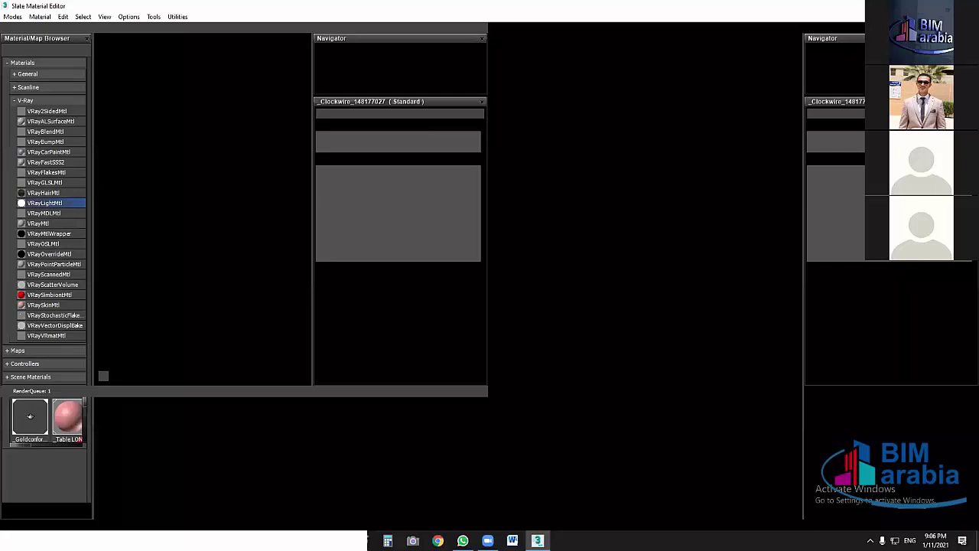
# Load the sofa's Goldconfort material into the Slate Material Editor with the eyedropper.
pyautogui.press('super+Down')
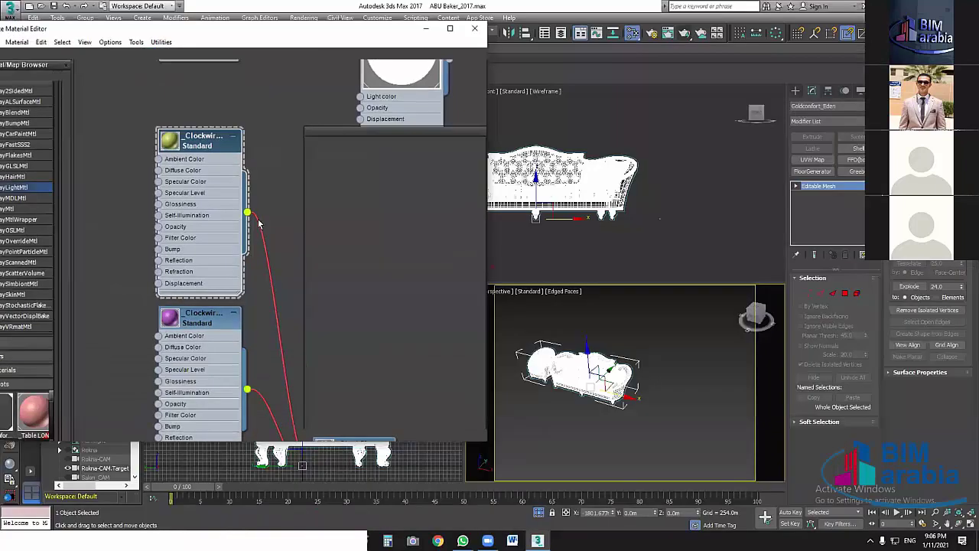
pyautogui.scroll(-3, 224, 173)
pyautogui.scroll(-2, 239, 235)
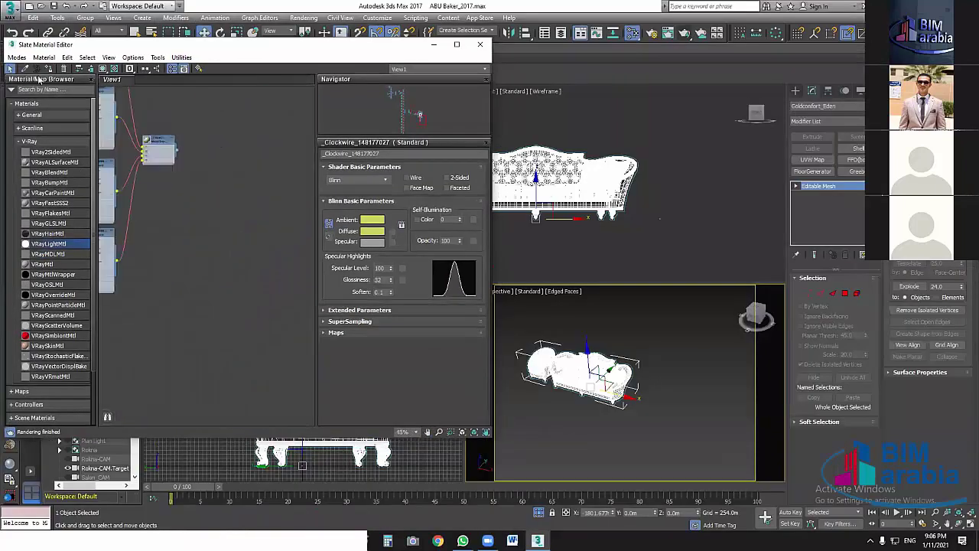
pyautogui.click(24, 68)
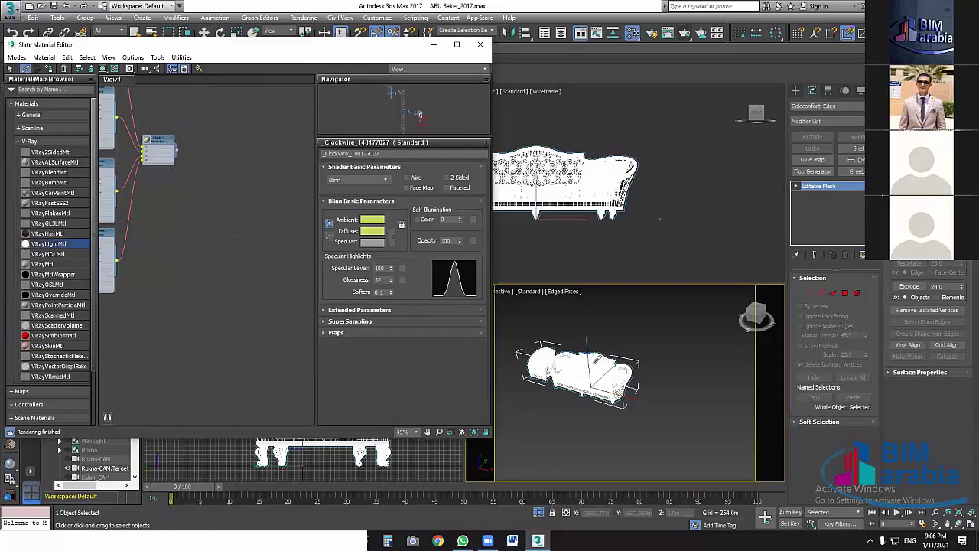
pyautogui.click(594, 364)
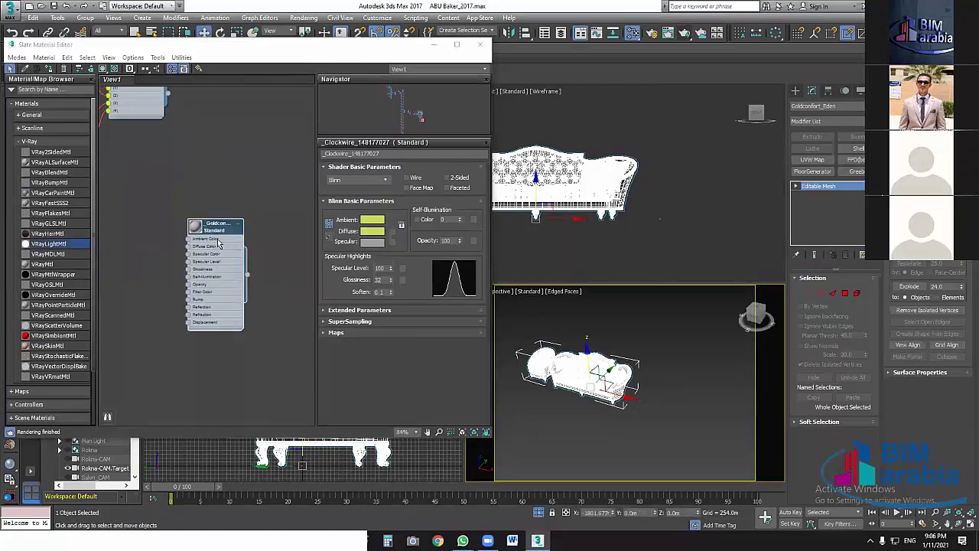
# Delete the Goldconfort material node from the editor's node view.
pyautogui.scroll(4, 218, 243)
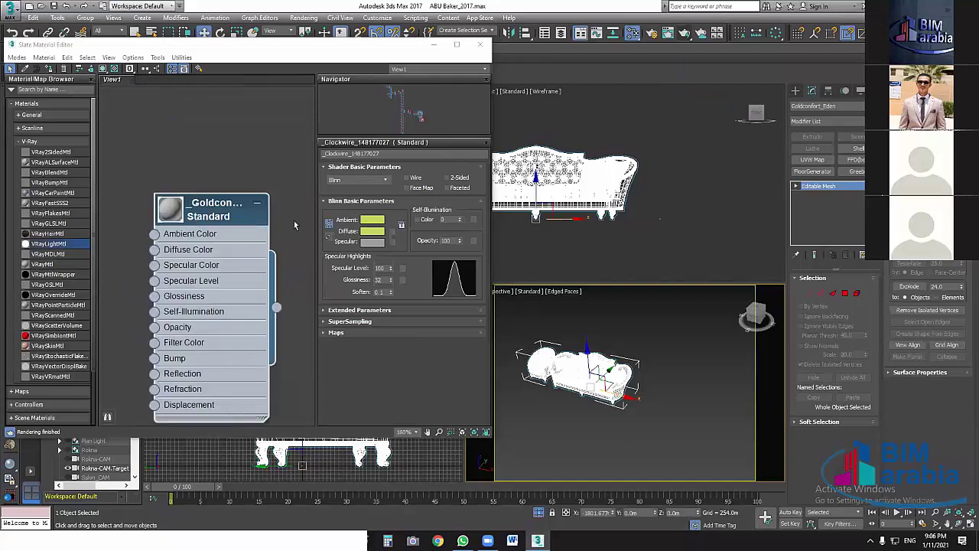
pyautogui.scroll(-1, 288, 221)
pyautogui.scroll(-1, 212, 298)
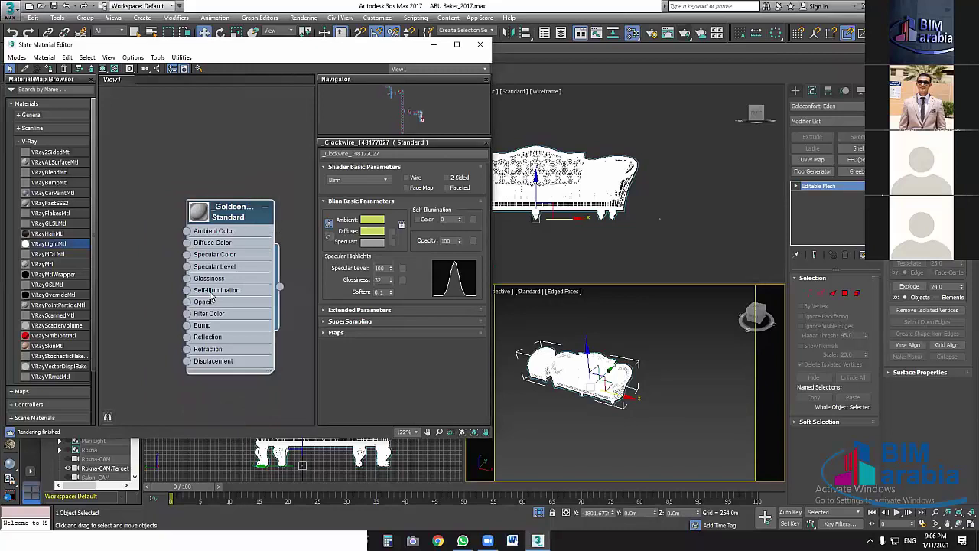
pyautogui.press('Delete')
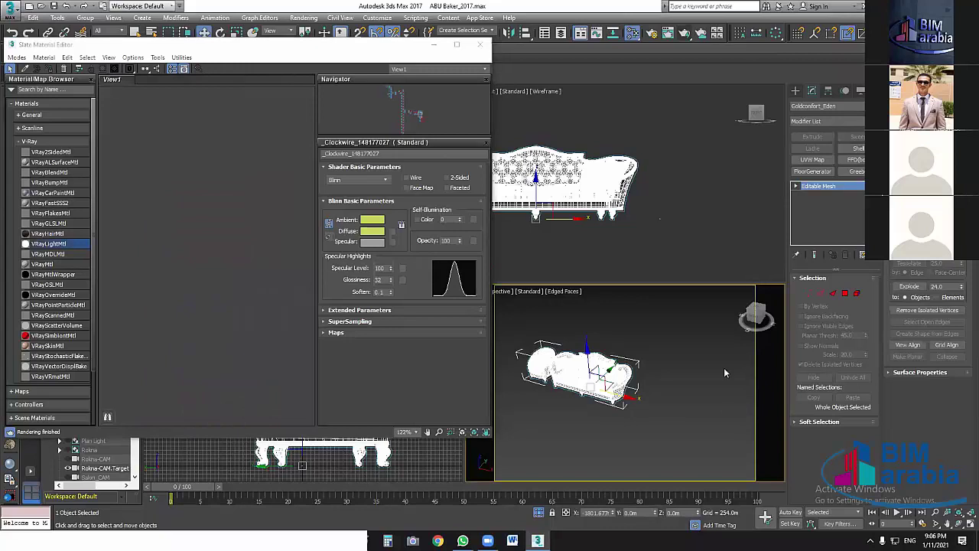
# Delete the imported Goldconfort_Eden sofa from the scene.
pyautogui.rightClick(723, 367)
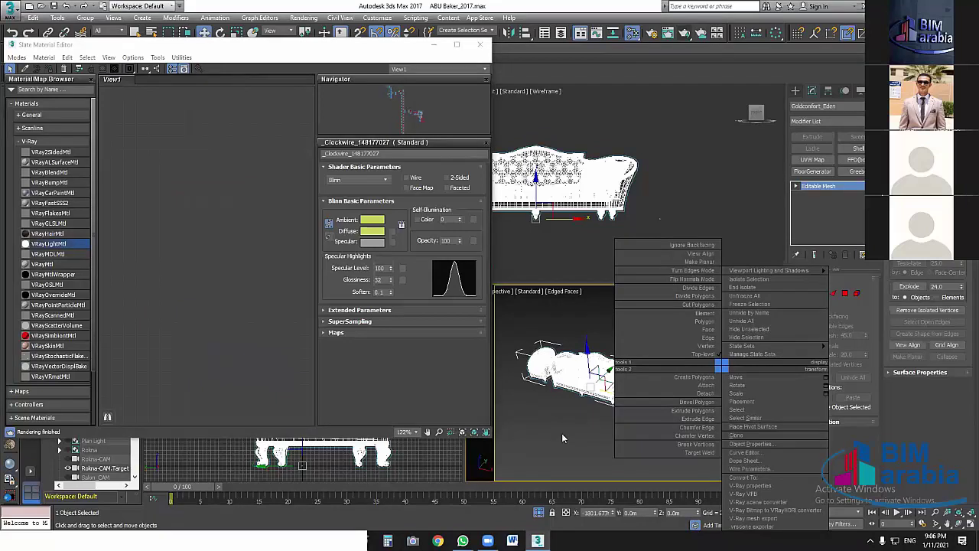
pyautogui.click(589, 490)
pyautogui.press('Delete')
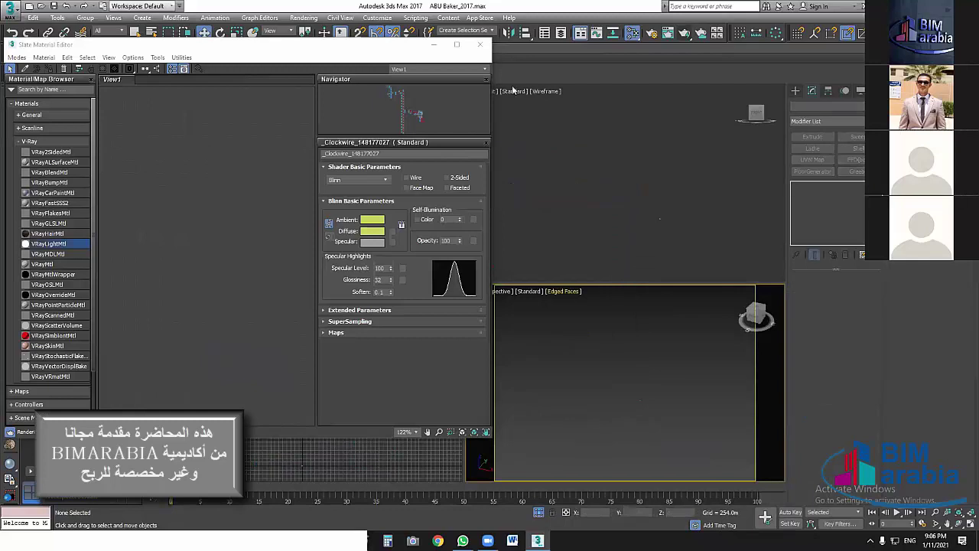
# Close the material editor, frame the floor plan, and save ABU Baker_2017.max.
pyautogui.press('m')
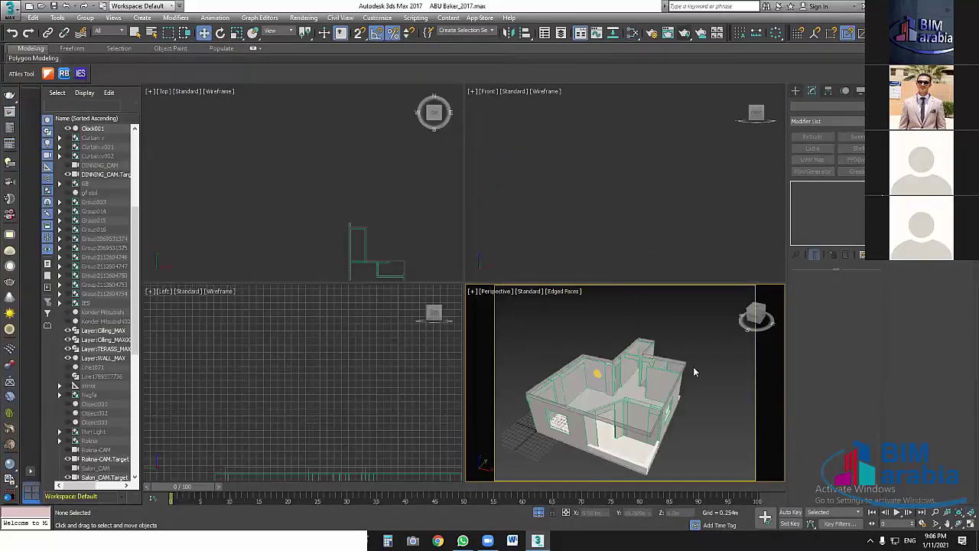
pyautogui.moveTo(396, 161)
pyautogui.mouseDown(button='middle')
pyautogui.moveTo(393, 152)
pyautogui.moveTo(411, 195)
pyautogui.mouseUp(button='middle')
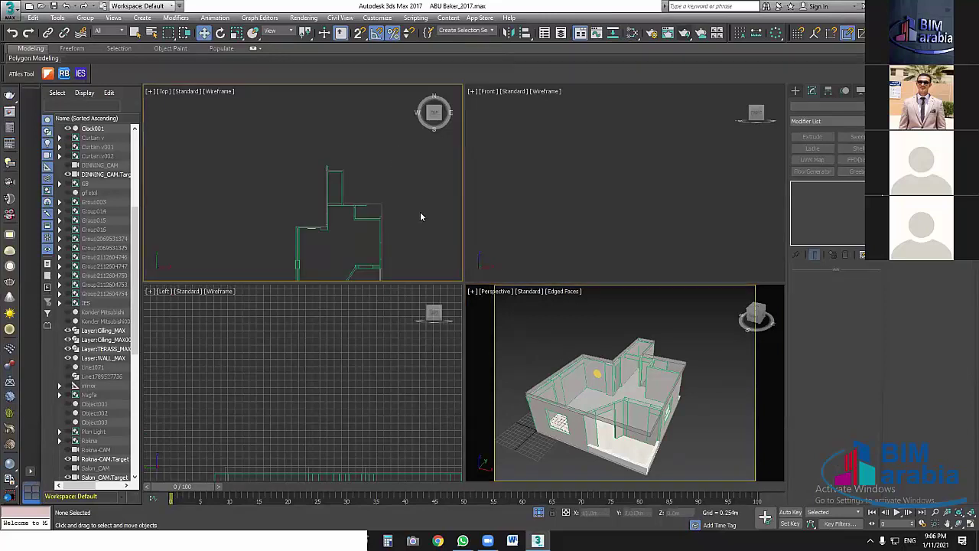
pyautogui.moveTo(413, 241); pyautogui.dragTo(405, 191, button='middle')
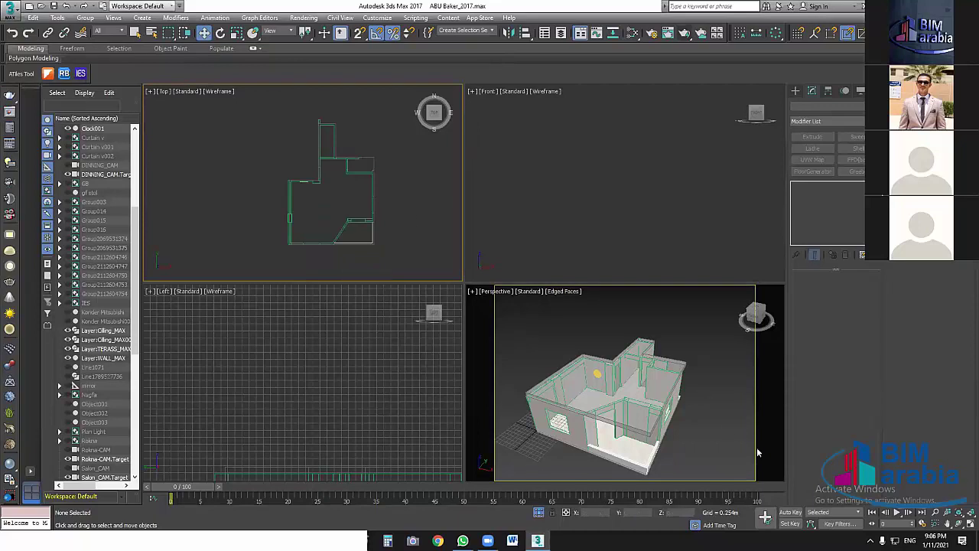
pyautogui.middleClick(594, 374)
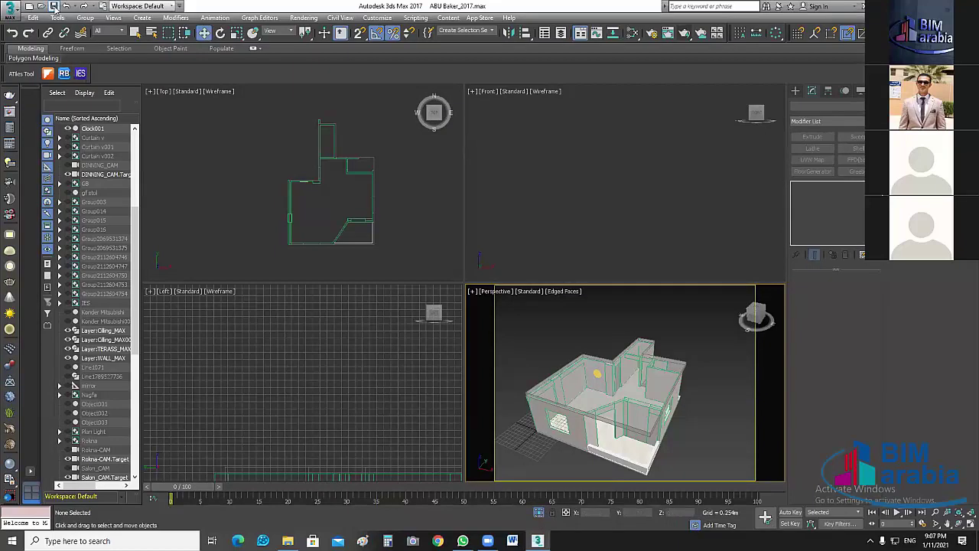
pyautogui.hotkey('ctrl', 's')
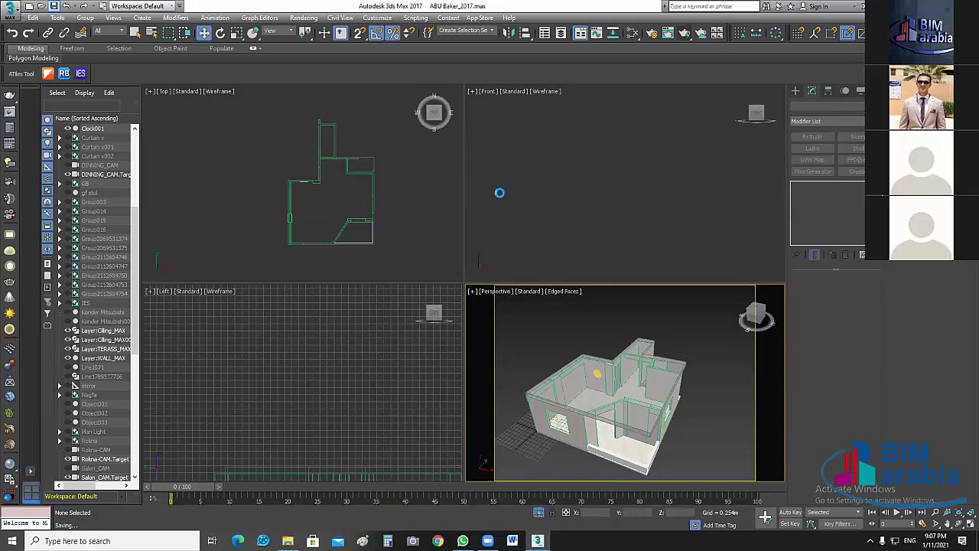
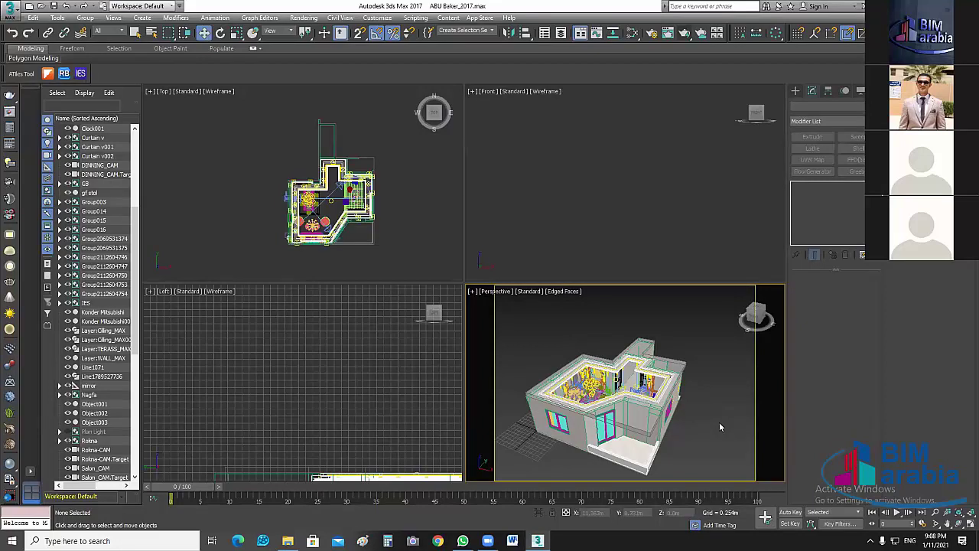
# Look through the Rolkna-CAM camera in the Perspective viewport.
pyautogui.press('c')
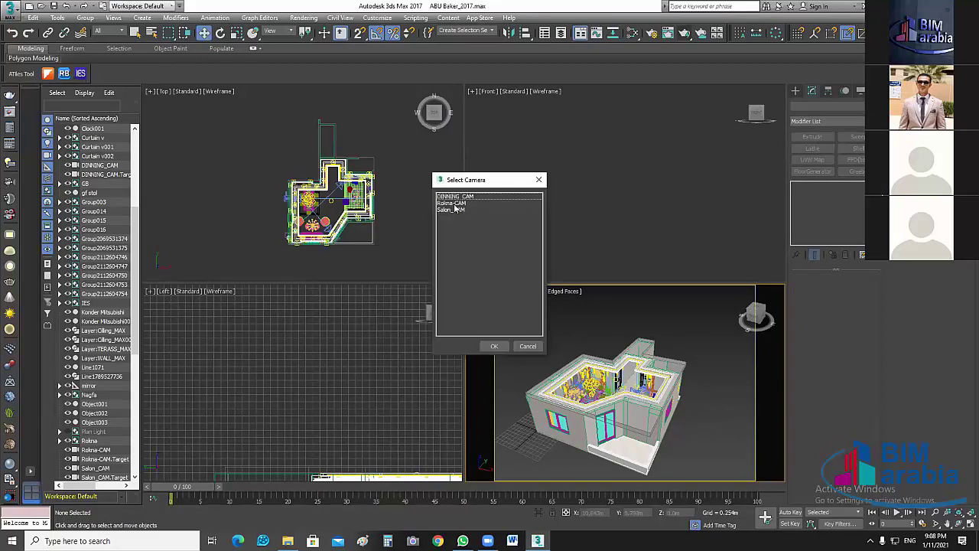
pyautogui.click(454, 203)
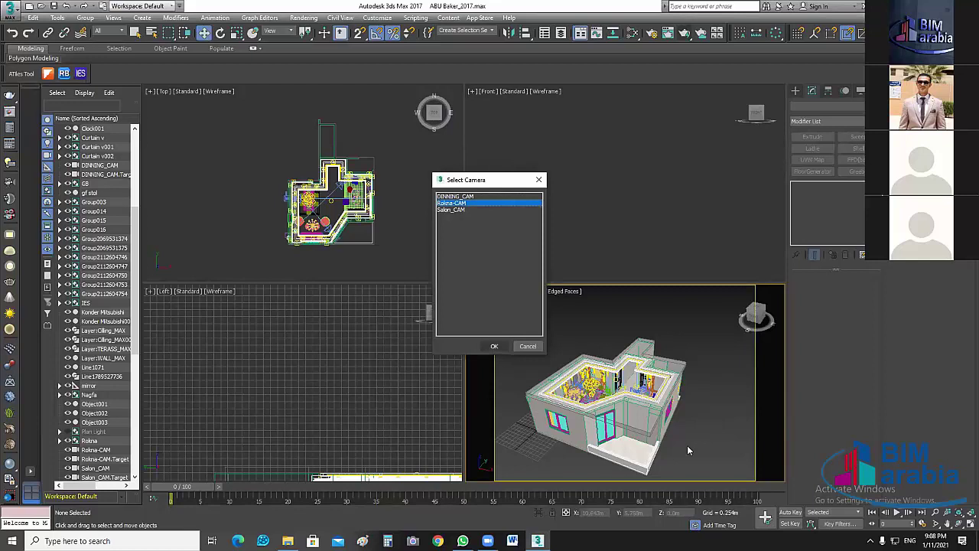
pyautogui.press('Return')
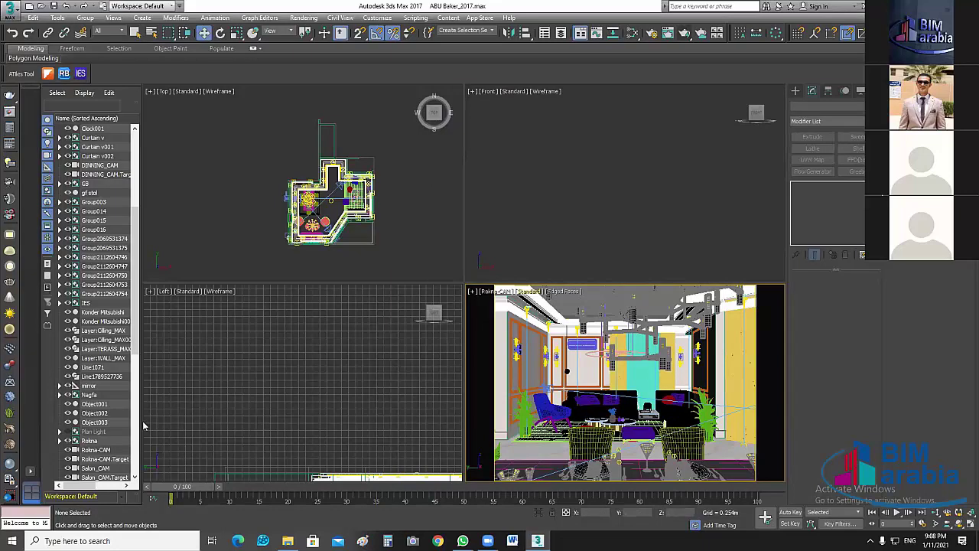
pyautogui.scroll(-9, 139, 476)
pyautogui.scroll(5, 138, 315)
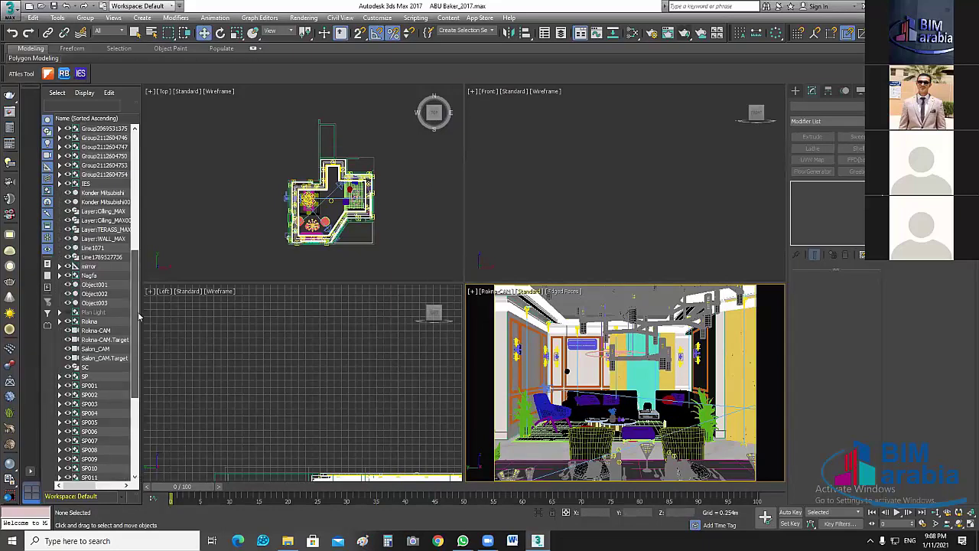
pyautogui.scroll(10, 139, 268)
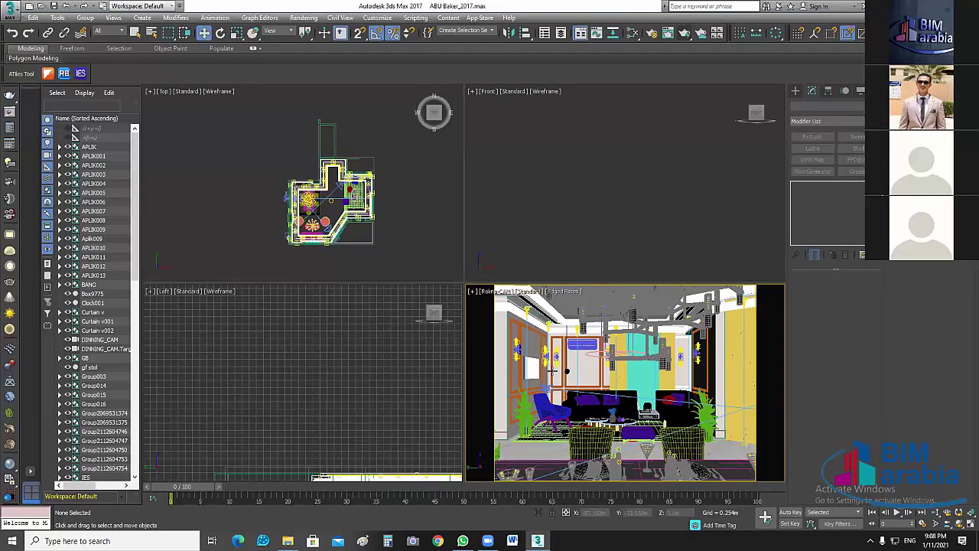
# Switch the view to the DINNING_CAM camera to show the dining room.
pyautogui.click(566, 371)
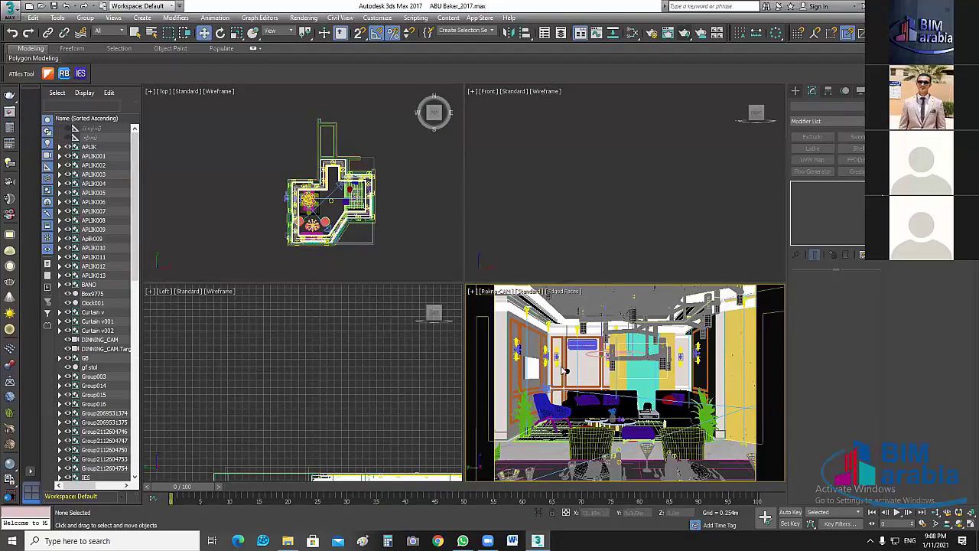
pyautogui.click(144, 174)
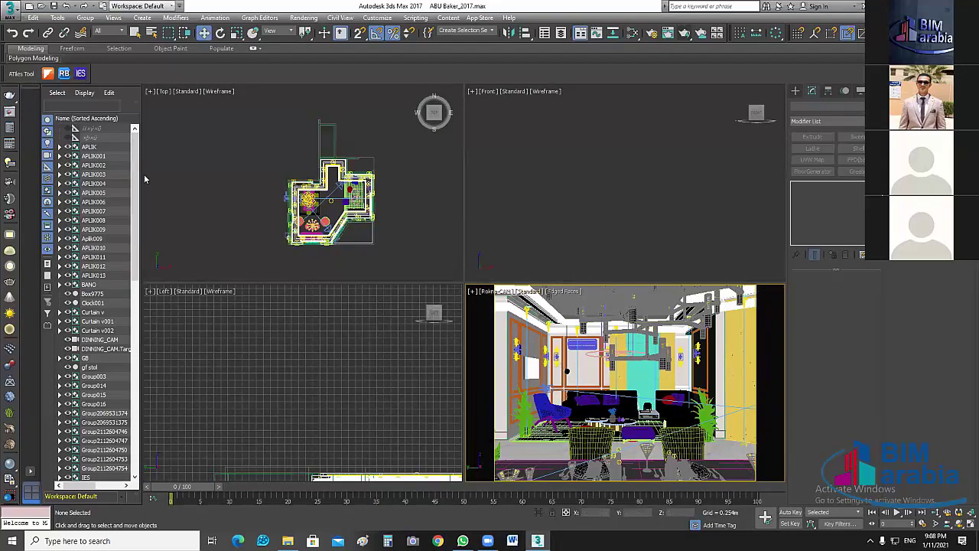
pyautogui.click(393, 241)
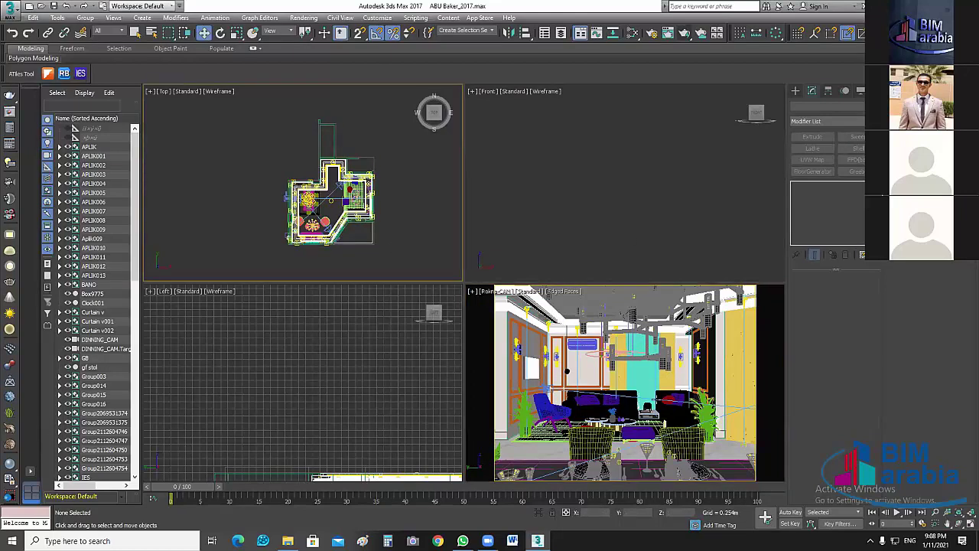
pyautogui.press('c')
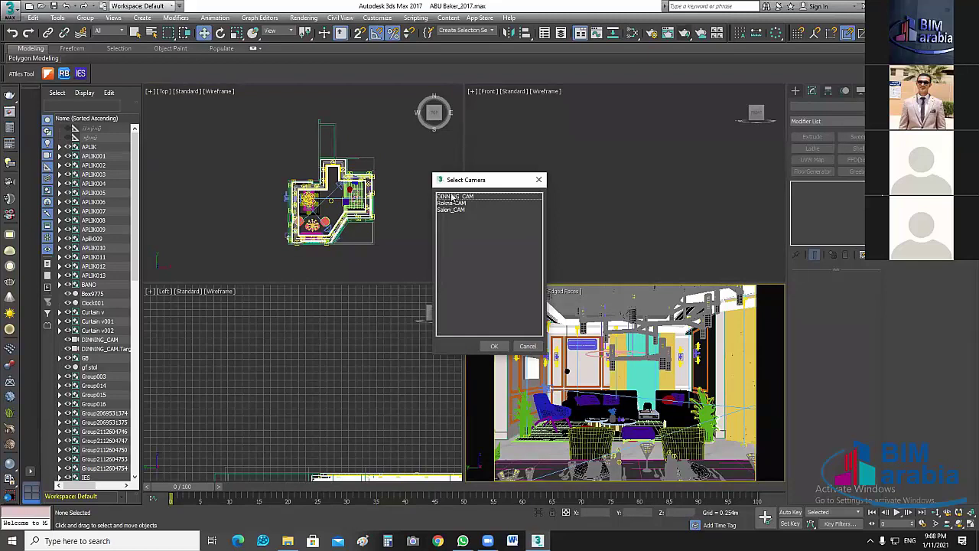
pyautogui.click(452, 197)
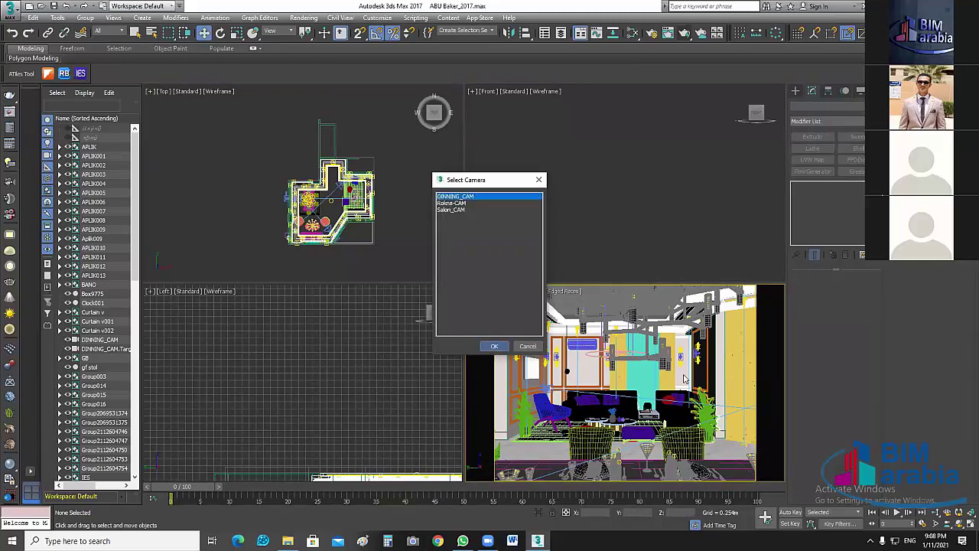
pyautogui.press('Return')
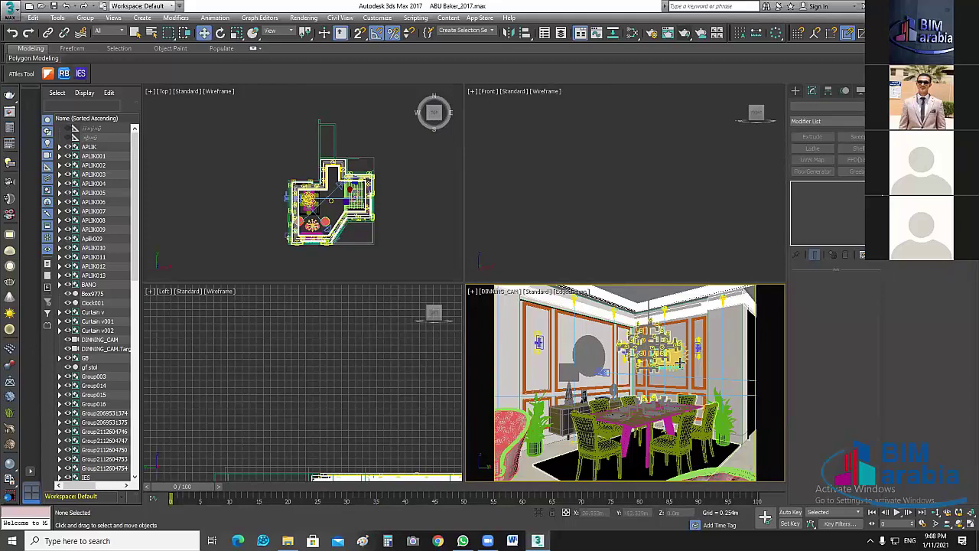
# Inspect the chandelier and mirror, and show the dining camera view as wireframe.
pyautogui.scroll(1, 319, 173)
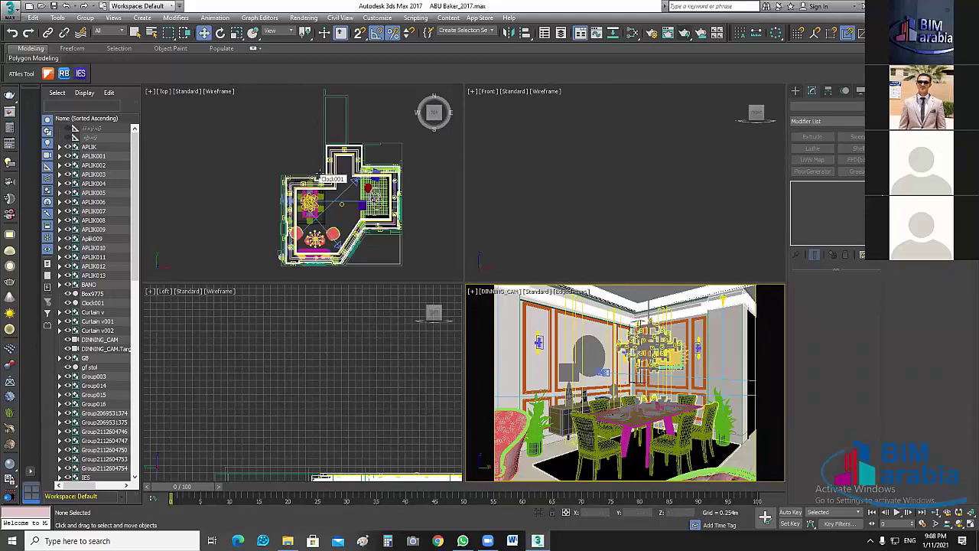
pyautogui.scroll(2, 273, 174)
pyautogui.scroll(2, 381, 172)
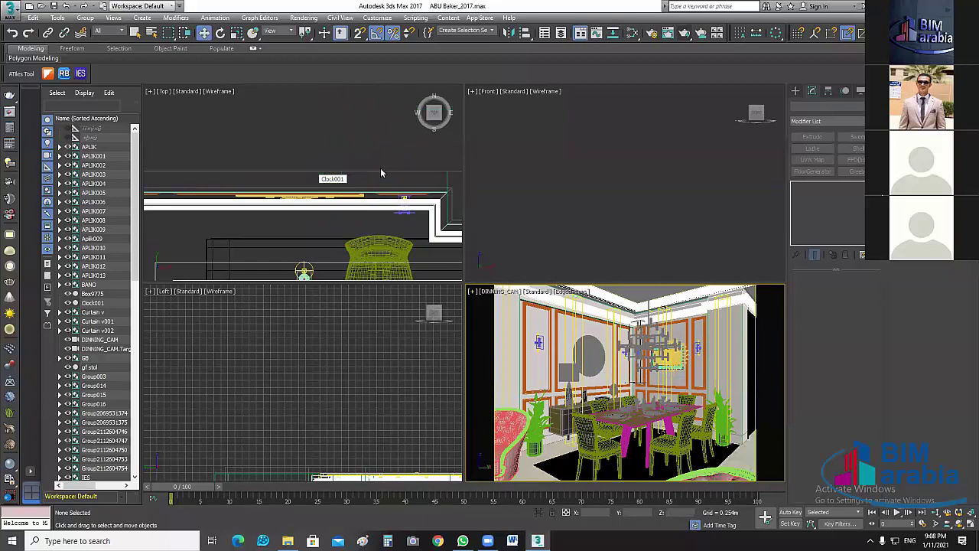
pyautogui.scroll(2, 381, 173)
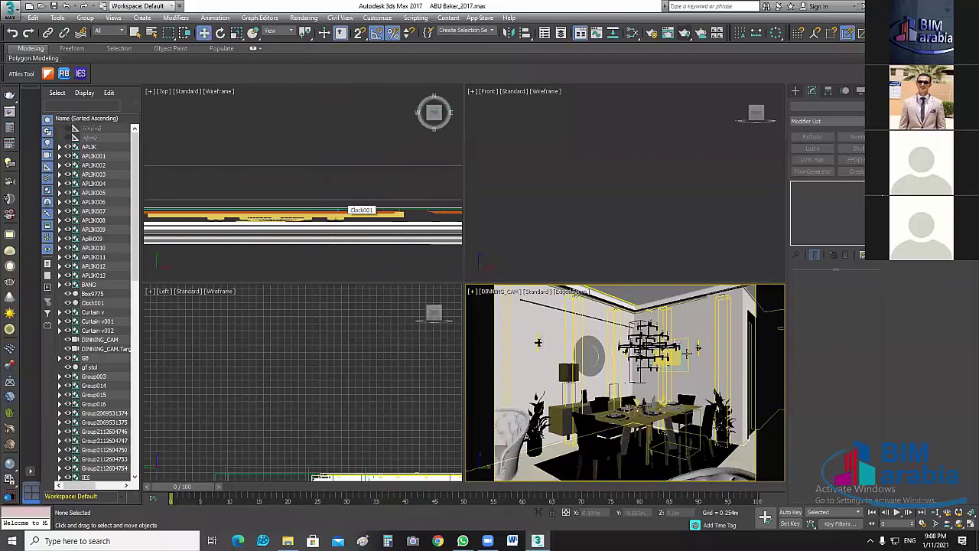
pyautogui.click(677, 377)
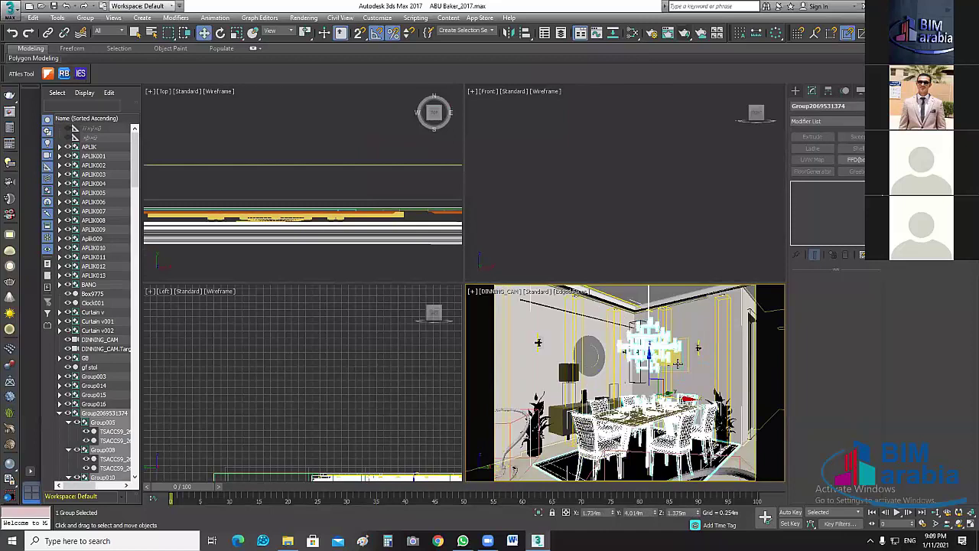
pyautogui.moveTo(659, 369); pyautogui.dragTo(657, 368)
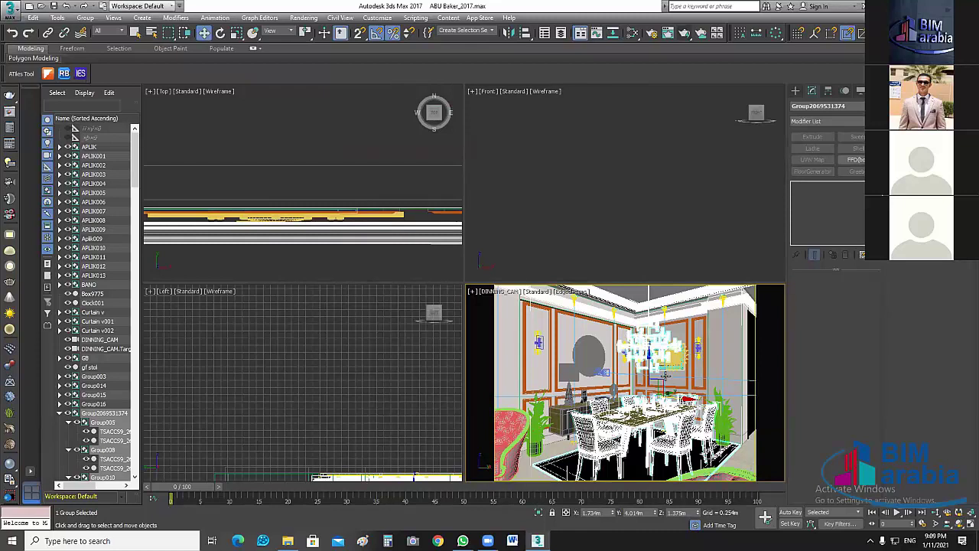
pyautogui.press('F3')
pyautogui.click(392, 167)
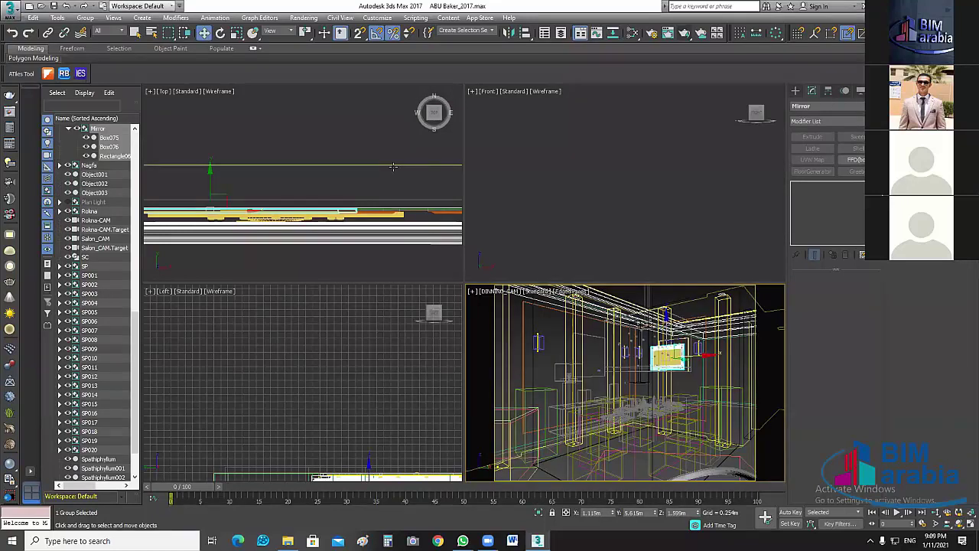
pyautogui.click(283, 142)
# Select the BANO wall frames and isolate them with Alt+Q.
pyautogui.scroll(3, 332, 164)
pyautogui.scroll(2, 335, 178)
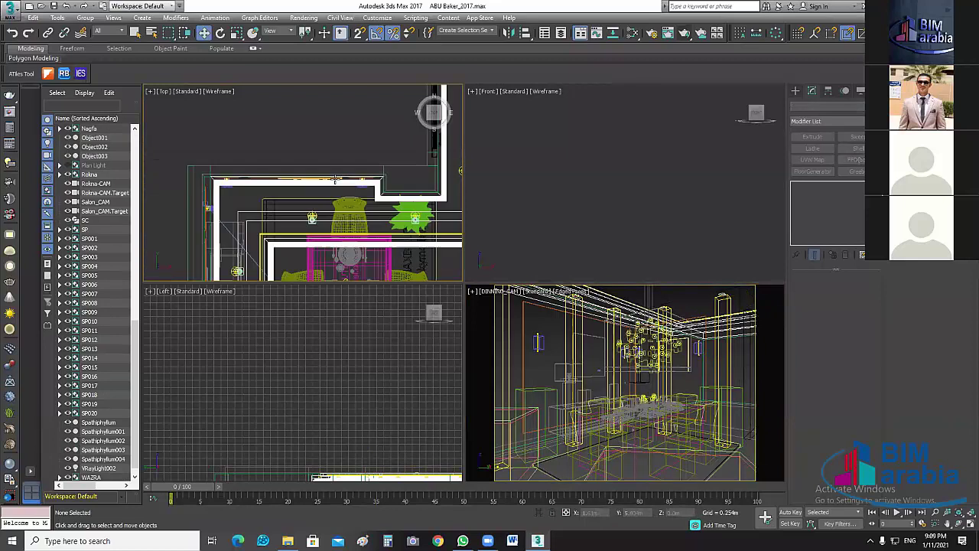
pyautogui.scroll(3, 317, 180)
pyautogui.scroll(2, 322, 175)
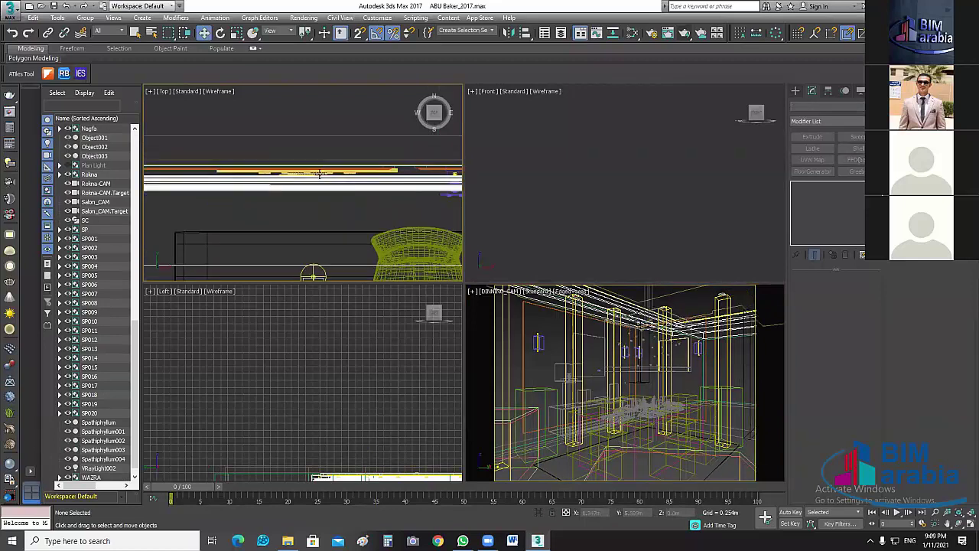
pyautogui.click(320, 174)
pyautogui.scroll(2, 318, 173)
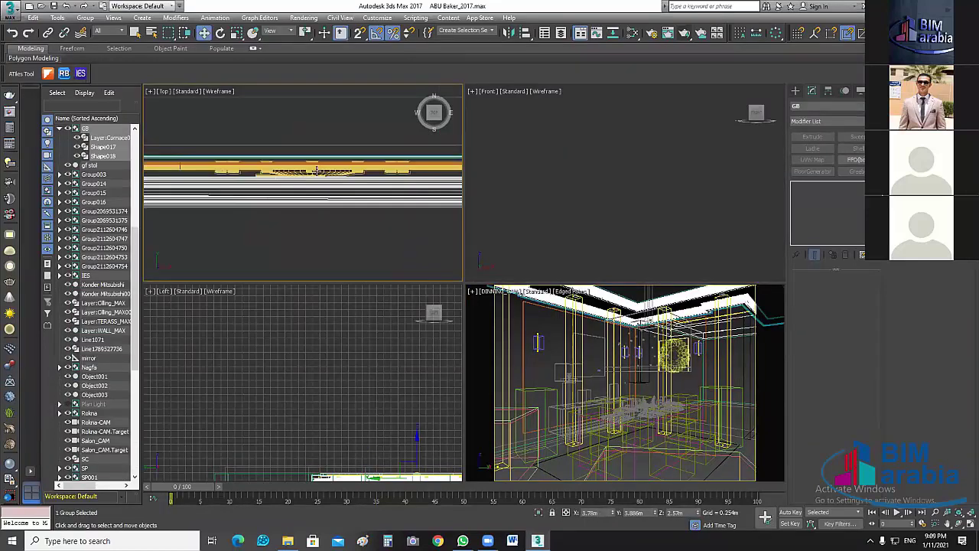
pyautogui.click(224, 192)
pyautogui.scroll(-2, 304, 232)
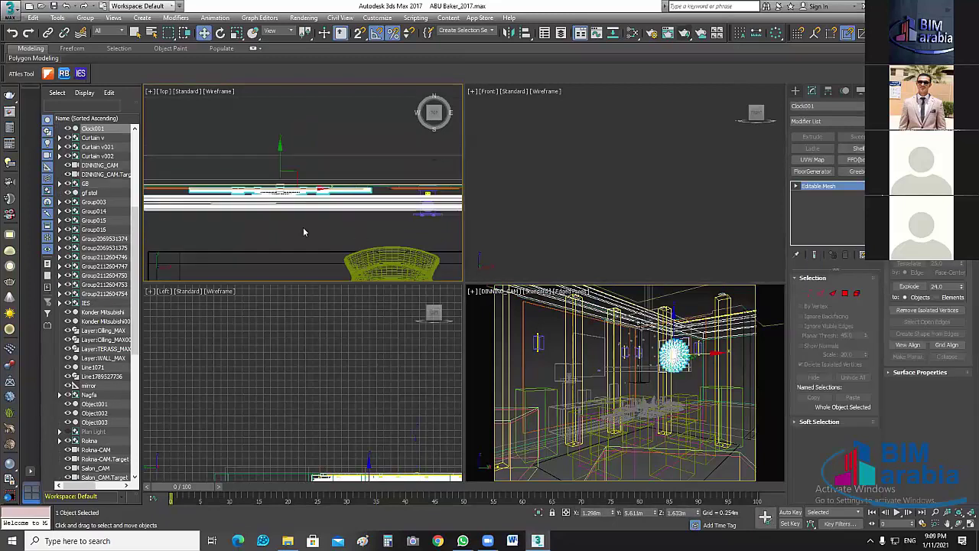
pyautogui.scroll(2, 303, 232)
pyautogui.scroll(2, 289, 203)
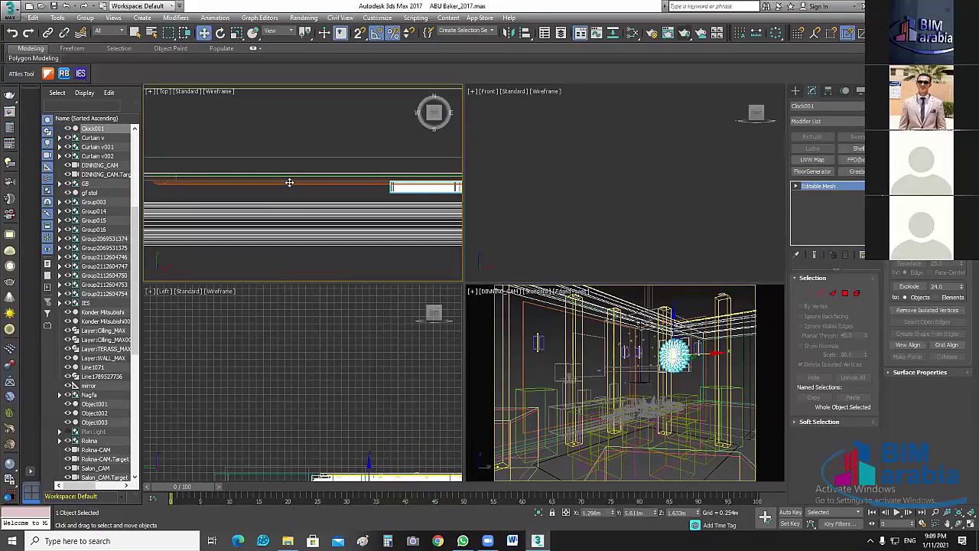
pyautogui.click(290, 182)
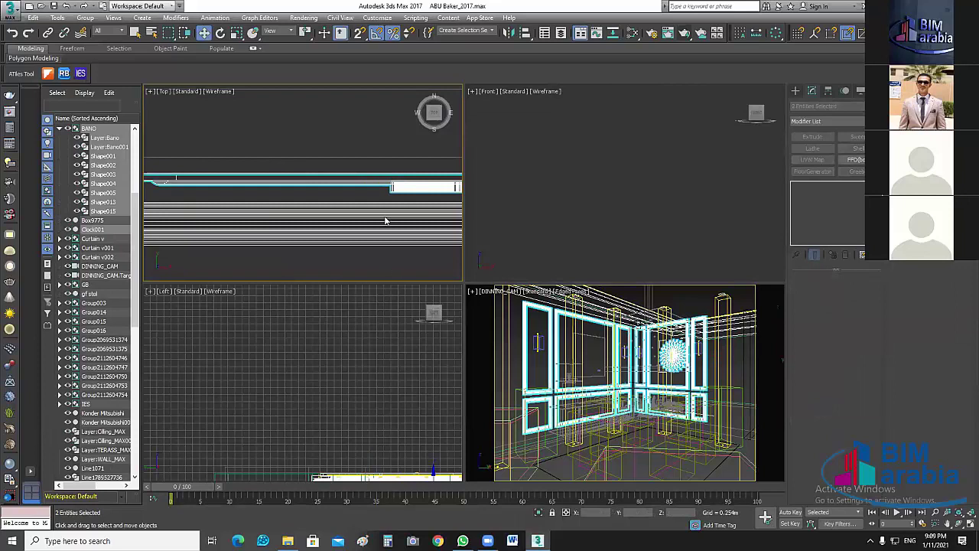
pyautogui.hotkey('alt', 'q')
# Nudge Clock001 slightly left along the wall in the enlarged top plan view.
pyautogui.click(242, 147)
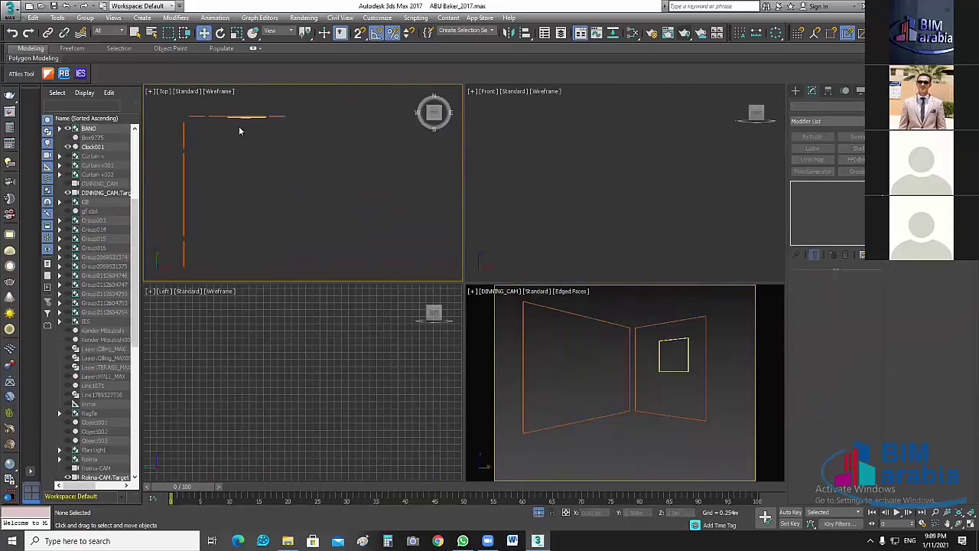
pyautogui.moveTo(238, 125); pyautogui.dragTo(316, 235, button='middle')
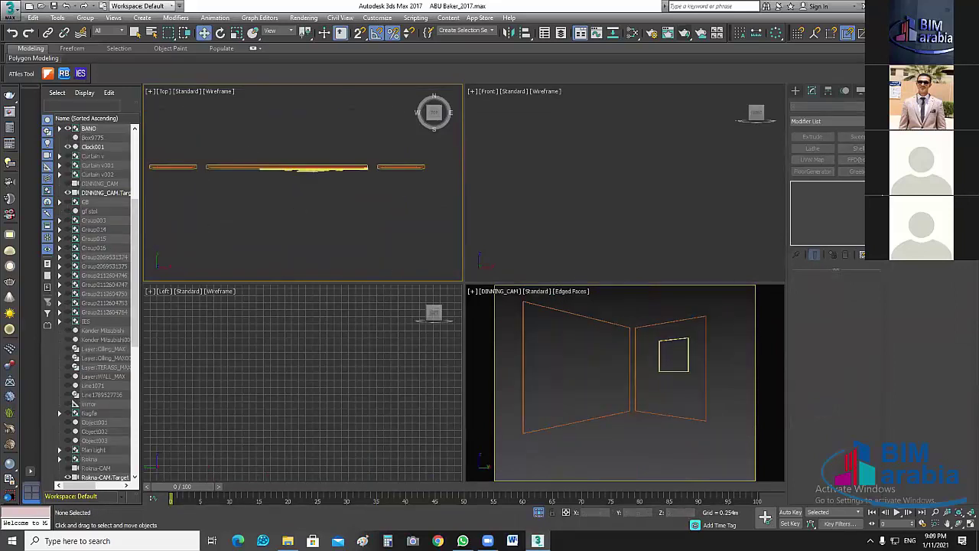
pyautogui.scroll(2, 319, 212)
pyautogui.scroll(2, 357, 199)
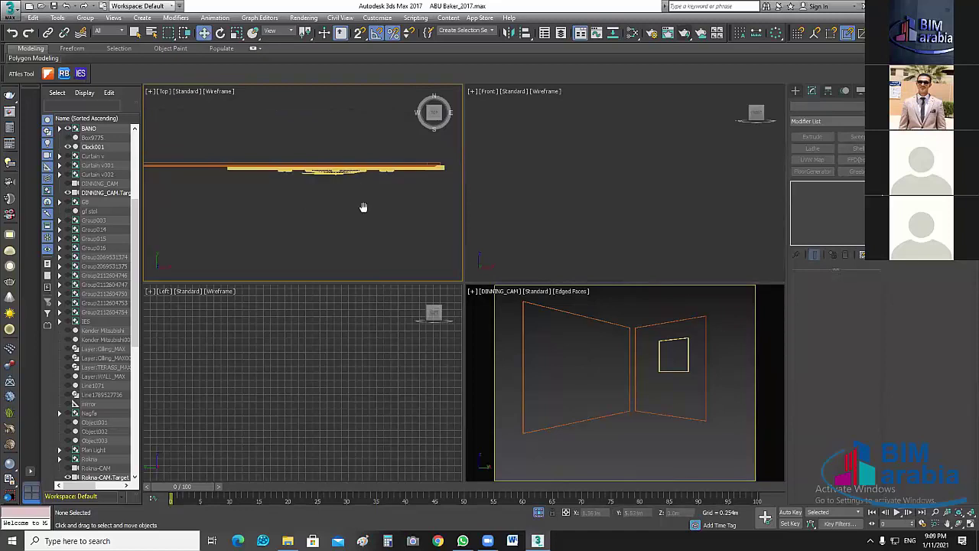
pyautogui.moveTo(363, 206); pyautogui.dragTo(374, 220, button='middle')
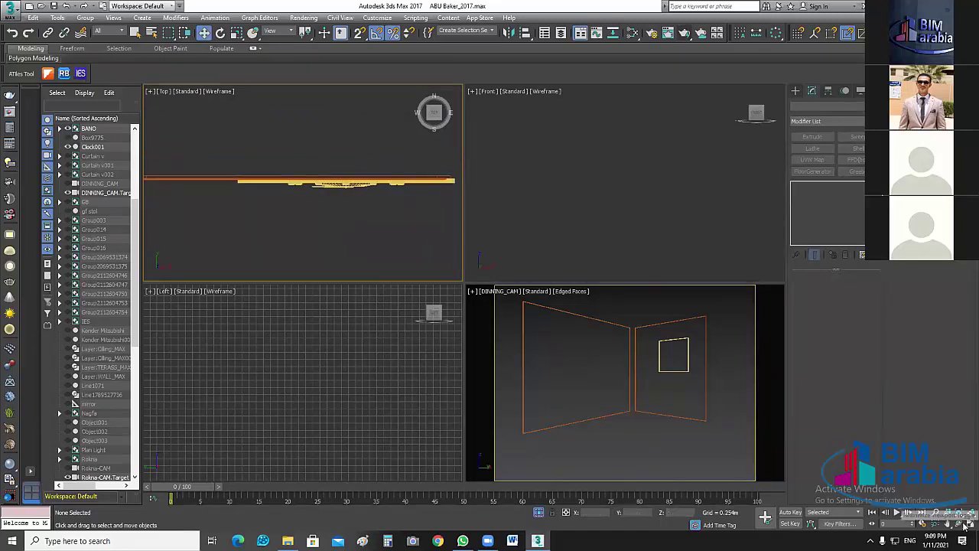
pyautogui.hotkey('alt', 'w')
pyautogui.click(588, 341)
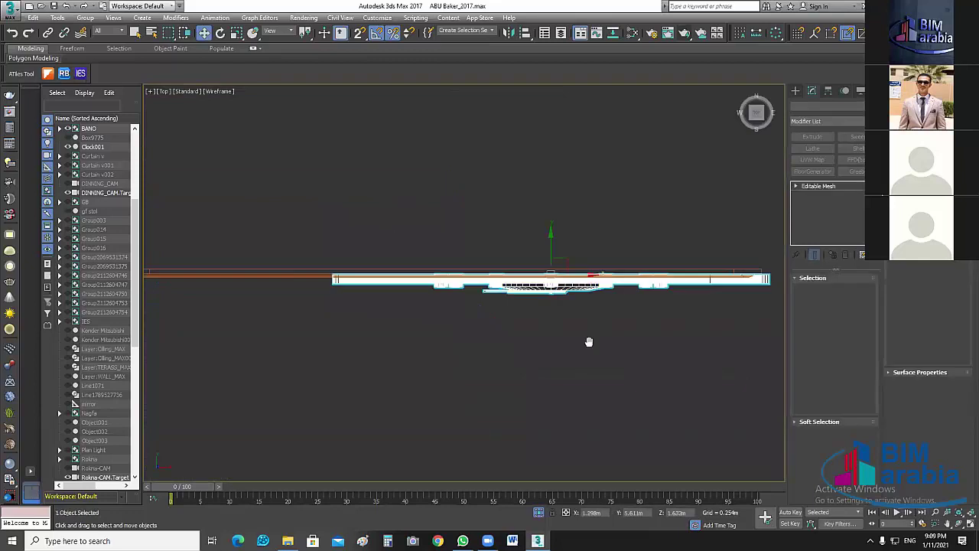
pyautogui.scroll(-2, 604, 327)
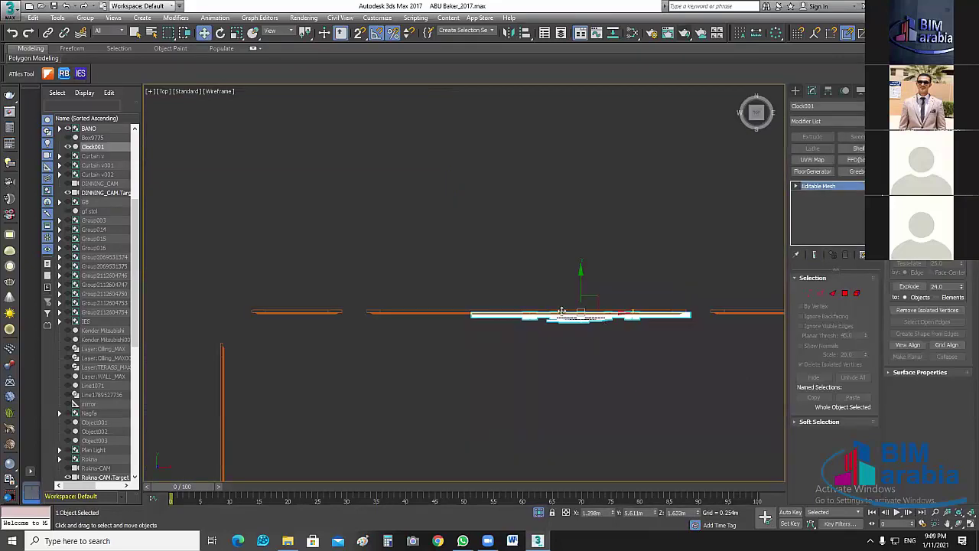
pyautogui.moveTo(562, 312); pyautogui.dragTo(508, 311)
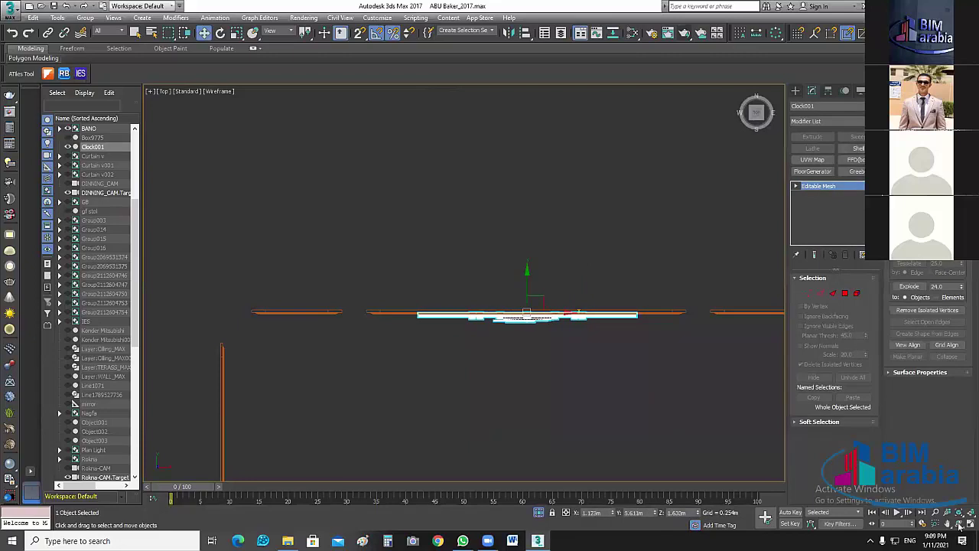
pyautogui.click(676, 410)
pyautogui.hotkey('alt', 'w')
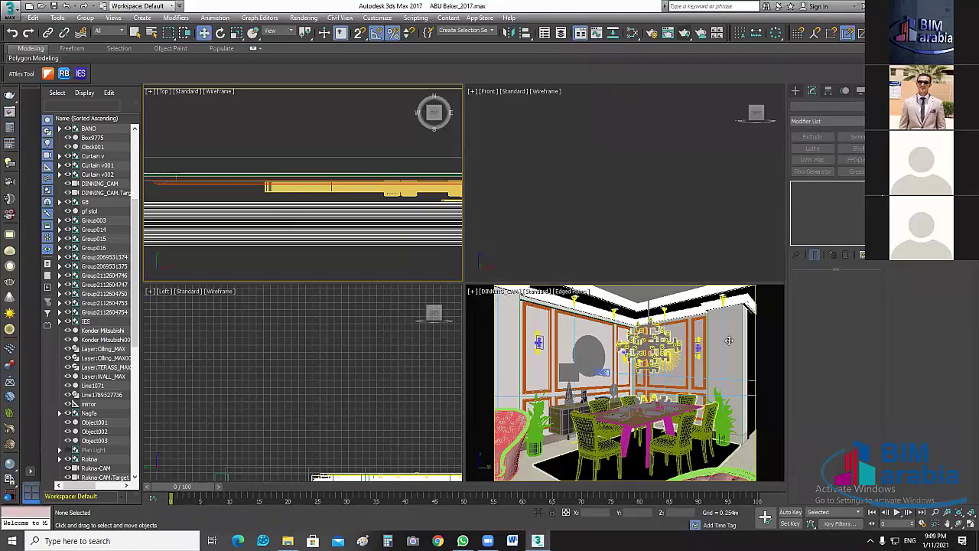
# Isolate the wall object and switch to the Goldconfort sofa model folder.
pyautogui.click(751, 315)
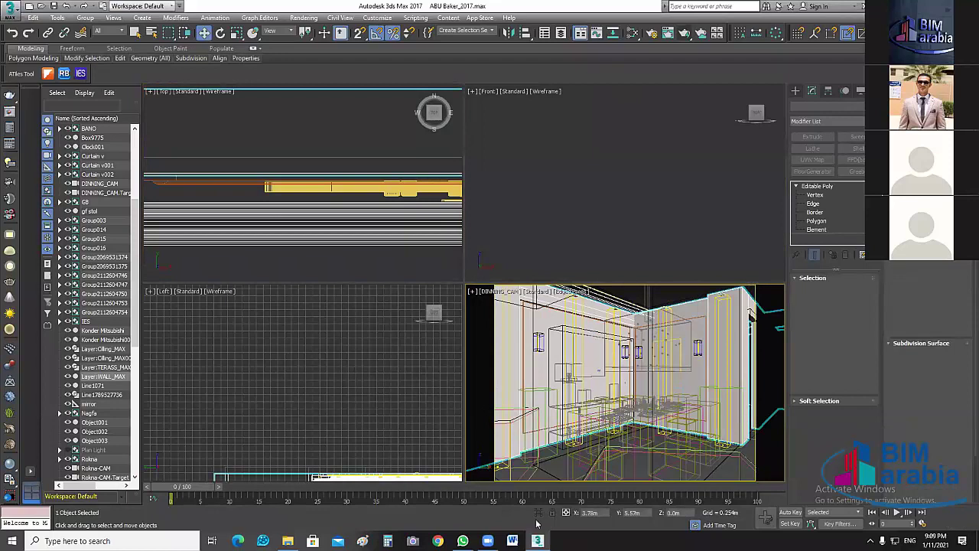
pyautogui.click(539, 512)
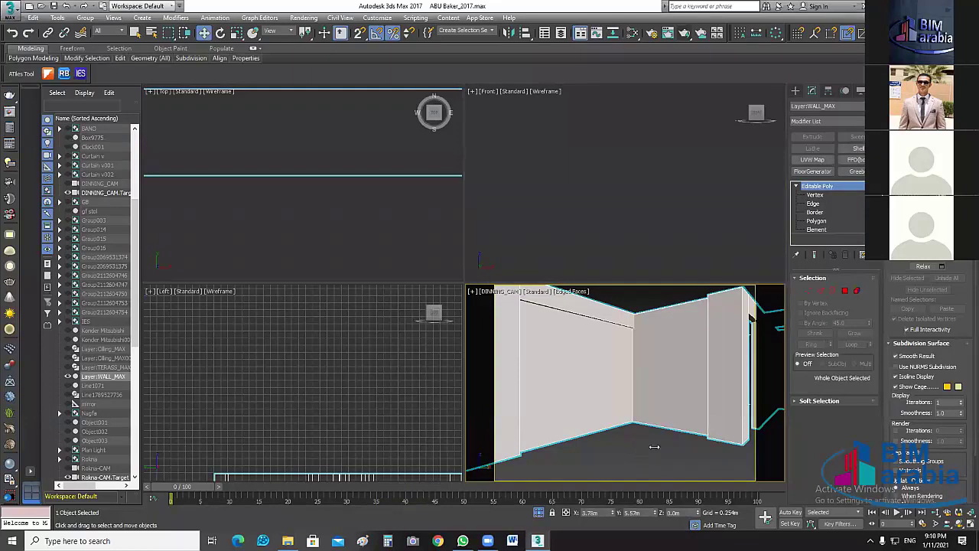
pyautogui.hotkey('alt', 'Tab')
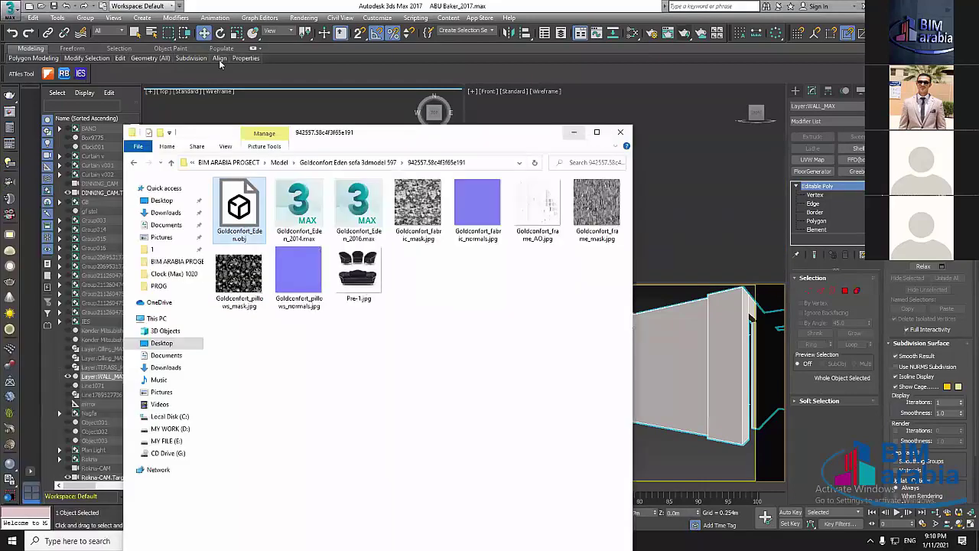
# Maximize File Explorer and browse the Model folder under BIM ARABIA PROGECT.
pyautogui.moveTo(282, 173); pyautogui.dragTo(298, 4)
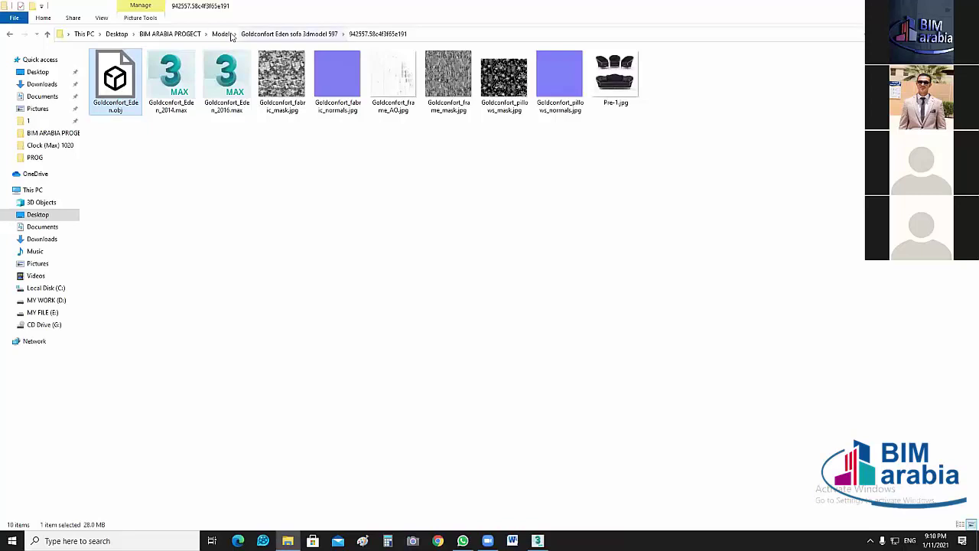
pyautogui.click(173, 36)
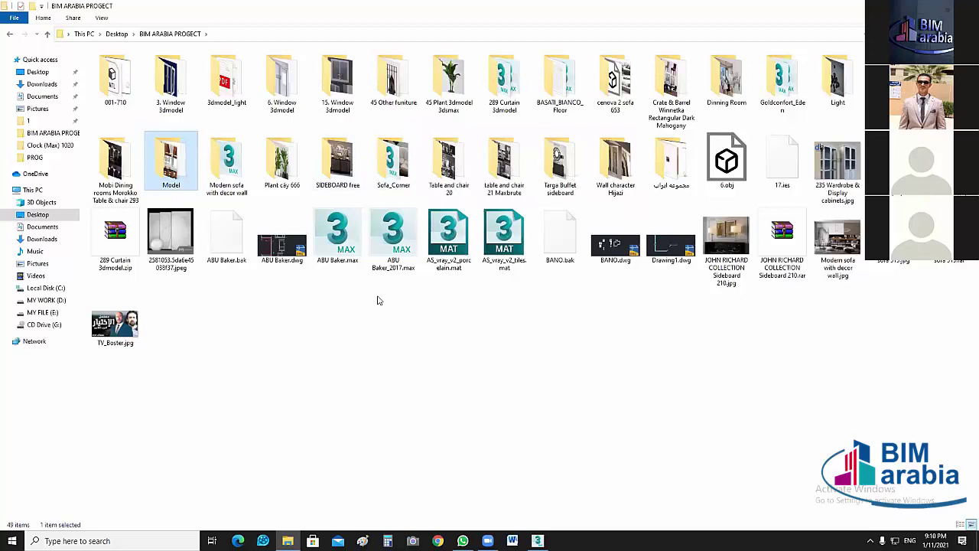
pyautogui.click(848, 195)
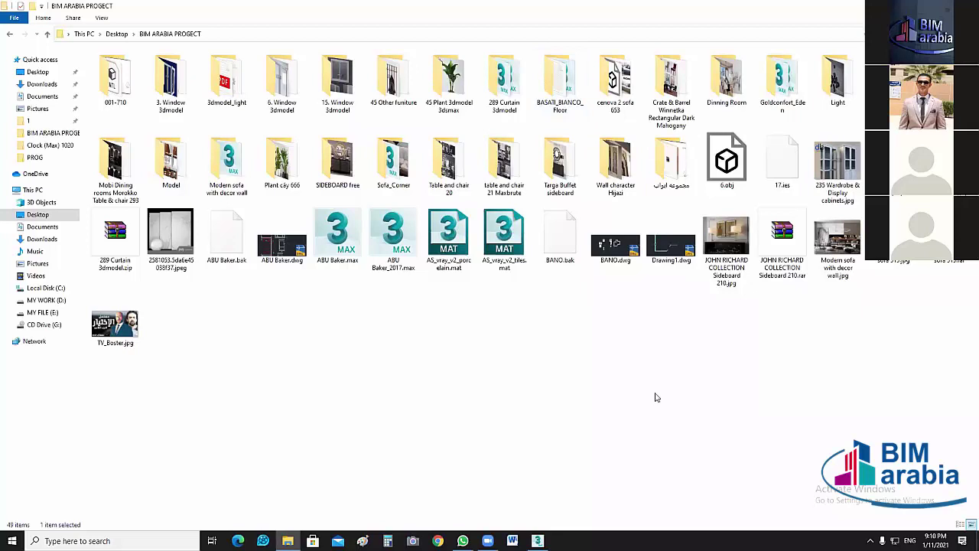
pyautogui.click(176, 165)
pyautogui.press('Return')
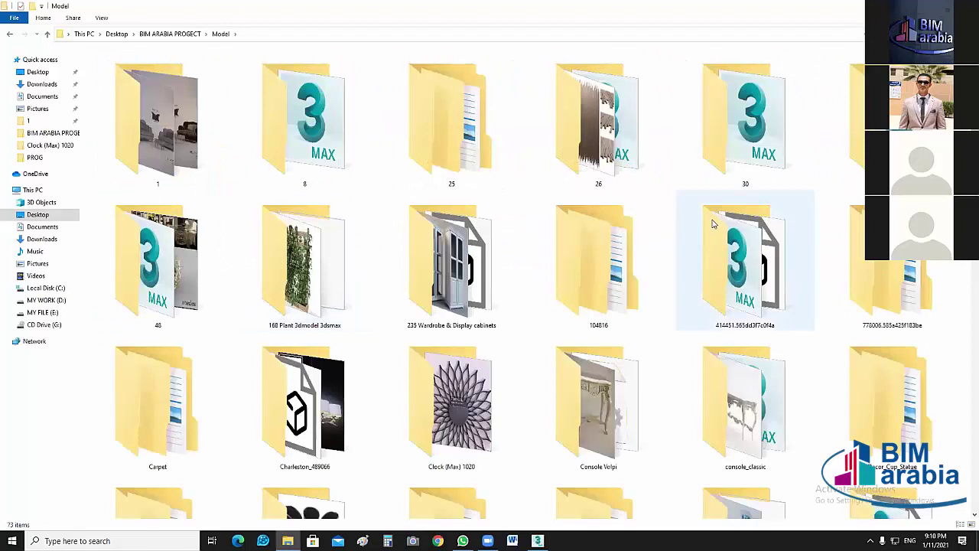
pyautogui.scroll(-3, 745, 256)
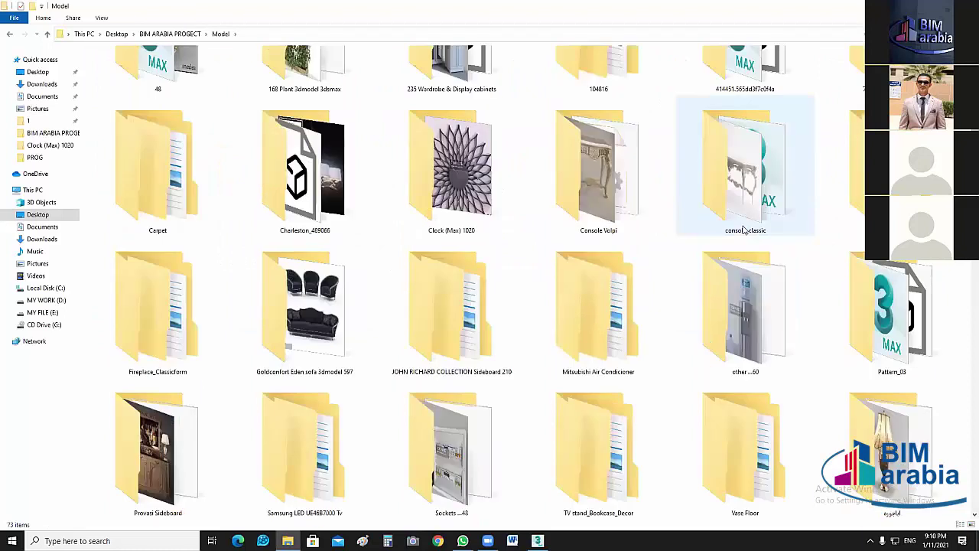
pyautogui.scroll(-4, 747, 251)
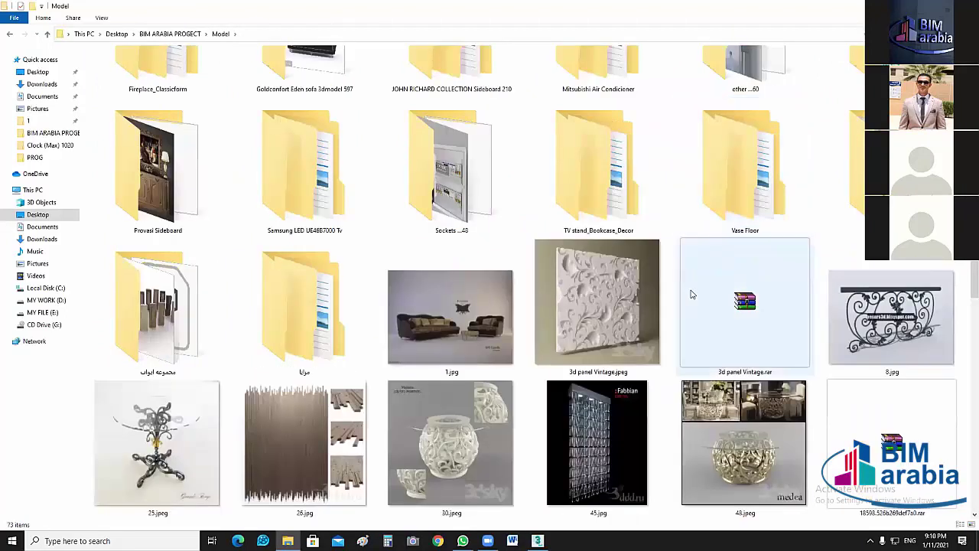
pyautogui.scroll(-5, 697, 261)
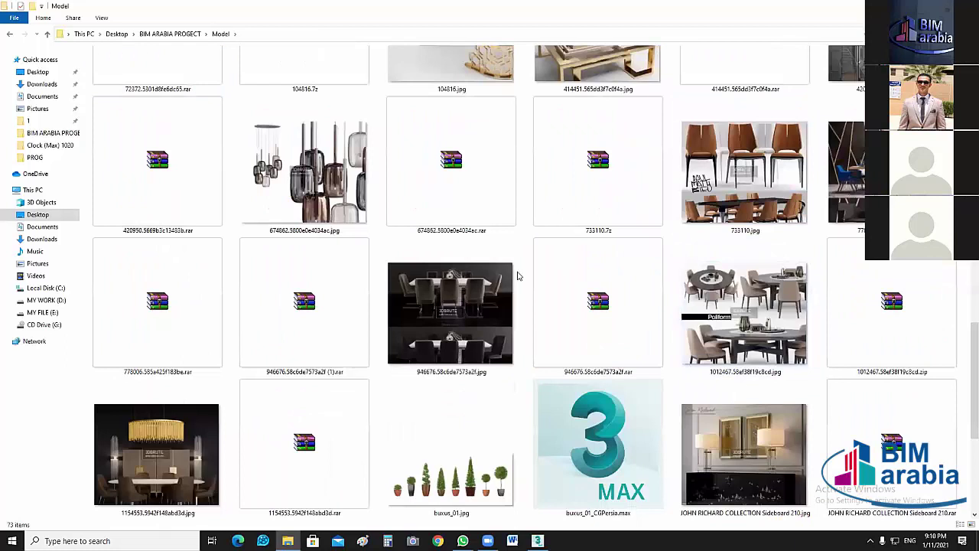
pyautogui.press('BackSpace')
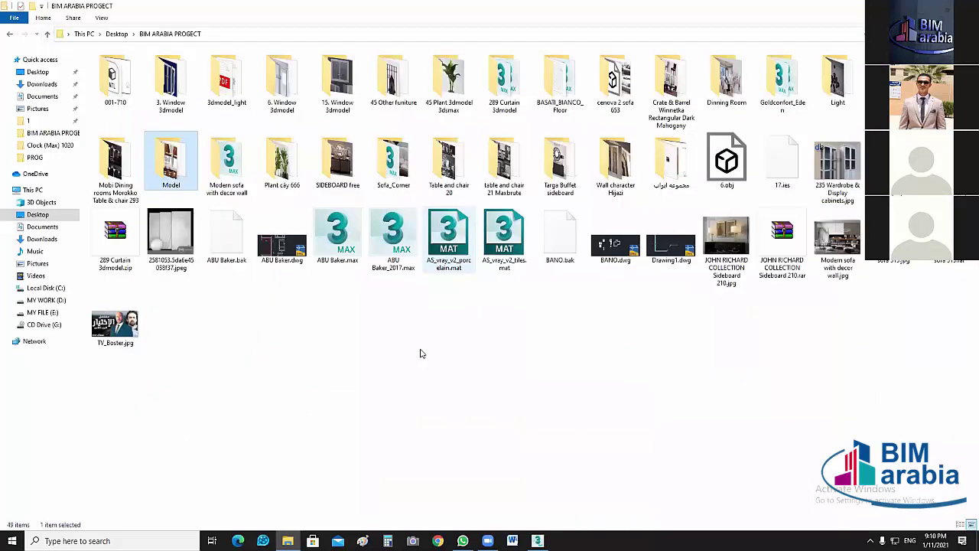
pyautogui.click(367, 203)
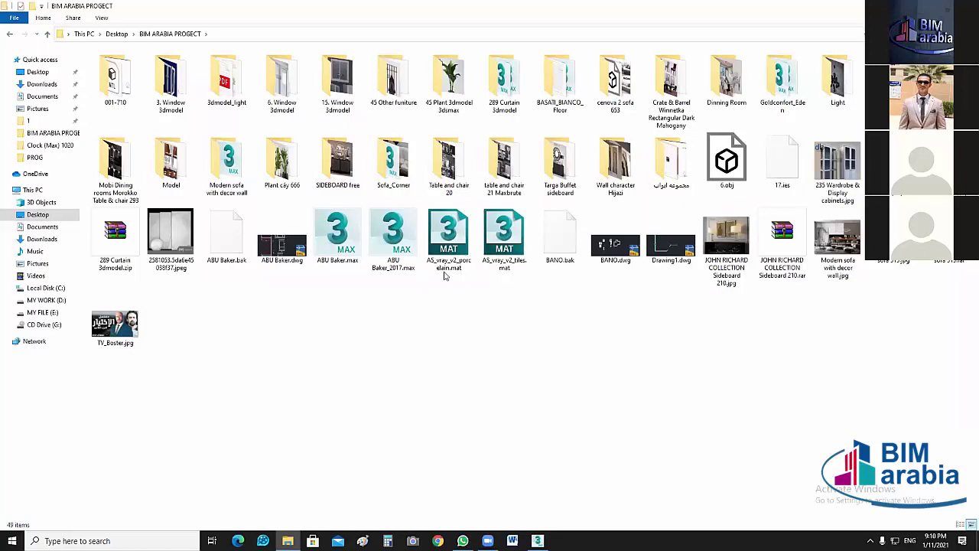
pyautogui.hotkey('alt', 'Left')
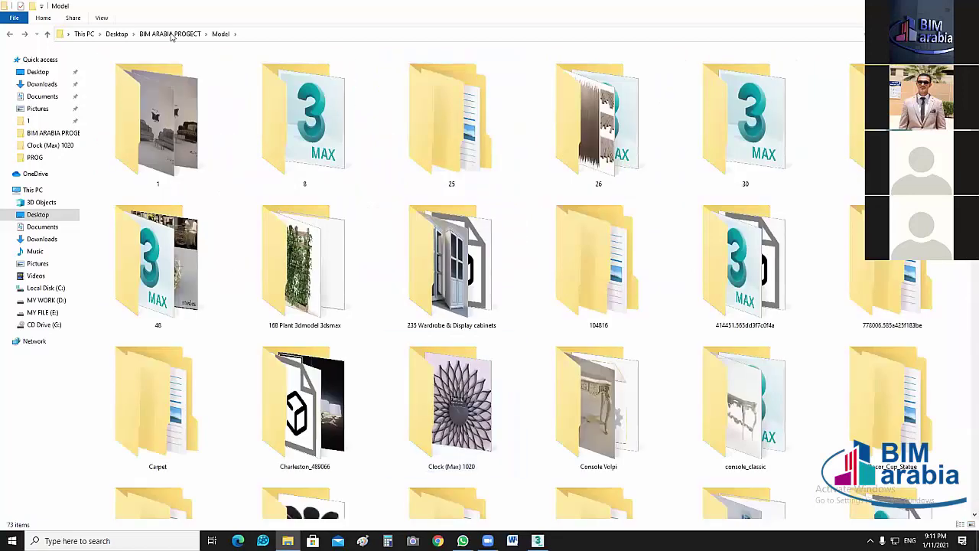
# Open the BASATI_BIANCO_Floor folder and show its contents as large icons.
pyautogui.hotkey('alt', 'v')
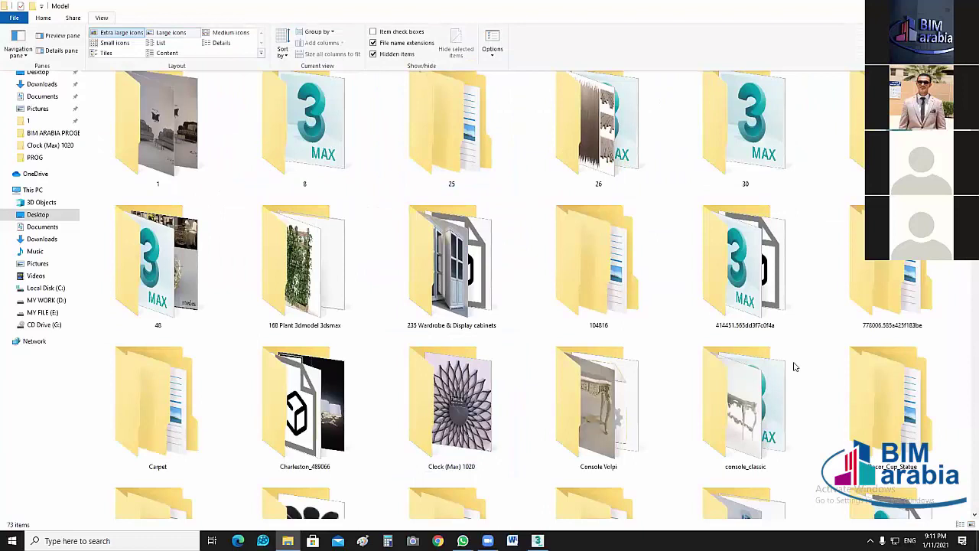
pyautogui.keyDown('ctrl'); pyautogui.scroll(-5, 794, 367); pyautogui.keyUp('ctrl')
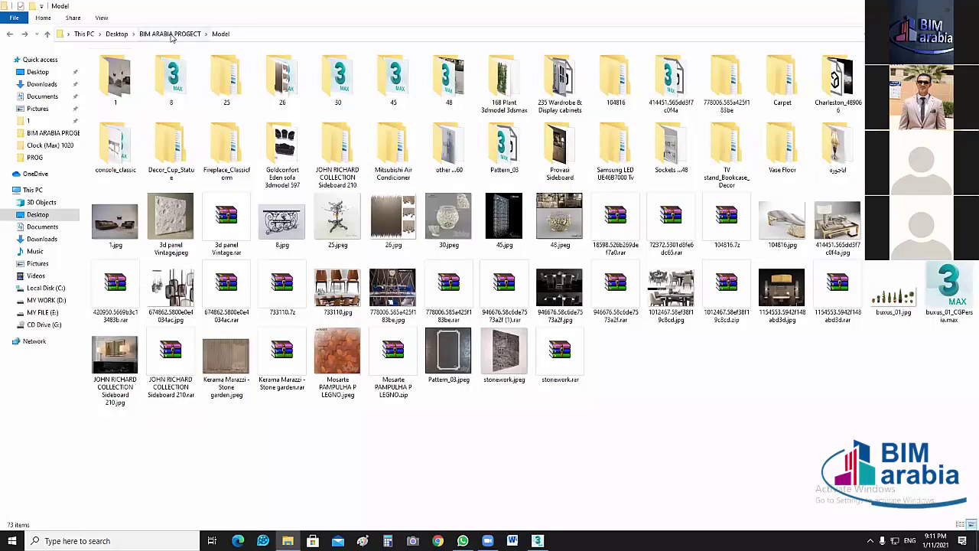
pyautogui.click(171, 35)
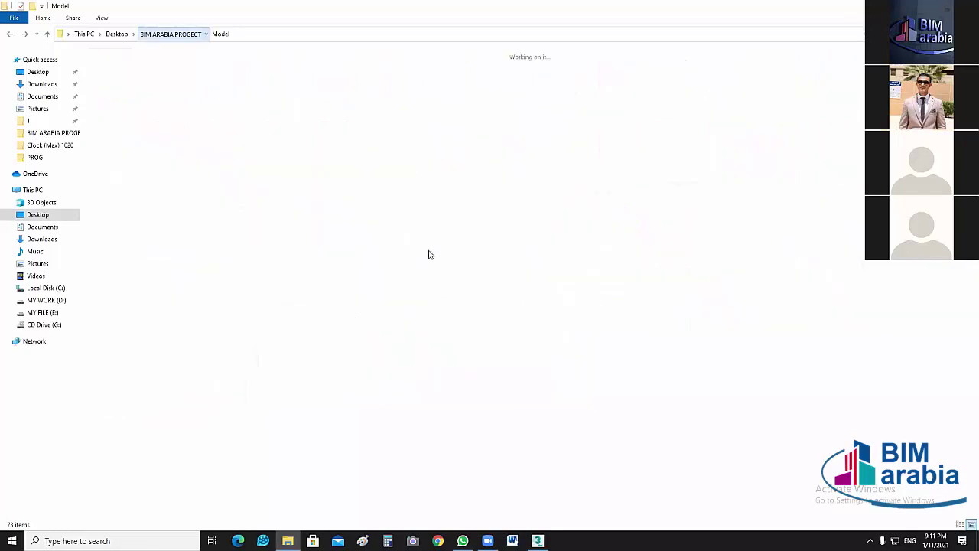
pyautogui.click(101, 18)
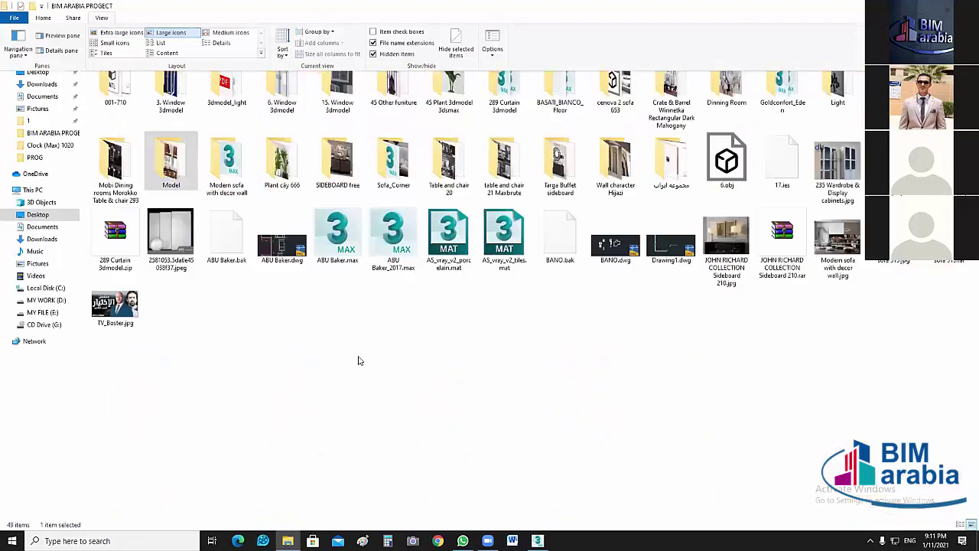
pyautogui.click(398, 444)
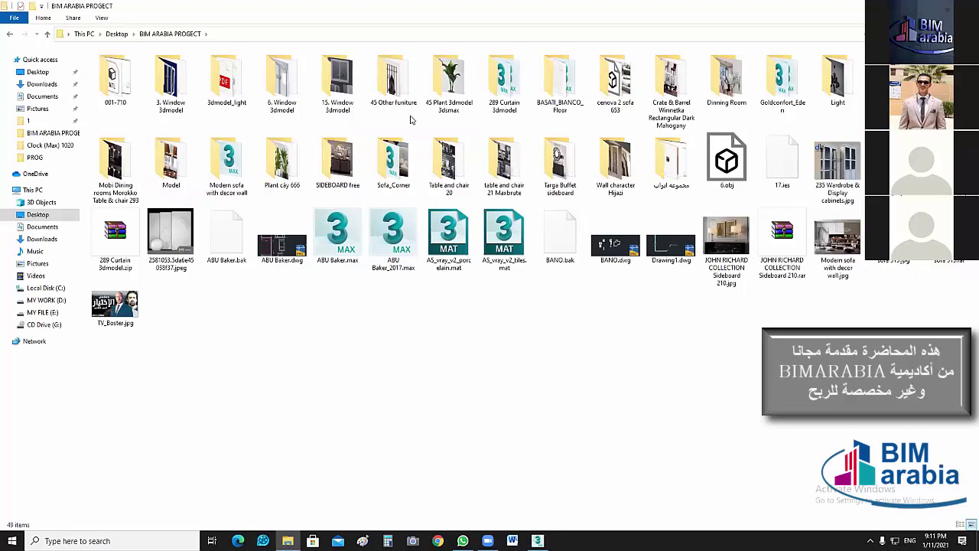
pyautogui.click(569, 111)
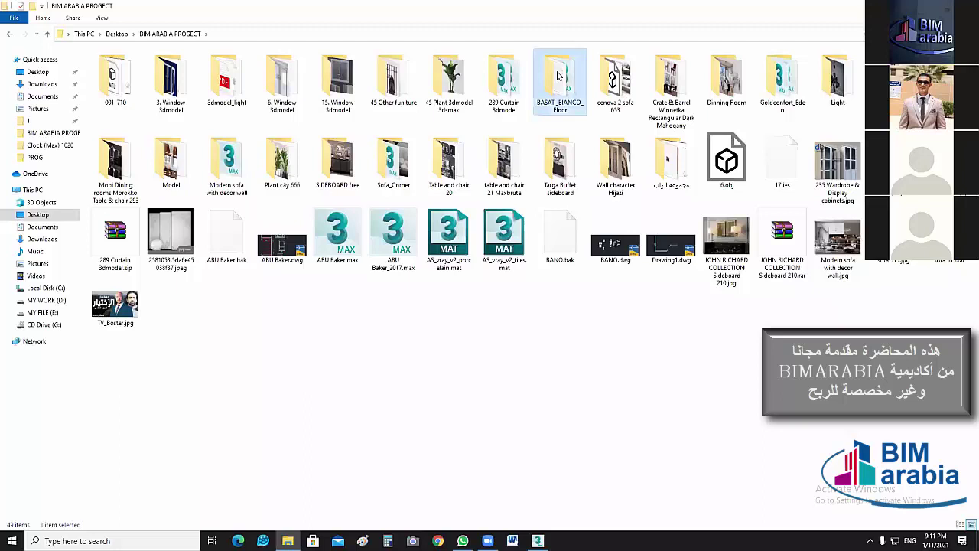
pyautogui.doubleClick(569, 111)
pyautogui.click(101, 18)
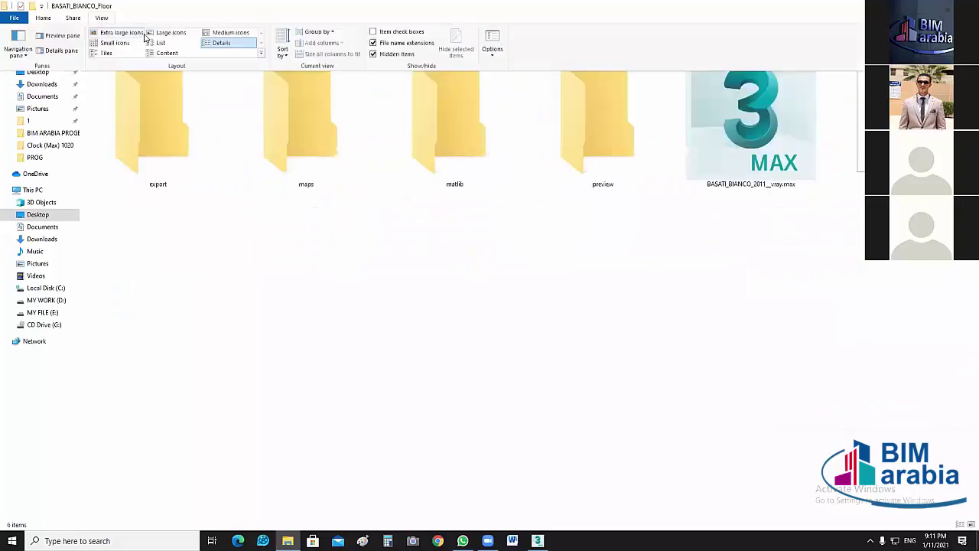
pyautogui.click(160, 36)
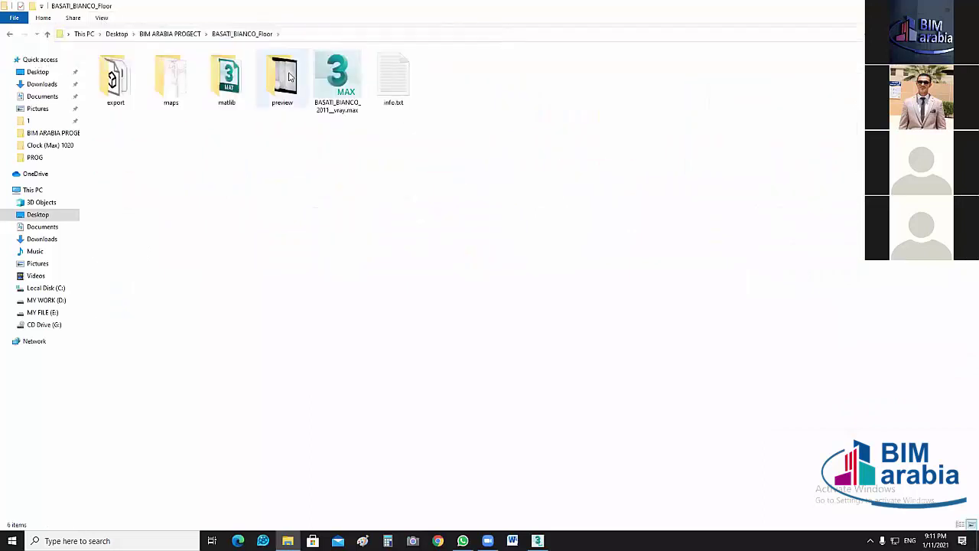
# Check the preview, matlib and export subfolders of BASATI_BIANCO_Floor.
pyautogui.doubleClick(283, 84)
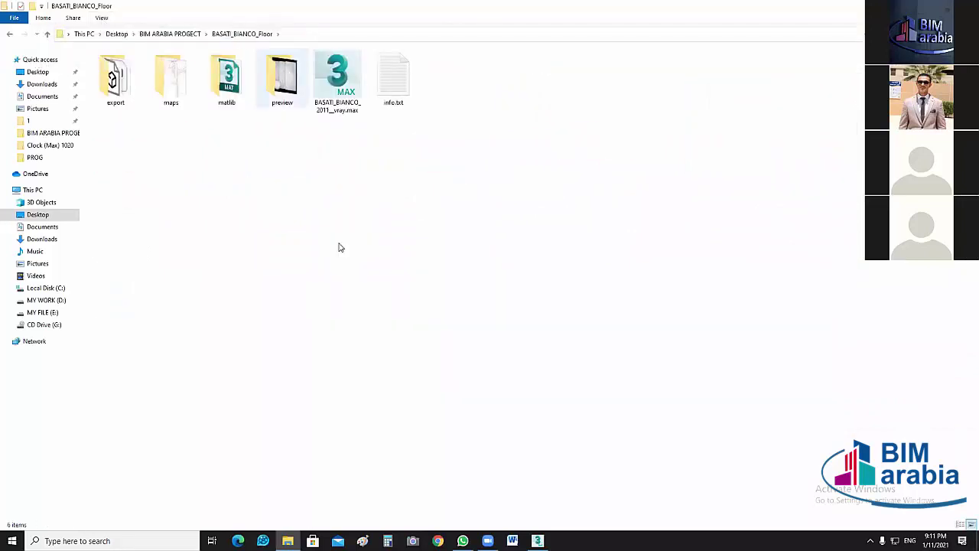
pyautogui.click(47, 36)
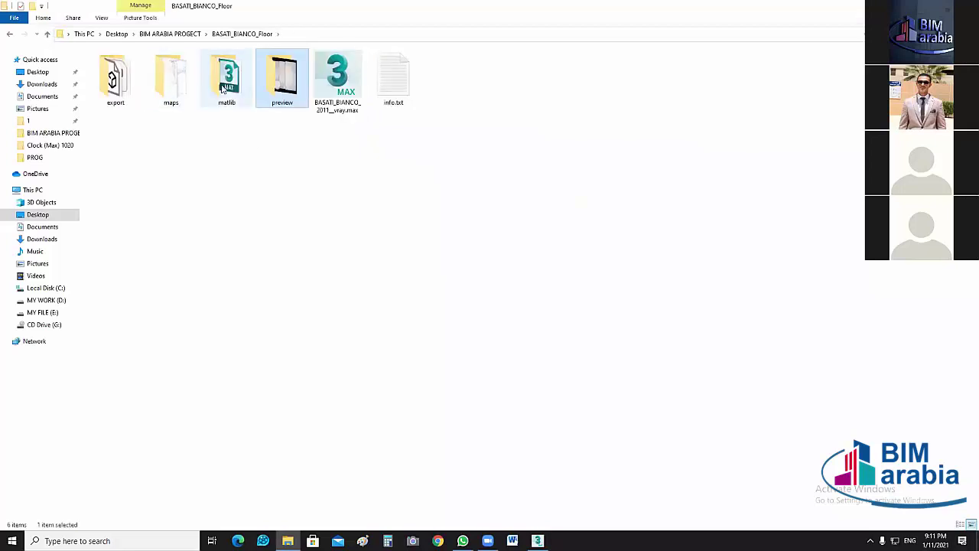
pyautogui.click(225, 88)
pyautogui.press('Return')
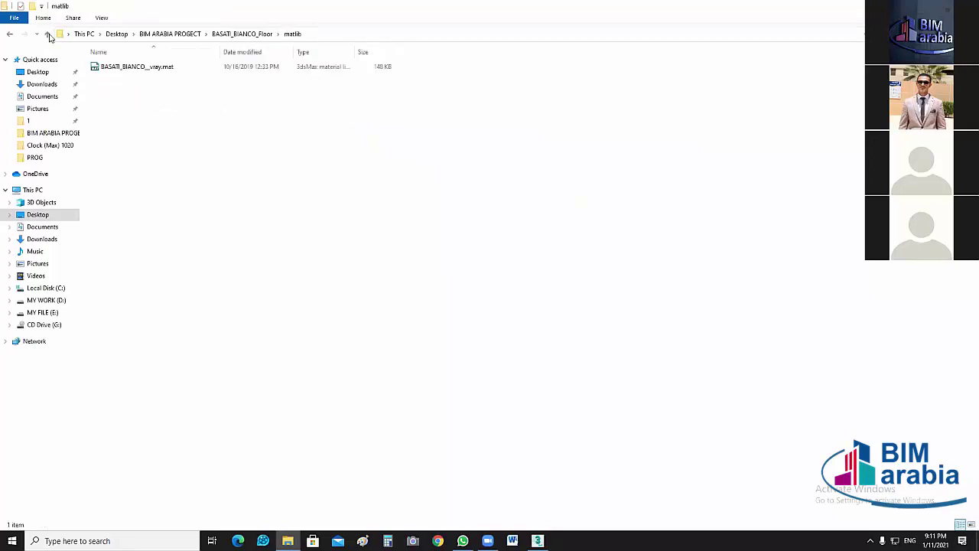
pyautogui.click(49, 36)
pyautogui.click(125, 87)
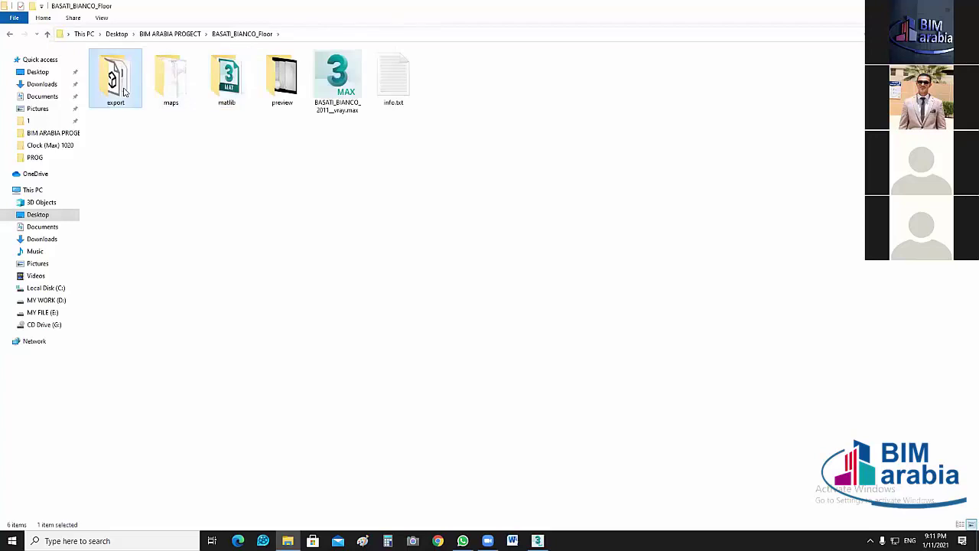
pyautogui.press('Return')
pyautogui.click(47, 35)
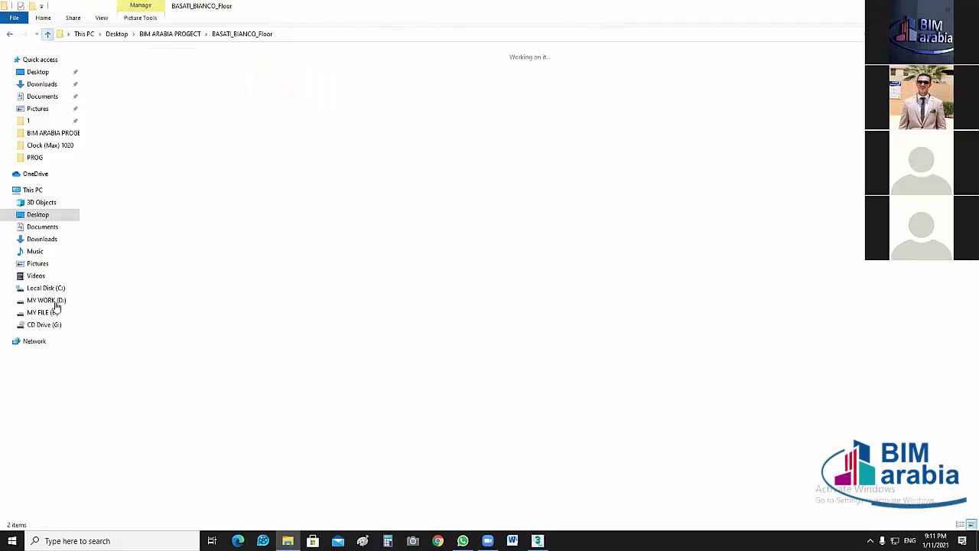
# Navigate from MY WORK (D:) through My Cources, MAX and MODEL to 0_CLASSIC.
pyautogui.click(46, 300)
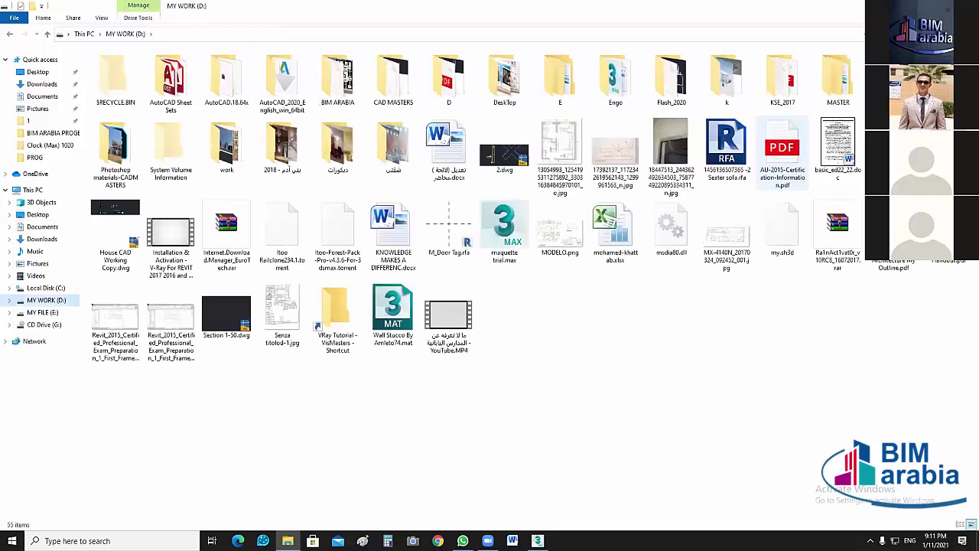
pyautogui.doubleClick(426, 134)
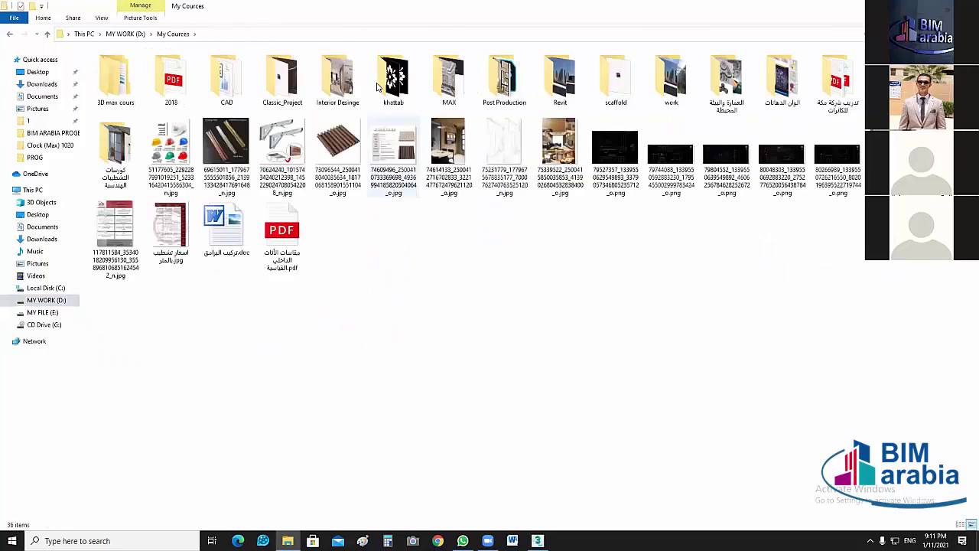
pyautogui.doubleClick(465, 100)
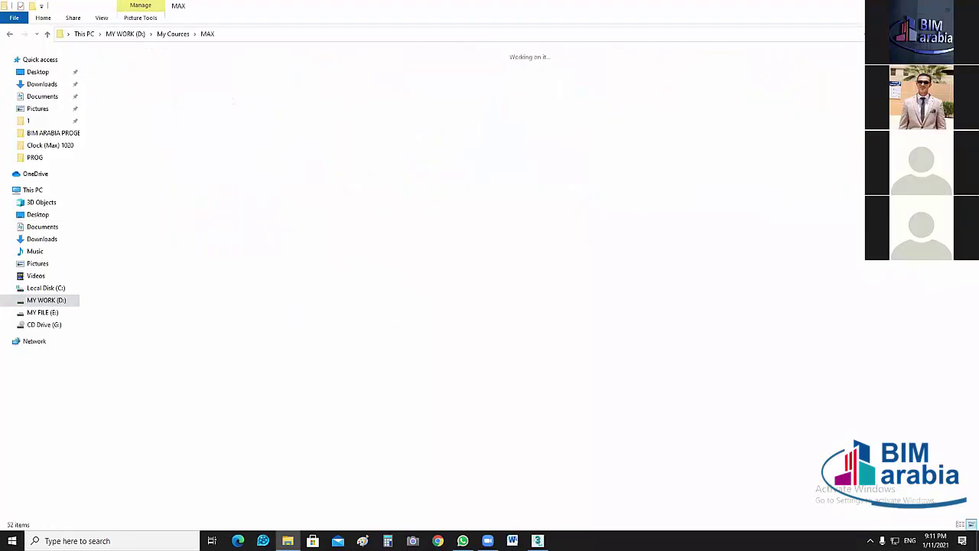
pyautogui.doubleClick(630, 334)
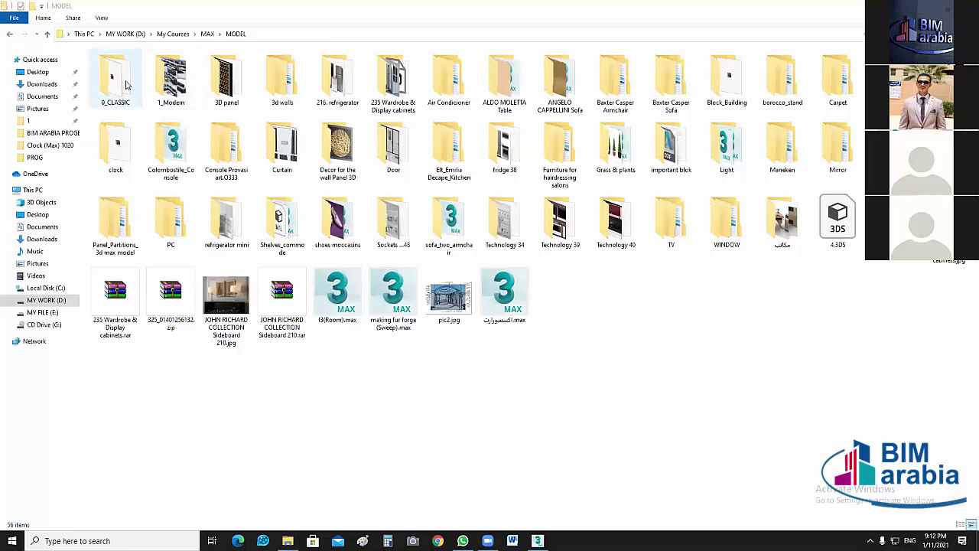
pyautogui.click(558, 86)
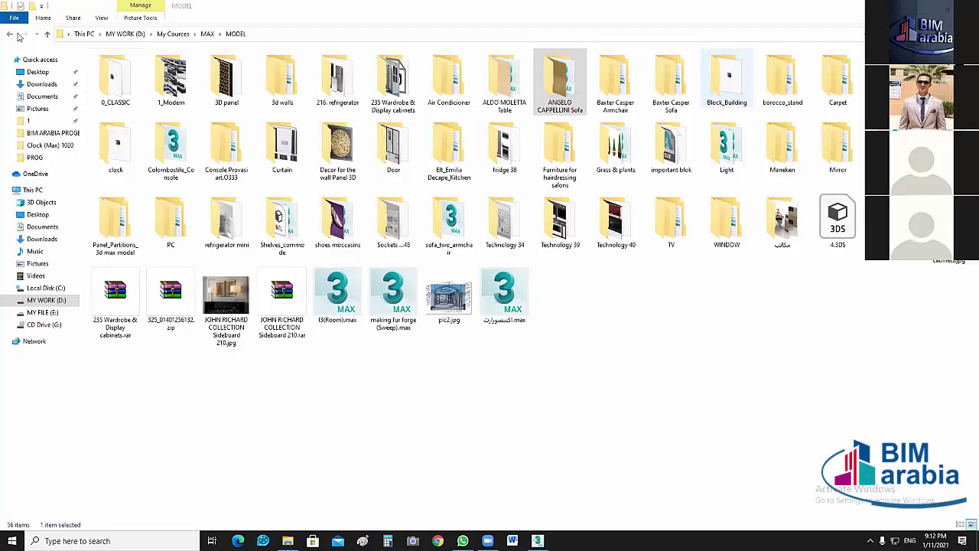
pyautogui.click(9, 35)
pyautogui.click(10, 35)
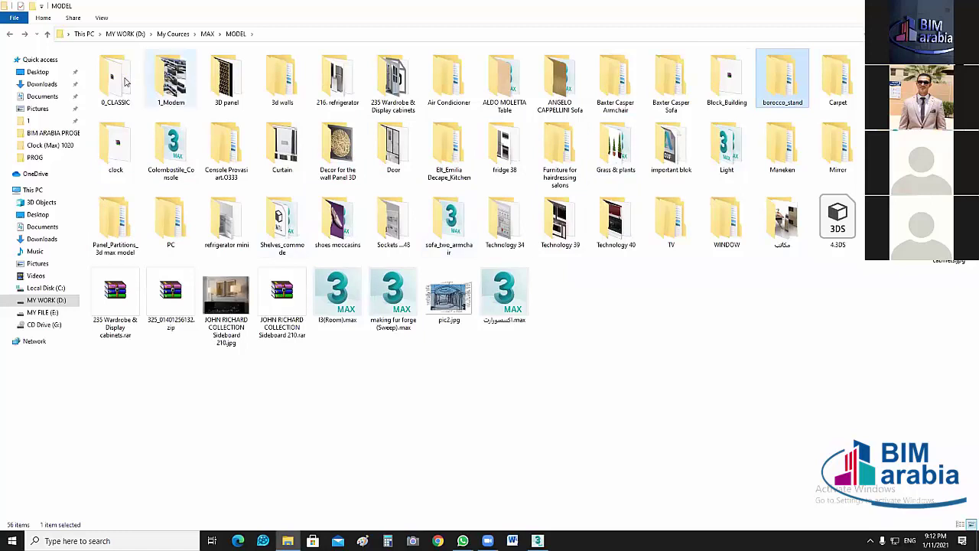
pyautogui.press('F5')
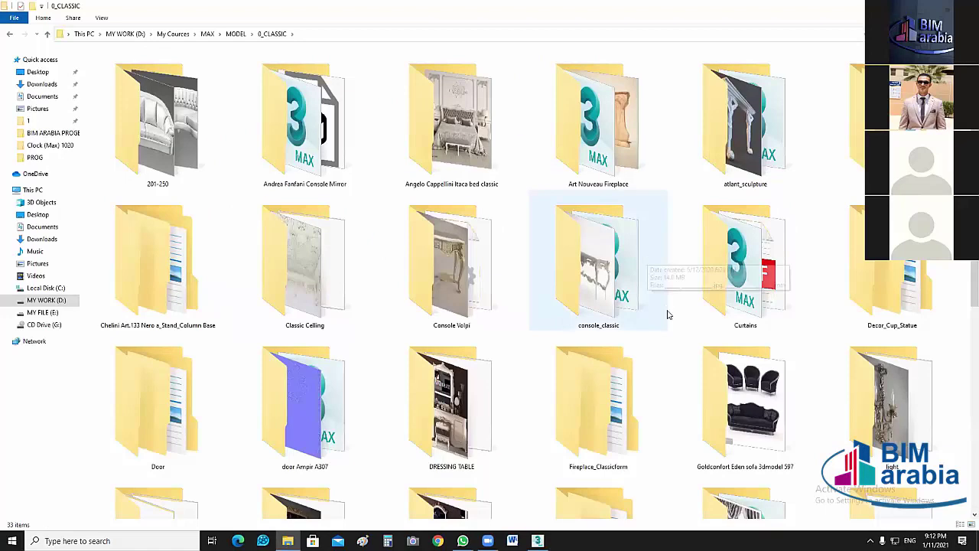
# Go up to MODEL, open 1_Modern and scroll through its 73 items and back.
pyautogui.scroll(-5, 667, 314)
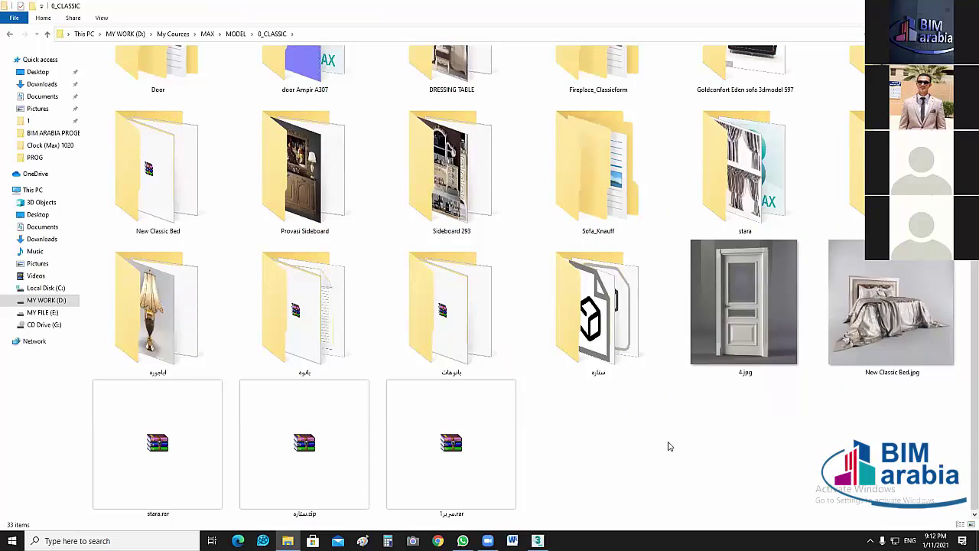
pyautogui.hotkey('alt', 'Up')
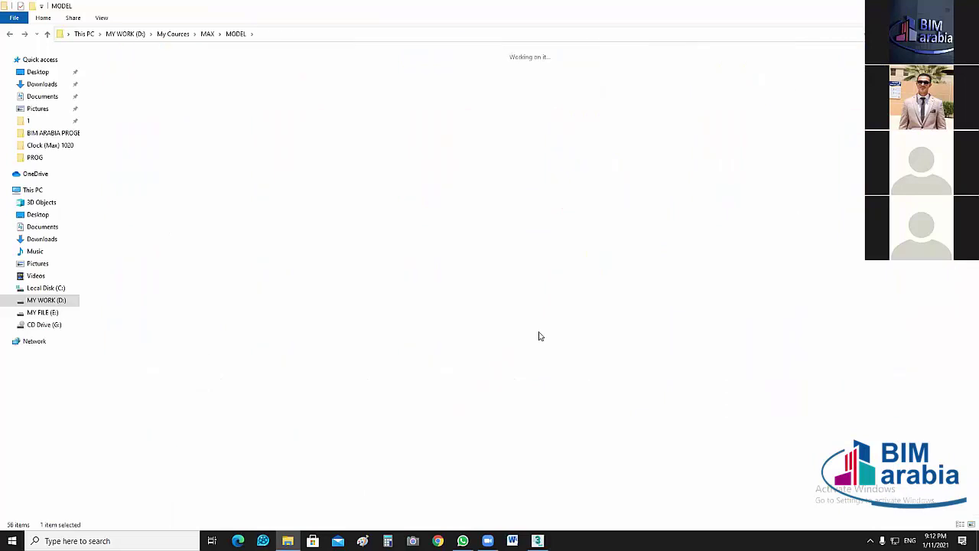
pyautogui.press('Return')
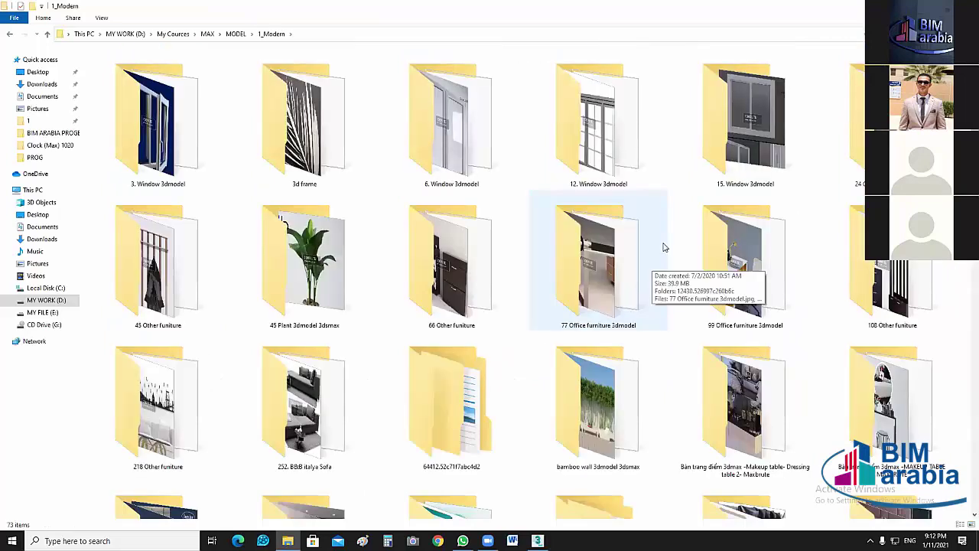
pyautogui.scroll(-3, 675, 228)
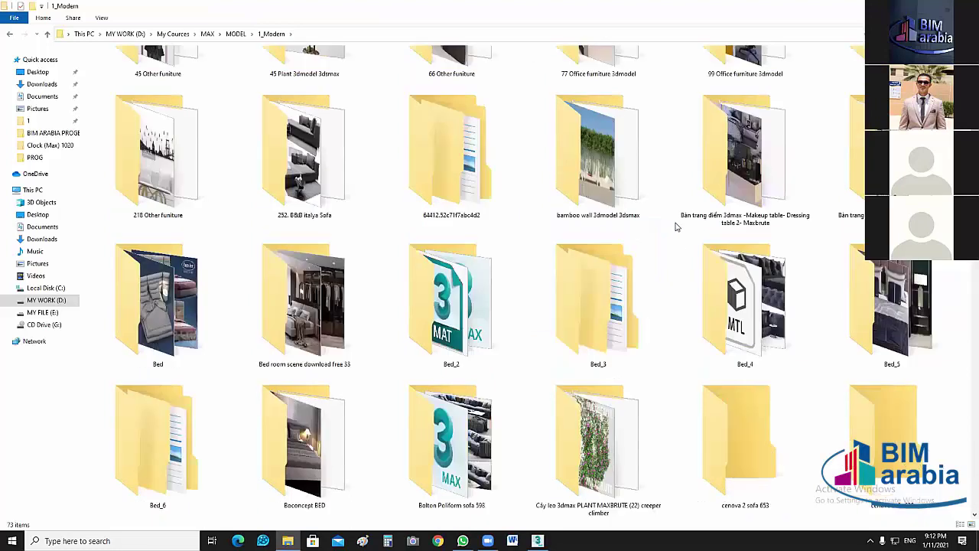
pyautogui.scroll(-3, 677, 226)
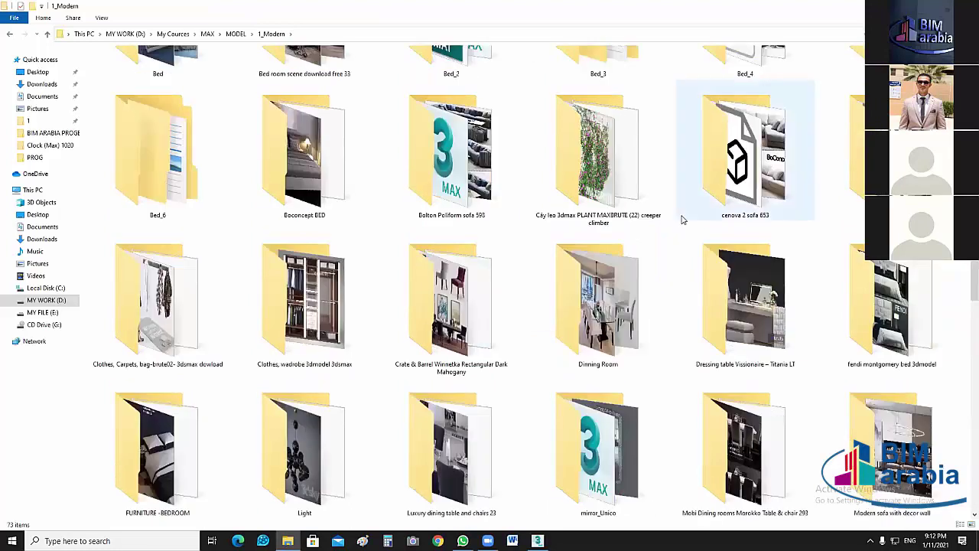
pyautogui.moveTo(745, 157)
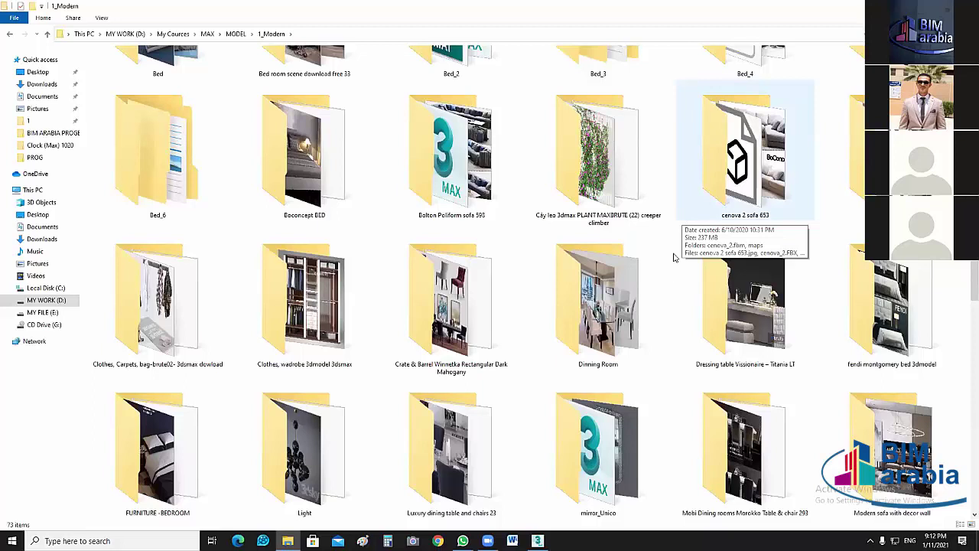
pyautogui.scroll(-2, 673, 258)
pyautogui.scroll(-2, 664, 322)
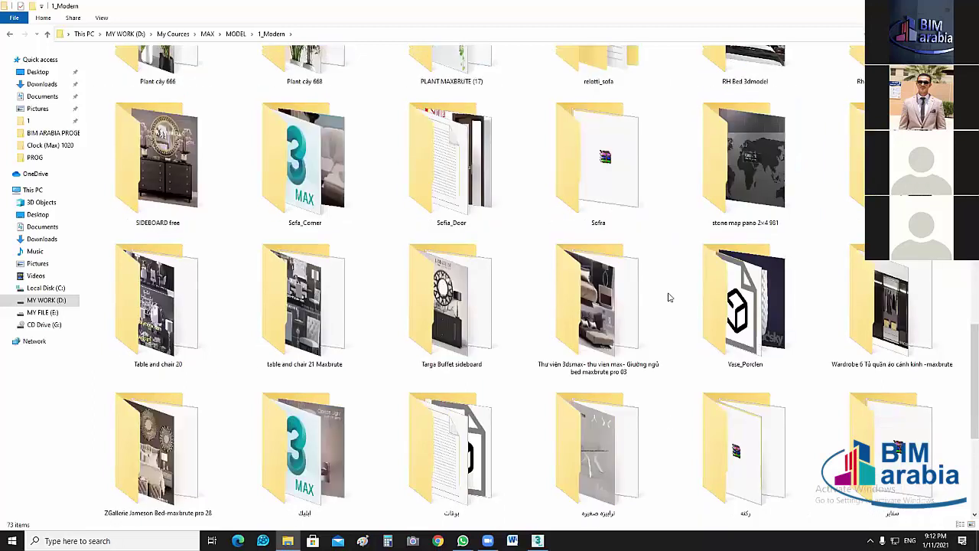
pyautogui.scroll(-2, 667, 422)
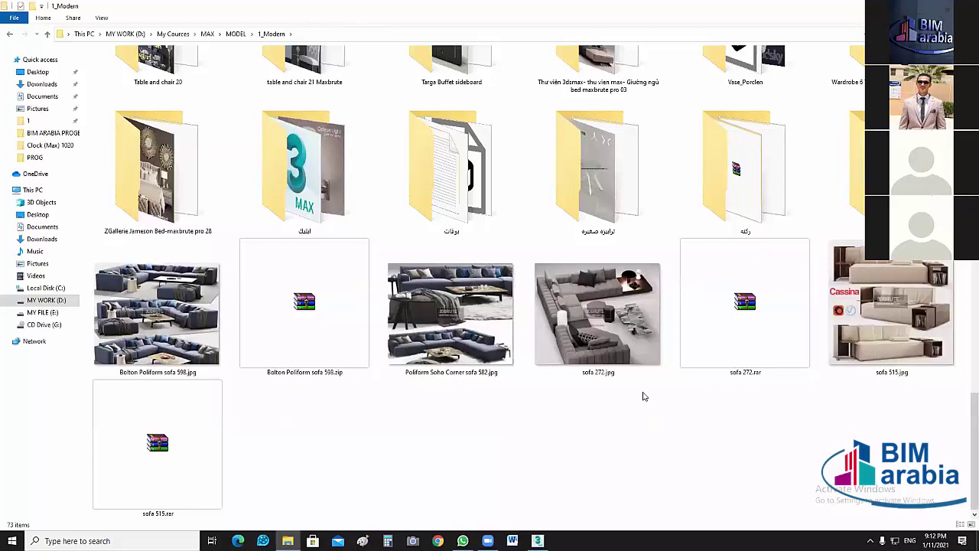
pyautogui.scroll(2, 646, 394)
pyautogui.scroll(2, 659, 375)
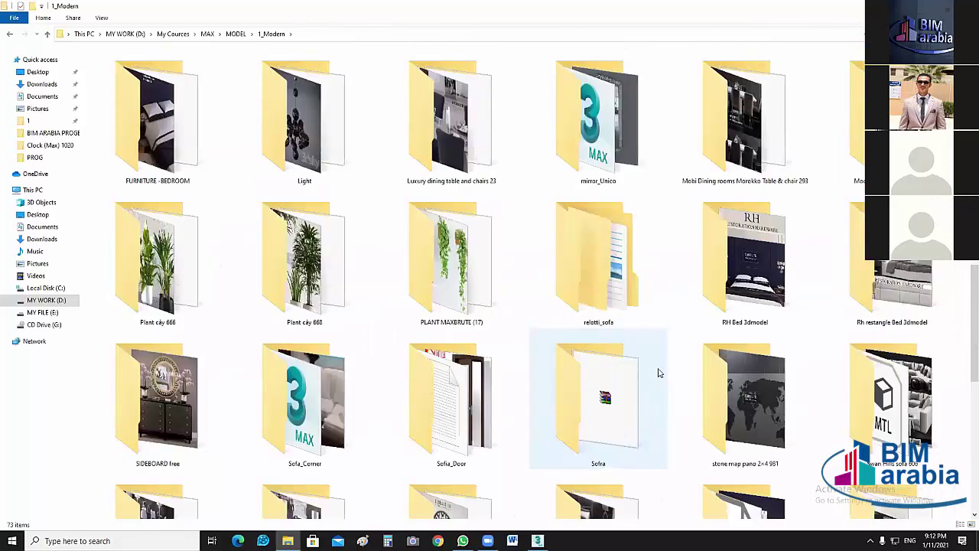
pyautogui.scroll(2, 659, 372)
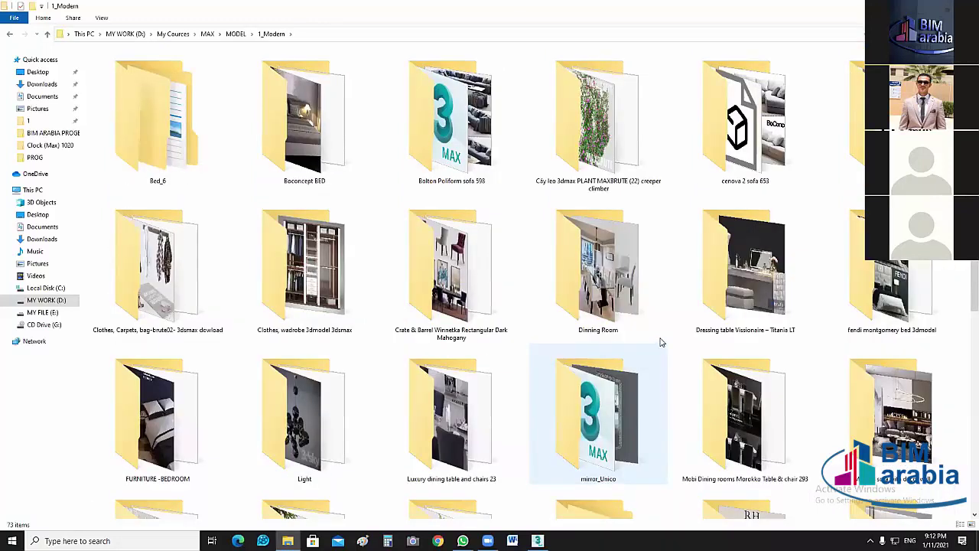
pyautogui.scroll(2, 661, 344)
pyautogui.scroll(2, 662, 342)
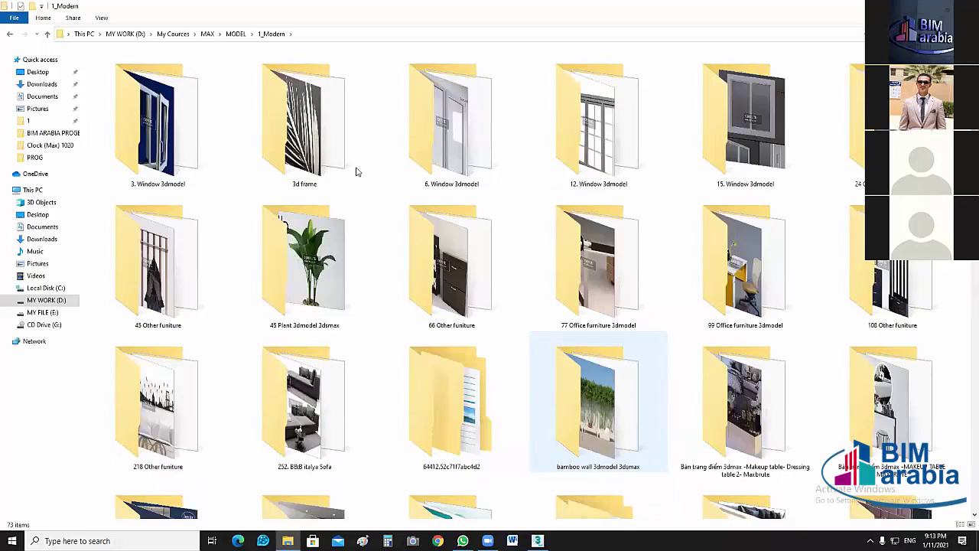
# Step through the MODEL subfolders, peeking into borocco_stand and another folder.
pyautogui.press('BackSpace')
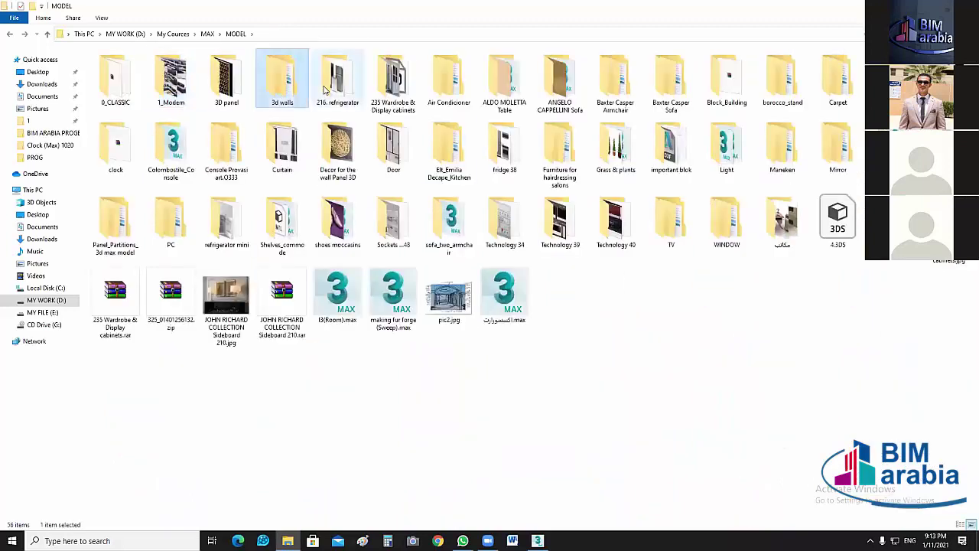
pyautogui.press('Right')
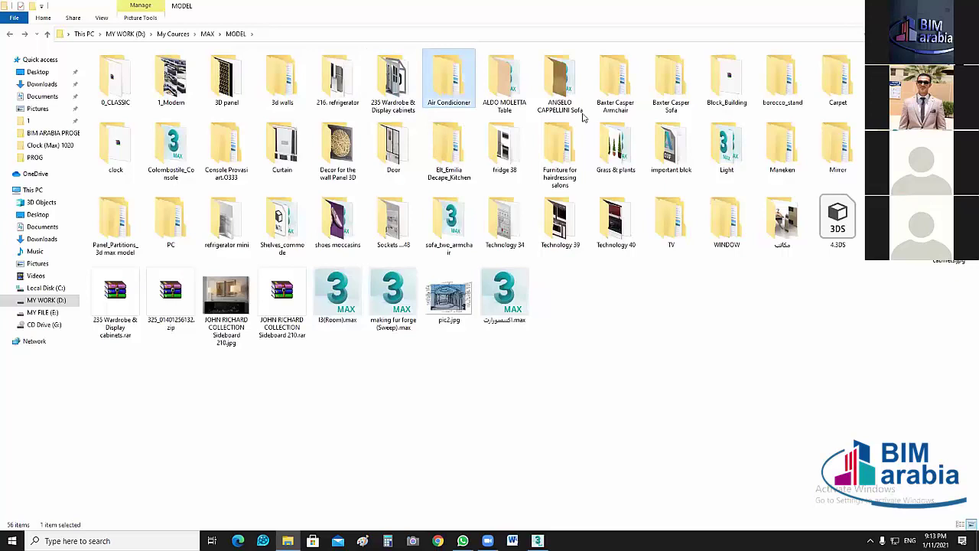
pyautogui.press('Right')
pyautogui.press('Right')
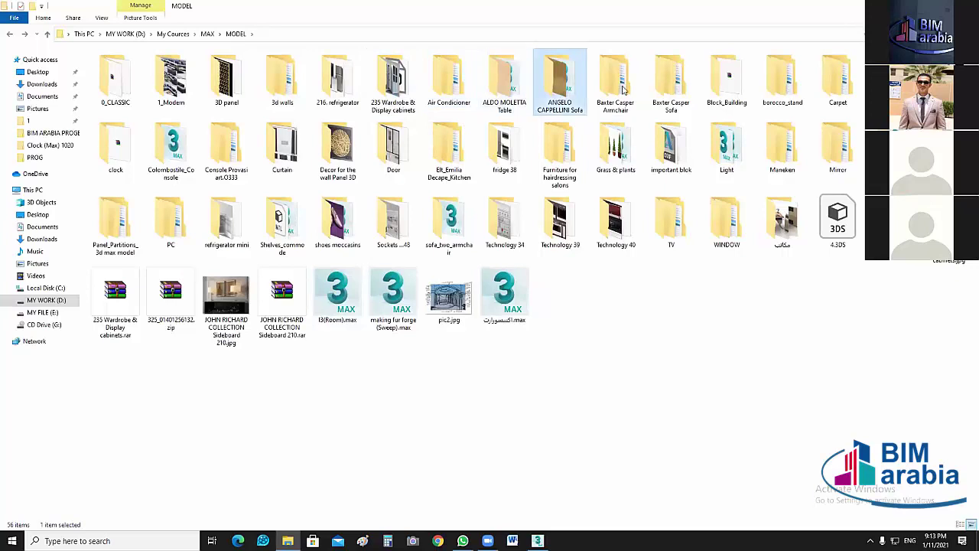
pyautogui.press('Right')
pyautogui.press('Right')
pyautogui.press('Right')
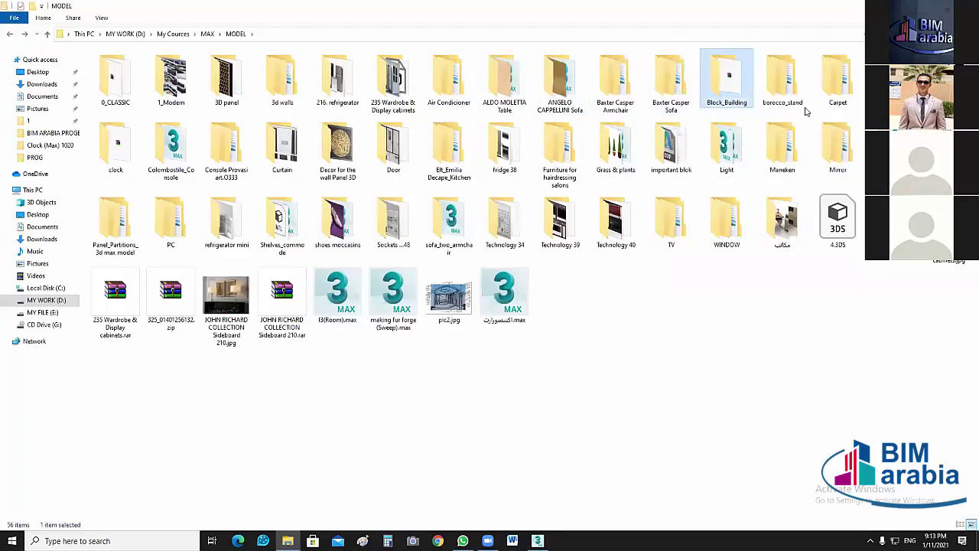
pyautogui.press('Right')
pyautogui.press('Return')
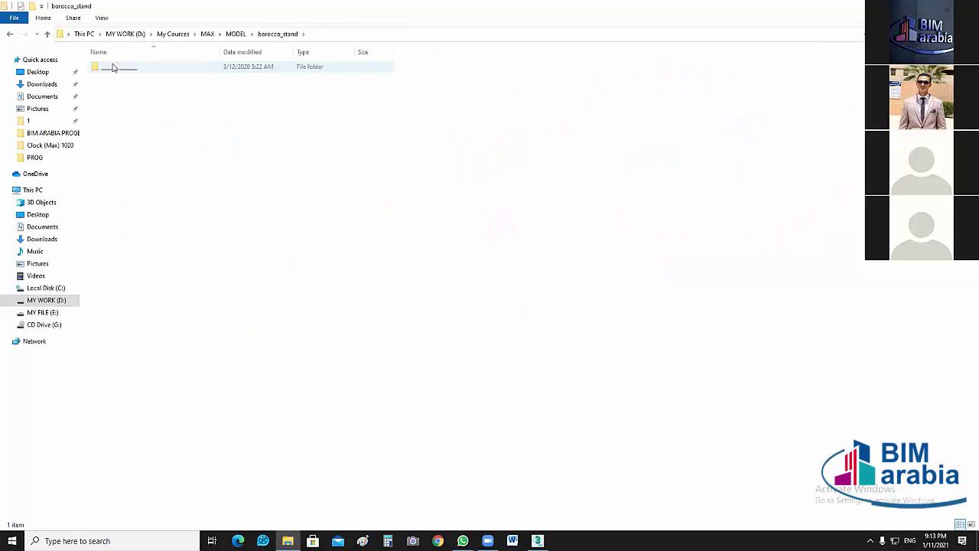
pyautogui.doubleClick(115, 68)
pyautogui.press('BackSpace')
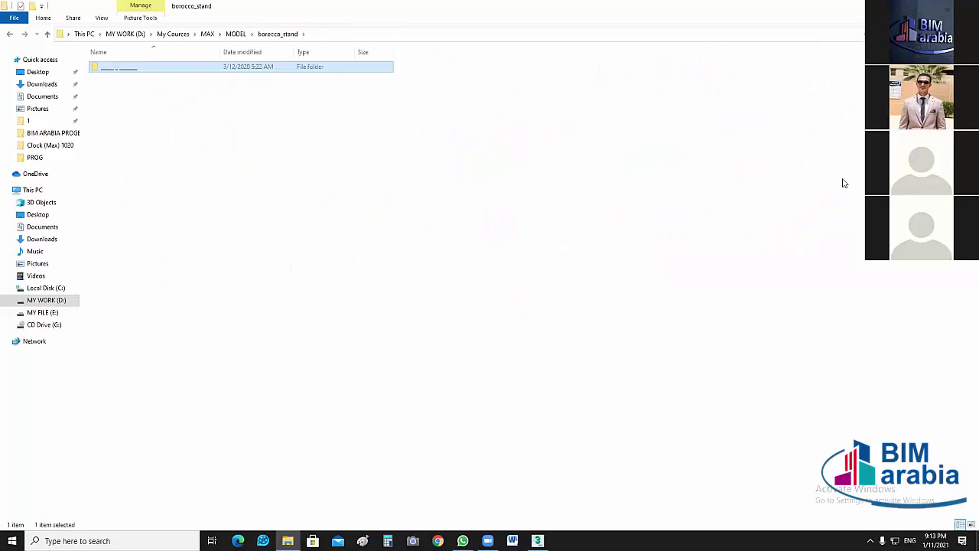
pyautogui.press('BackSpace')
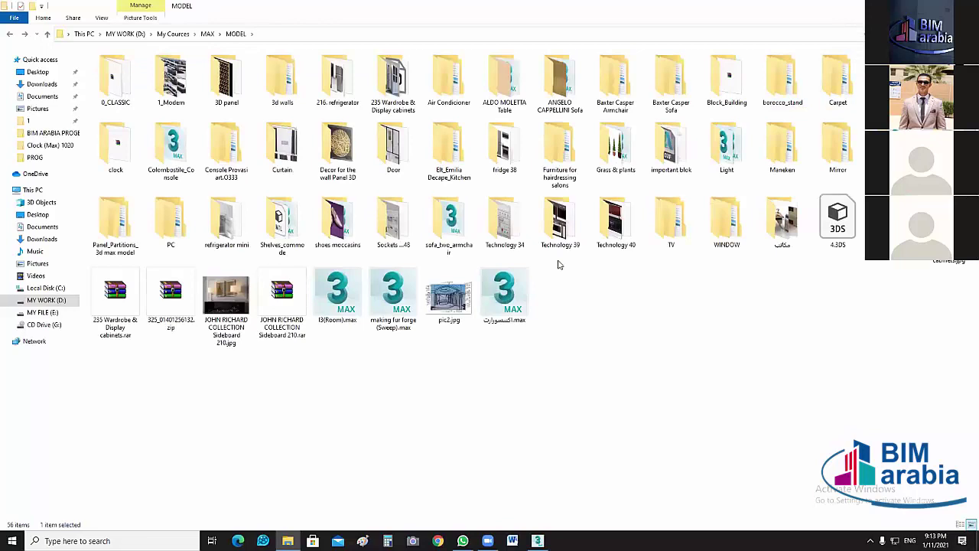
pyautogui.press('Return')
pyautogui.press('BackSpace')
# Show MODEL as extra large icons, open 0_CLASSIC, select Curtains, and return to 3ds Max.
pyautogui.click(100, 18)
pyautogui.click(122, 32)
pyautogui.doubleClick(428, 123)
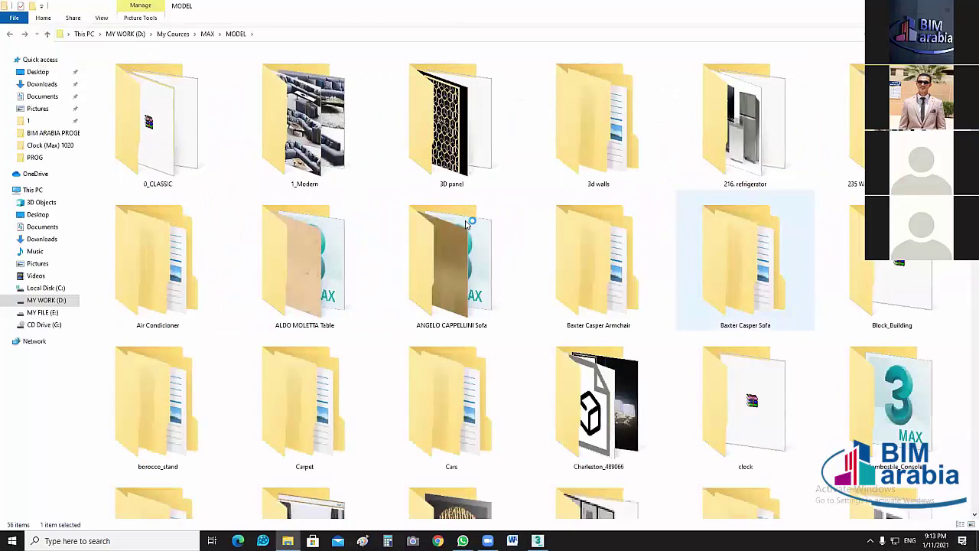
pyautogui.hotkey('alt', 'Left')
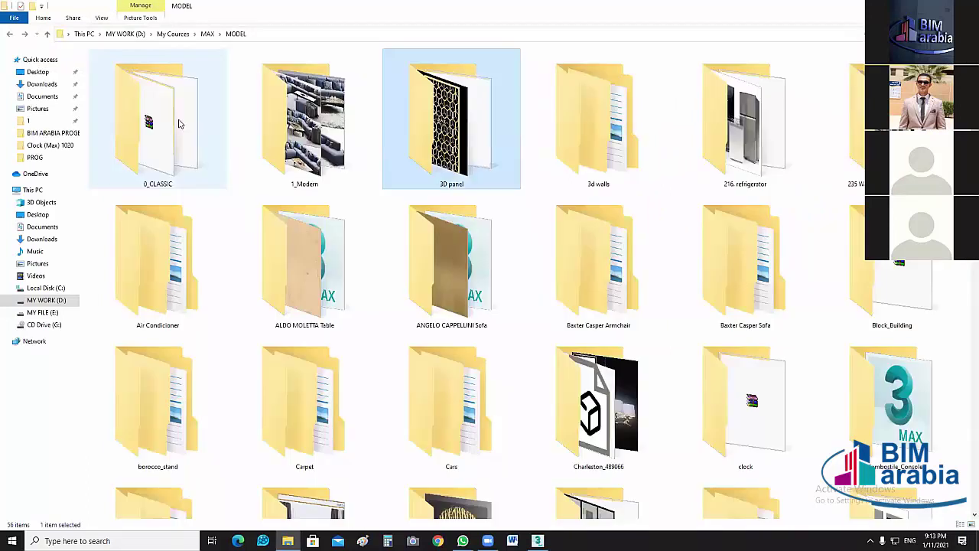
pyautogui.doubleClick(172, 149)
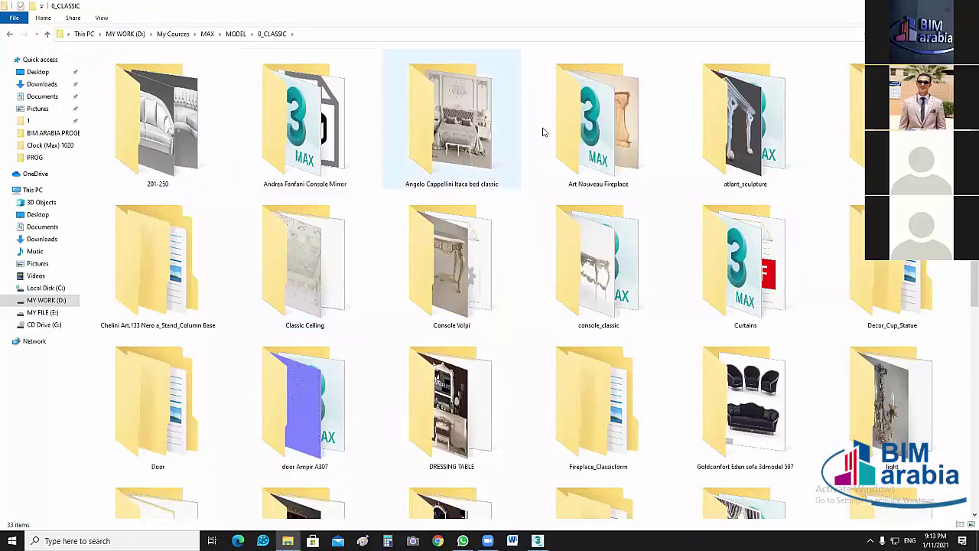
pyautogui.click(796, 275)
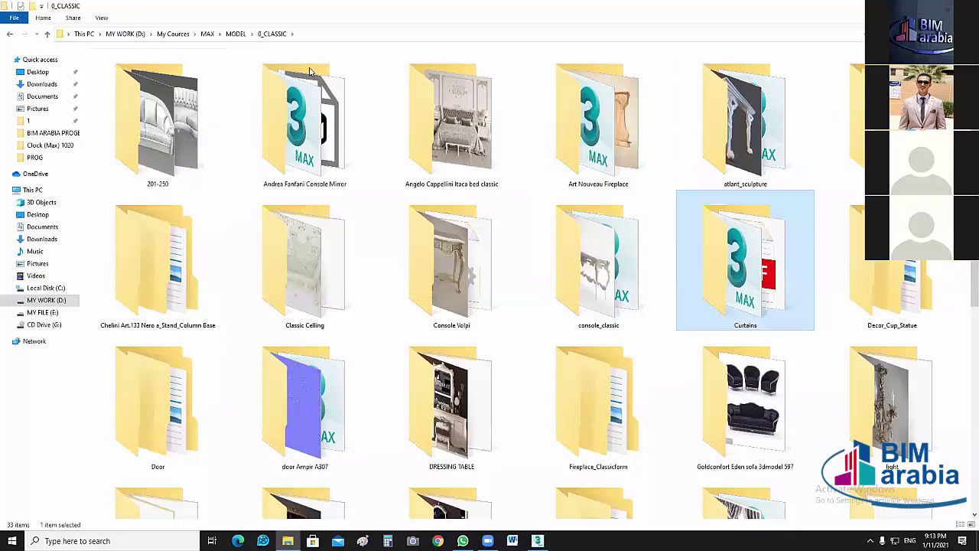
pyautogui.hotkey('alt', 'Tab')
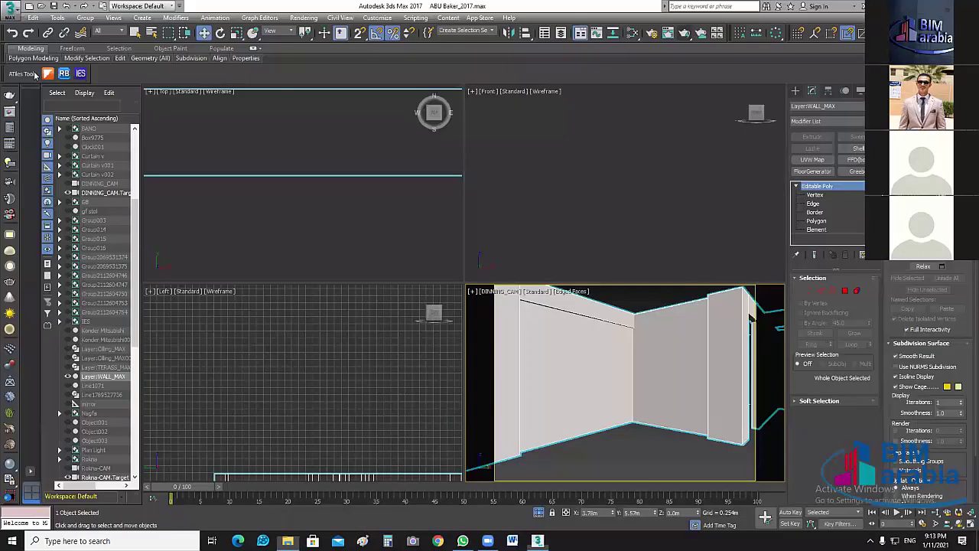
# Open the desktop's BIM ARABIA PROGECT folder and display it as large icons.
pyautogui.press('super+d')
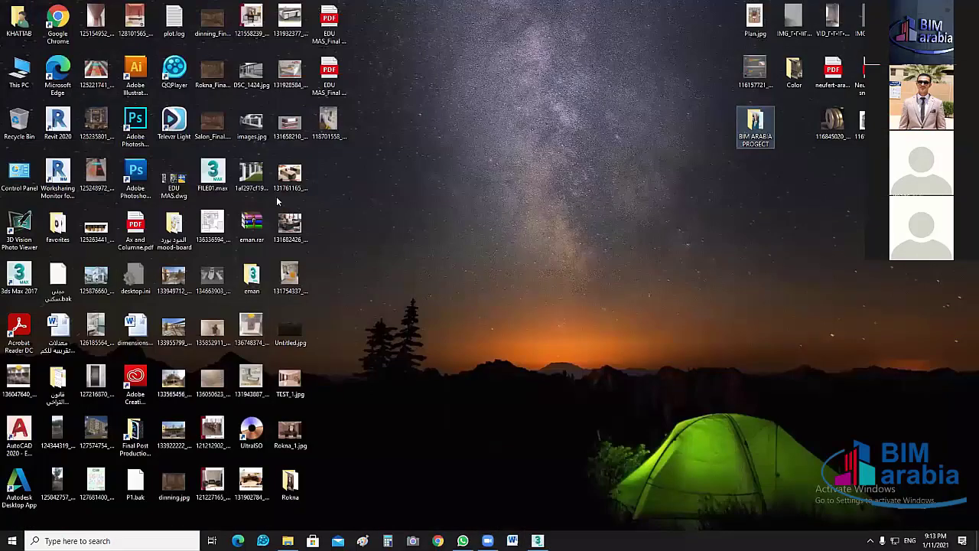
pyautogui.press('Return')
pyautogui.click(239, 21)
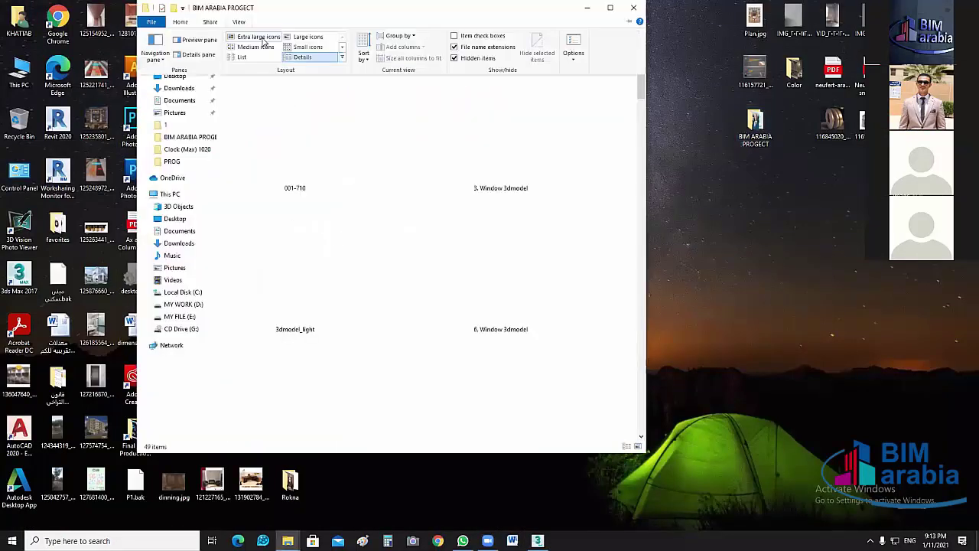
pyautogui.click(310, 36)
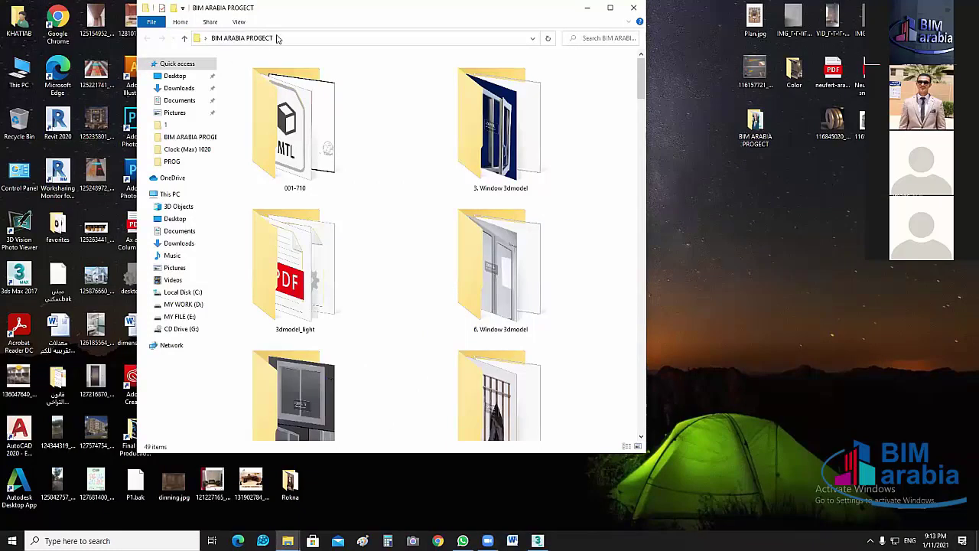
pyautogui.click(239, 21)
# Copy the BASATI_BIANCO_Floor folder name and bring up the open Explorer windows.
pyautogui.click(622, 112)
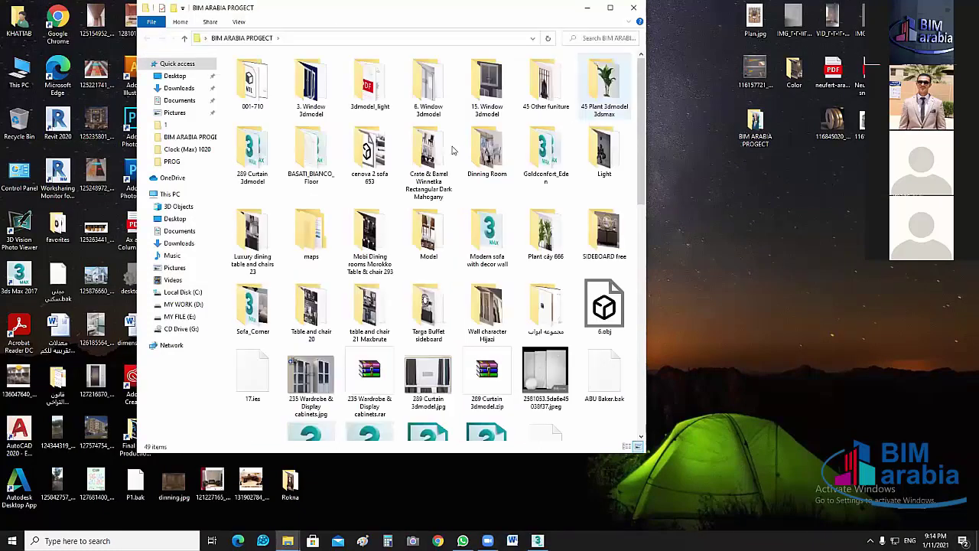
pyautogui.click(315, 178)
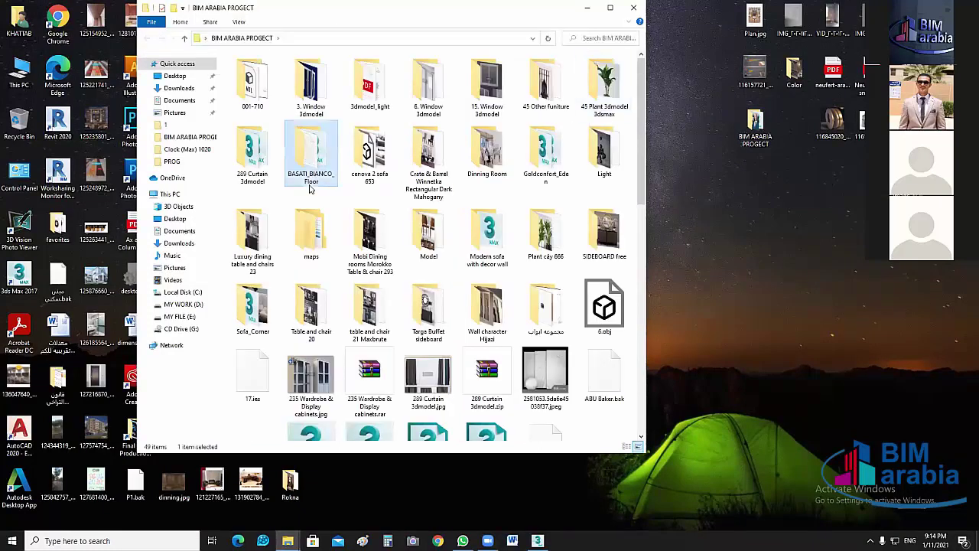
pyautogui.moveTo(310, 157)
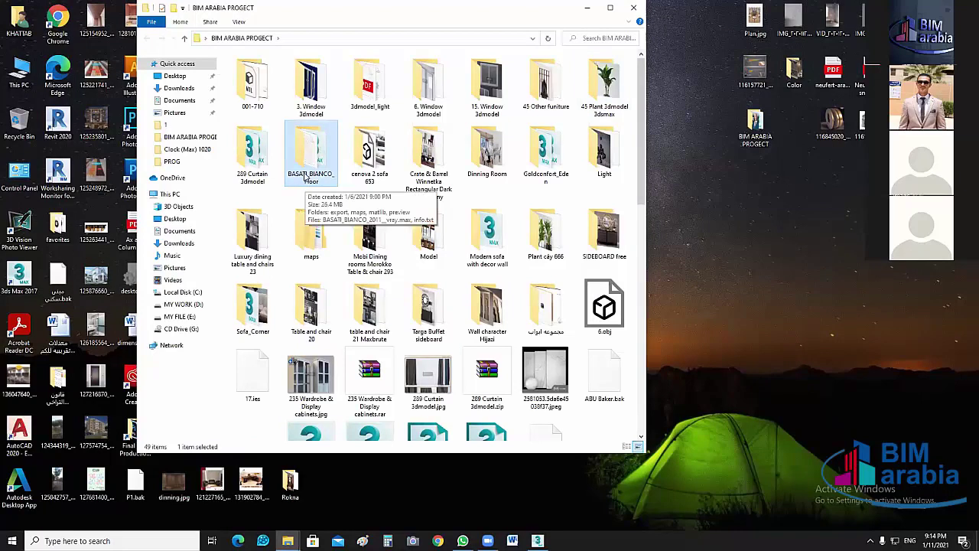
pyautogui.click(329, 172)
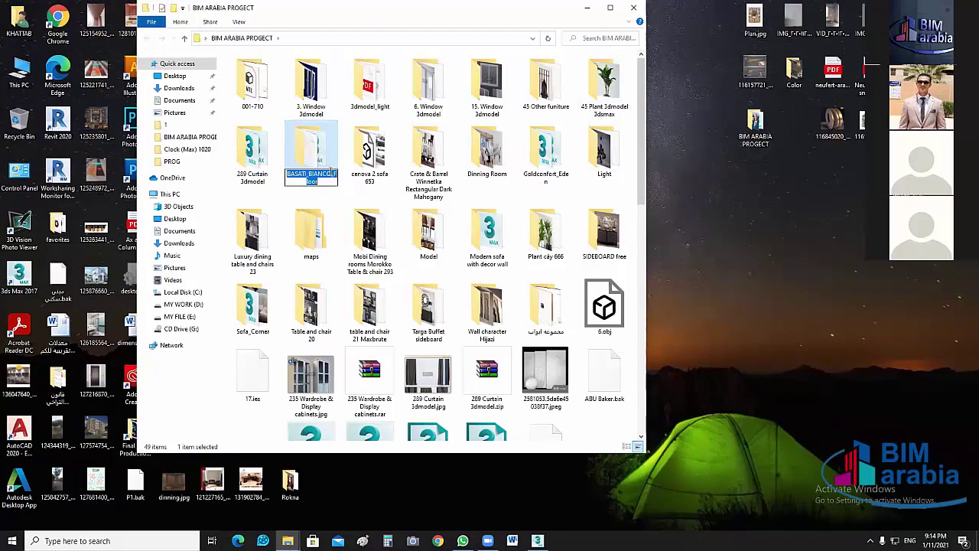
pyautogui.rightClick(317, 186)
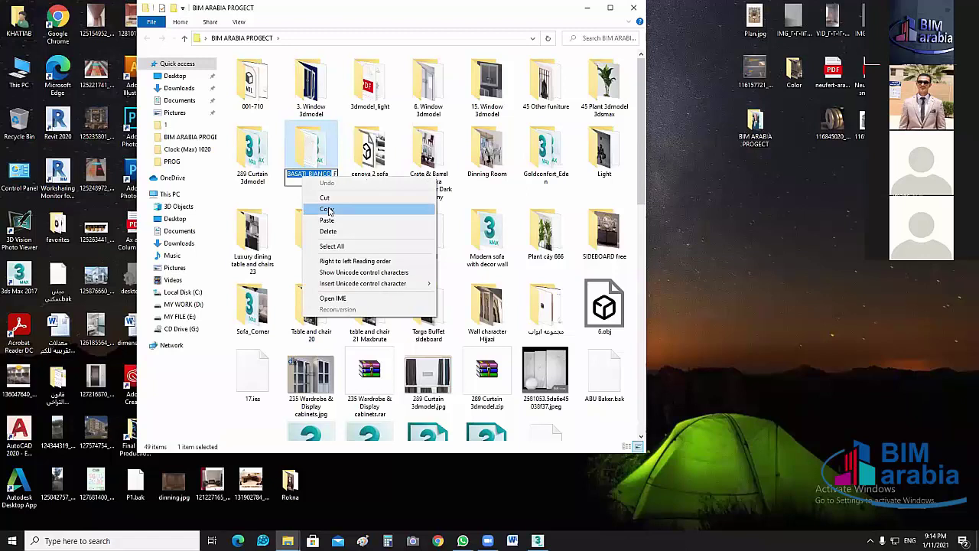
pyautogui.click(326, 209)
pyautogui.press('Right')
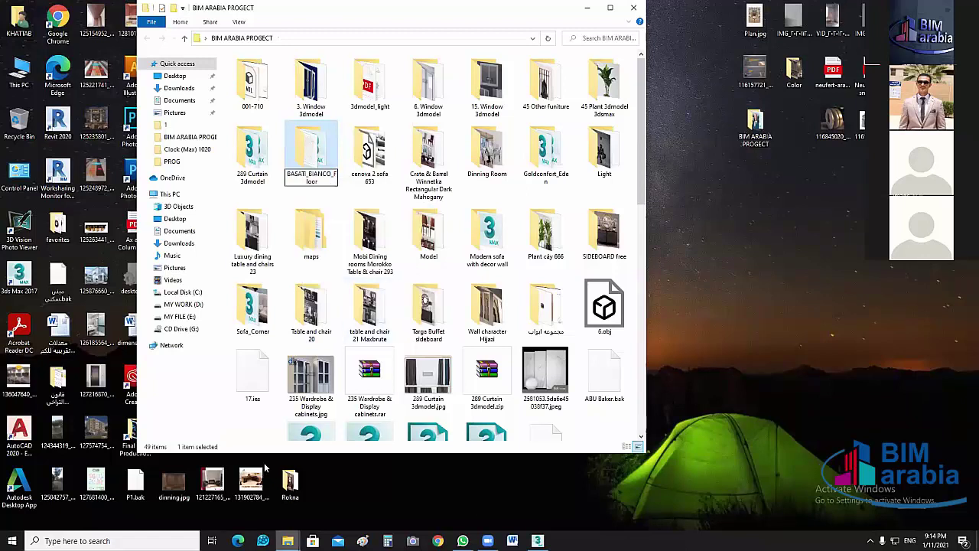
pyautogui.click(288, 541)
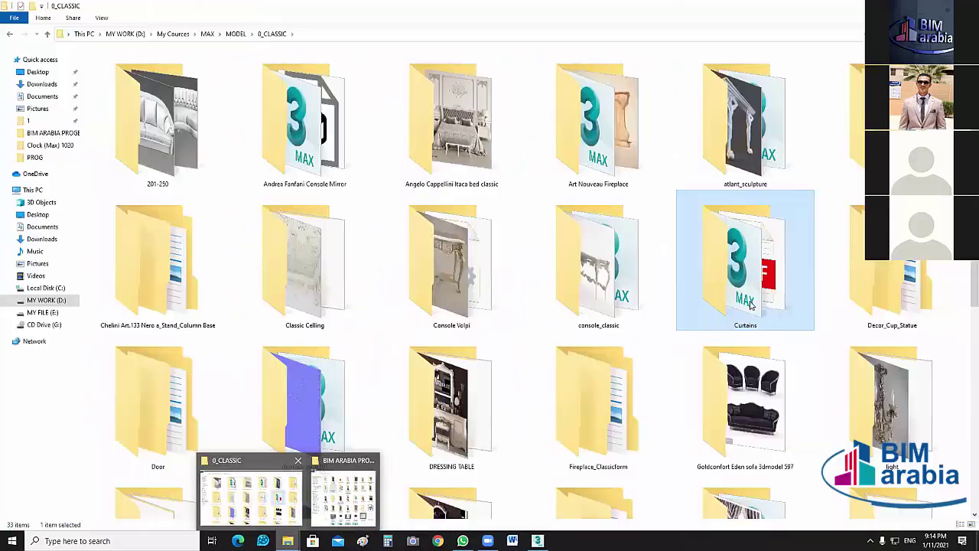
# Bring the 0_CLASSIC window forward, scroll its models, then go up to MODEL.
pyautogui.click(251, 495)
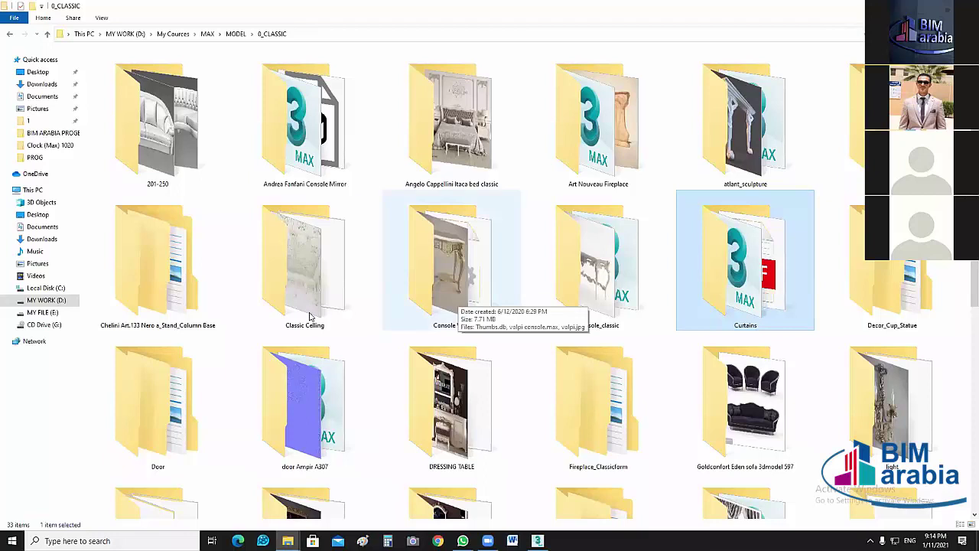
pyautogui.scroll(-3, 286, 343)
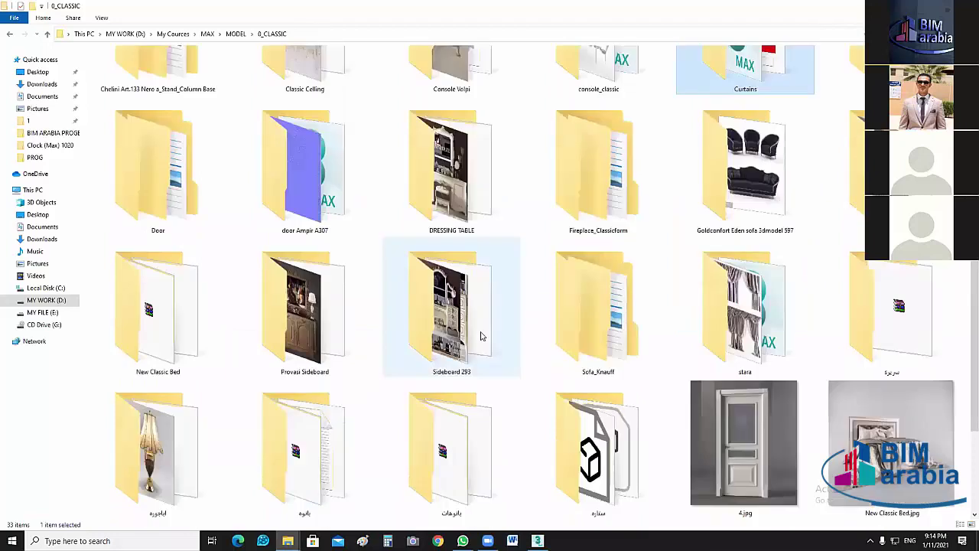
pyautogui.scroll(-3, 536, 429)
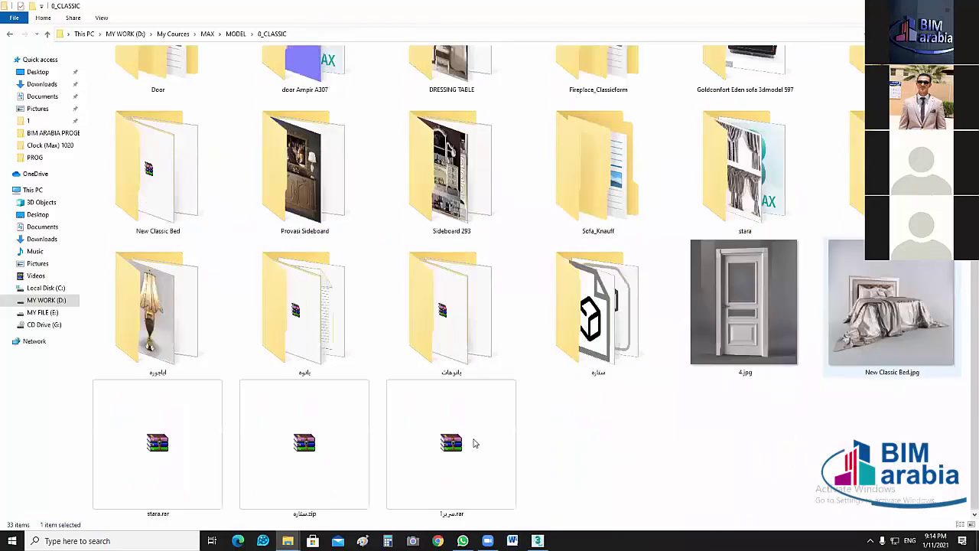
pyautogui.hotkey('alt', 'Up')
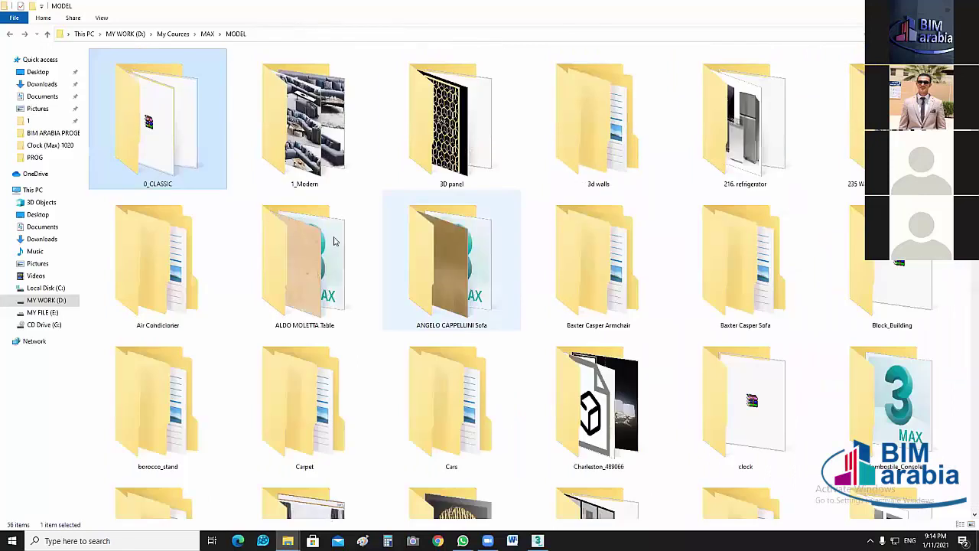
pyautogui.doubleClick(304, 122)
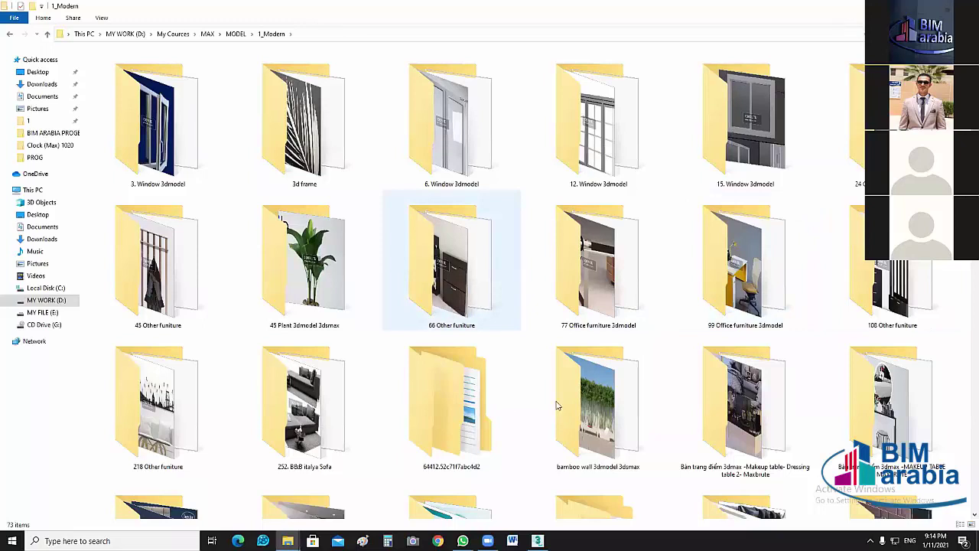
pyautogui.doubleClick(466, 409)
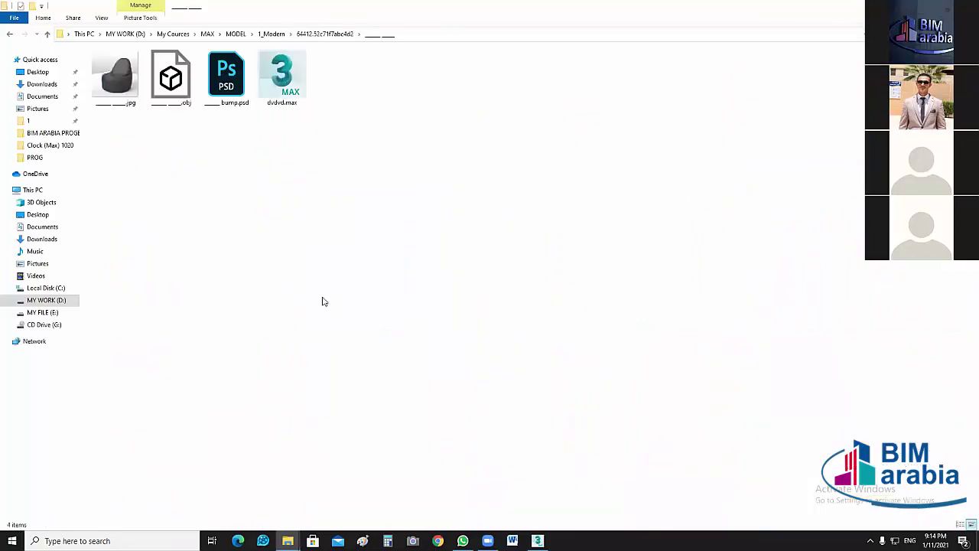
pyautogui.hotkey('alt', 'Left')
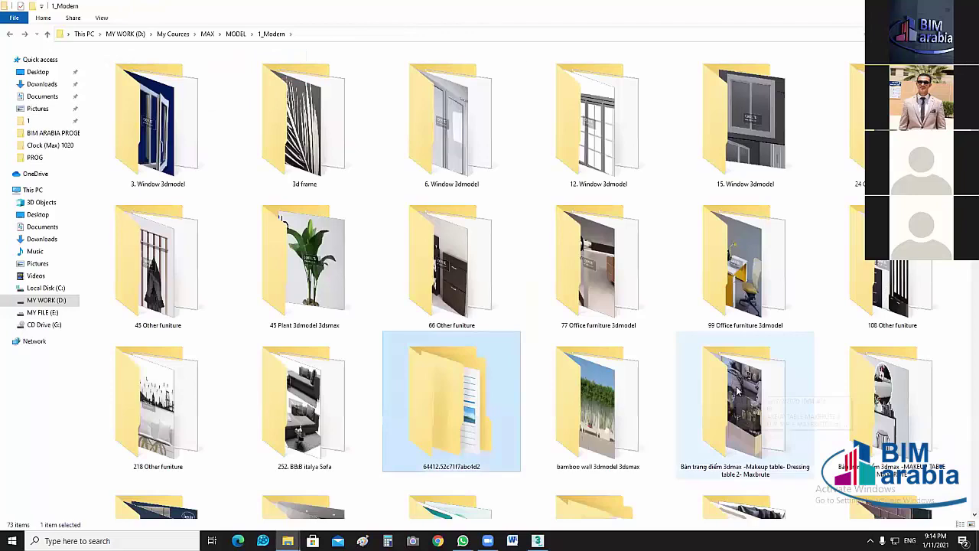
pyautogui.scroll(-3, 916, 352)
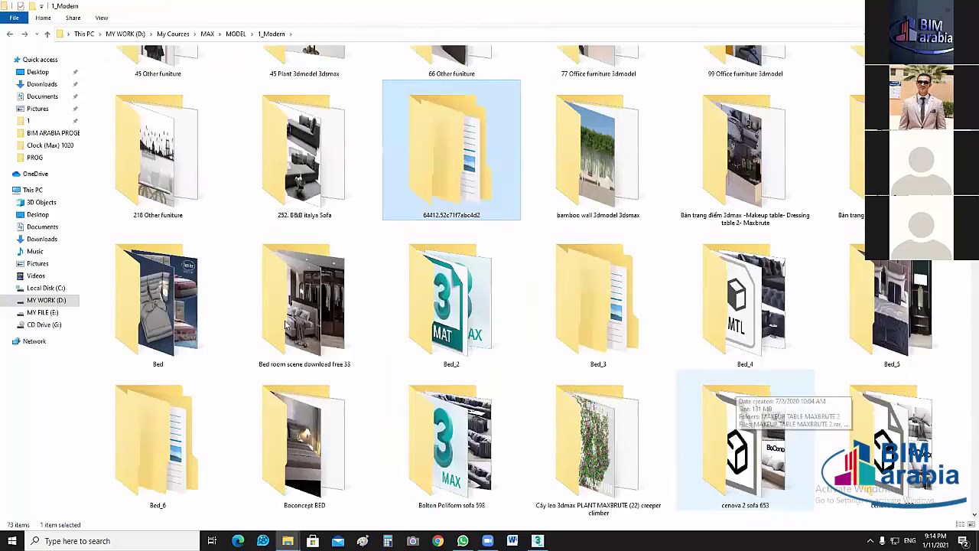
pyautogui.scroll(-4, 306, 337)
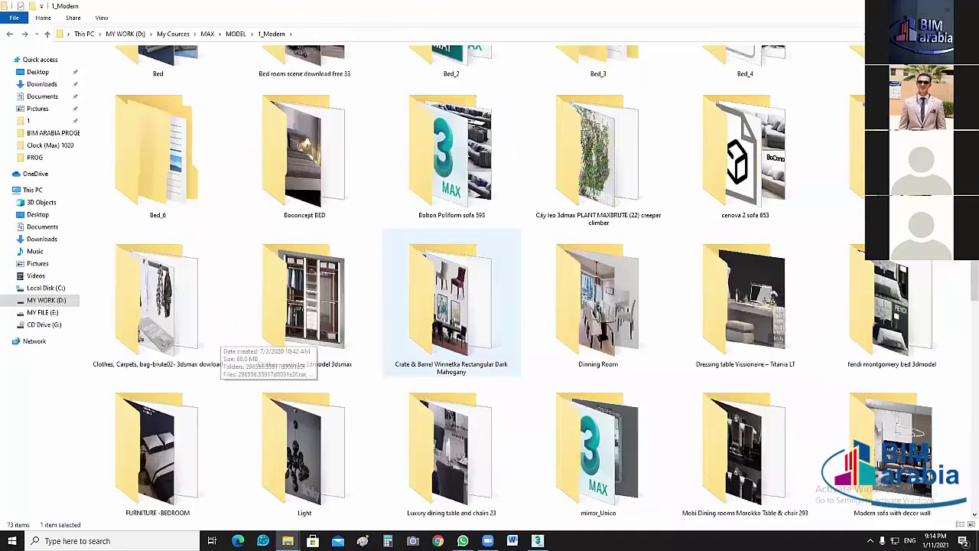
pyautogui.click(166, 442)
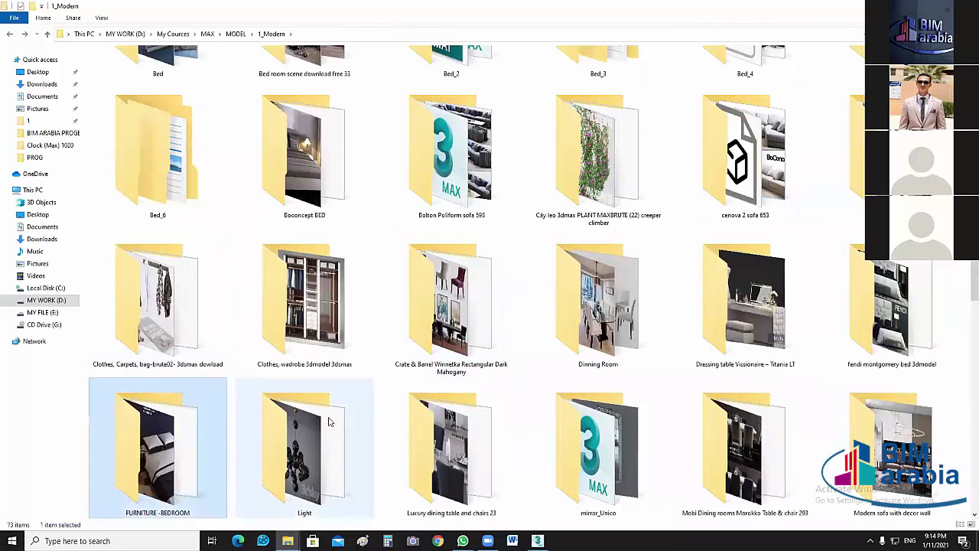
pyautogui.scroll(-4, 604, 170)
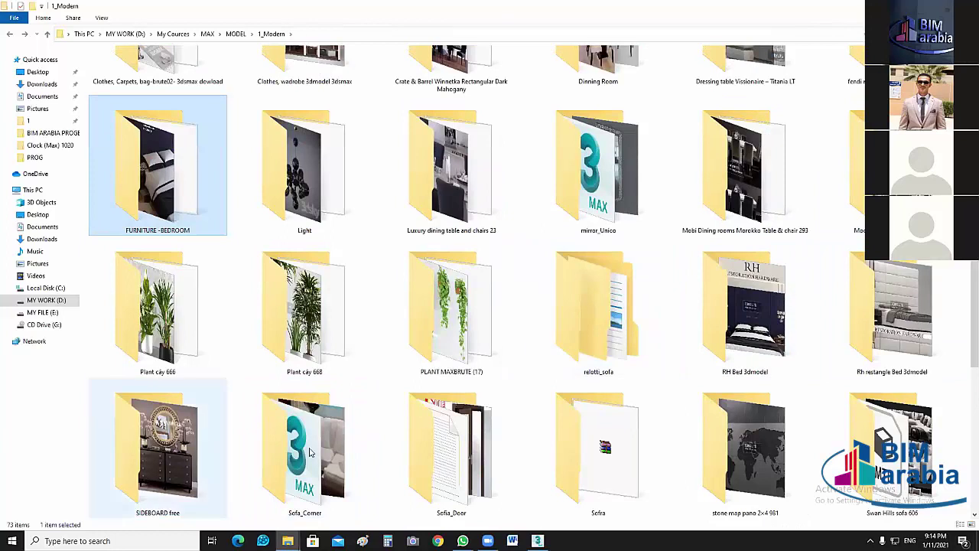
pyautogui.click(310, 451)
pyautogui.scroll(-4, 497, 220)
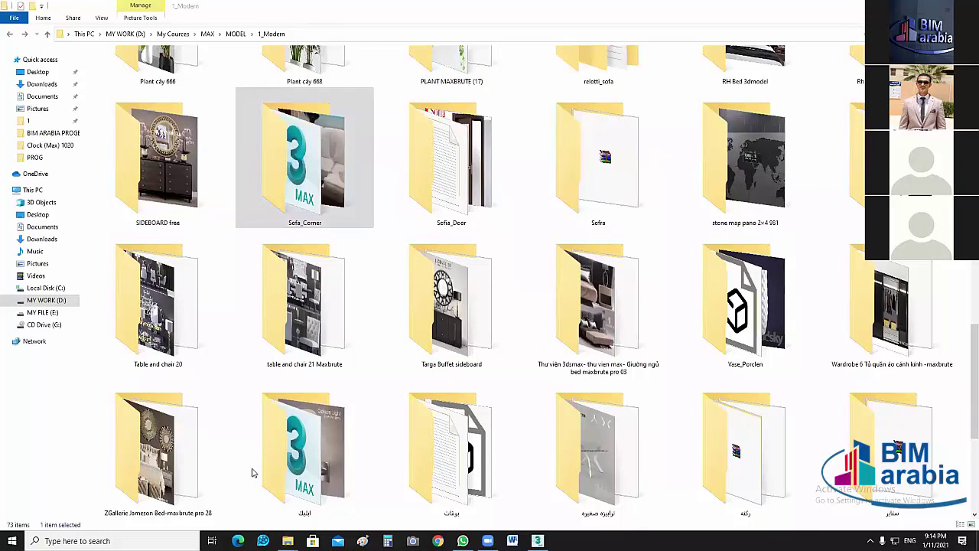
pyautogui.click(189, 472)
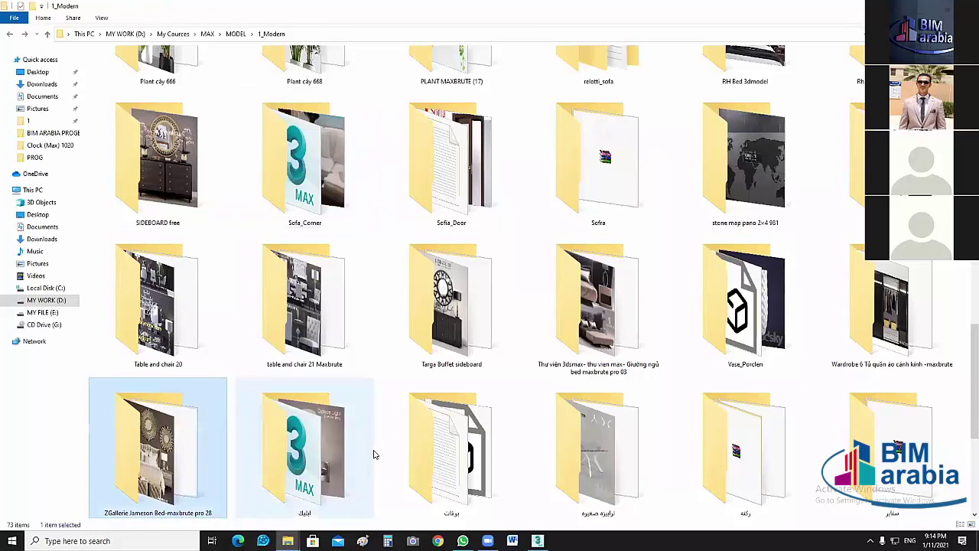
pyautogui.scroll(-3, 796, 364)
pyautogui.click(642, 476)
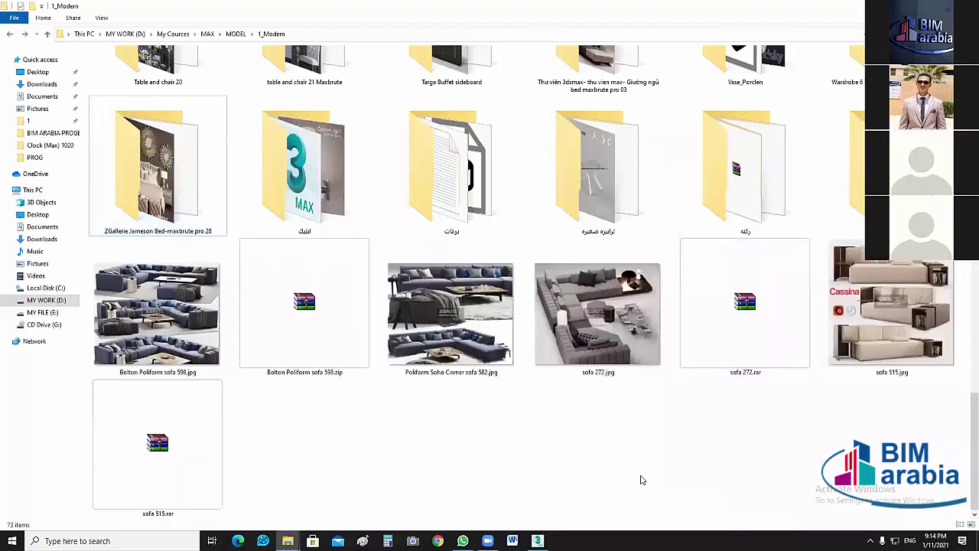
pyautogui.press('BackSpace')
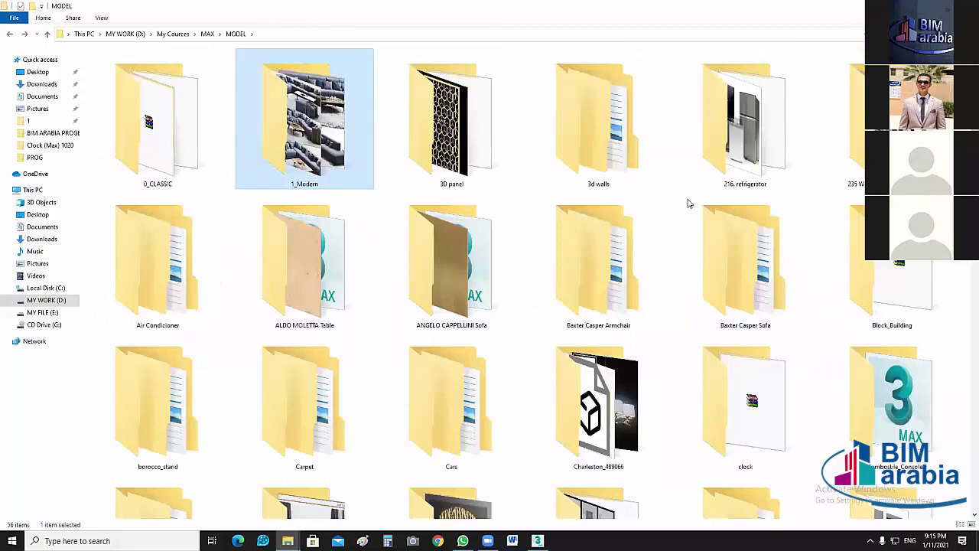
# Browse the MODEL library folders, from Baxter Casper Sofa down to Shelves_commode.
pyautogui.click(747, 277)
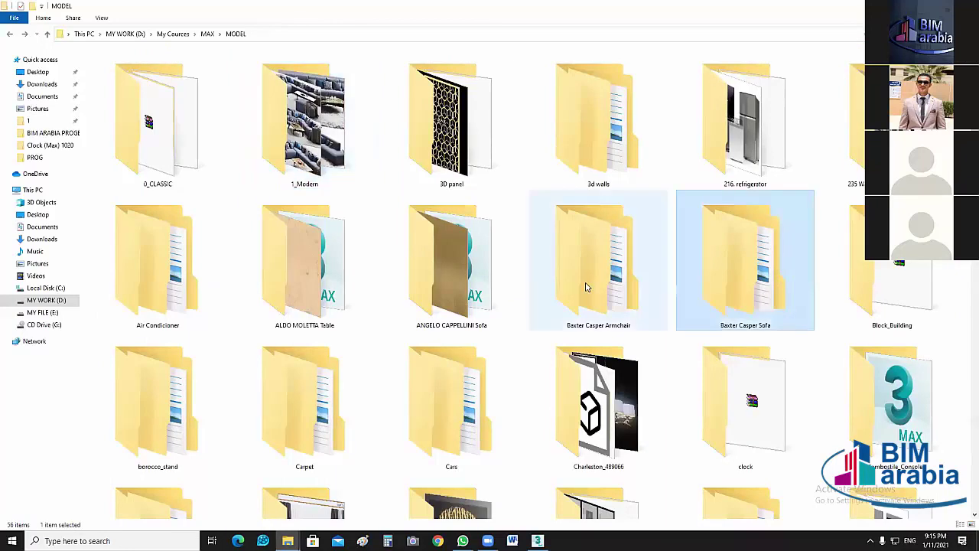
pyautogui.click(585, 287)
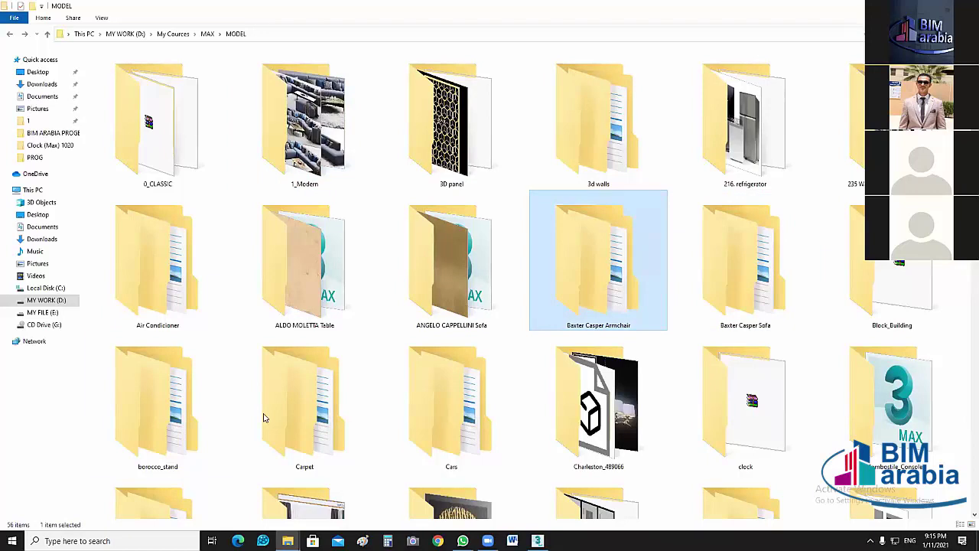
pyautogui.click(293, 409)
pyautogui.click(426, 429)
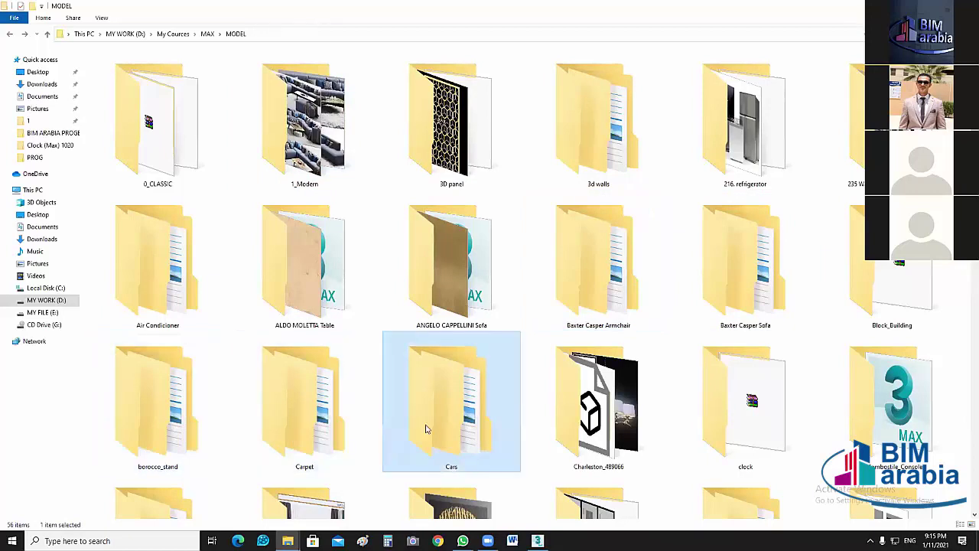
pyautogui.click(608, 436)
pyautogui.click(900, 413)
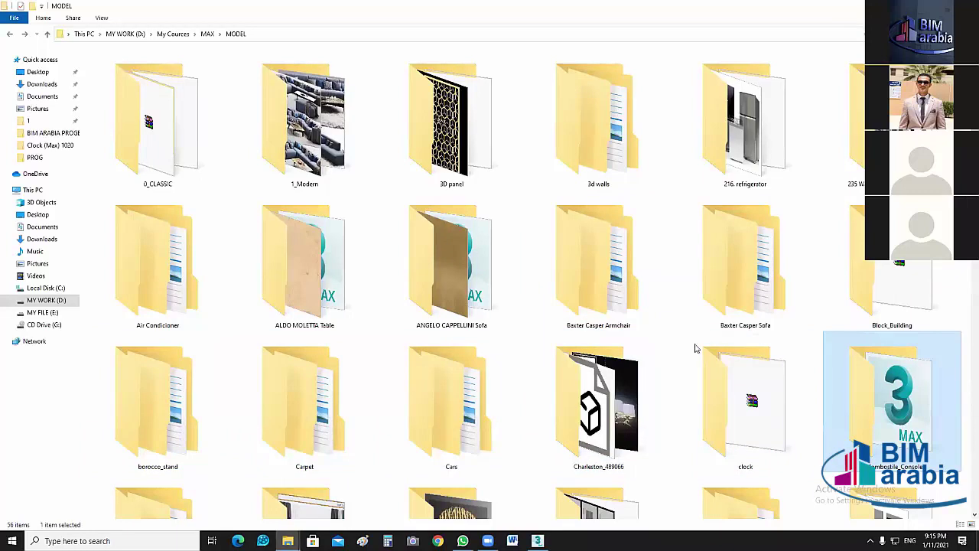
pyautogui.scroll(-3, 697, 348)
pyautogui.click(389, 338)
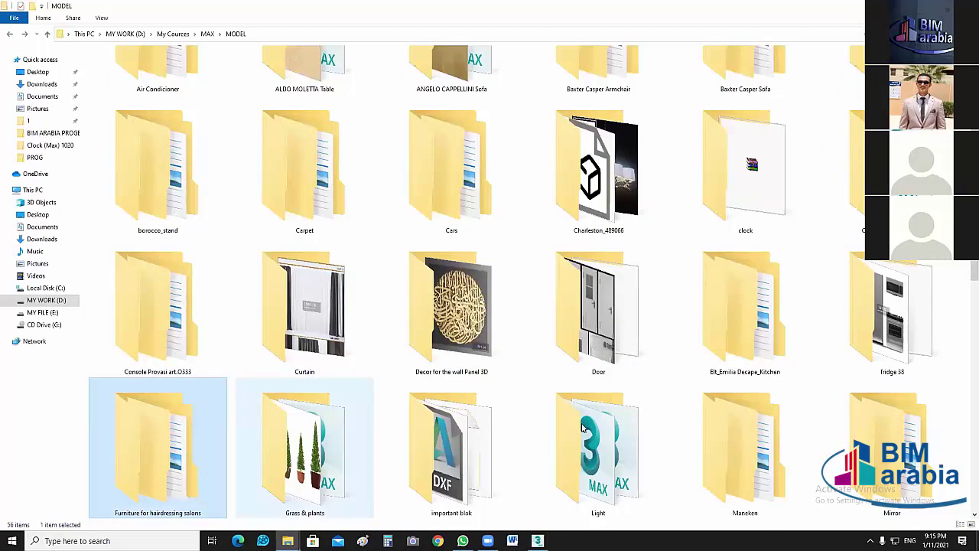
pyautogui.click(444, 459)
pyautogui.scroll(-4, 631, 402)
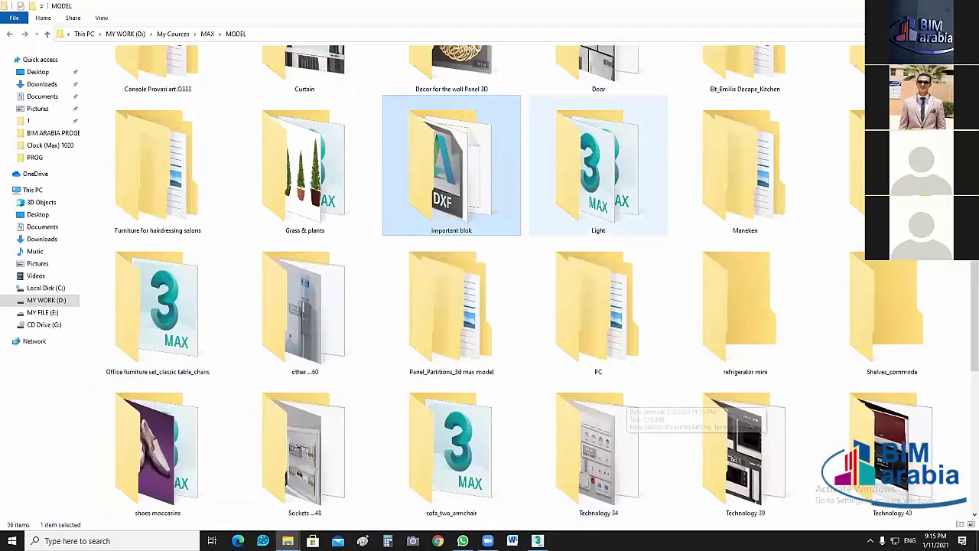
pyautogui.click(891, 321)
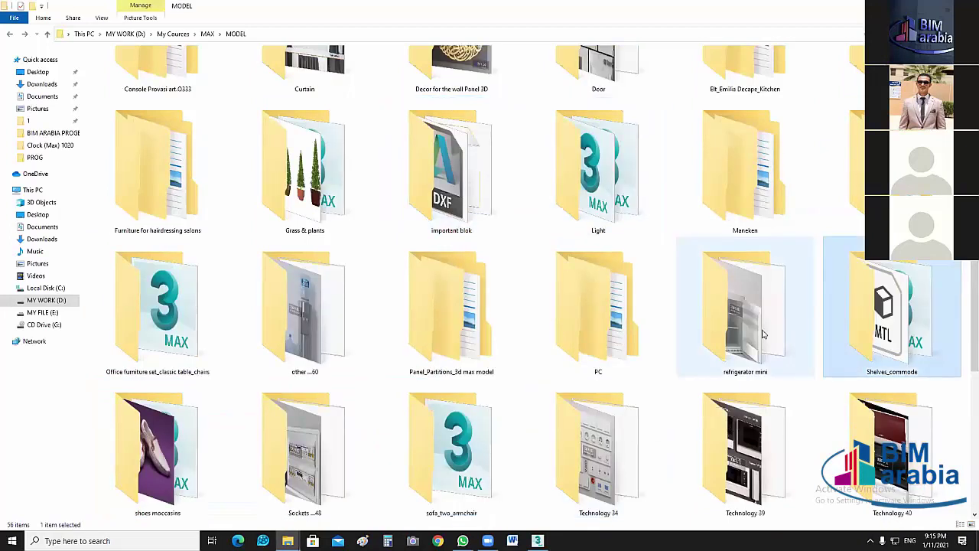
# Peek into Panel_Partitions_3d max model, return to MODEL, then go up to the parent MAX folder.
pyautogui.click(453, 321)
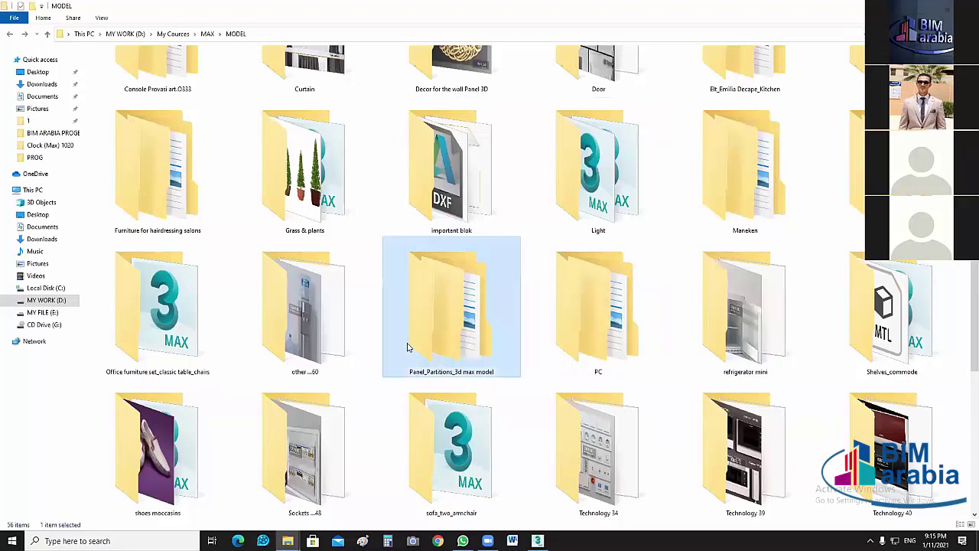
pyautogui.doubleClick(461, 335)
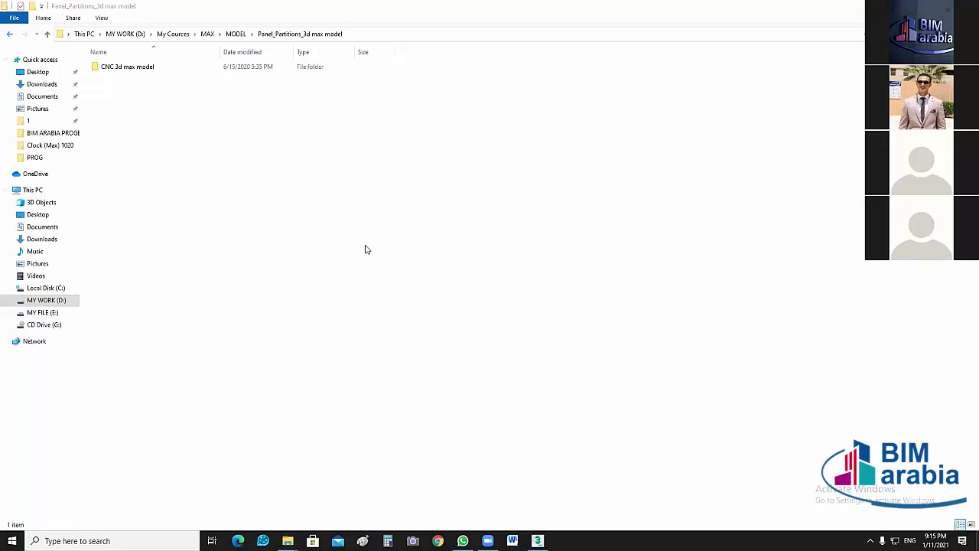
pyautogui.hotkey('alt', 'Left')
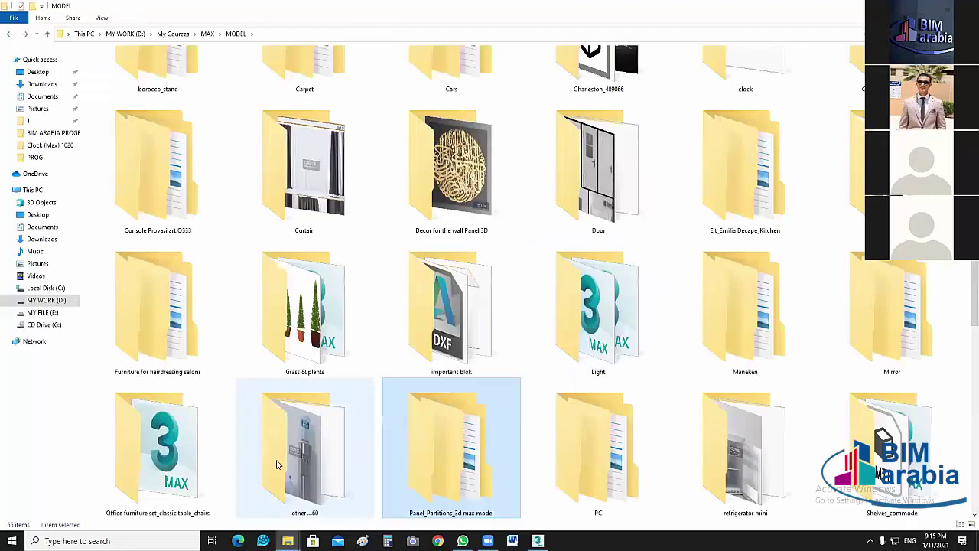
pyautogui.press('Left')
pyautogui.press('Left')
pyautogui.scroll(-2, 600, 407)
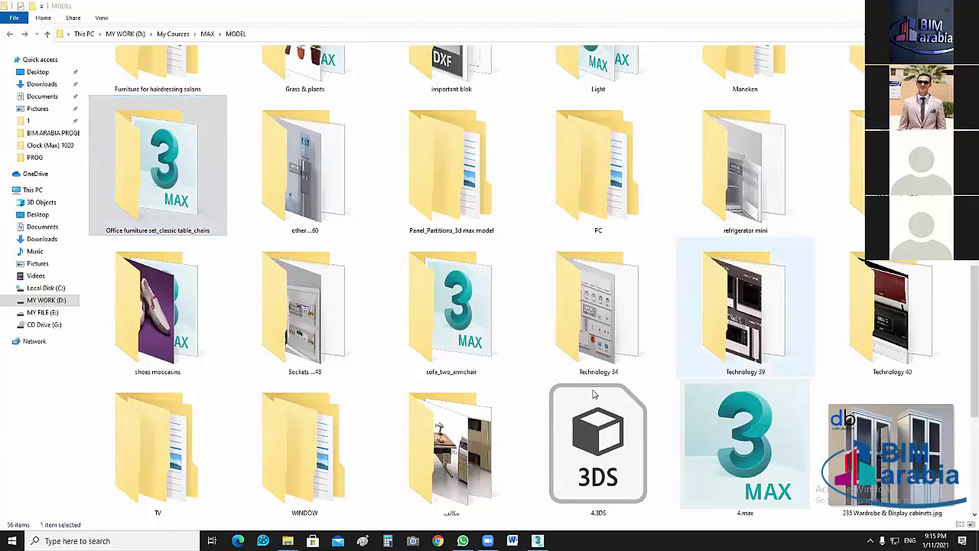
pyautogui.click(472, 330)
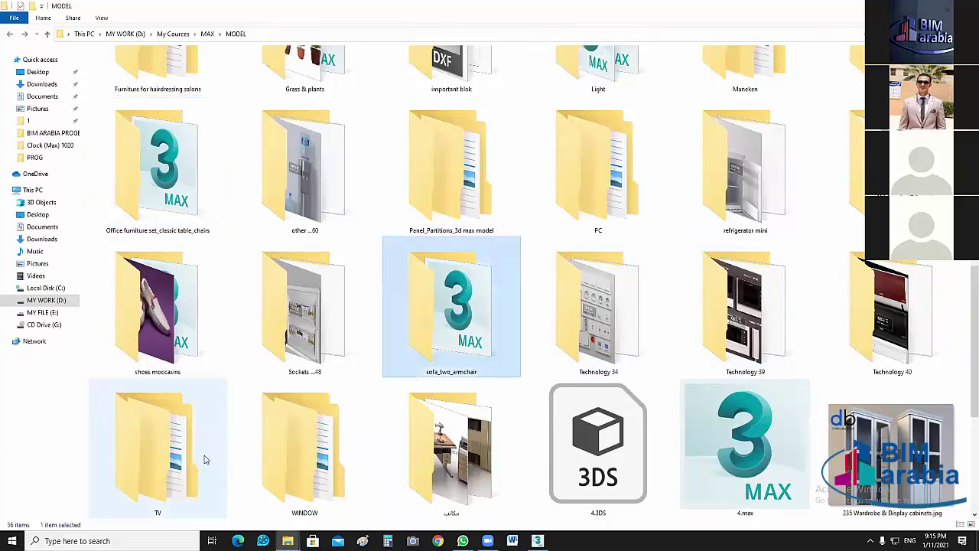
pyautogui.click(792, 459)
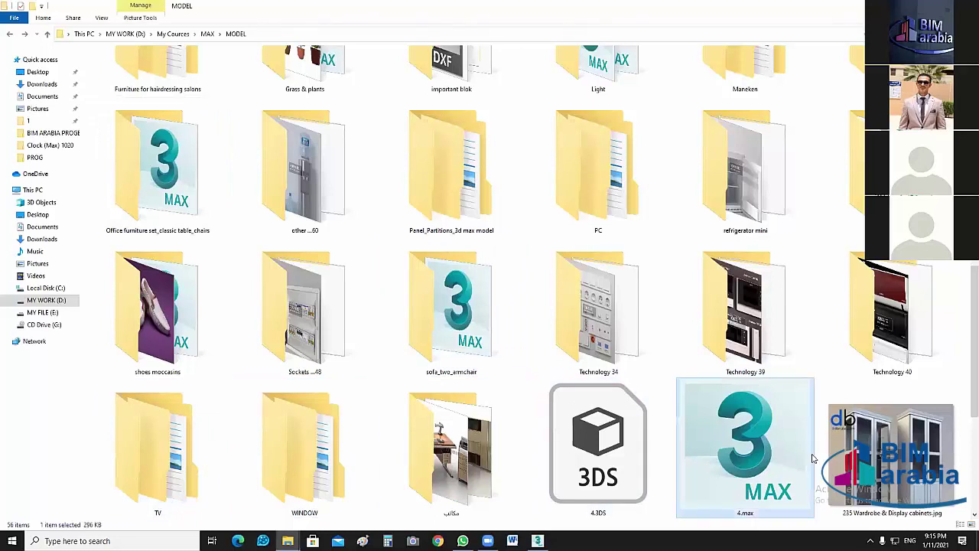
pyautogui.scroll(-3, 712, 458)
pyautogui.click(618, 459)
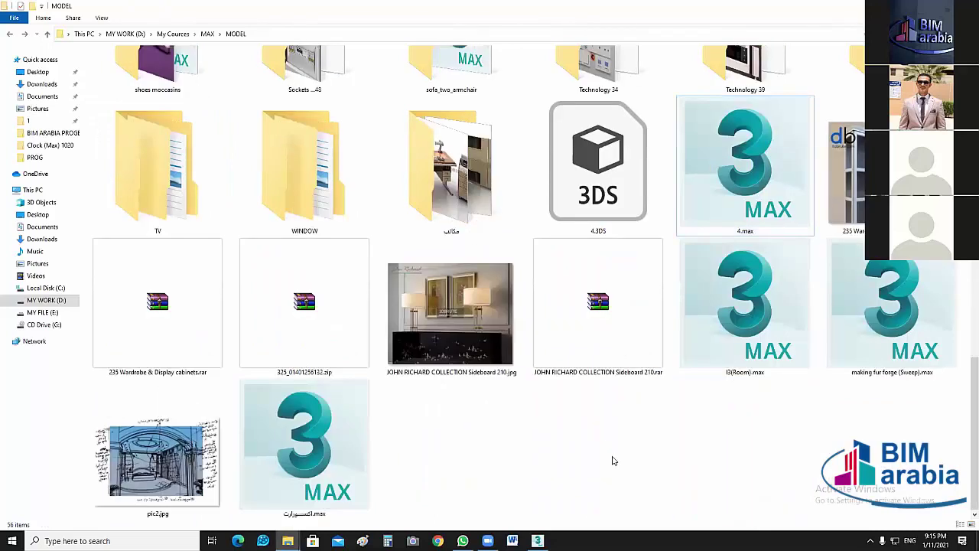
pyautogui.hotkey('alt', 'Up')
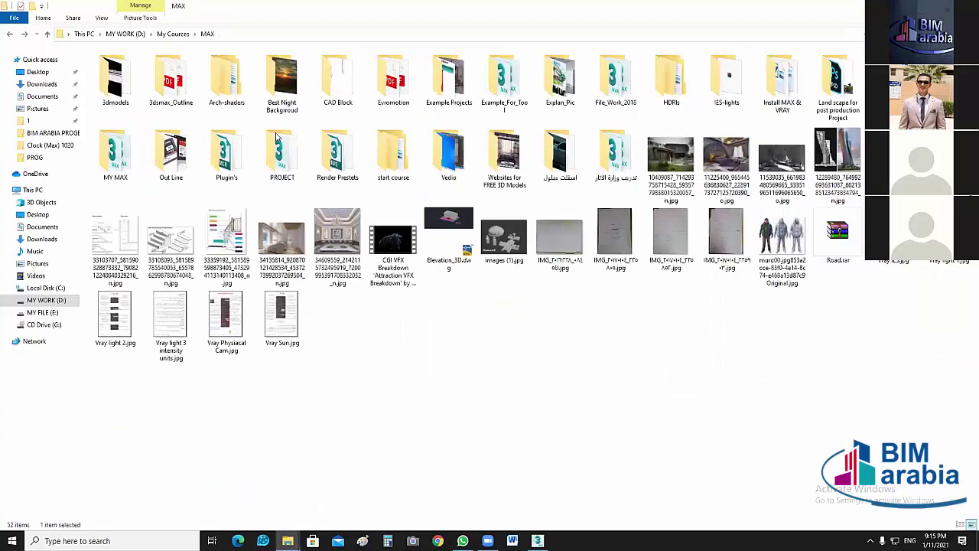
# Open 2486048.5d26f347c2e46.jpeg from Matriales\marbil and Granite 2020 in Photos.
pyautogui.press('Left')
pyautogui.press('Return')
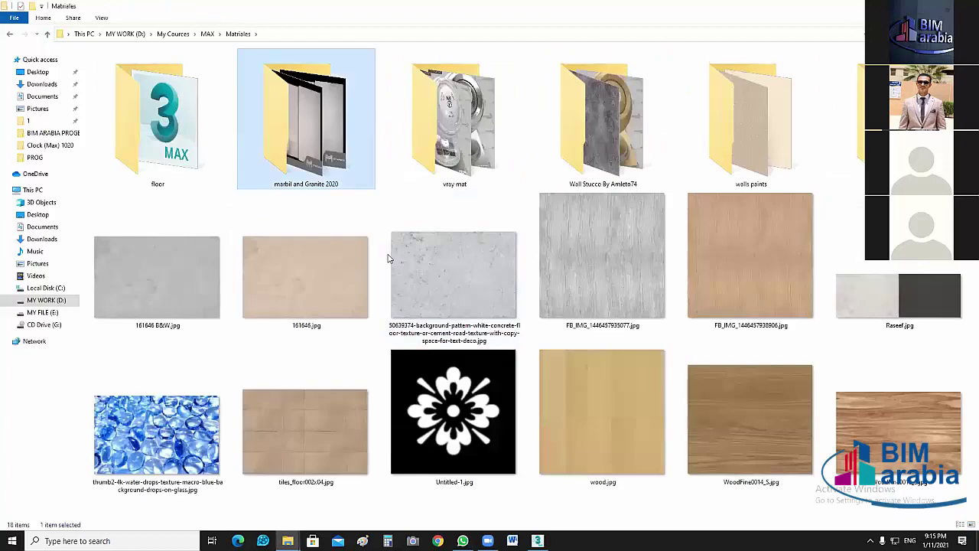
pyautogui.press('Return')
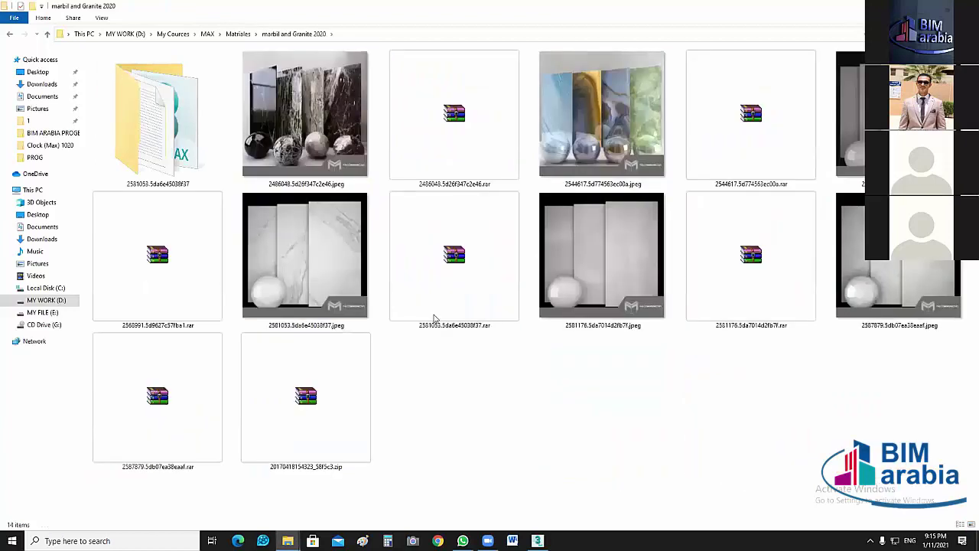
pyautogui.click(329, 163)
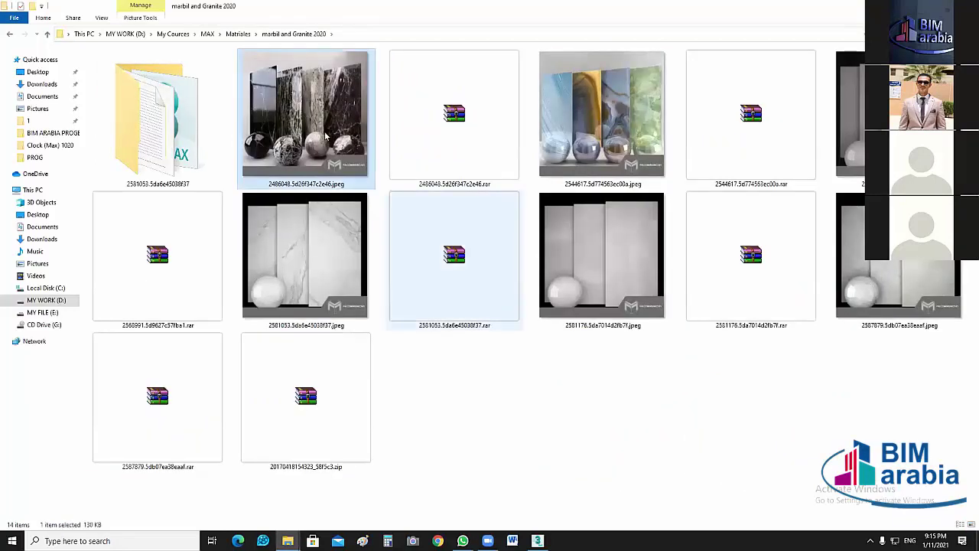
pyautogui.doubleClick(547, 305)
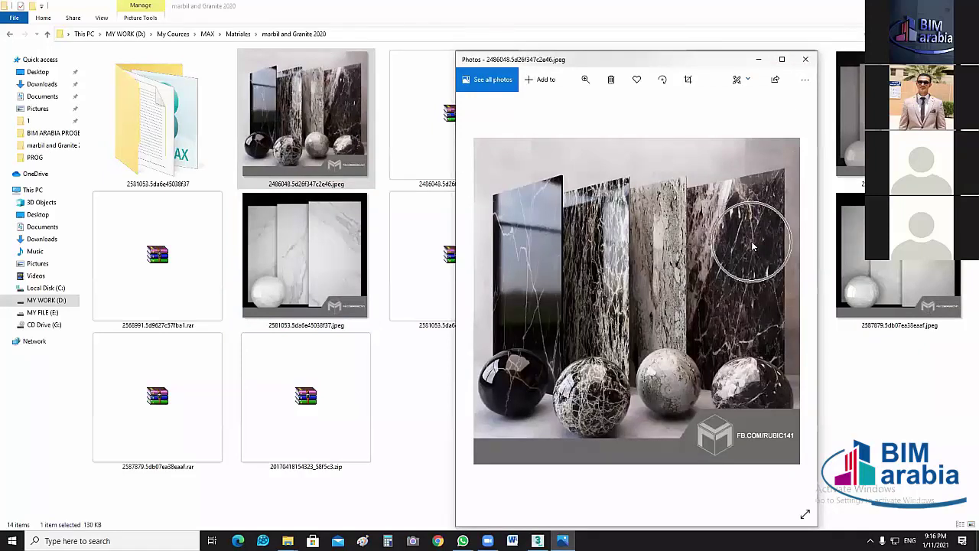
# Close the black preview and view the 2581176 and 2587879 marble previews.
pyautogui.click(806, 59)
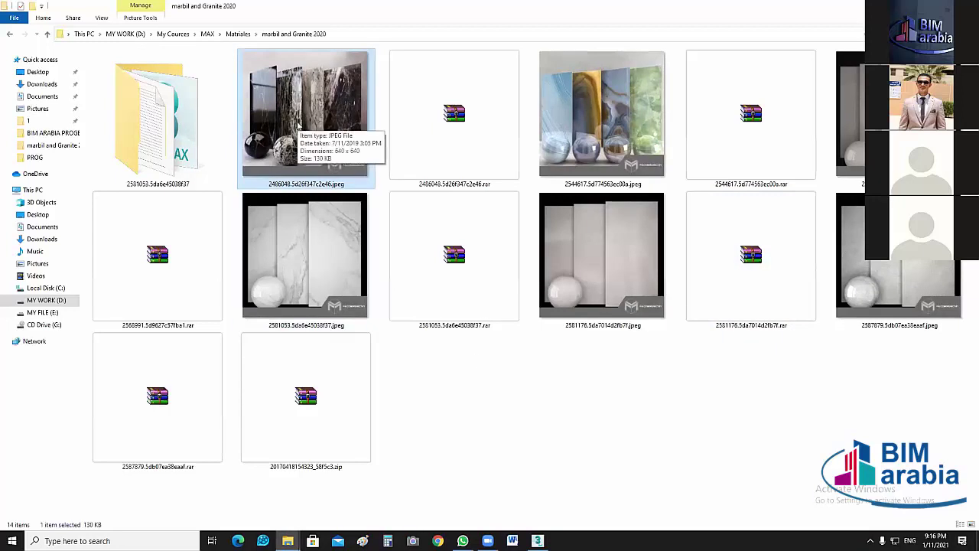
pyautogui.click(288, 266)
pyautogui.doubleClick(628, 252)
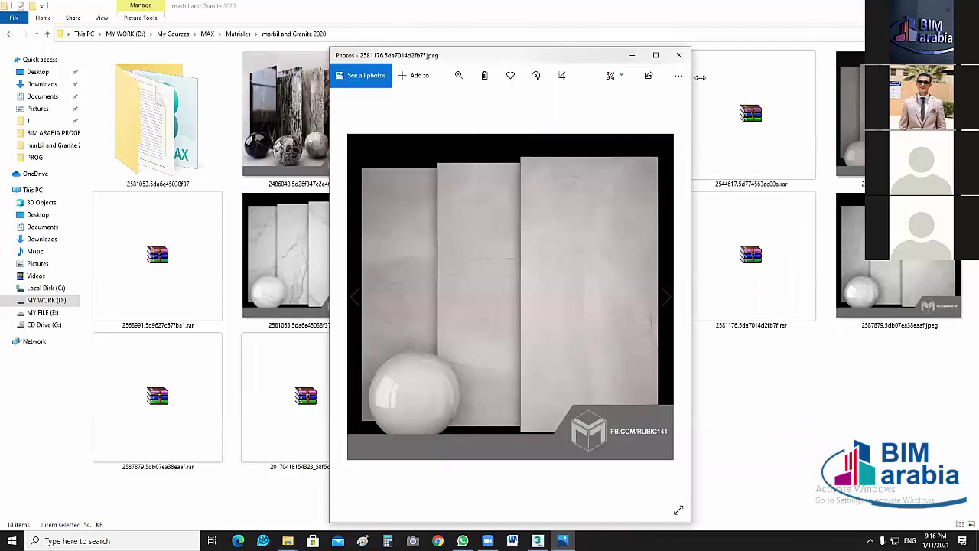
pyautogui.click(678, 54)
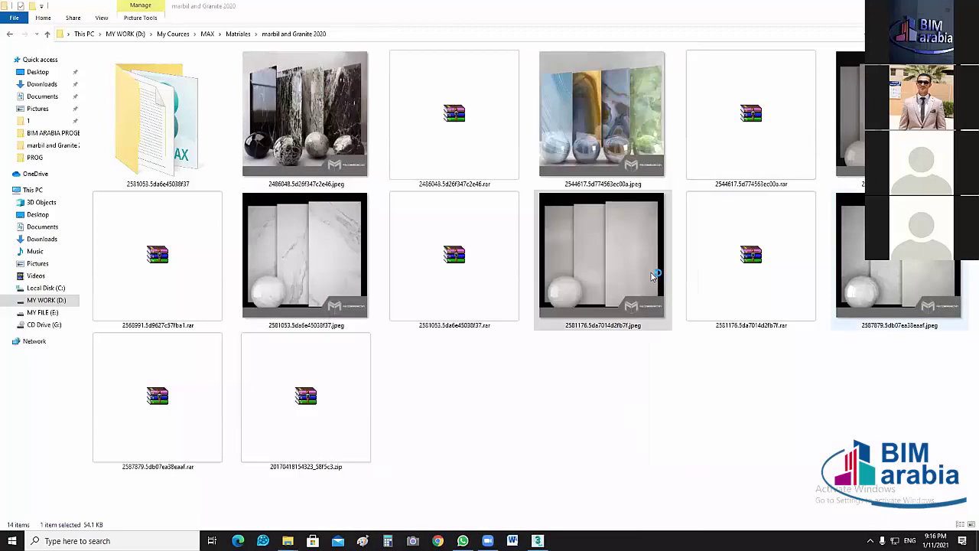
pyautogui.doubleClick(900, 253)
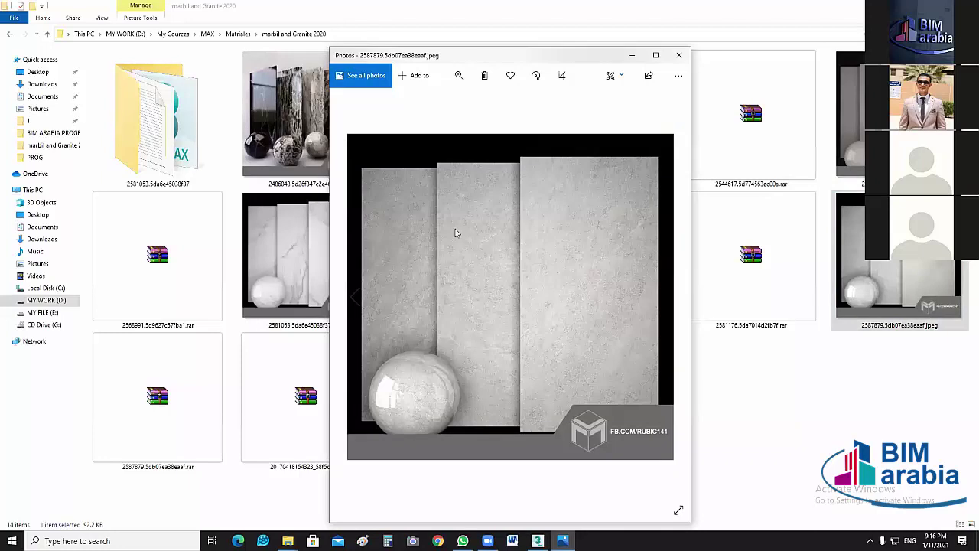
pyautogui.click(676, 55)
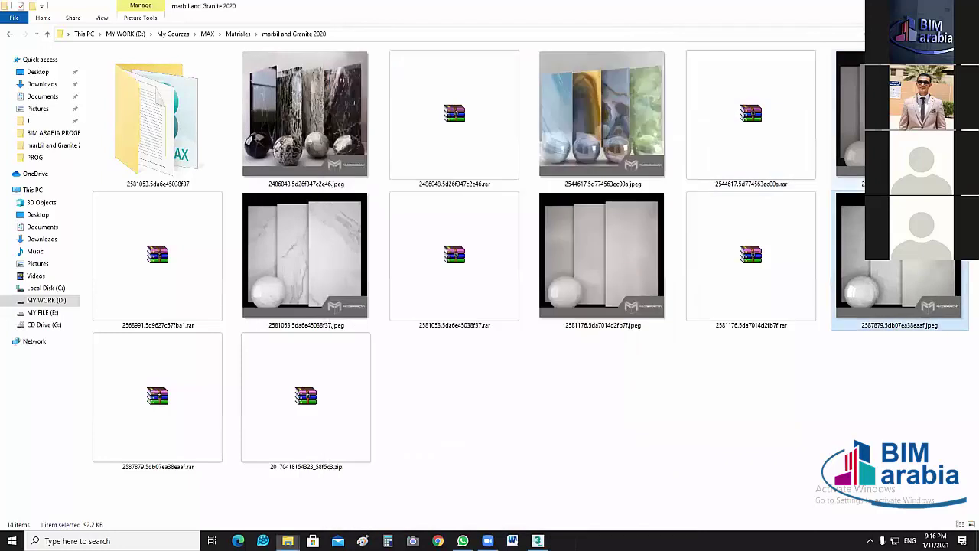
# View another grey marble preview, recheck the black one, then select its .rar archive.
pyautogui.doubleClick(626, 269)
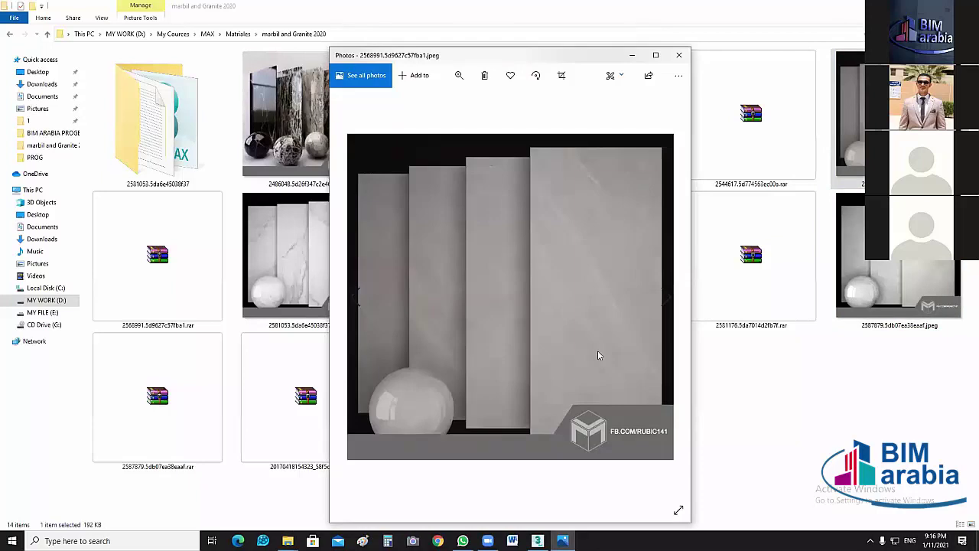
pyautogui.click(677, 55)
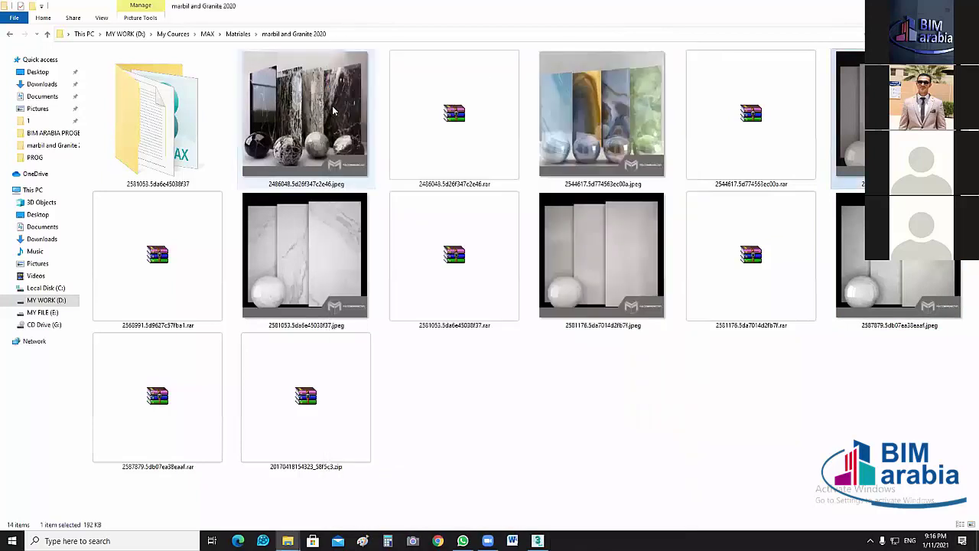
pyautogui.doubleClick(459, 319)
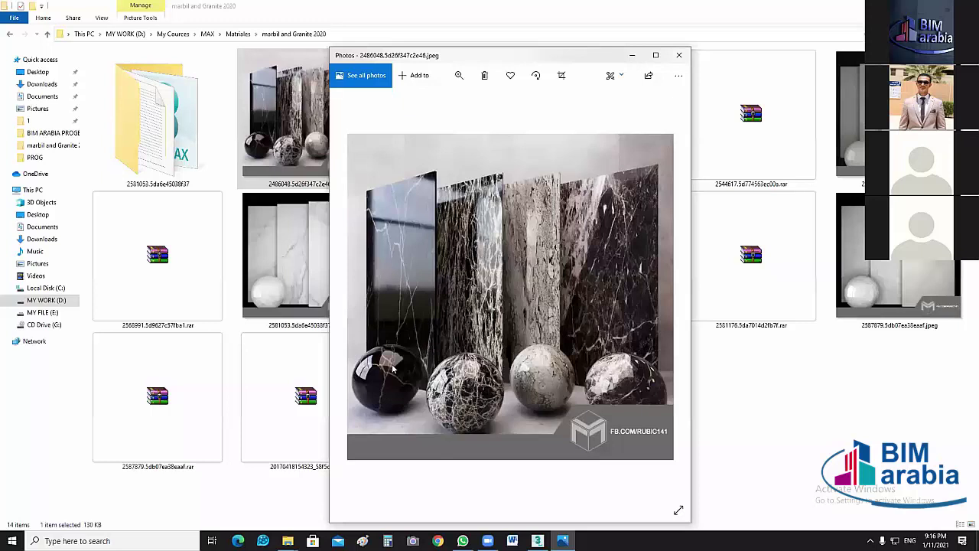
pyautogui.click(681, 55)
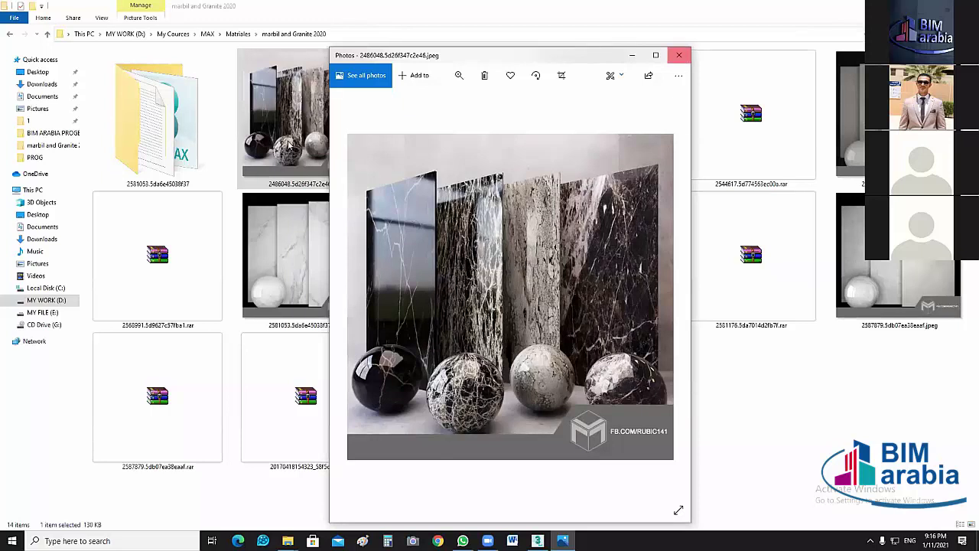
pyautogui.click(441, 140)
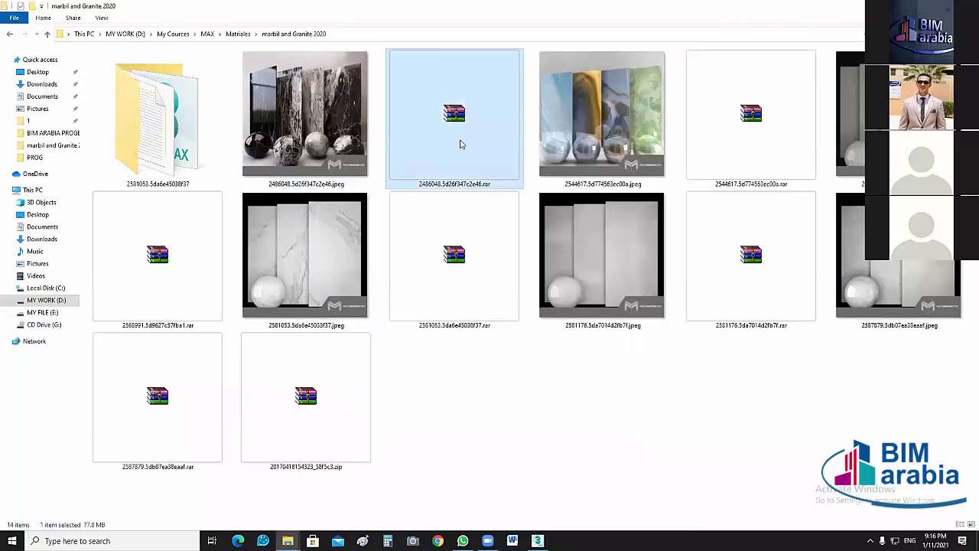
# Extract the black marble .rar archive into its own folder with WinRAR.
pyautogui.moveTo(455, 119)
pyautogui.doubleClick(465, 131)
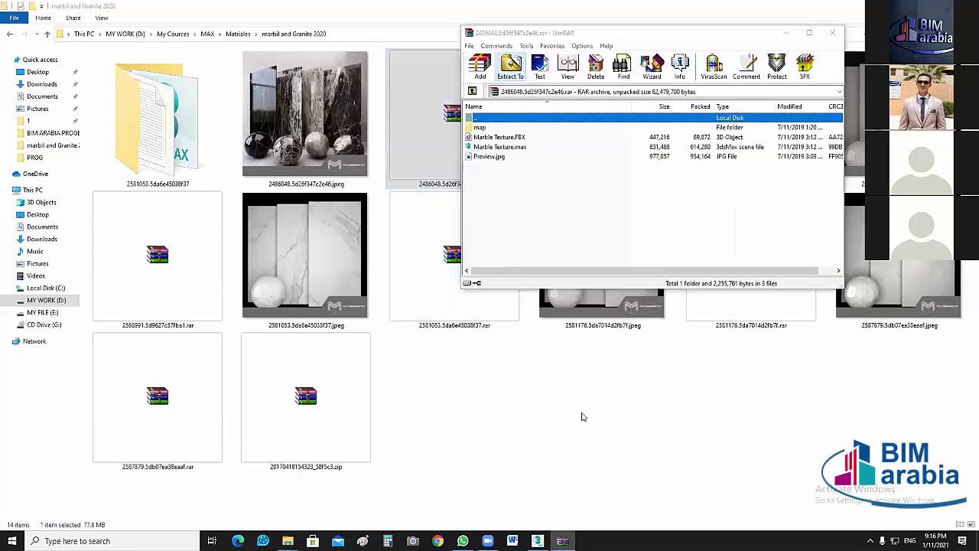
pyautogui.hotkey('alt', 'e')
pyautogui.click(683, 268)
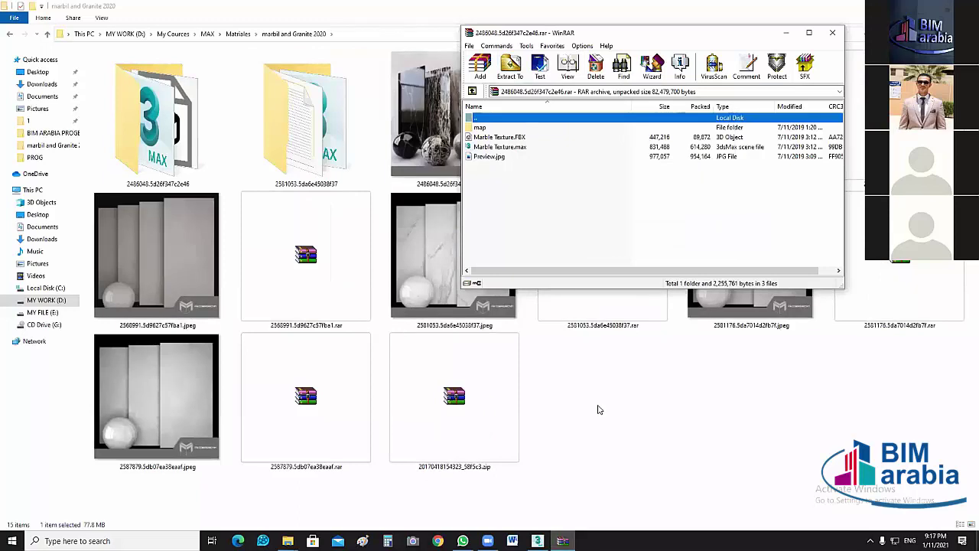
pyautogui.click(832, 32)
# Copy the extracted marble folder together with its preview image.
pyautogui.keyDown('ctrl'); pyautogui.click(477, 167); pyautogui.keyUp('ctrl')
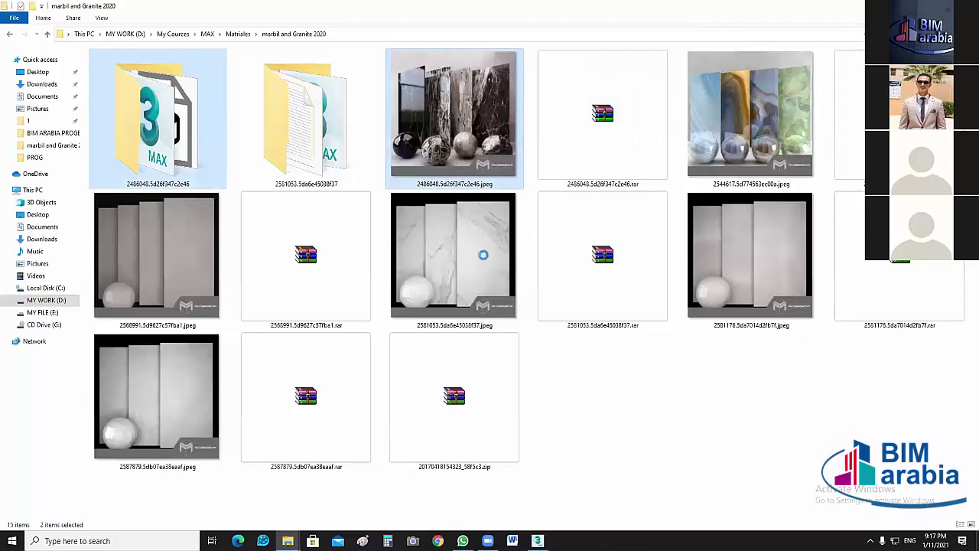
pyautogui.hotkey('shift', 'F10')
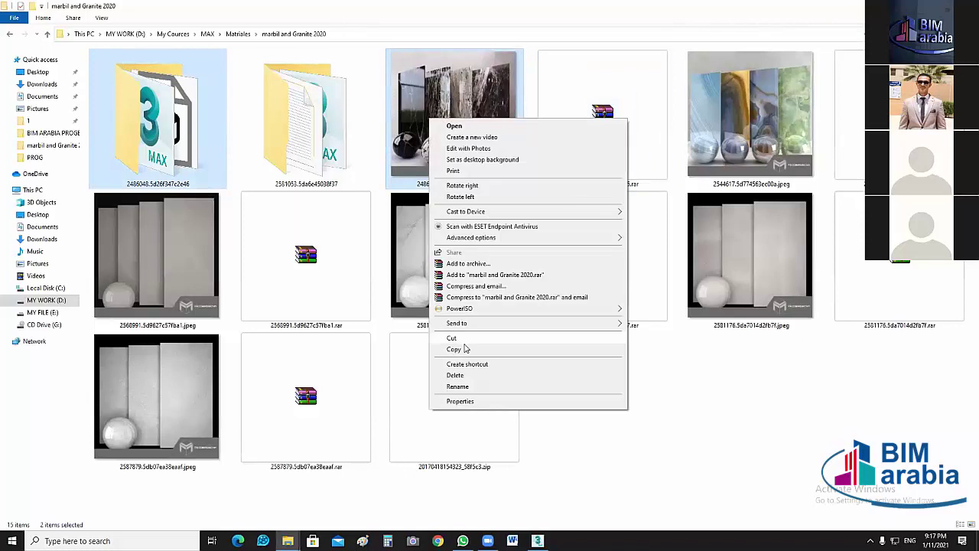
pyautogui.click(453, 349)
pyautogui.moveTo(288, 540)
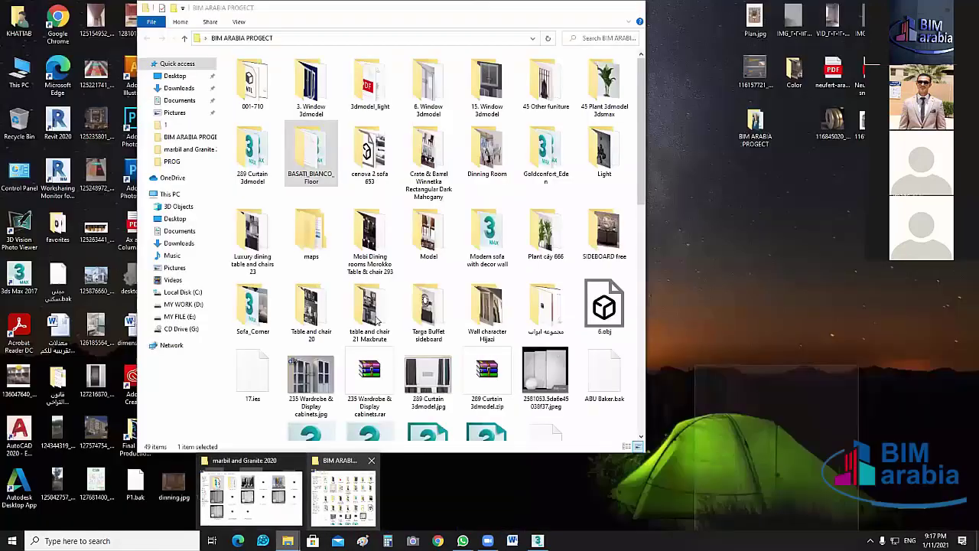
# Paste the copied marble folder and preview into BIM ARABIA PROGECT and peek inside.
pyautogui.rightClick(376, 318)
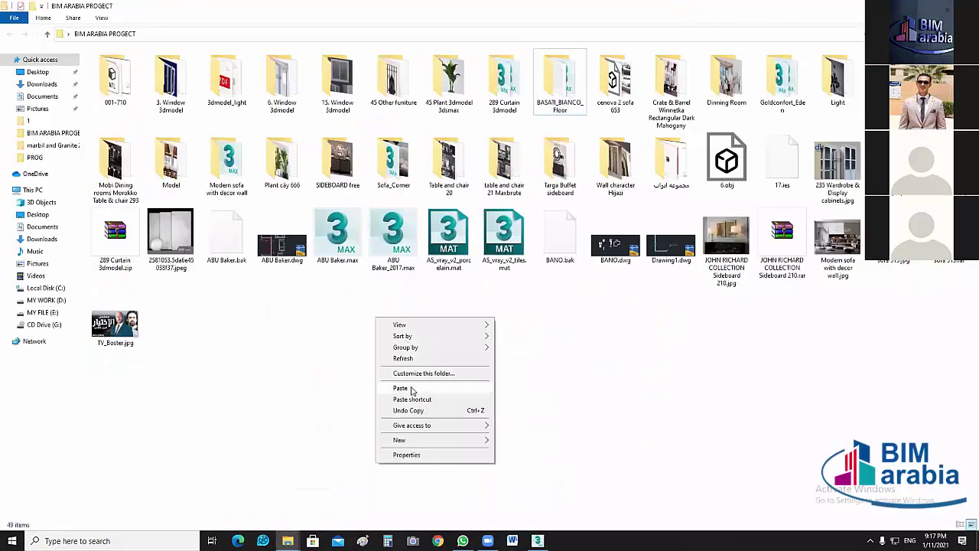
pyautogui.hotkey('ctrl', 'v')
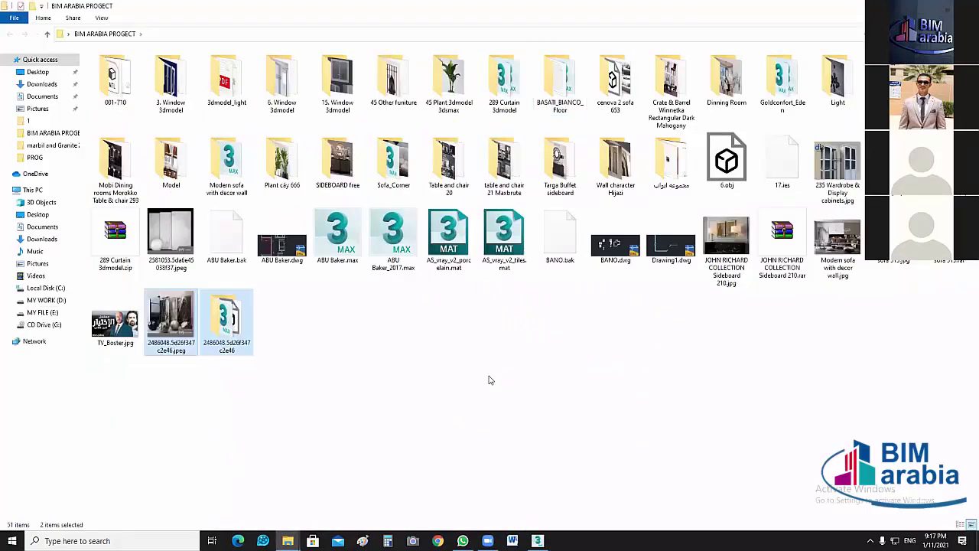
pyautogui.click(231, 352)
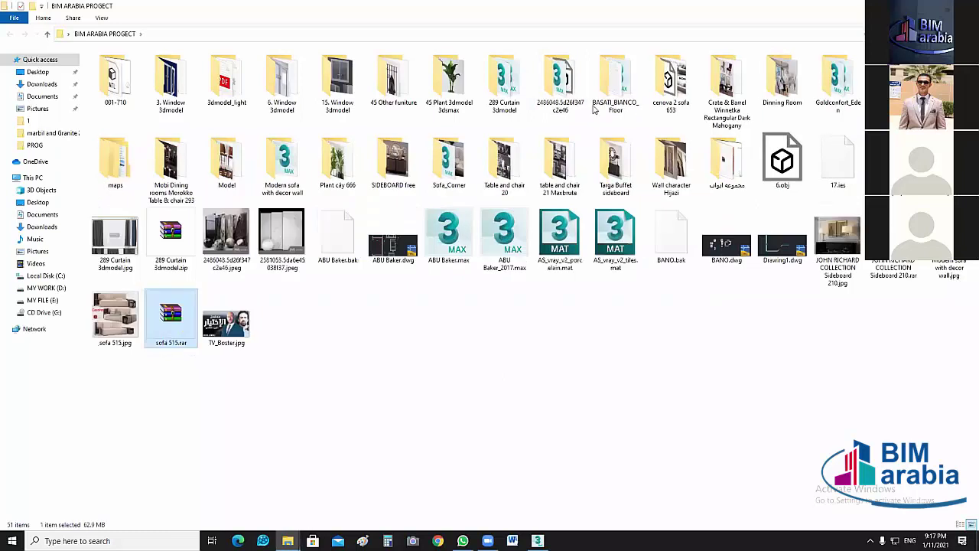
pyautogui.click(566, 88)
pyautogui.doubleClick(566, 92)
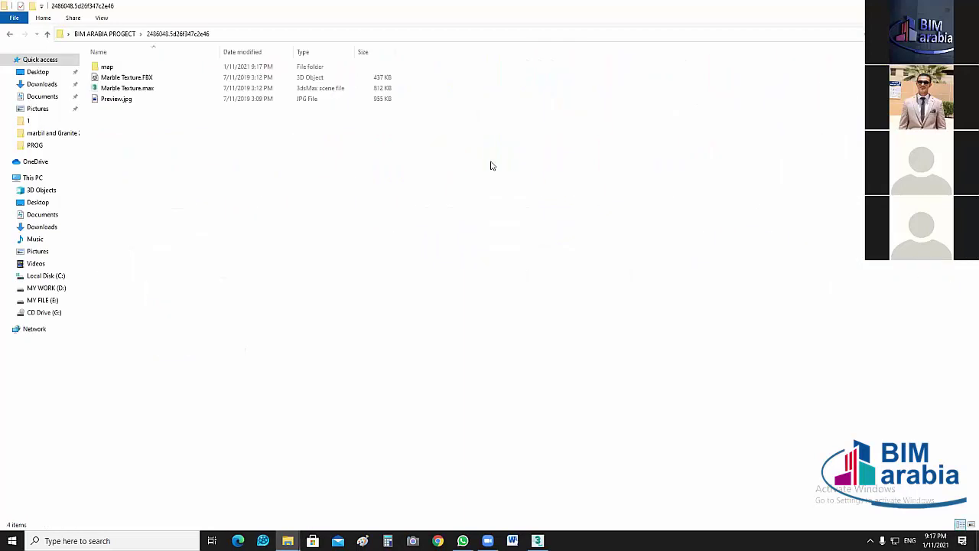
pyautogui.hotkey('alt', 'Left')
# Rename the pasted folder BLACK_GRANITE and open it.
pyautogui.click(560, 107)
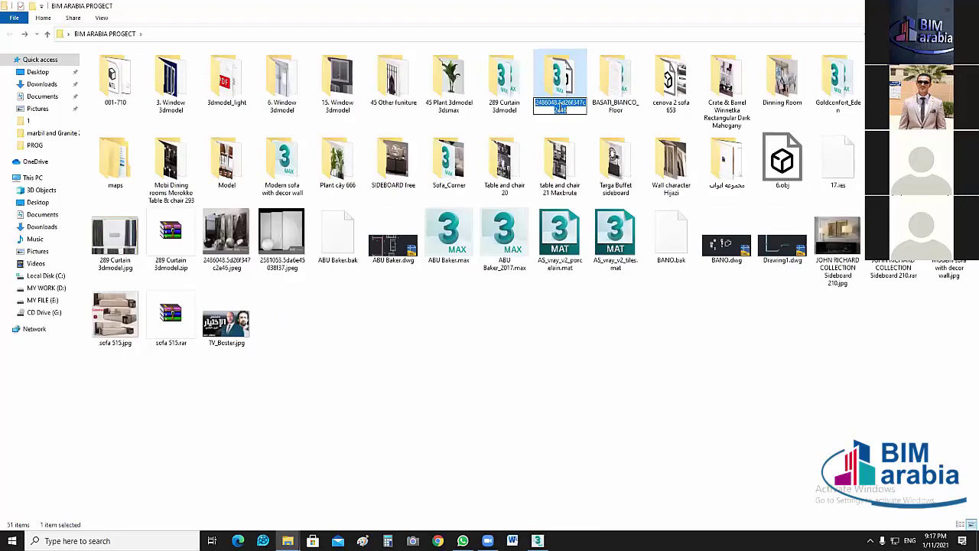
pyautogui.write('BLA')
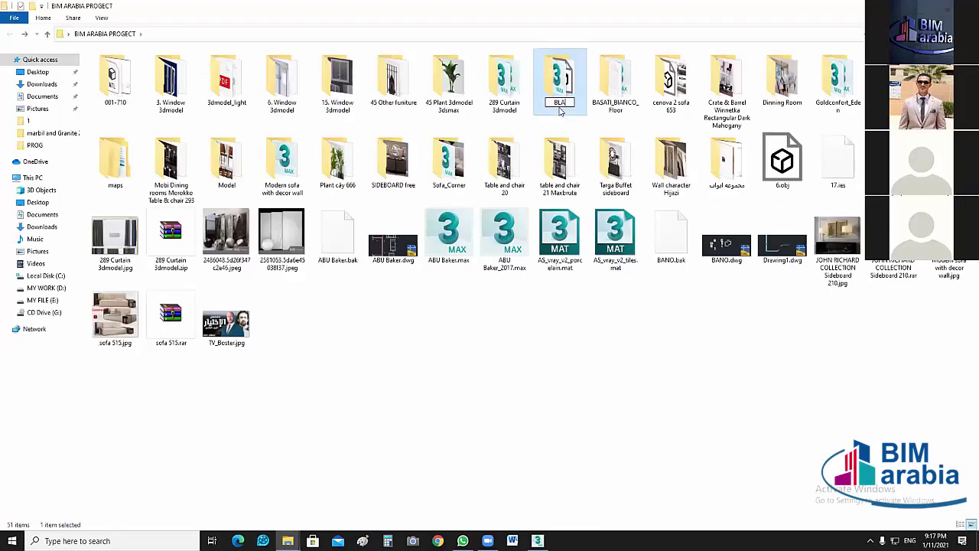
pyautogui.write('CK')
pyautogui.write('_G')
pyautogui.write('RAN')
pyautogui.write('ITE')
pyautogui.press('Return')
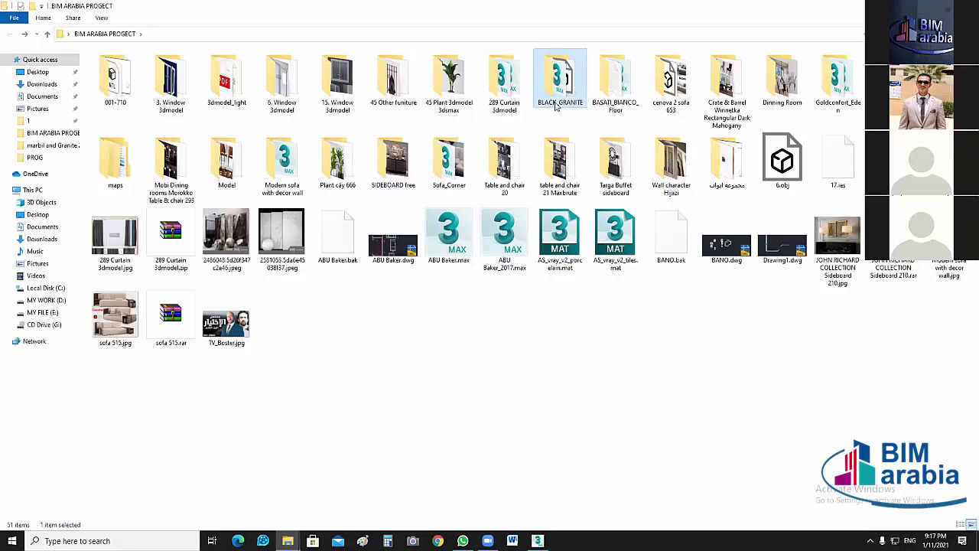
pyautogui.press('Return')
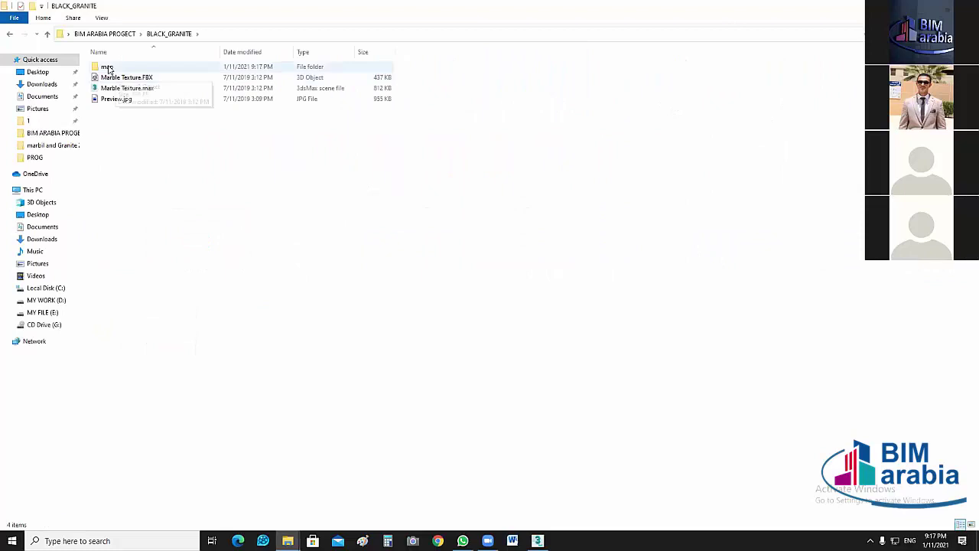
# Inspect BLACK_GRANITE's map subfolder and Preview.jpg, then hide Explorer to reveal 3ds Max.
pyautogui.doubleClick(105, 68)
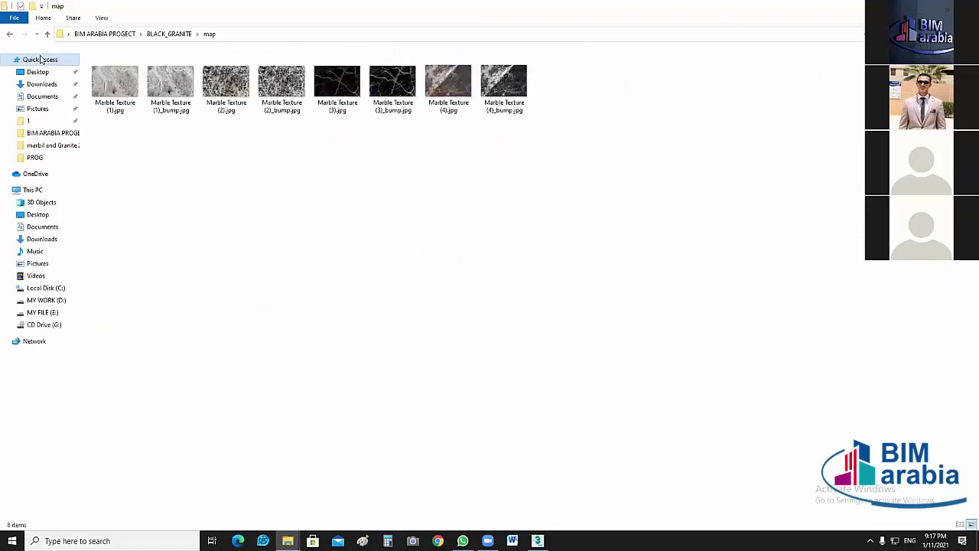
pyautogui.press('BackSpace')
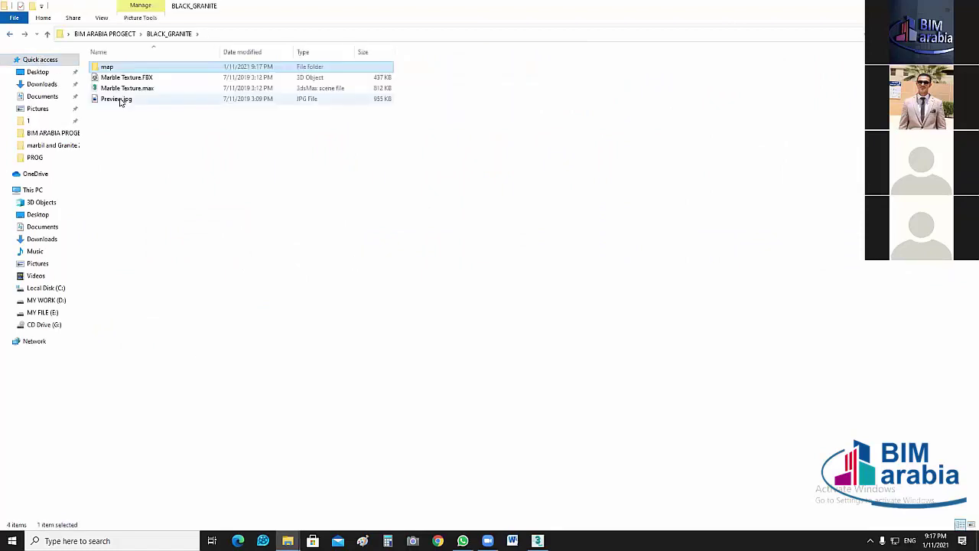
pyautogui.doubleClick(119, 100)
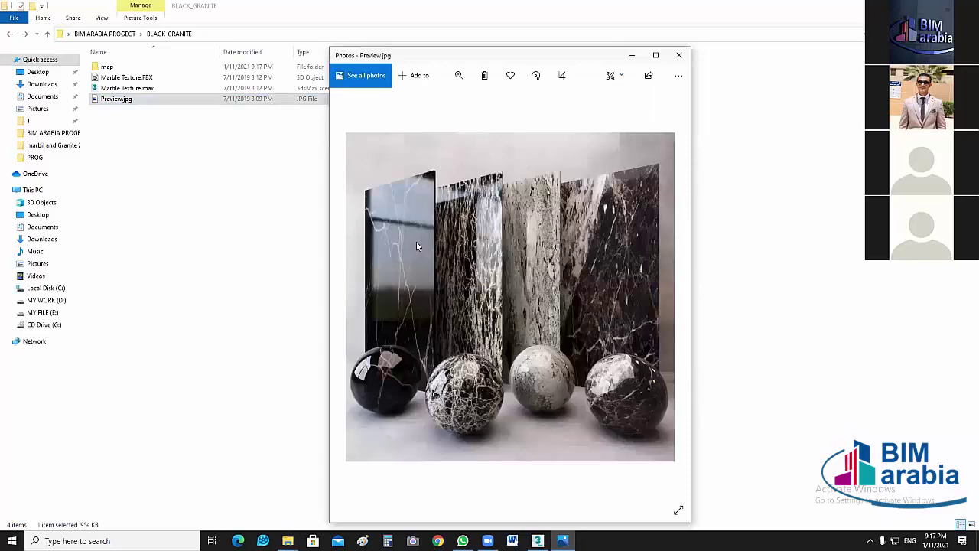
pyautogui.click(538, 275)
pyautogui.click(679, 57)
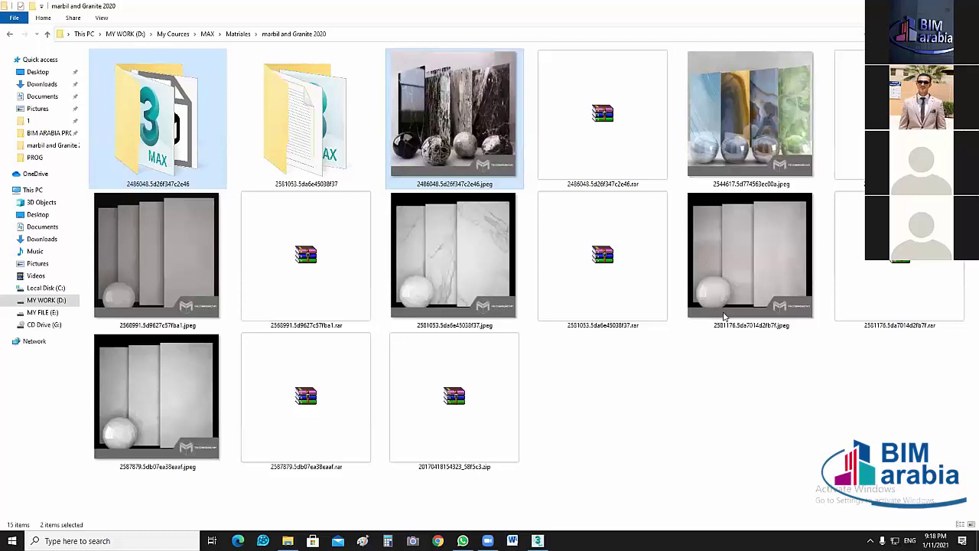
pyautogui.press('super+d')
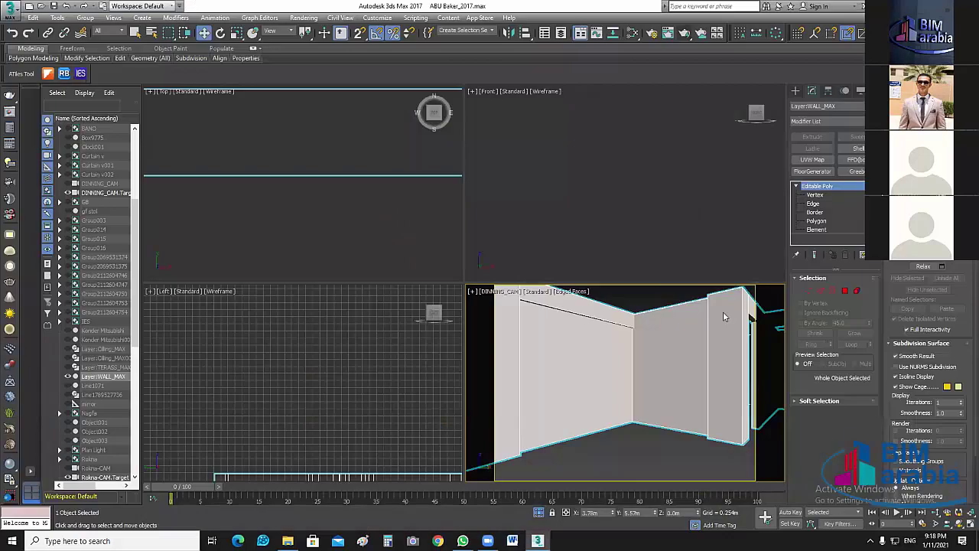
# Deselect the walls, zoom out in Perspective view, and choose Import from the application menu.
pyautogui.click(633, 457)
pyautogui.press('p')
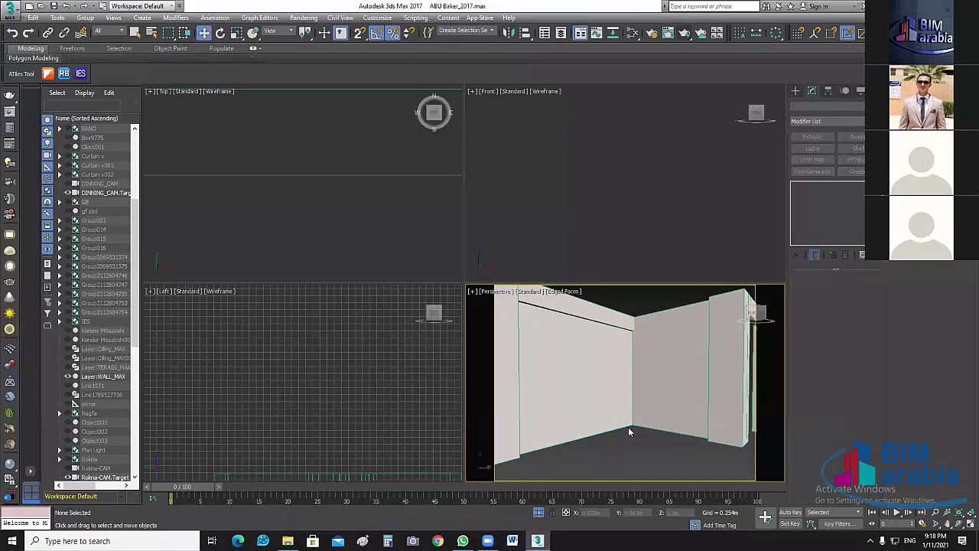
pyautogui.scroll(-5, 631, 428)
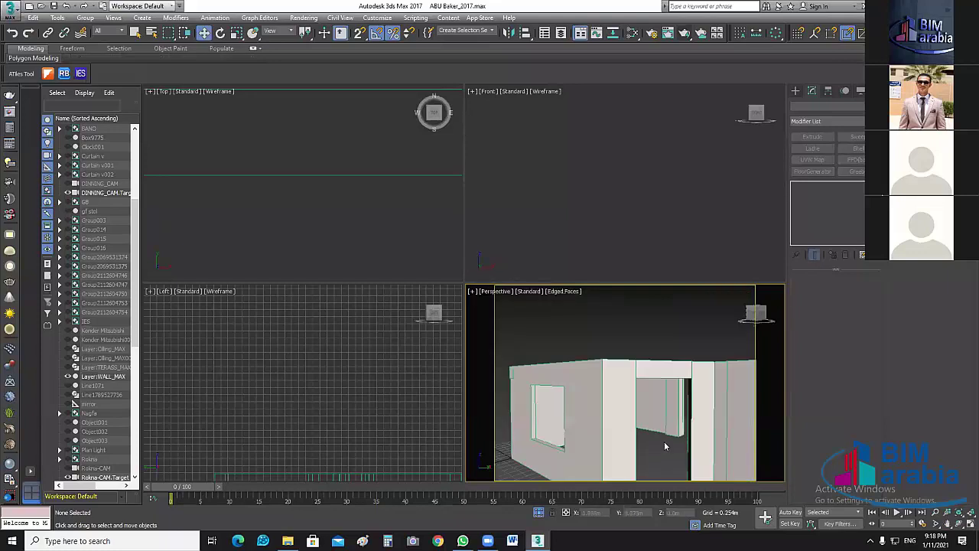
pyautogui.scroll(3, 641, 434)
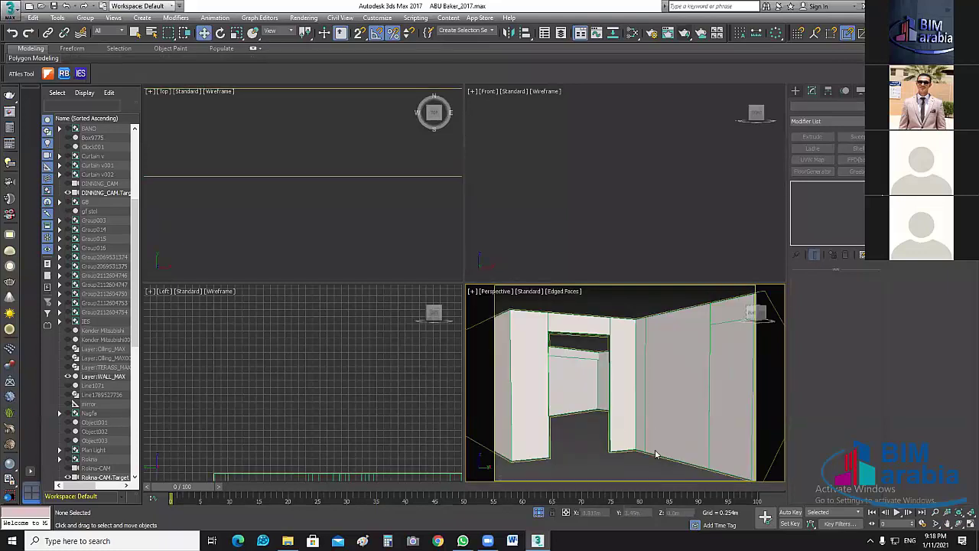
pyautogui.scroll(-10, 637, 435)
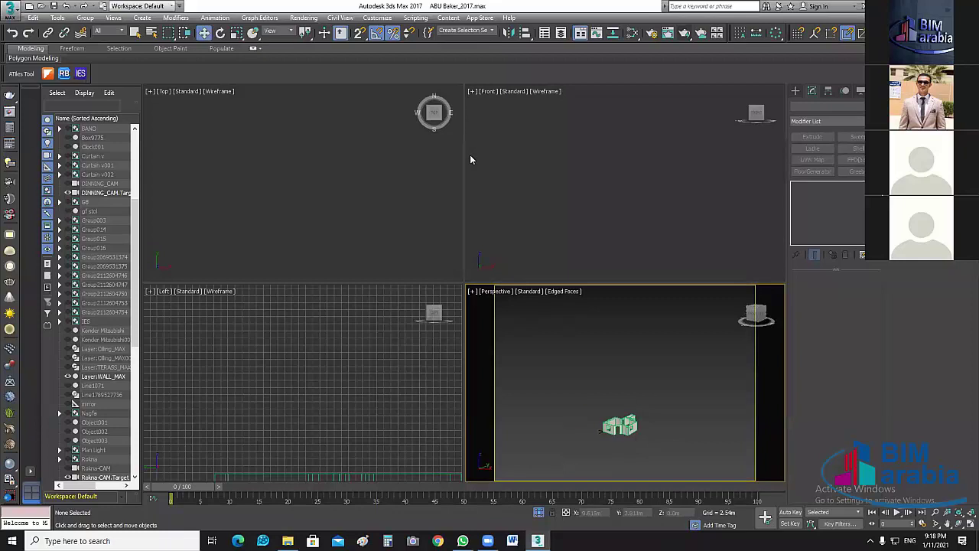
pyautogui.click(9, 7)
pyautogui.click(31, 155)
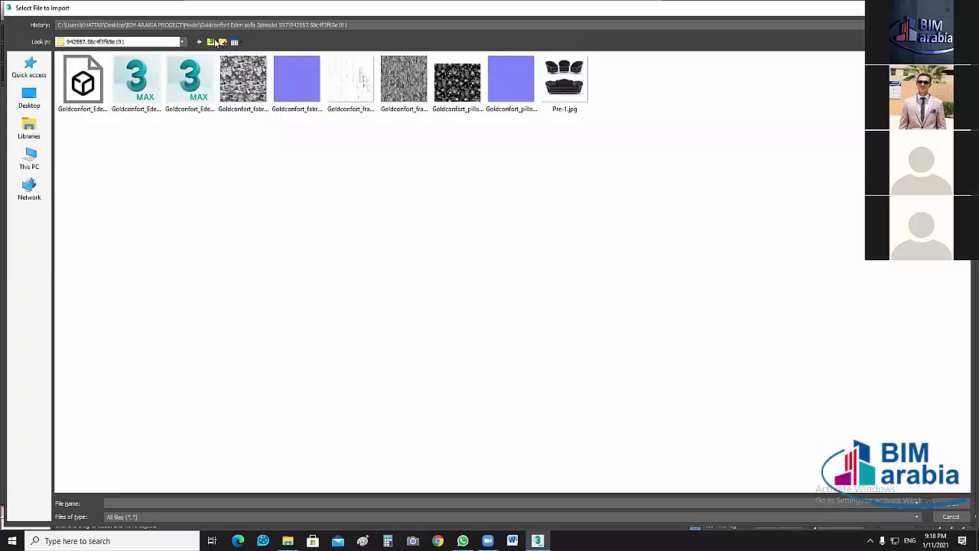
# Browse up to BIM ARABIA PROGECT\BLACK_GRANITE and select Marble Texture.max.
pyautogui.click(211, 42)
pyautogui.click(212, 43)
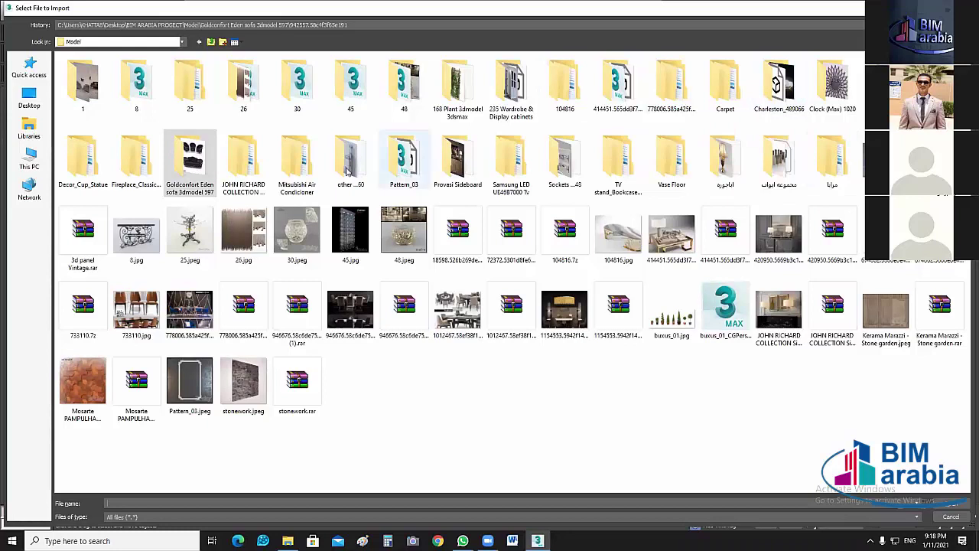
pyautogui.click(210, 42)
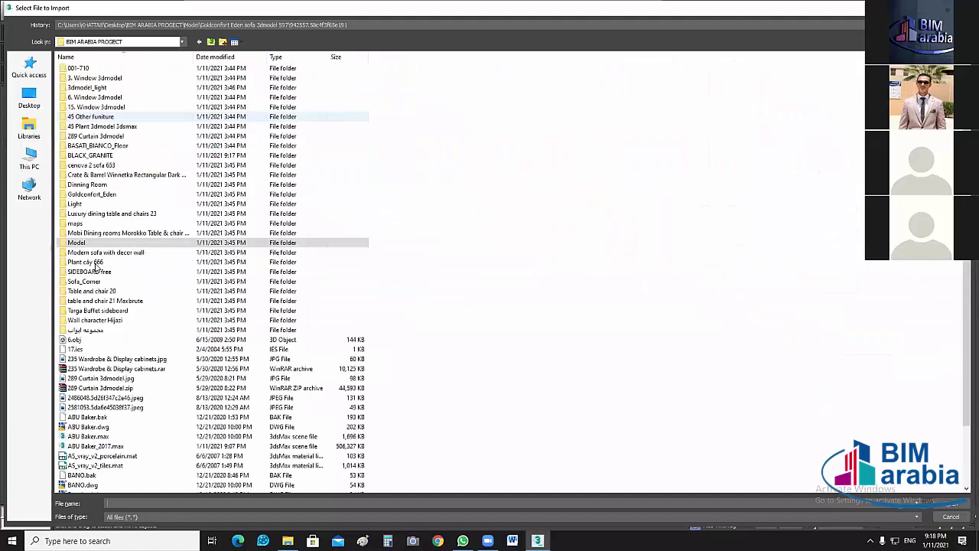
pyautogui.doubleClick(96, 156)
pyautogui.click(108, 87)
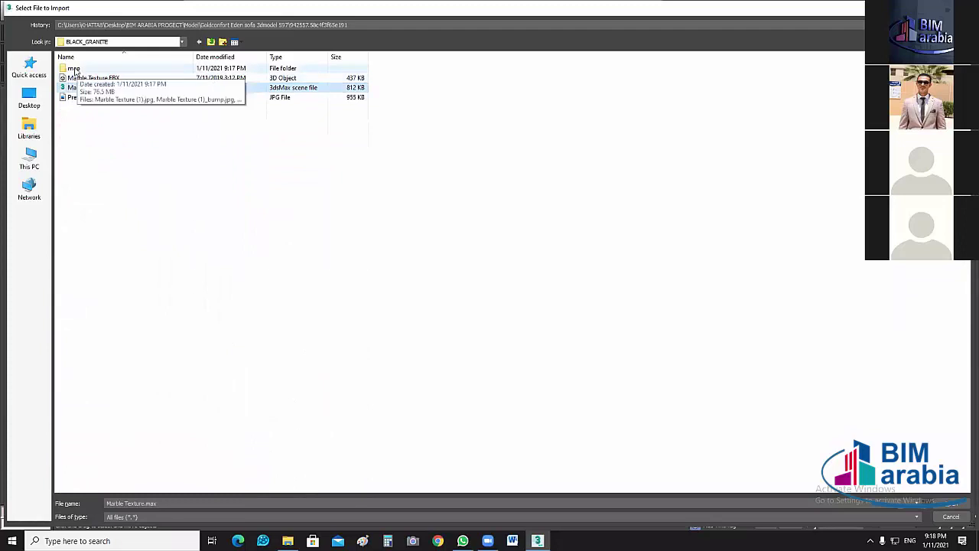
pyautogui.doubleClick(73, 69)
pyautogui.press('BackSpace')
pyautogui.click(112, 90)
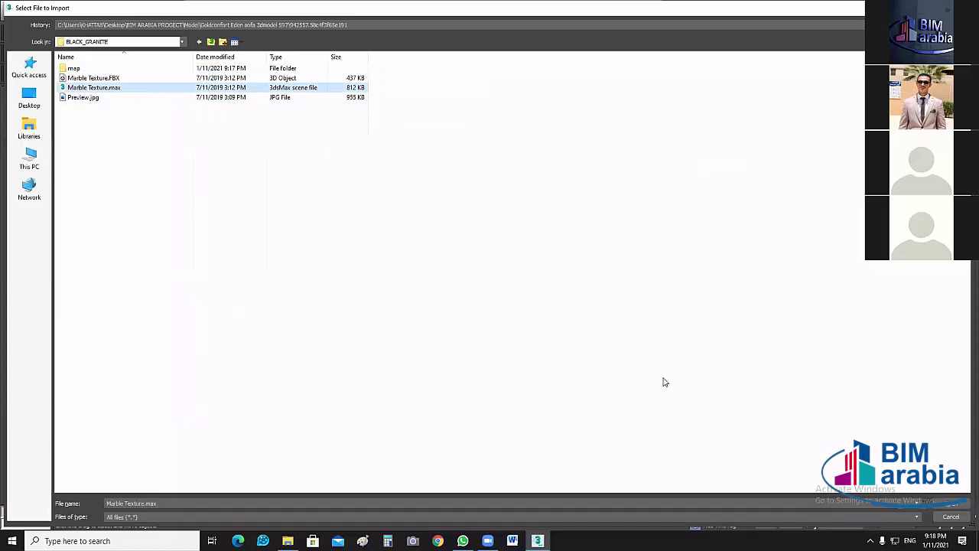
# Attempt the import, dismiss both improper-format errors, and cancel a second Import dialog.
pyautogui.click(952, 506)
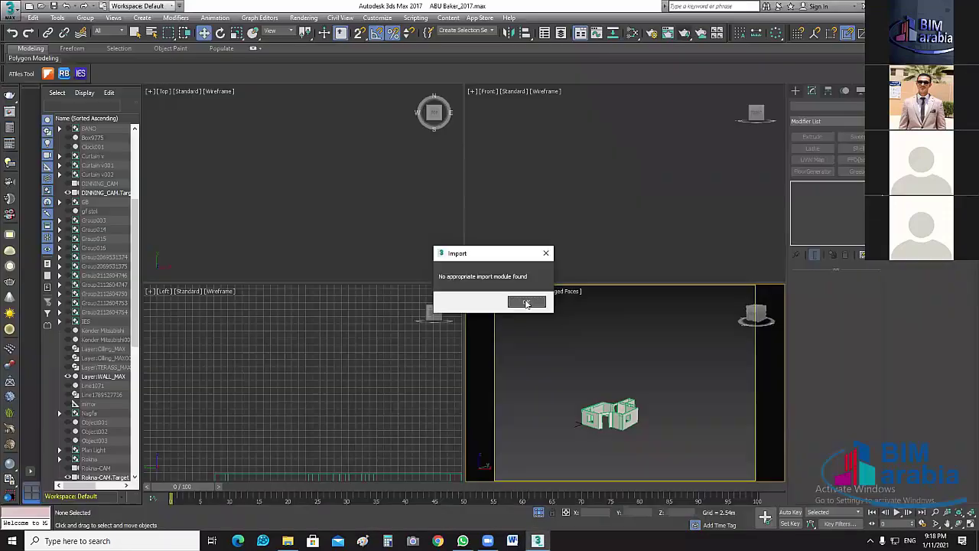
pyautogui.click(526, 304)
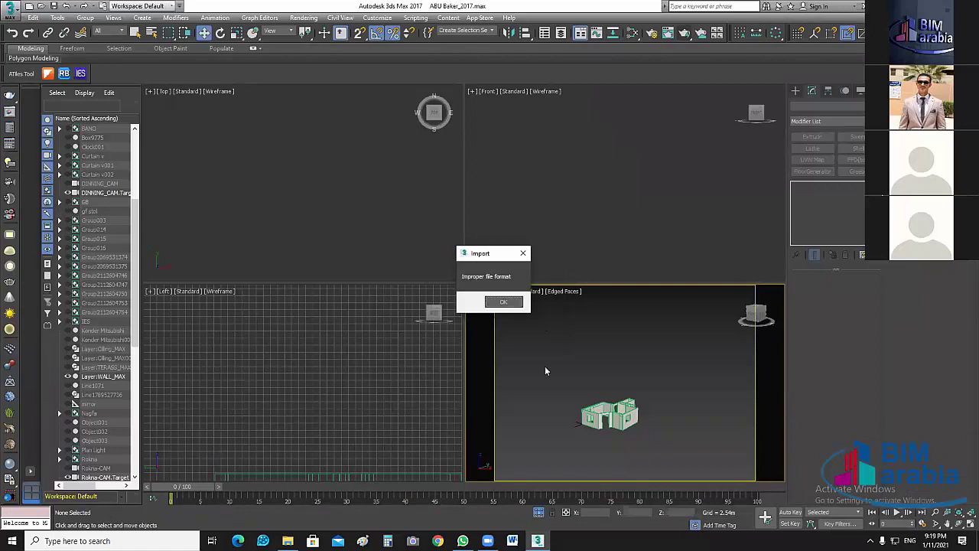
pyautogui.click(504, 303)
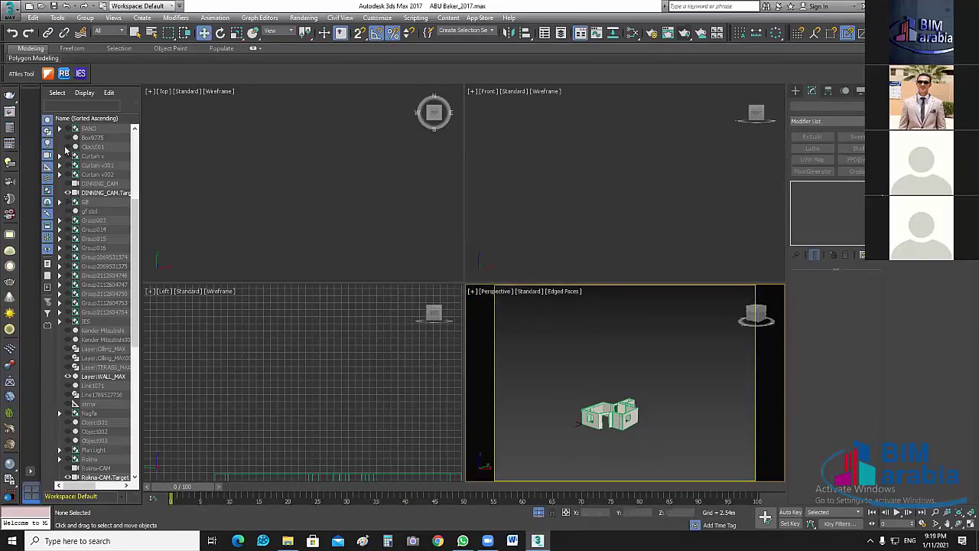
pyautogui.click(11, 11)
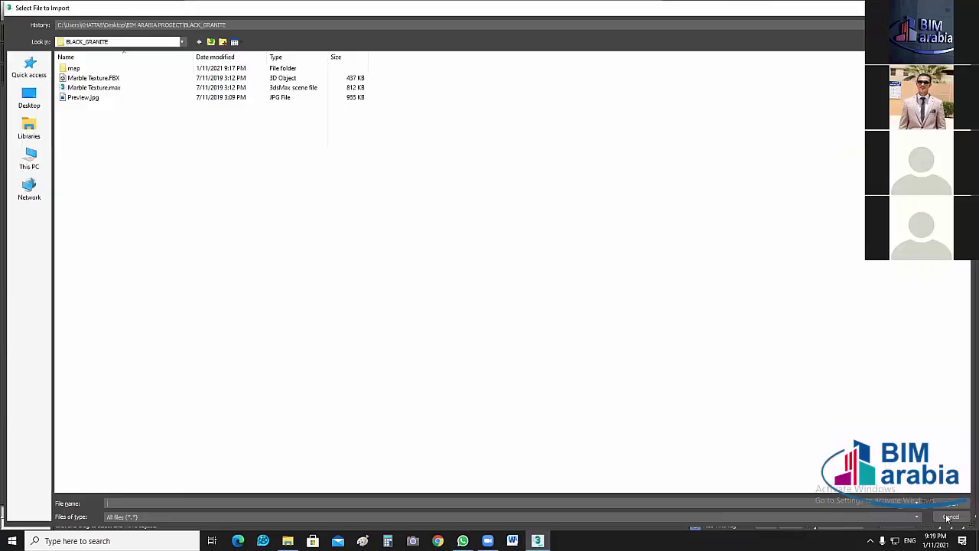
pyautogui.click(948, 517)
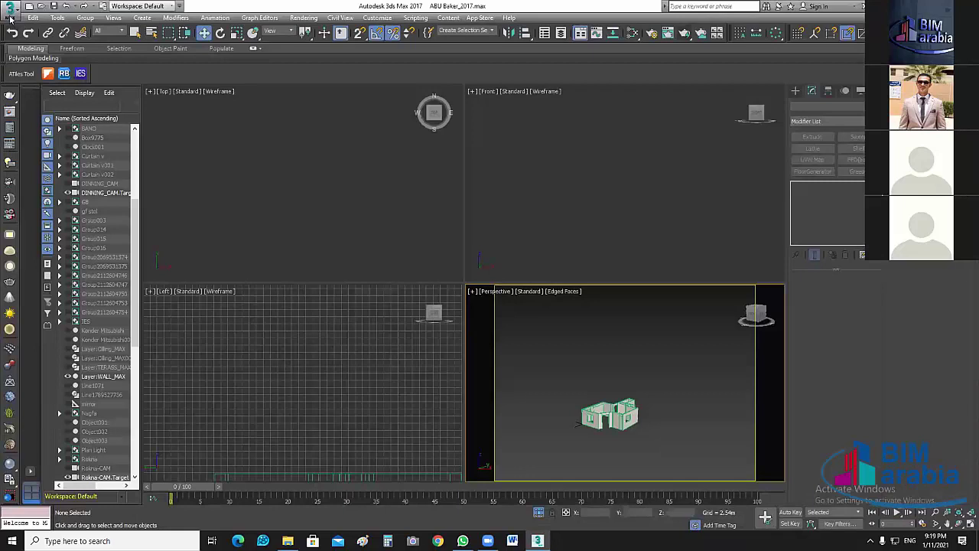
# Start a Merge from the application menu and browse to the BLACK_GRANITE folder.
pyautogui.click(10, 17)
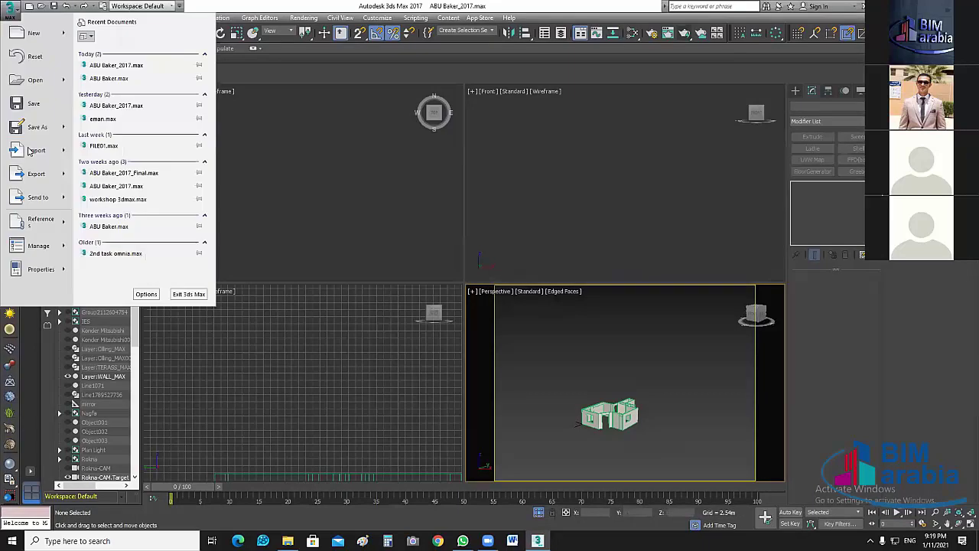
pyautogui.moveTo(36, 150)
pyautogui.click(109, 83)
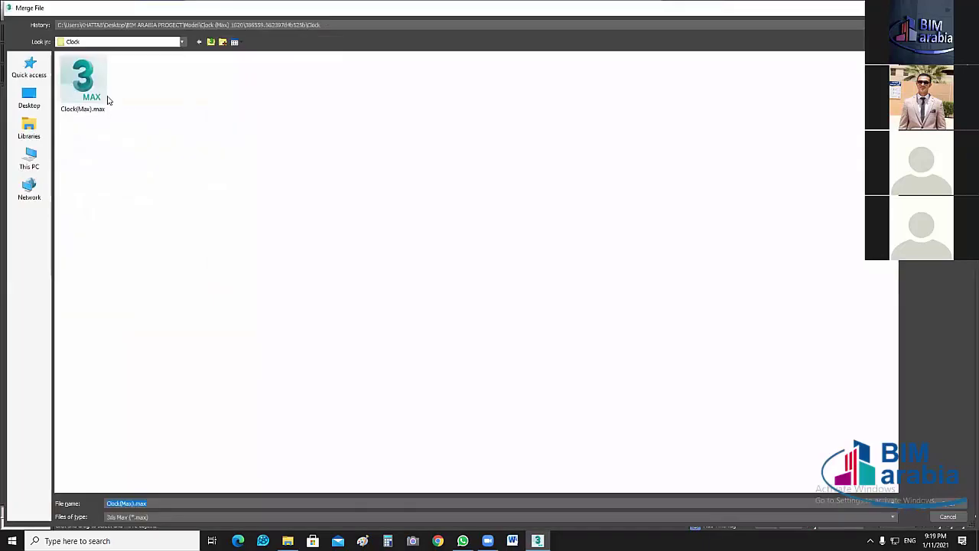
pyautogui.click(211, 42)
pyautogui.click(211, 42)
pyautogui.click(211, 43)
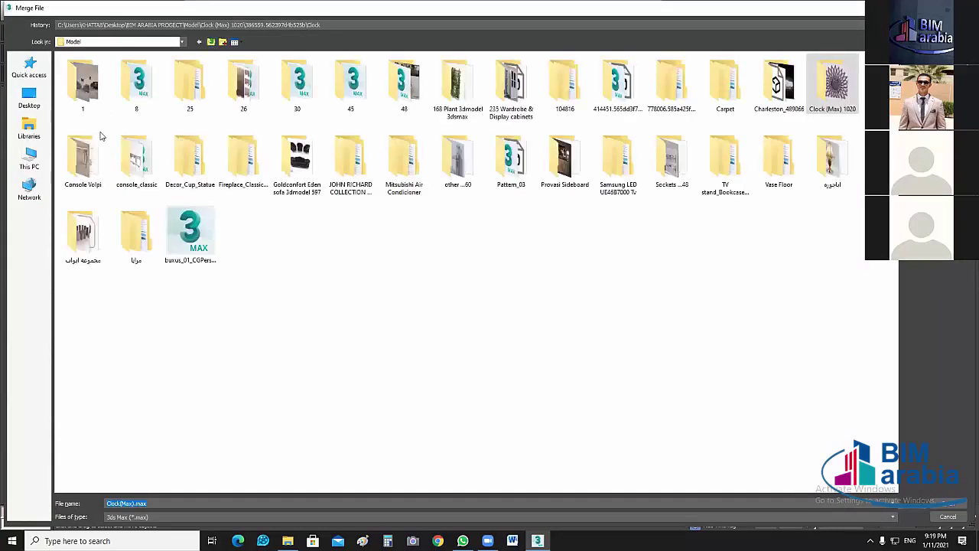
pyautogui.press('BackSpace')
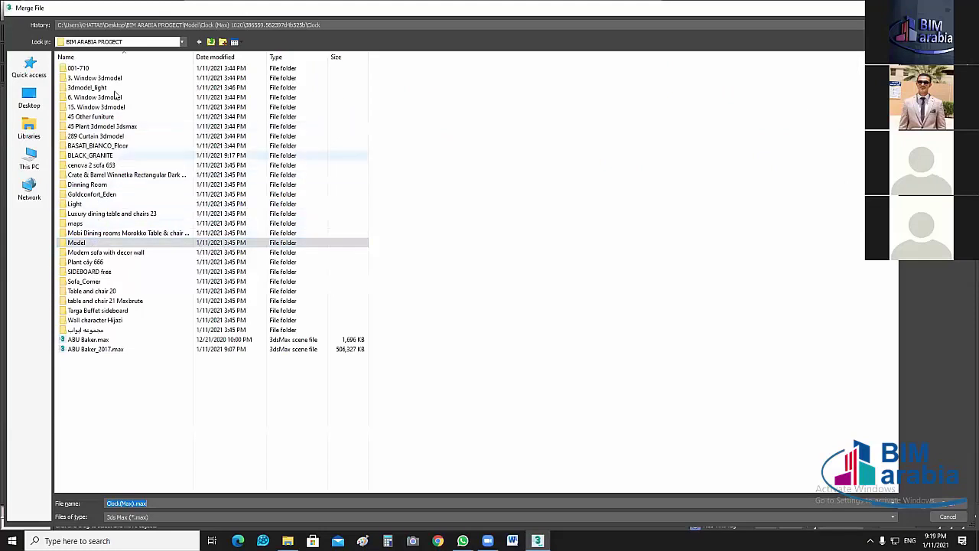
pyautogui.doubleClick(91, 155)
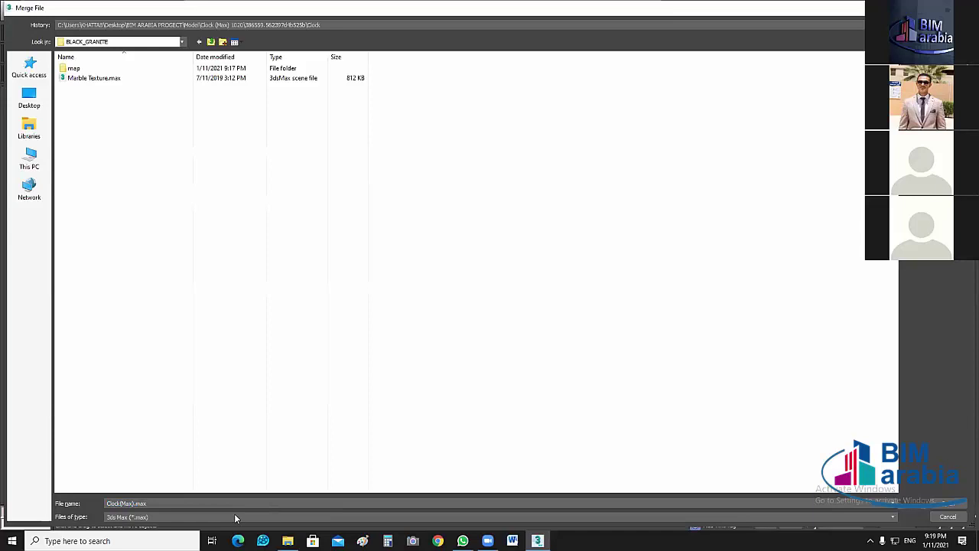
# Set Files of type to All files and merge all objects from Marble Texture.max.
pyautogui.click(235, 519)
pyautogui.click(235, 525)
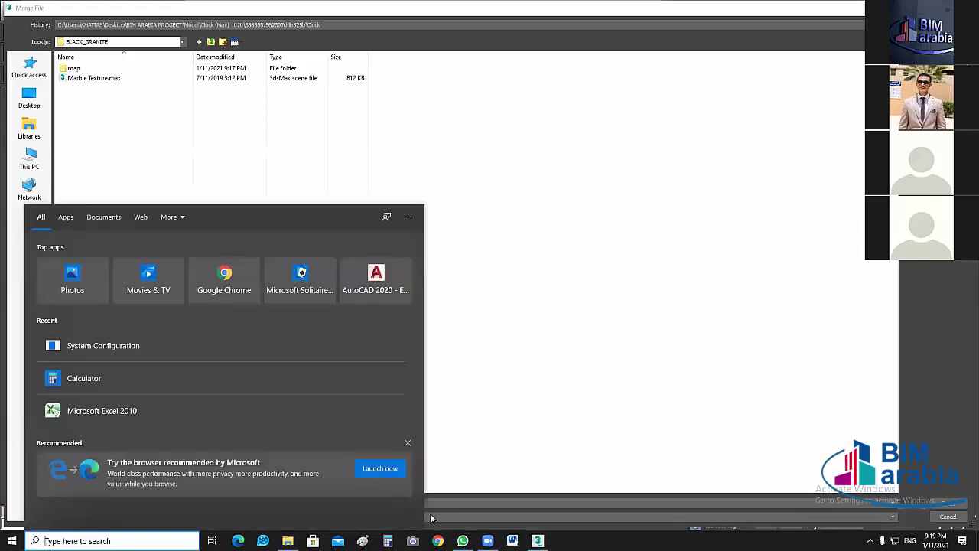
pyautogui.click(192, 518)
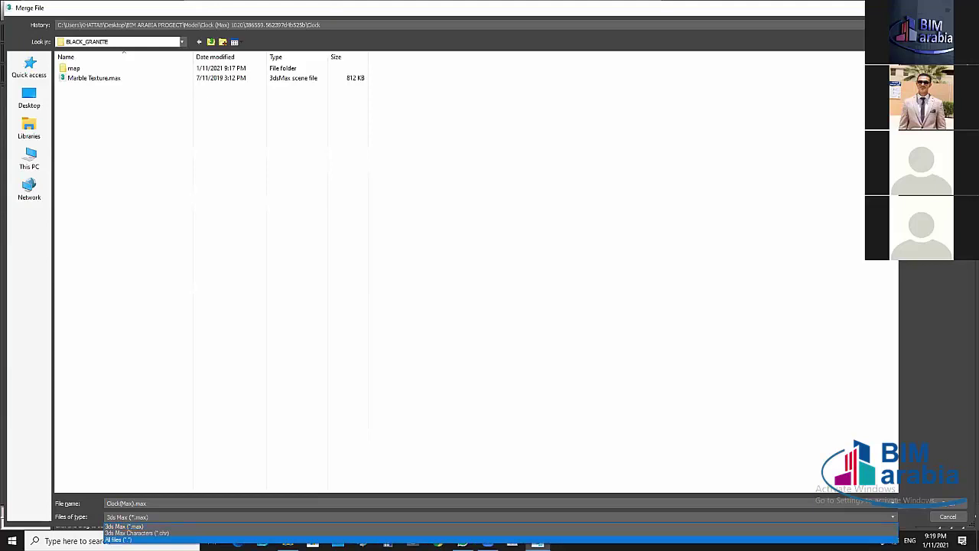
pyautogui.click(118, 540)
pyautogui.click(96, 87)
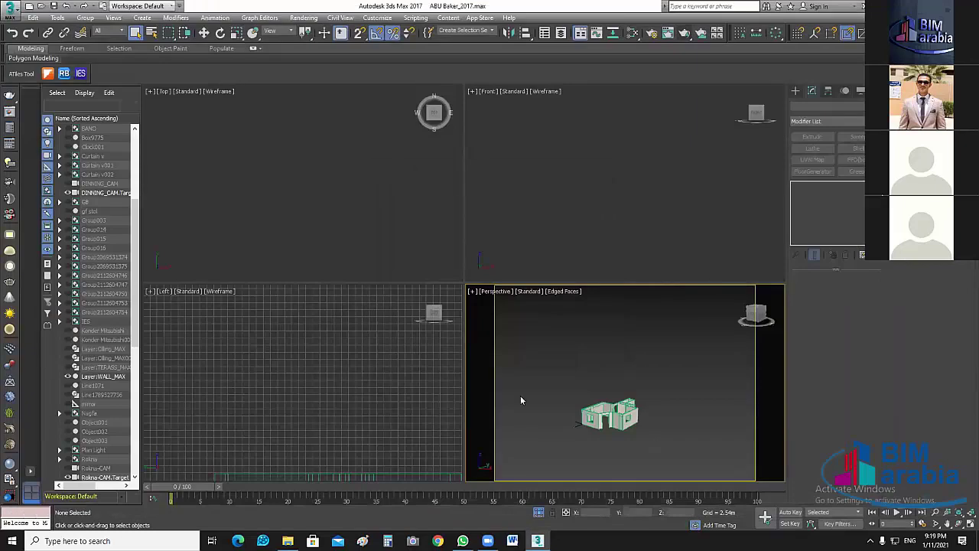
pyautogui.press('Return')
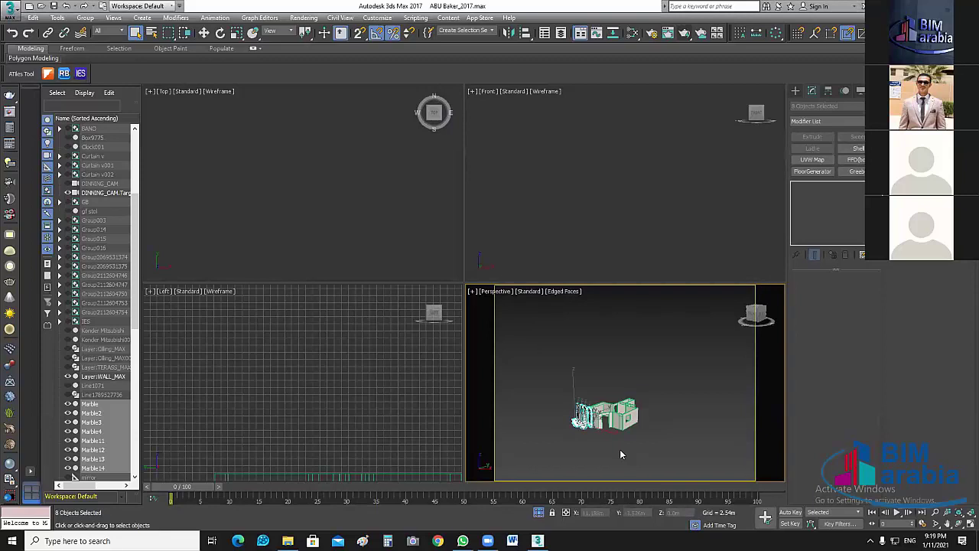
# Move the merged marble panels and spheres to the left of the house in the Top viewport.
pyautogui.rightClick(326, 193)
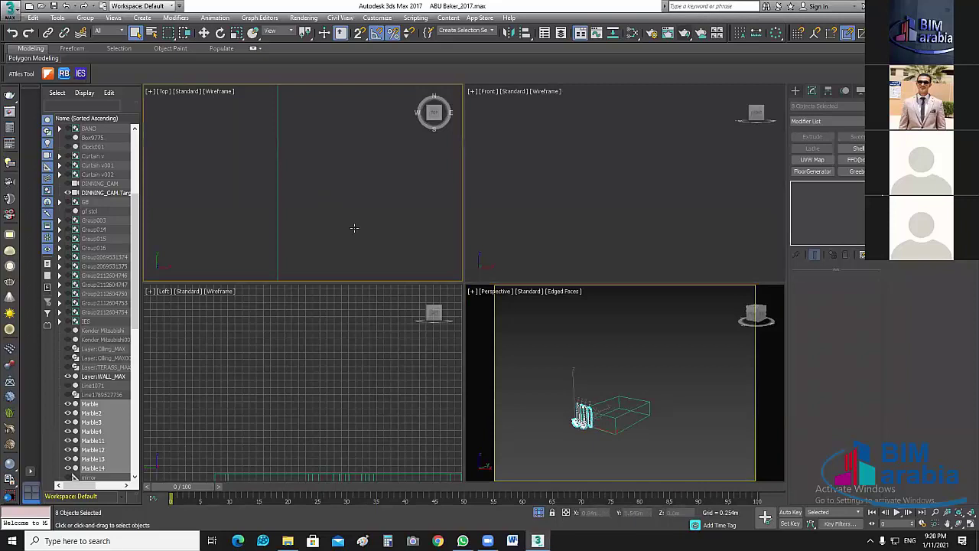
pyautogui.scroll(-5, 390, 191)
pyautogui.scroll(2, 337, 132)
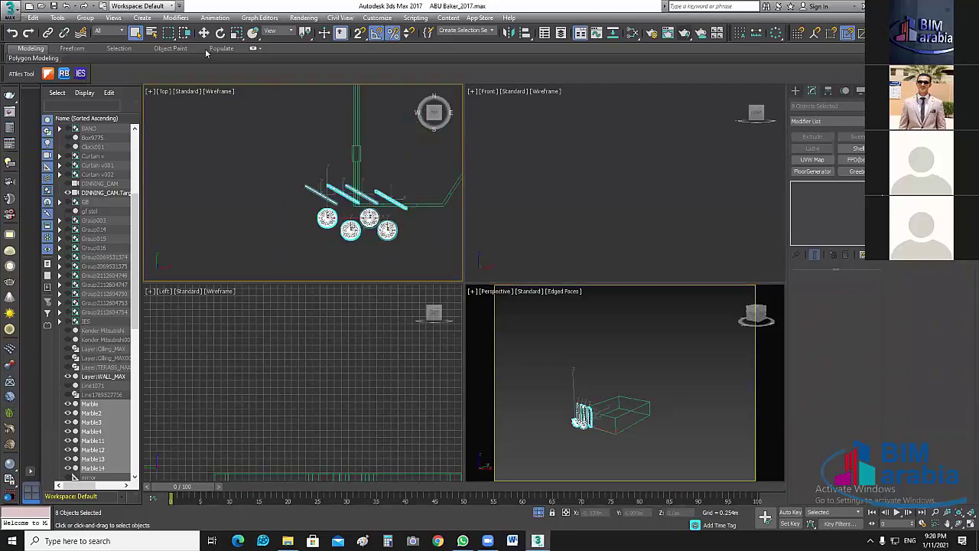
pyautogui.press('w')
pyautogui.moveTo(379, 210); pyautogui.dragTo(264, 206)
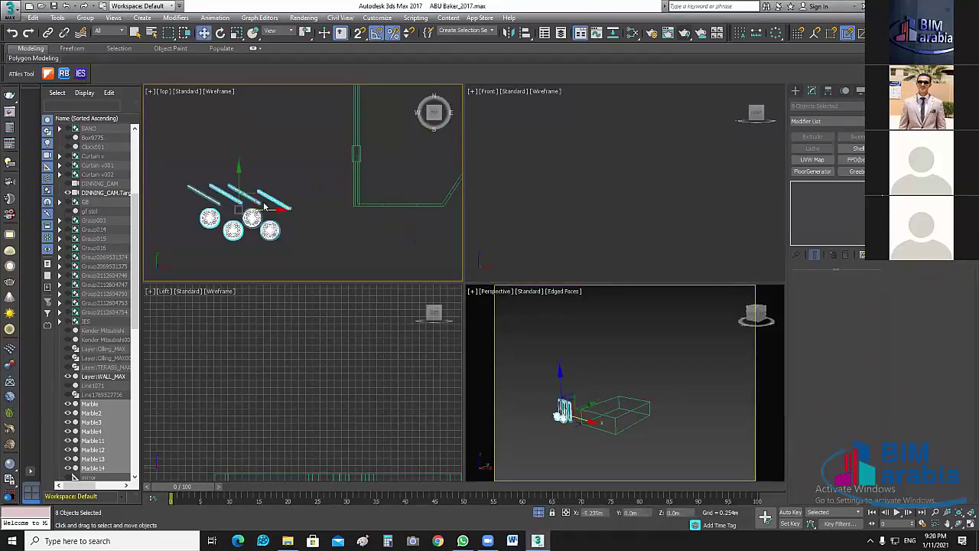
# Maximise Perspective, orbit and zoom to frame house and marble, then open the Slate Material Editor.
pyautogui.click(675, 440)
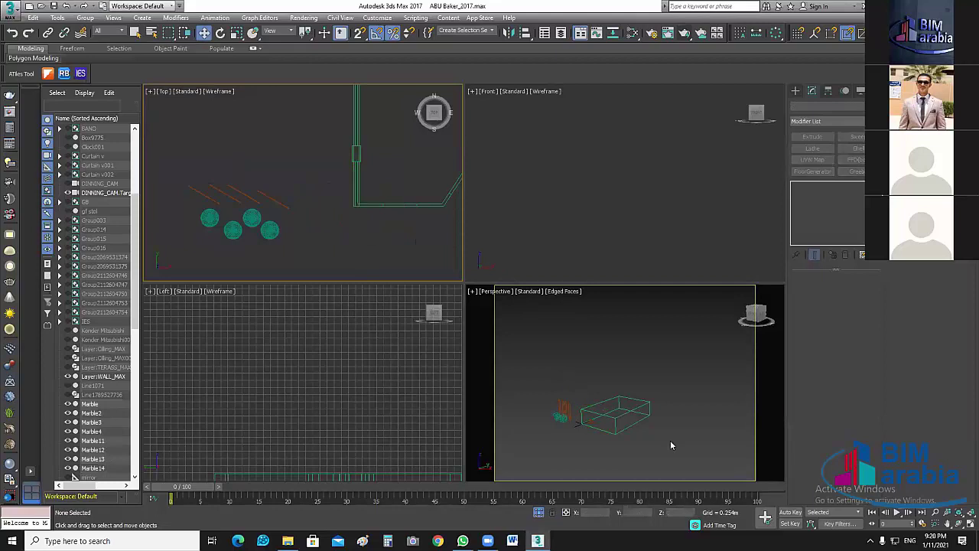
pyautogui.click(966, 525)
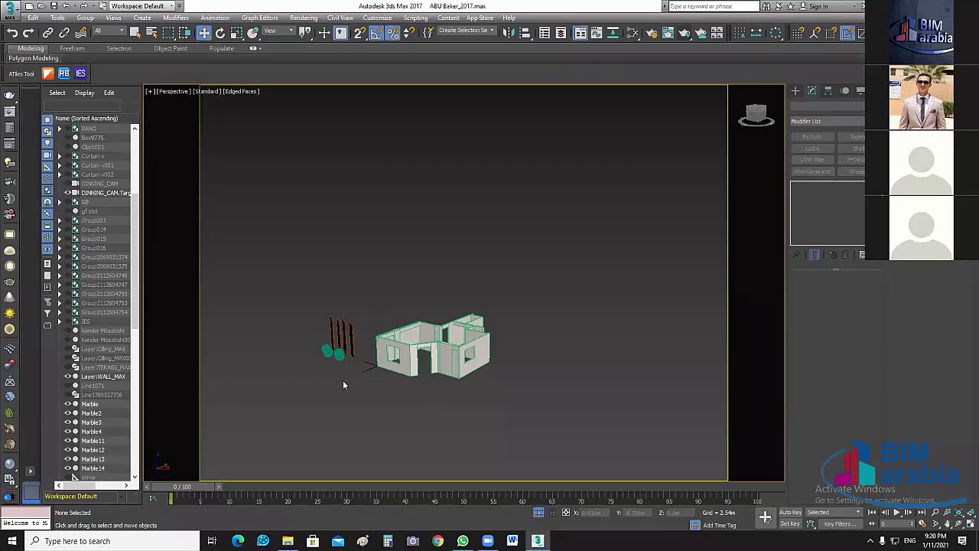
pyautogui.moveTo(346, 387)
pyautogui.keyDown('alt'); pyautogui.mouseDown(button='middle')
pyautogui.moveTo(417, 382)
pyautogui.moveTo(392, 374)
pyautogui.moveTo(466, 363)
pyautogui.mouseUp(button='middle'); pyautogui.keyUp('alt')
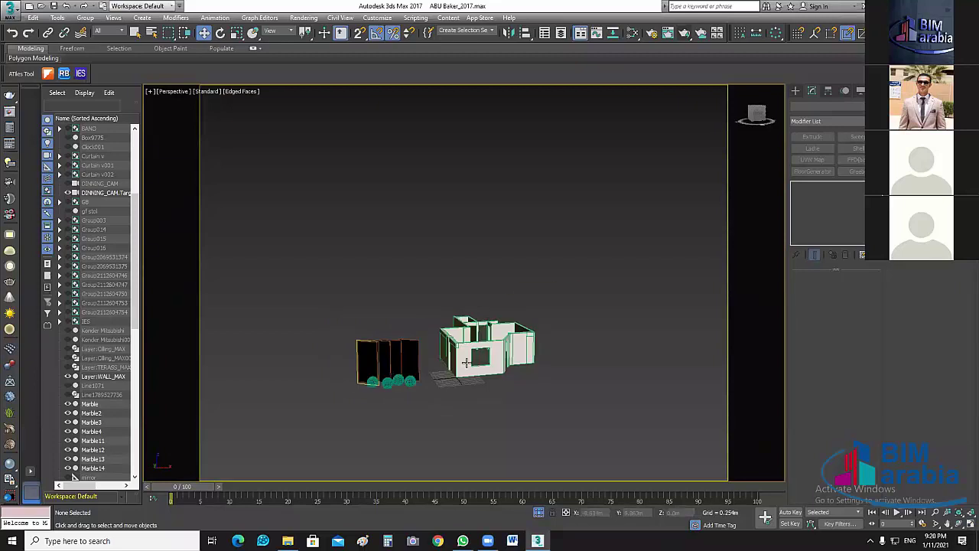
pyautogui.scroll(3, 466, 362)
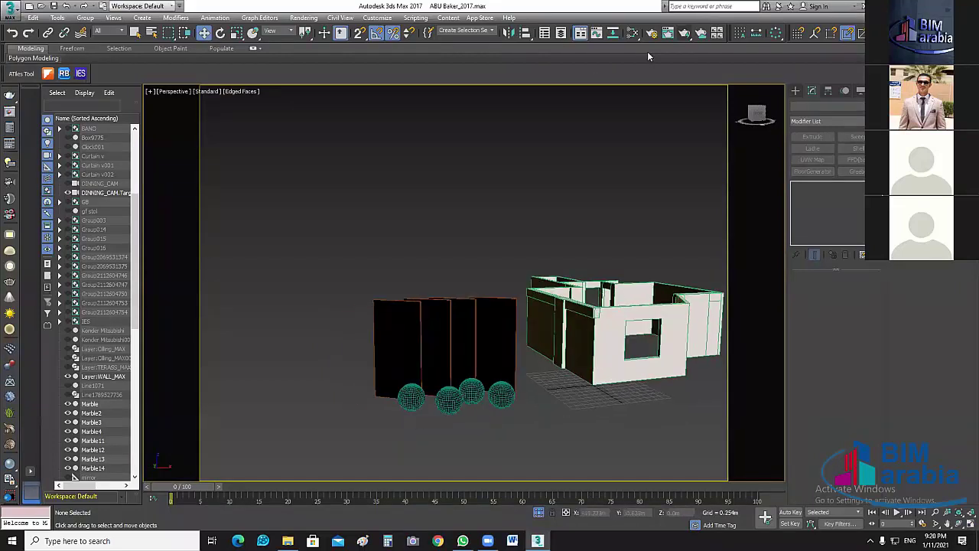
pyautogui.click(632, 33)
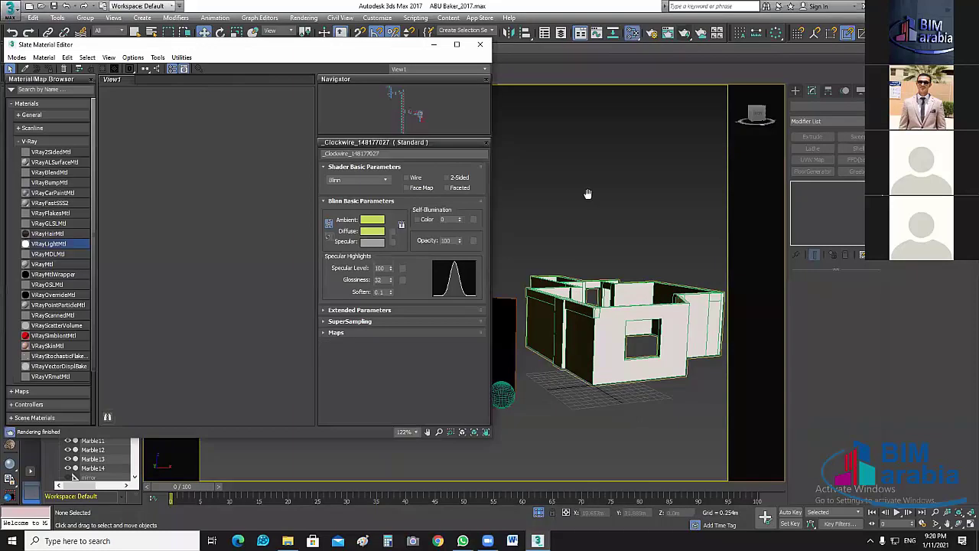
# Sample a marble sphere's material into the Slate Material Editor node view.
pyautogui.moveTo(587, 194); pyautogui.dragTo(688, 206, button='middle')
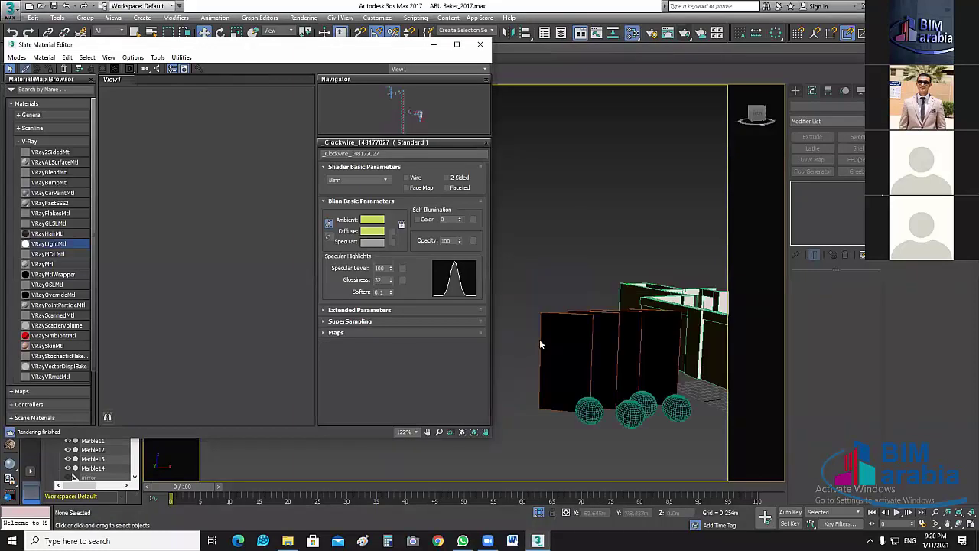
pyautogui.moveTo(399, 331); pyautogui.dragTo(209, 314)
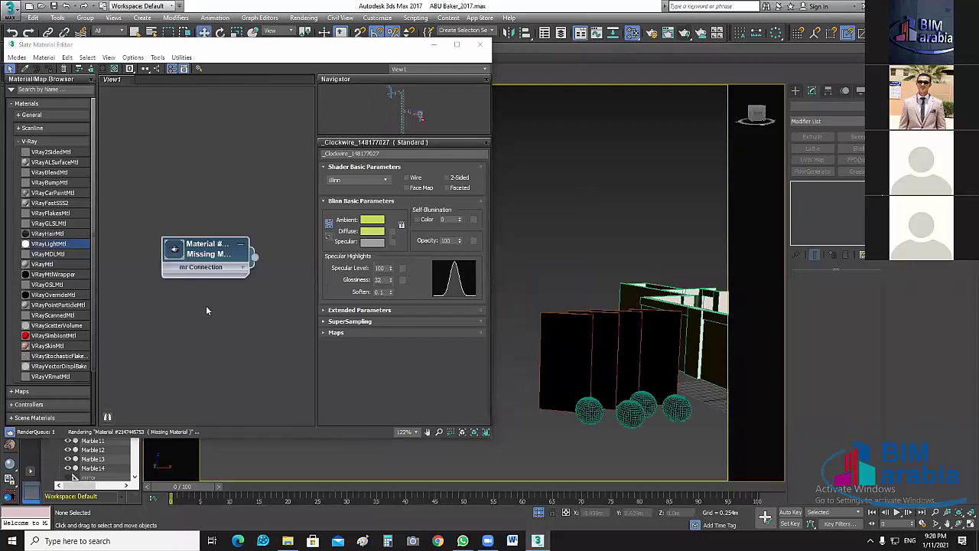
pyautogui.click(466, 88)
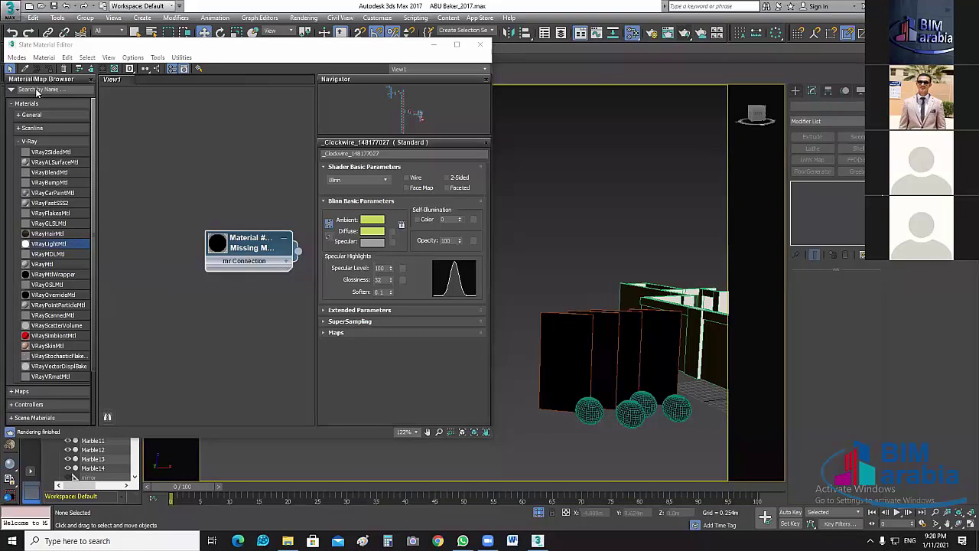
pyautogui.click(10, 68)
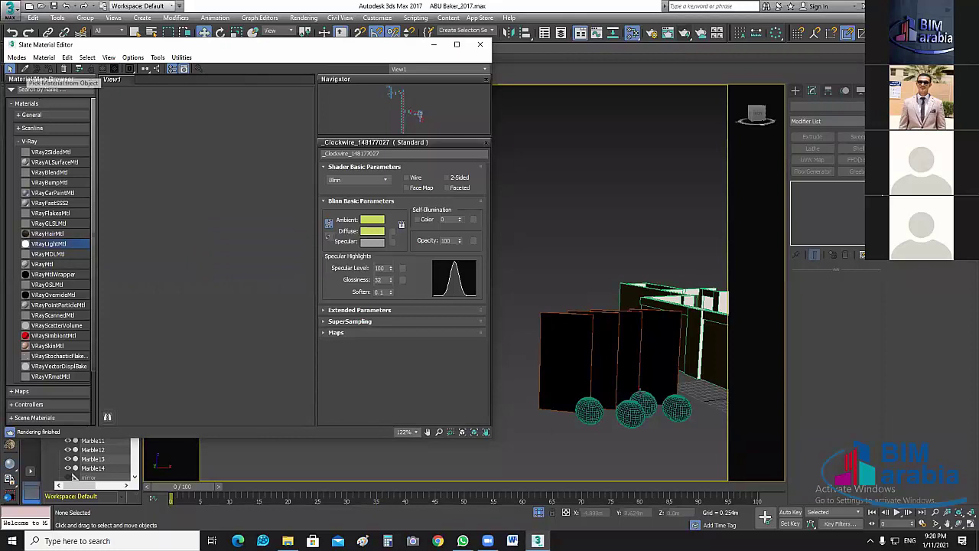
pyautogui.click(641, 398)
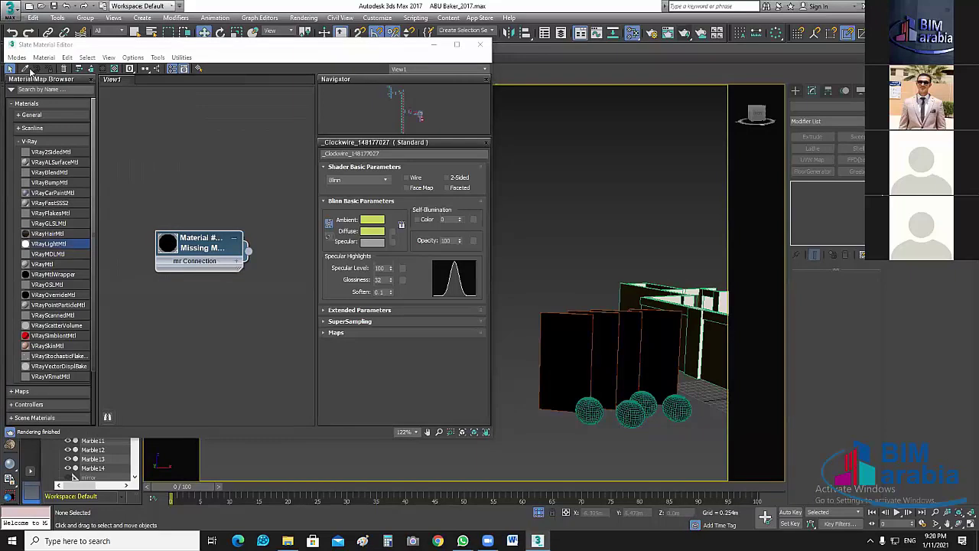
pyautogui.moveTo(245, 293); pyautogui.dragTo(248, 298, button='middle')
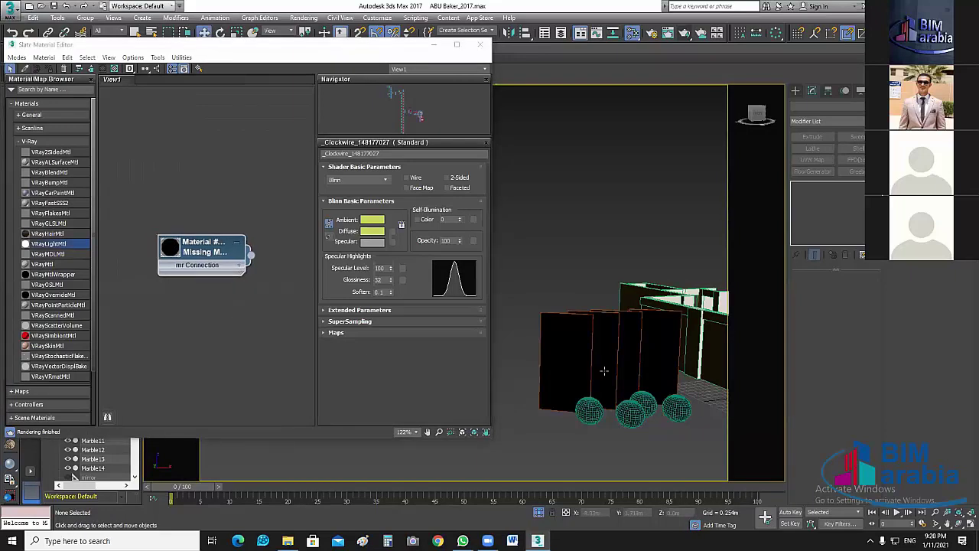
pyautogui.click(645, 381)
# Delete the Missing Material node and sample the first black marble panel's material.
pyautogui.click(246, 309)
pyautogui.click(249, 242)
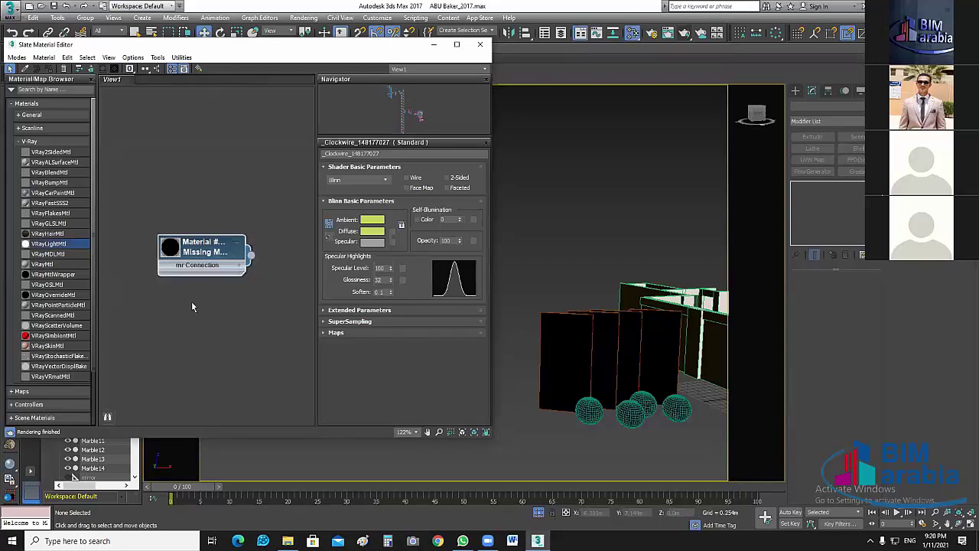
pyautogui.press('Delete')
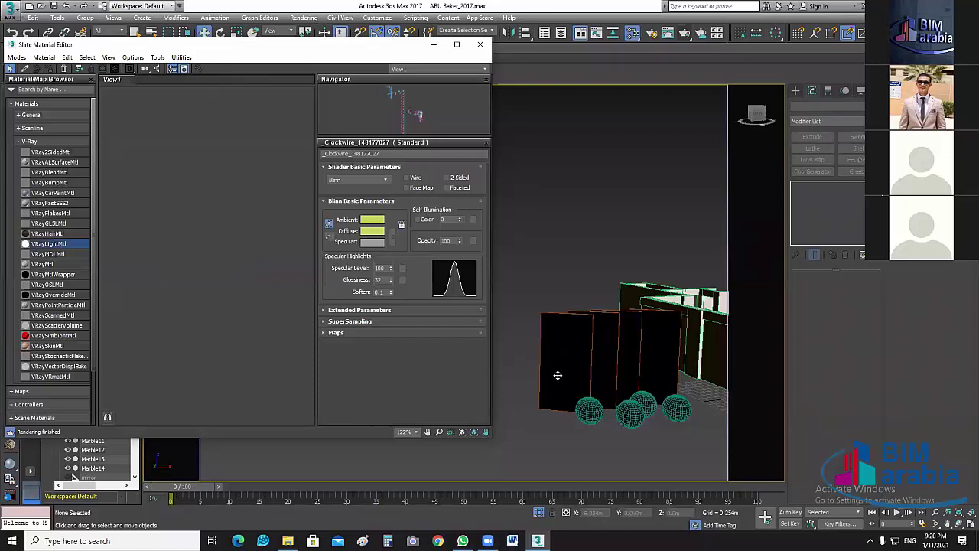
pyautogui.click(558, 375)
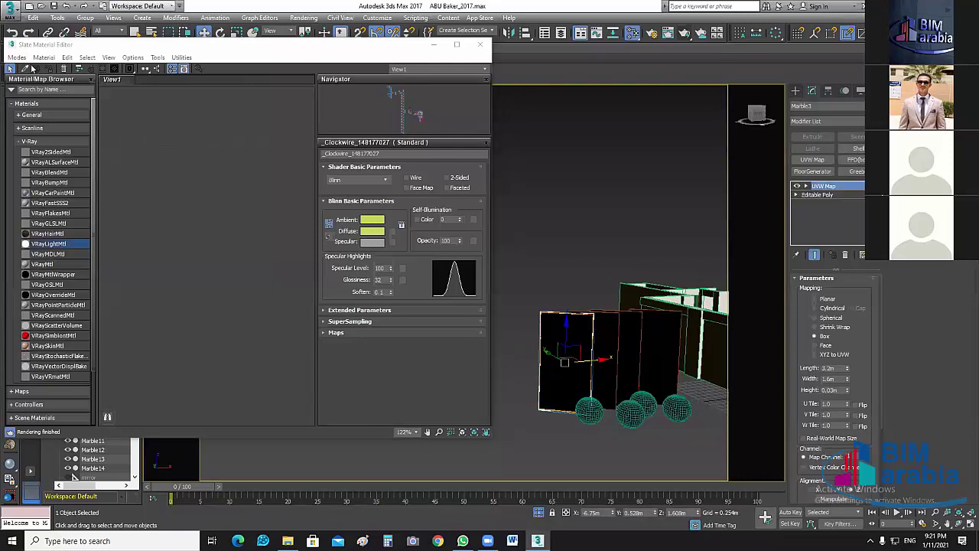
pyautogui.click(25, 68)
pyautogui.click(556, 325)
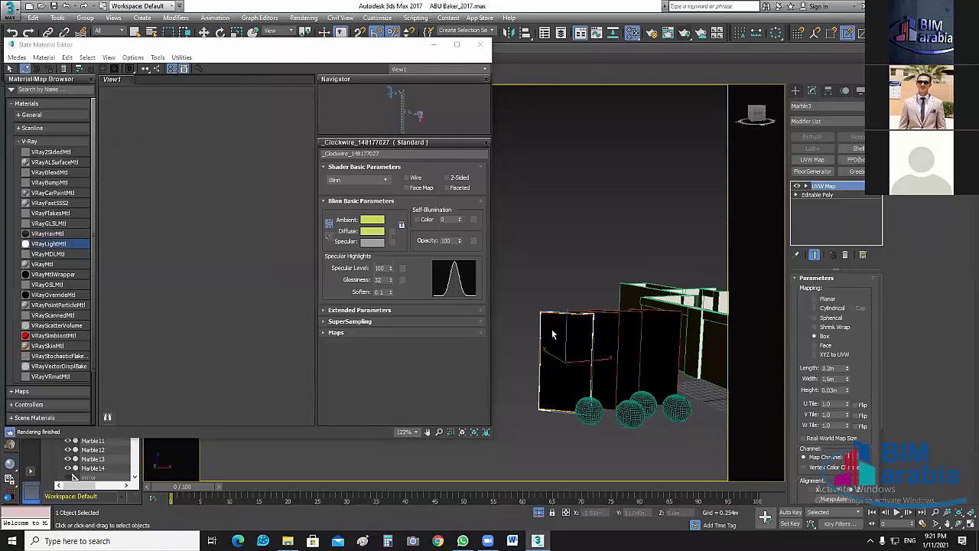
# Close the Slate Material Editor and switch to the BLACK_GRANITE folder window.
pyautogui.press('w')
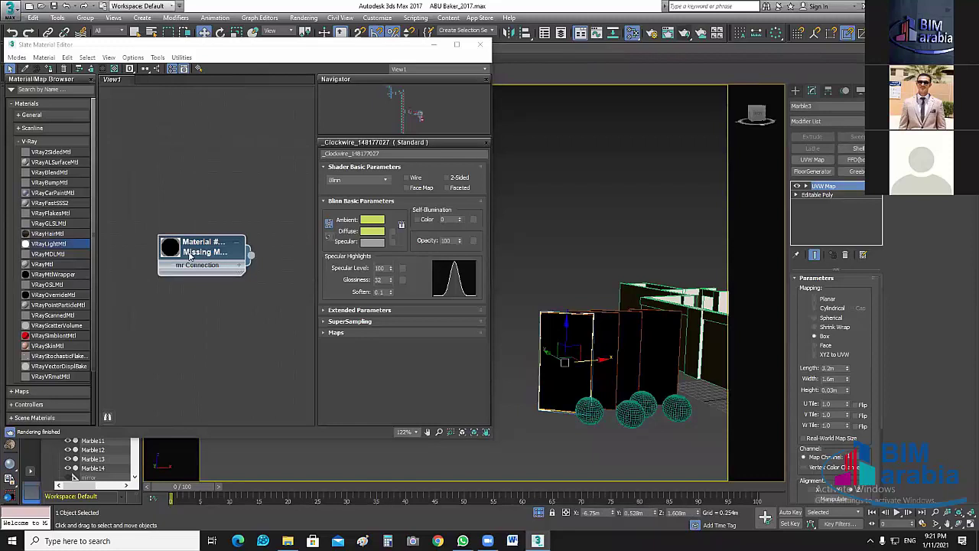
pyautogui.click(190, 255)
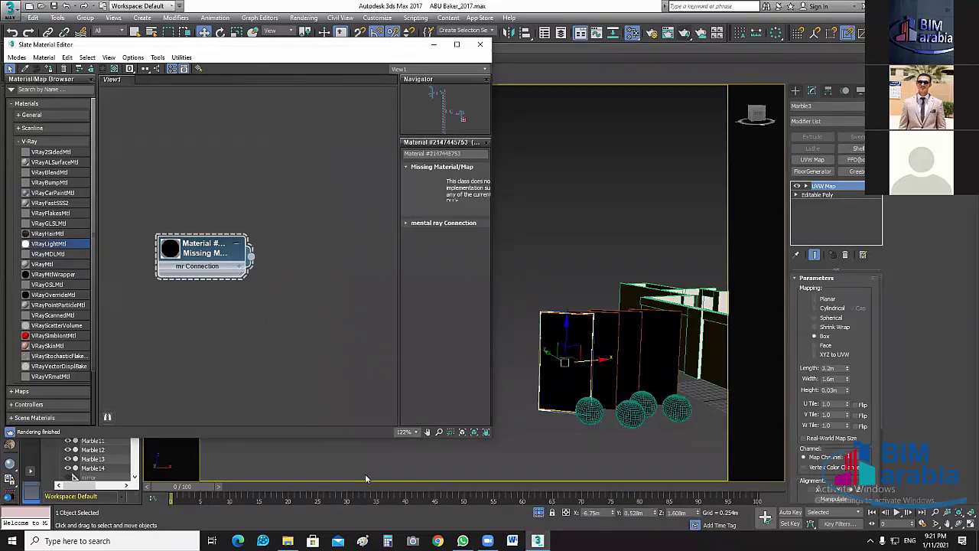
pyautogui.press('m')
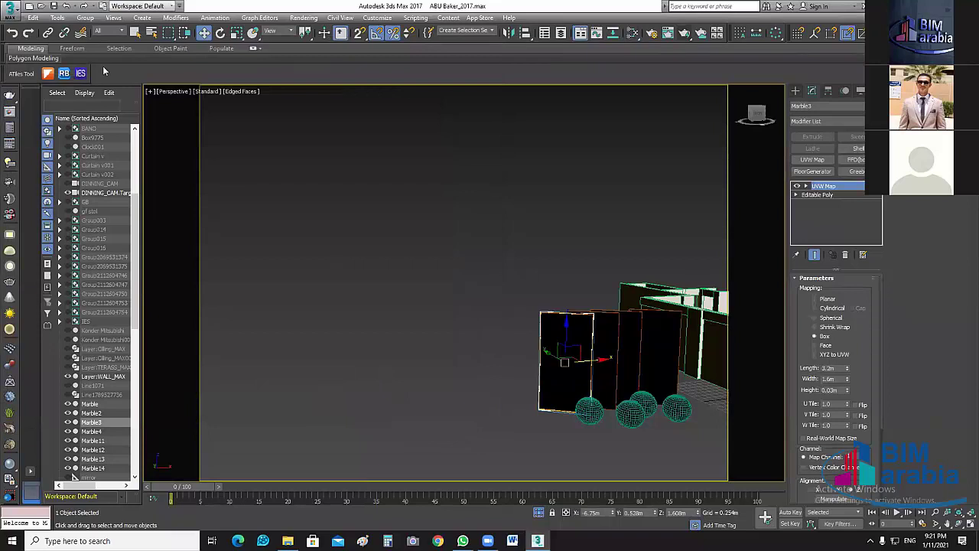
pyautogui.hotkey('alt', 'Tab')
# Review the eight Marble Texture JPGs in the map folder, then return to 3ds Max.
pyautogui.doubleClick(124, 69)
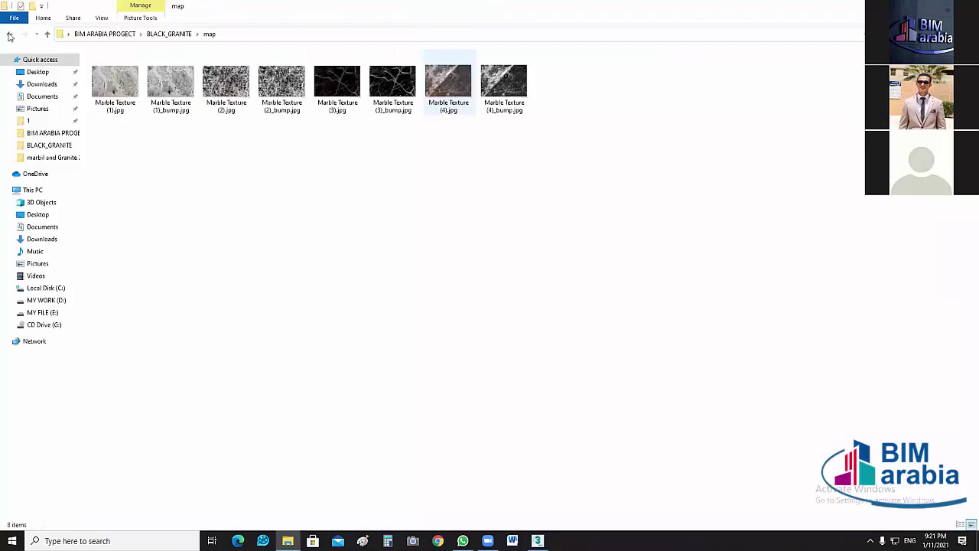
pyautogui.click(10, 35)
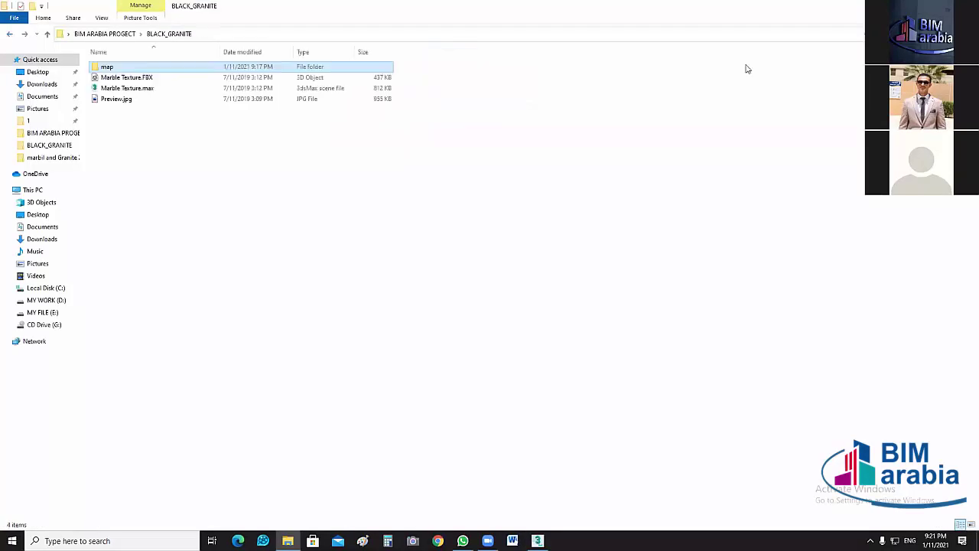
pyautogui.click(748, 69)
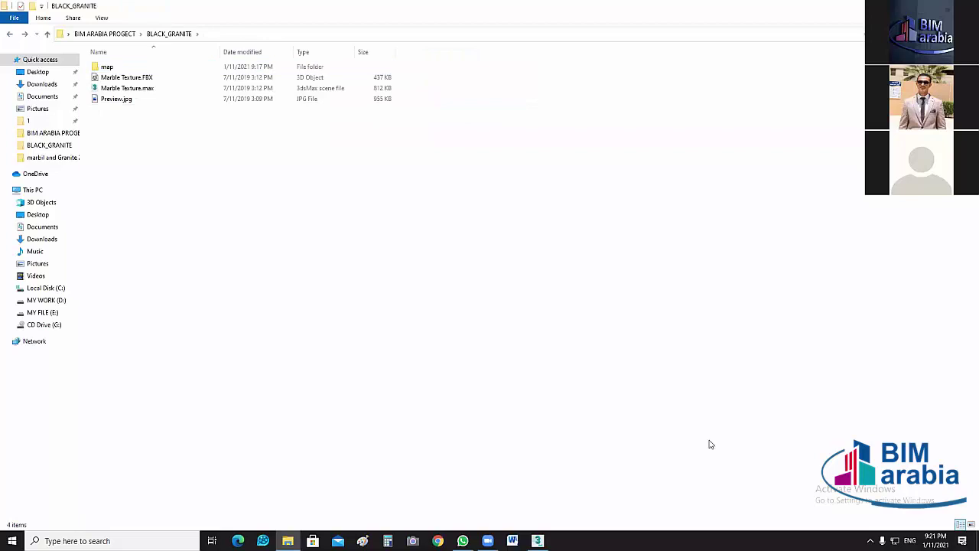
pyautogui.hotkey('alt', 'Tab')
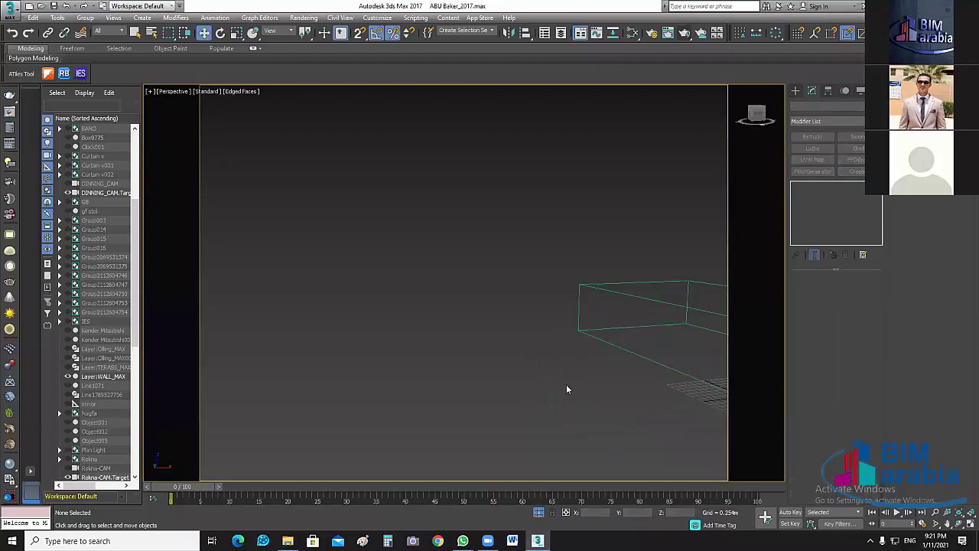
# Import Marble Texture.FBX from BLACK_GRANITE with the default FBX Import settings, then zoom out.
pyautogui.click(9, 14)
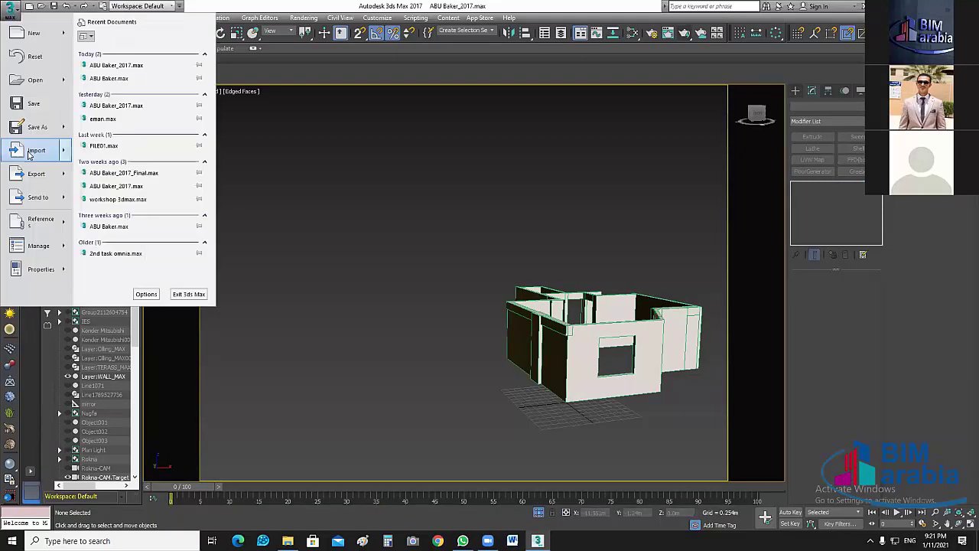
pyautogui.moveTo(35, 150)
pyautogui.click(104, 82)
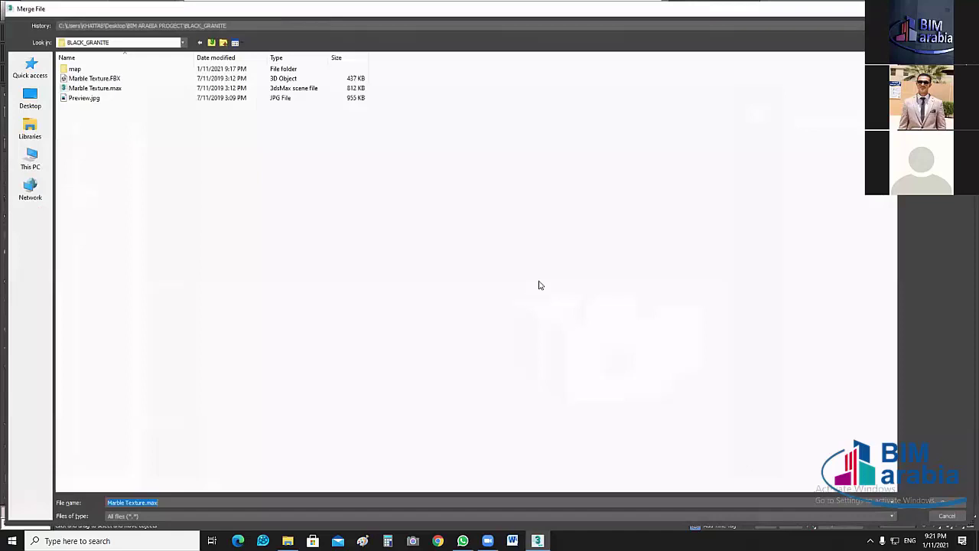
pyautogui.doubleClick(99, 80)
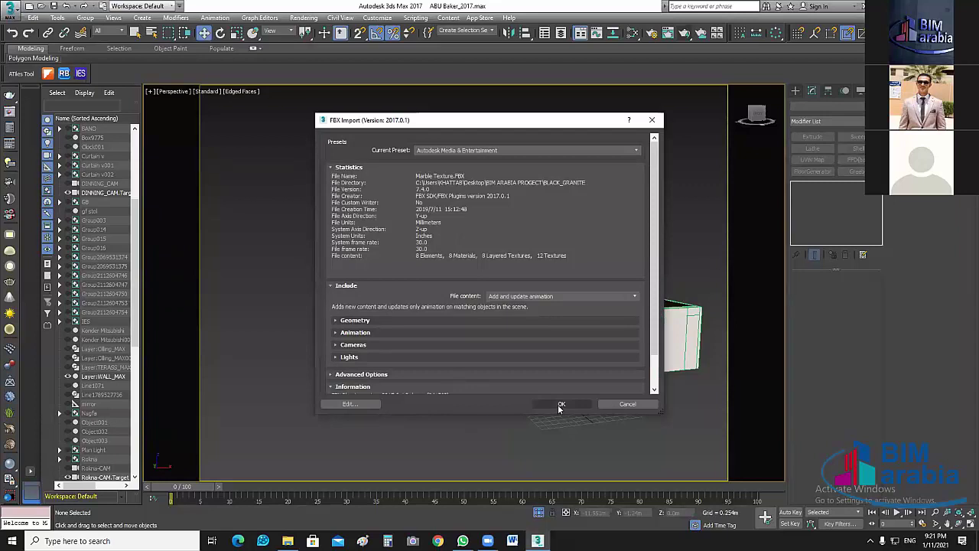
pyautogui.click(561, 405)
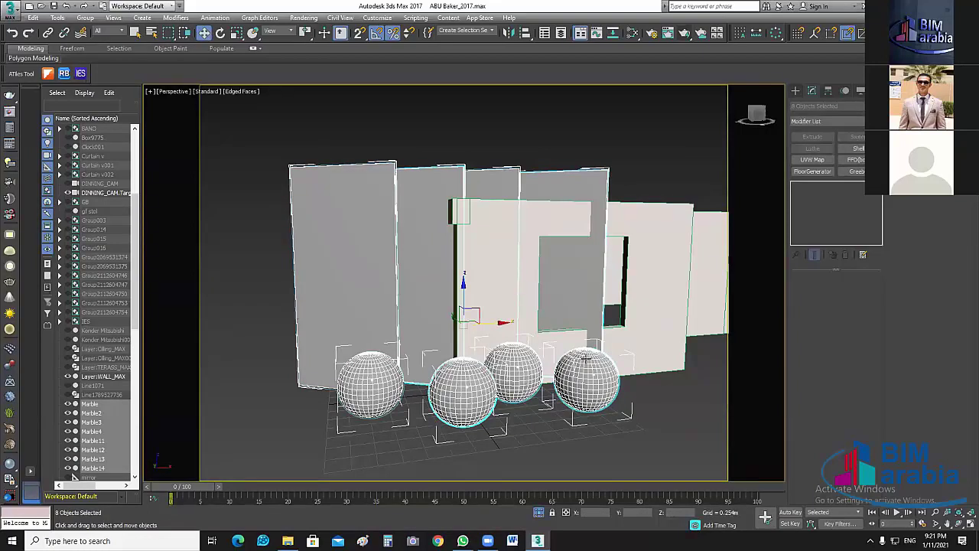
pyautogui.scroll(-5, 586, 358)
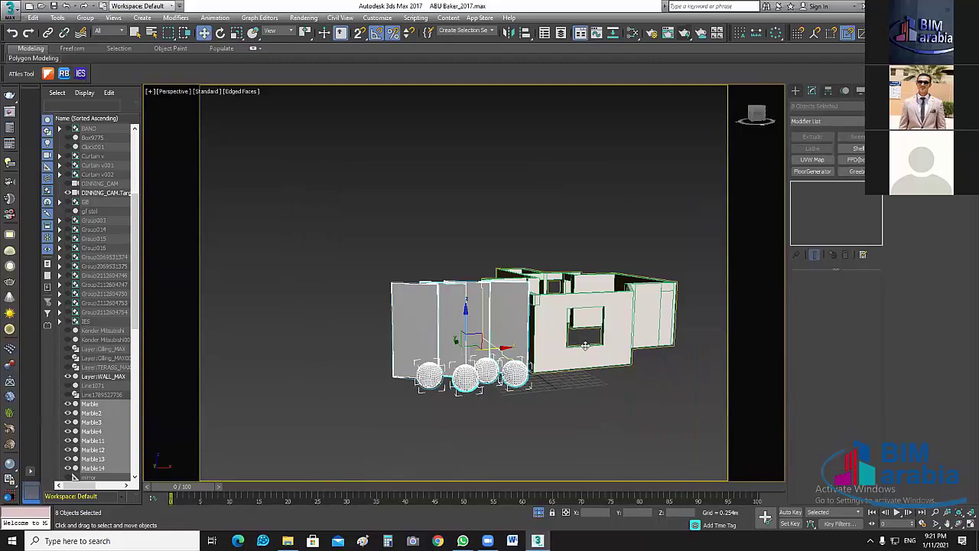
# Clear the old node and sample three imported panels' Marble Texture materials into the Slate Material Editor.
pyautogui.click(631, 34)
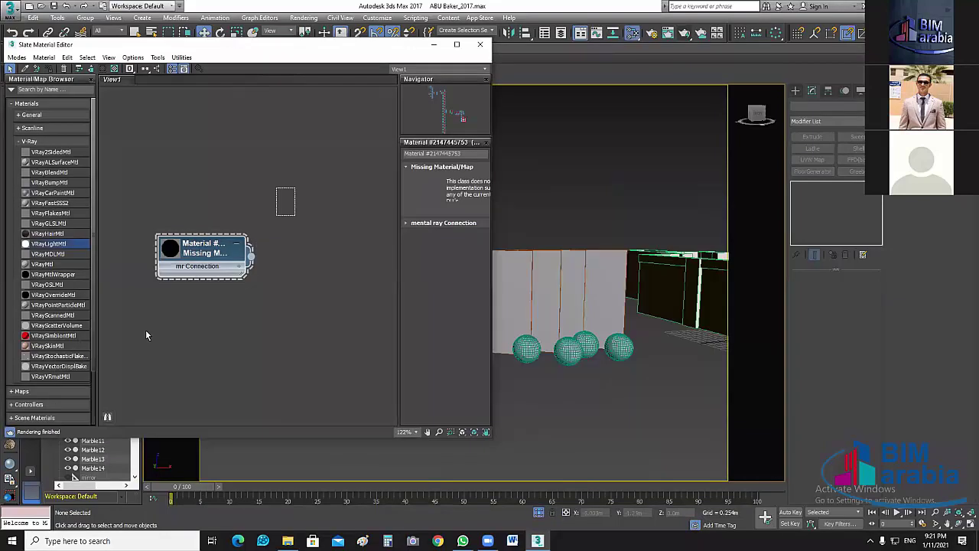
pyautogui.press('Delete')
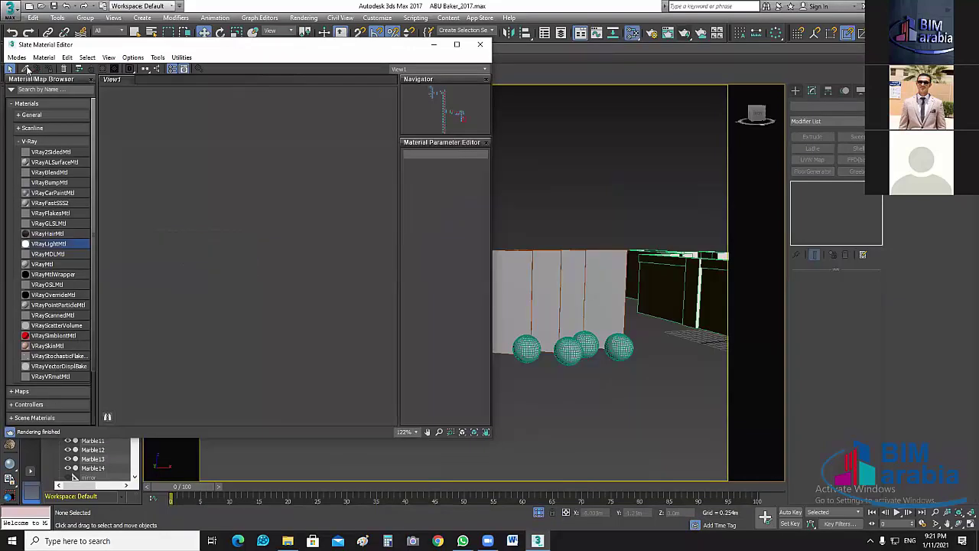
pyautogui.hotkey('ctrl', 'z')
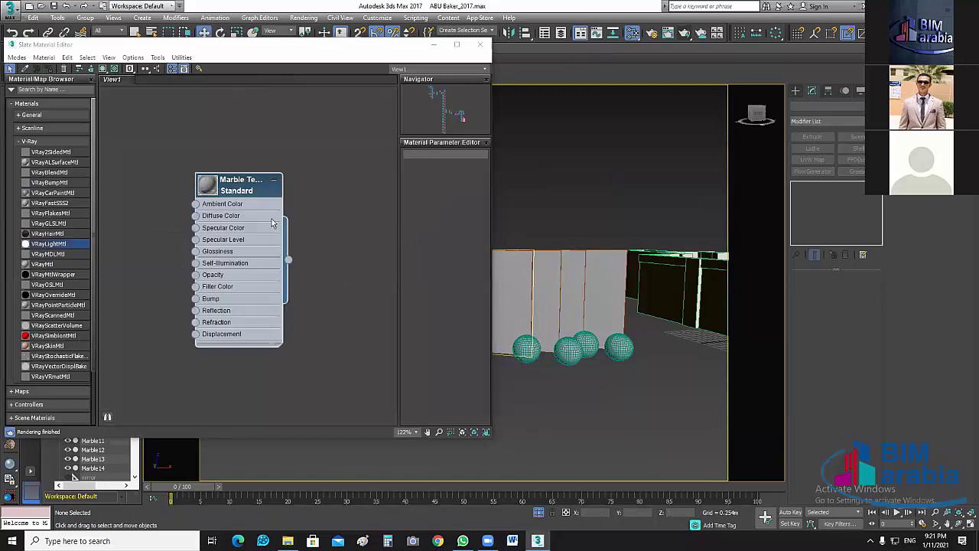
pyautogui.click(28, 68)
pyautogui.rightClick(555, 271)
pyautogui.click(599, 287)
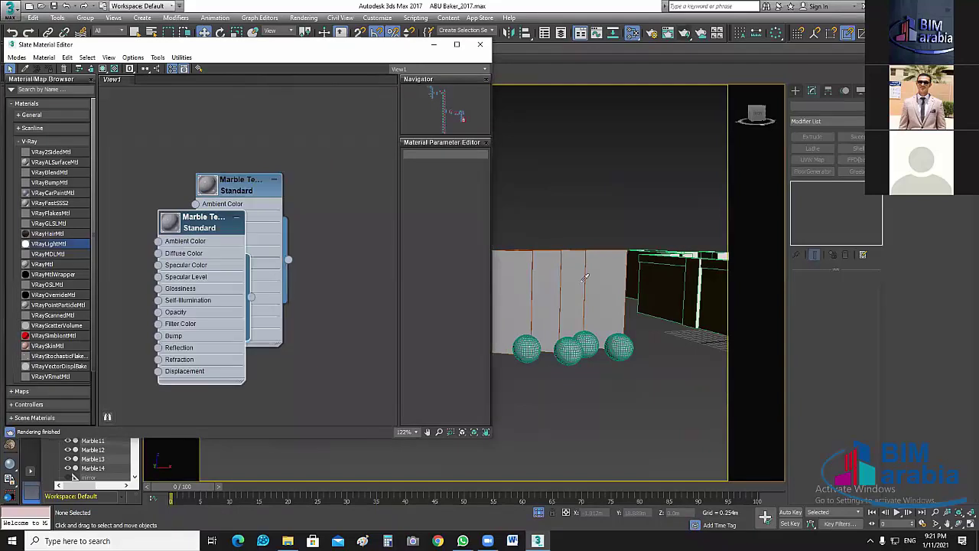
pyautogui.click(586, 277)
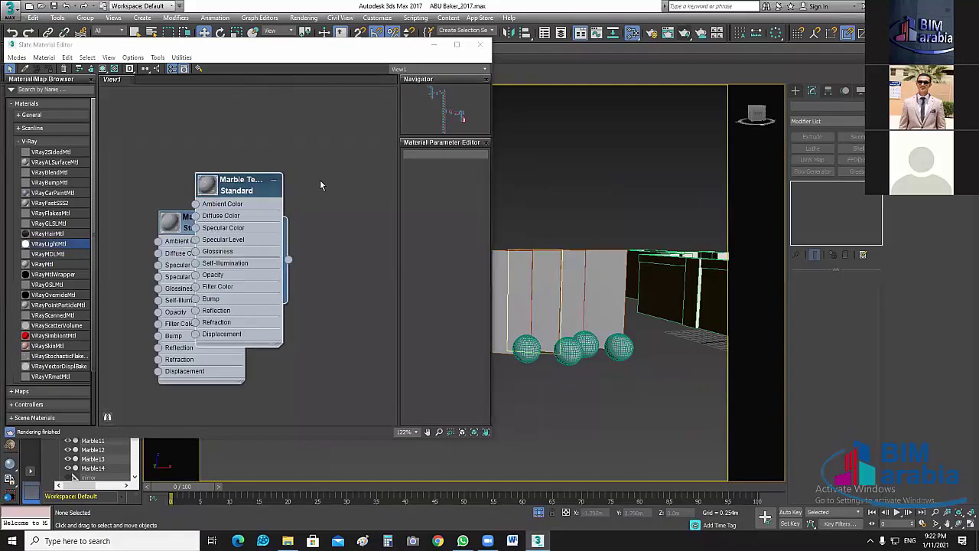
pyautogui.click(26, 69)
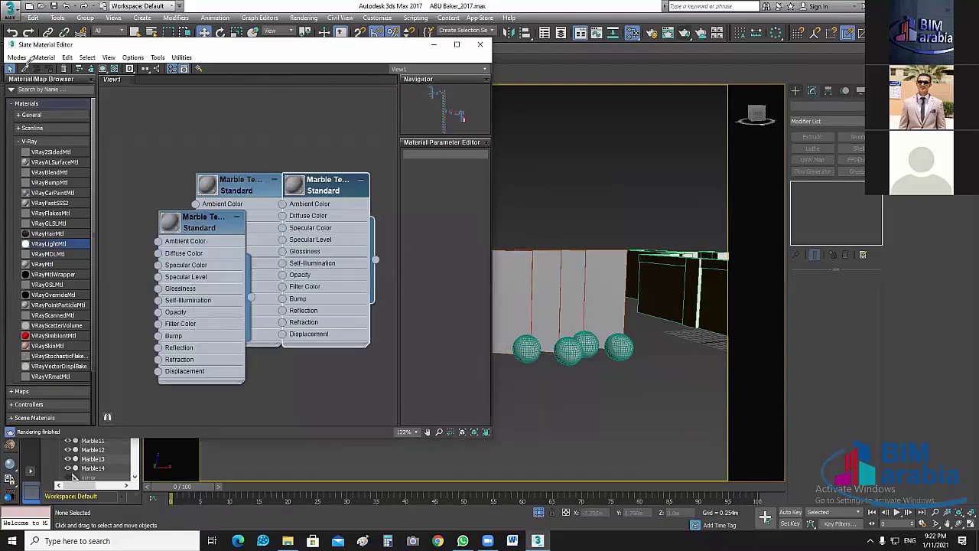
pyautogui.click(270, 262)
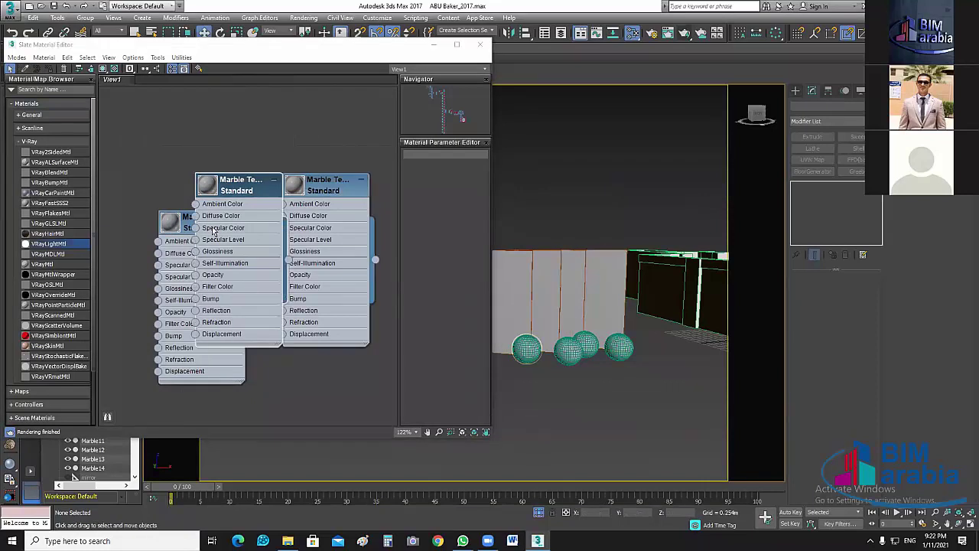
# Show Marble Texture_33's Phong shader parameters and expand its Maps rollout.
pyautogui.moveTo(215, 232); pyautogui.dragTo(215, 282)
pyautogui.scroll(2, 208, 233)
pyautogui.scroll(2, 214, 232)
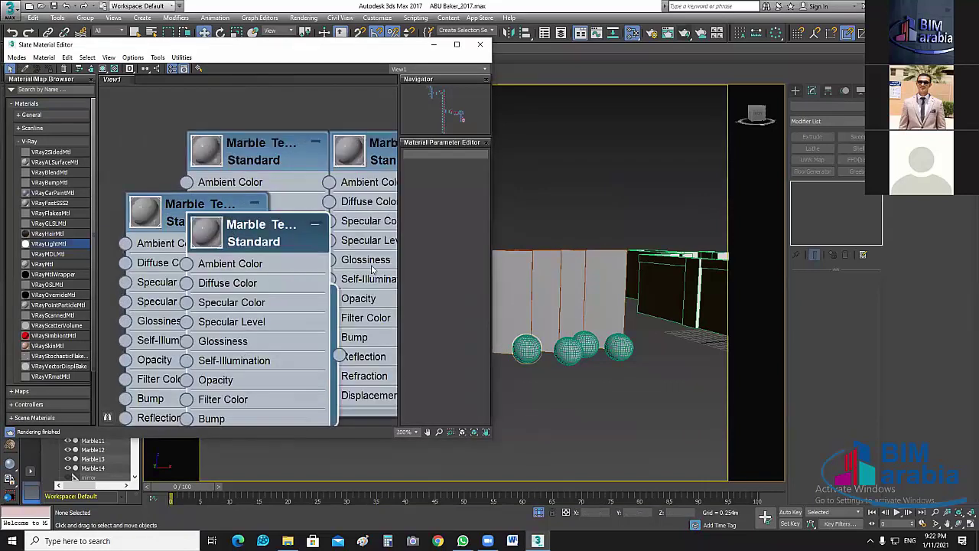
pyautogui.doubleClick(373, 268)
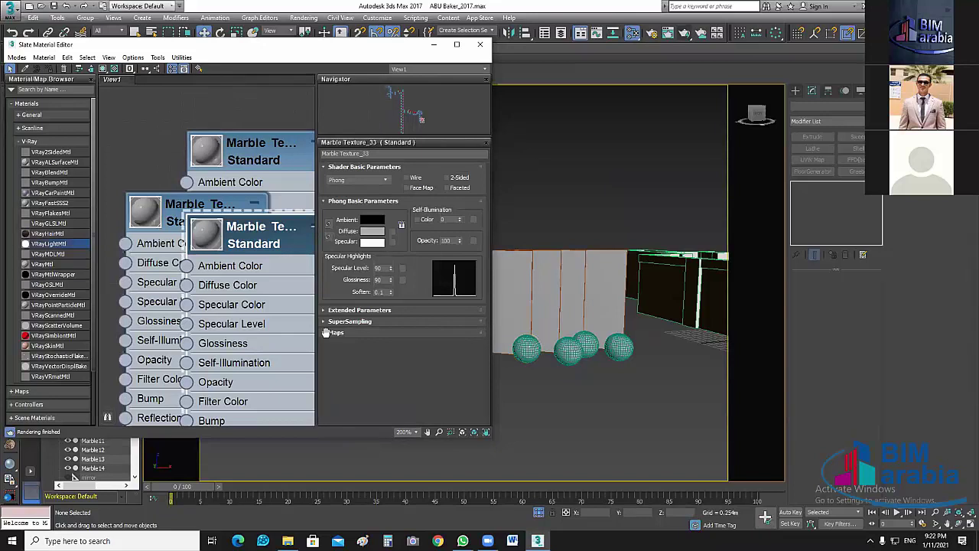
pyautogui.click(326, 333)
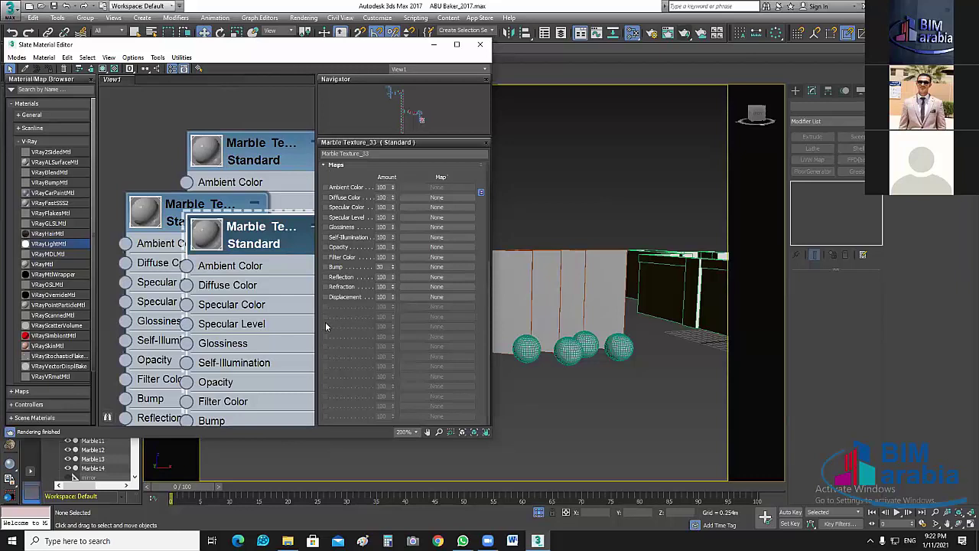
pyautogui.scroll(5, 325, 325)
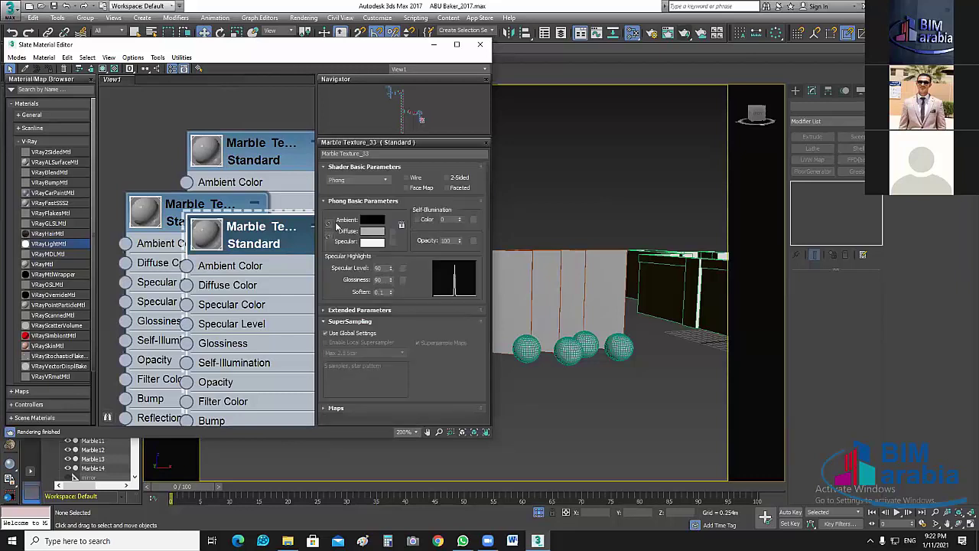
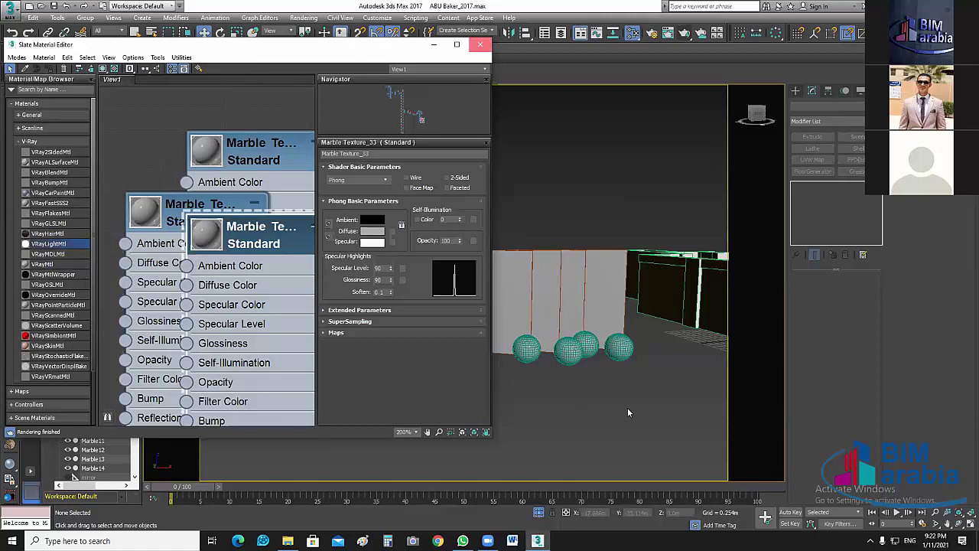
# Delete the test wall panel and marble spheres, frame the remaining walls, and reopen the Slate editor.
pyautogui.moveTo(628, 407); pyautogui.dragTo(476, 357)
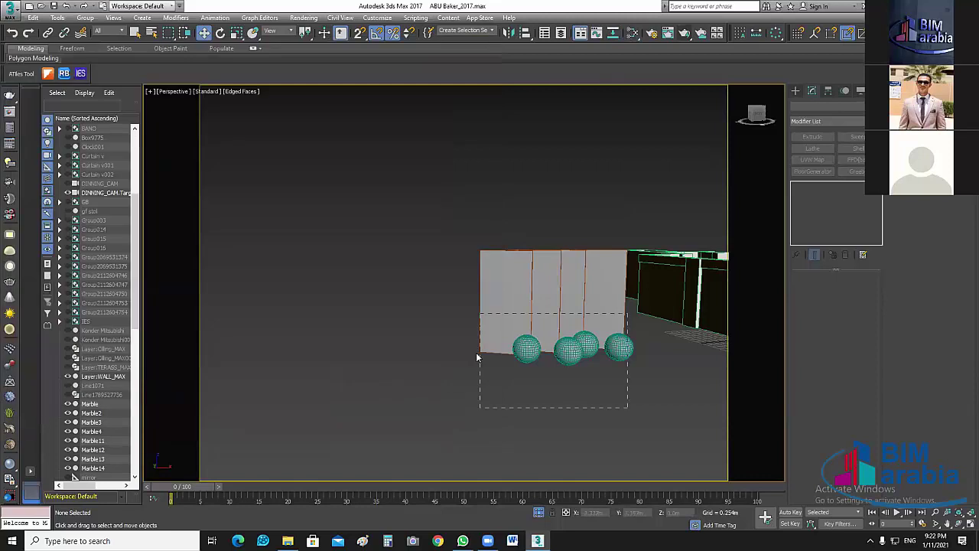
pyautogui.press('Delete')
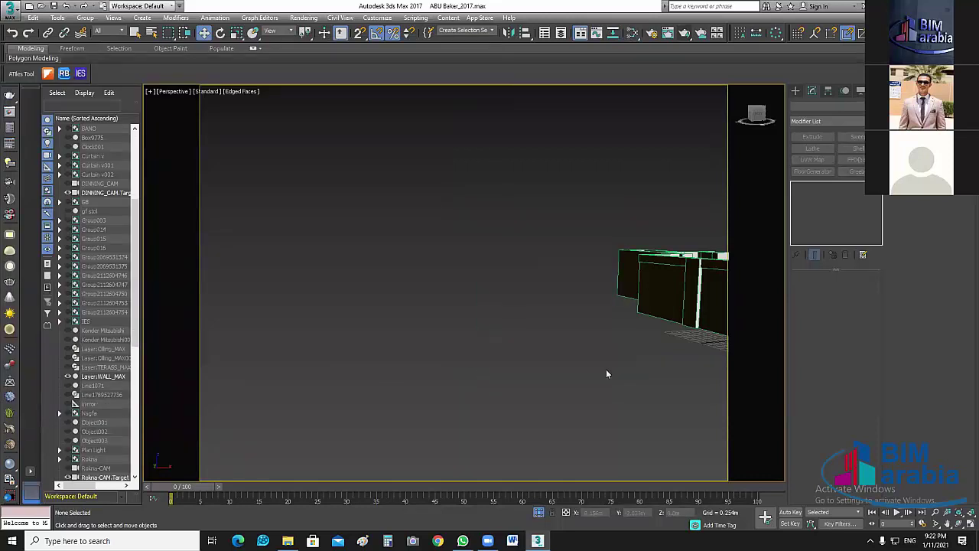
pyautogui.press('z')
pyautogui.moveTo(613, 406)
pyautogui.mouseDown(button='middle')
pyautogui.moveTo(540, 426)
pyautogui.moveTo(519, 360)
pyautogui.mouseUp(button='middle')
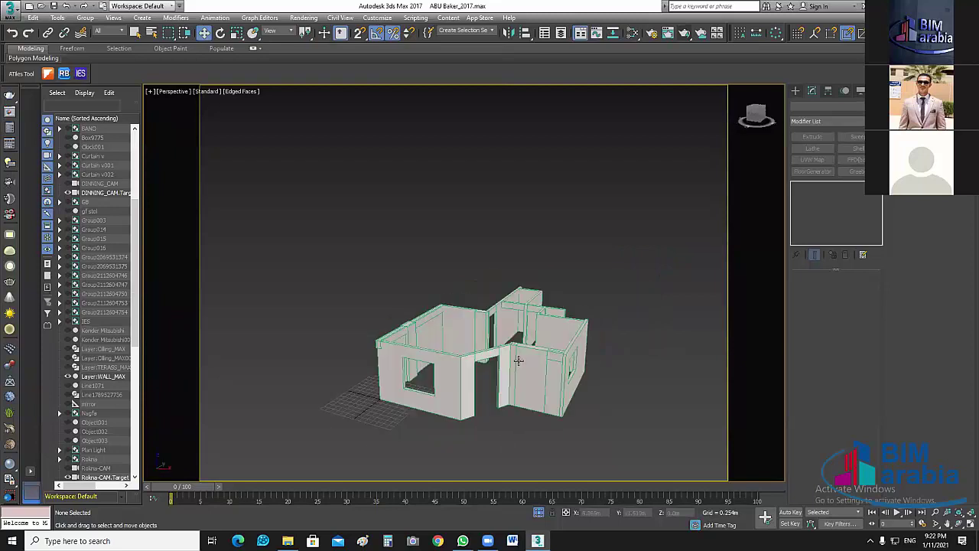
pyautogui.scroll(2, 519, 360)
pyautogui.scroll(2, 518, 360)
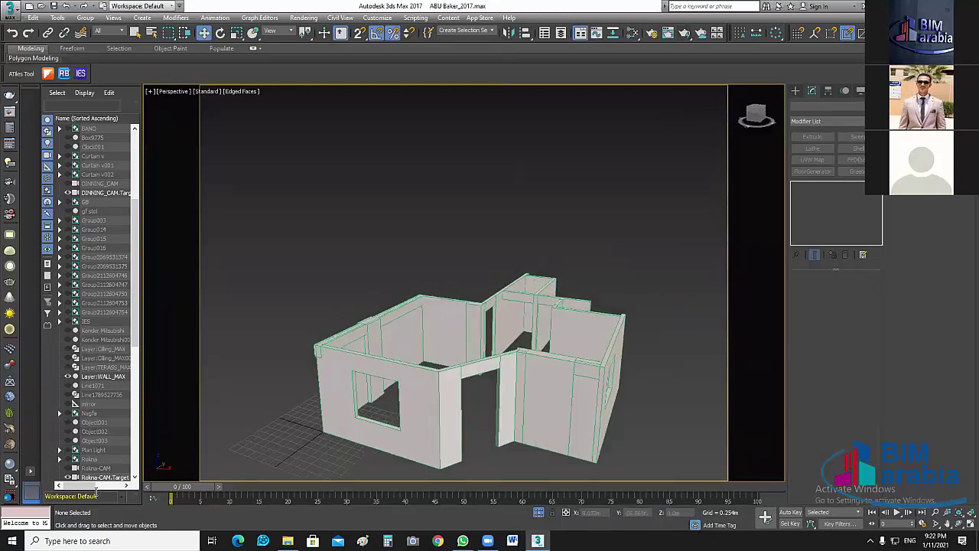
pyautogui.click(632, 33)
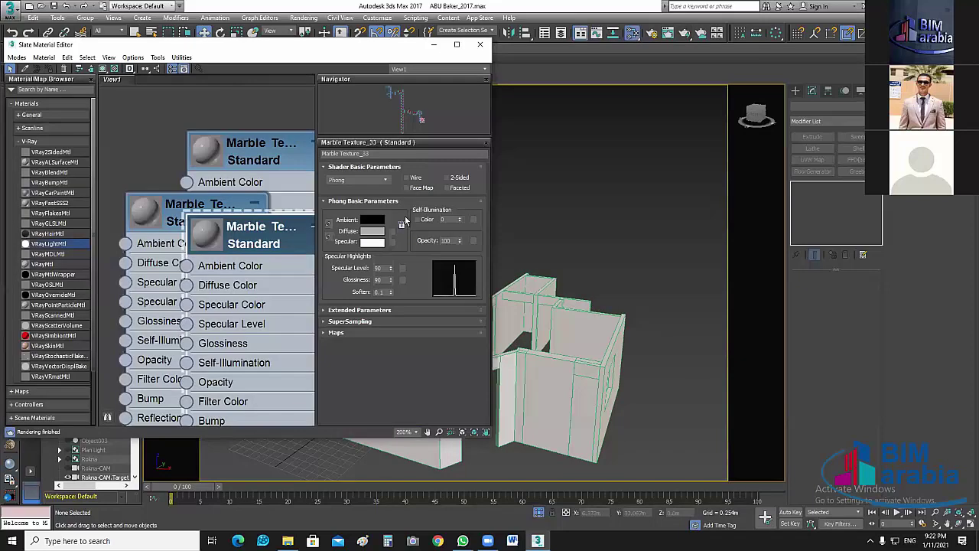
# Maximize the Slate Material Editor, clear its existing nodes, and add a new VRayMtl.
pyautogui.press('super+Up')
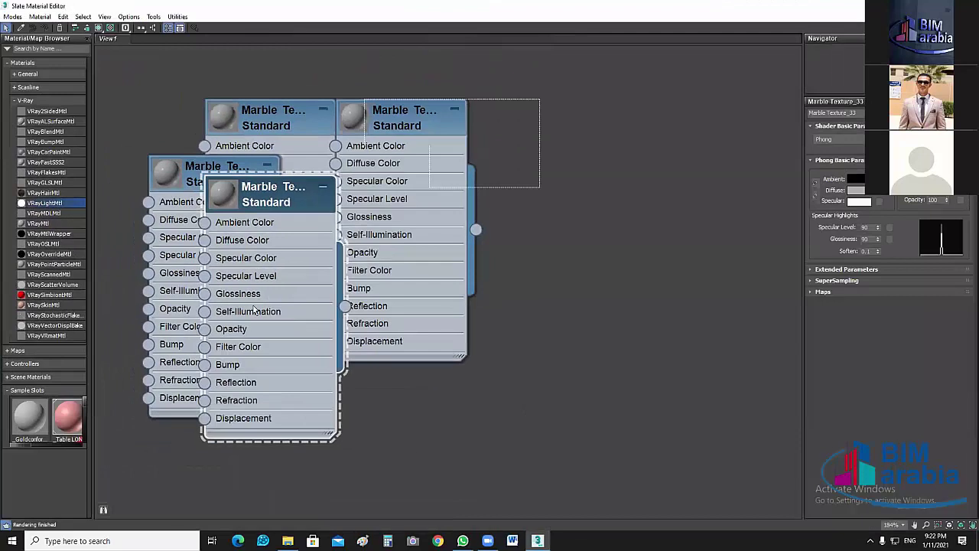
pyautogui.press('Delete')
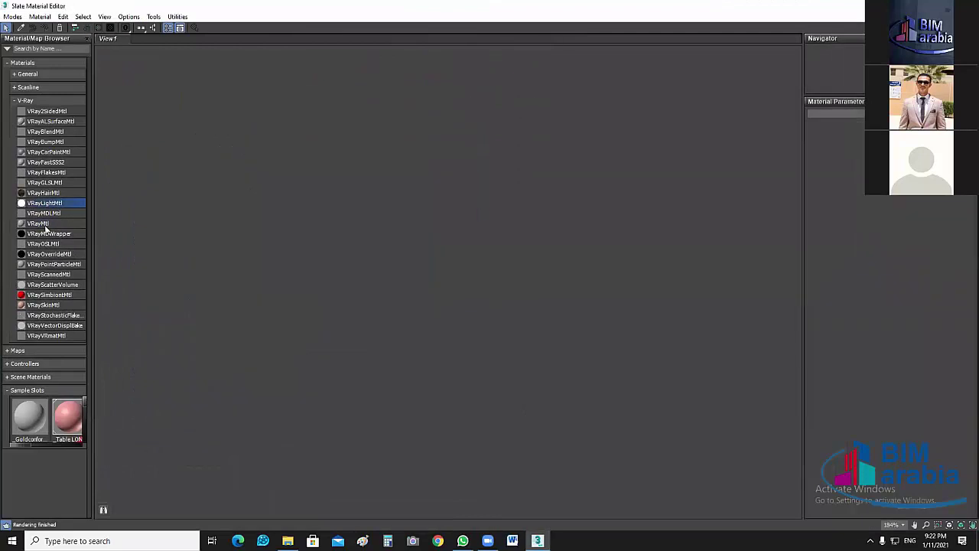
pyautogui.moveTo(39, 222); pyautogui.dragTo(447, 183)
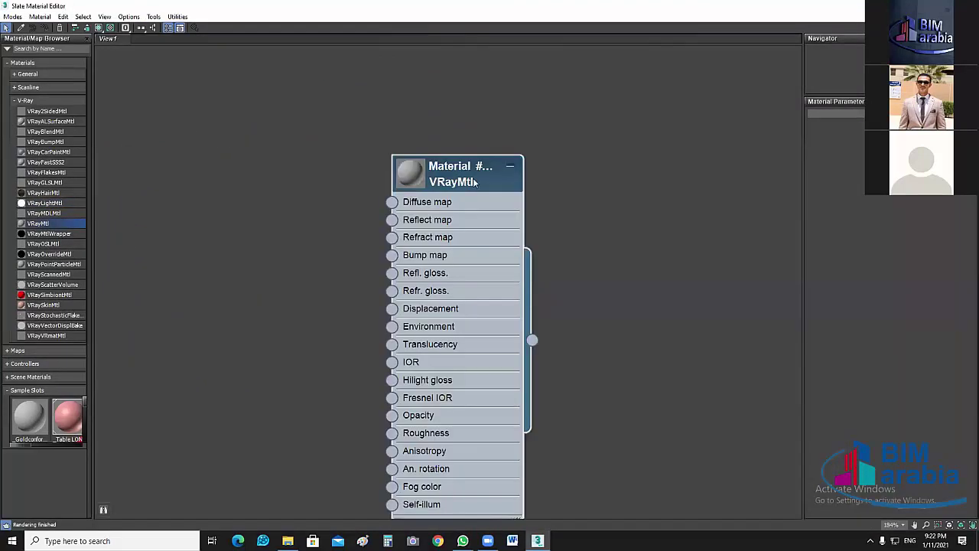
pyautogui.doubleClick(452, 179)
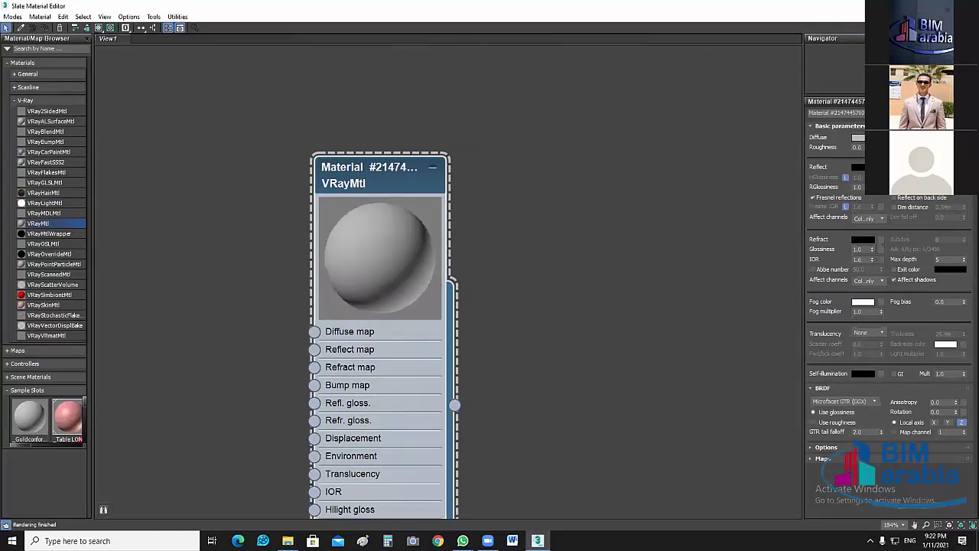
# Name the new material COL and choose Bitmap for its diffuse map.
pyautogui.click(836, 113)
pyautogui.write('COL')
pyautogui.press('Return')
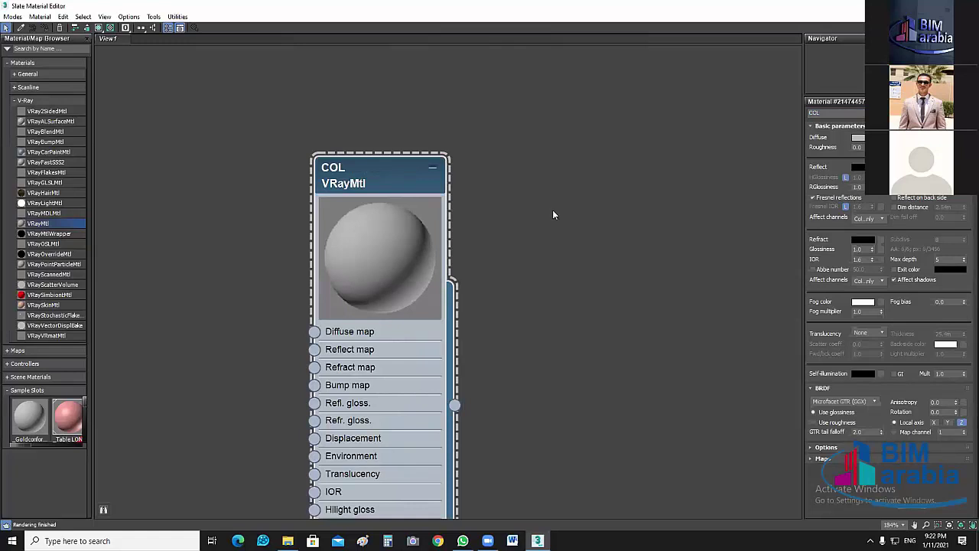
pyautogui.doubleClick(406, 161)
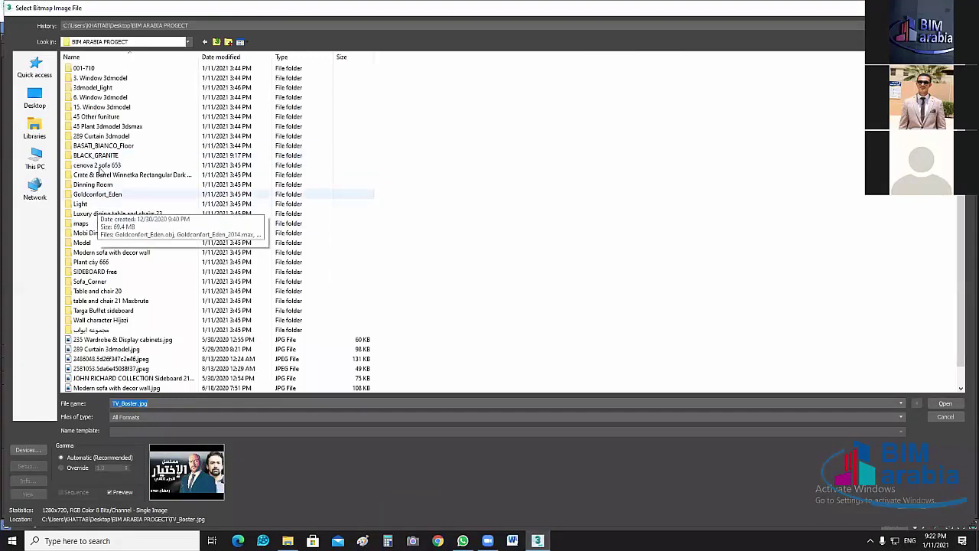
# Load Marble Texture (3).jpg from BLACK_GRANITE > map as the COL diffuse bitmap.
pyautogui.doubleClick(97, 156)
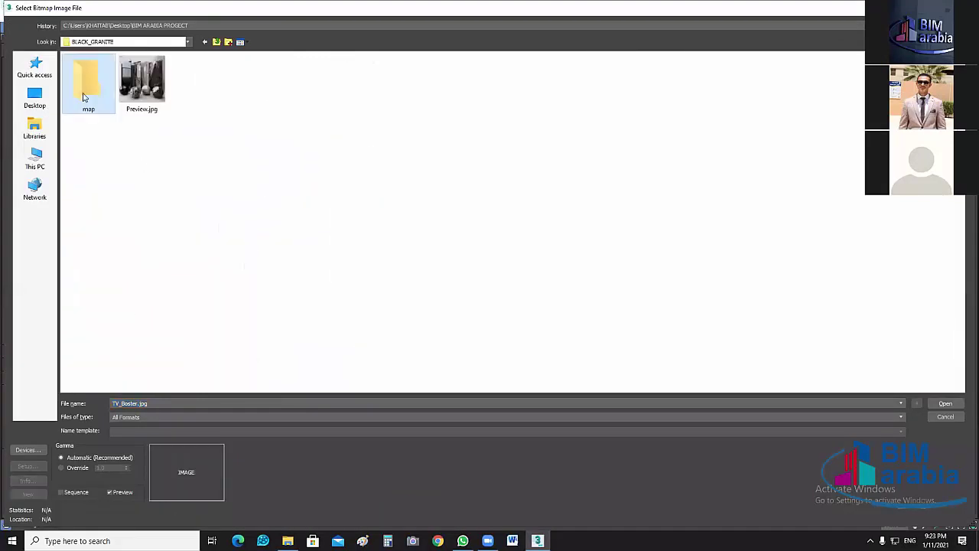
pyautogui.press('Return')
pyautogui.click(303, 84)
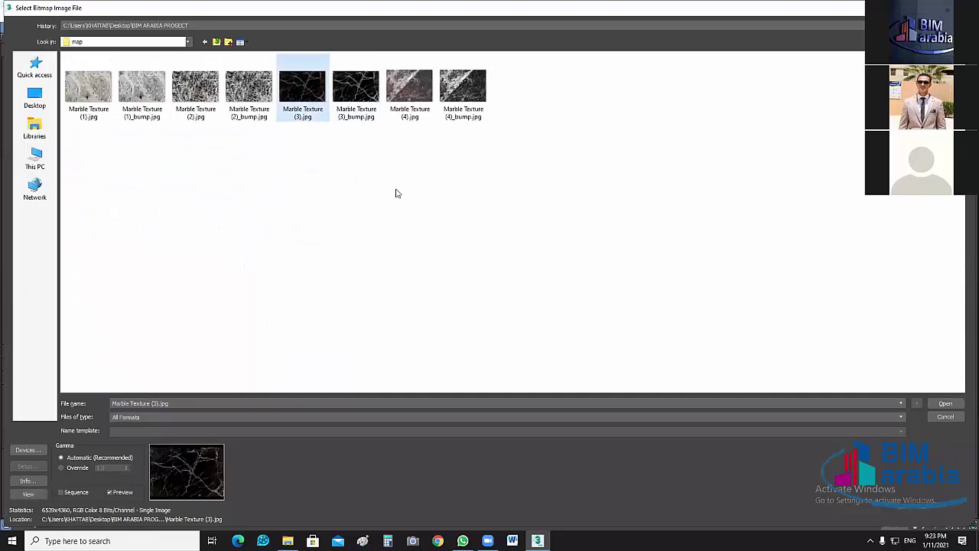
pyautogui.click(361, 104)
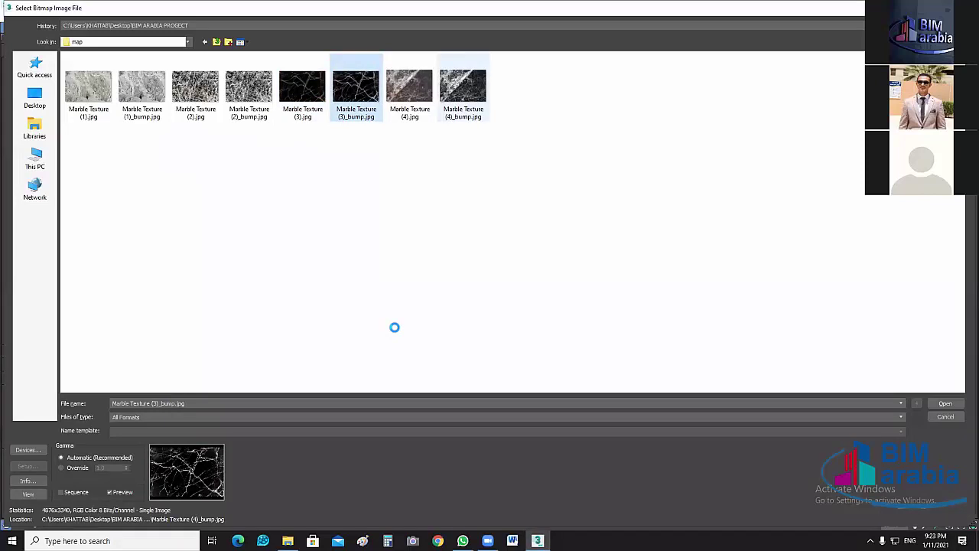
pyautogui.press('Left')
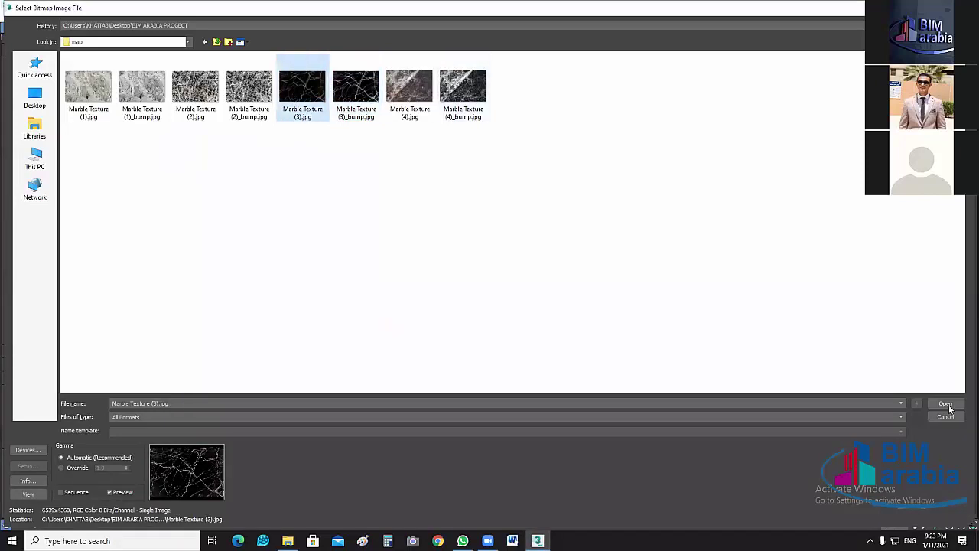
pyautogui.press('Return')
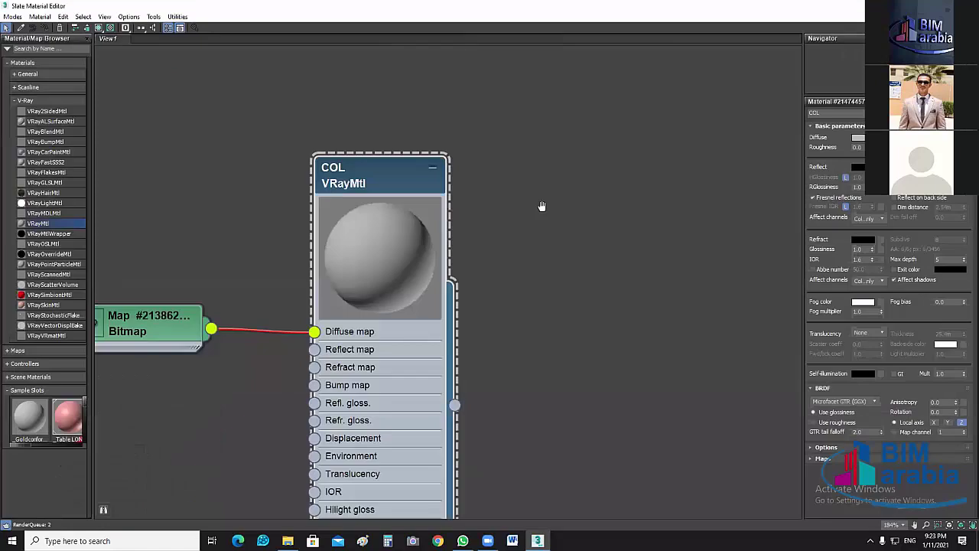
# Rearrange the Slate nodes and enlarge the diffuse bitmap node to preview its texture.
pyautogui.moveTo(541, 206); pyautogui.dragTo(635, 121, button='middle')
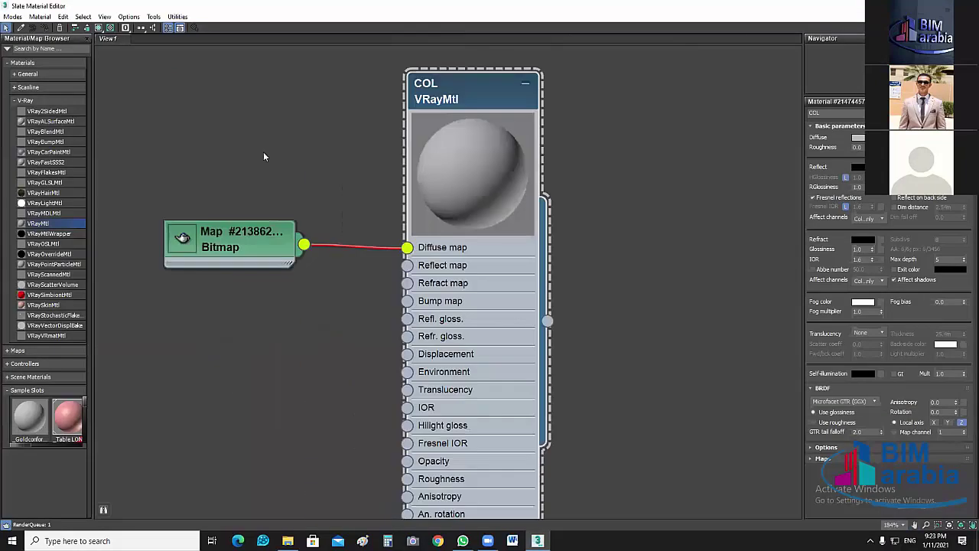
pyautogui.doubleClick(236, 235)
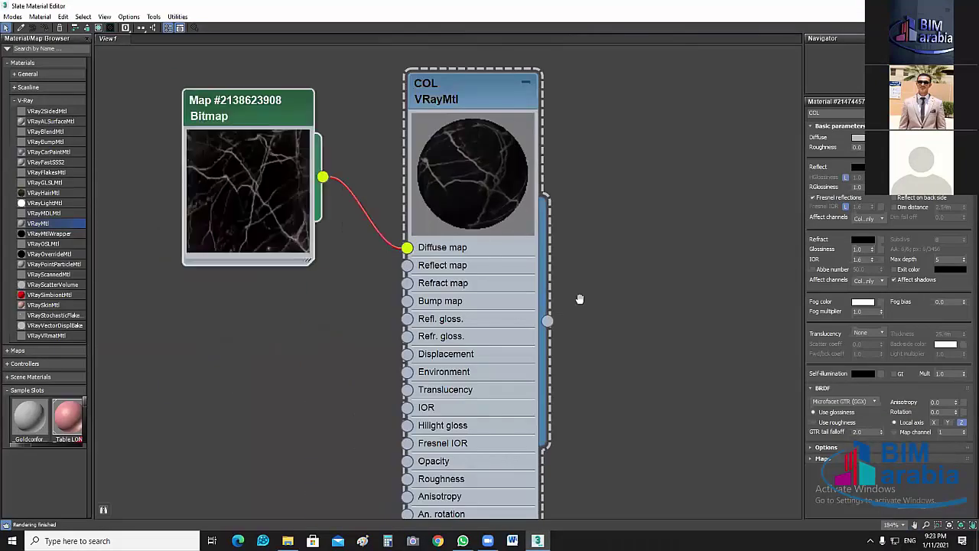
pyautogui.moveTo(580, 298); pyautogui.dragTo(285, 375, button='middle')
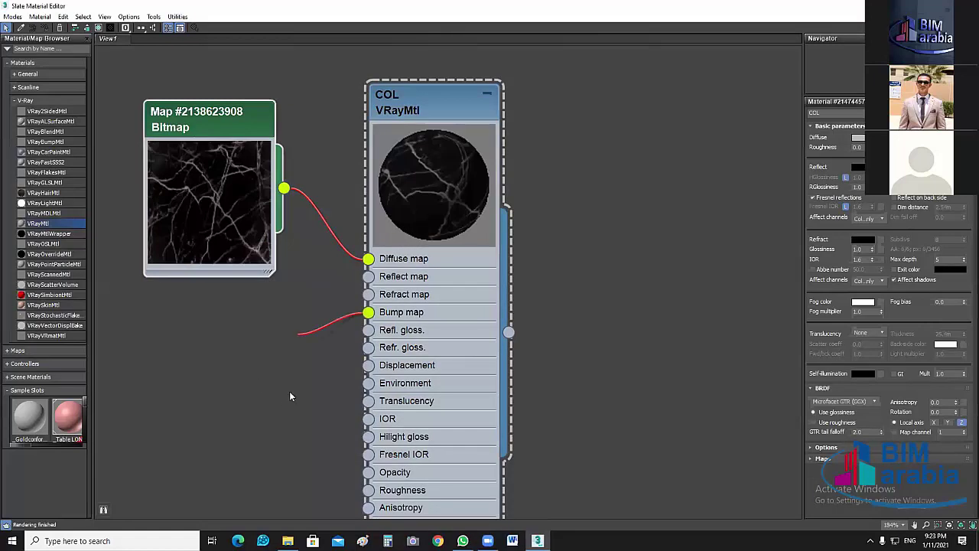
# Add a marble bitmap to the COL bump slot below the diffuse bitmap, with checker background.
pyautogui.moveTo(368, 312); pyautogui.dragTo(260, 382)
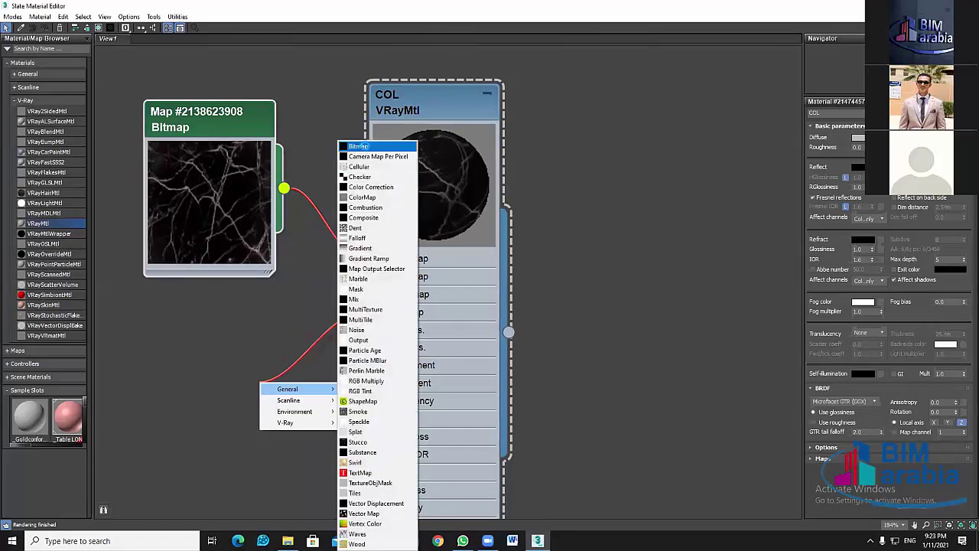
pyautogui.press('Escape')
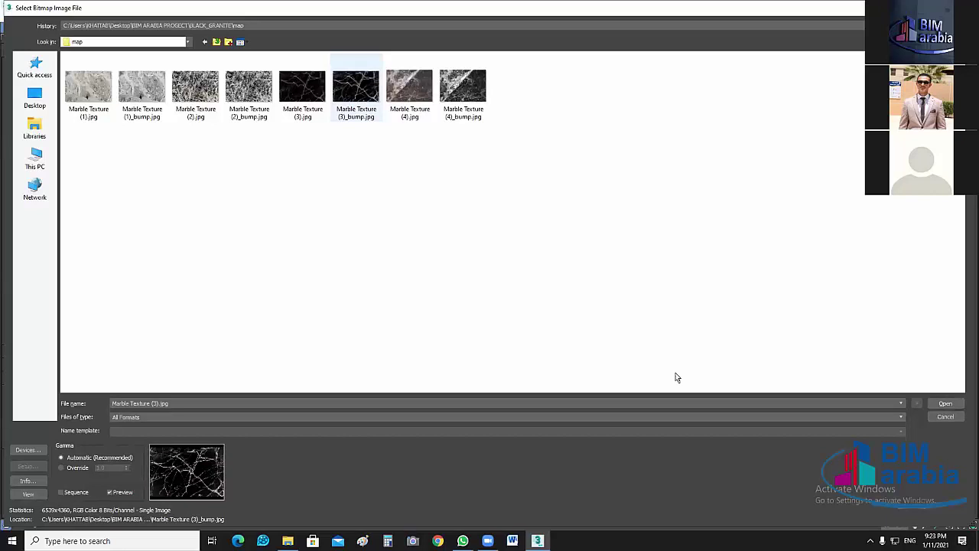
pyautogui.press('Return')
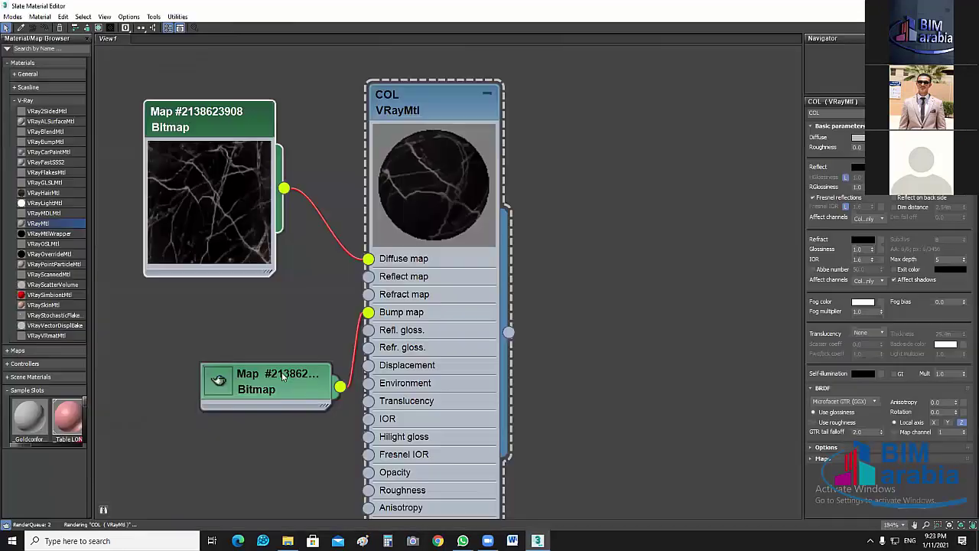
pyautogui.moveTo(271, 389)
pyautogui.mouseDown()
pyautogui.moveTo(219, 306)
pyautogui.moveTo(214, 314)
pyautogui.mouseUp()
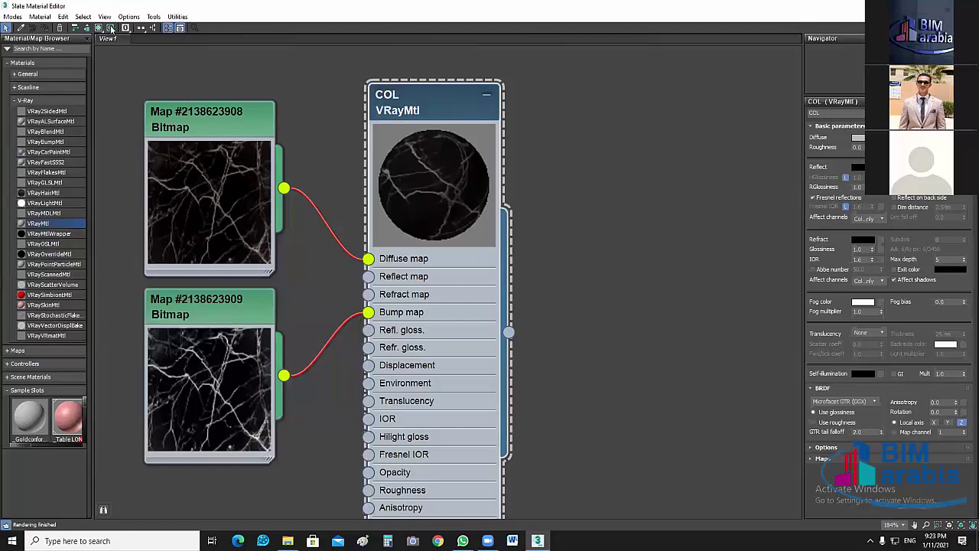
pyautogui.press('a')
pyautogui.press('b')
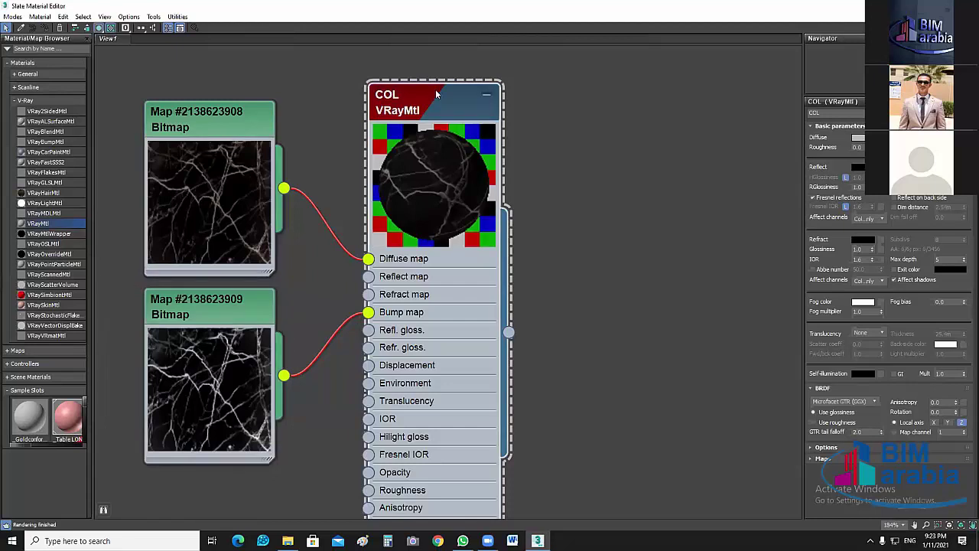
# Set the COL reflection colour to grey (brightness 102) and reflection glossiness to 0.9.
pyautogui.click(857, 166)
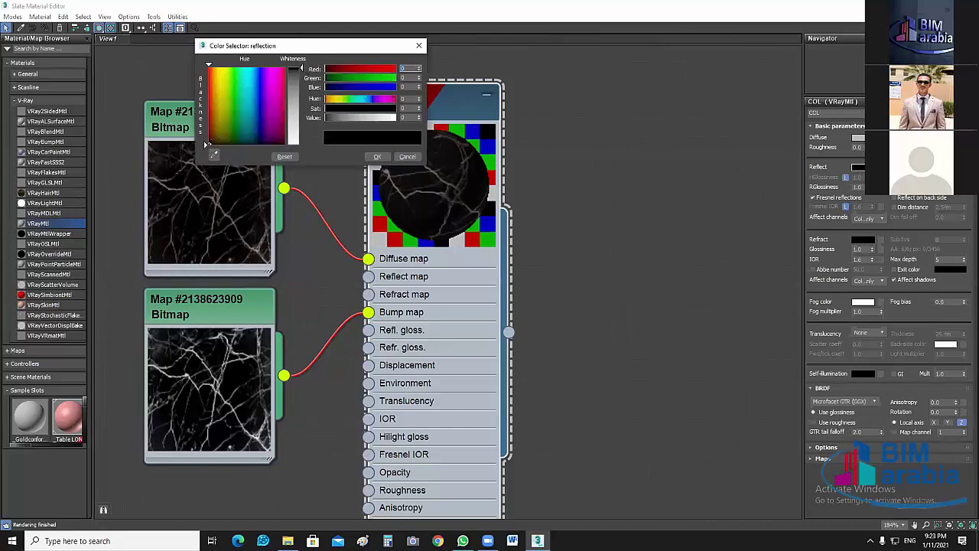
pyautogui.click(377, 156)
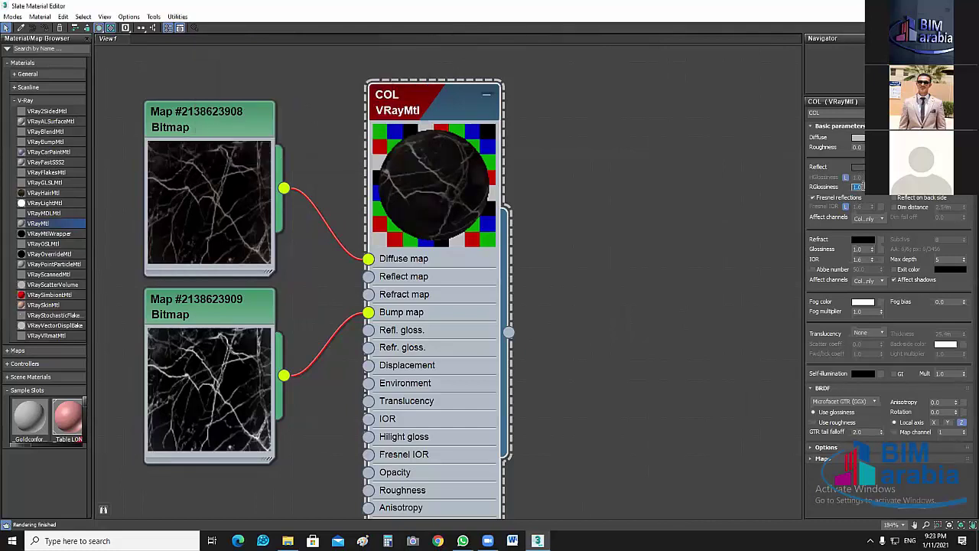
pyautogui.write('0.9')
pyautogui.press('Return')
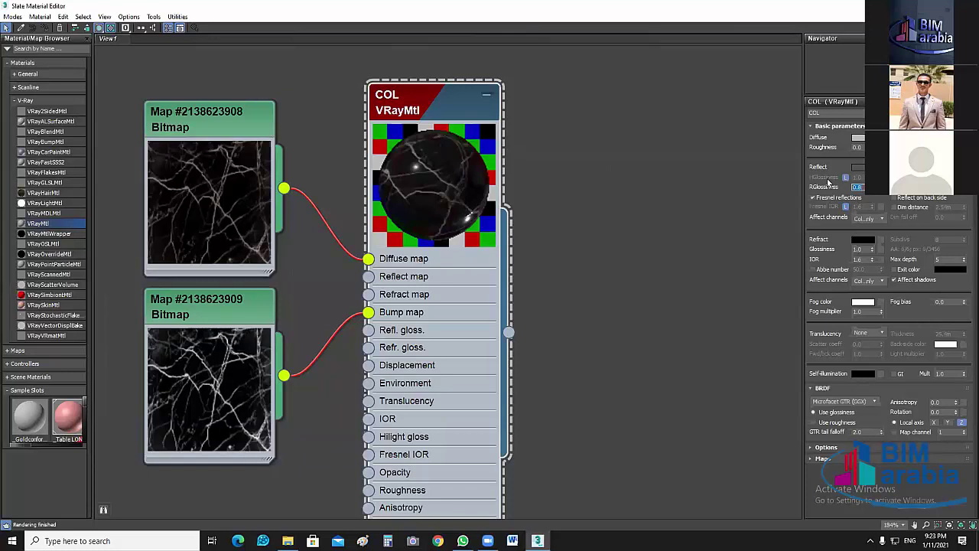
pyautogui.click(858, 166)
pyautogui.moveTo(335, 56)
pyautogui.mouseDown()
pyautogui.moveTo(249, 62)
pyautogui.moveTo(221, 107)
pyautogui.mouseUp()
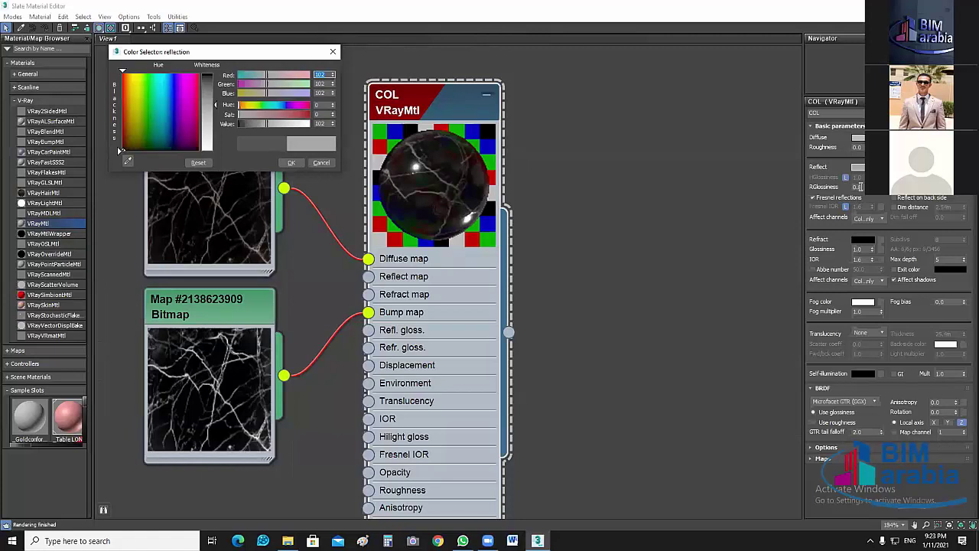
pyautogui.press('Return')
pyautogui.click(857, 186)
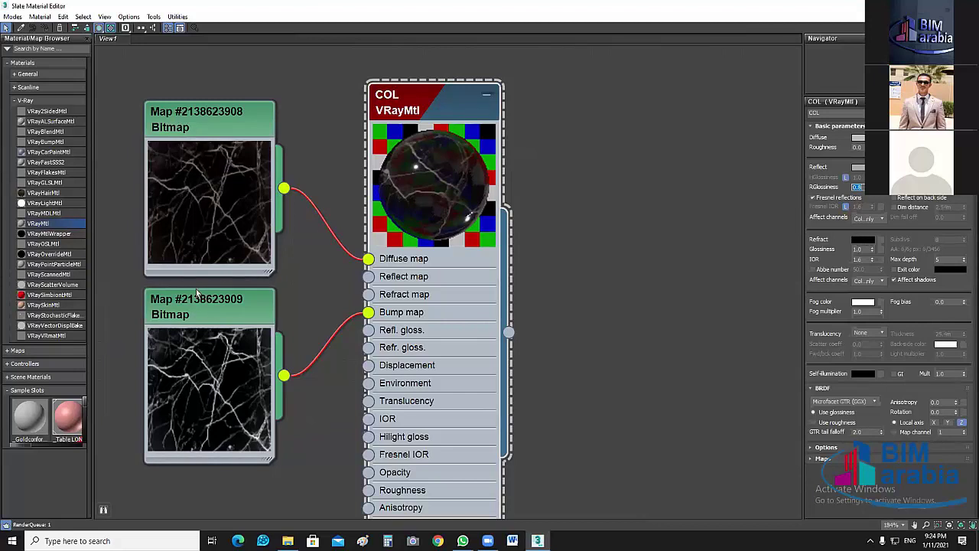
# Reload the bump bitmap image and review the COL material's Maps rollout.
pyautogui.click(214, 307)
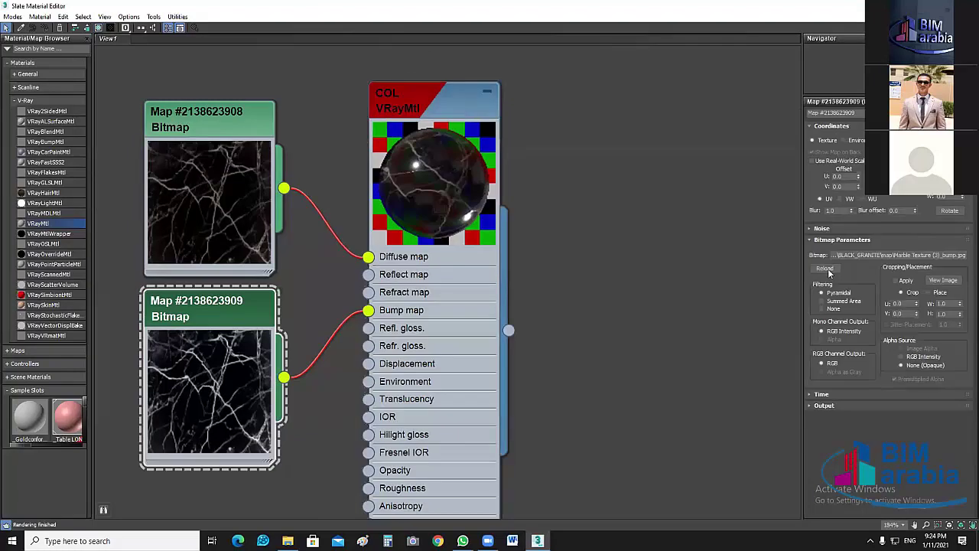
pyautogui.click(826, 269)
pyautogui.click(529, 137)
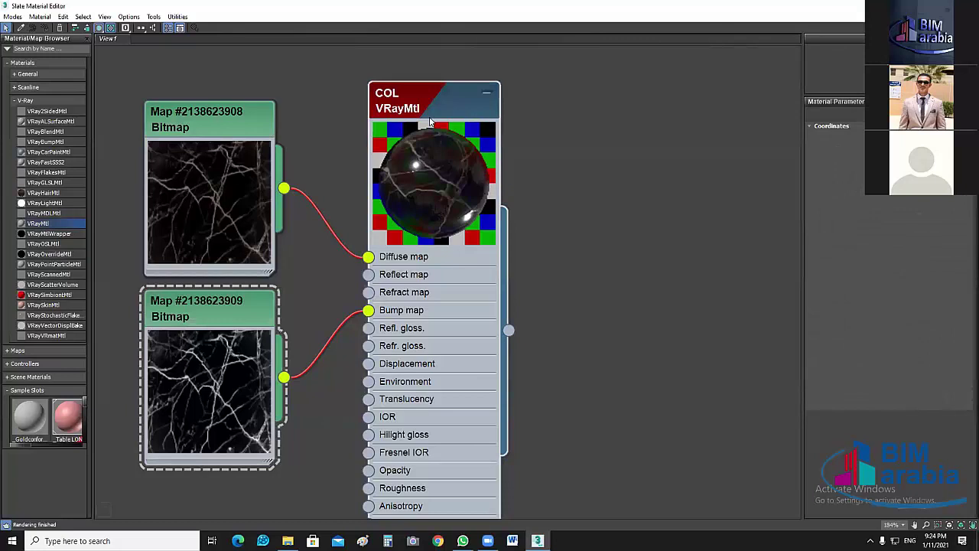
pyautogui.doubleClick(429, 123)
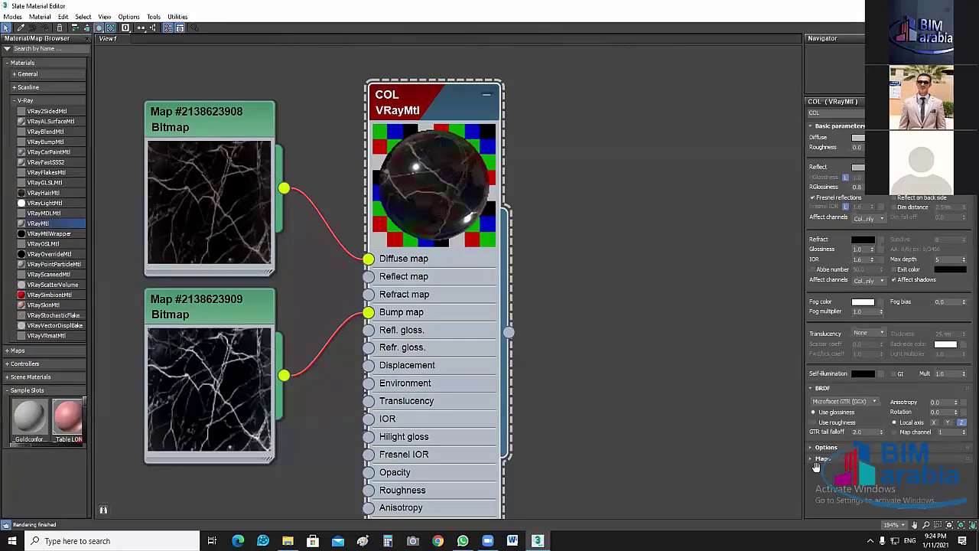
pyautogui.click(816, 460)
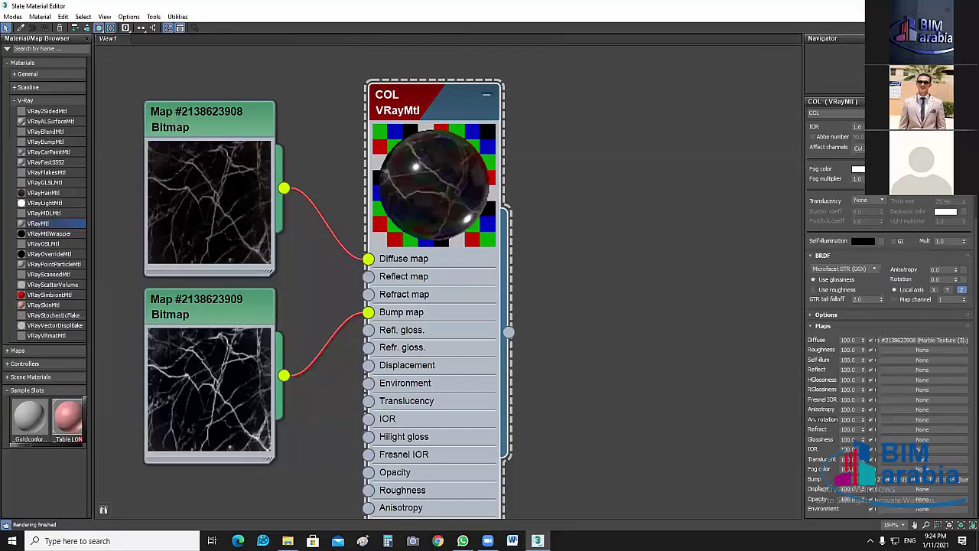
# Select the walls object and, at Polygon level, pick the two narrow door-side faces.
pyautogui.press('m')
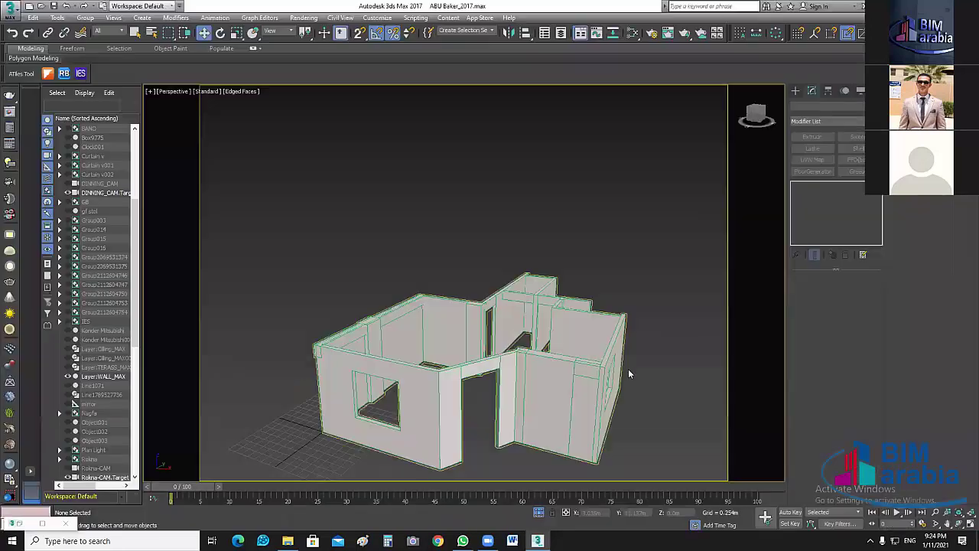
pyautogui.click(632, 373)
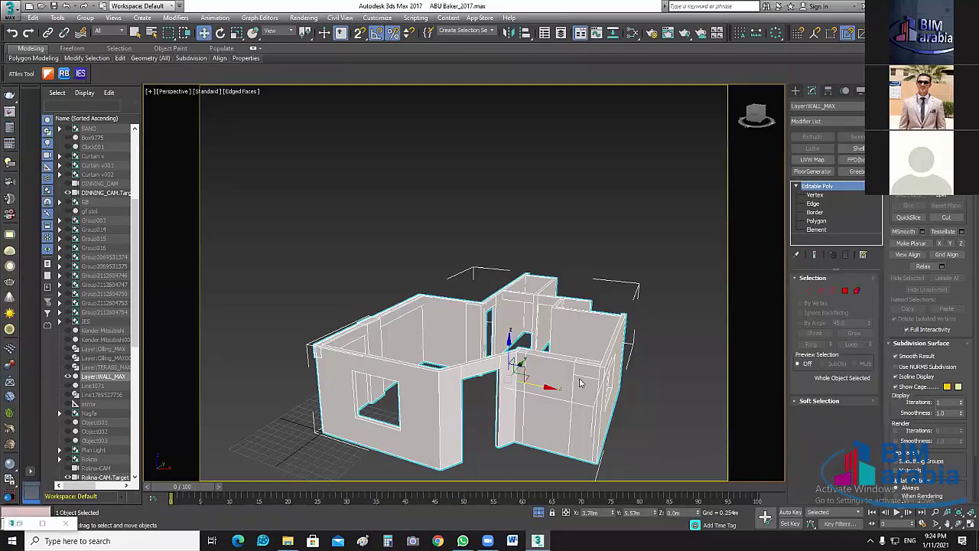
pyautogui.press('4')
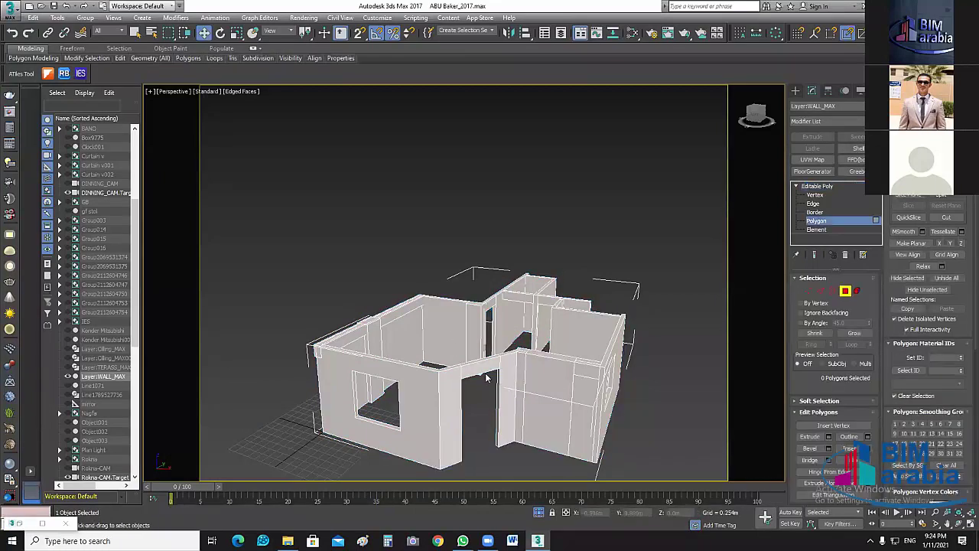
pyautogui.click(455, 326)
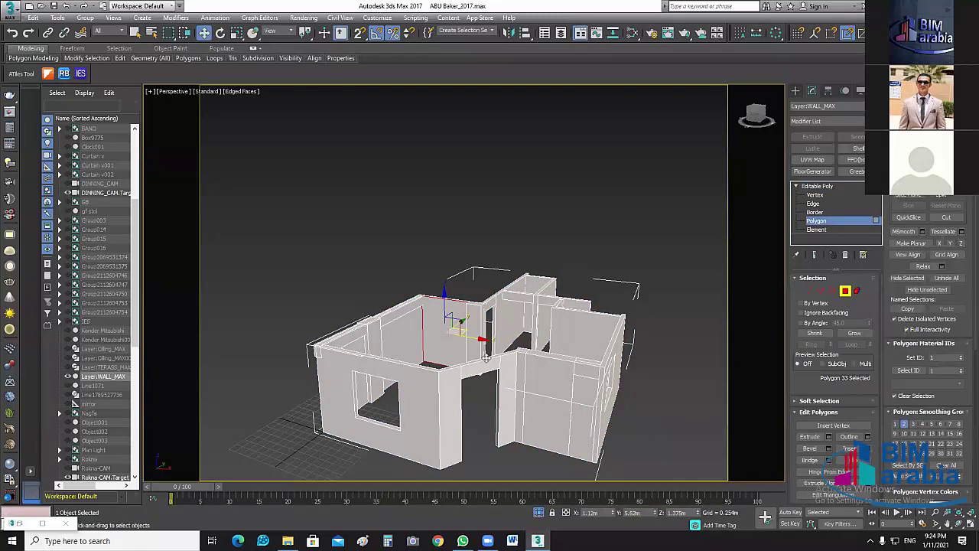
pyautogui.scroll(5, 485, 357)
pyautogui.click(495, 365)
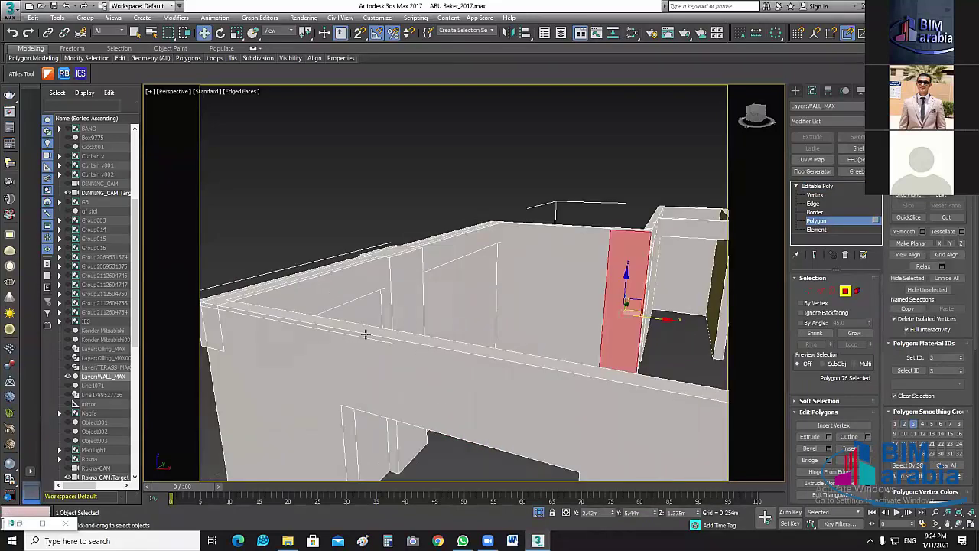
pyautogui.moveTo(368, 332)
pyautogui.keyDown('alt'); pyautogui.mouseDown(button='middle')
pyautogui.moveTo(381, 379)
pyautogui.moveTo(477, 401)
pyautogui.moveTo(583, 402)
pyautogui.mouseUp(button='middle'); pyautogui.keyUp('alt')
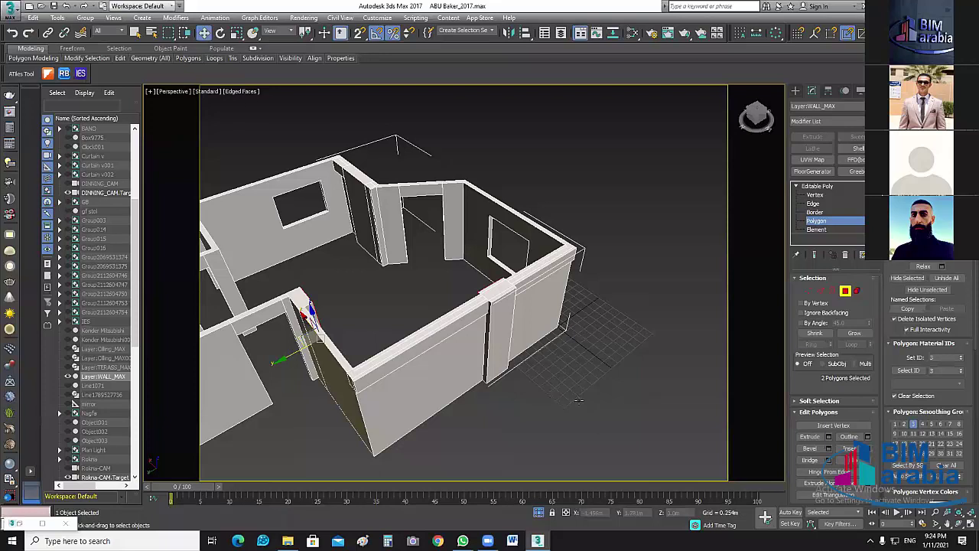
# Assign material ID 1 to the two selected door-side faces.
pyautogui.keyDown('alt'); pyautogui.moveTo(579, 399); pyautogui.dragTo(579, 399, button='middle'); pyautogui.keyUp('alt')
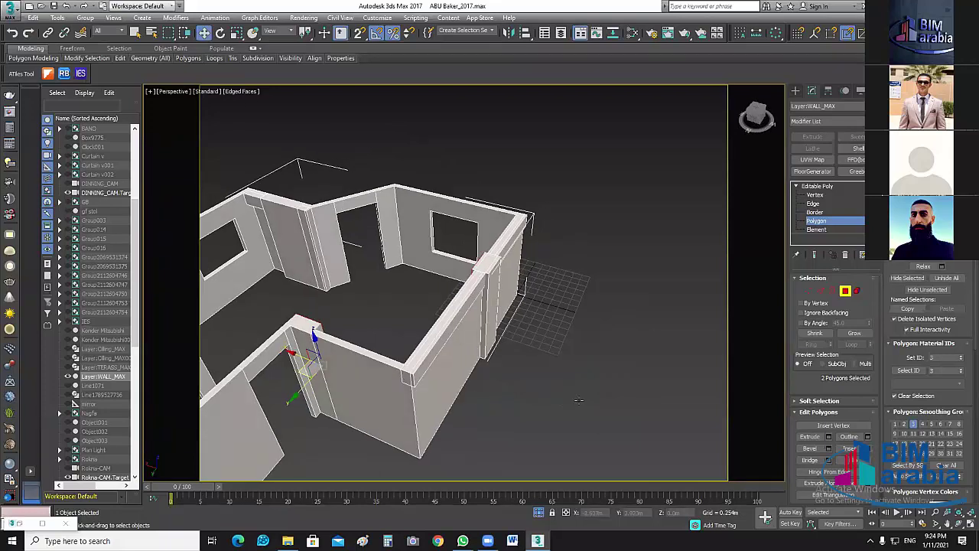
pyautogui.moveTo(475, 397)
pyautogui.keyDown('alt'); pyautogui.mouseDown(button='middle')
pyautogui.moveTo(381, 387)
pyautogui.moveTo(428, 382)
pyautogui.mouseUp(button='middle'); pyautogui.keyUp('alt')
pyautogui.scroll(2, 380, 387)
pyautogui.doubleClick(940, 358)
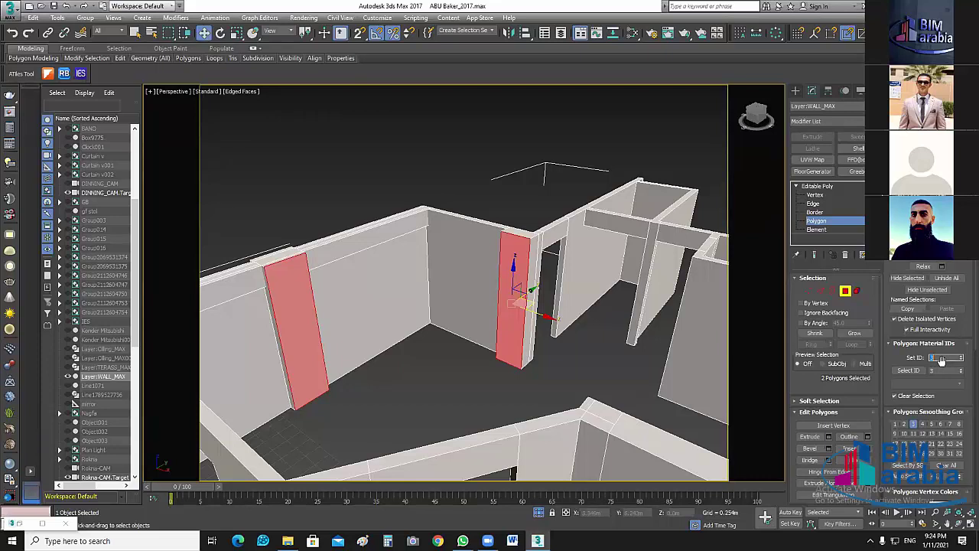
pyautogui.write('31')
pyautogui.press('Return')
# Invert the polygon selection and set the remaining wall faces to material ID 2.
pyautogui.rightClick(557, 361)
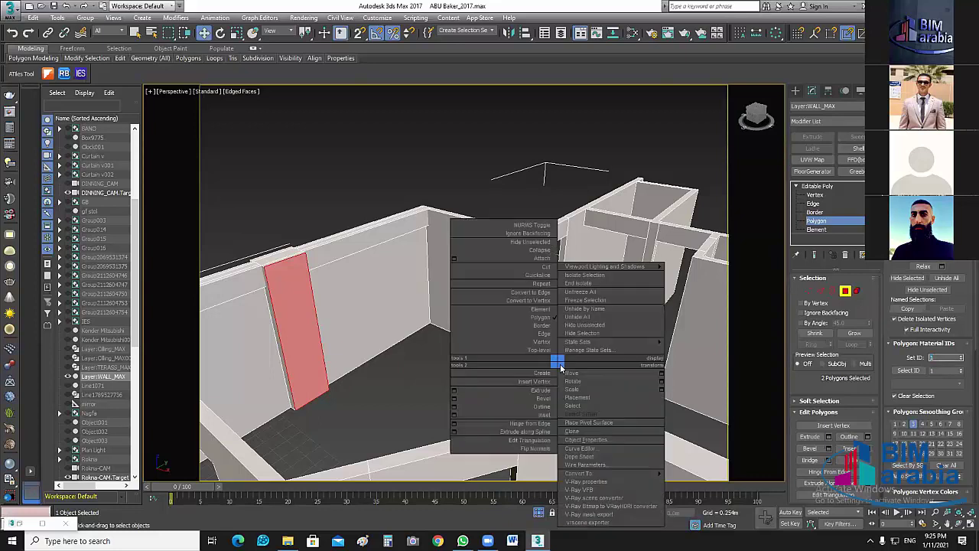
pyautogui.click(430, 401)
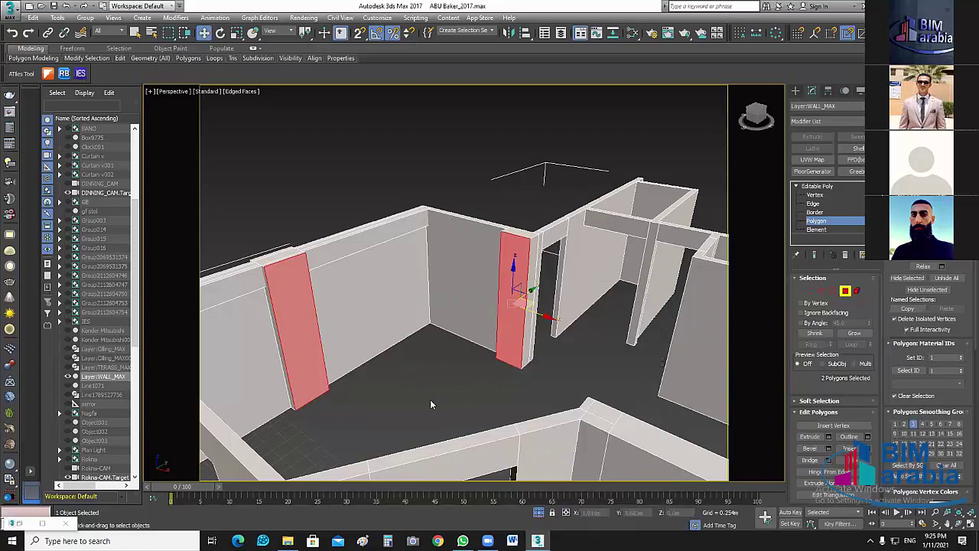
pyautogui.hotkey('ctrl', 'i')
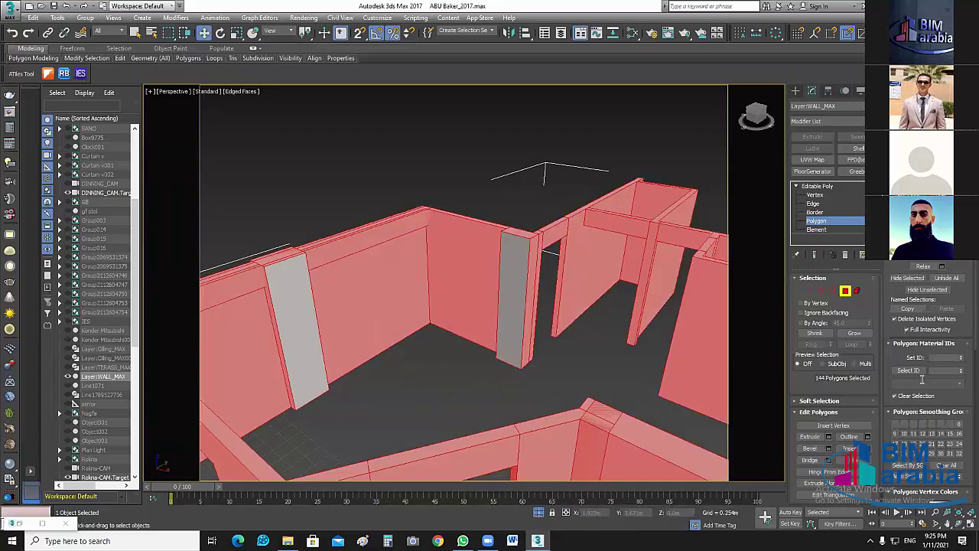
pyautogui.click(945, 357)
pyautogui.write('2')
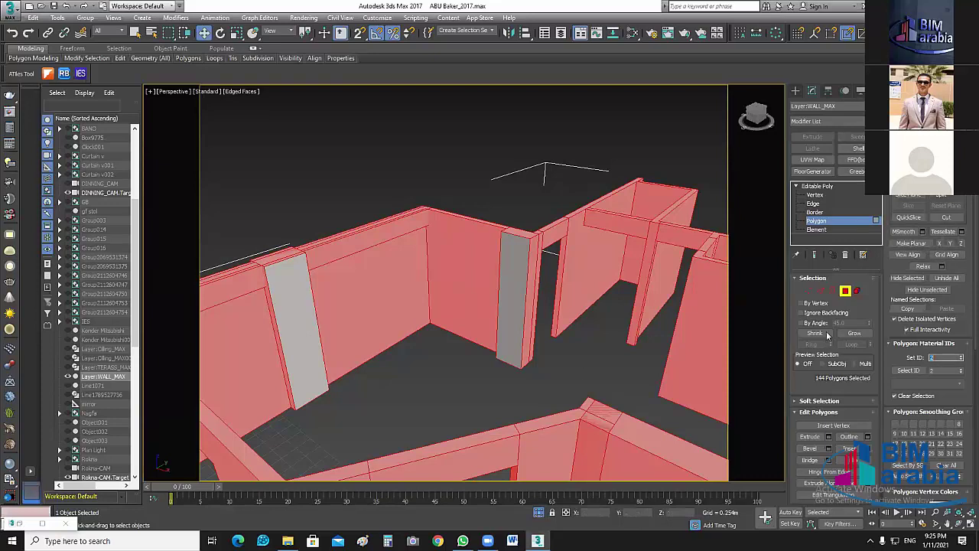
# Clear the polygon selection and return the walls to object level.
pyautogui.click(846, 292)
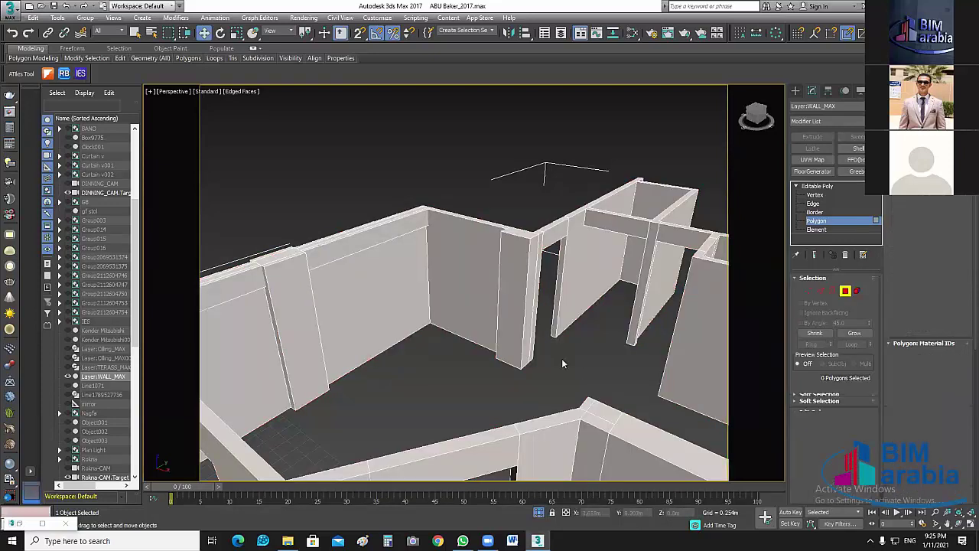
pyautogui.press('4')
pyautogui.press('4')
pyautogui.scroll(-5, 502, 336)
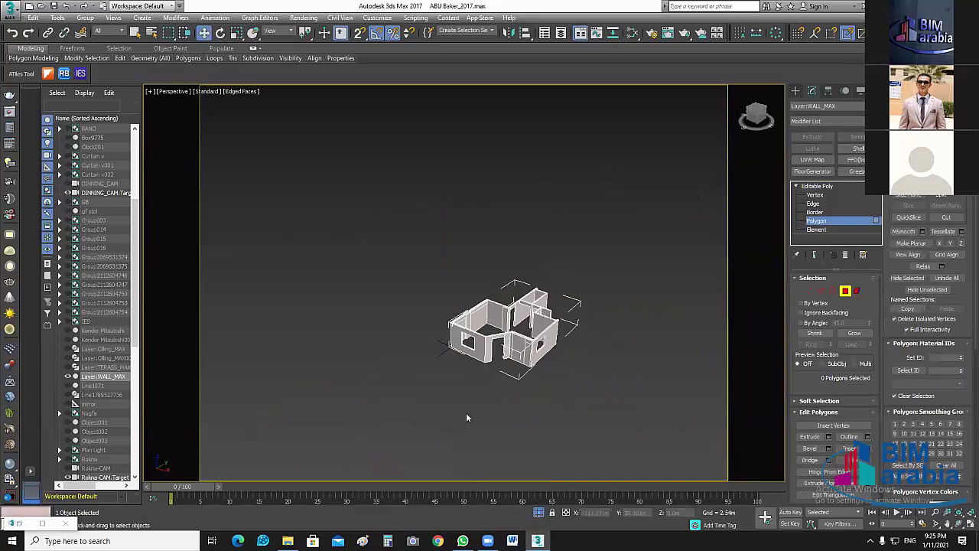
pyautogui.scroll(3, 474, 383)
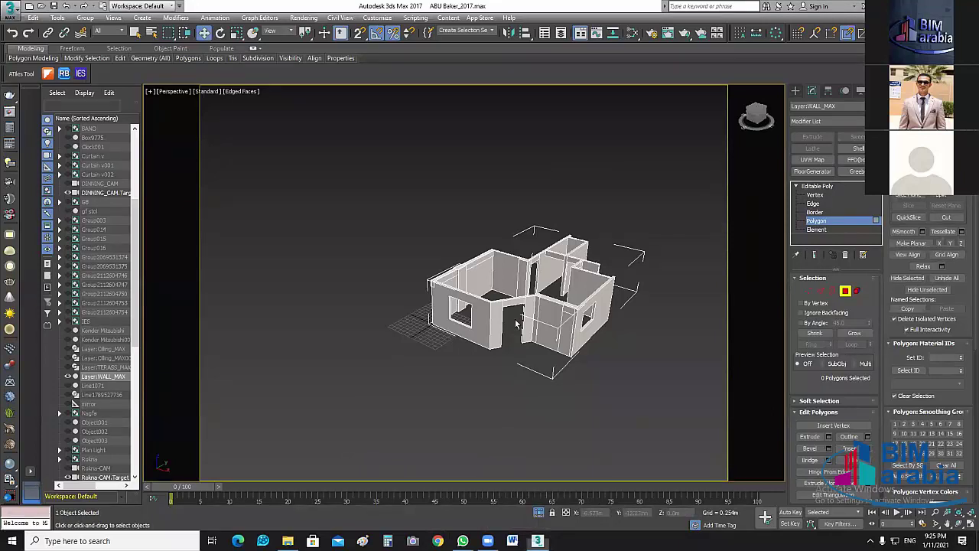
# Create a Multi/Sub-Object material named WA with two sub-material slots.
pyautogui.press('m')
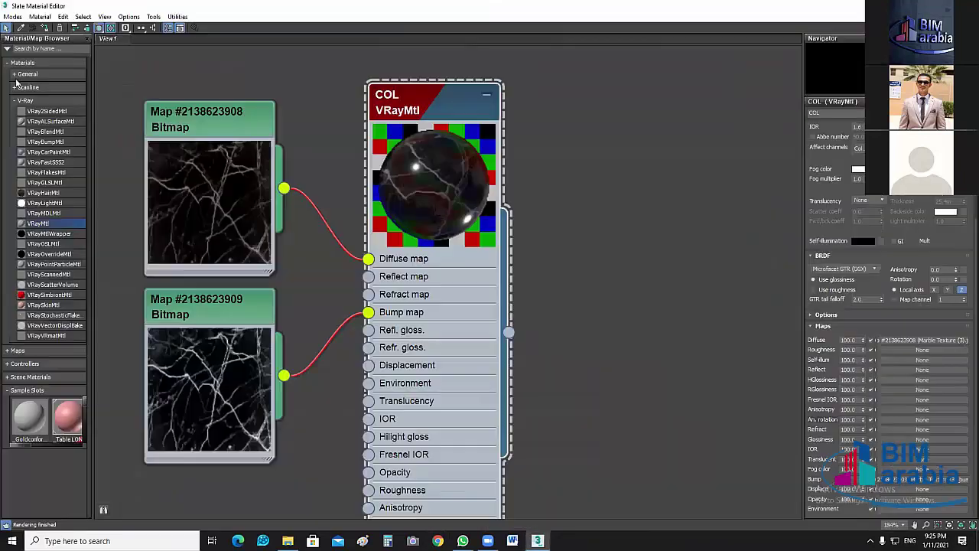
pyautogui.click(24, 74)
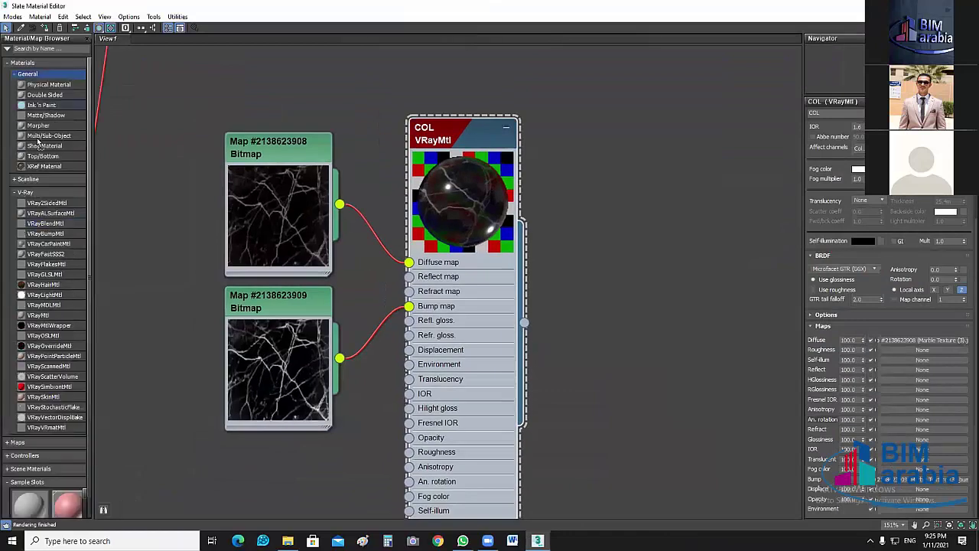
pyautogui.doubleClick(40, 135)
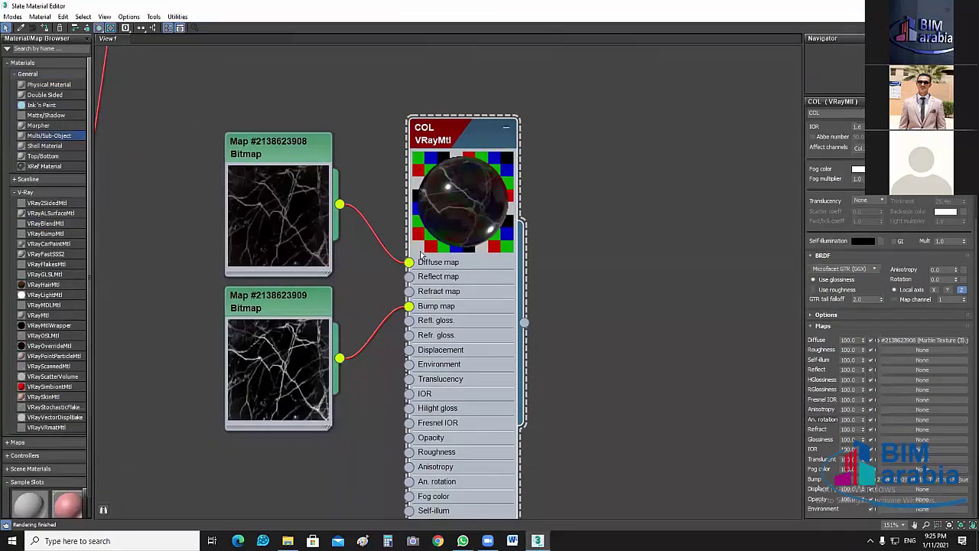
pyautogui.click(24, 73)
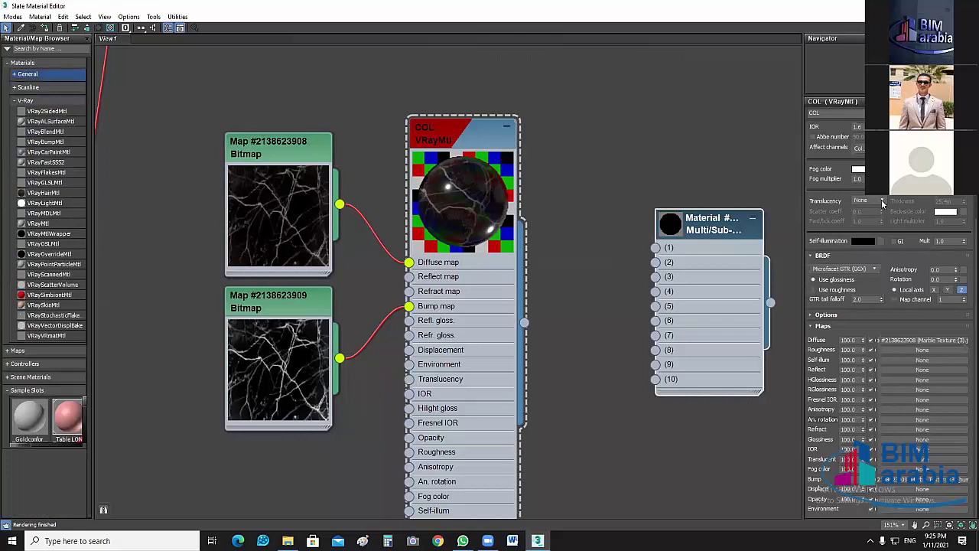
pyautogui.doubleClick(712, 224)
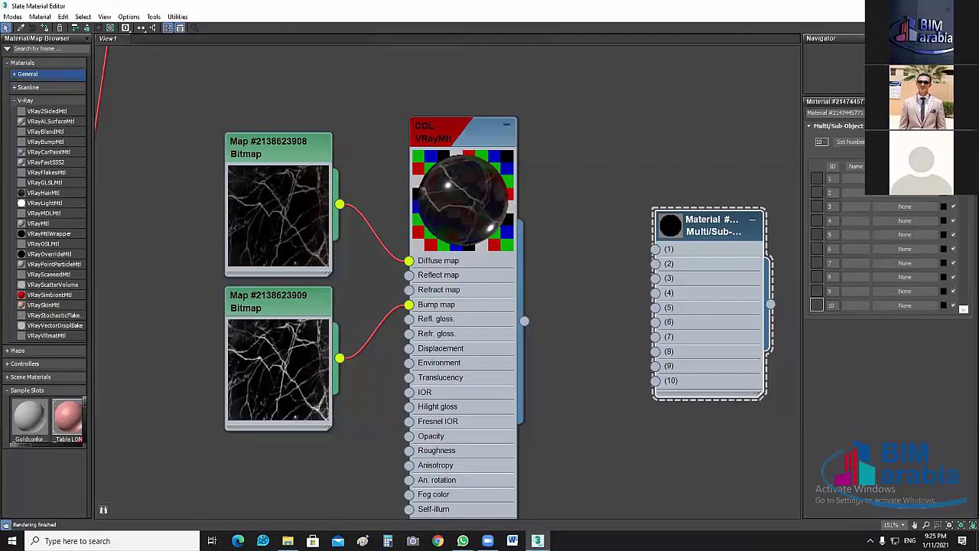
pyautogui.write('WA')
pyautogui.press('Return')
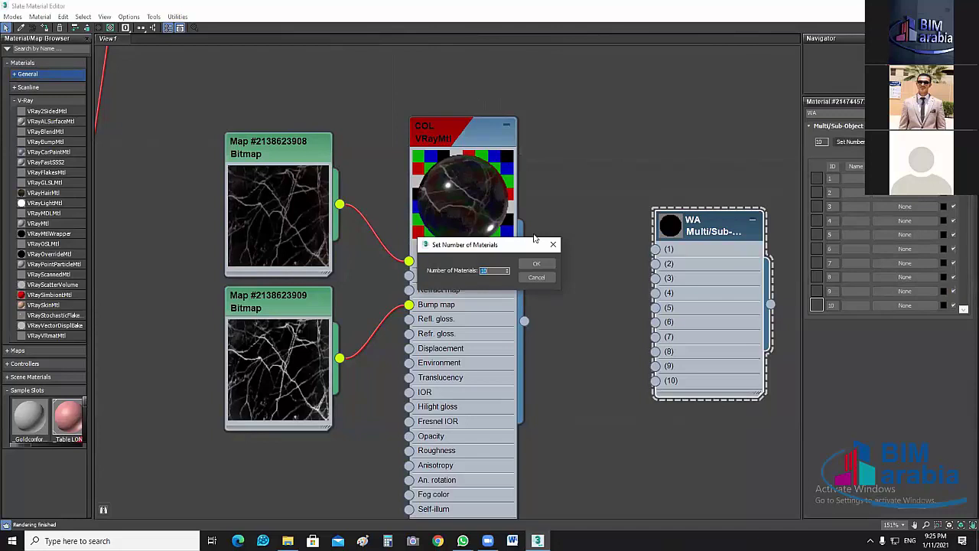
pyautogui.click(536, 266)
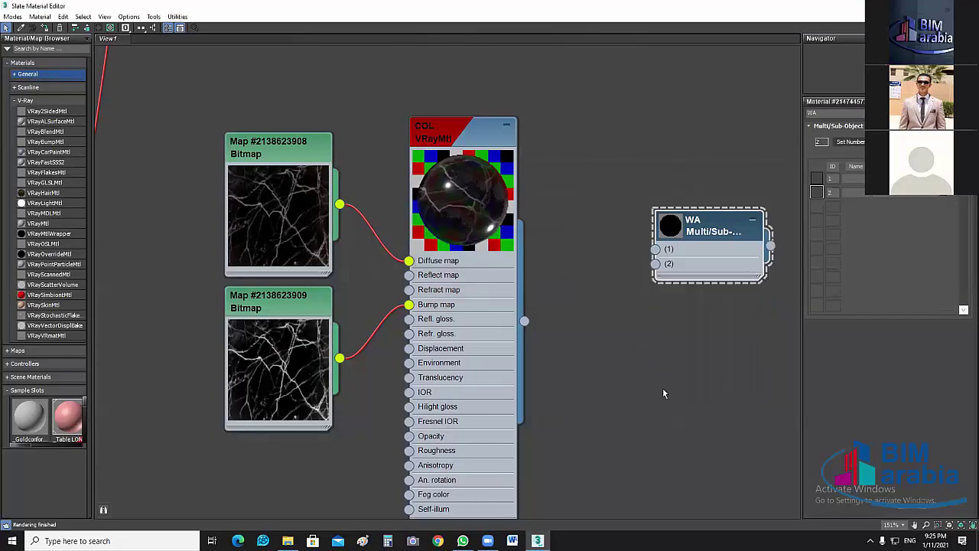
# Wire the COL marble material into WA slot 1.
pyautogui.scroll(-2, 682, 406)
pyautogui.scroll(-2, 681, 408)
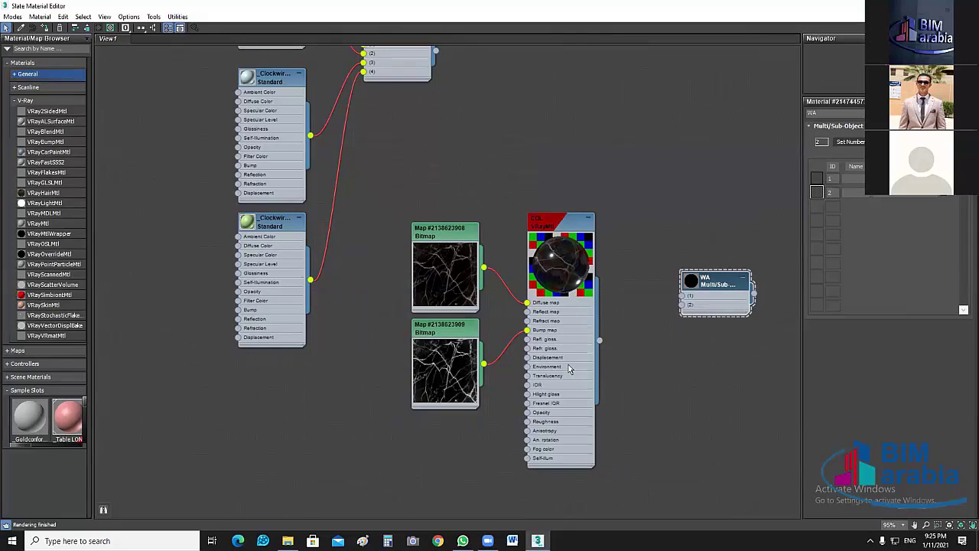
pyautogui.scroll(2, 568, 369)
pyautogui.moveTo(543, 376); pyautogui.dragTo(640, 324)
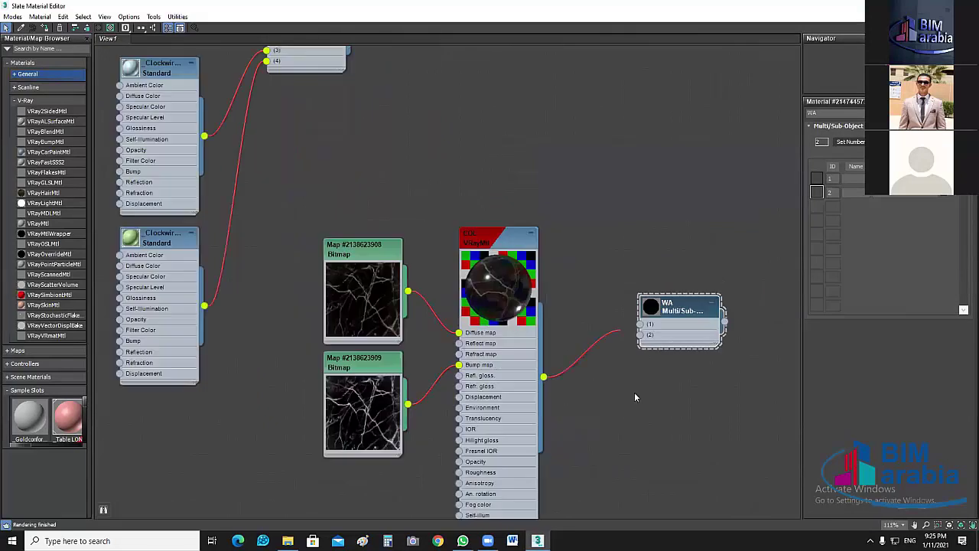
# Wire the Bano VRayMtl into WA slot 2 and restore the editor window size.
pyautogui.scroll(-2, 462, 329)
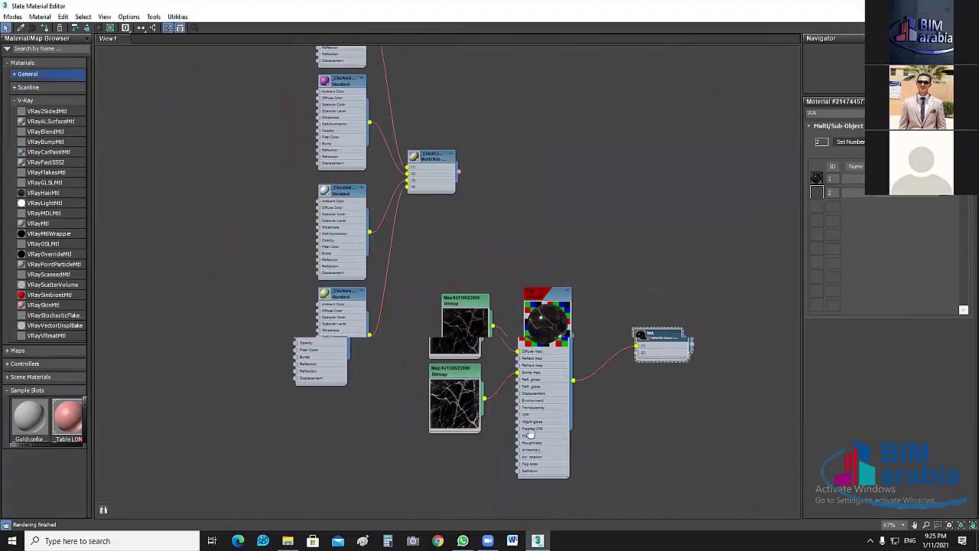
pyautogui.scroll(-3, 527, 433)
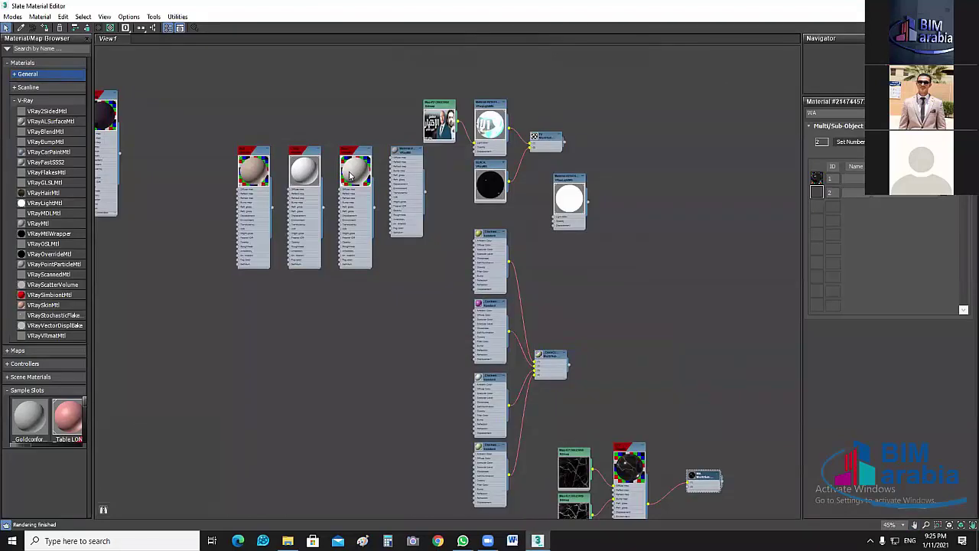
pyautogui.moveTo(356, 150); pyautogui.dragTo(682, 498)
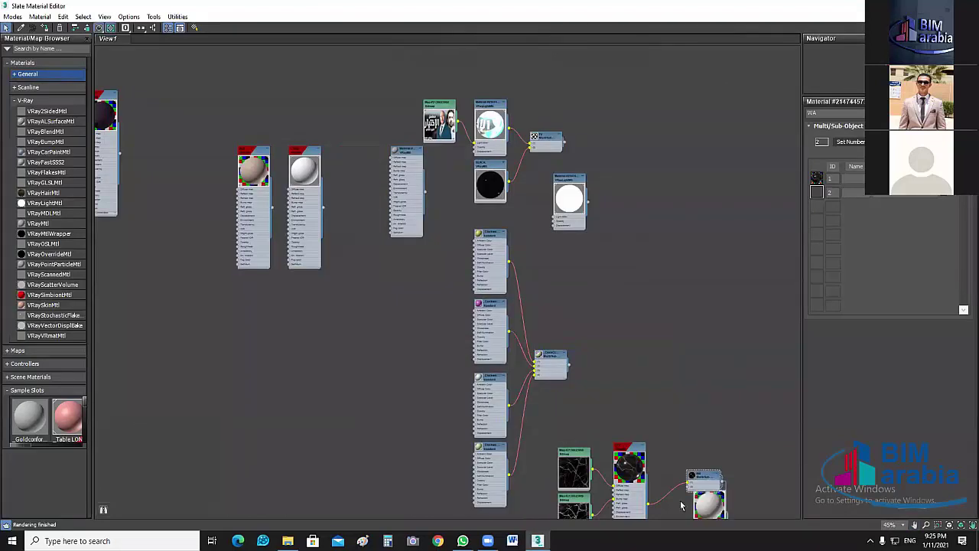
pyautogui.scroll(3, 625, 238)
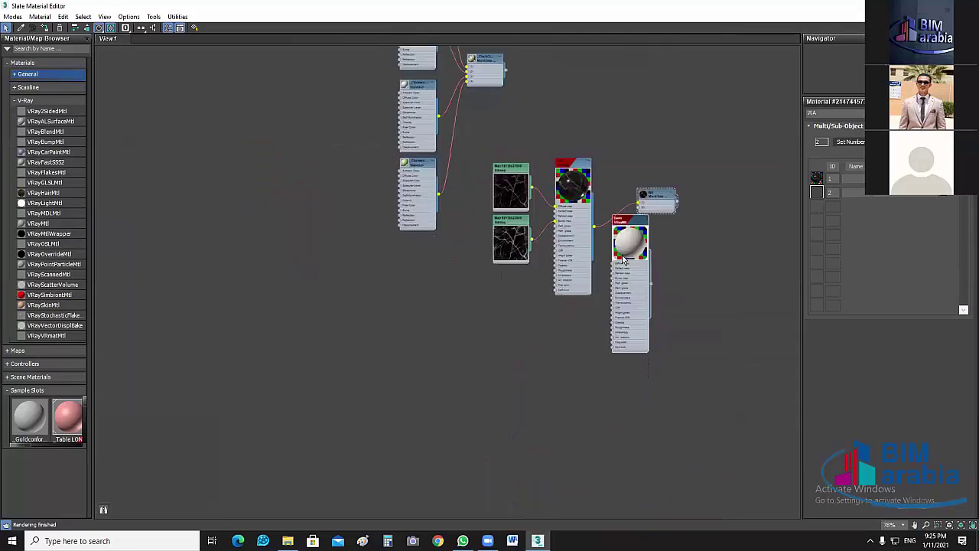
pyautogui.moveTo(625, 290); pyautogui.dragTo(705, 307, button='middle')
pyautogui.moveTo(665, 340); pyautogui.dragTo(651, 192)
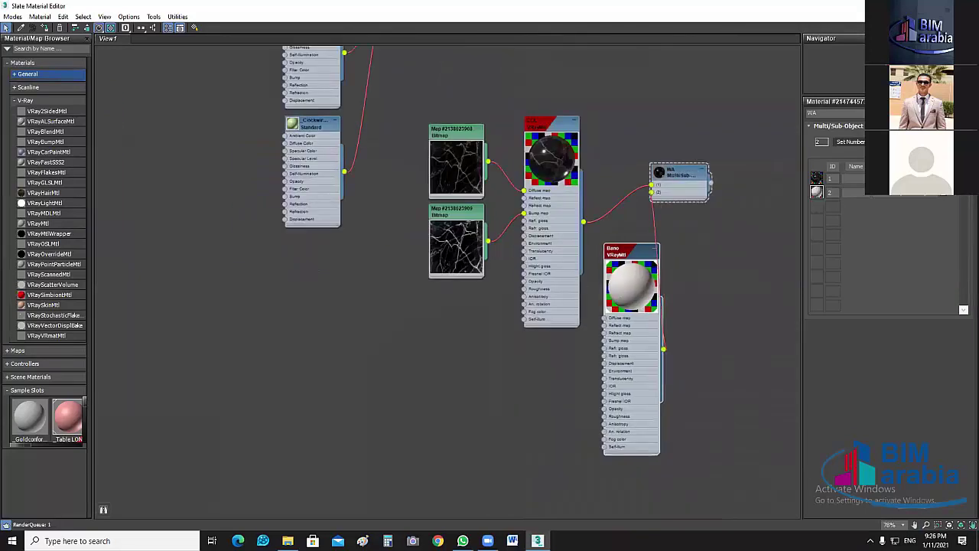
pyautogui.scroll(2, 643, 160)
pyautogui.scroll(1, 643, 160)
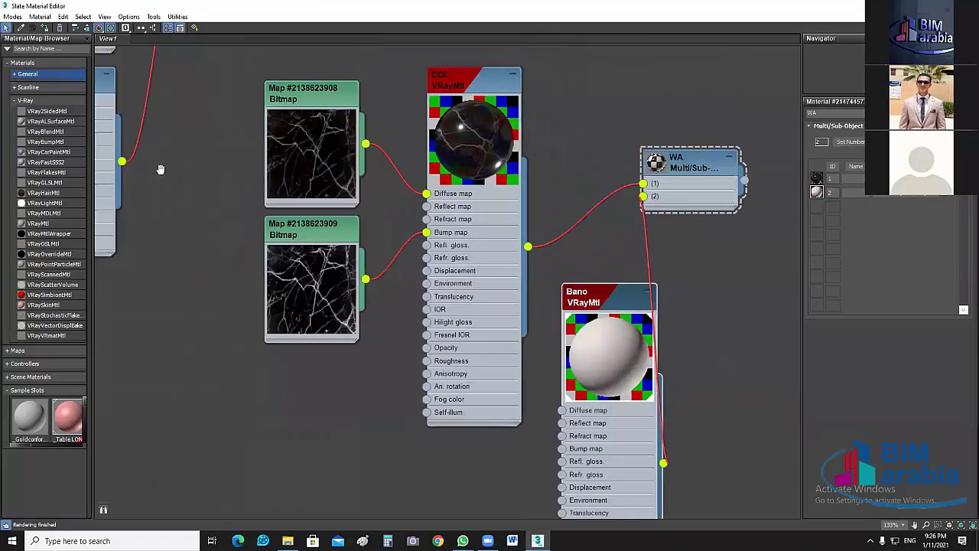
pyautogui.press('super+Down')
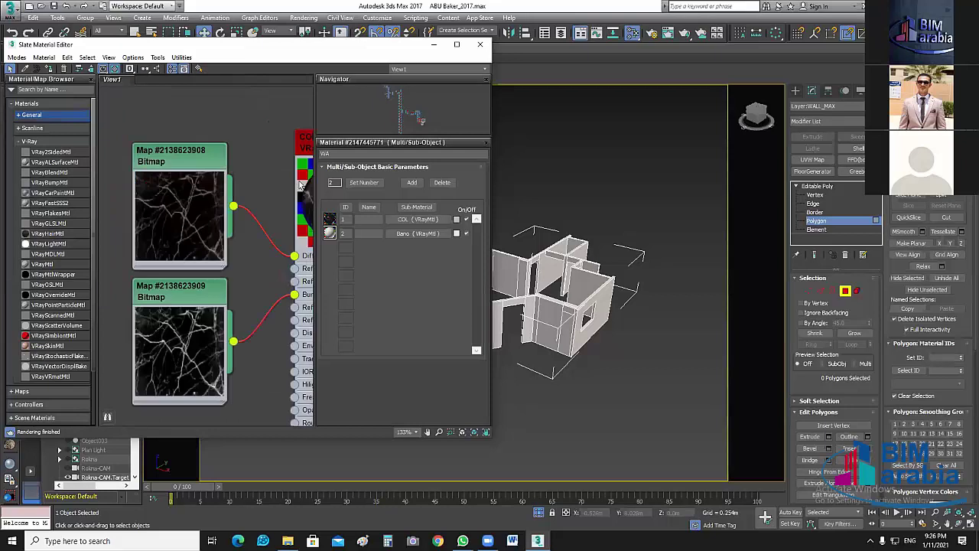
# Assign the WA material to the selected walls.
pyautogui.scroll(-1, 245, 243)
pyautogui.rightClick(254, 255)
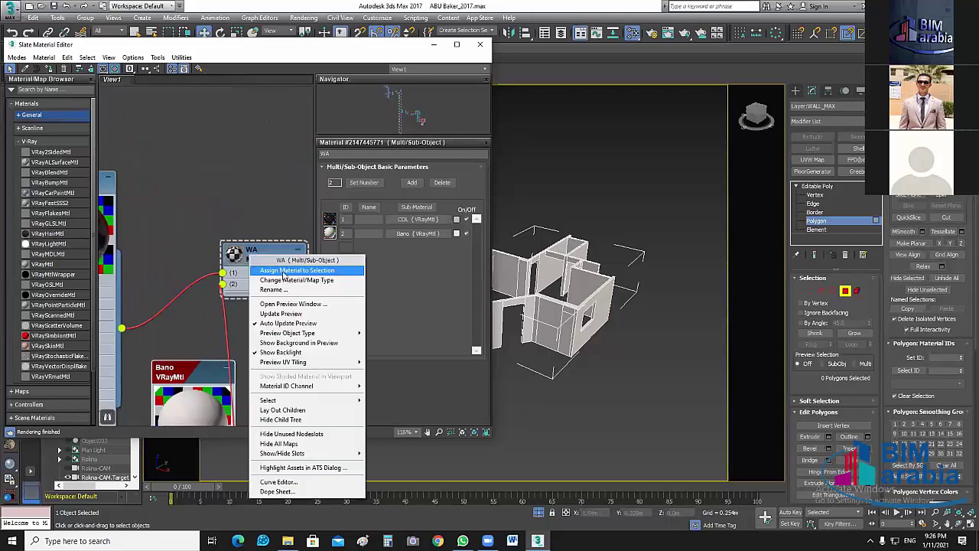
pyautogui.click(432, 49)
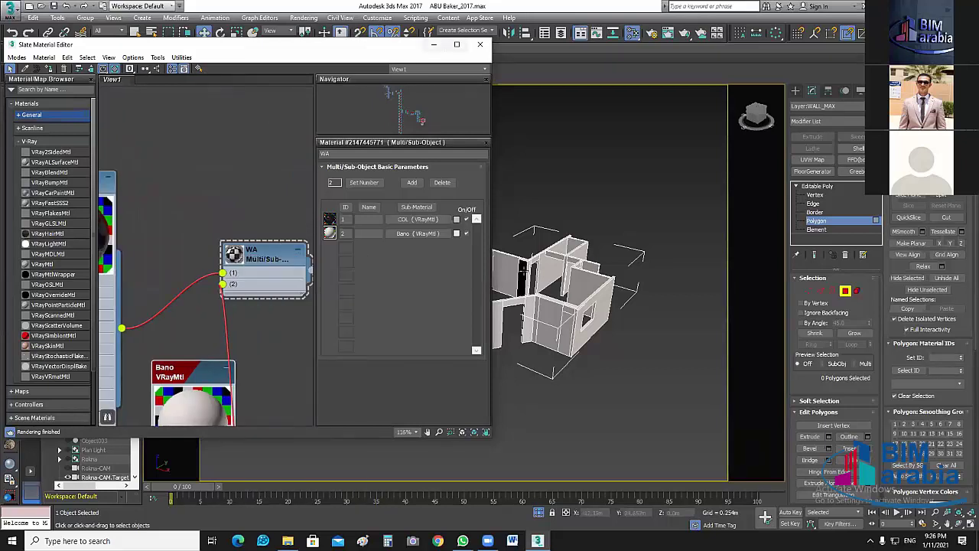
# Close the material editor and save the scene.
pyautogui.press('m')
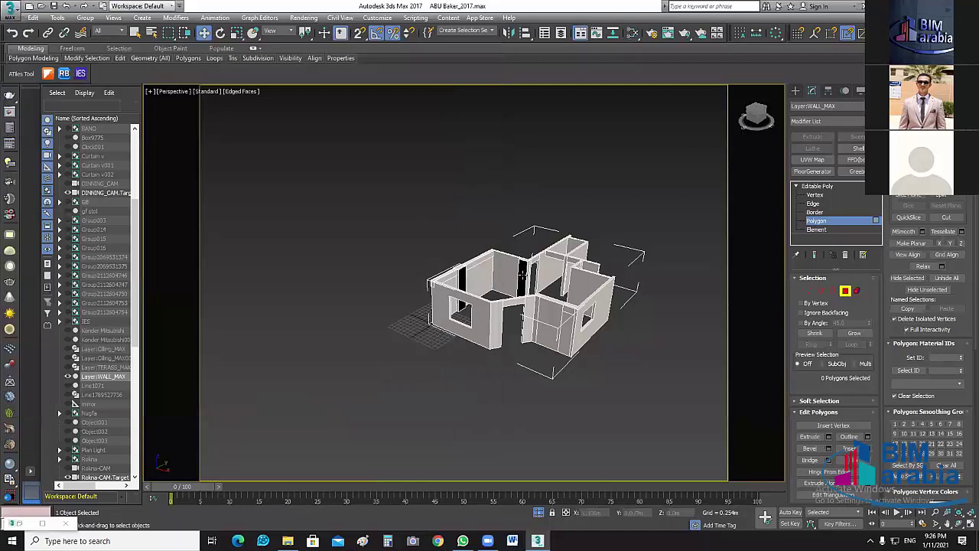
pyautogui.scroll(5, 557, 261)
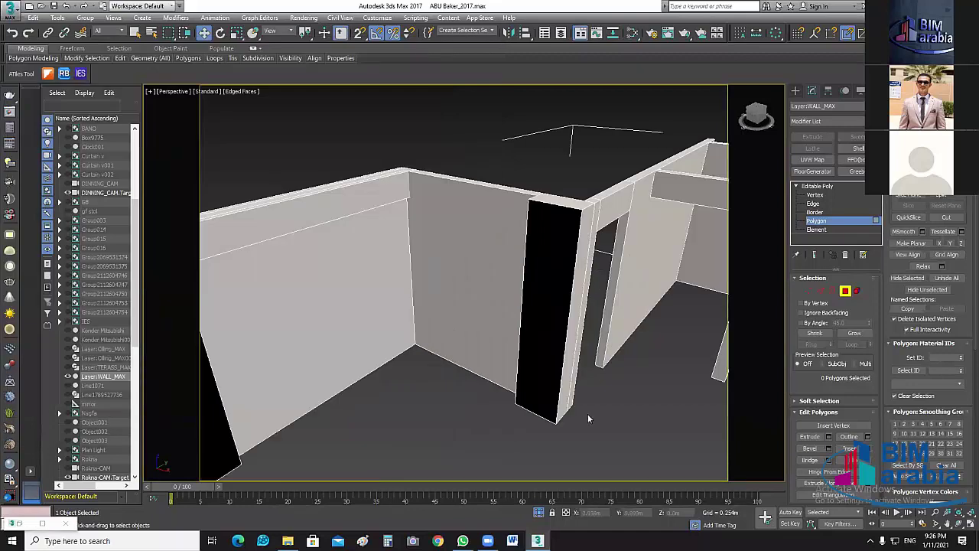
pyautogui.scroll(-5, 507, 299)
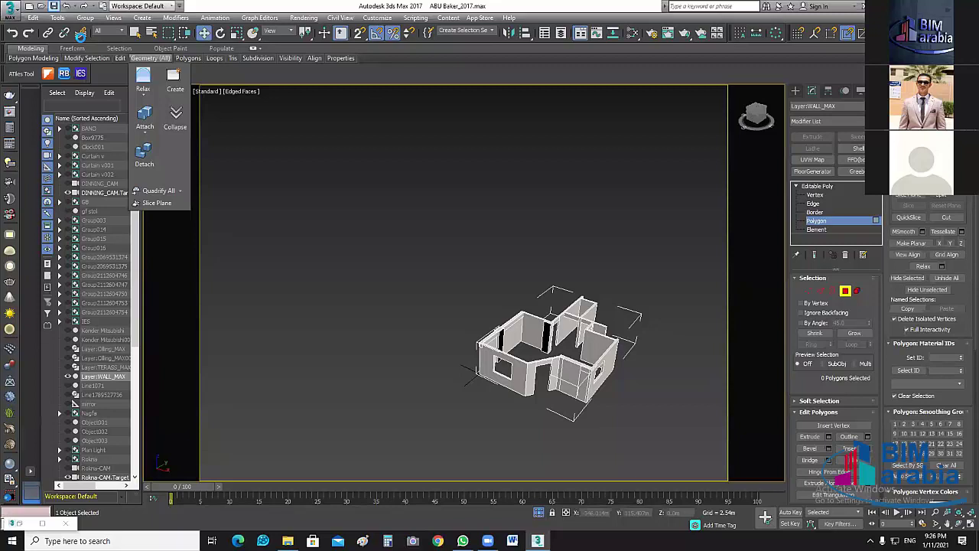
pyautogui.hotkey('ctrl', 's')
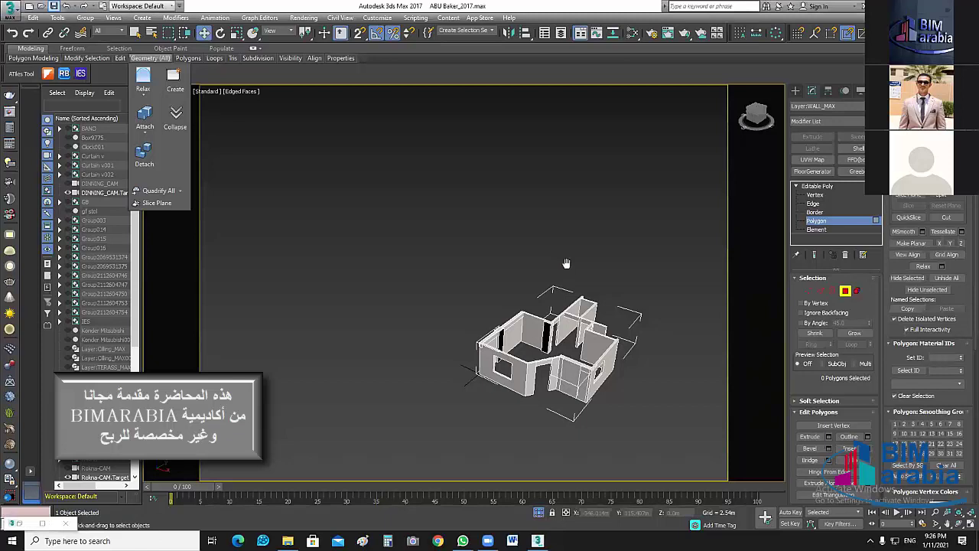
# Add a Box-projection UVW Map modifier to the walls object, then deselect it.
pyautogui.click(817, 187)
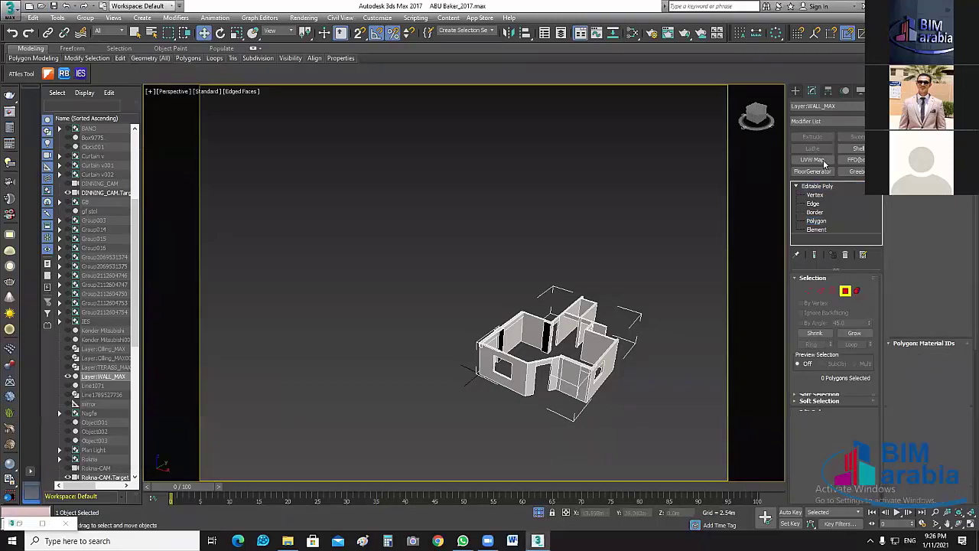
pyautogui.click(822, 161)
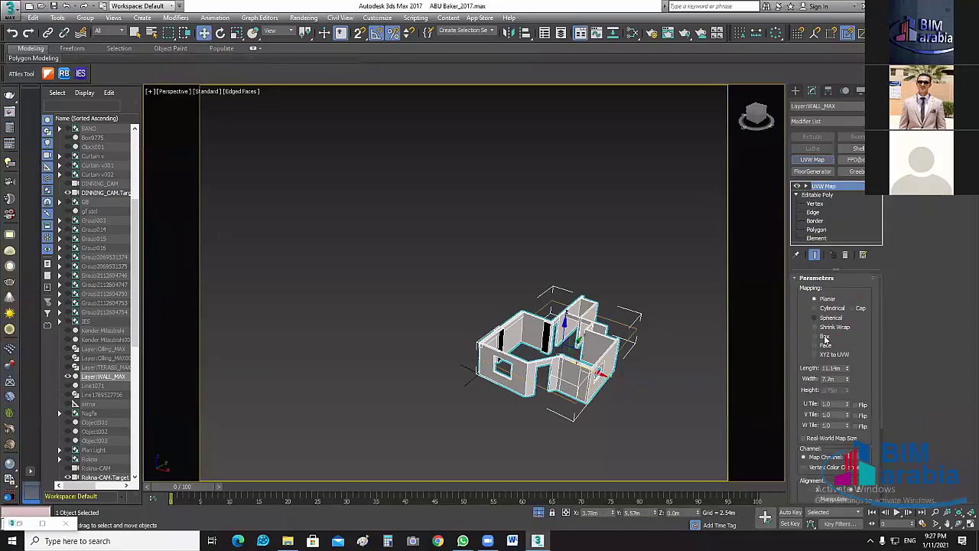
pyautogui.click(824, 340)
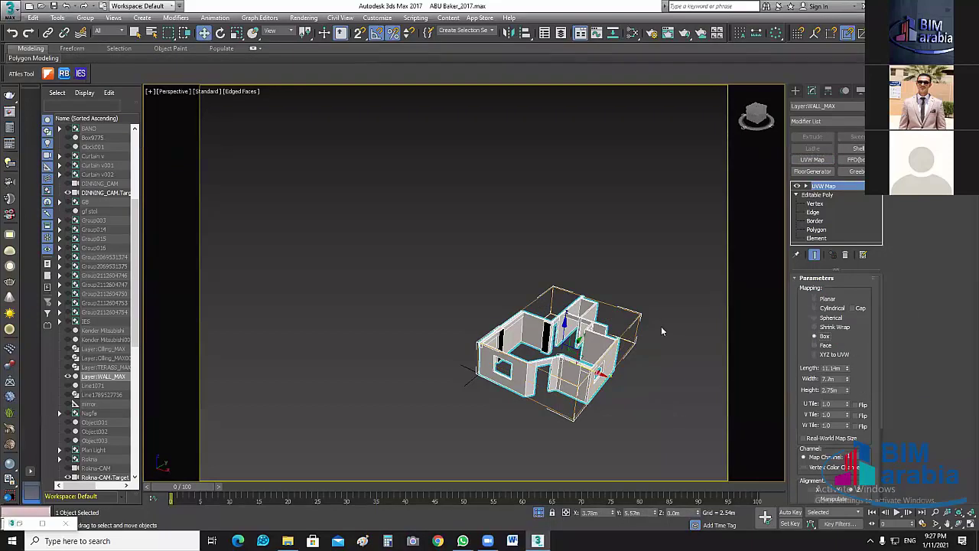
pyautogui.click(659, 364)
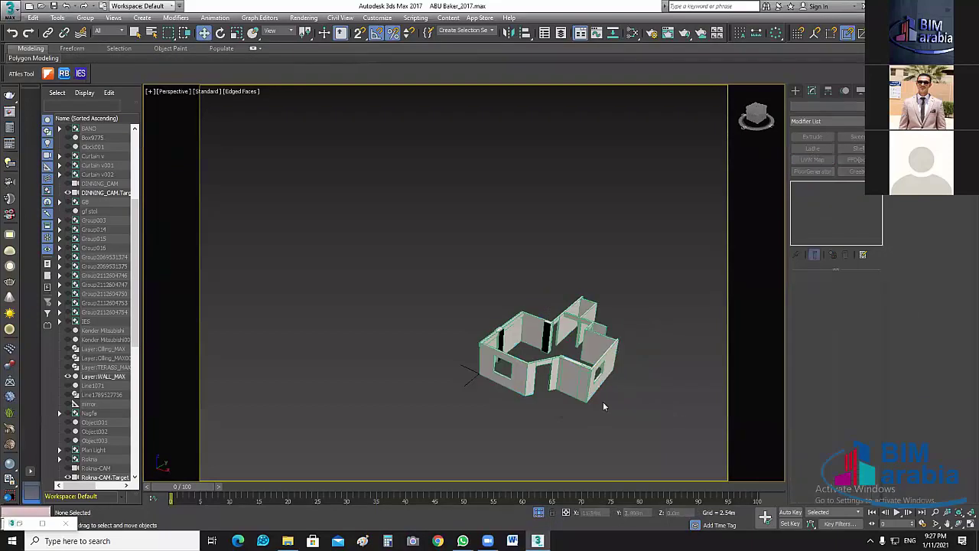
# View the scene through DINNING_CAM and unhide all the hidden furniture, lights and plants.
pyautogui.press('c')
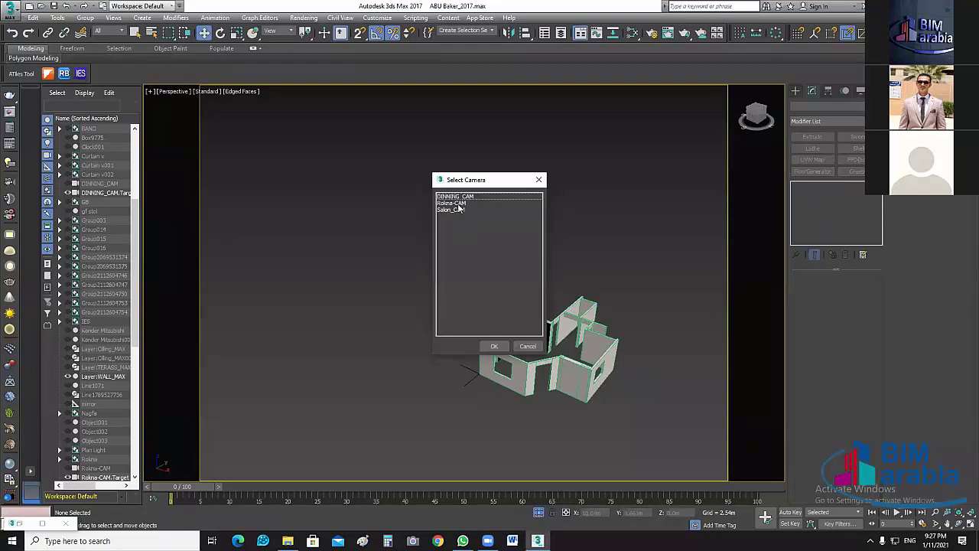
pyautogui.click(457, 200)
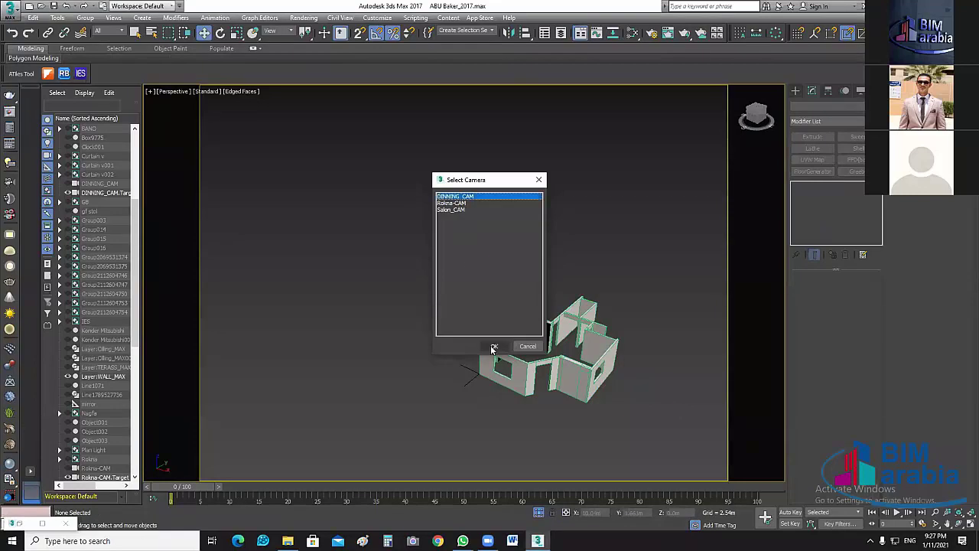
pyautogui.press('Return')
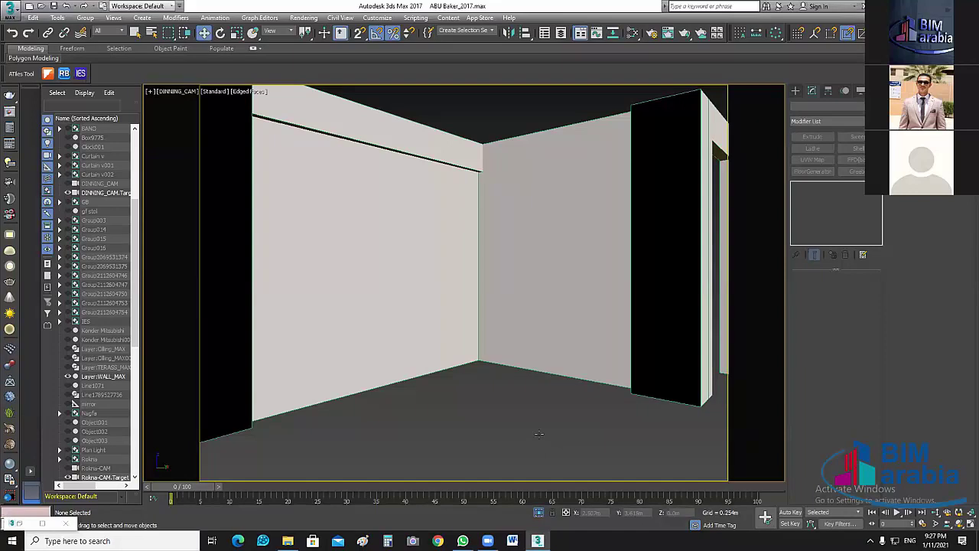
pyautogui.hotkey('alt', 'q')
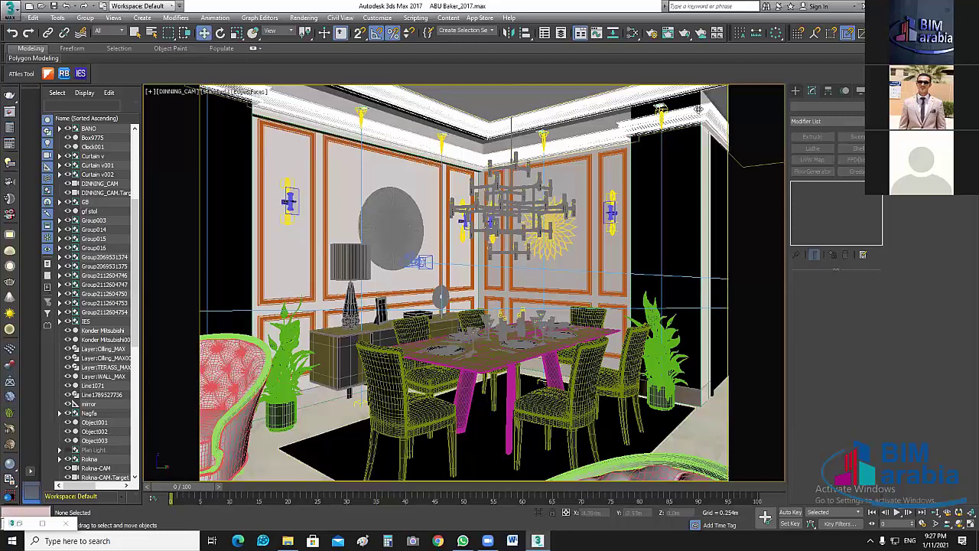
# Select the ceiling group GB and open it for editing.
pyautogui.click(698, 109)
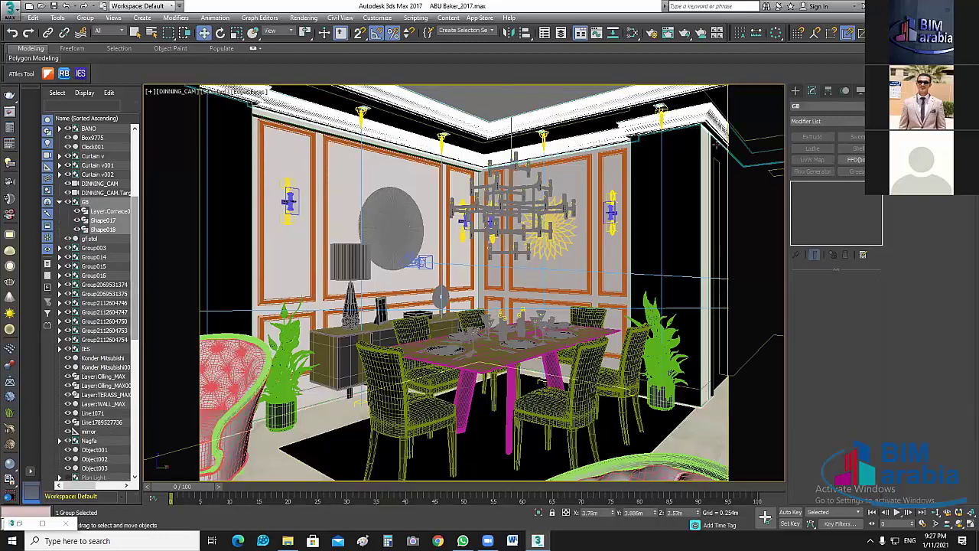
pyautogui.click(582, 135)
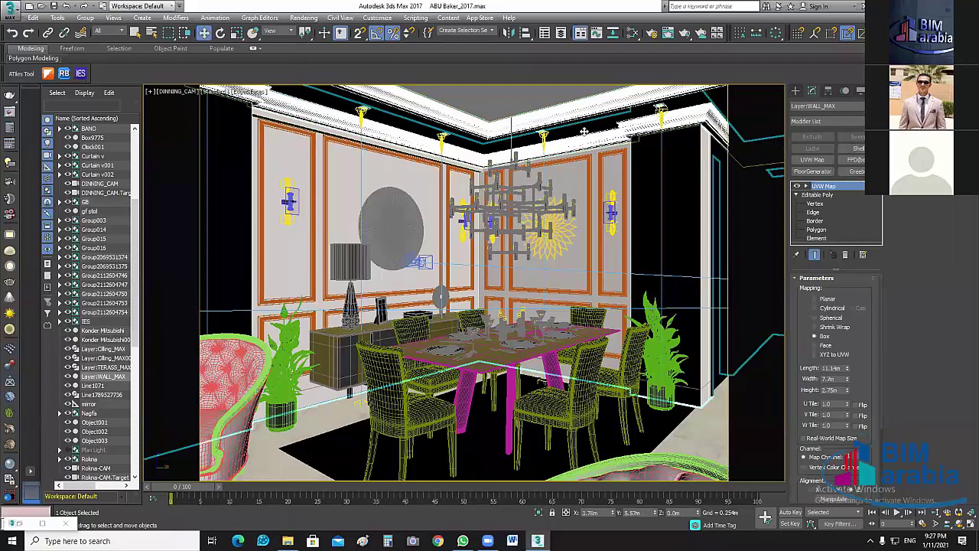
pyautogui.click(616, 111)
pyautogui.click(85, 17)
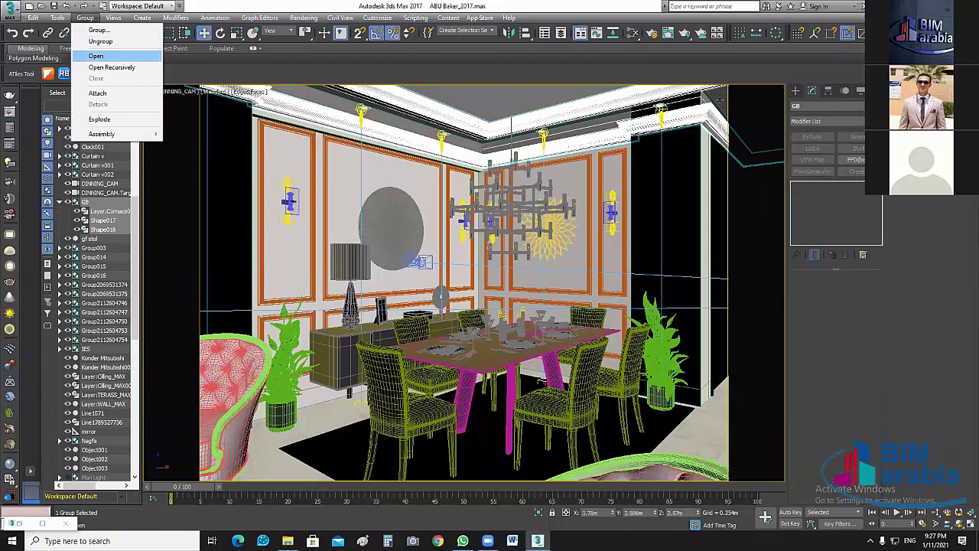
pyautogui.click(704, 98)
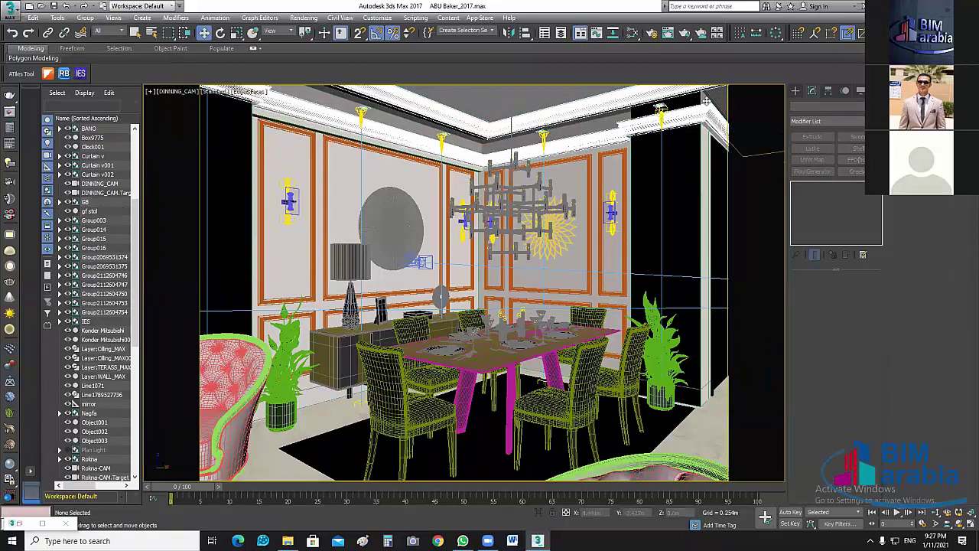
# Select the cornice inside GB, close the group, and render the DINNING_CAM view.
pyautogui.click(384, 150)
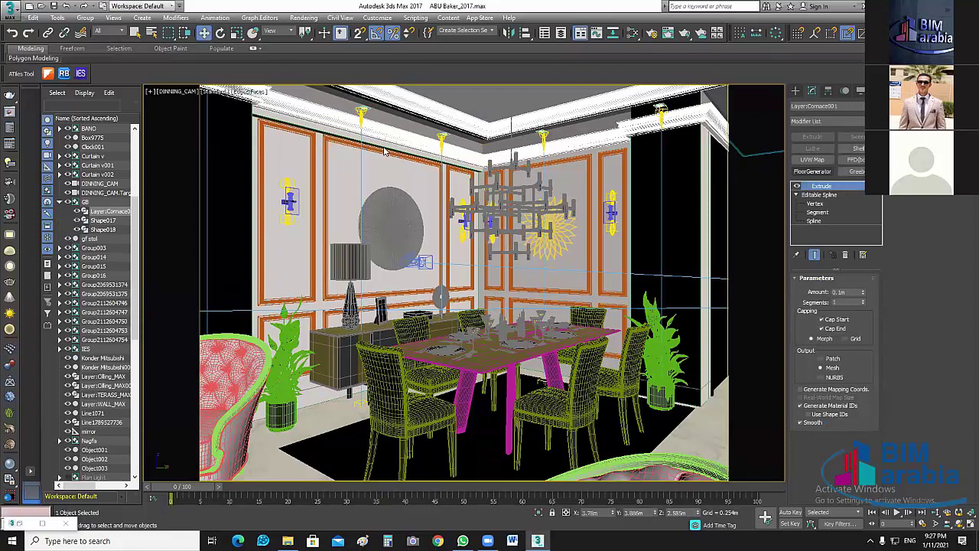
pyautogui.click(85, 16)
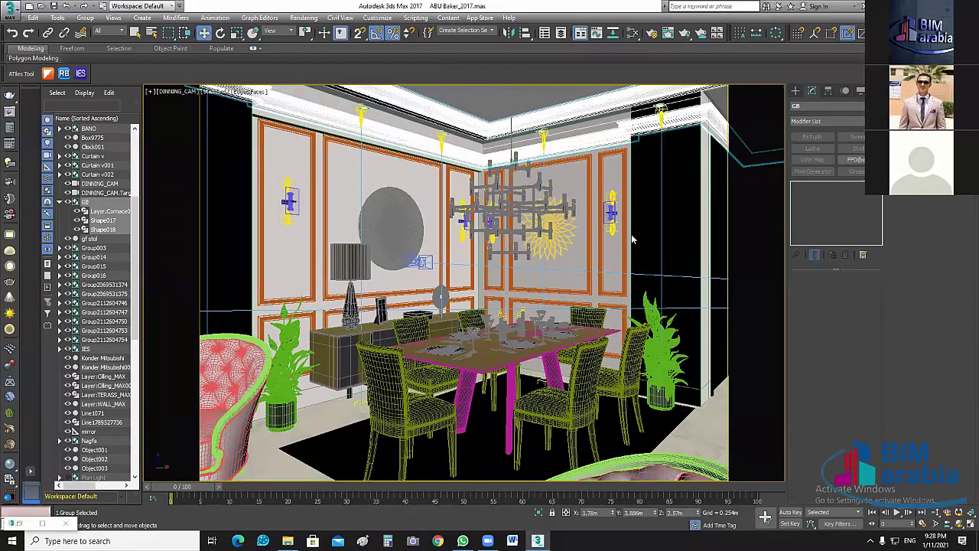
pyautogui.hotkey('shift', 'q')
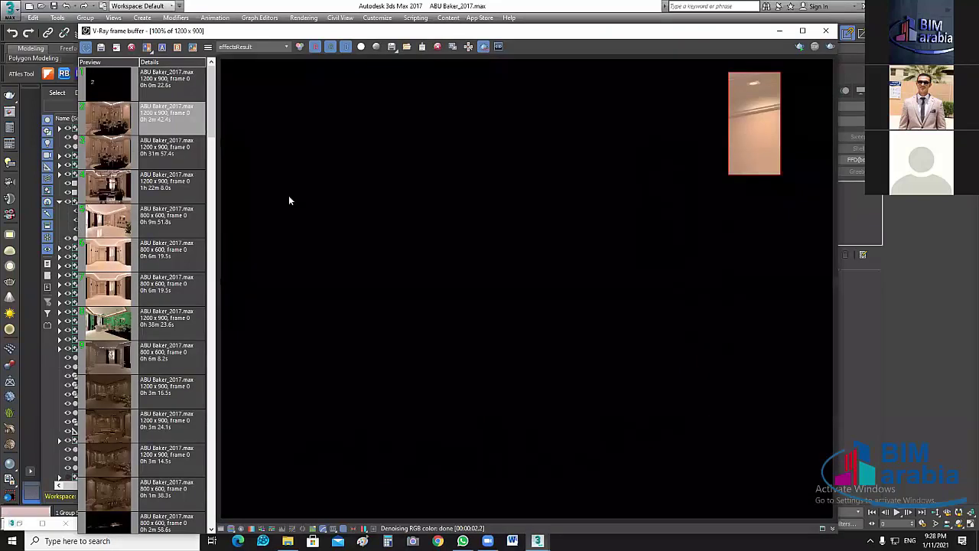
# Review the earlier dining-room and living-room renders in V-Ray history, then close the frame buffer.
pyautogui.doubleClick(123, 151)
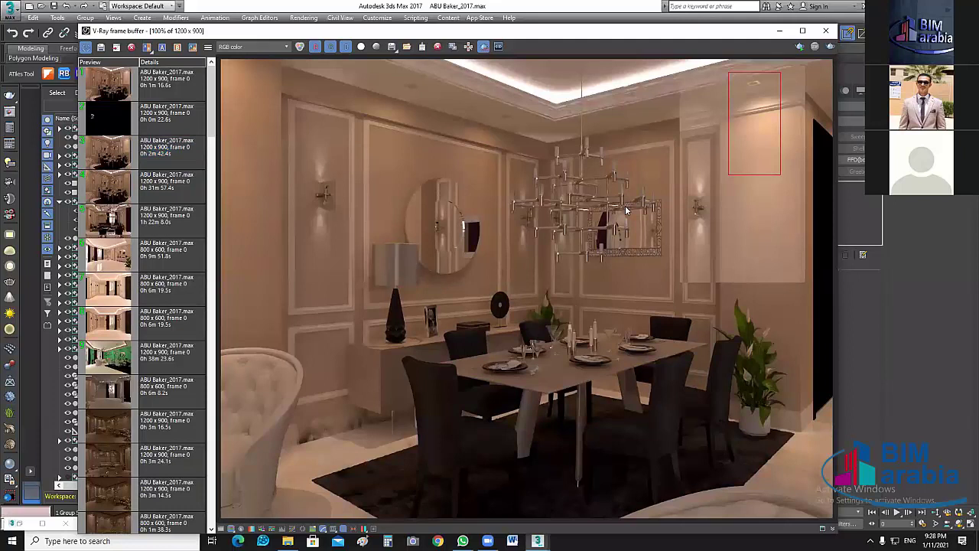
pyautogui.press('Down')
pyautogui.press('Down')
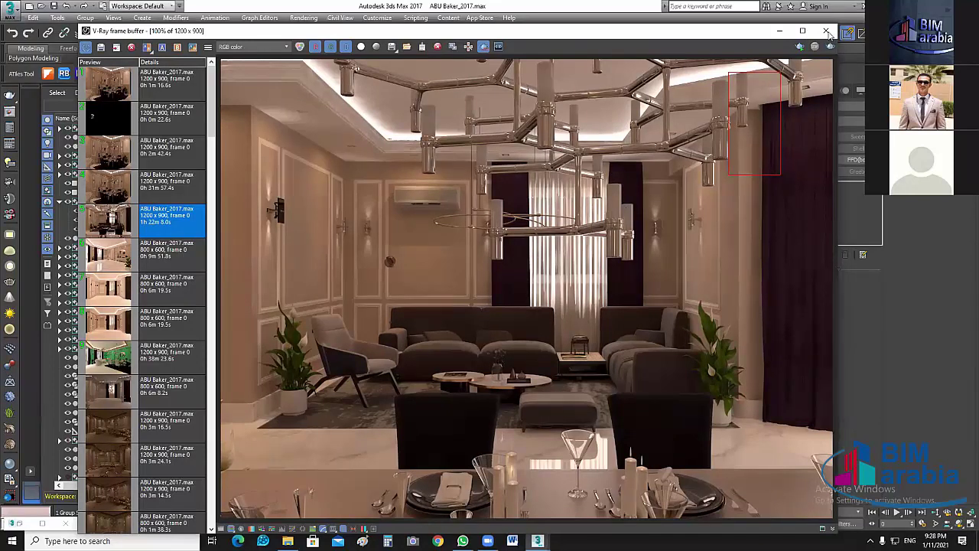
pyautogui.click(384, 23)
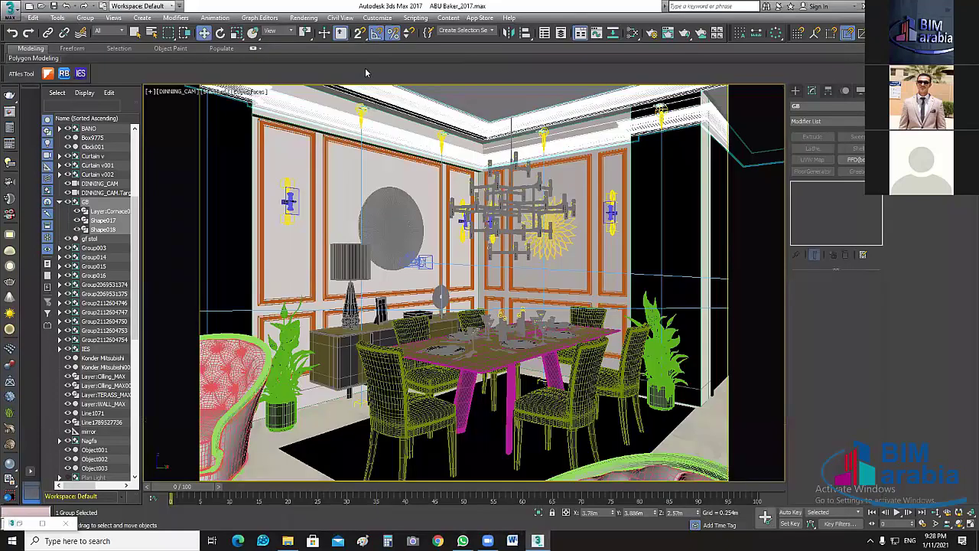
# Open Render Setup: V-Ray Adv with F10 and move it over the viewport.
pyautogui.hotkey('alt', 'r')
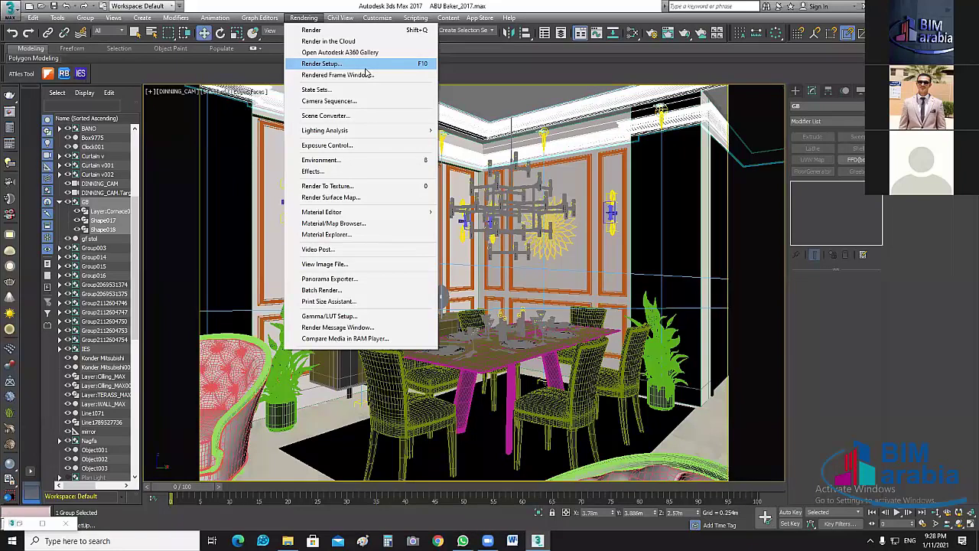
pyautogui.click(549, 229)
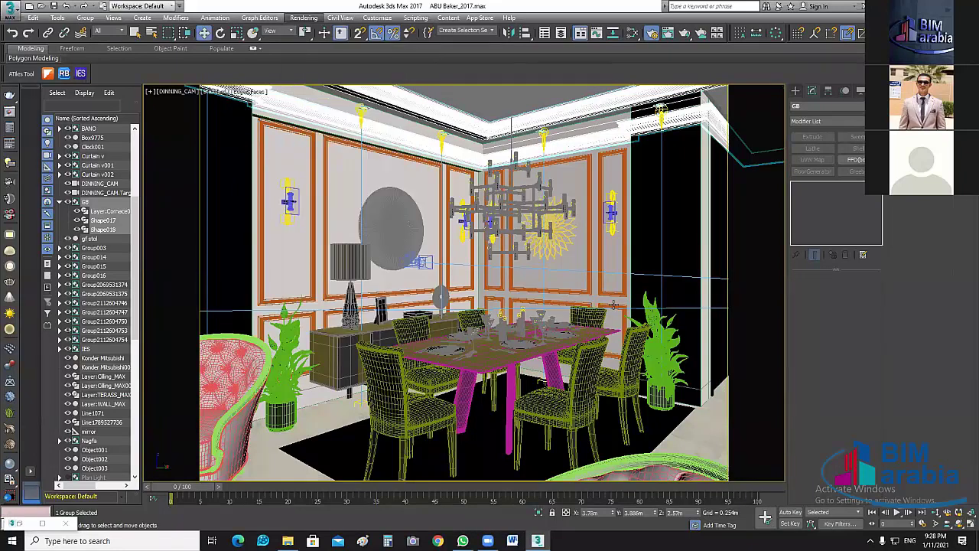
pyautogui.press('F10')
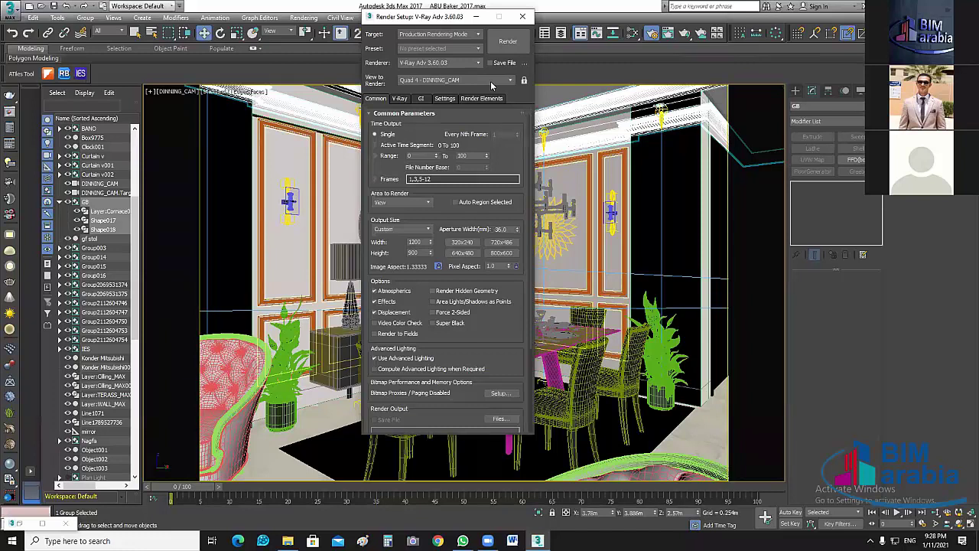
pyautogui.moveTo(460, 21); pyautogui.dragTo(561, 76)
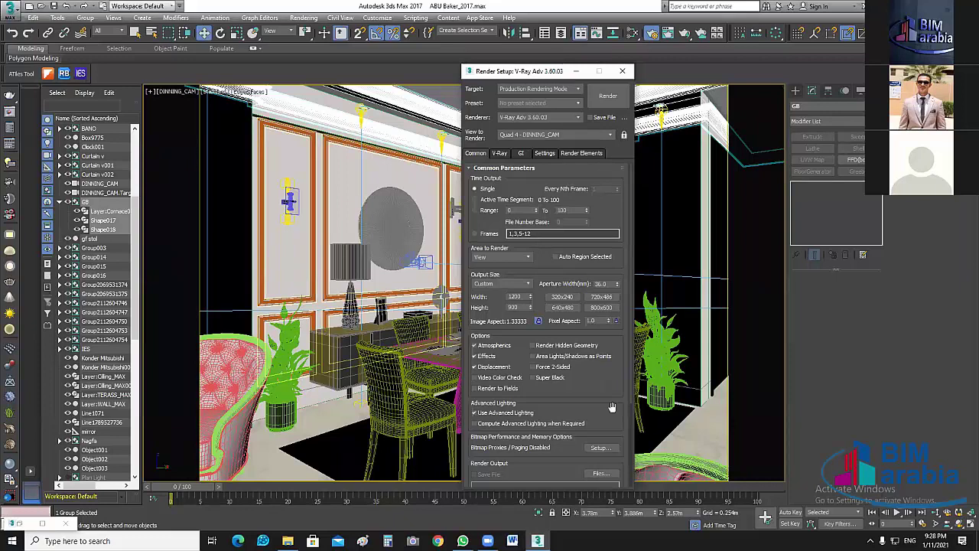
pyautogui.click(383, 337)
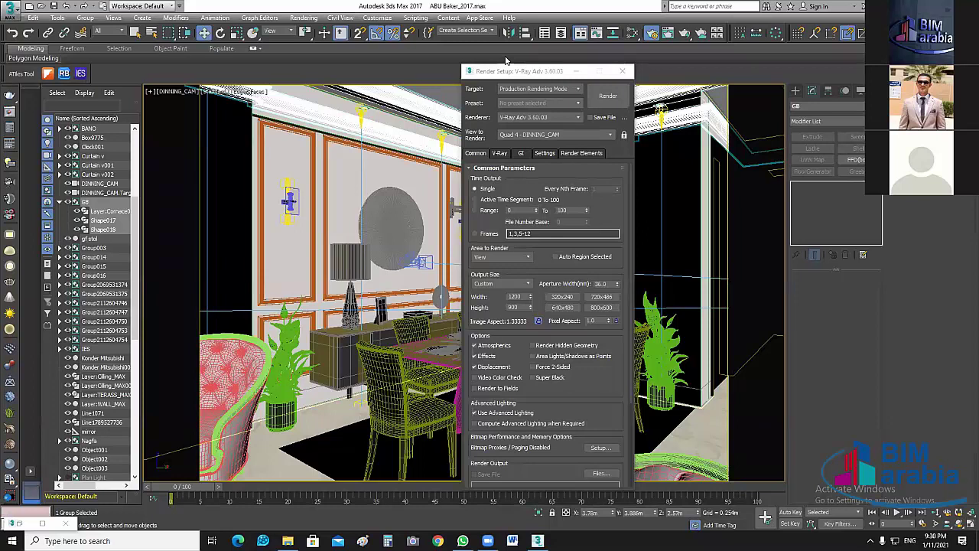
pyautogui.moveTo(505, 70); pyautogui.dragTo(457, 49)
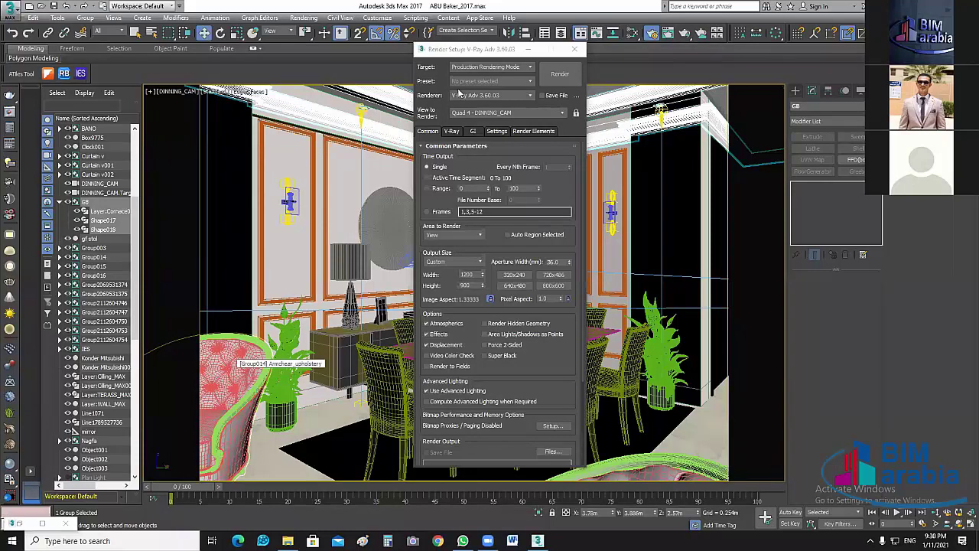
pyautogui.moveTo(504, 51); pyautogui.dragTo(459, 86)
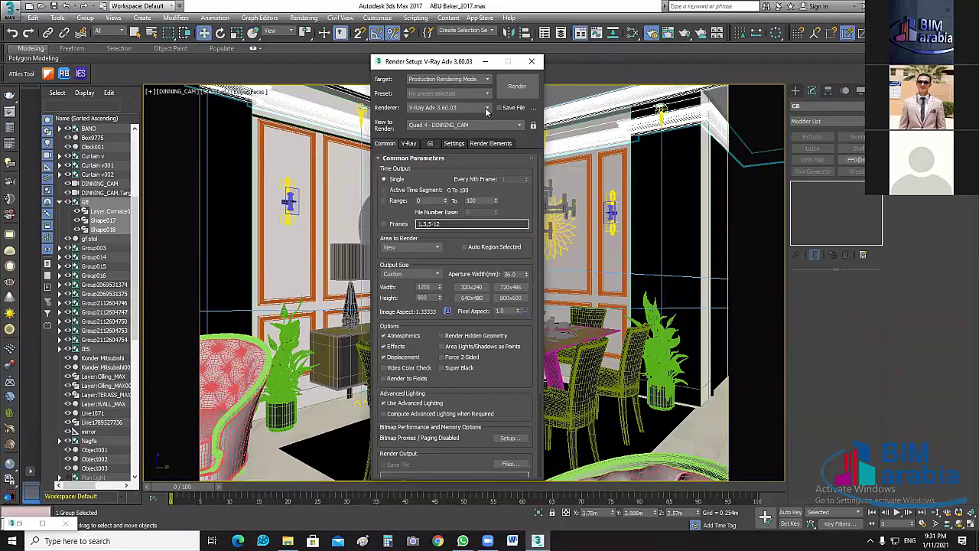
# Keep V-Ray Adv 3.60.03 as renderer and lock View to Render to Quad 4 - DINNING_CAM.
pyautogui.click(487, 111)
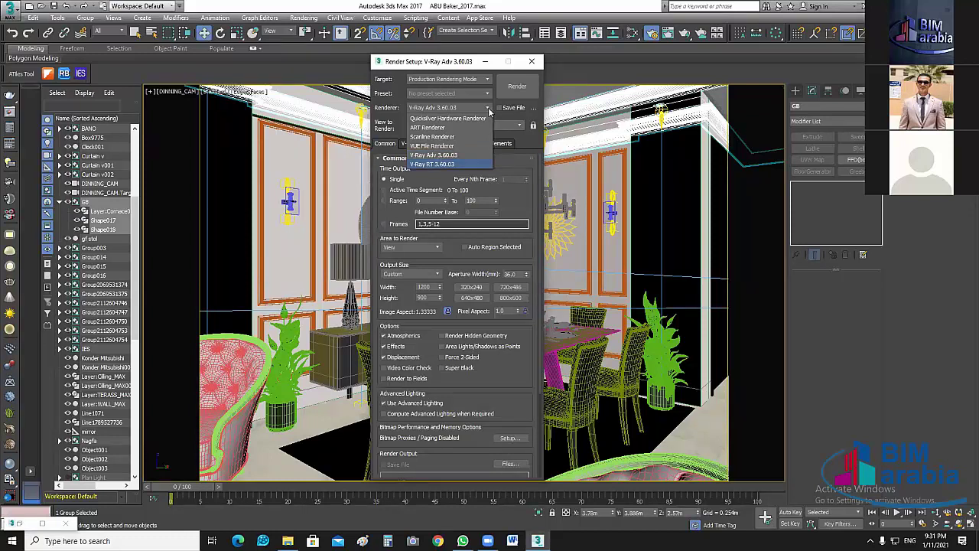
pyautogui.click(421, 172)
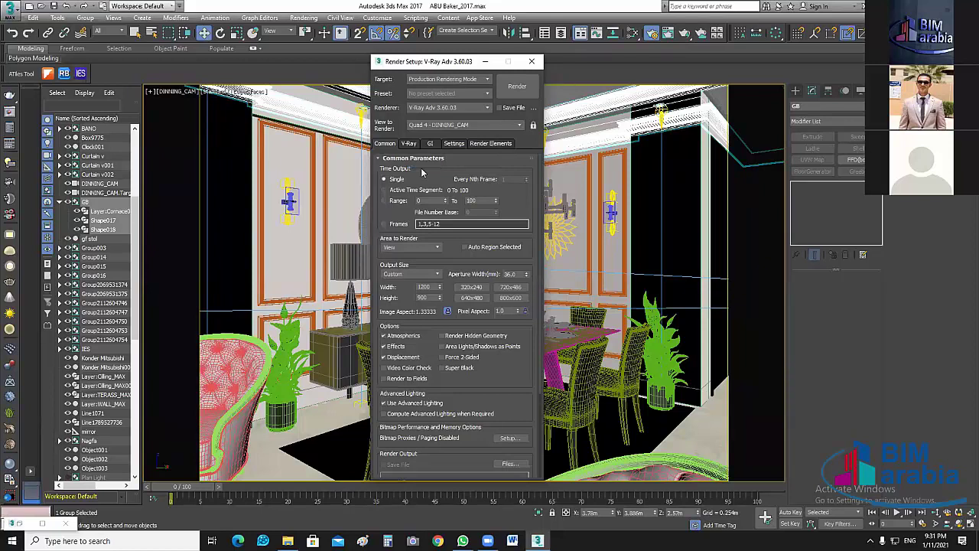
pyautogui.click(428, 112)
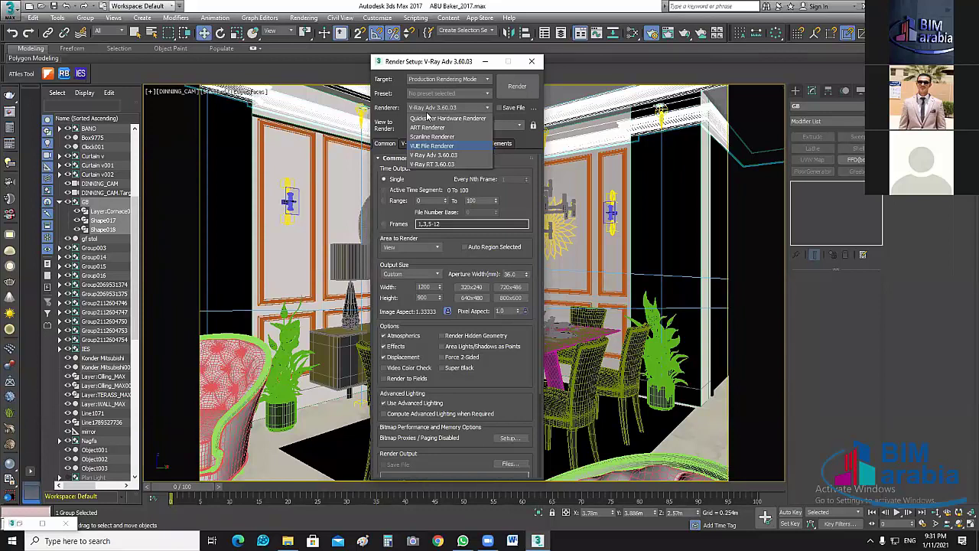
pyautogui.press('Escape')
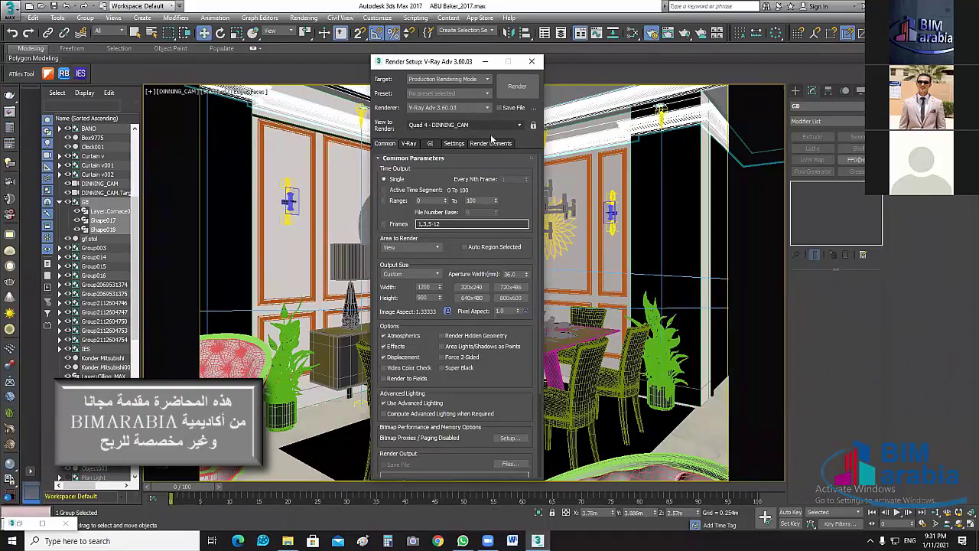
pyautogui.click(533, 124)
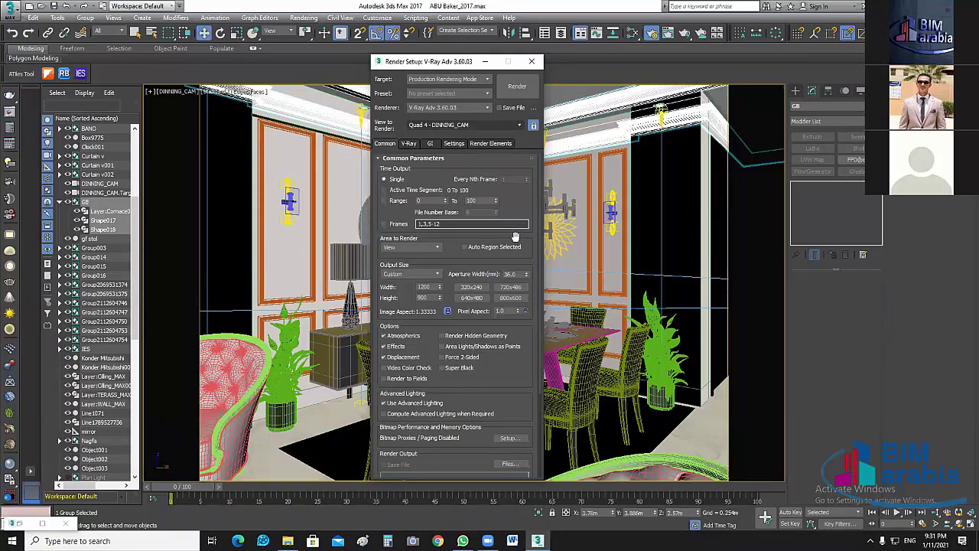
# Set the output size to 800 × 600 with Render Setup moved aside, then switch to File Explorer.
pyautogui.scroll(-2, 516, 238)
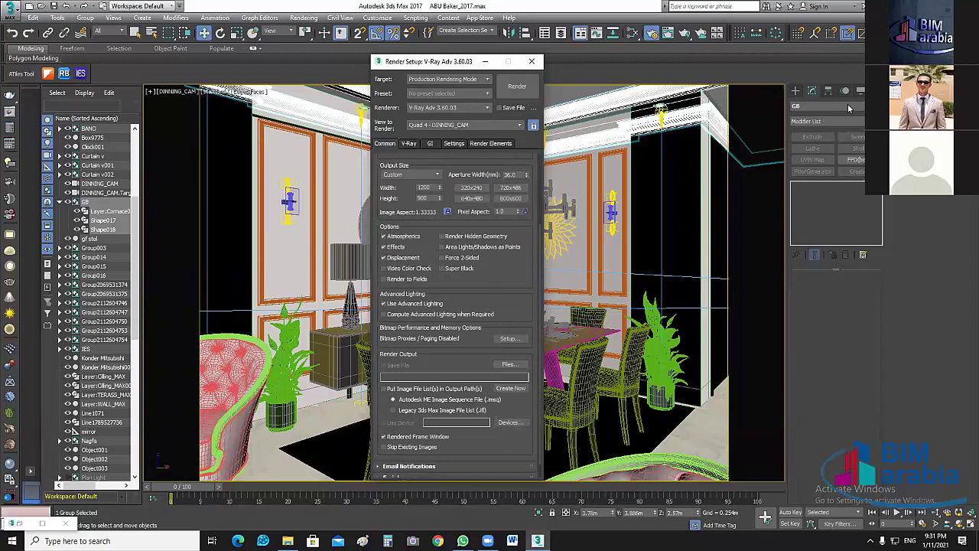
pyautogui.moveTo(459, 61); pyautogui.dragTo(862, 86)
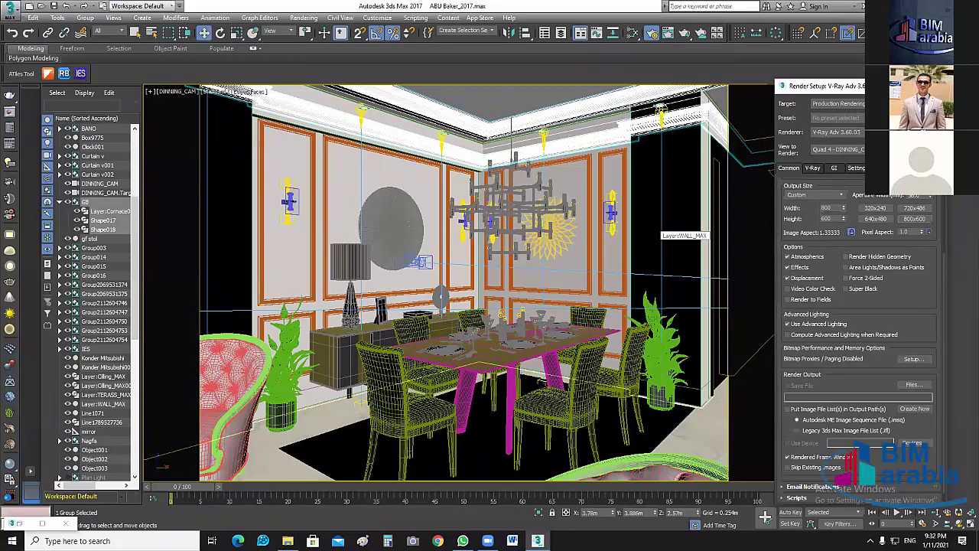
pyautogui.moveTo(288, 541)
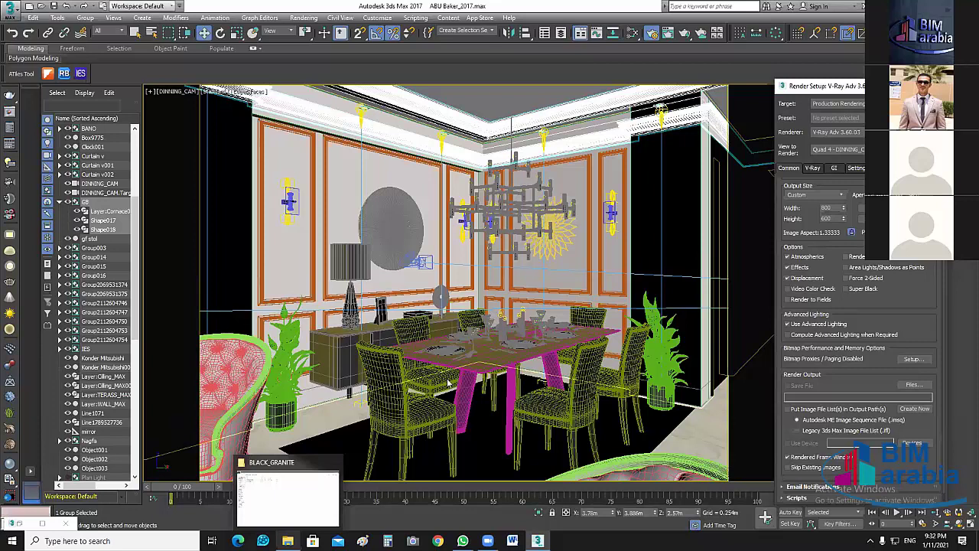
pyautogui.hotkey('alt', 'Tab')
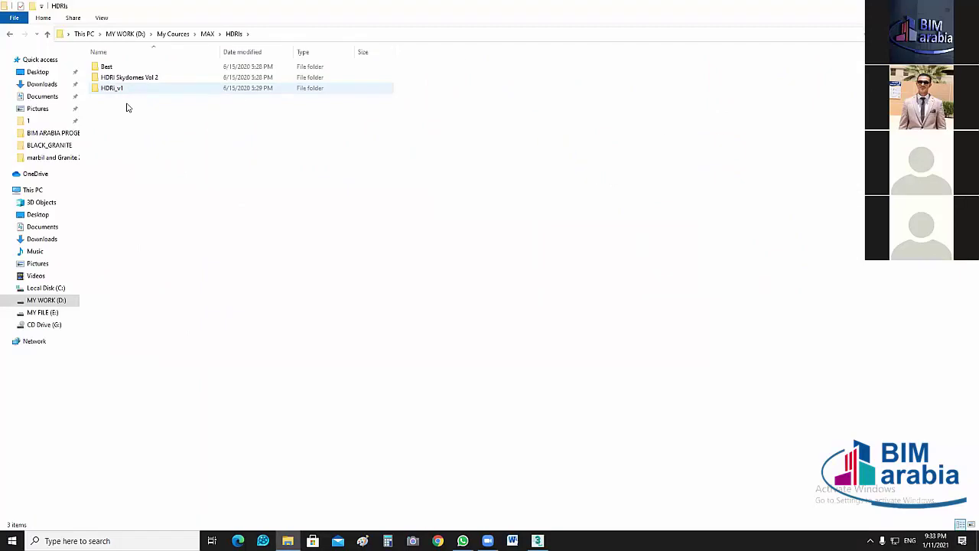
# Open the HDRi_v1 folder and its HDRi_v1_Catalog.pdf.
pyautogui.doubleClick(130, 89)
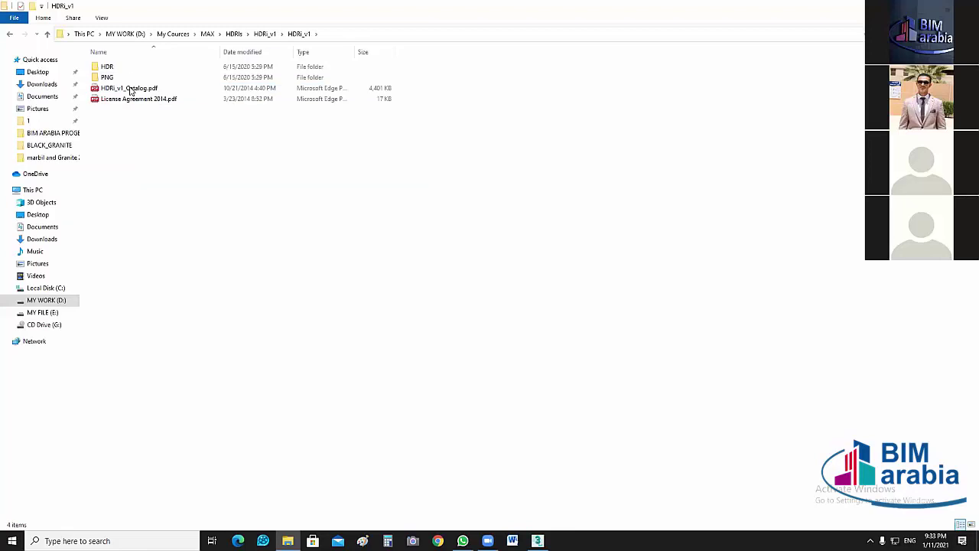
pyautogui.doubleClick(132, 90)
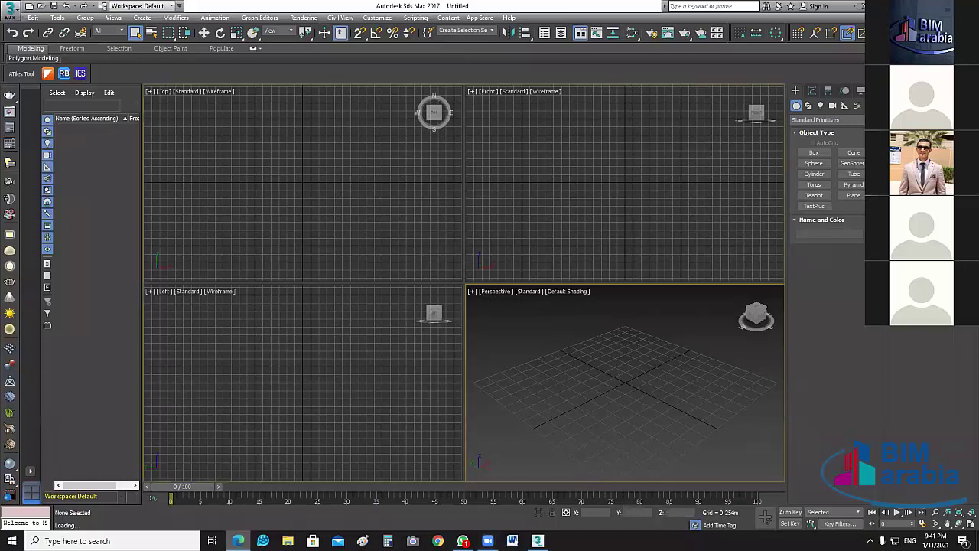
# Switch from 3ds Max to the Edge window showing HDRi_v1_Catalog.pdf.
pyautogui.hotkey('alt', 'Tab')
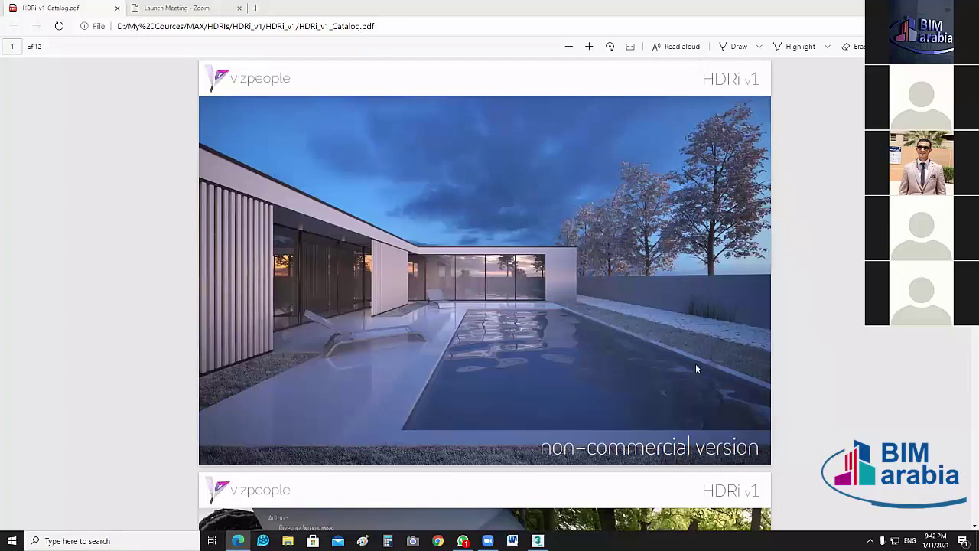
# Scroll the catalog to the field panorama's resolutions: 6000 × 2900 non-commercial, 12000 × 5800 commercial.
pyautogui.scroll(-3, 581, 245)
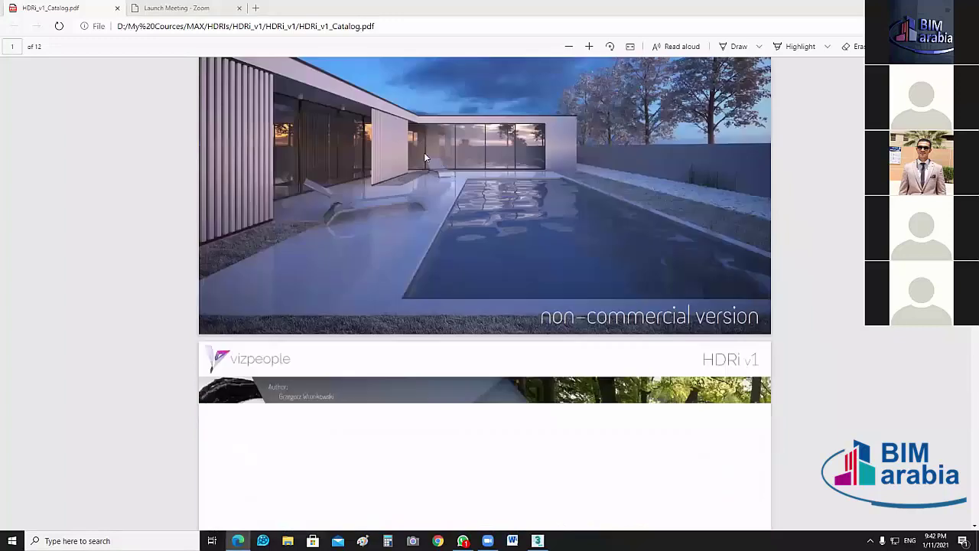
pyautogui.scroll(-5, 444, 172)
pyautogui.scroll(-5, 559, 253)
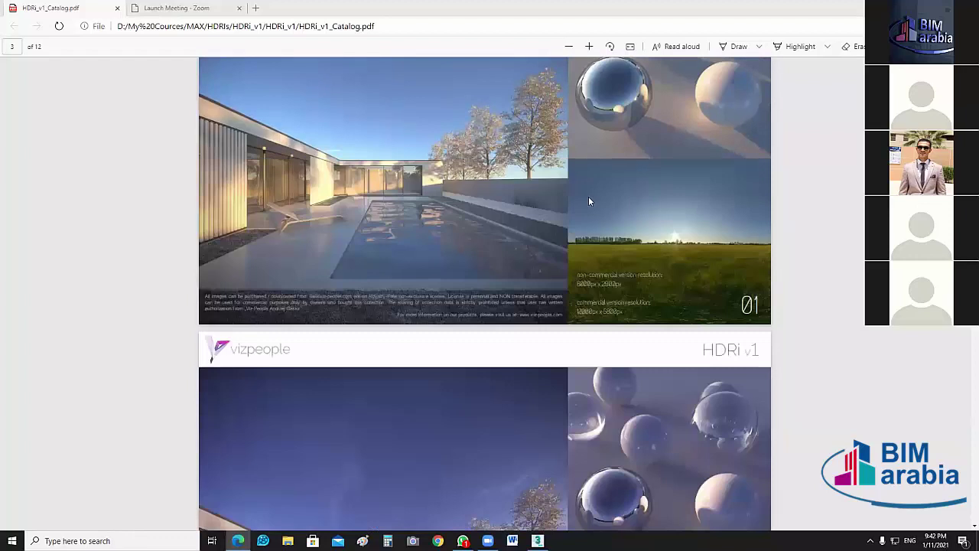
pyautogui.scroll(3, 382, 289)
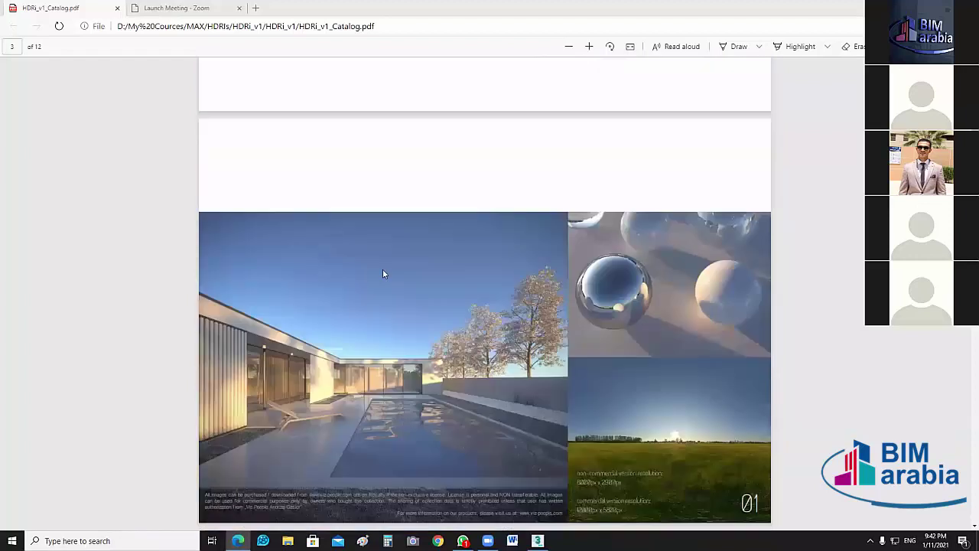
pyautogui.scroll(-2, 383, 274)
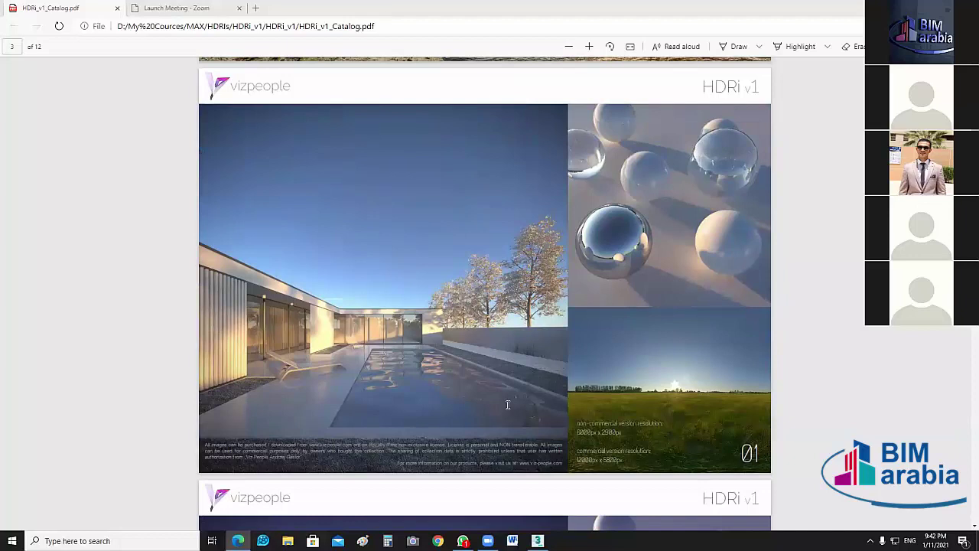
pyautogui.keyDown('ctrl'); pyautogui.scroll(3, 506, 405); pyautogui.keyUp('ctrl')
pyautogui.keyDown('ctrl'); pyautogui.scroll(2, 604, 252); pyautogui.keyUp('ctrl')
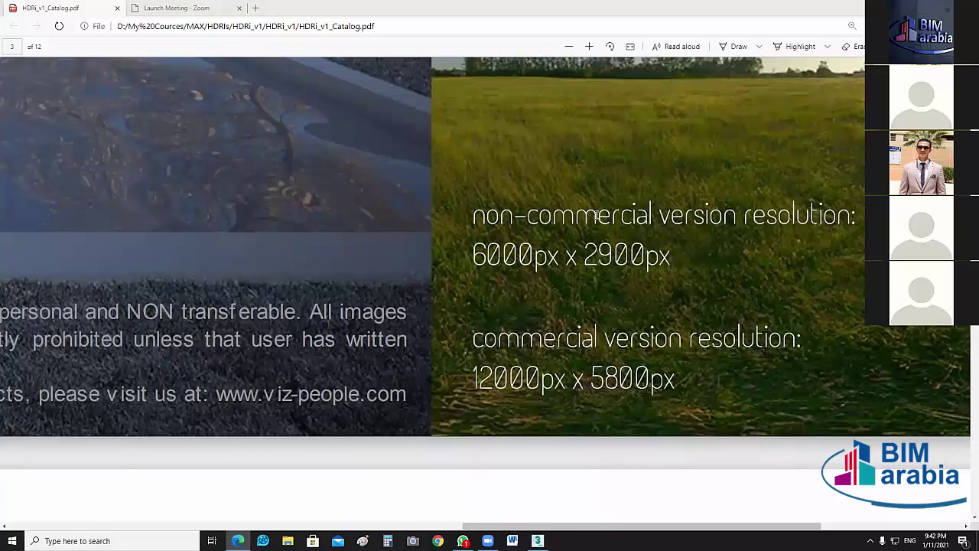
pyautogui.scroll(-1, 482, 310)
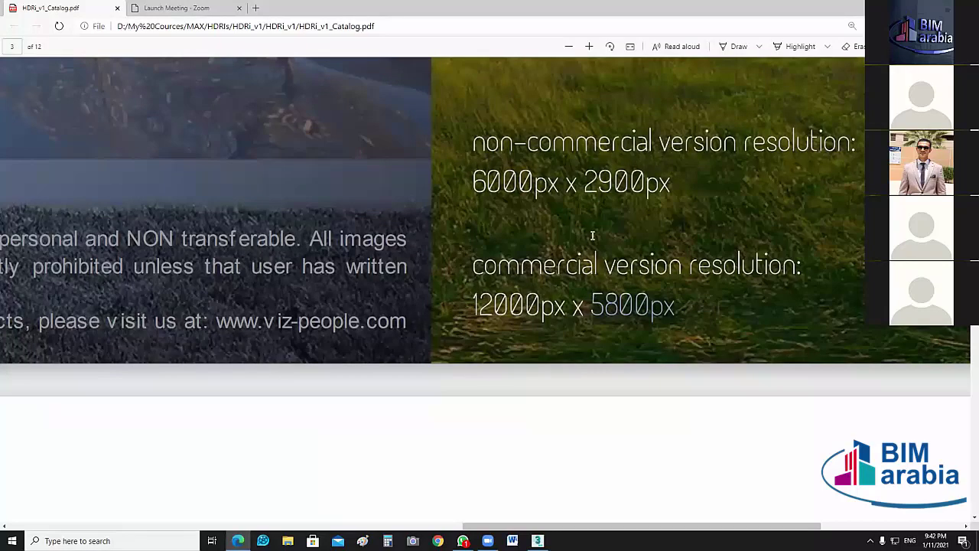
pyautogui.scroll(1, 627, 191)
pyautogui.scroll(3, 733, 229)
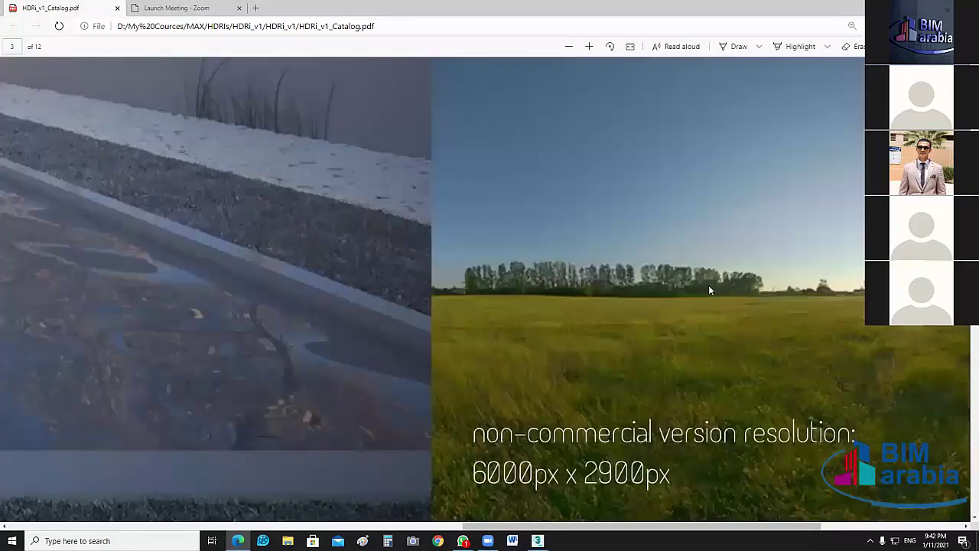
pyautogui.scroll(3, 712, 280)
pyautogui.scroll(-2, 734, 215)
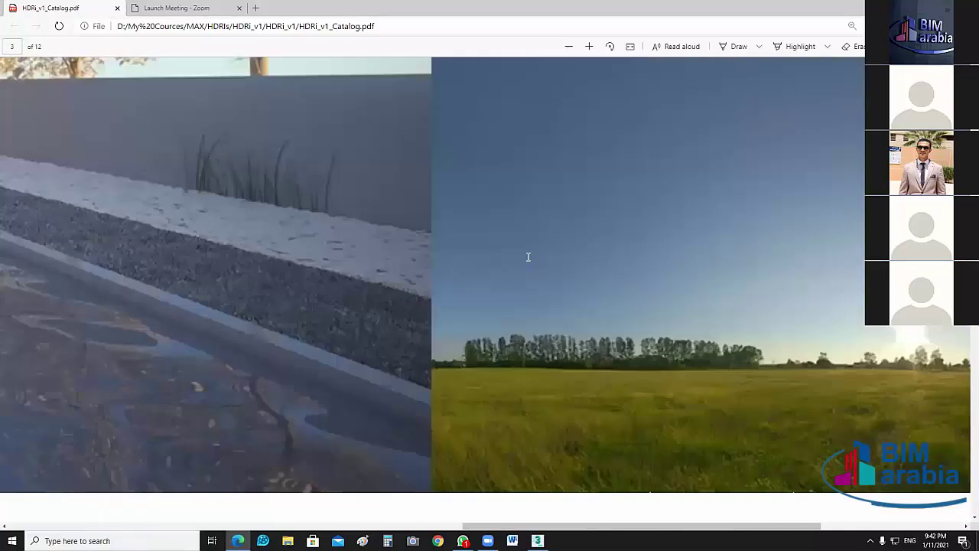
pyautogui.scroll(-3, 477, 217)
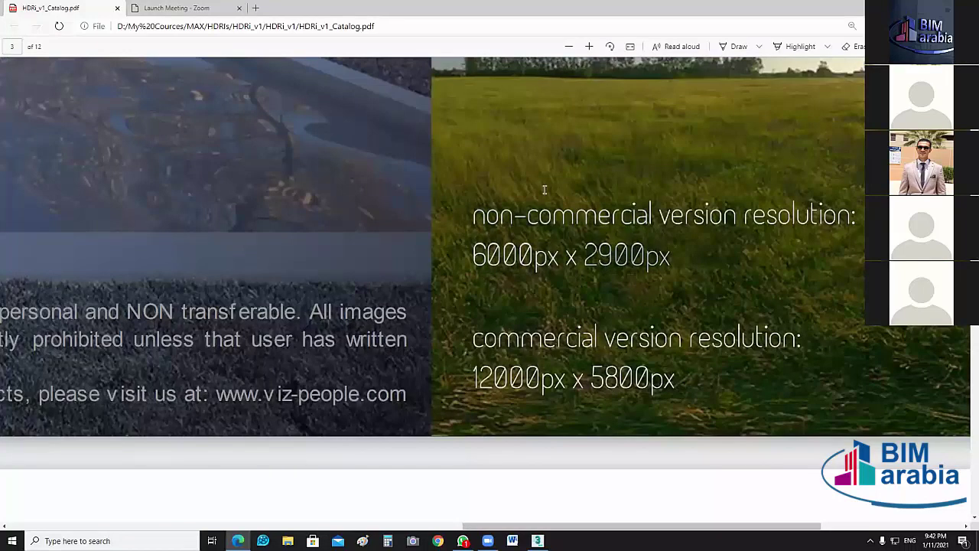
pyautogui.scroll(-2, 556, 197)
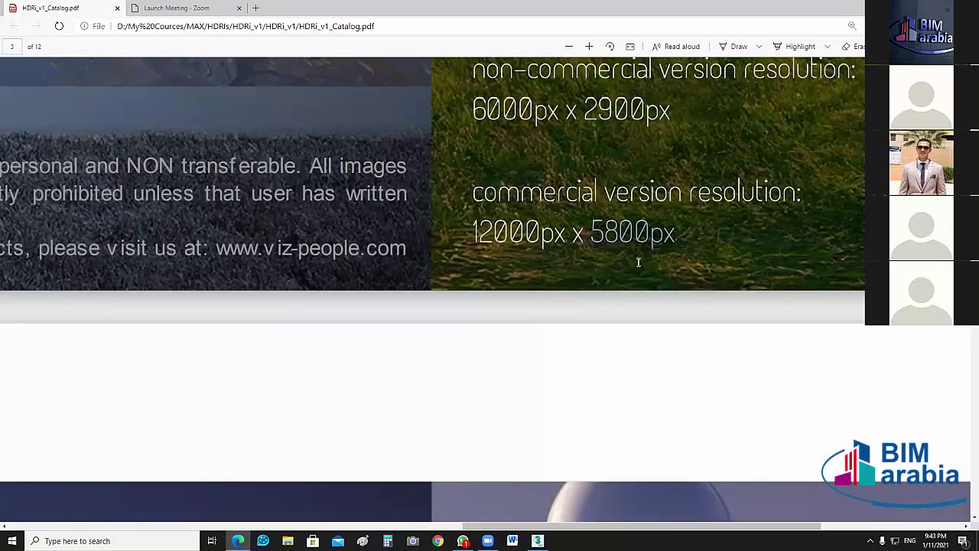
pyautogui.scroll(-2, 581, 335)
pyautogui.scroll(-3, 581, 335)
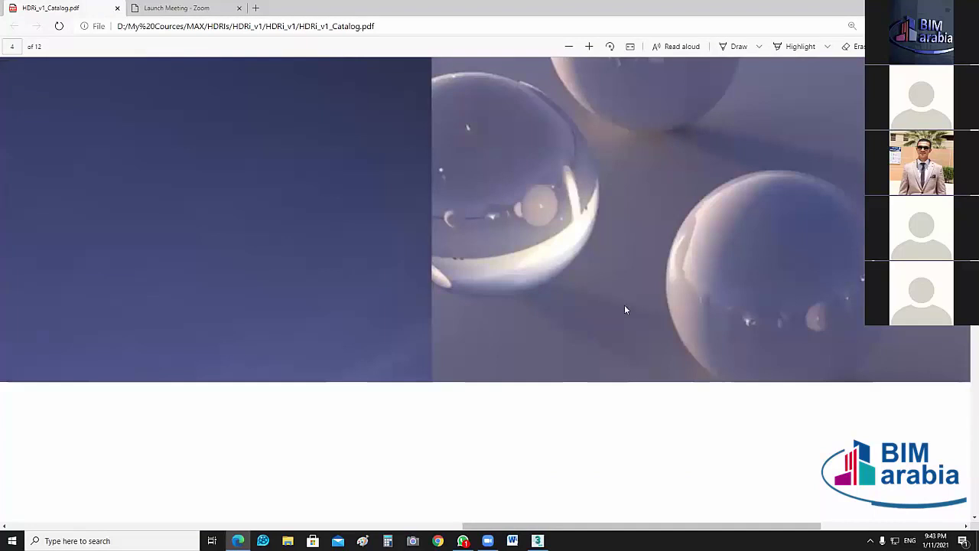
pyautogui.scroll(-3, 624, 304)
pyautogui.scroll(-2, 650, 308)
pyautogui.scroll(-5, 663, 326)
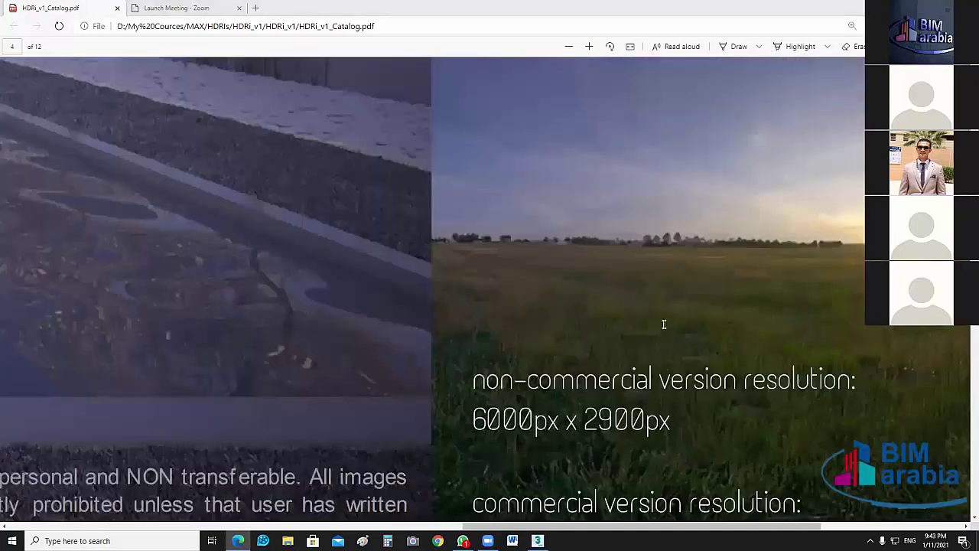
pyautogui.scroll(-2, 650, 351)
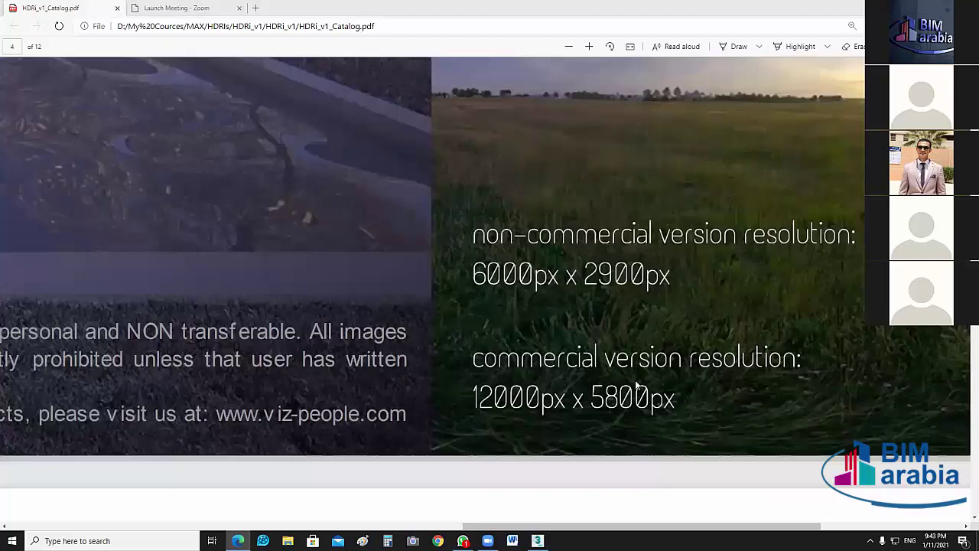
pyautogui.scroll(-3, 635, 386)
pyautogui.keyDown('ctrl'); pyautogui.scroll(-5, 587, 398); pyautogui.keyUp('ctrl')
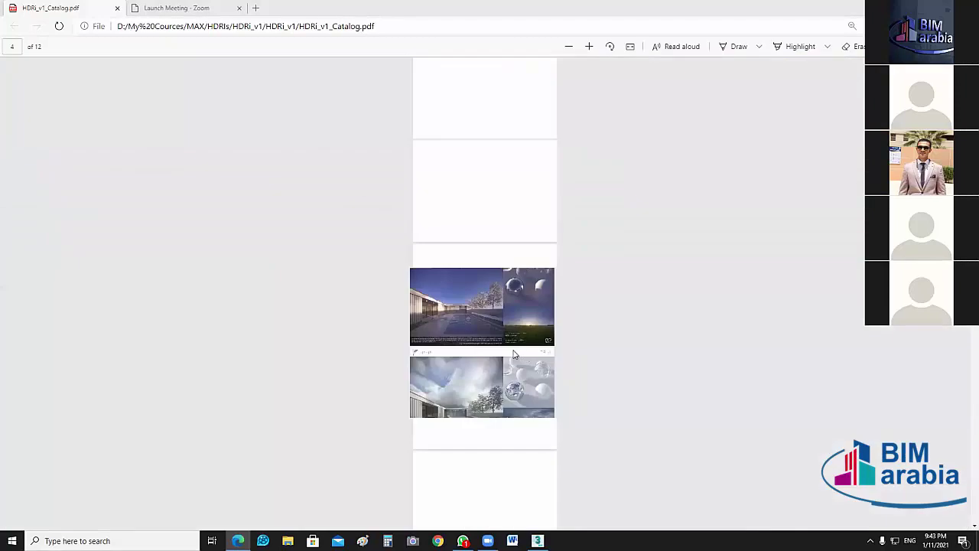
# Zoom back in and scroll the catalog to page 8, sample 06's sunny-sky panorama.
pyautogui.keyDown('ctrl'); pyautogui.scroll(5, 514, 354); pyautogui.keyUp('ctrl')
pyautogui.scroll(1, 566, 343)
pyautogui.scroll(-1, 572, 386)
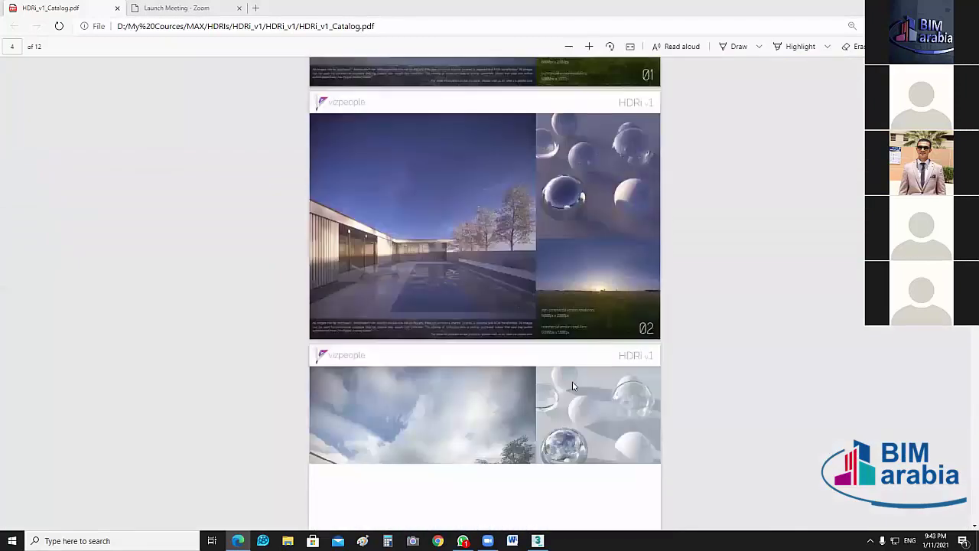
pyautogui.scroll(-7, 576, 372)
pyautogui.keyDown('ctrl'); pyautogui.scroll(2, 599, 385); pyautogui.keyUp('ctrl')
pyautogui.keyDown('ctrl'); pyautogui.scroll(2, 639, 414); pyautogui.keyUp('ctrl')
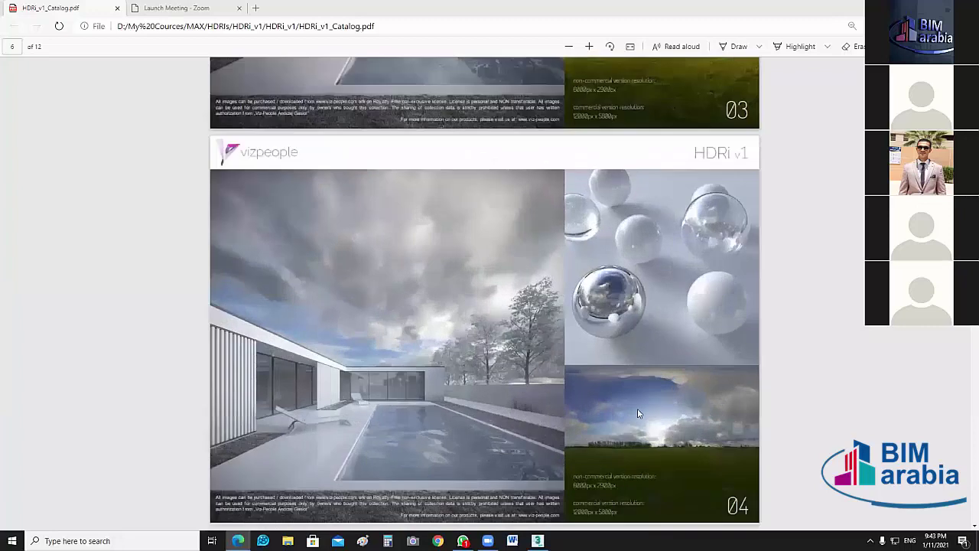
pyautogui.scroll(-2, 639, 414)
pyautogui.keyDown('ctrl'); pyautogui.scroll(2, 647, 396); pyautogui.keyUp('ctrl')
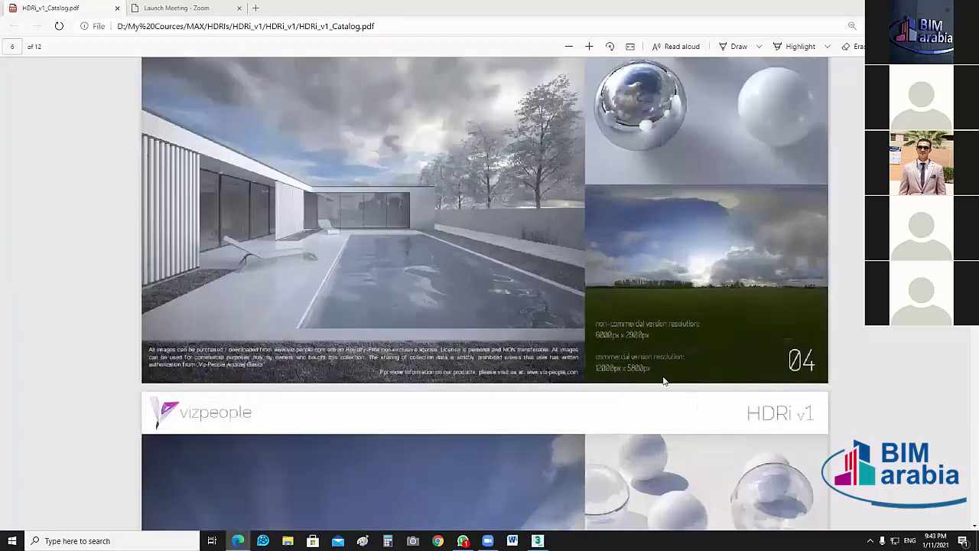
pyautogui.keyDown('ctrl'); pyautogui.scroll(1, 664, 380); pyautogui.keyUp('ctrl')
pyautogui.scroll(-2, 677, 394)
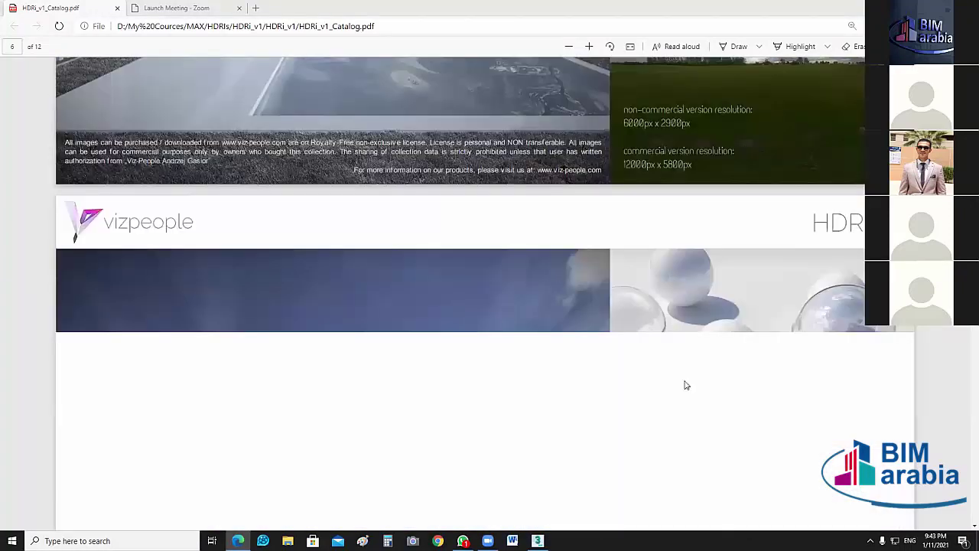
pyautogui.scroll(-1, 686, 385)
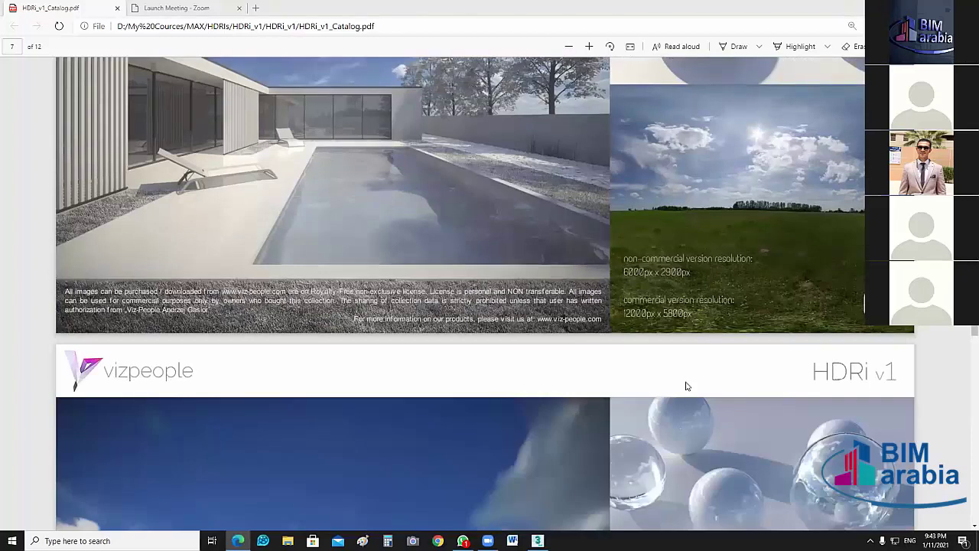
pyautogui.scroll(-3, 686, 386)
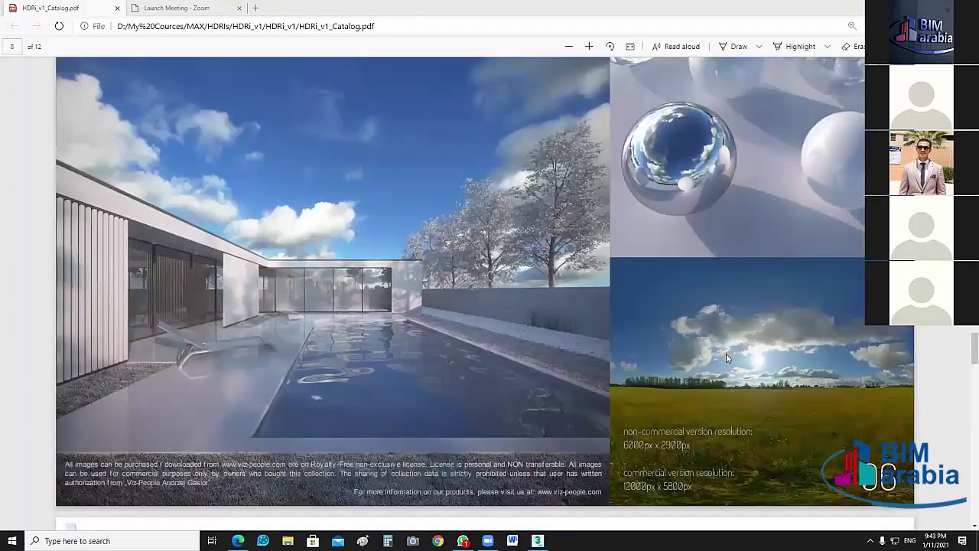
pyautogui.scroll(-1, 726, 356)
pyautogui.scroll(-1, 763, 377)
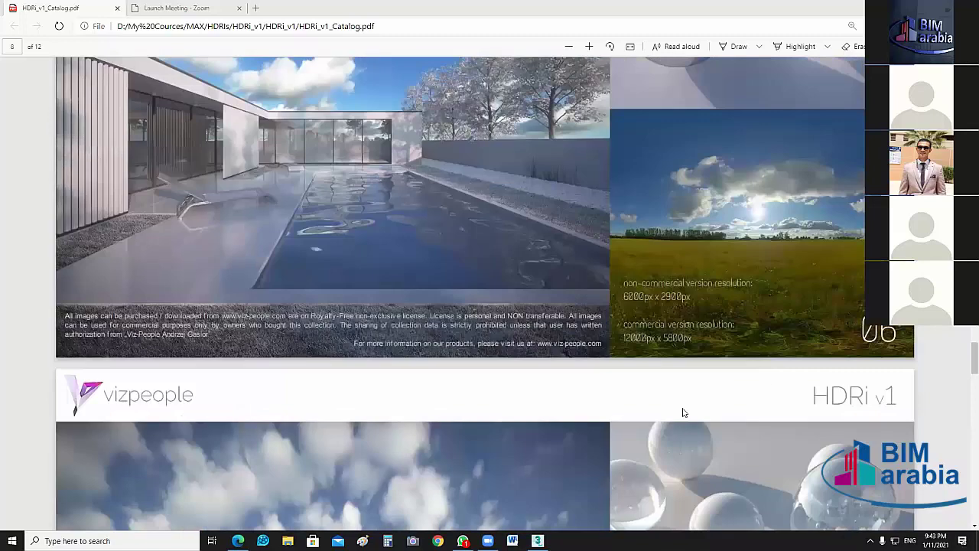
# Multiply 6000 by 2900 in Windows Calculator to get 17,400,000, then close Calculator.
pyautogui.click(387, 541)
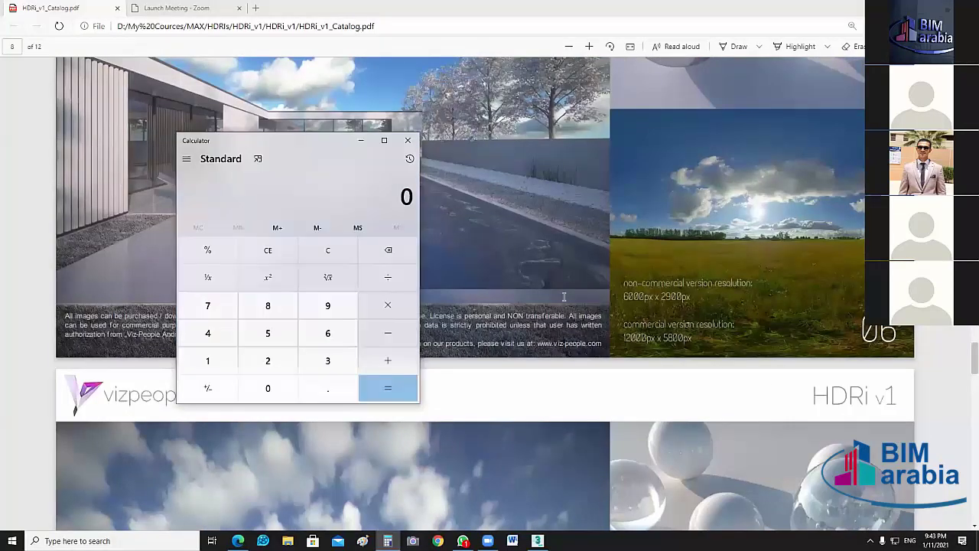
pyautogui.write('6')
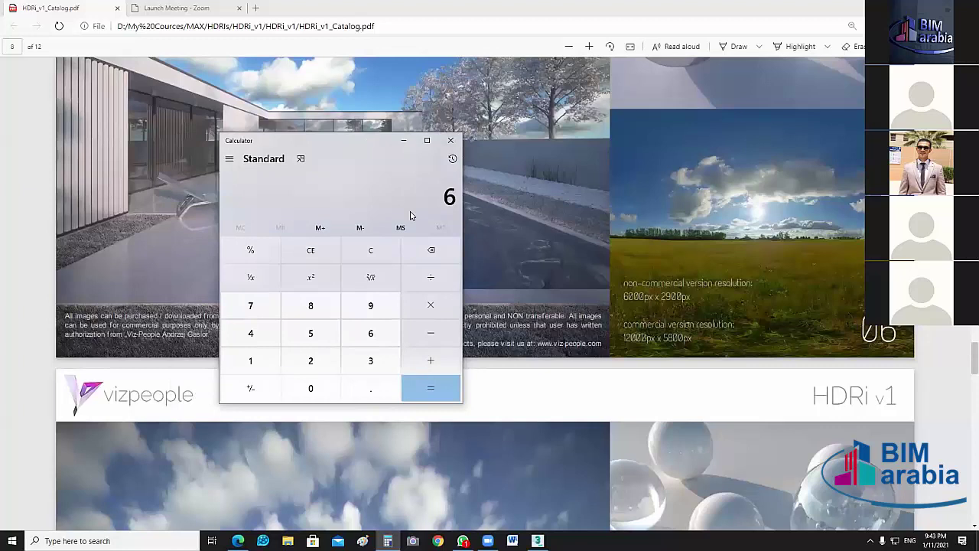
pyautogui.write(',000')
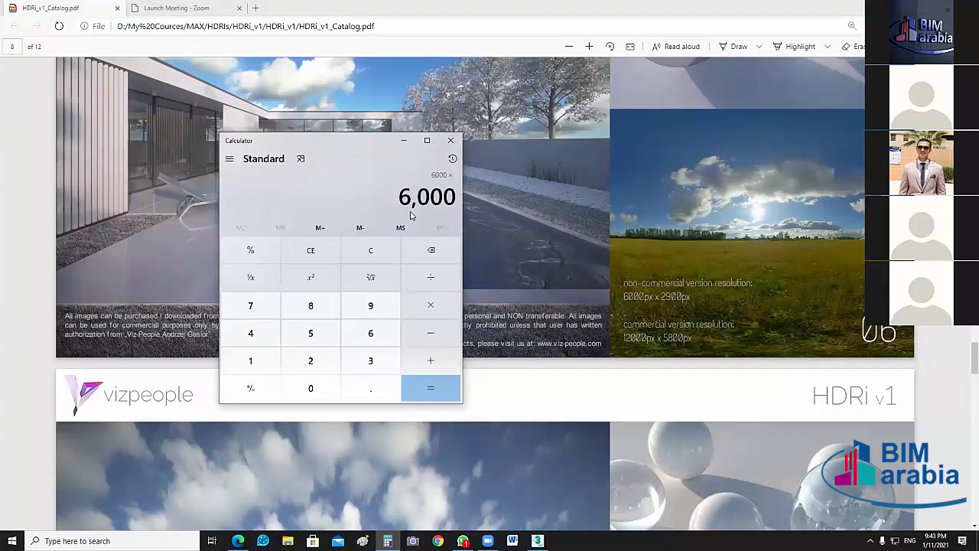
pyautogui.write('*2900')
pyautogui.press('Return')
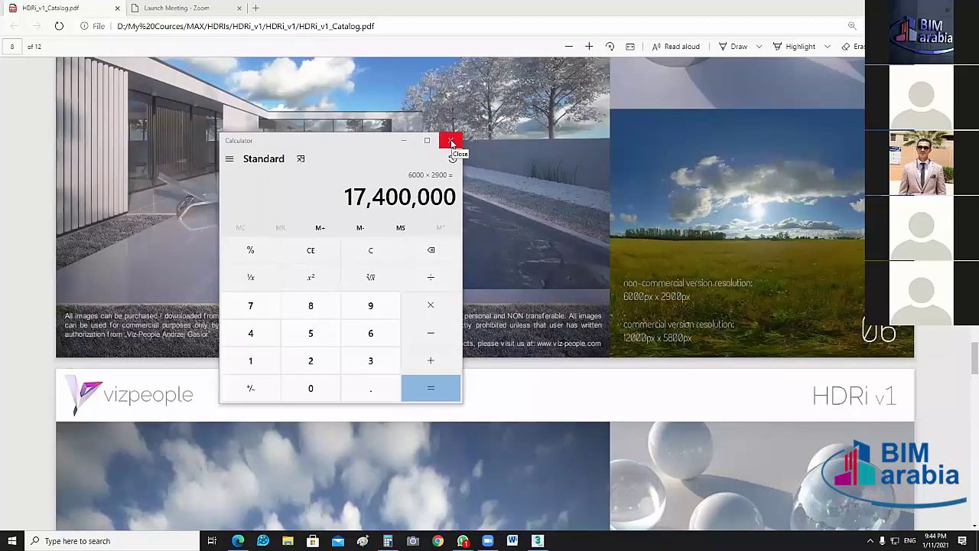
pyautogui.click(451, 142)
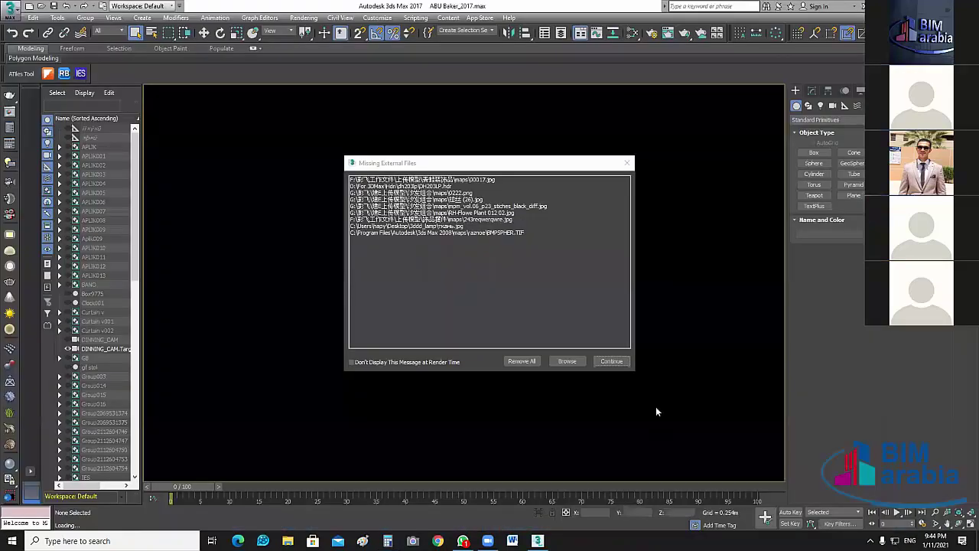
# Continue past the Missing External Files warning so ABU Baker_2017.max finishes loading.
pyautogui.press('Return')
pyautogui.click(555, 308)
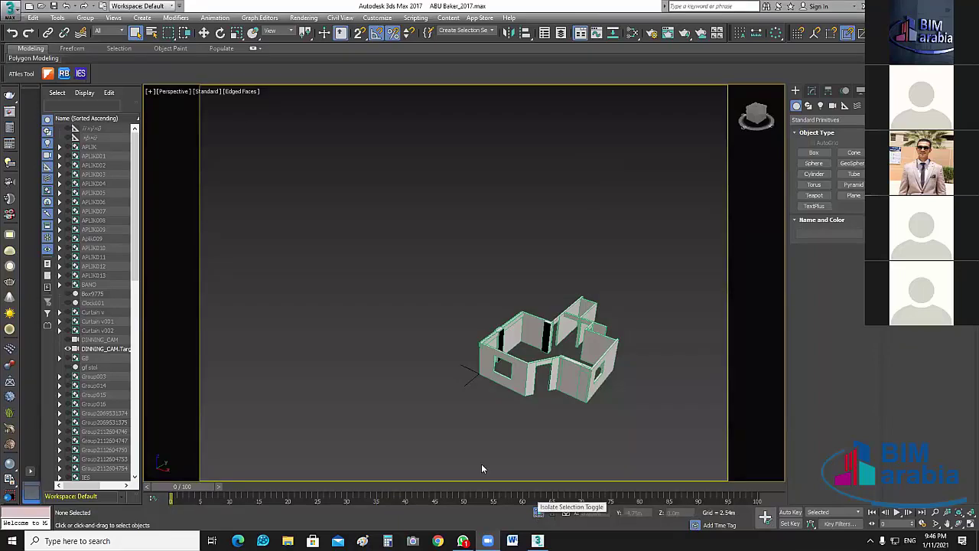
# Look through DINNING_CAM and turn off Isolate Selection so table, chairs and lamps reappear.
pyautogui.press('c')
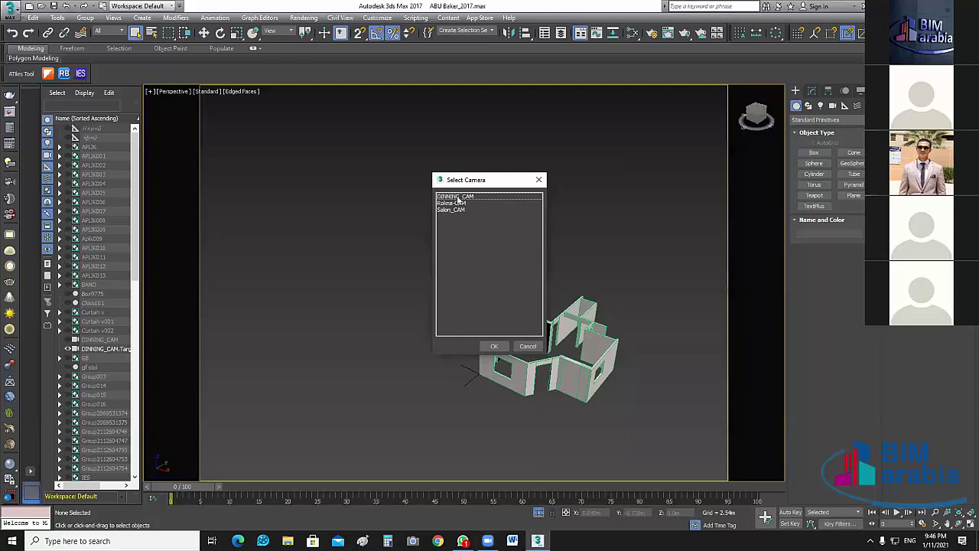
pyautogui.click(458, 197)
pyautogui.click(495, 346)
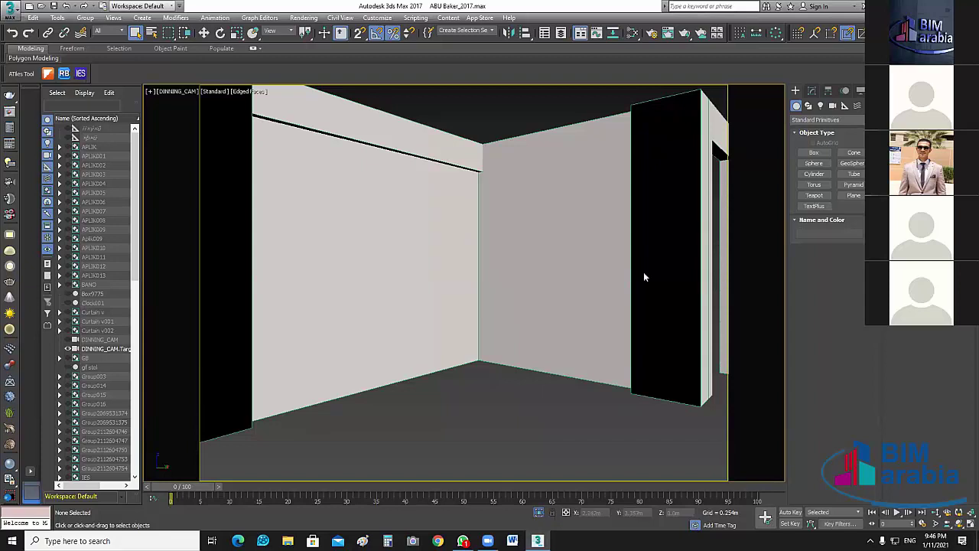
pyautogui.click(305, 19)
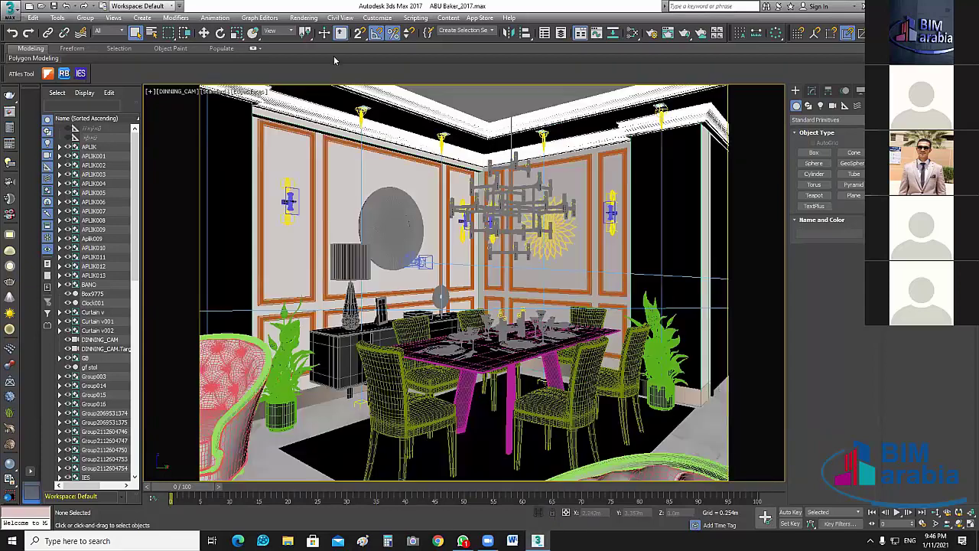
pyautogui.click(504, 170)
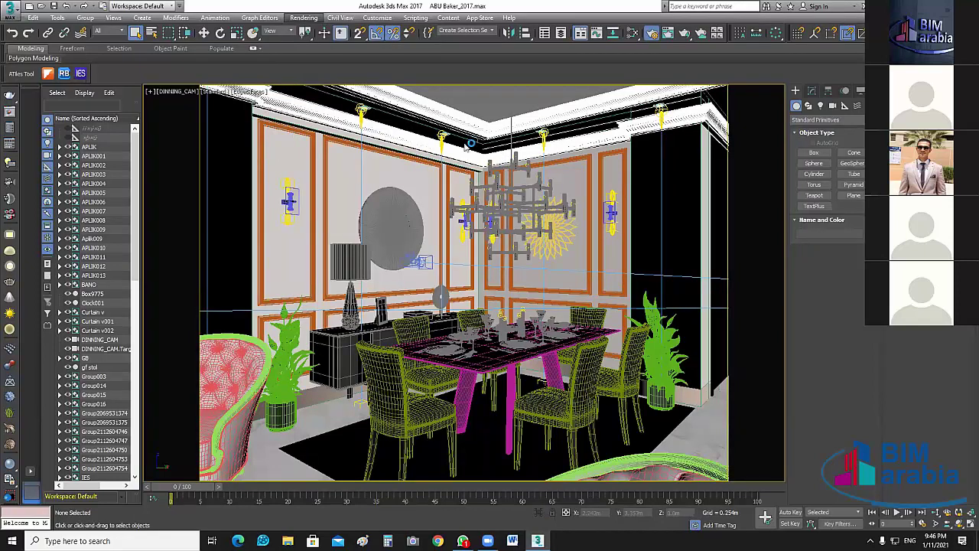
# Open Render Setup with F10, lock rendering to the DINNING_CAM view, and show the V-Ray tab.
pyautogui.press('F10')
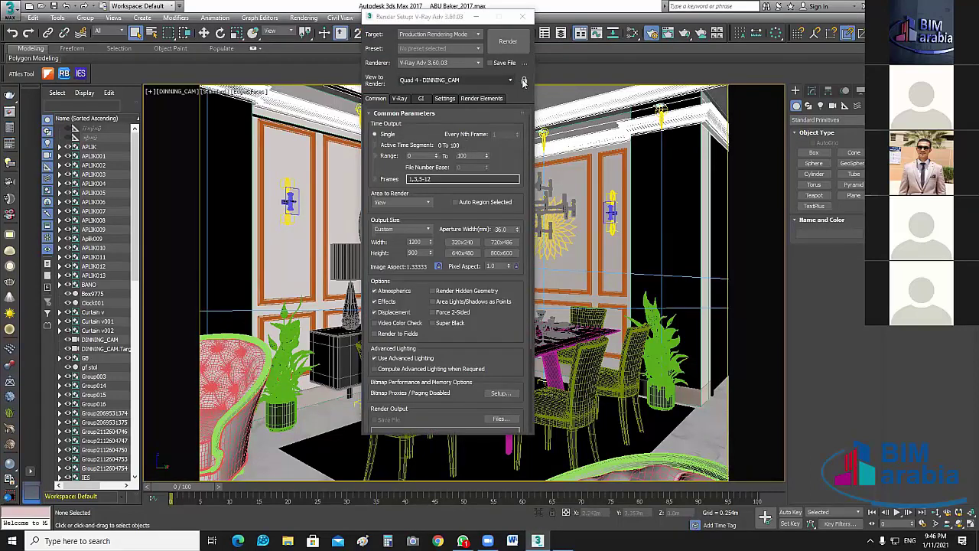
pyautogui.click(524, 81)
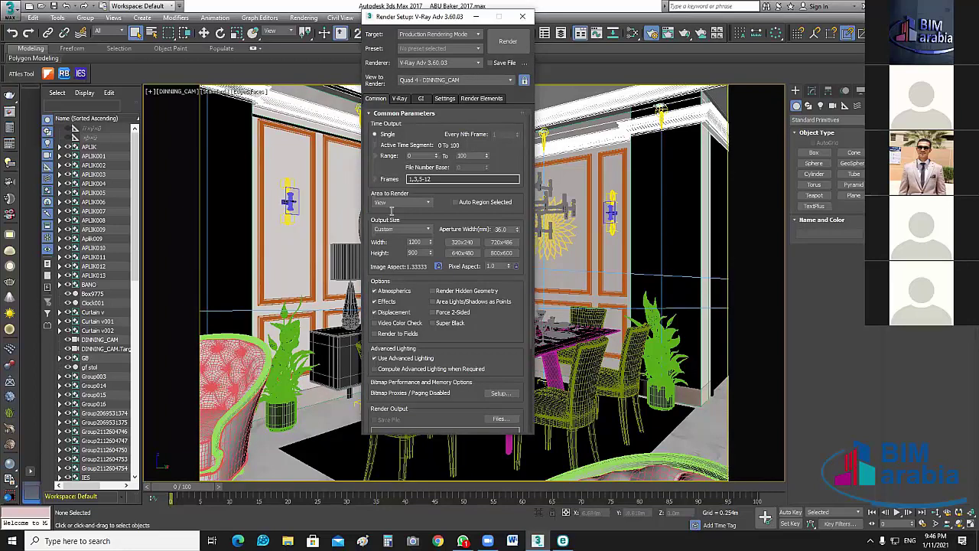
pyautogui.scroll(-2, 390, 211)
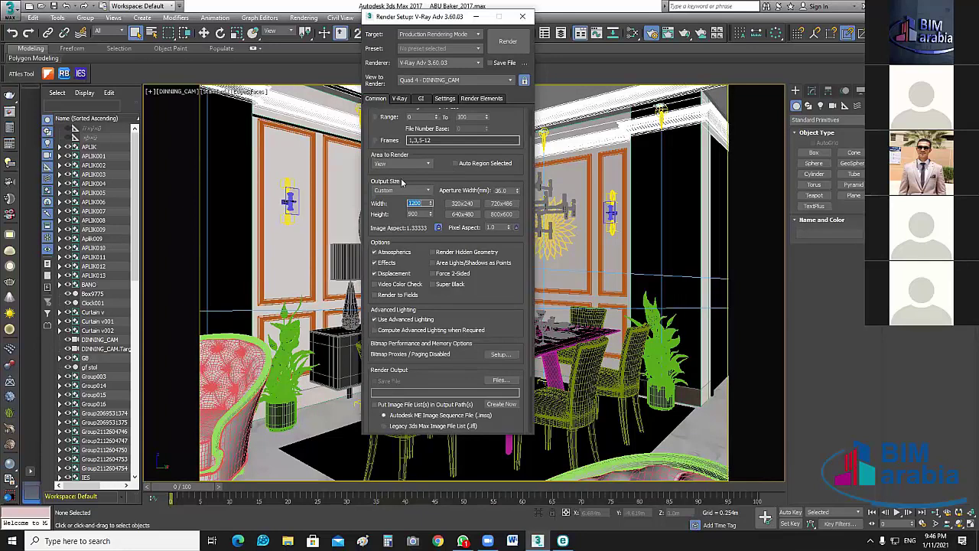
pyautogui.hotkey('ctrl', 'Tab')
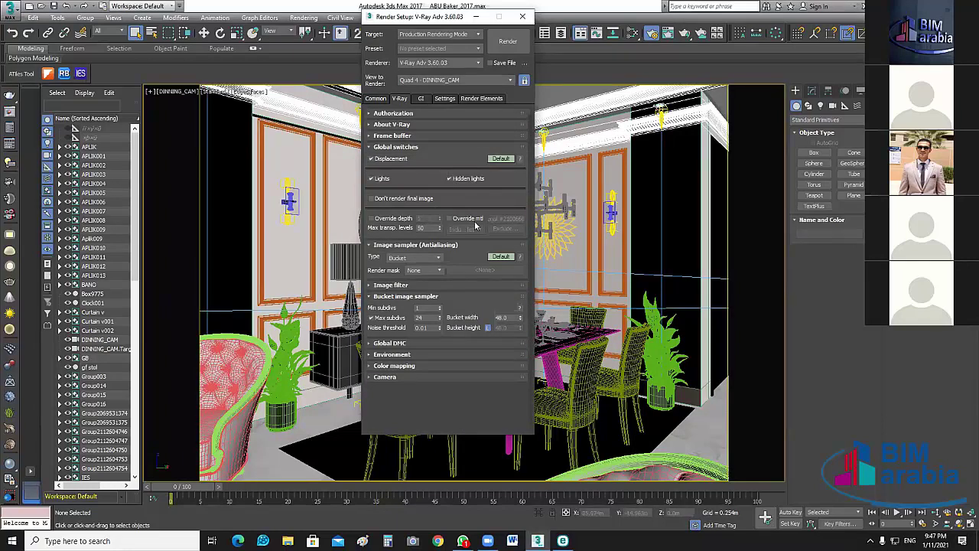
pyautogui.click(438, 174)
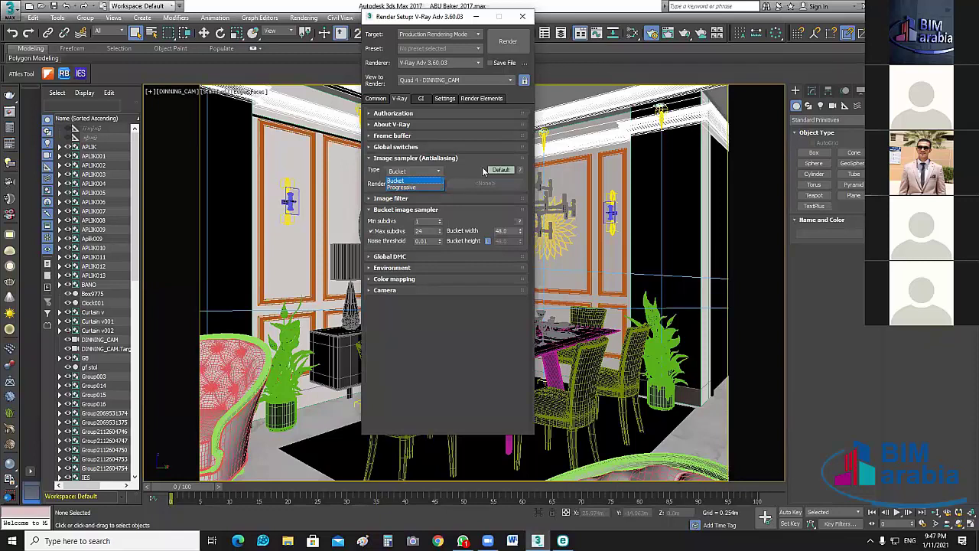
pyautogui.click(510, 214)
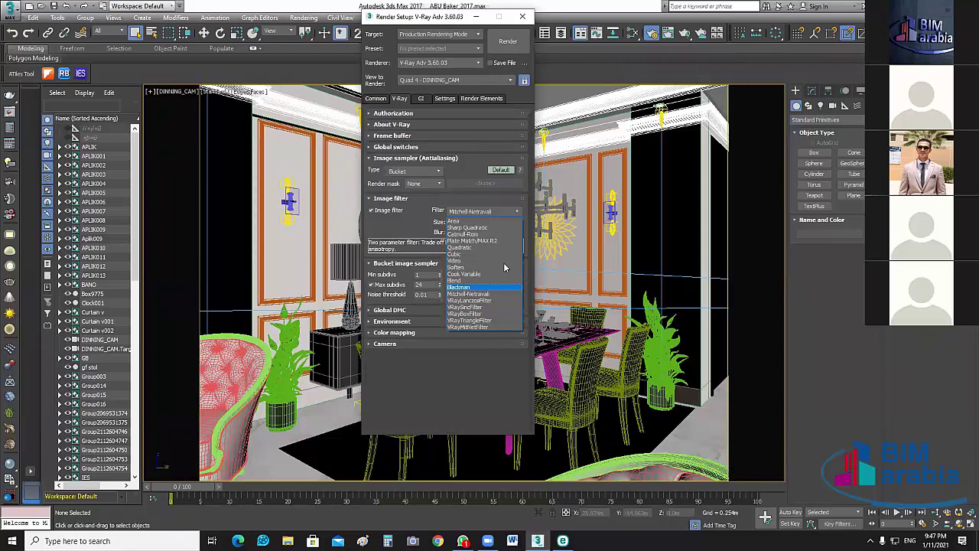
pyautogui.click(436, 226)
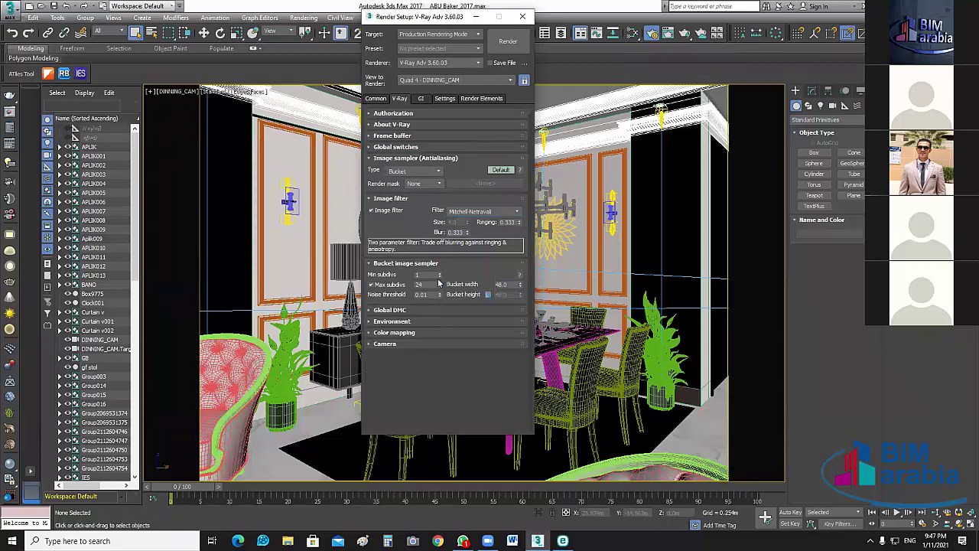
pyautogui.click(394, 199)
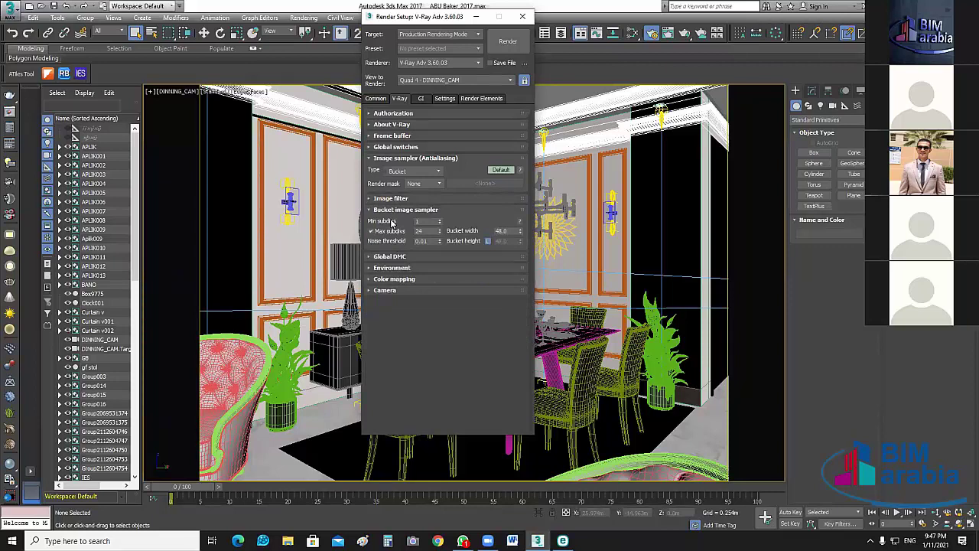
pyautogui.click(406, 209)
pyautogui.click(389, 220)
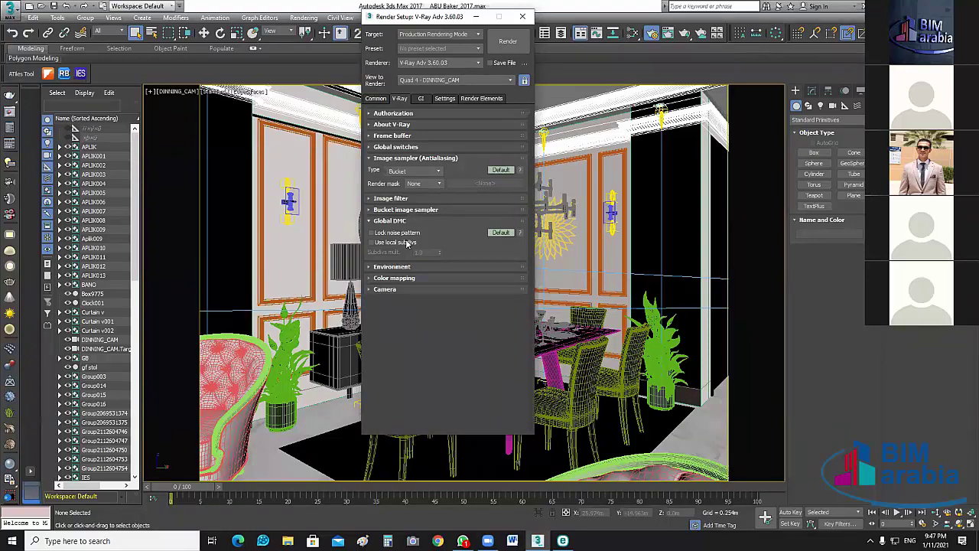
pyautogui.click(394, 266)
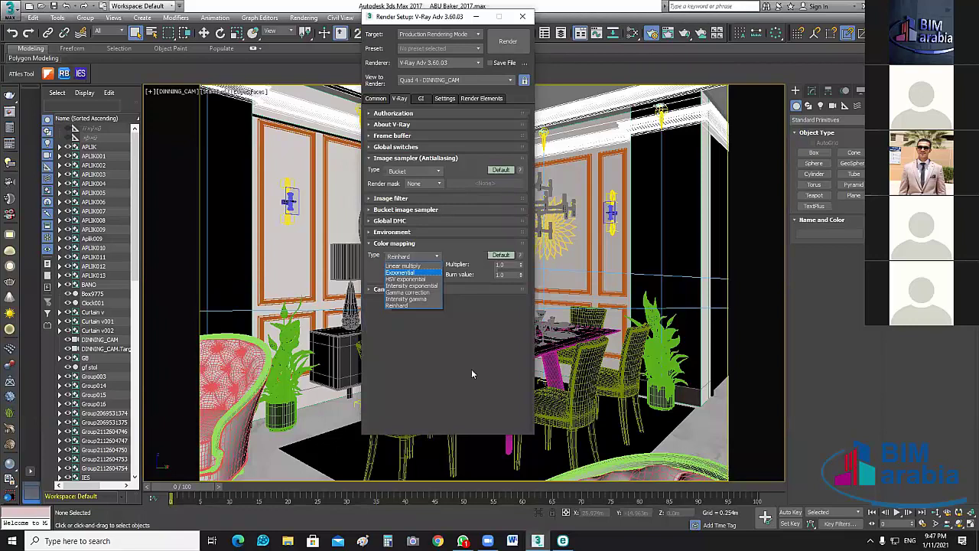
pyautogui.click(396, 305)
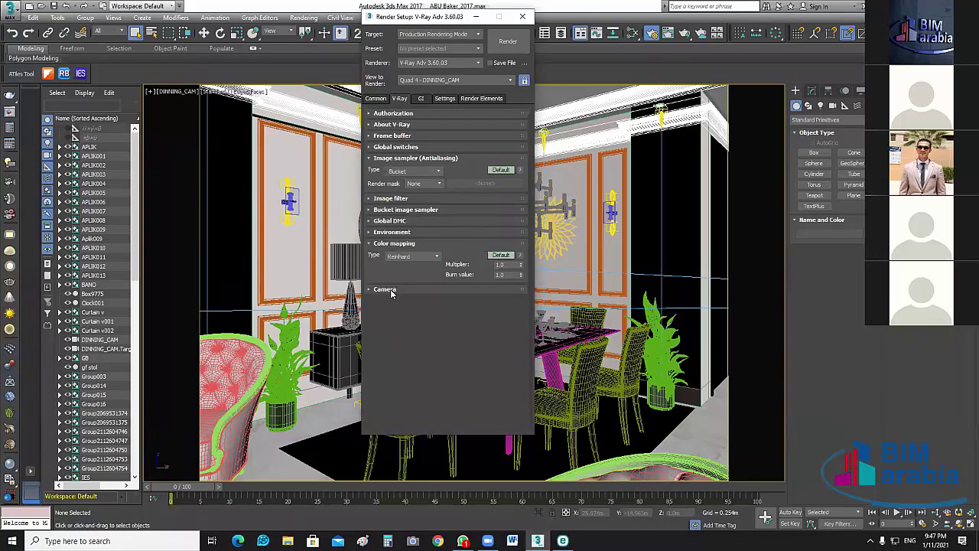
pyautogui.click(385, 289)
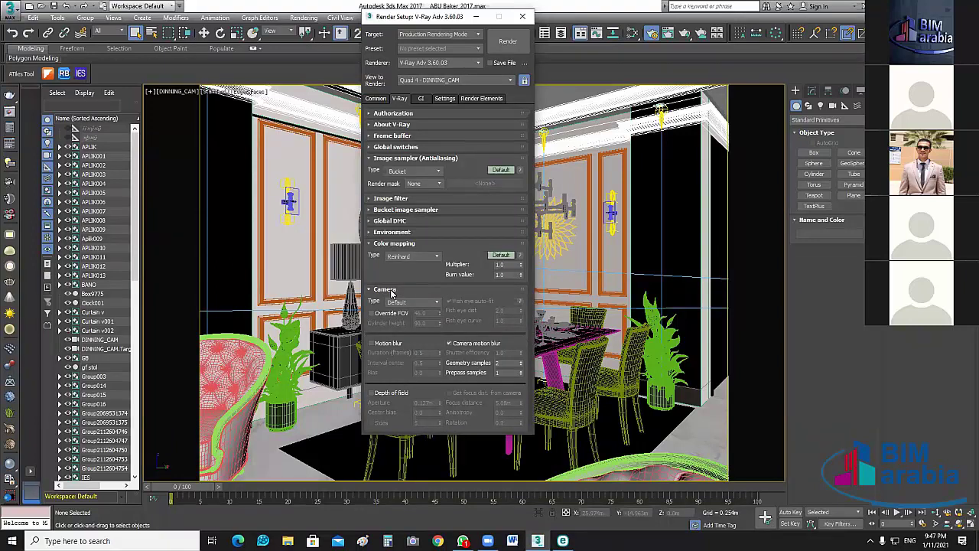
pyautogui.click(391, 290)
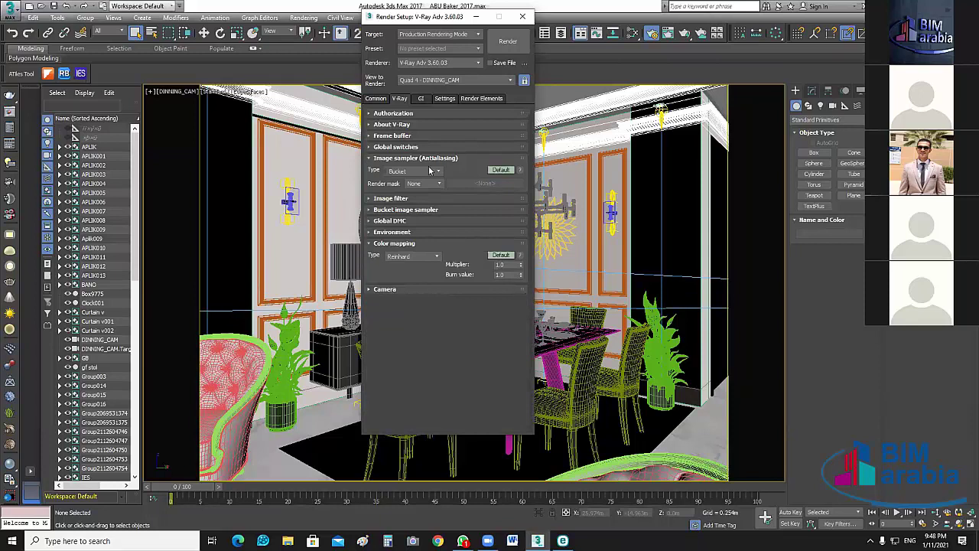
pyautogui.click(391, 198)
# Confirm the GI engines remain Irradiance map (primary) and Light cache (secondary), leaving them unchanged.
pyautogui.hotkey('ctrl', 'Tab')
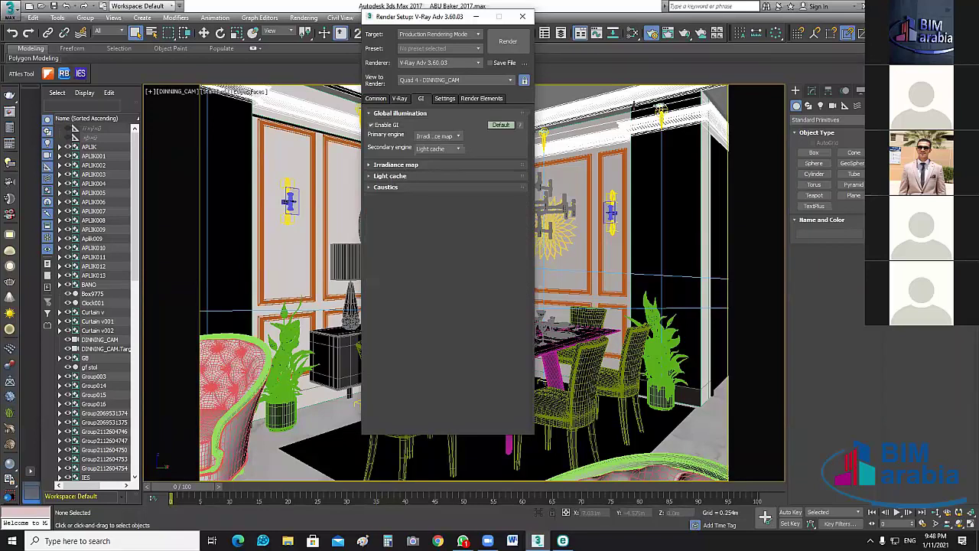
pyautogui.click(460, 149)
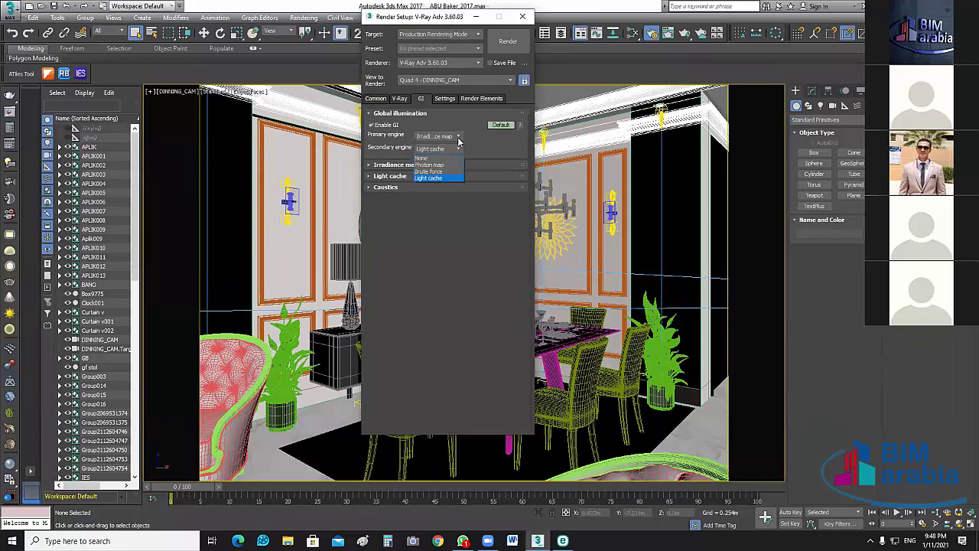
pyautogui.click(458, 138)
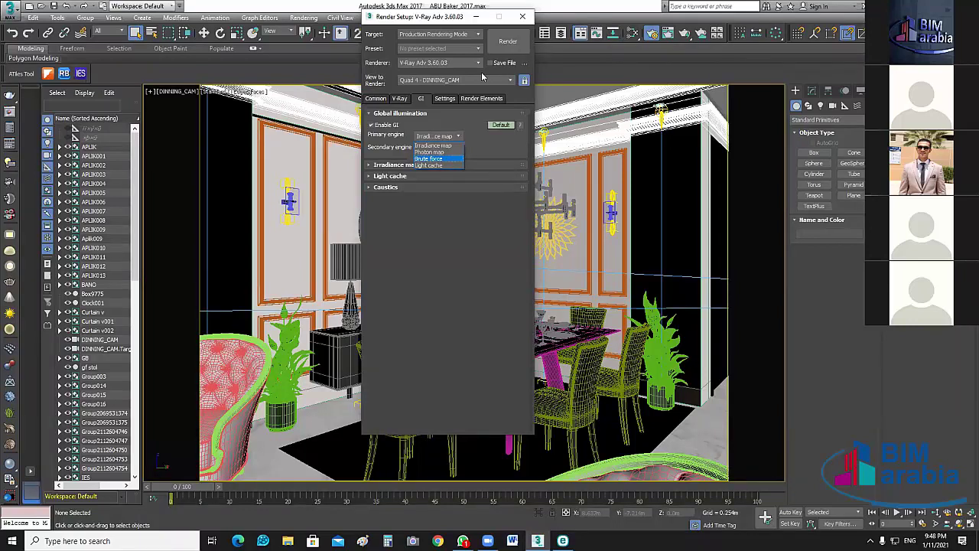
pyautogui.click(401, 196)
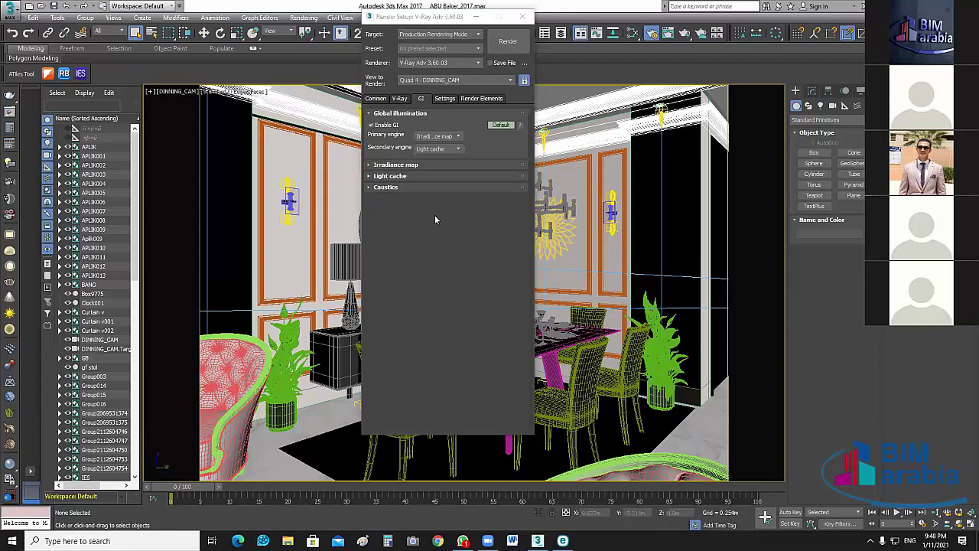
pyautogui.click(395, 165)
pyautogui.click(442, 177)
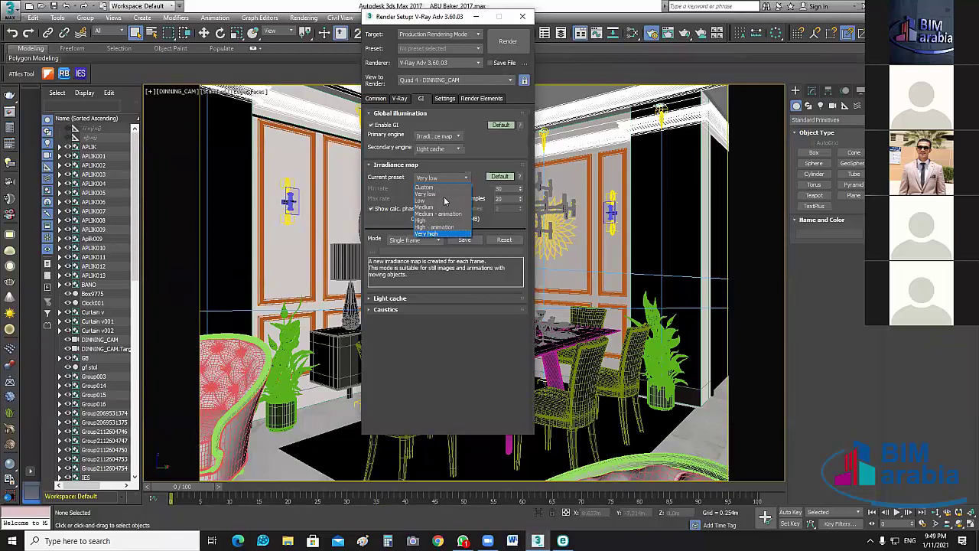
pyautogui.click(444, 196)
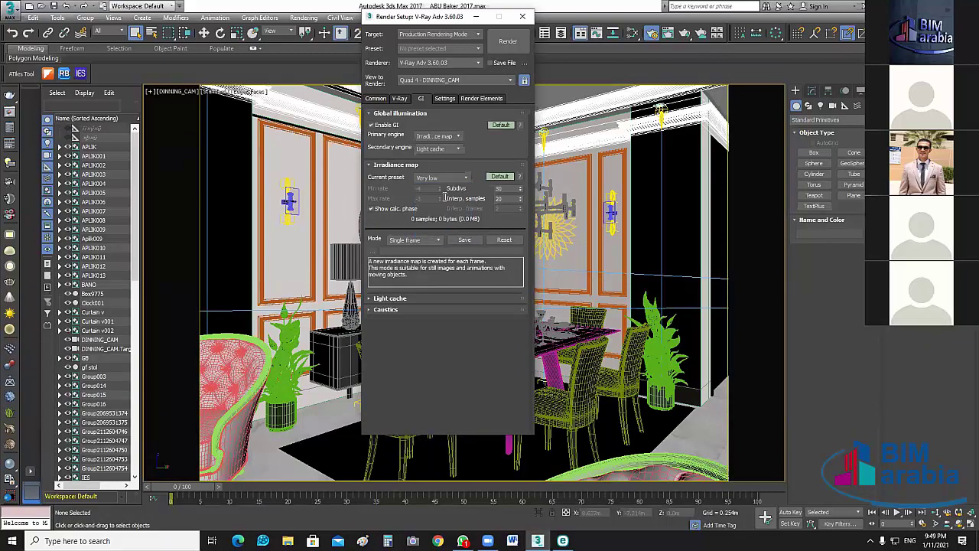
pyautogui.doubleClick(505, 189)
pyautogui.click(466, 180)
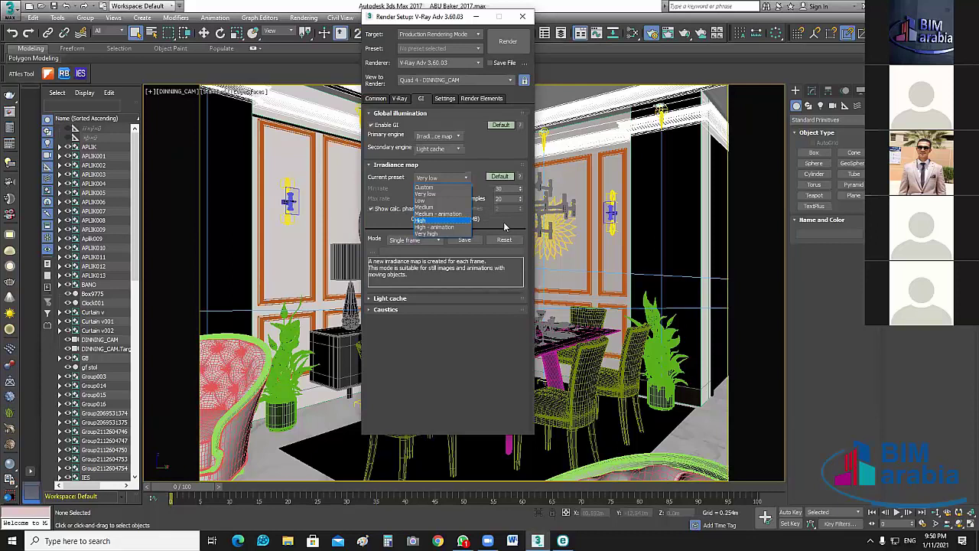
pyautogui.click(504, 226)
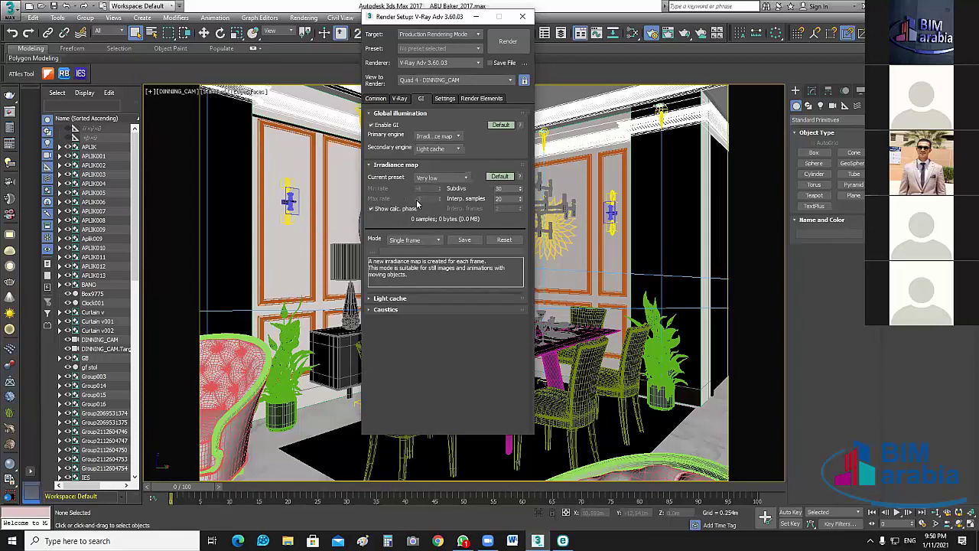
pyautogui.click(417, 164)
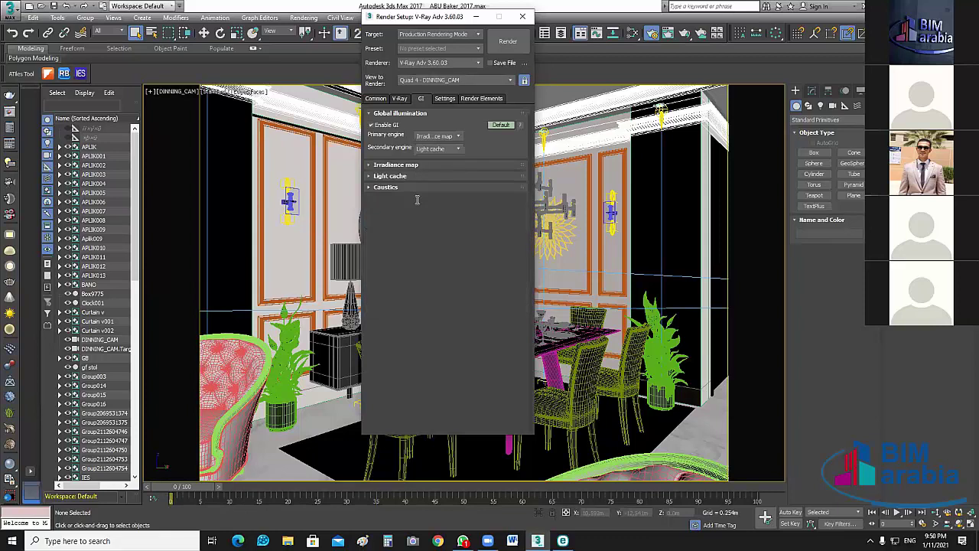
pyautogui.click(426, 176)
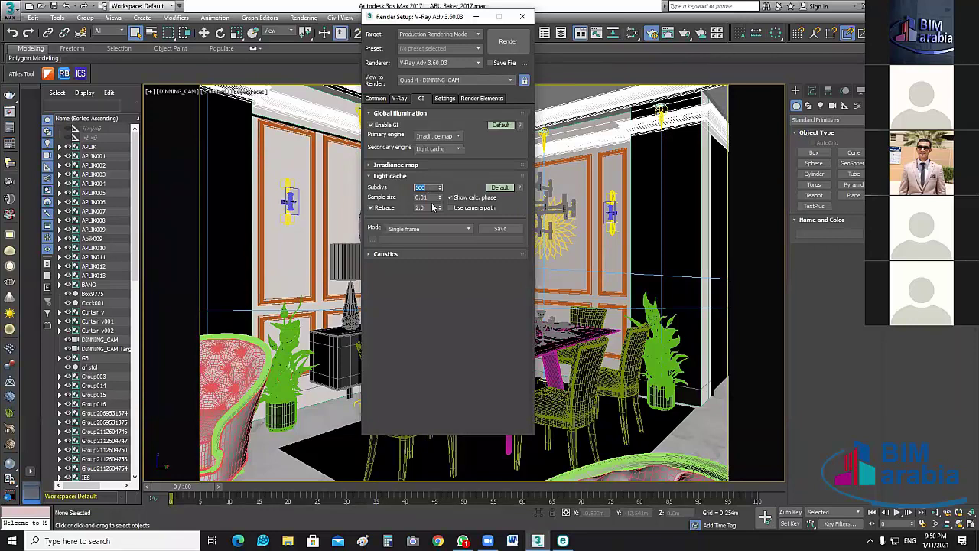
pyautogui.click(396, 176)
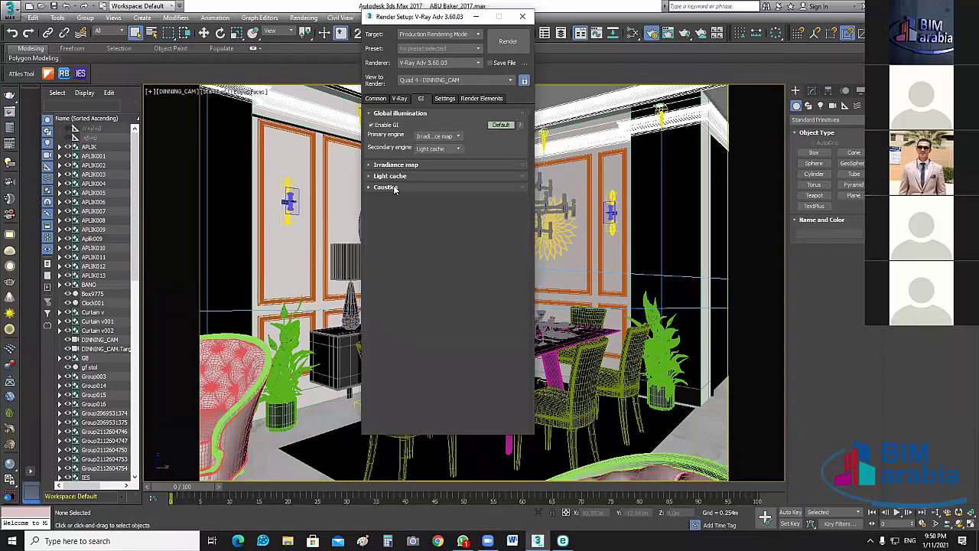
pyautogui.click(395, 189)
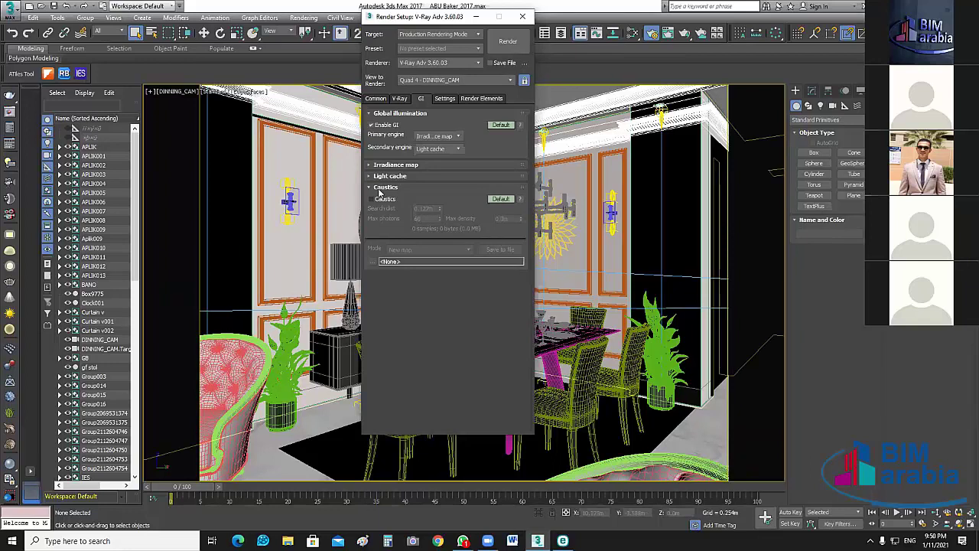
pyautogui.click(379, 189)
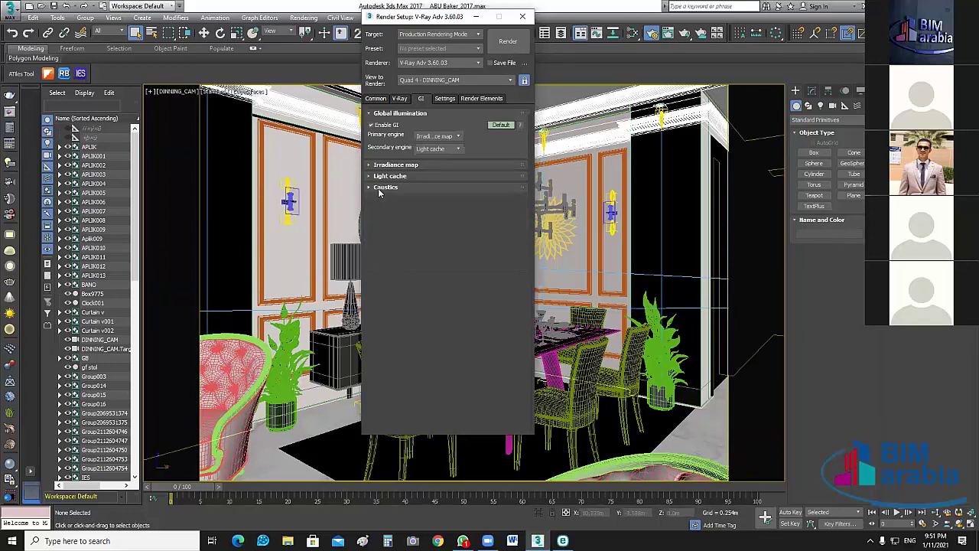
# Check the Settings tab's Tiled texture cache size, then show the Render Elements list with VRayDenoiser.
pyautogui.click(443, 98)
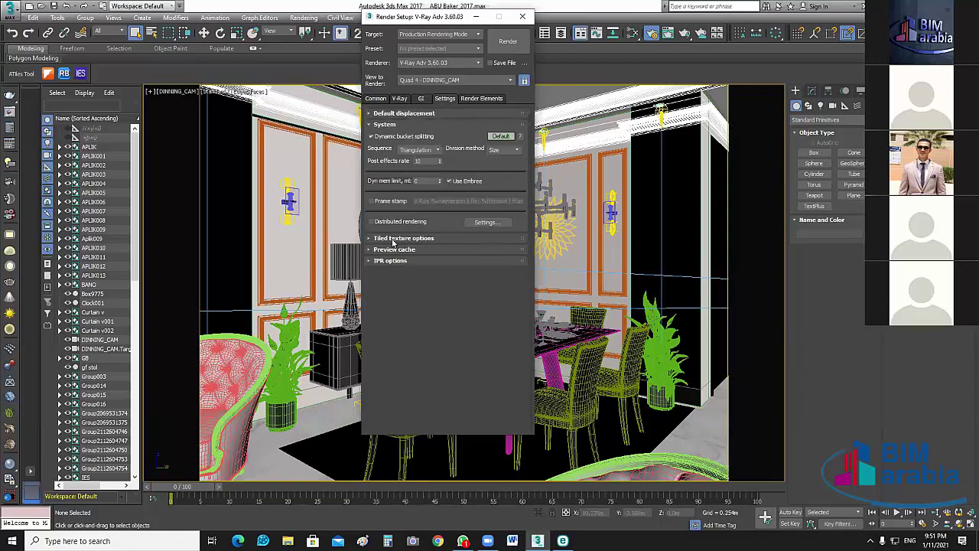
pyautogui.doubleClick(424, 252)
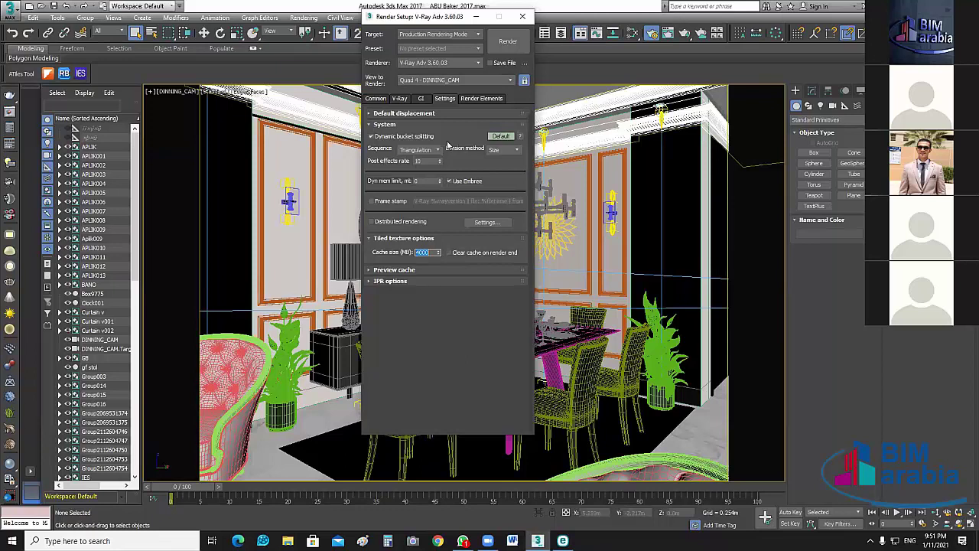
pyautogui.click(481, 98)
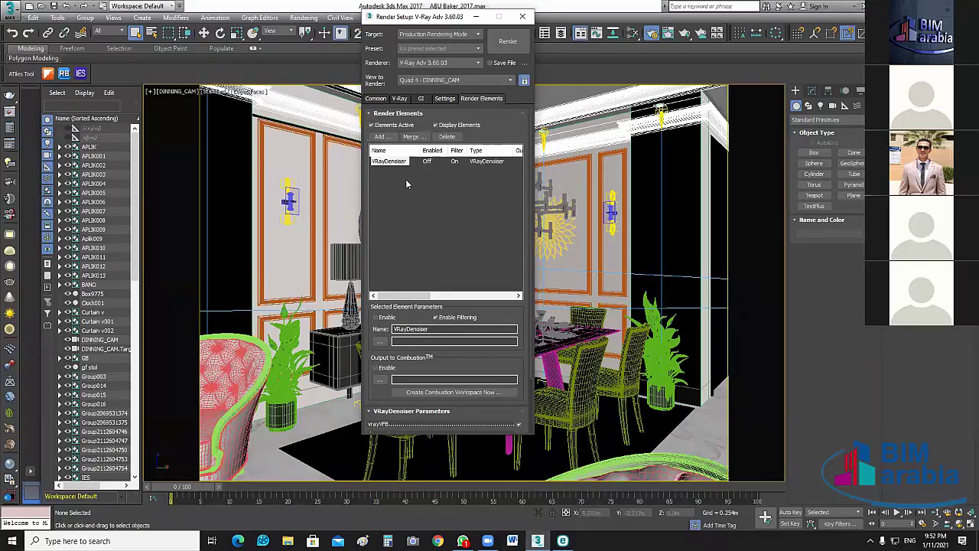
# In the render element picker, select VRayDenoiser, VRayExtraTex, VRayIlluminance, VRayLighting, VRayReflection and VRayRefraction.
pyautogui.click(380, 136)
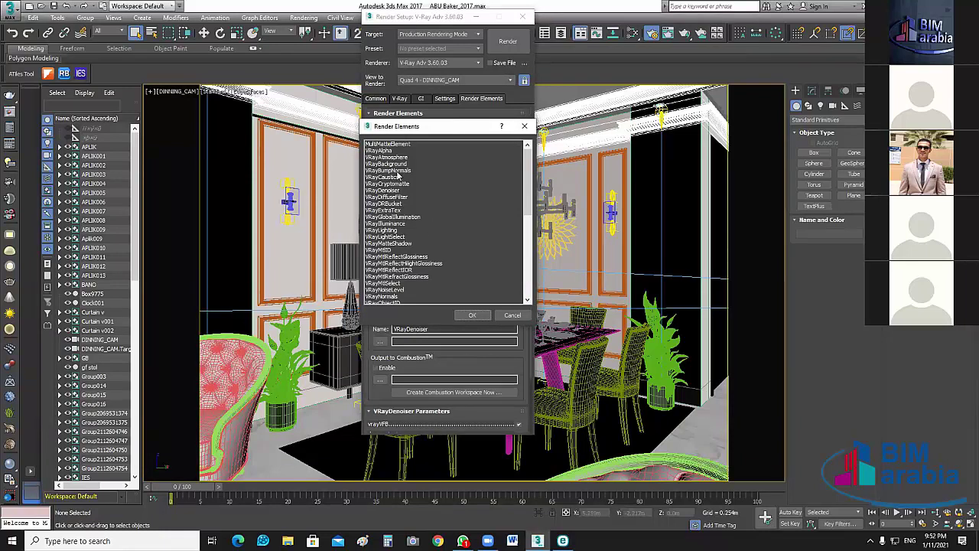
pyautogui.click(416, 190)
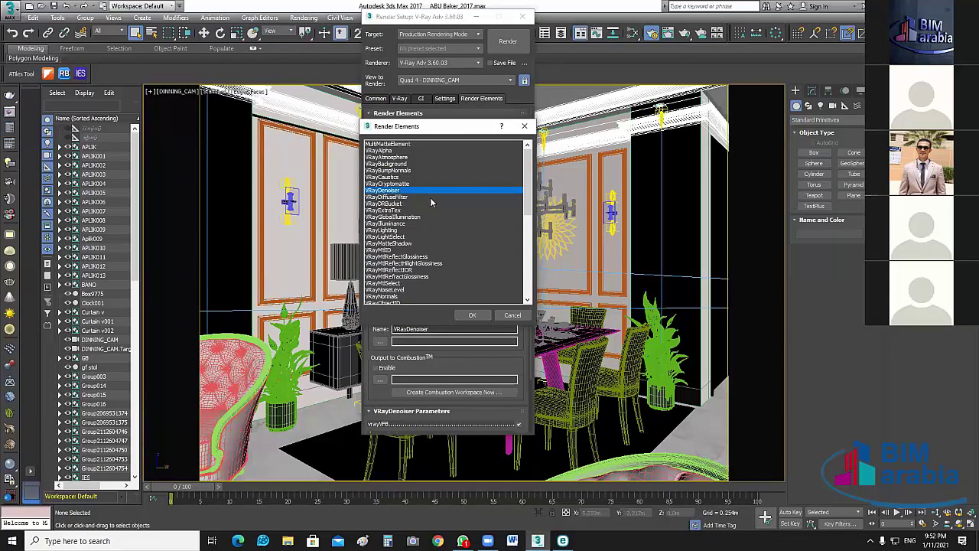
pyautogui.click(396, 209)
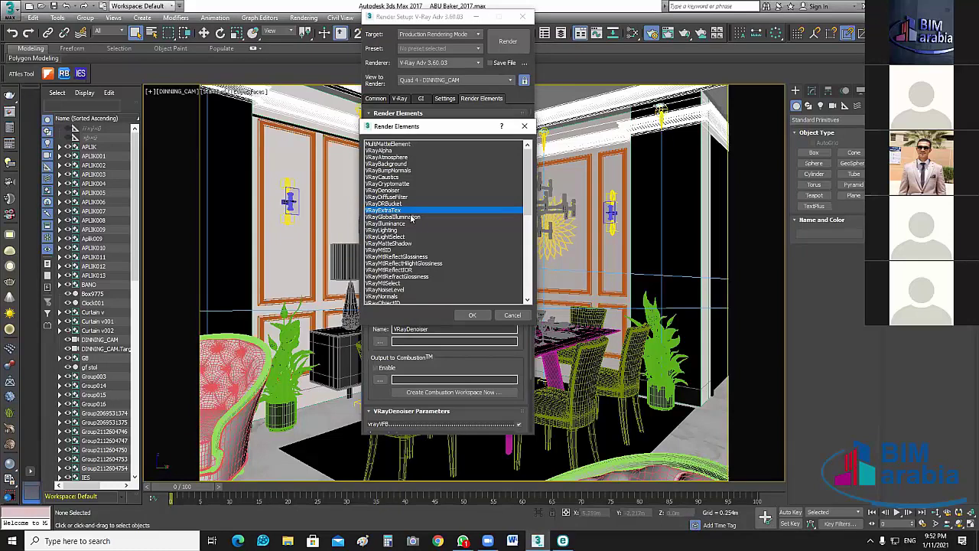
pyautogui.keyDown('ctrl'); pyautogui.click(395, 224); pyautogui.keyUp('ctrl')
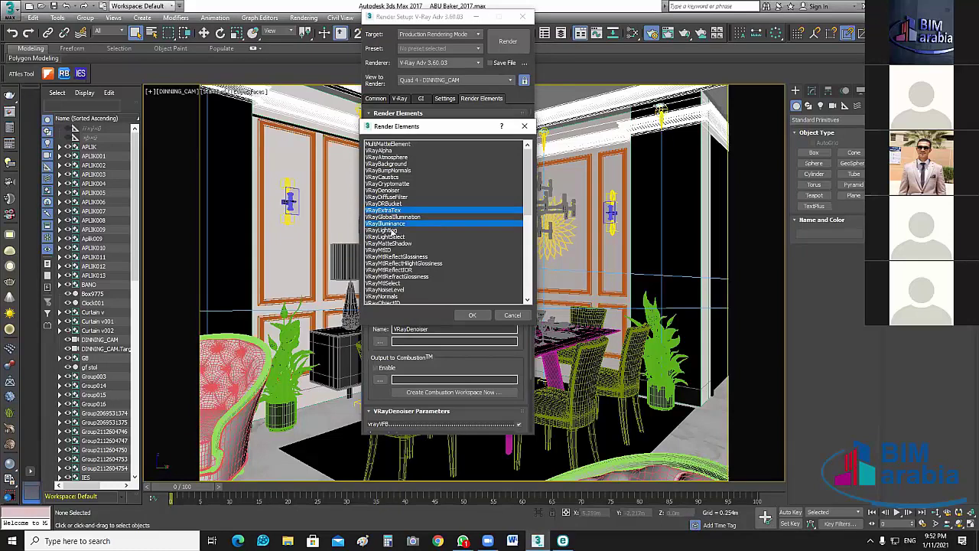
pyautogui.keyDown('ctrl'); pyautogui.click(392, 230); pyautogui.keyUp('ctrl')
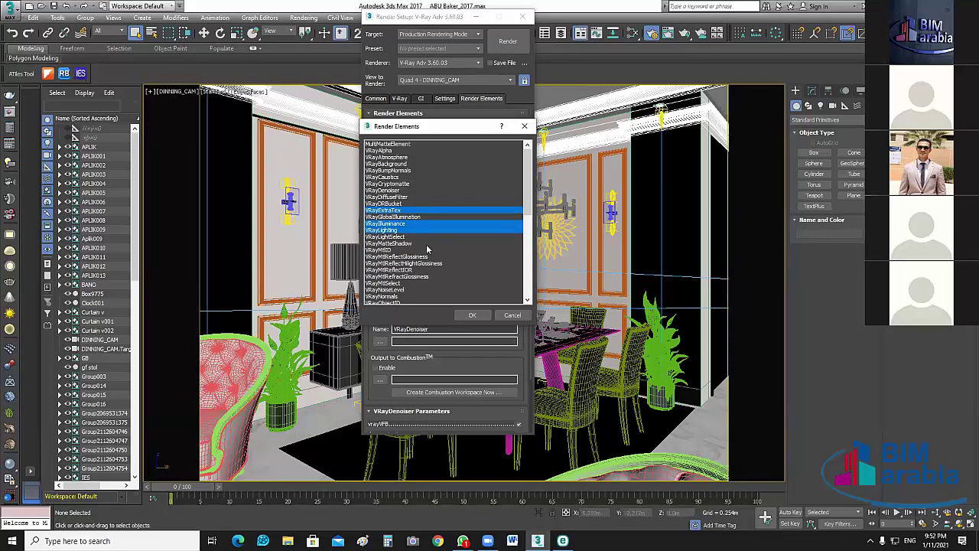
pyautogui.scroll(-1, 430, 257)
pyautogui.scroll(-1, 438, 258)
pyautogui.scroll(-1, 438, 257)
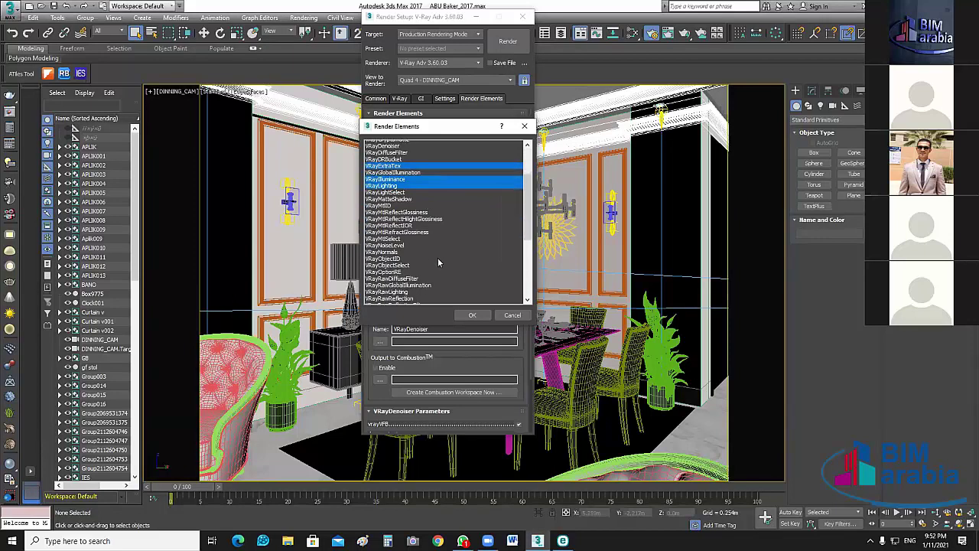
pyautogui.scroll(-1, 437, 257)
pyautogui.scroll(-1, 434, 246)
pyautogui.scroll(-1, 434, 246)
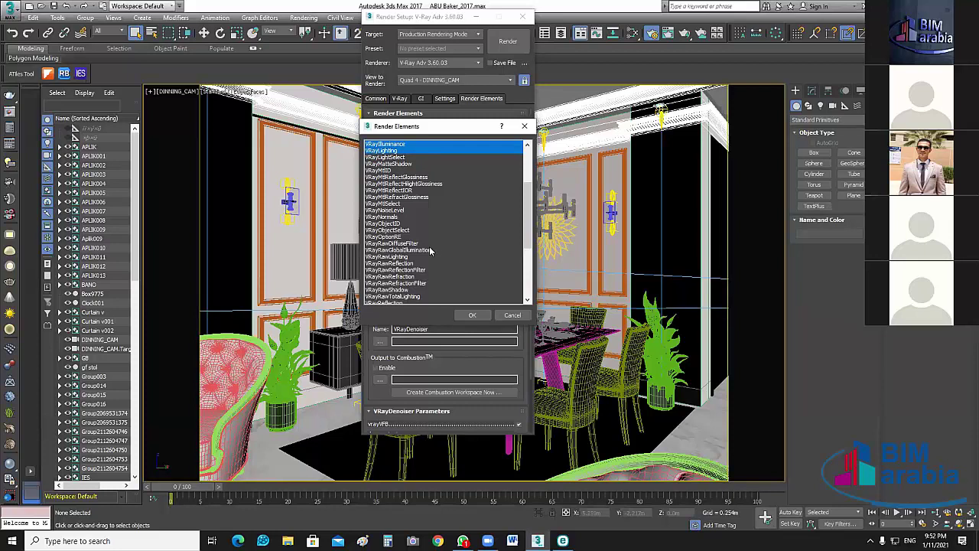
pyautogui.scroll(-1, 432, 255)
pyautogui.scroll(-1, 387, 269)
pyautogui.click(447, 263)
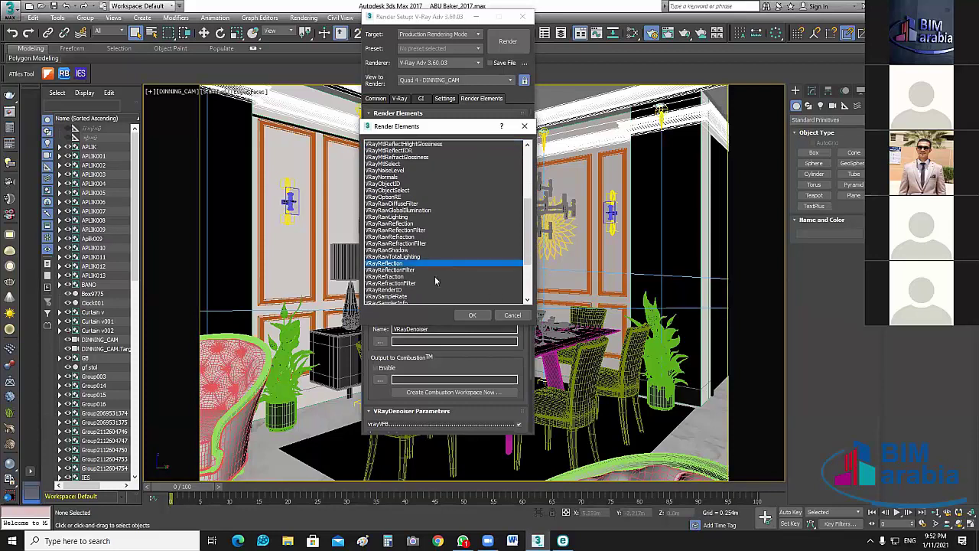
pyautogui.keyDown('ctrl'); pyautogui.click(462, 277); pyautogui.keyUp('ctrl')
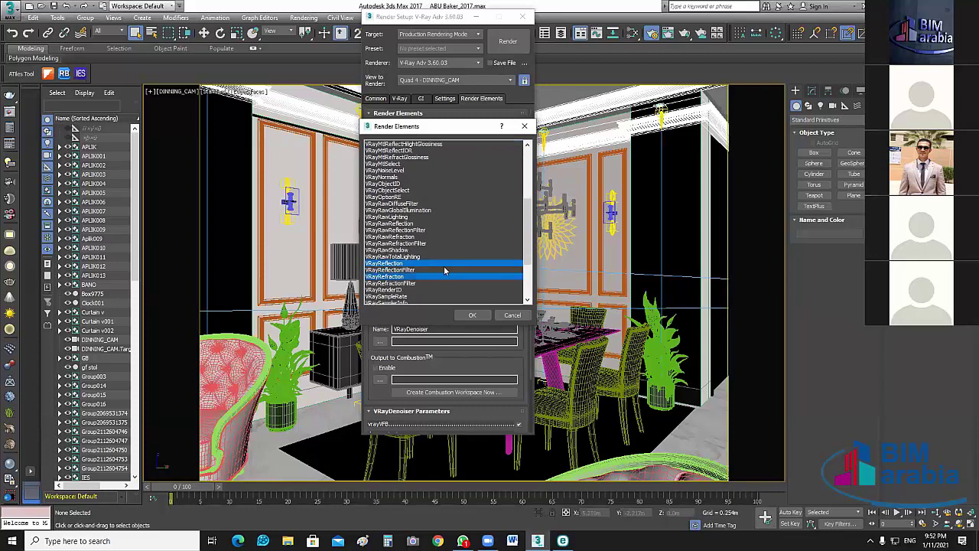
# Add VRayShadows, VRaySpecular, VRayZDepth and VRayWireColor to the picker selection.
pyautogui.scroll(-1, 459, 267)
pyautogui.scroll(-1, 460, 268)
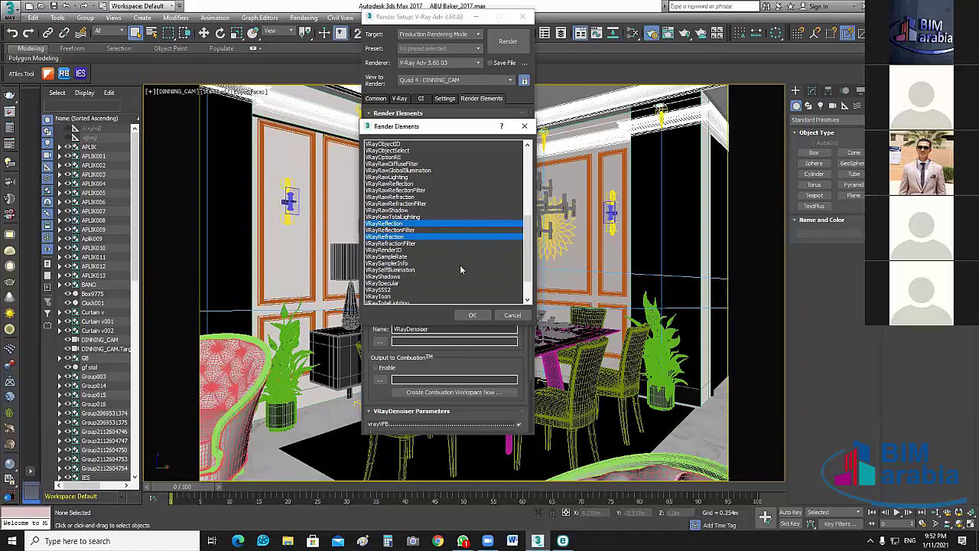
pyautogui.scroll(-1, 460, 265)
pyautogui.keyDown('ctrl'); pyautogui.click(401, 258); pyautogui.keyUp('ctrl')
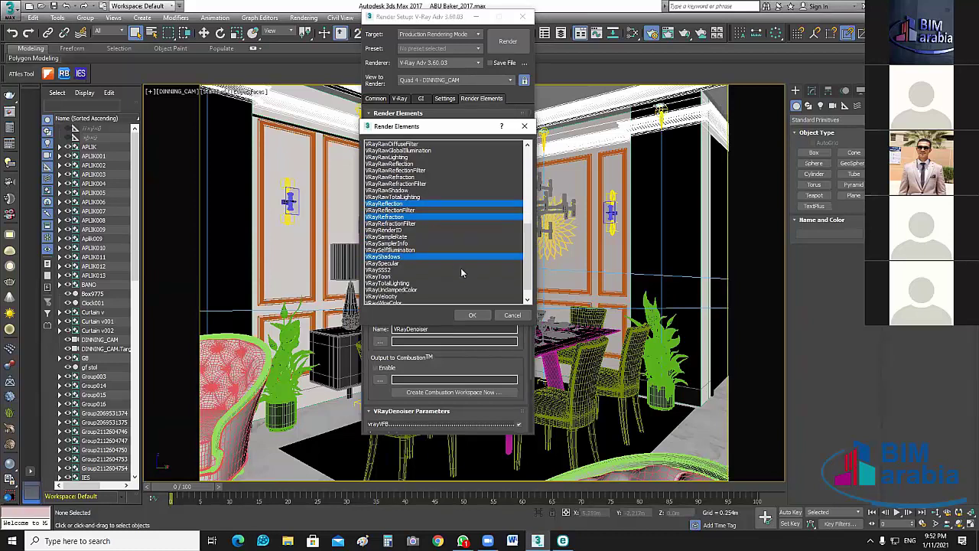
pyautogui.keyDown('ctrl'); pyautogui.click(481, 263); pyautogui.keyUp('ctrl')
pyautogui.scroll(-1, 480, 262)
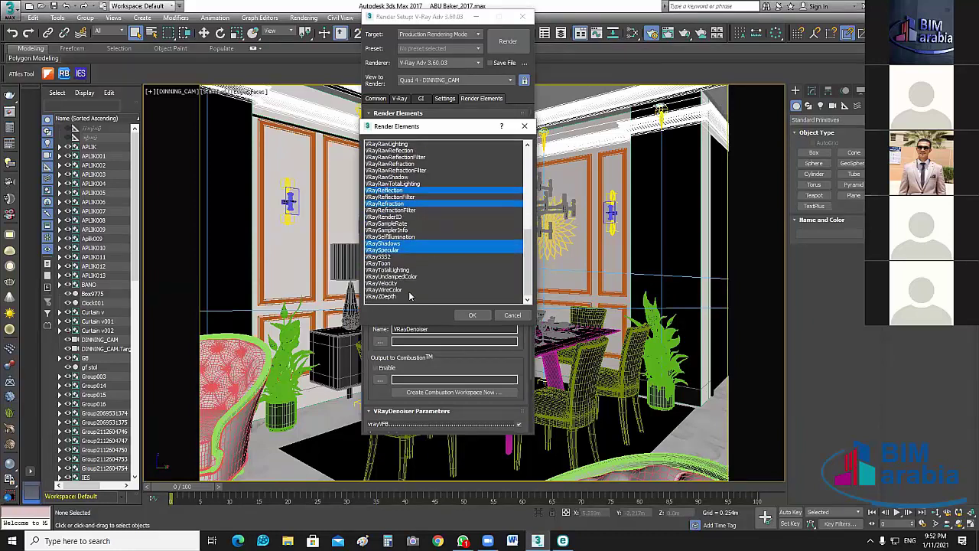
pyautogui.keyDown('ctrl'); pyautogui.click(389, 297); pyautogui.keyUp('ctrl')
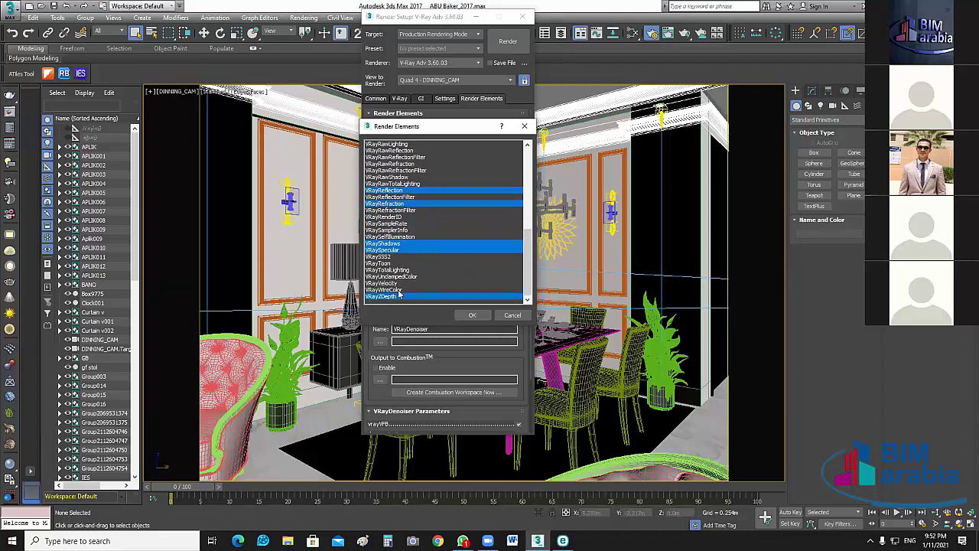
pyautogui.keyDown('ctrl'); pyautogui.click(406, 290); pyautogui.keyUp('ctrl')
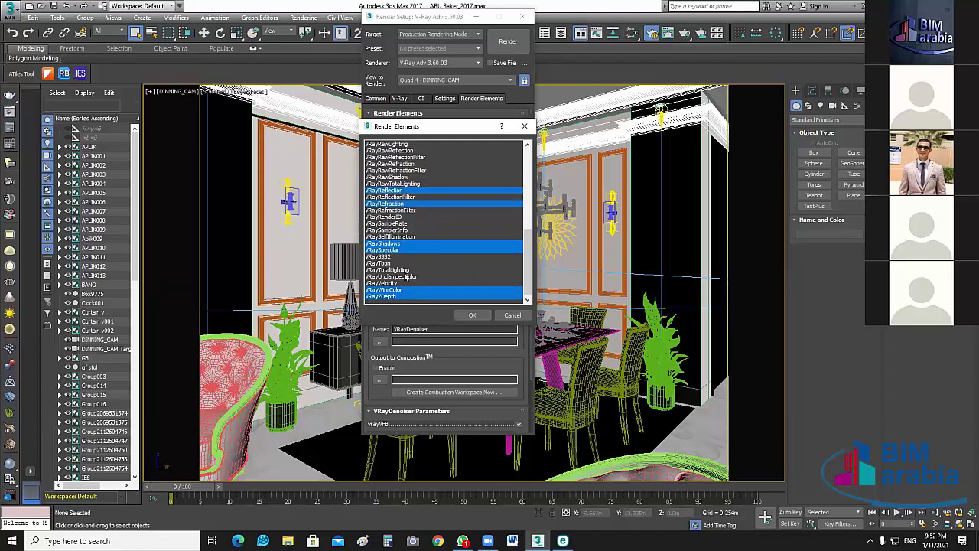
# Cancel the picker without adding any elements and switch over to File Explorer.
pyautogui.scroll(1, 427, 227)
pyautogui.scroll(1, 426, 227)
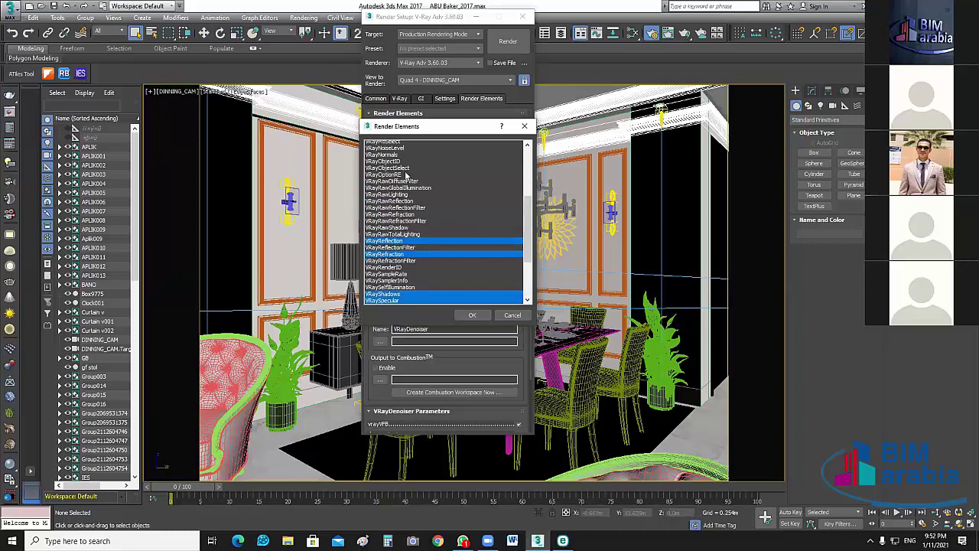
pyautogui.scroll(1, 444, 224)
pyautogui.scroll(1, 460, 220)
pyautogui.scroll(-1, 459, 224)
pyautogui.scroll(-1, 447, 210)
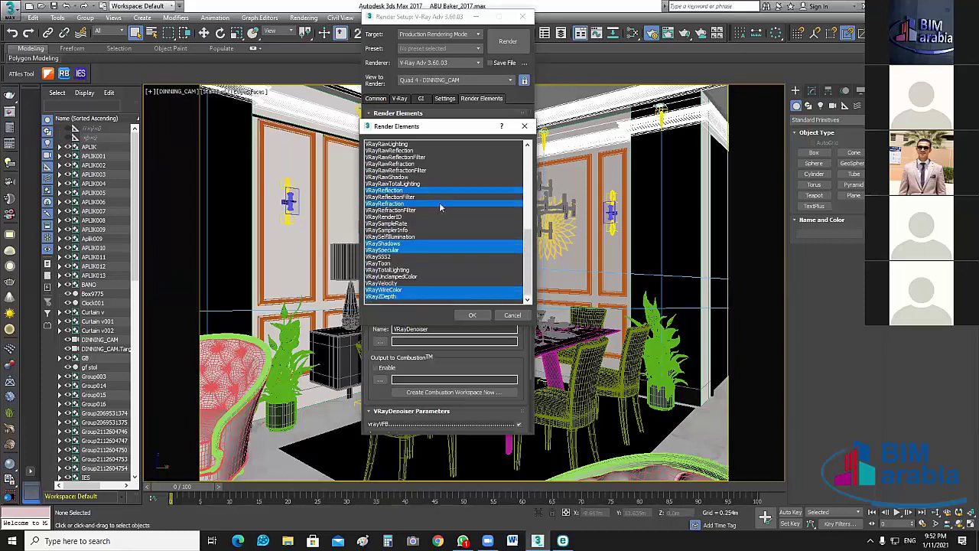
pyautogui.scroll(-1, 428, 199)
pyautogui.scroll(2, 427, 198)
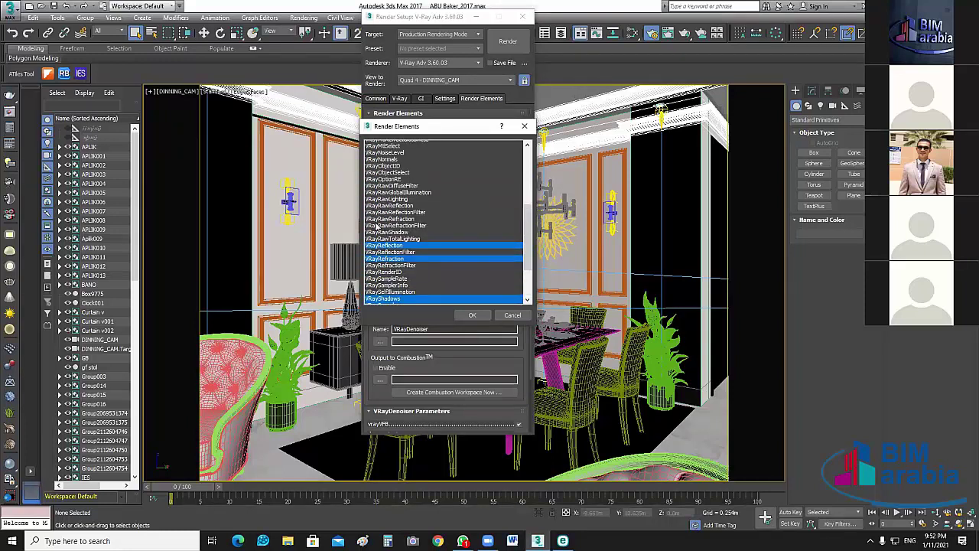
pyautogui.scroll(2, 390, 221)
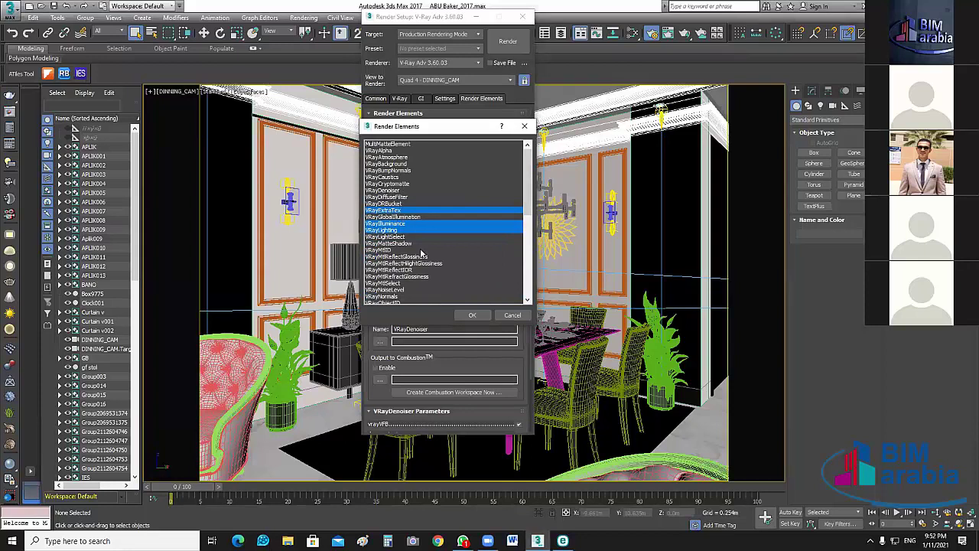
pyautogui.scroll(-5, 423, 248)
pyautogui.scroll(-4, 451, 239)
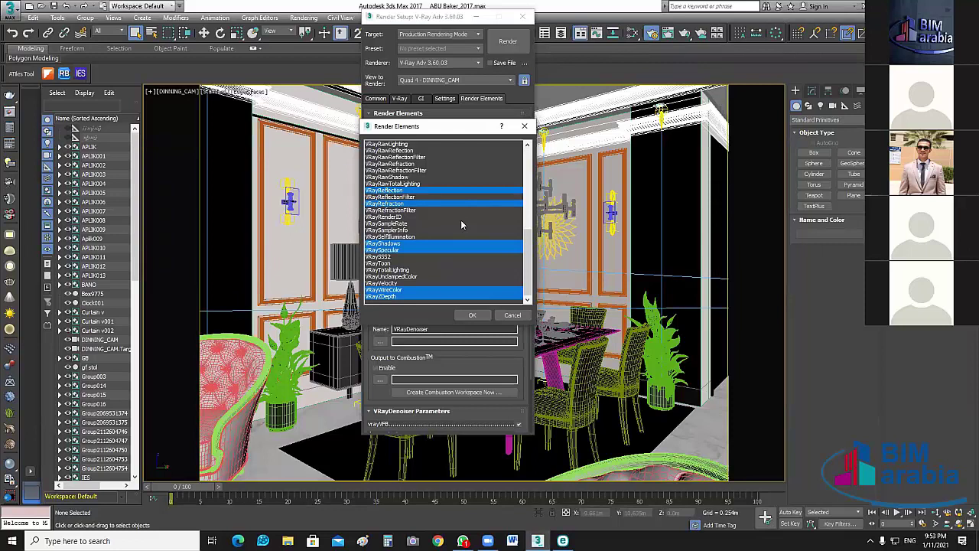
pyautogui.click(513, 315)
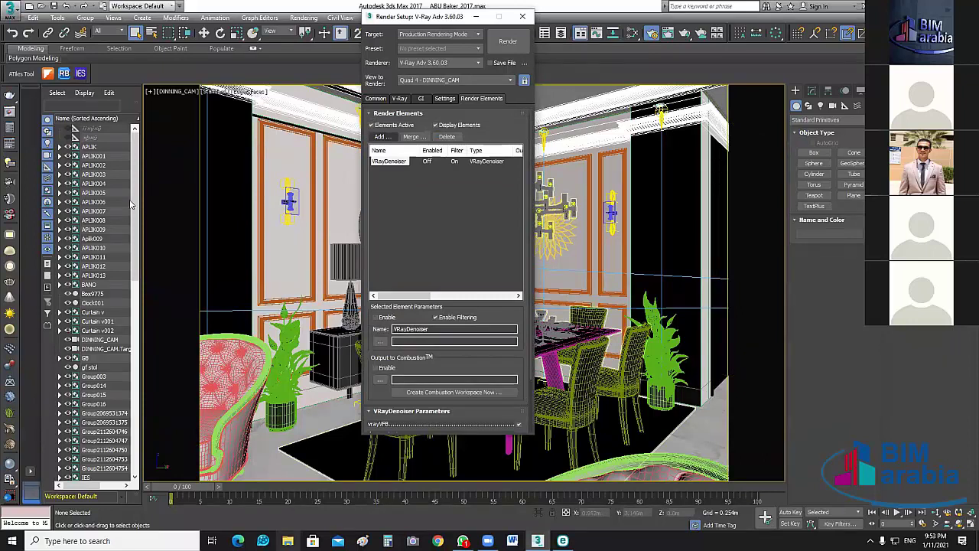
pyautogui.press('super+e')
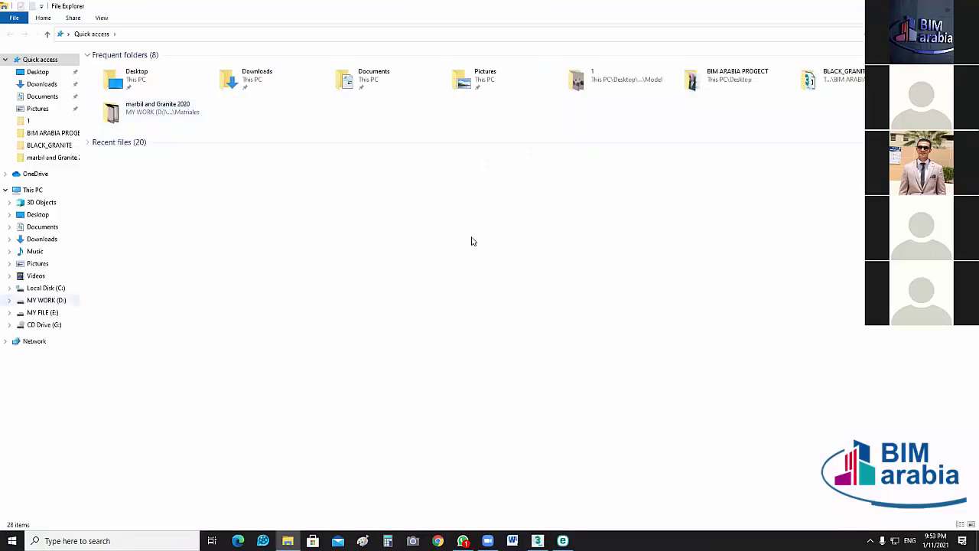
# Browse the MY WORK (D:) drive's course folders and open Project > Final Post Production.
pyautogui.click(46, 300)
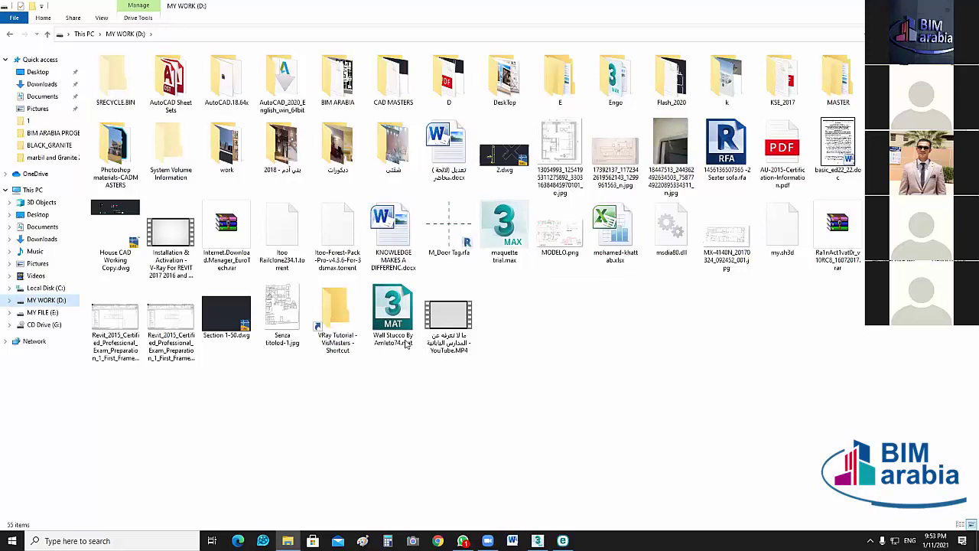
pyautogui.doubleClick(504, 83)
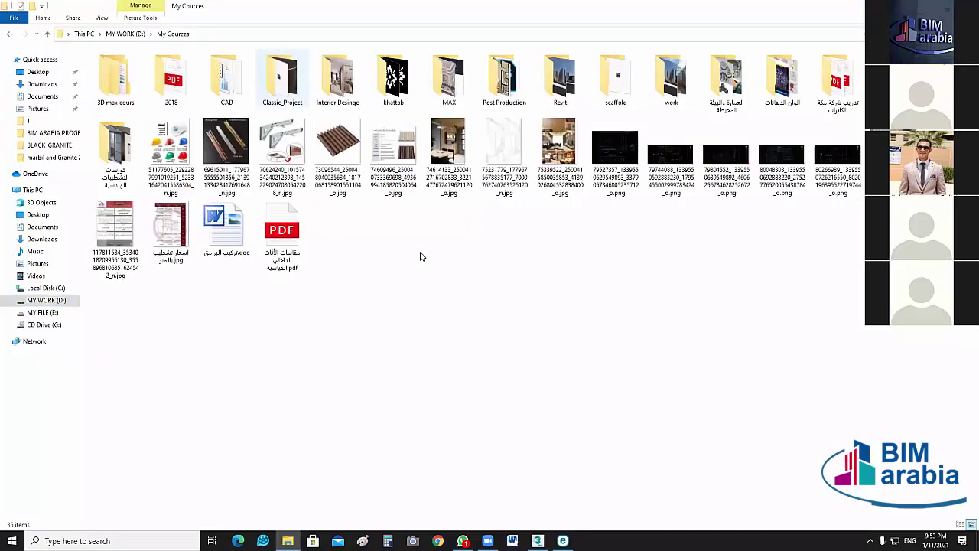
pyautogui.press('p')
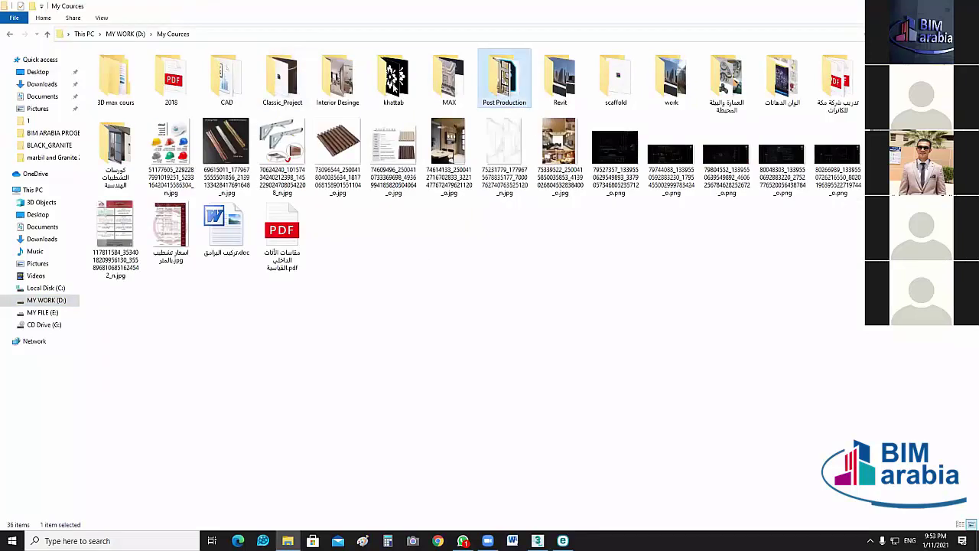
pyautogui.press('Return')
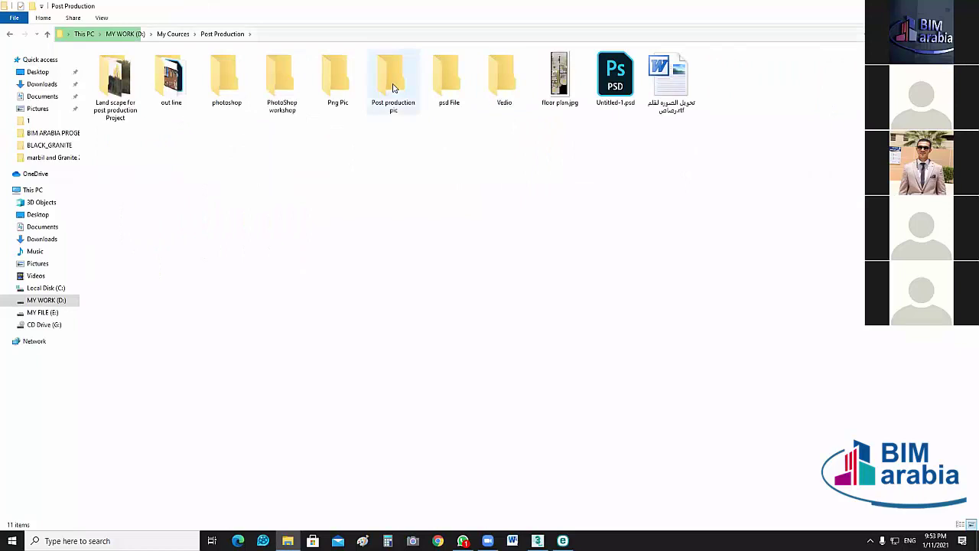
pyautogui.click(394, 88)
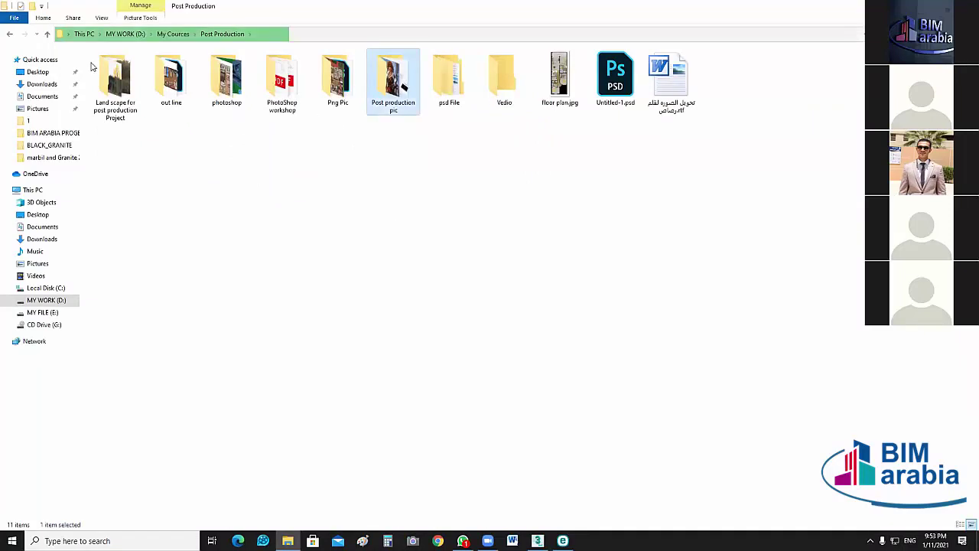
pyautogui.press('Return')
pyautogui.press('BackSpace')
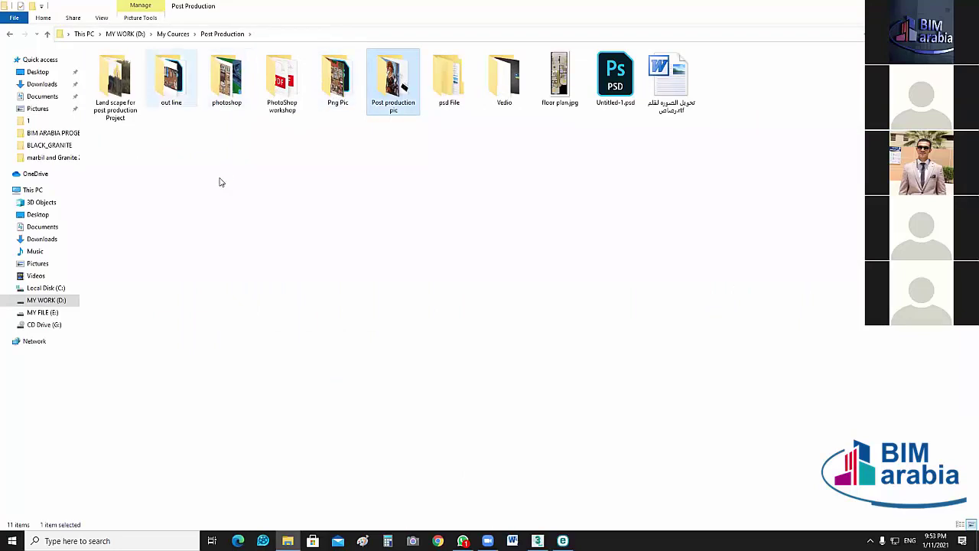
pyautogui.doubleClick(171, 76)
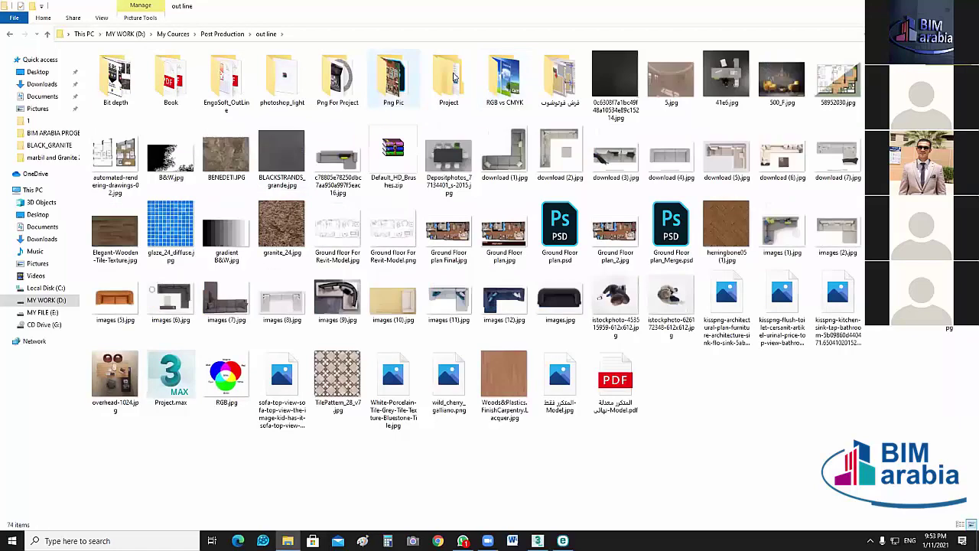
pyautogui.doubleClick(451, 76)
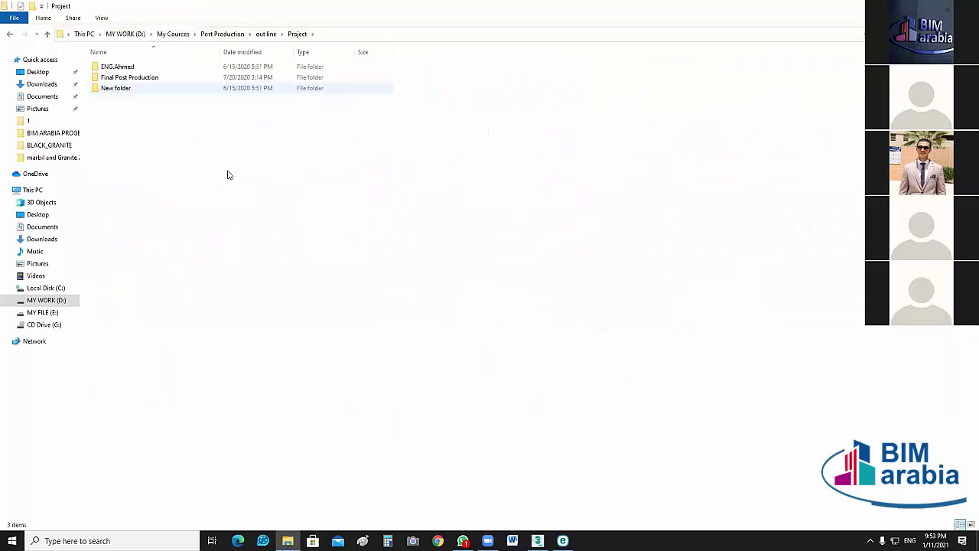
pyautogui.doubleClick(118, 88)
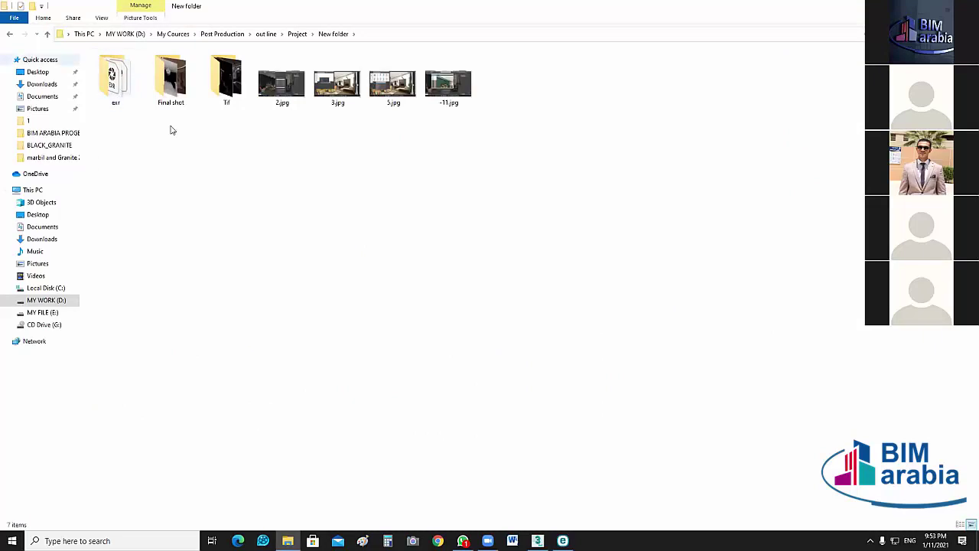
pyautogui.press('BackSpace')
pyautogui.press('Up')
pyautogui.press('Return')
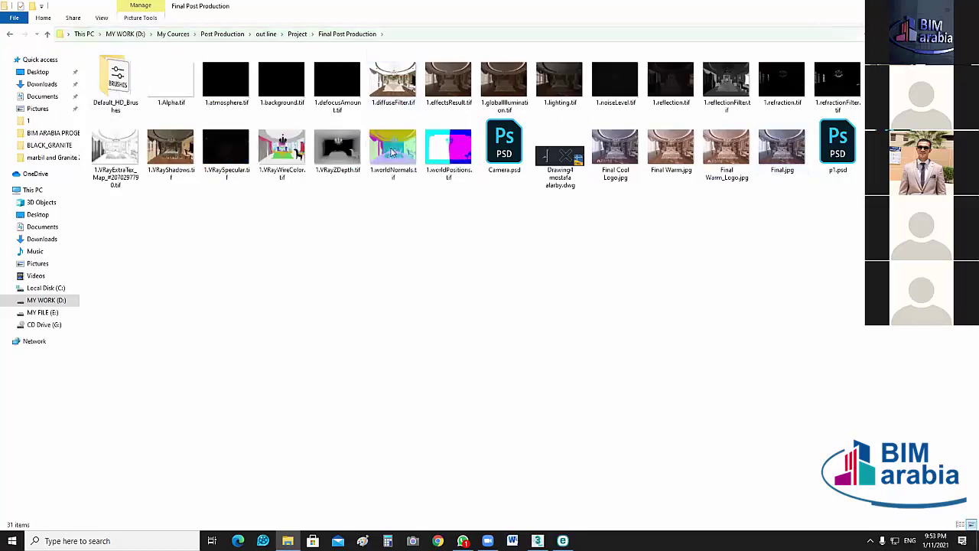
# Select render passes like 1.lighting.tif and 1.refractionFilter.tif, then Final Warm_Logo.jpg.
pyautogui.keyDown('ctrl'); pyautogui.scroll(3, 459, 241); pyautogui.keyUp('ctrl')
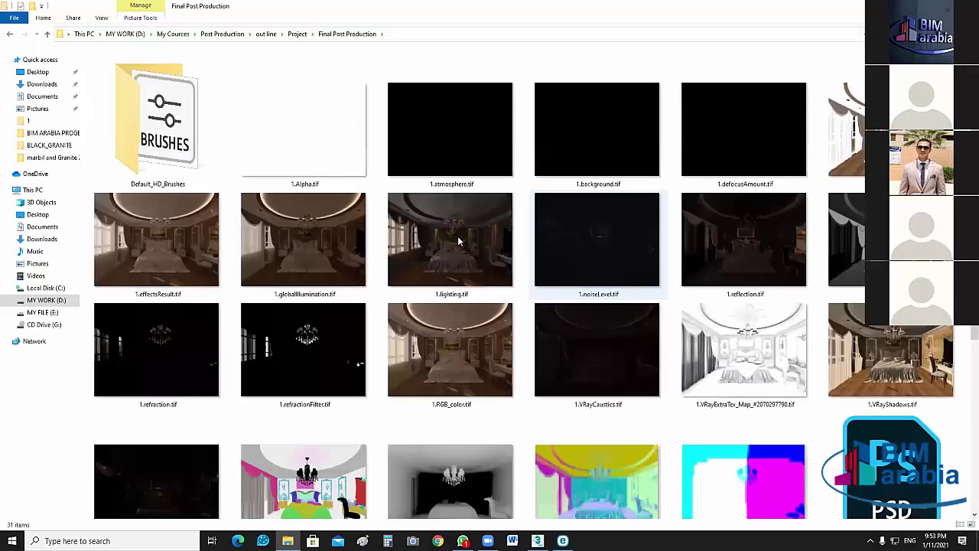
pyautogui.scroll(-2, 464, 131)
pyautogui.click(463, 131)
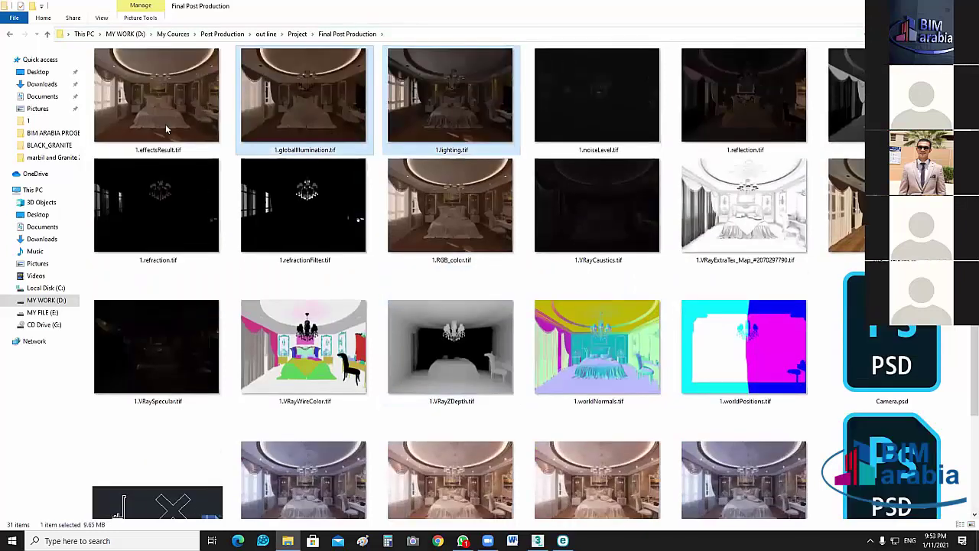
pyautogui.keyDown('ctrl'); pyautogui.click(174, 181); pyautogui.keyUp('ctrl')
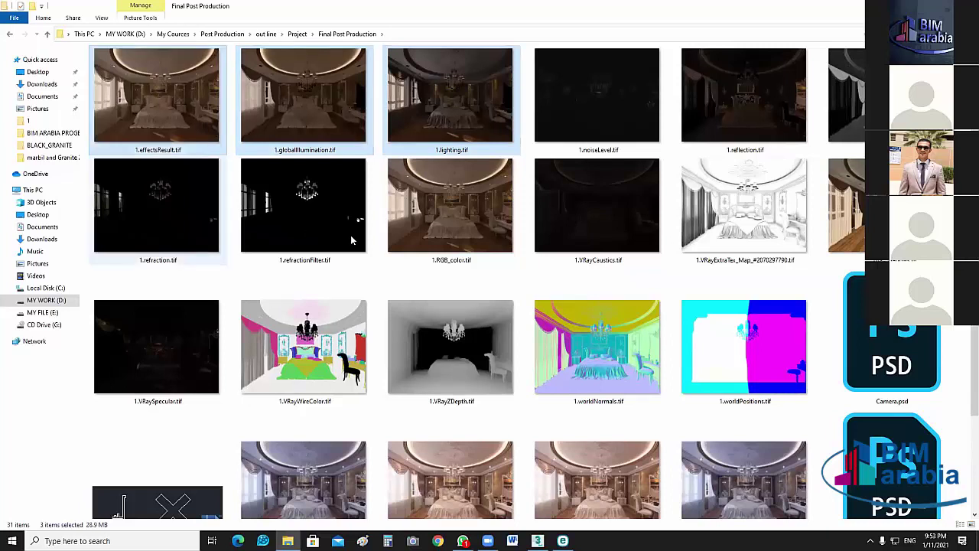
pyautogui.keyDown('ctrl'); pyautogui.click(351, 240); pyautogui.keyUp('ctrl')
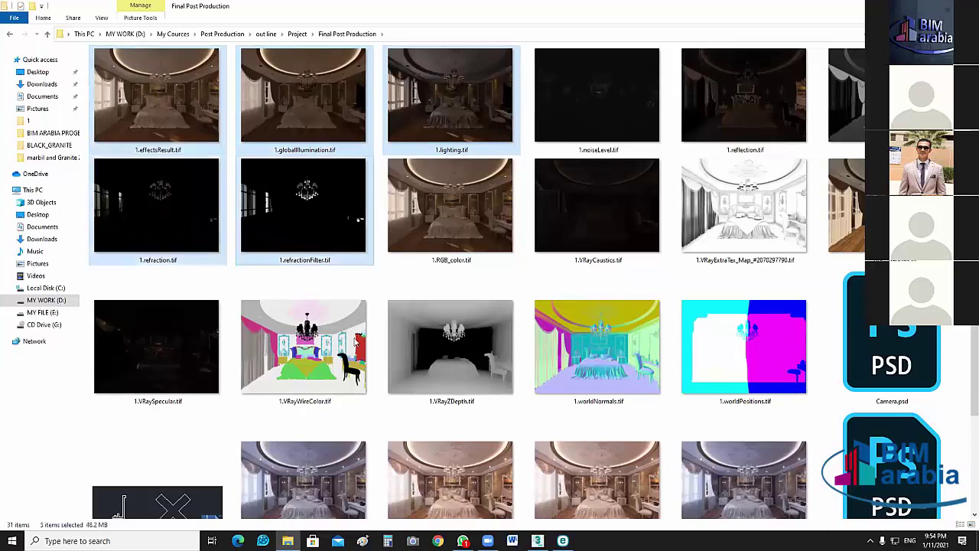
pyautogui.scroll(-2, 596, 321)
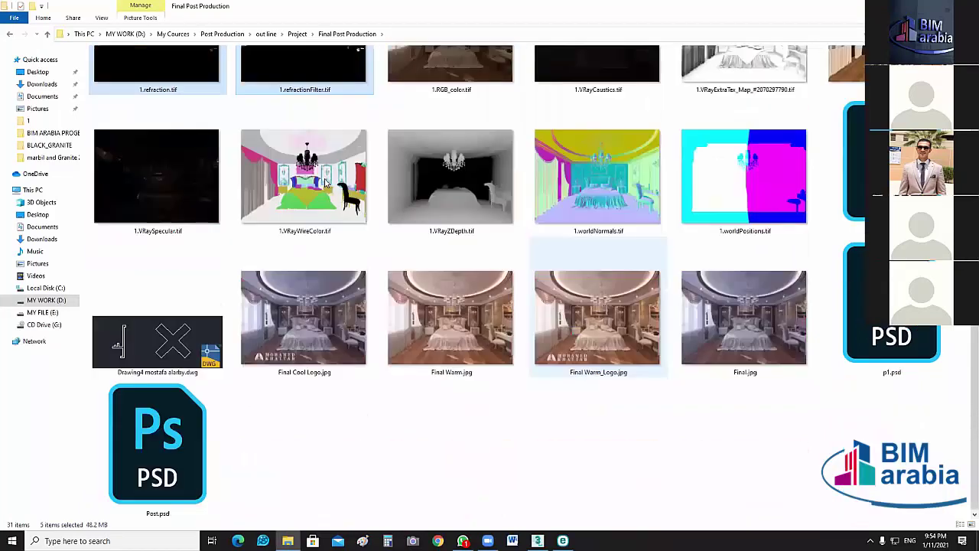
pyautogui.scroll(2, 735, 222)
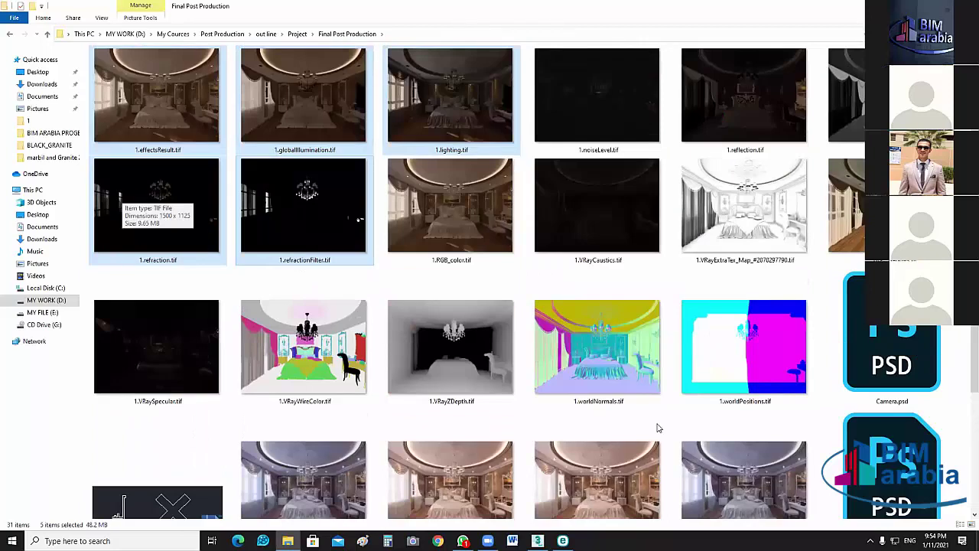
pyautogui.scroll(-2, 620, 360)
pyautogui.click(634, 348)
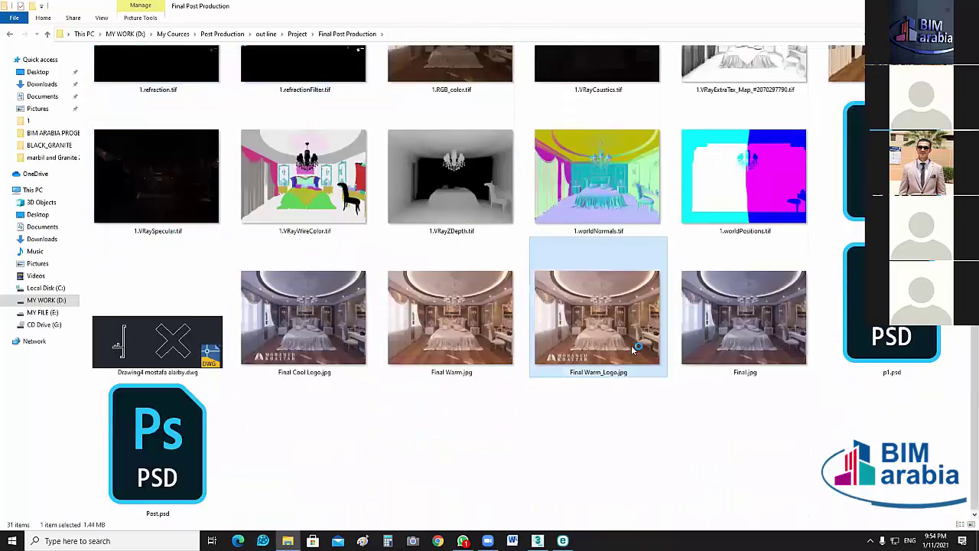
# View Final Warm_Logo.jpg full screen in Photos, then close it.
pyautogui.doubleClick(632, 348)
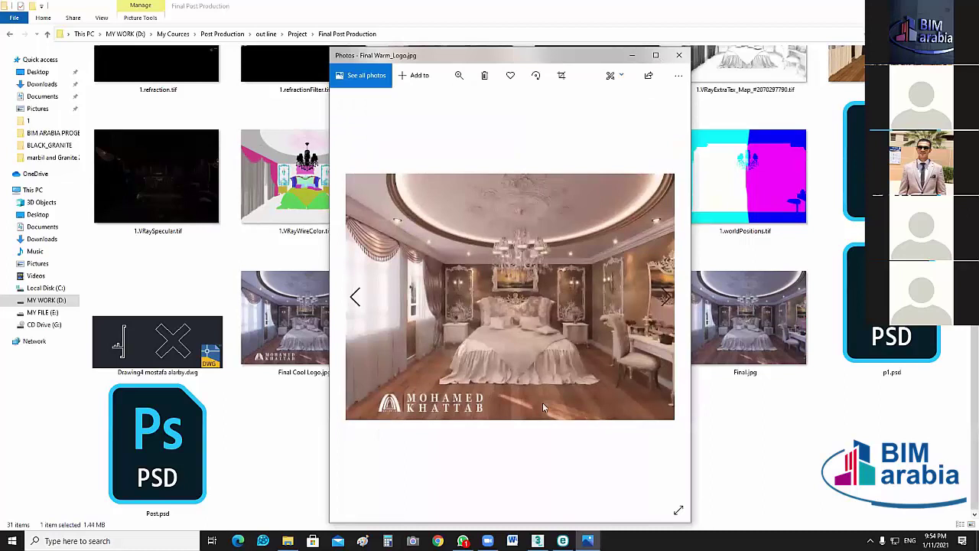
pyautogui.doubleClick(598, 360)
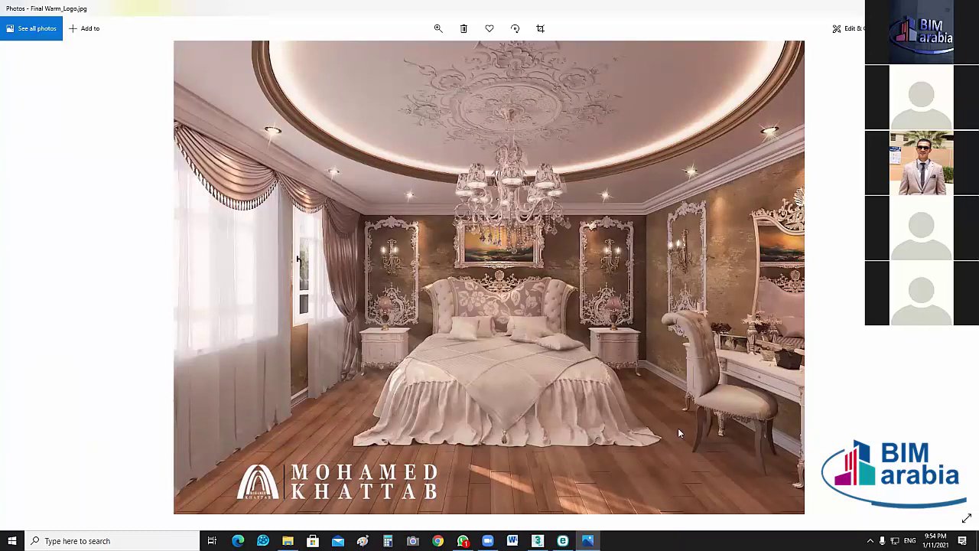
pyautogui.hotkey('alt', 'F4')
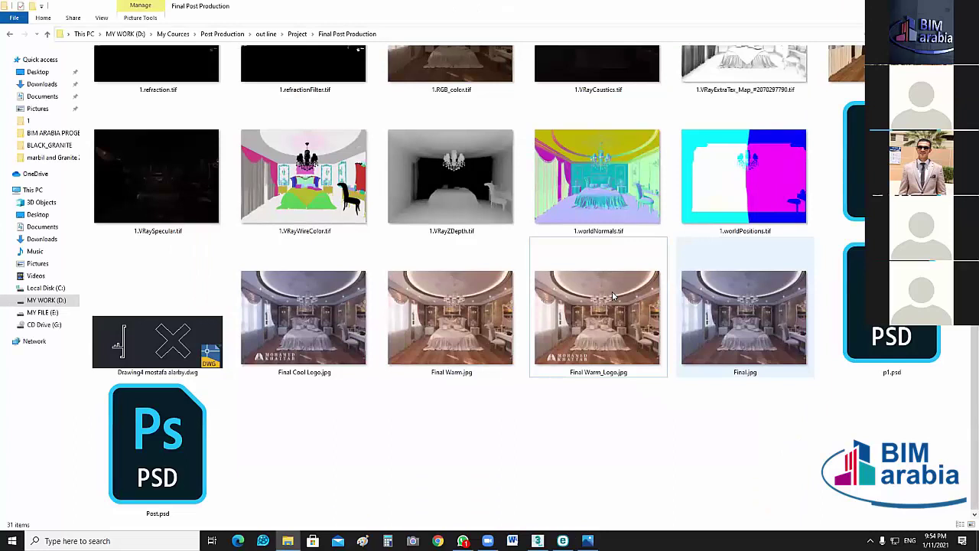
# Open 1.RGB_color.tif, snap it to the left half, and zoom in on the bed and headboard.
pyautogui.scroll(2, 474, 232)
pyautogui.doubleClick(492, 221)
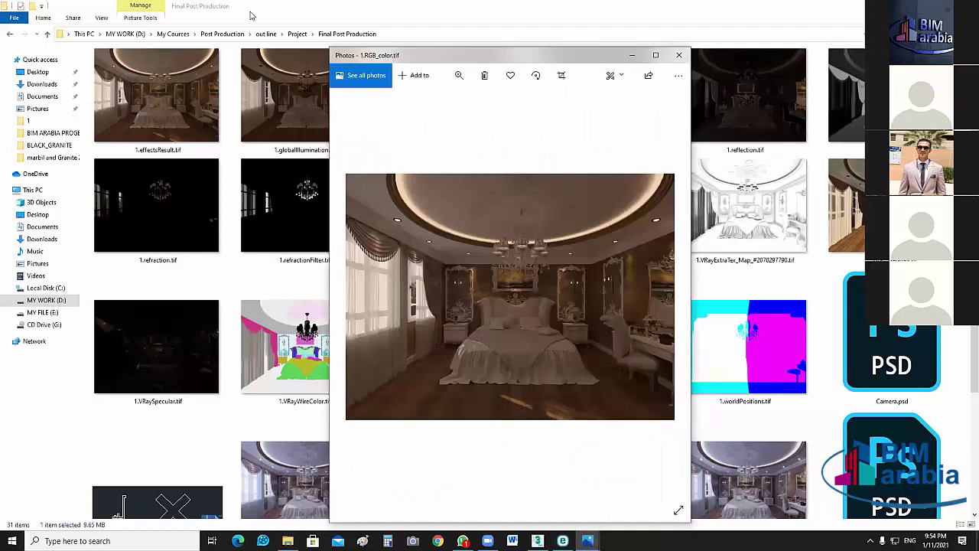
pyautogui.press('super+Down')
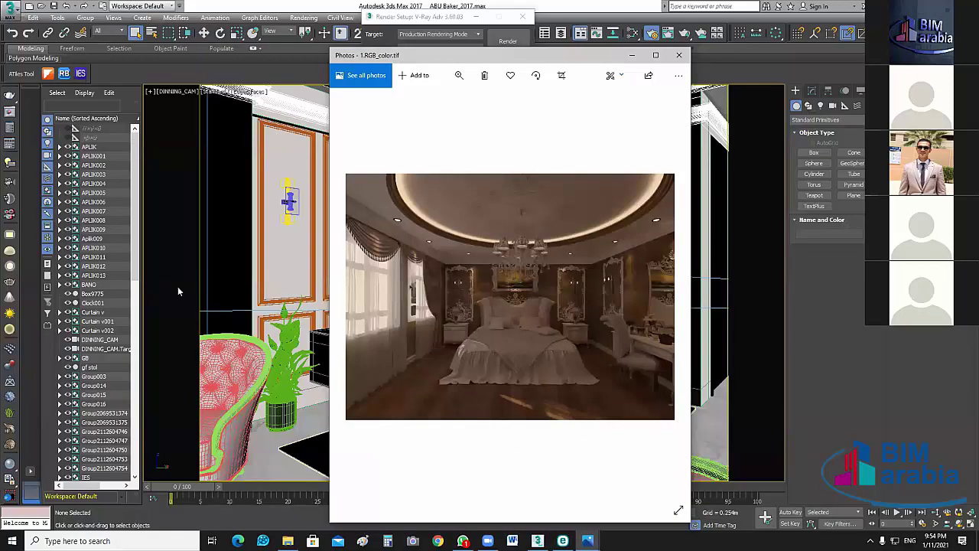
pyautogui.moveTo(459, 55); pyautogui.dragTo(130, 10)
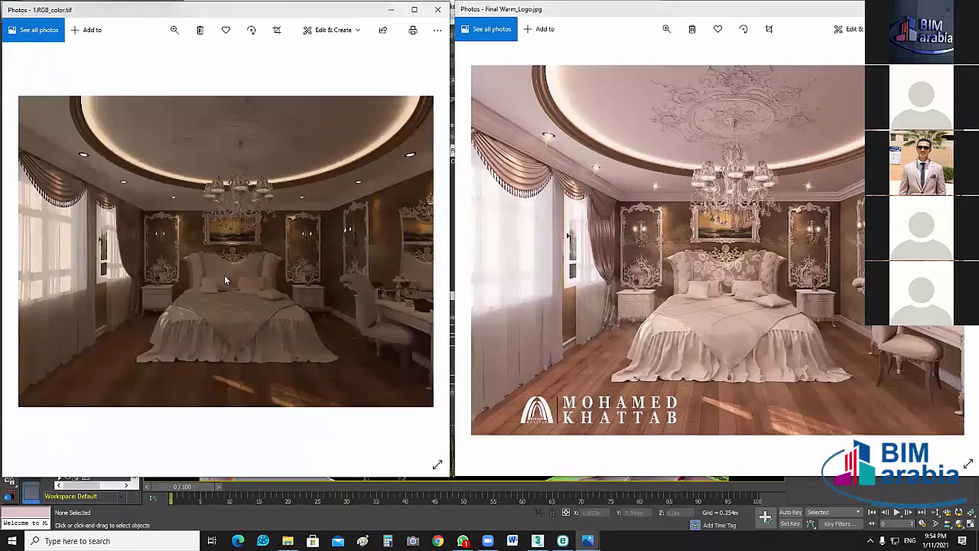
pyautogui.keyDown('ctrl'); pyautogui.scroll(2, 228, 240); pyautogui.keyUp('ctrl')
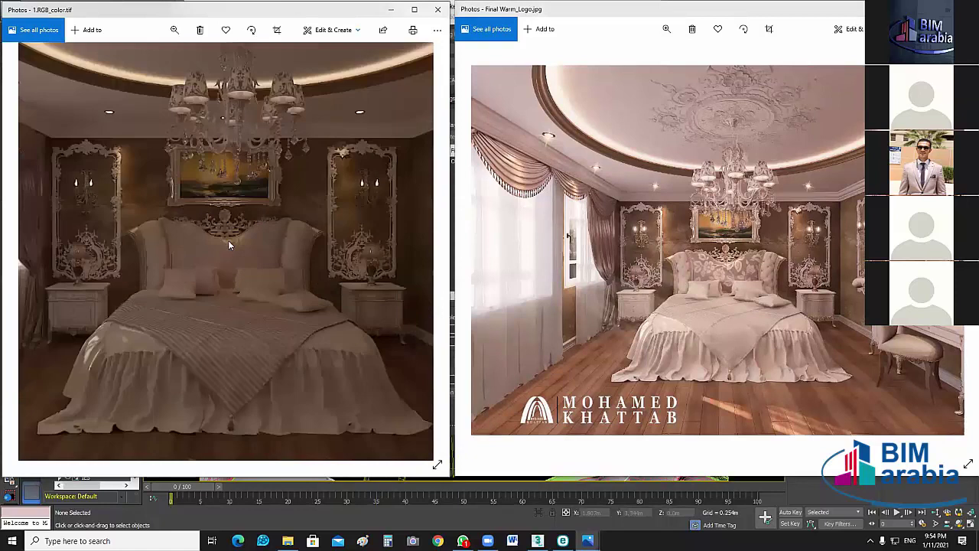
pyautogui.hotkey('ctrl', '+')
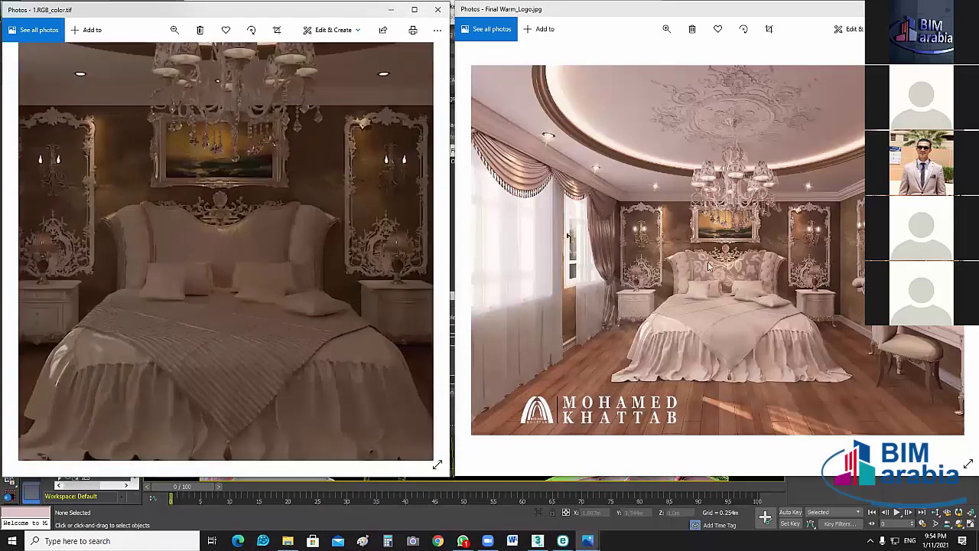
pyautogui.keyDown('ctrl'); pyautogui.scroll(2, 753, 256); pyautogui.keyUp('ctrl')
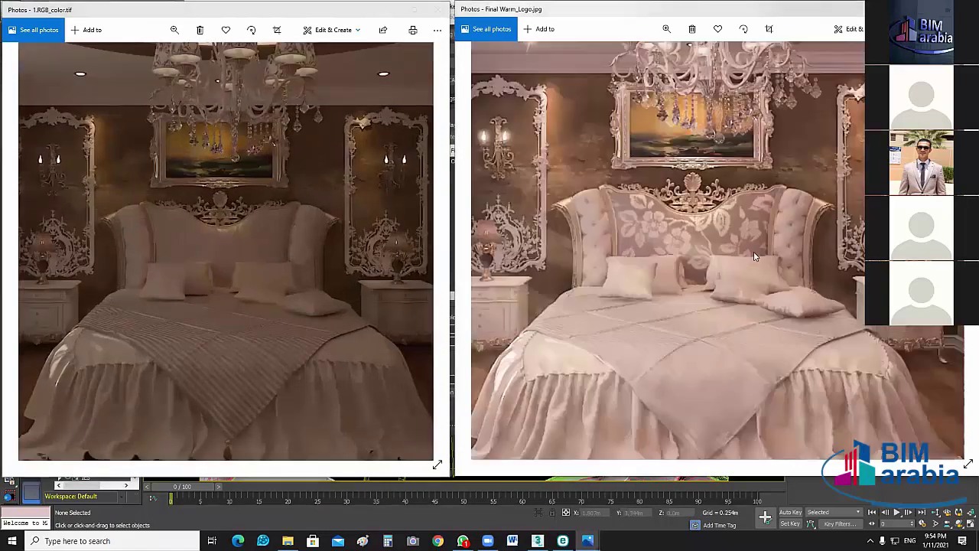
pyautogui.keyDown('ctrl'); pyautogui.scroll(1, 739, 213); pyautogui.keyUp('ctrl')
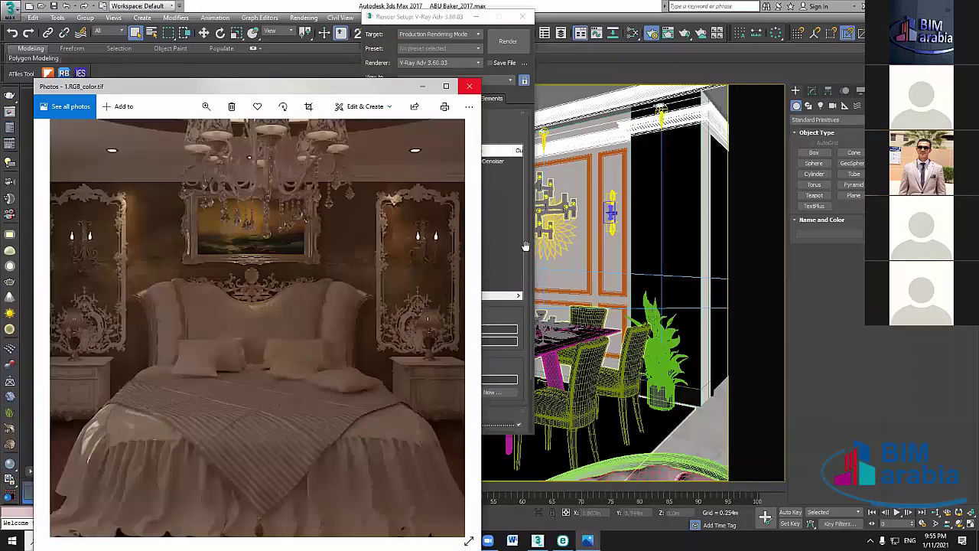
# Close the Photos viewer and Render Setup, and dismiss the ESET antivirus update notice.
pyautogui.click(469, 85)
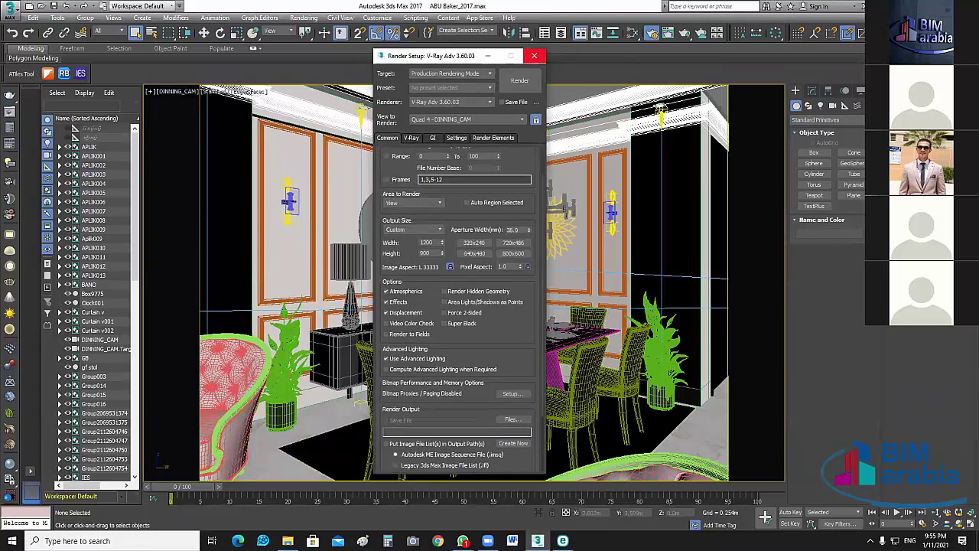
pyautogui.click(534, 55)
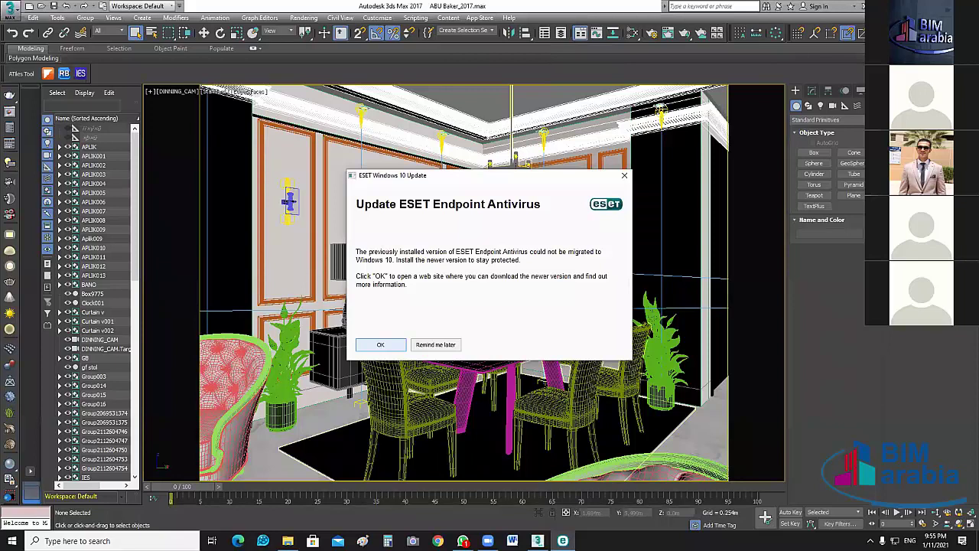
pyautogui.press('Escape')
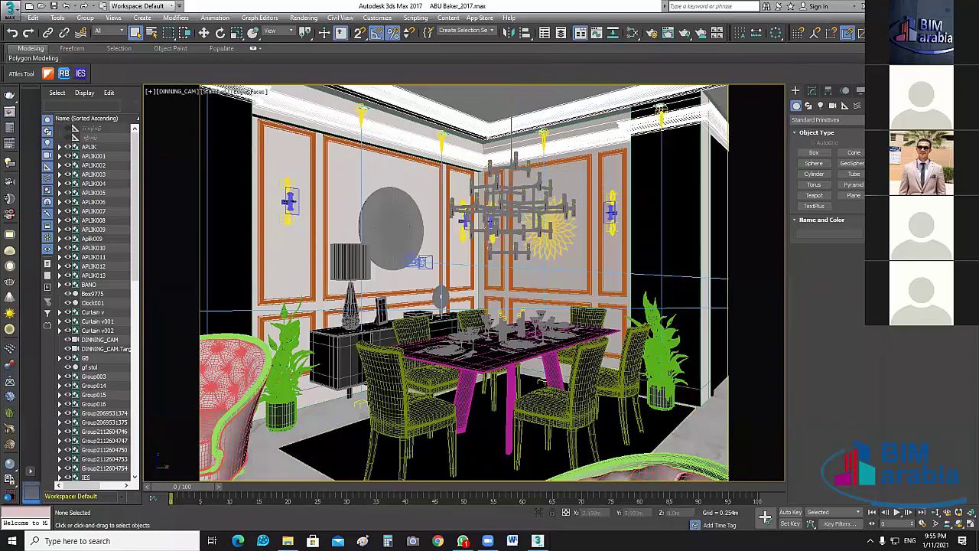
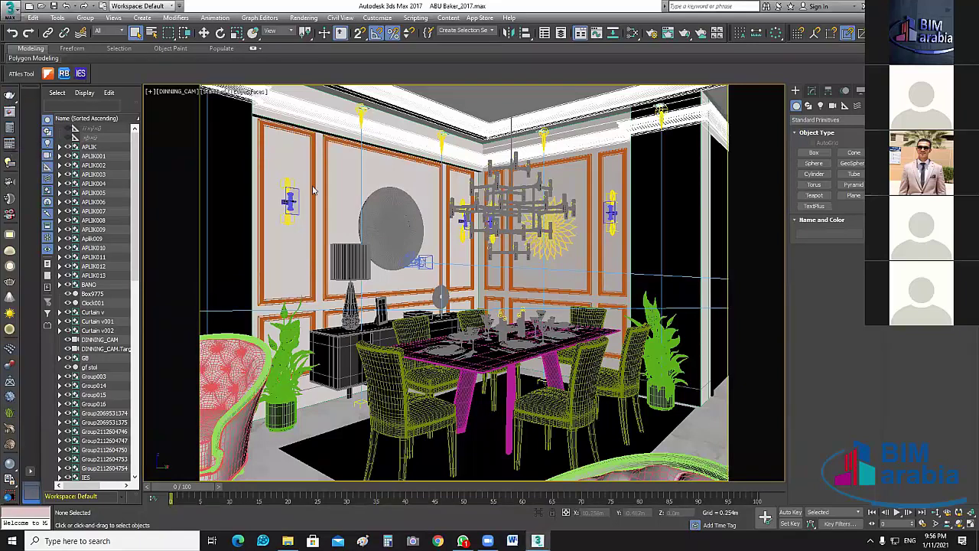
# Review the previous 1200x900 render in the V-Ray frame buffer and briefly check Render Setup.
pyautogui.hotkey('shift', 'q')
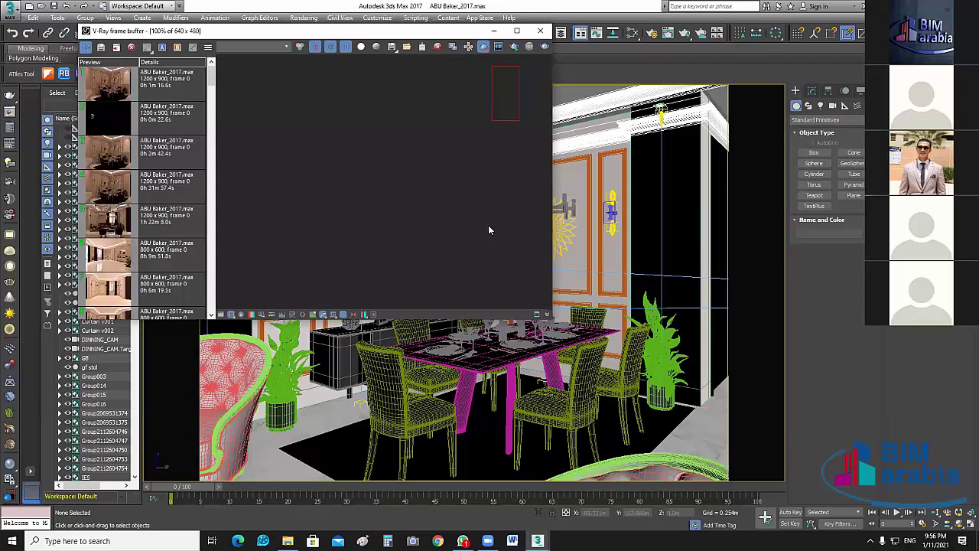
pyautogui.hotkey('shift', 'q')
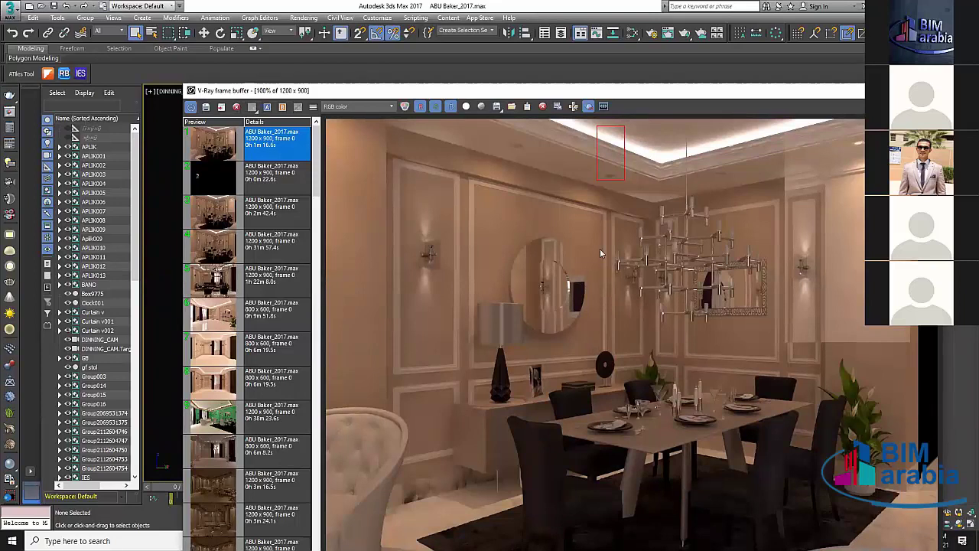
pyautogui.hotkey('alt', 'Tab')
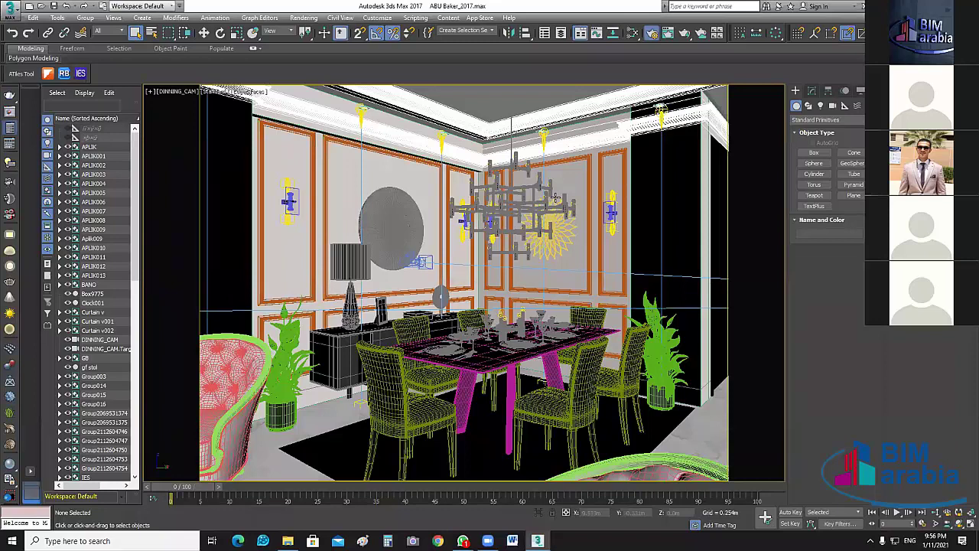
pyautogui.press('F10')
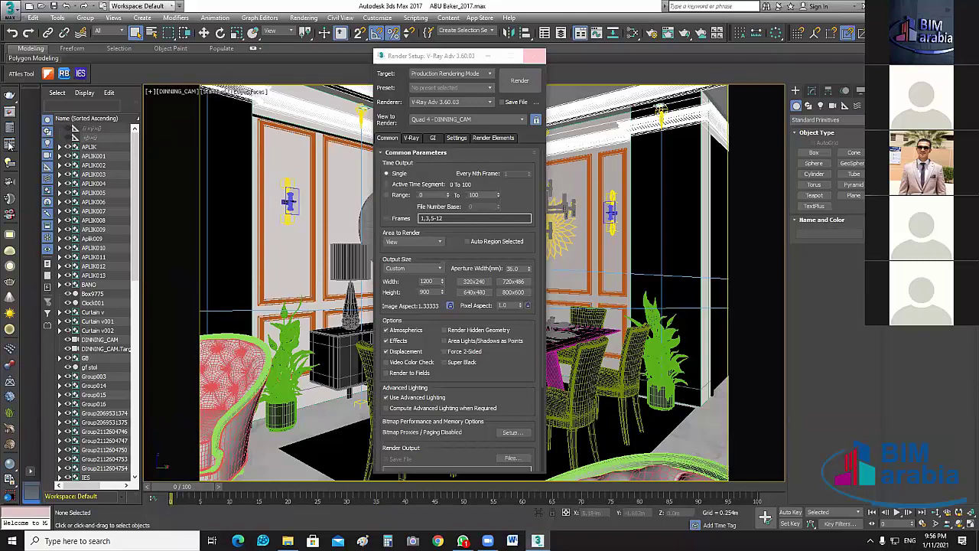
pyautogui.press('F10')
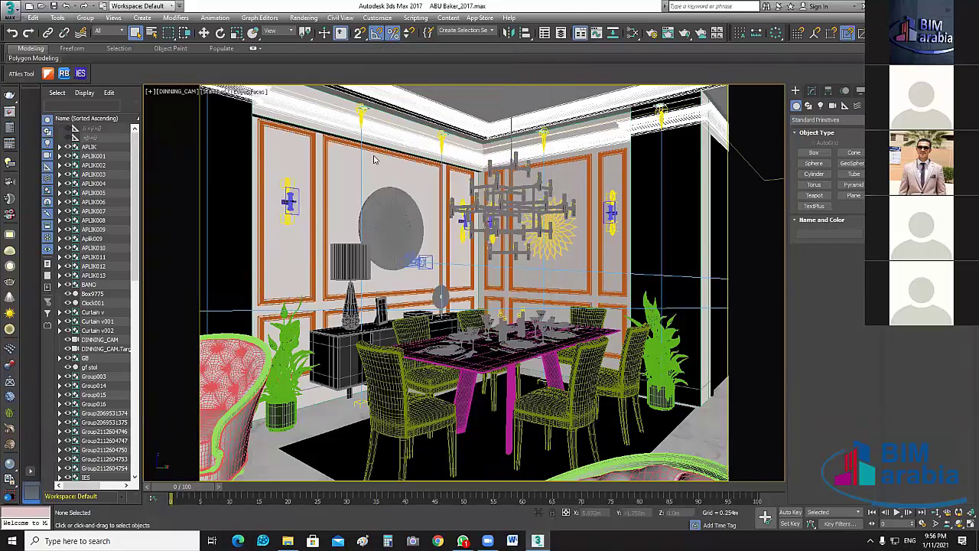
# Load the Archviz interior preset in V-Ray Quick Settings (Shading 3%, AA 32%).
pyautogui.moveTo(481, 143); pyautogui.dragTo(430, 117)
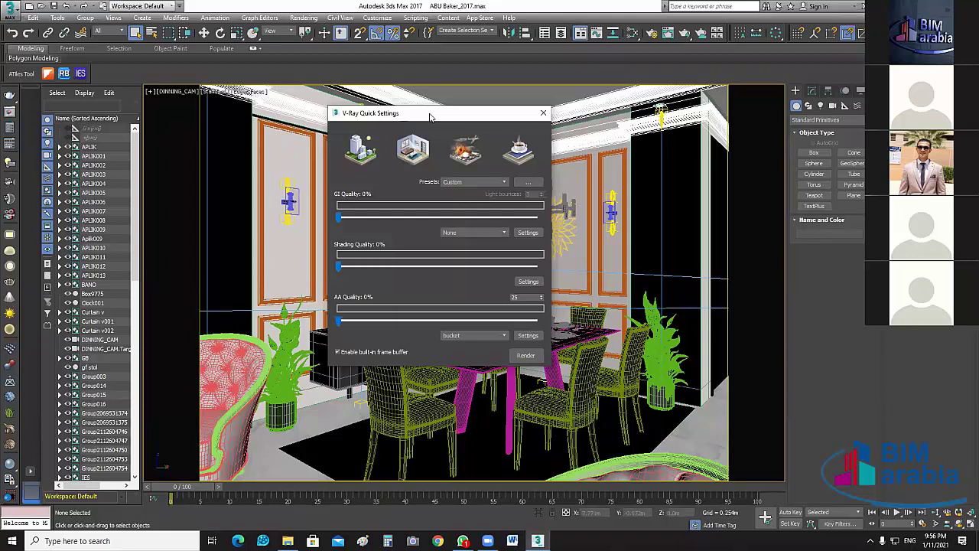
pyautogui.moveTo(431, 116); pyautogui.dragTo(469, 97)
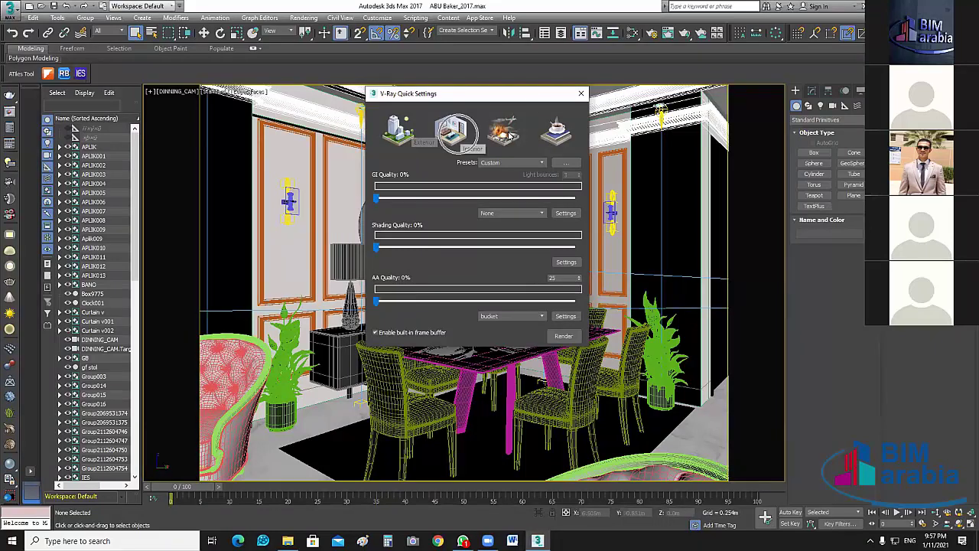
pyautogui.click(509, 135)
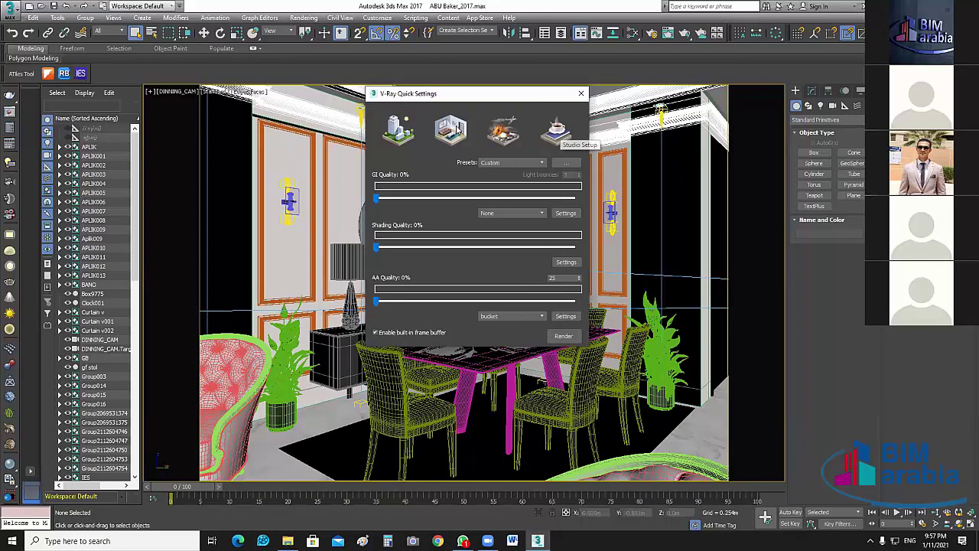
pyautogui.click(458, 130)
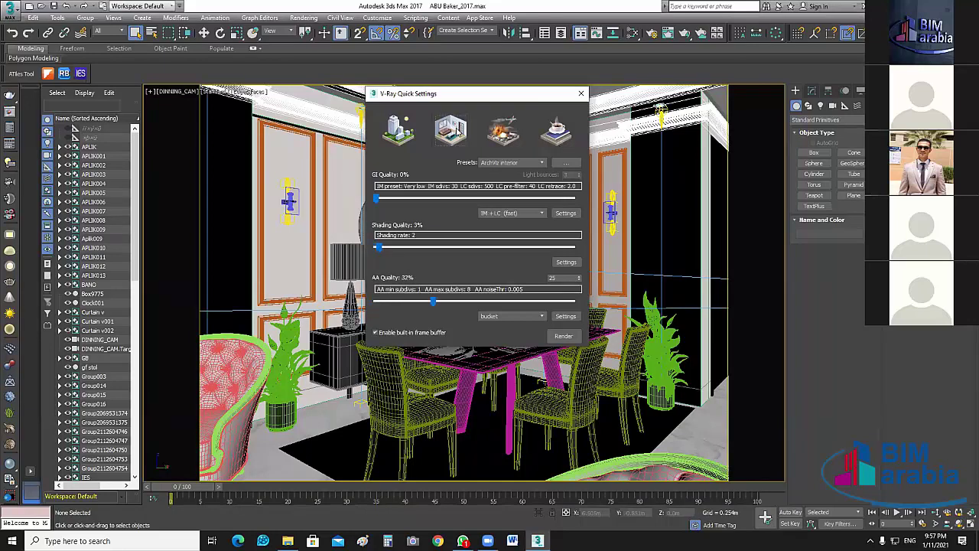
# Settle GI Quality at 28% and Shading Quality at 28% (shading rate 18), leaving AA at 32%.
pyautogui.click(541, 165)
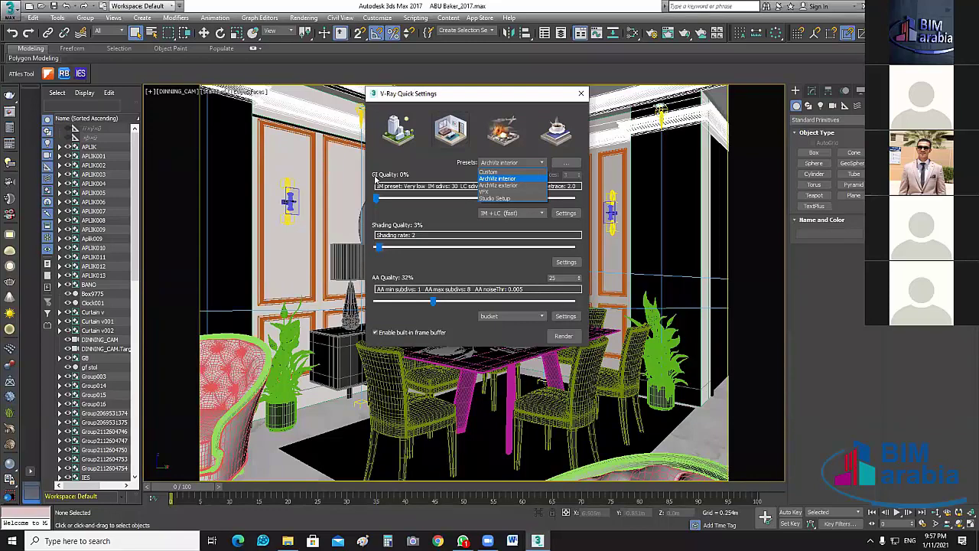
pyautogui.click(375, 177)
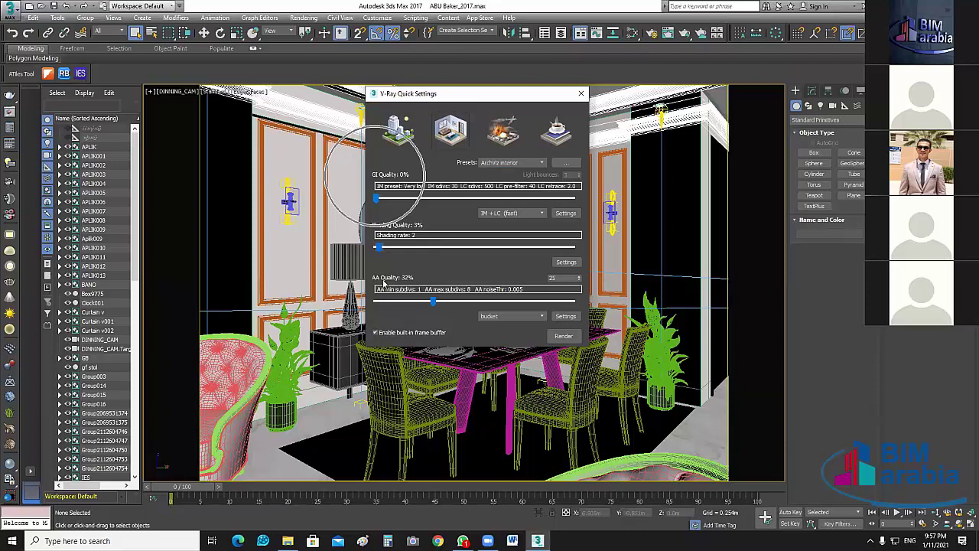
pyautogui.click(384, 282)
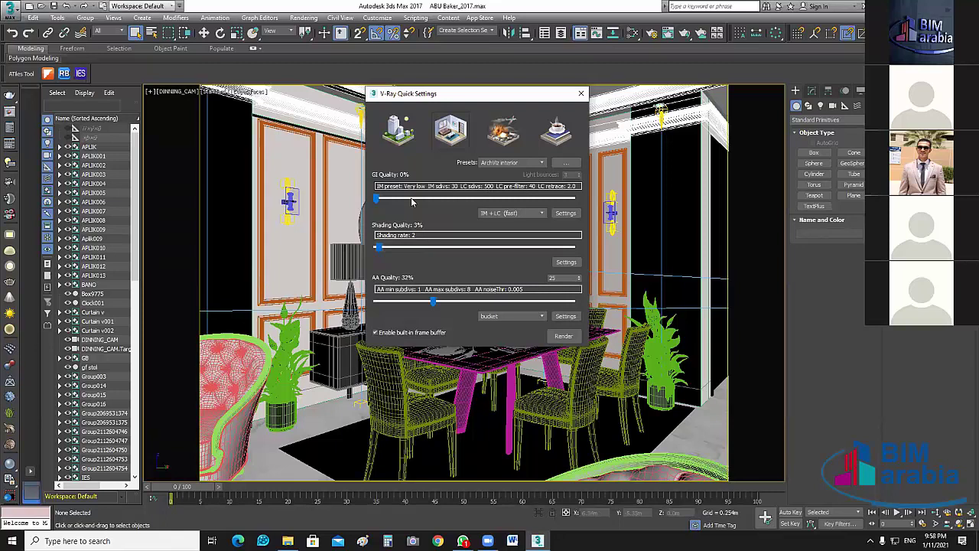
pyautogui.click(412, 201)
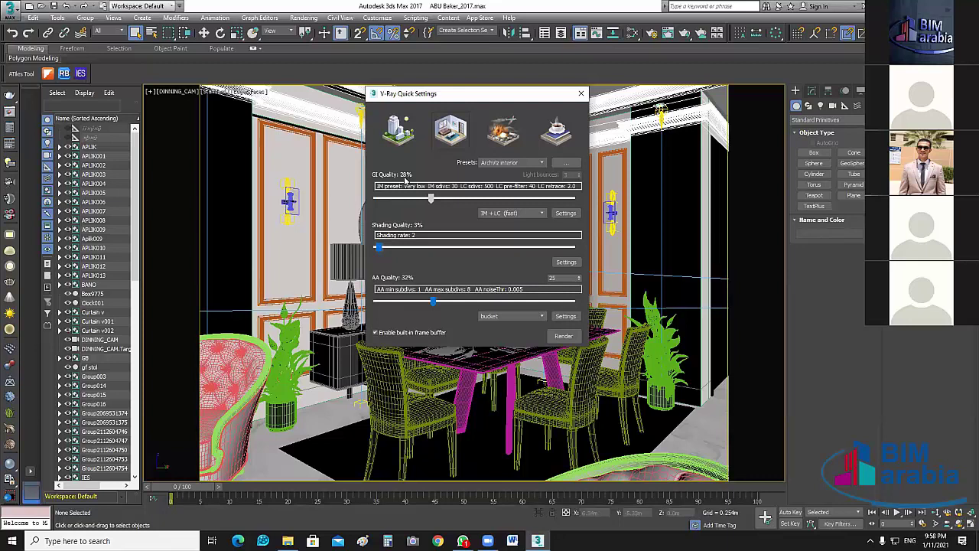
pyautogui.click(433, 201)
pyautogui.moveTo(433, 201); pyautogui.dragTo(450, 198)
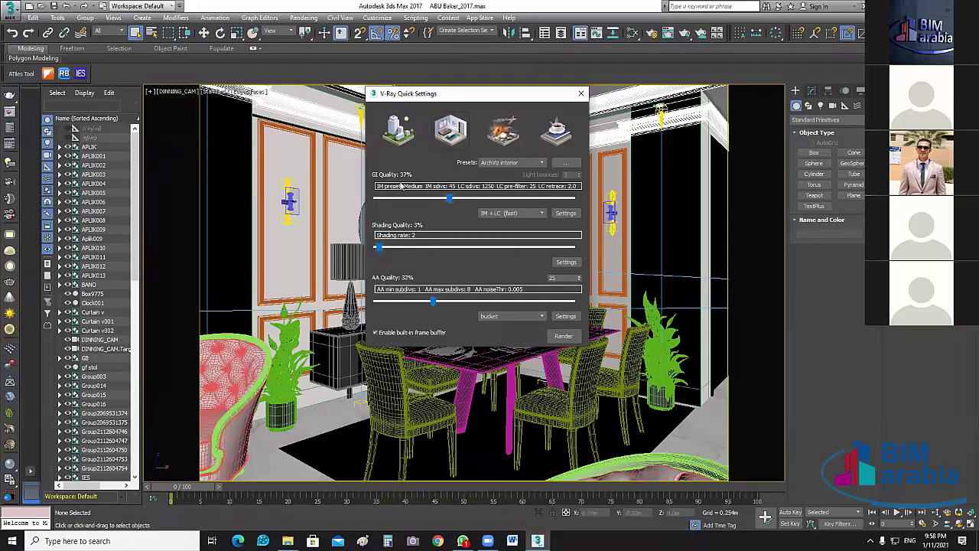
pyautogui.moveTo(385, 249); pyautogui.dragTo(430, 244)
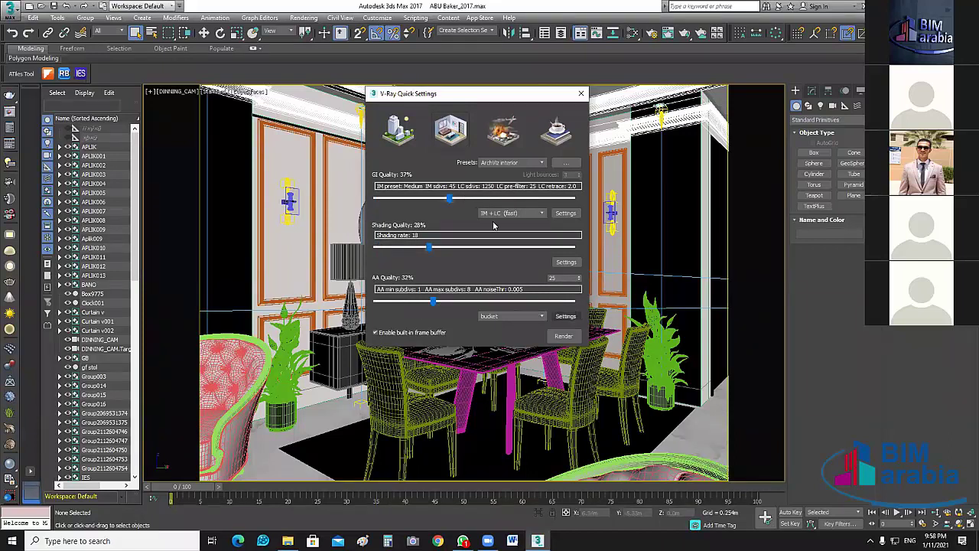
pyautogui.click(475, 199)
pyautogui.moveTo(474, 199); pyautogui.dragTo(414, 199)
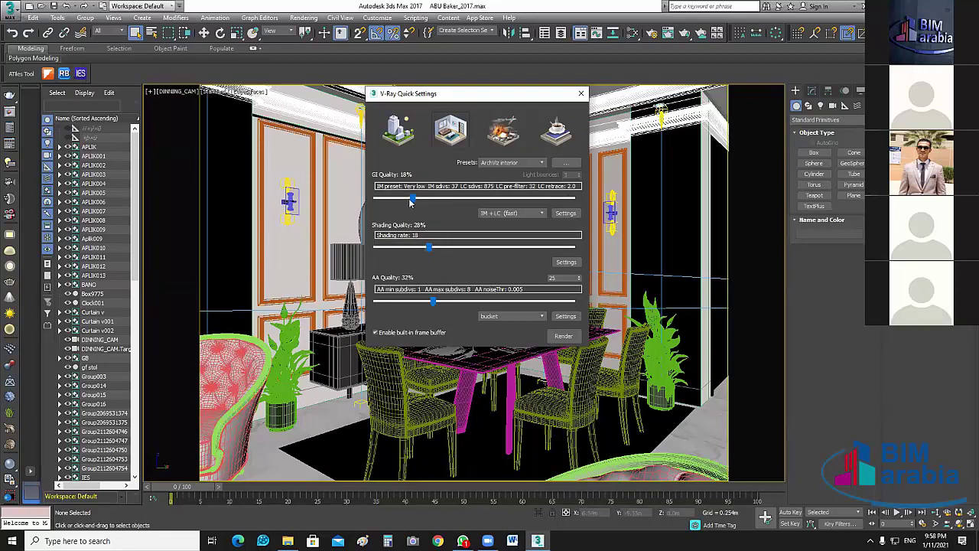
pyautogui.moveTo(411, 198); pyautogui.dragTo(574, 199)
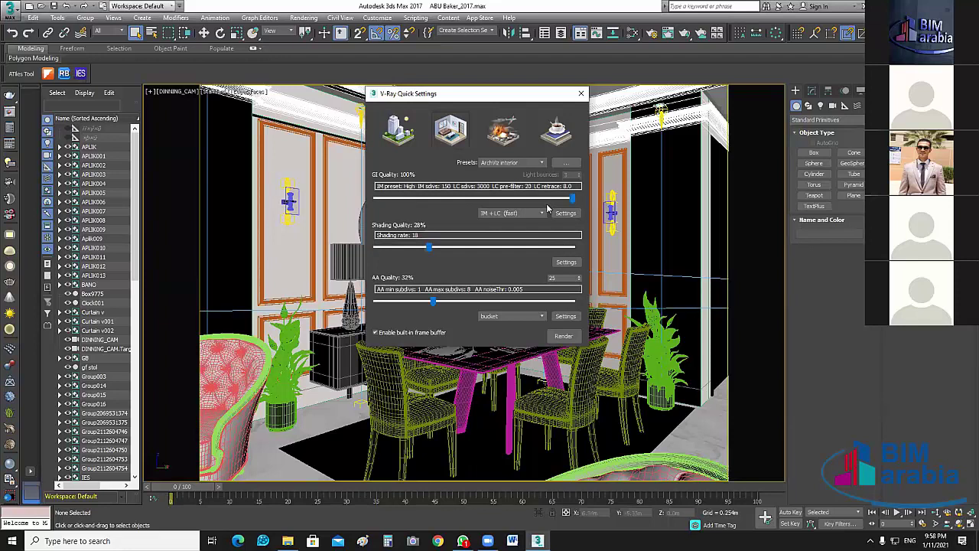
pyautogui.moveTo(572, 199); pyautogui.dragTo(431, 199)
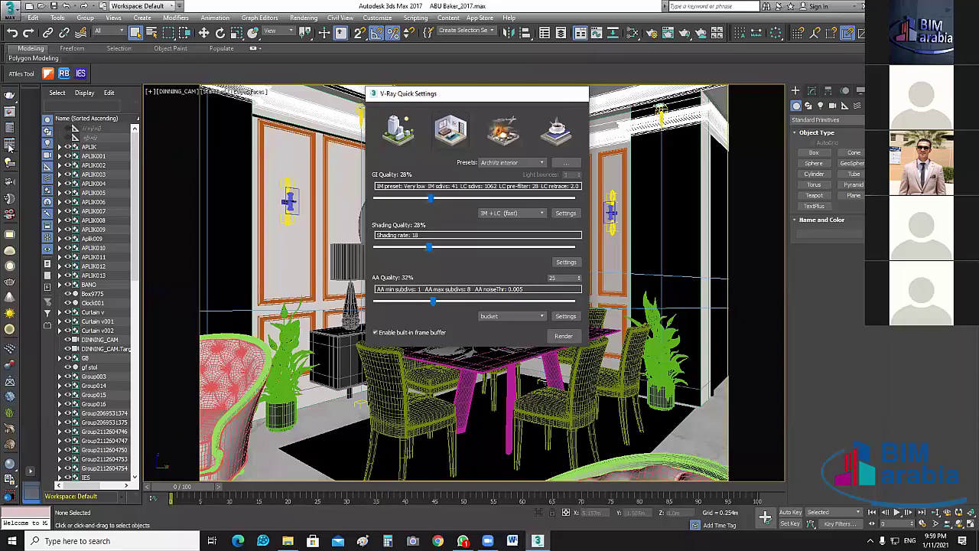
# Switch V-Ray Quick Settings to the ArchViz exterior preset.
pyautogui.click(10, 147)
pyautogui.click(10, 147)
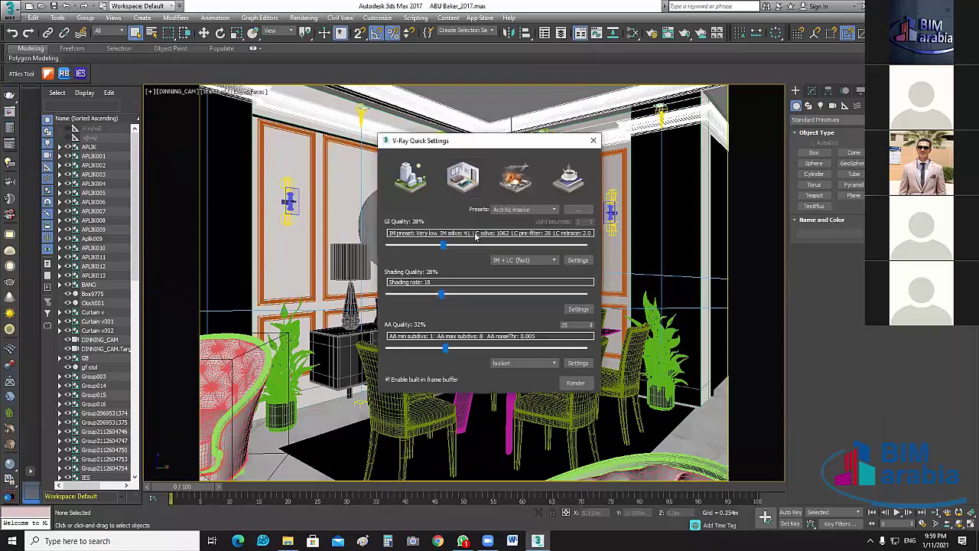
pyautogui.click(425, 181)
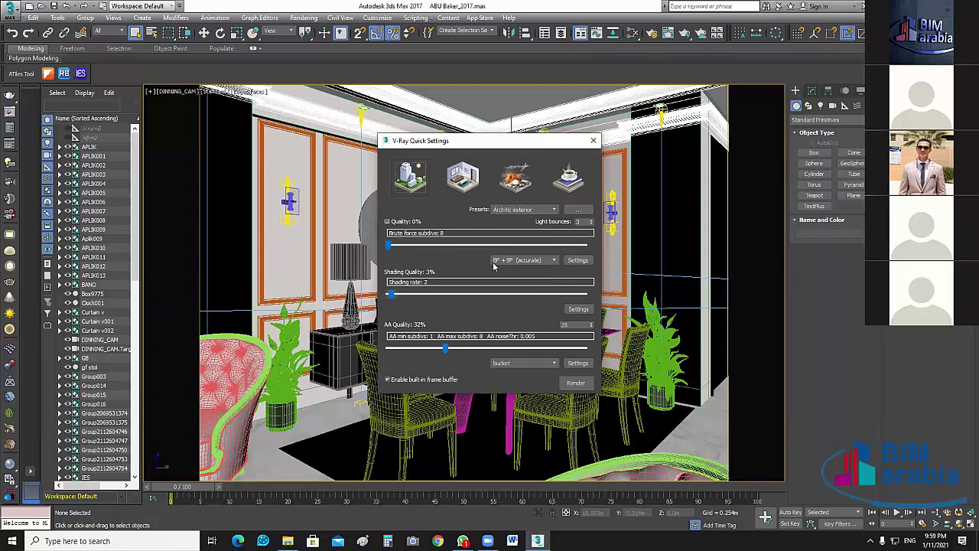
# Set GI Quality to 50%, Shading Quality to 29% and AA Quality to 52%.
pyautogui.moveTo(390, 244); pyautogui.dragTo(487, 244)
pyautogui.moveTo(393, 298); pyautogui.dragTo(447, 300)
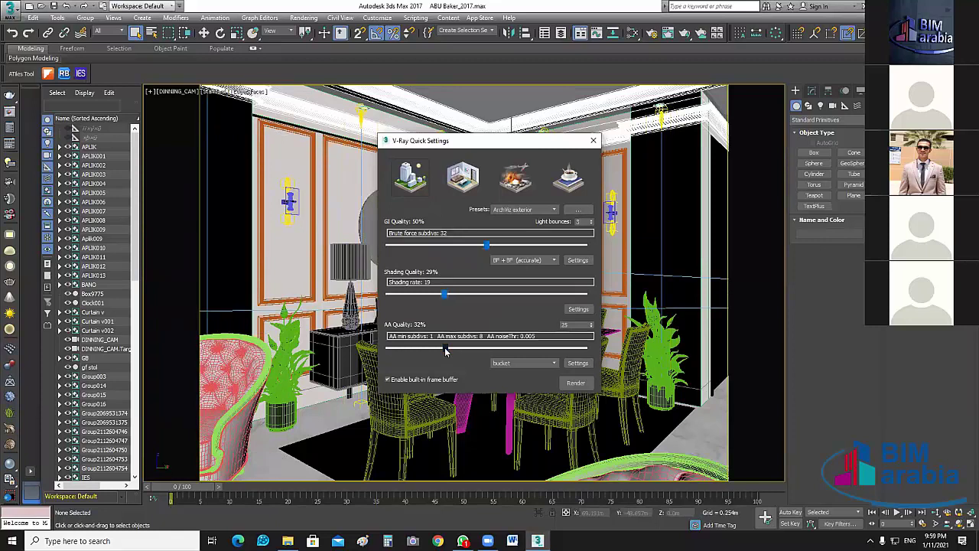
pyautogui.moveTo(446, 349)
pyautogui.mouseDown()
pyautogui.moveTo(487, 348)
pyautogui.moveTo(488, 337)
pyautogui.mouseUp()
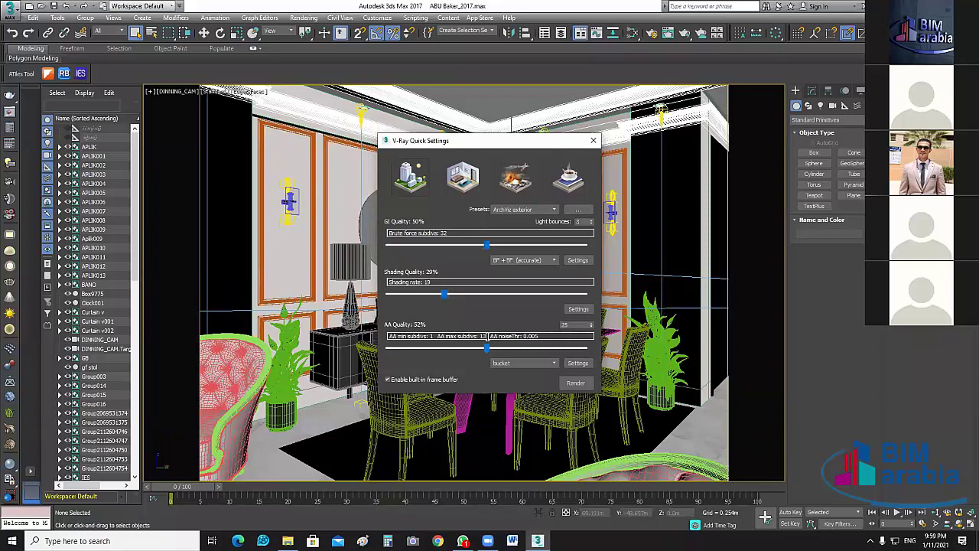
pyautogui.moveTo(487, 348); pyautogui.dragTo(589, 350)
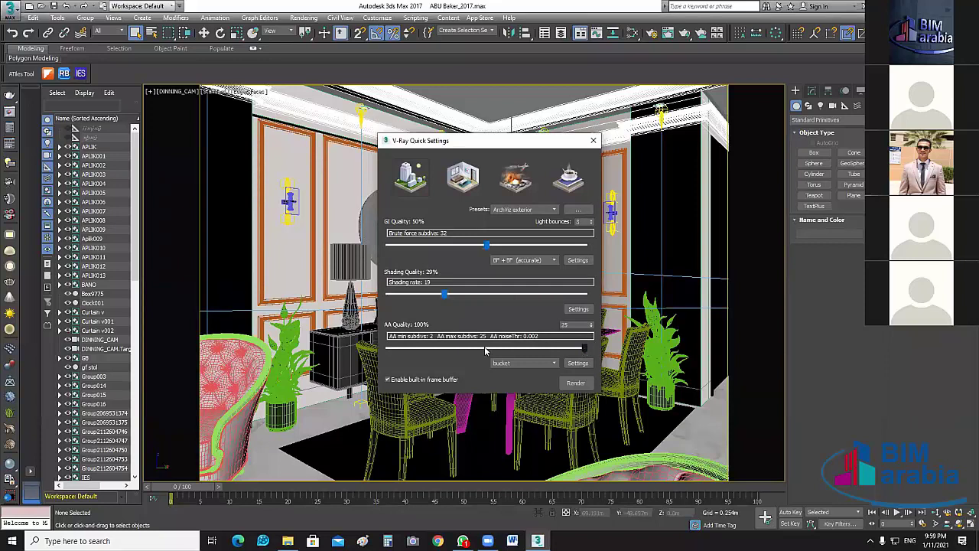
pyautogui.click(485, 348)
# Open Render Setup and move it aside so V-Ray Quick Settings stays visible.
pyautogui.click(300, 18)
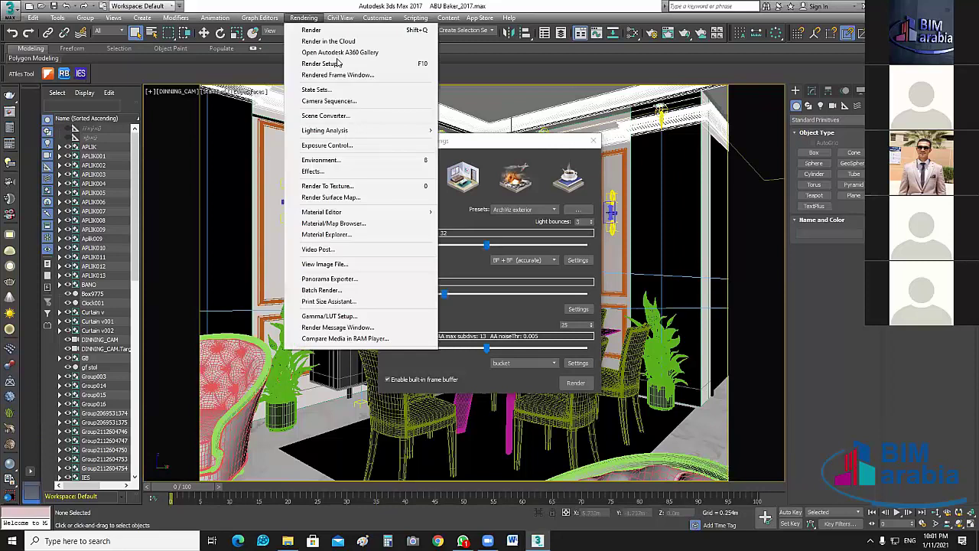
pyautogui.click(664, 224)
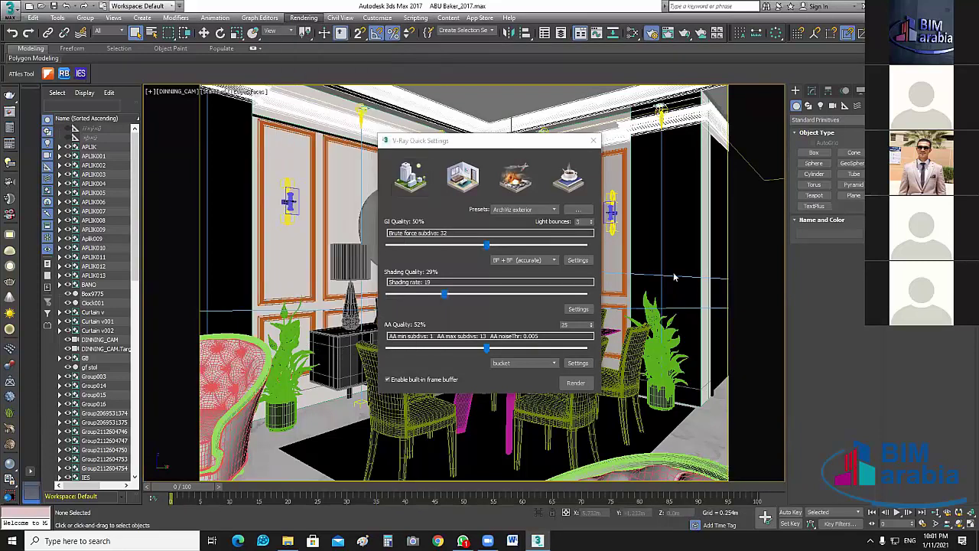
pyautogui.press('F10')
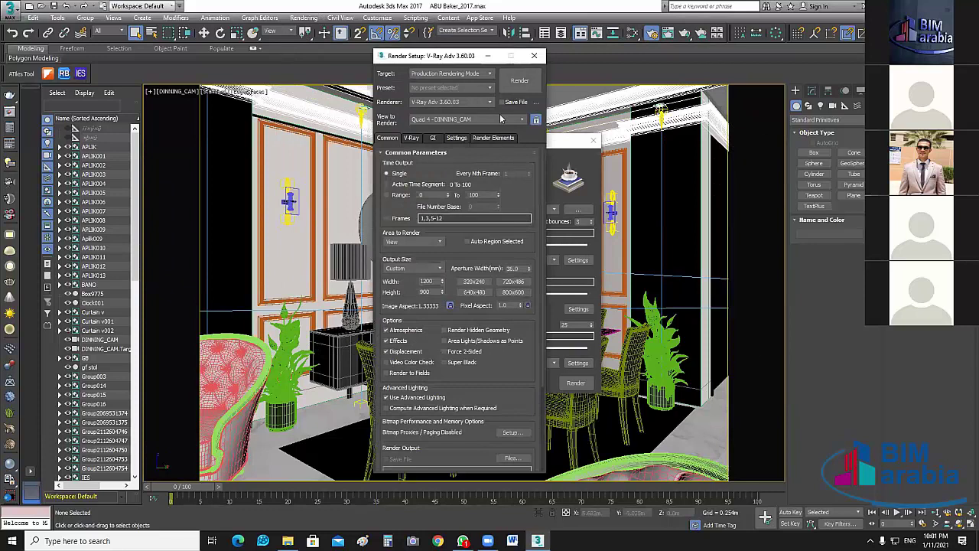
pyautogui.click(494, 137)
pyautogui.moveTo(469, 59); pyautogui.dragTo(276, 52)
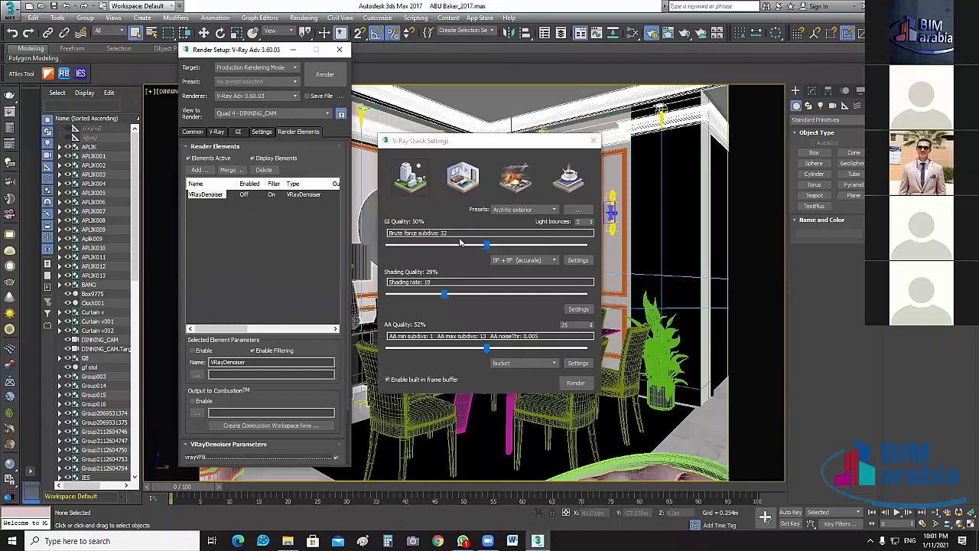
pyautogui.click(506, 137)
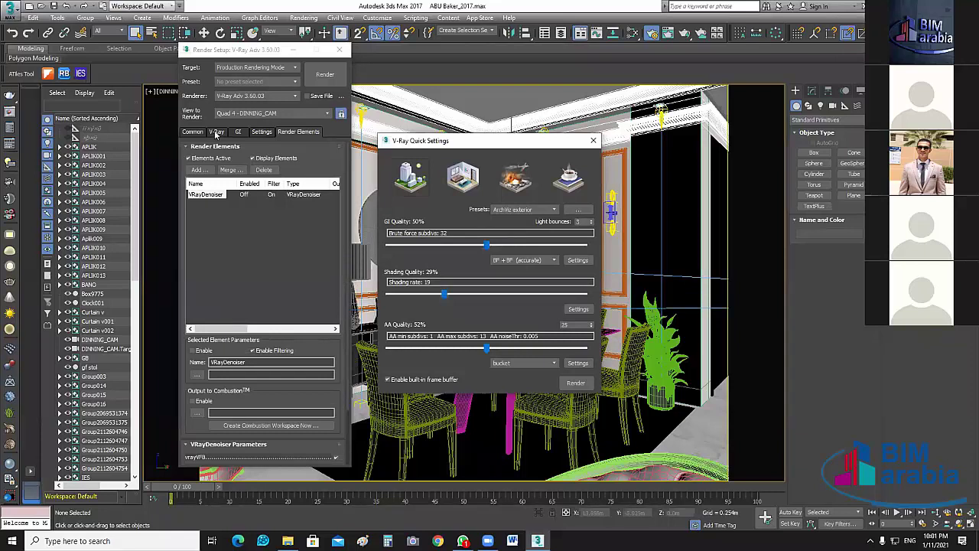
# Check Render Setup's V-Ray and Common tabs, close it, and reposition Quick Settings over the view.
pyautogui.click(216, 131)
pyautogui.click(195, 132)
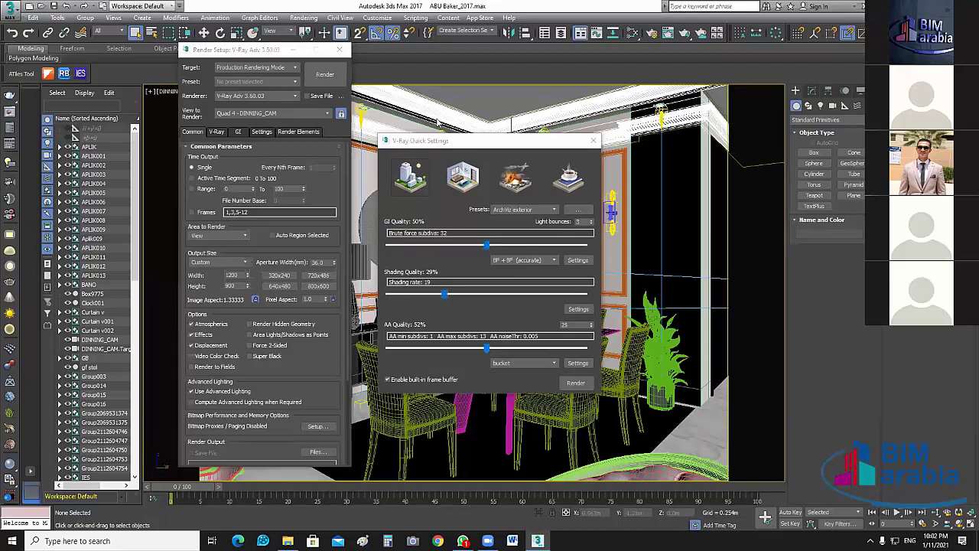
pyautogui.click(478, 142)
pyautogui.click(340, 49)
pyautogui.moveTo(478, 142); pyautogui.dragTo(369, 124)
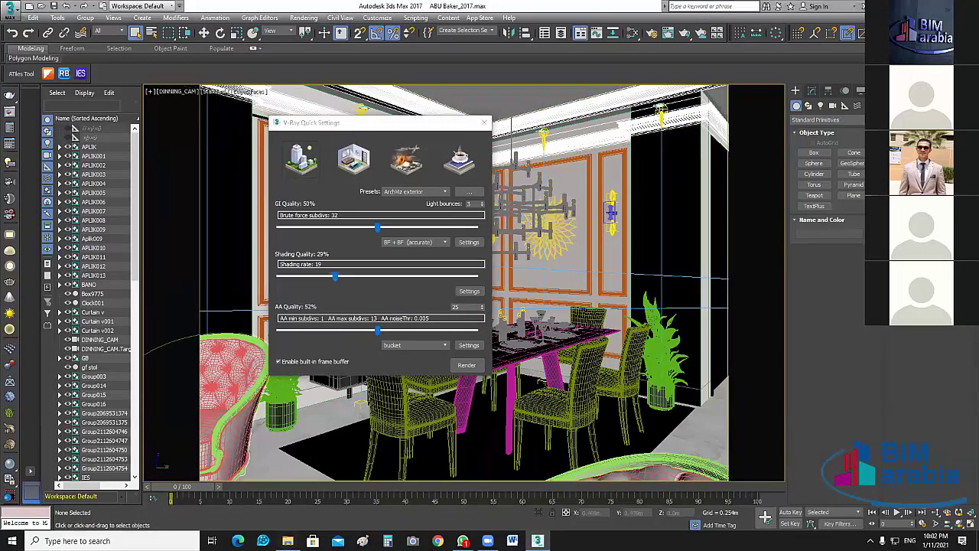
# Browse the Final Post Production folder's render-element images such as 1.RGB_color.tif.
pyautogui.hotkey('alt', 'Tab')
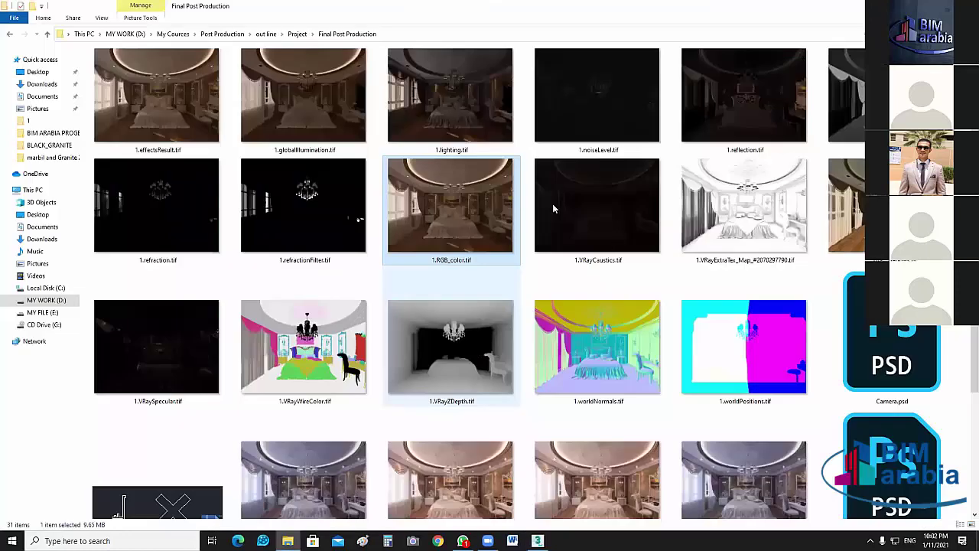
pyautogui.scroll(2, 597, 253)
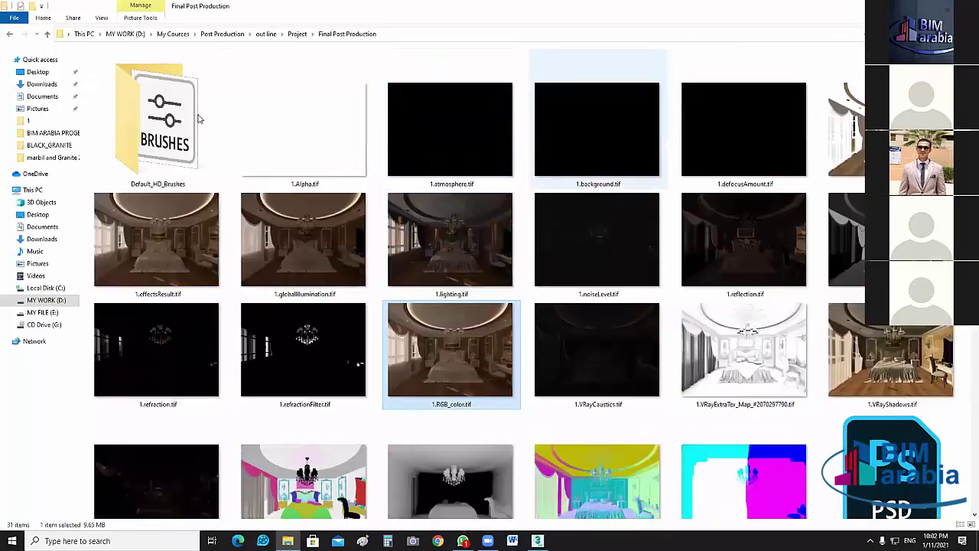
pyautogui.scroll(-3, 447, 189)
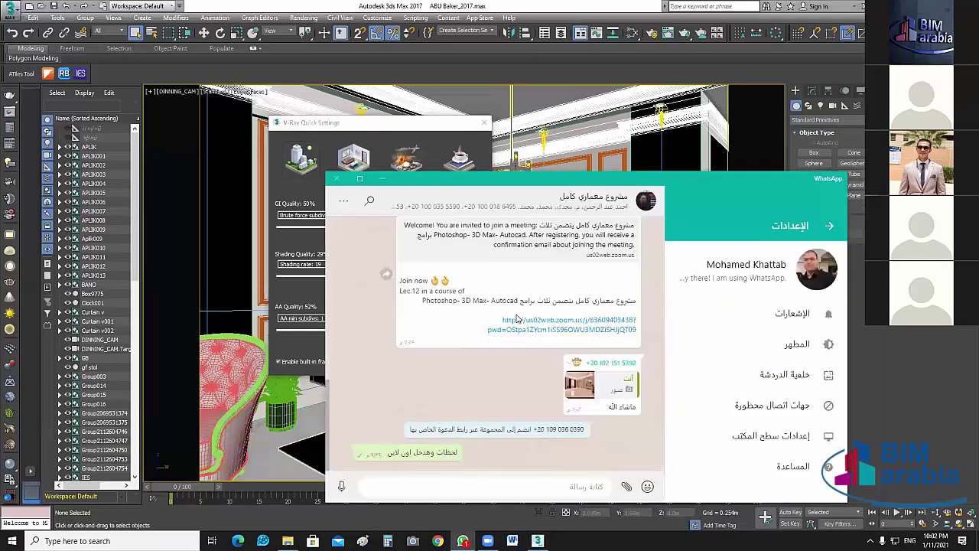
# Find the shared dining room render in the group chat and view it enlarged.
pyautogui.scroll(3, 517, 318)
pyautogui.scroll(3, 527, 333)
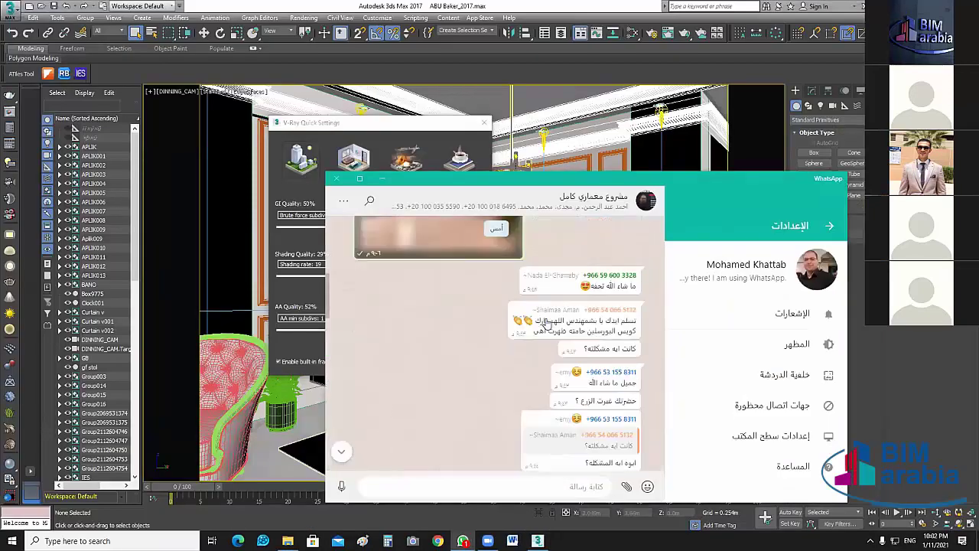
pyautogui.scroll(2, 534, 338)
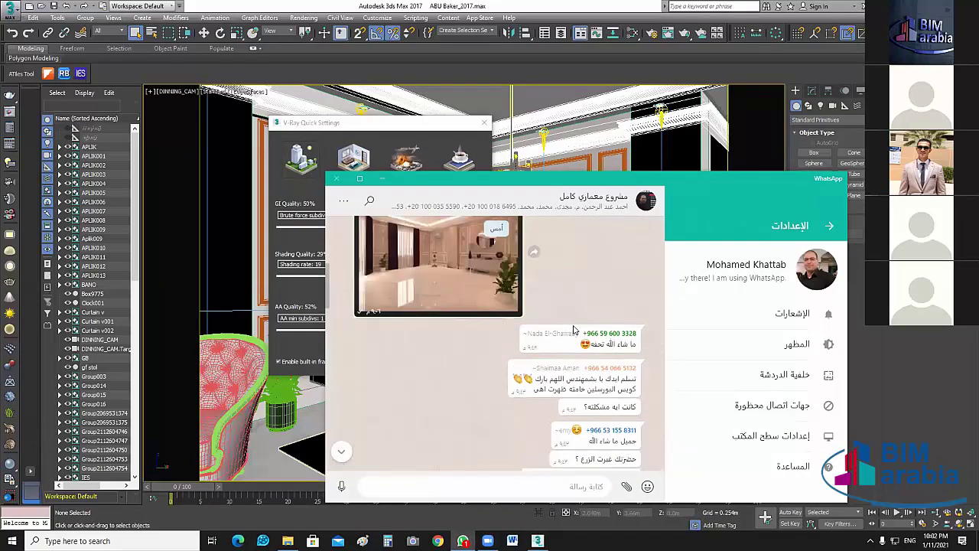
pyautogui.scroll(1, 563, 336)
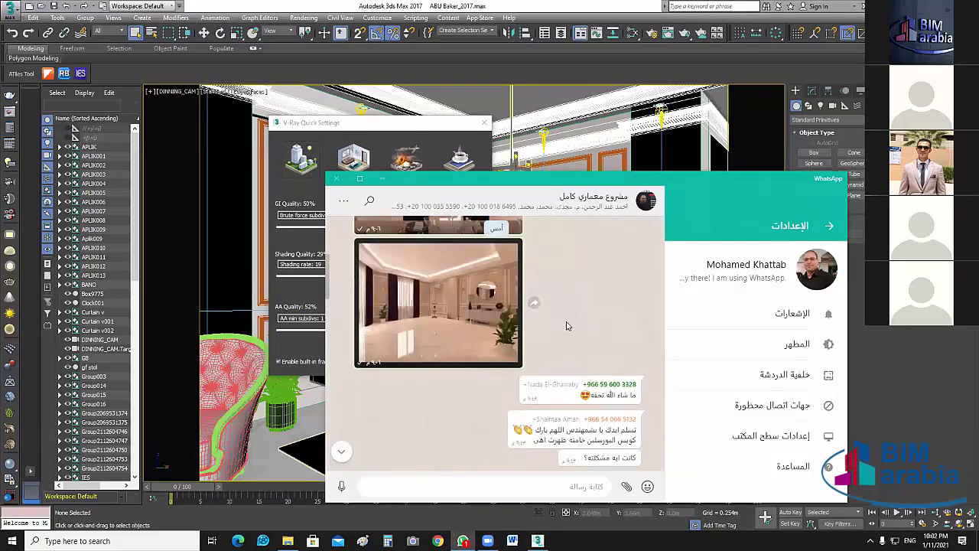
pyautogui.scroll(2, 480, 283)
pyautogui.click(480, 284)
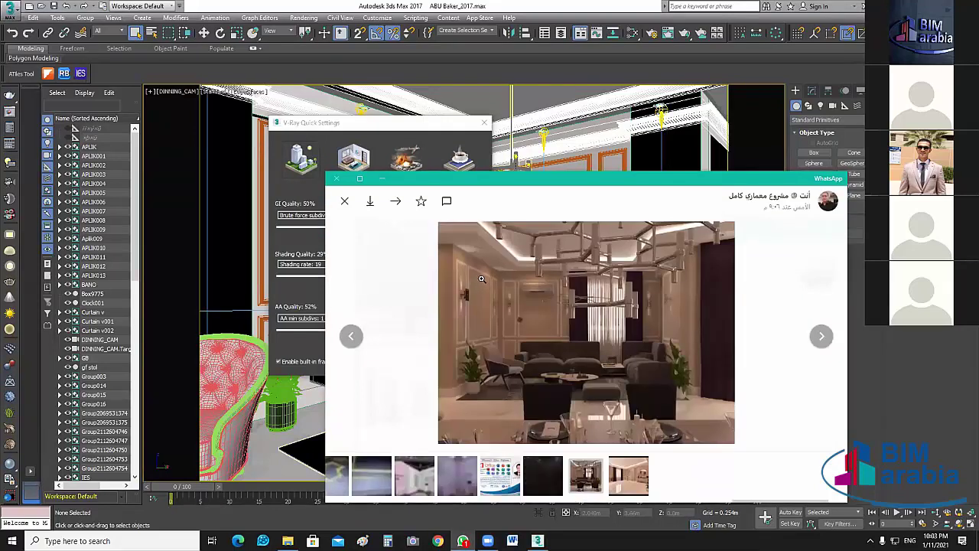
pyautogui.click(355, 182)
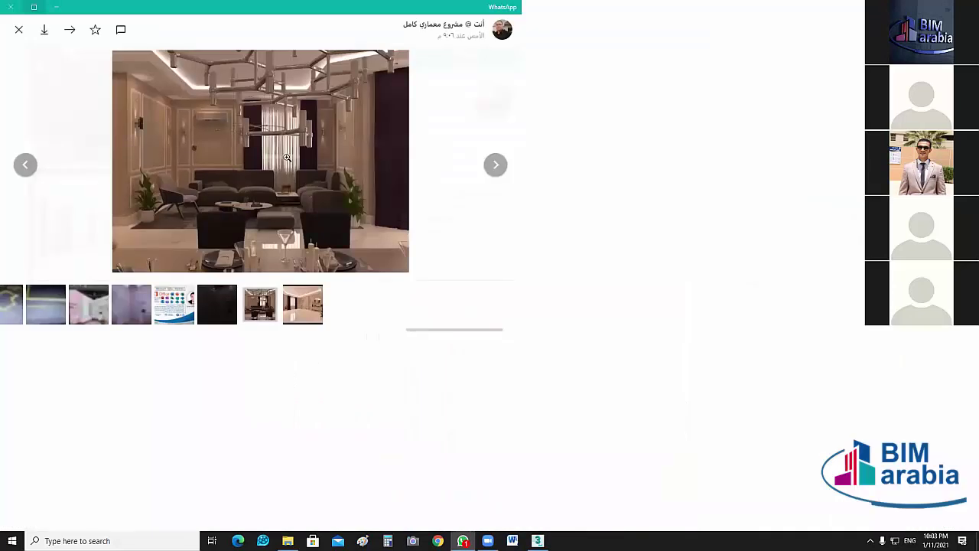
# Reopen the render photo once more, then minimize WhatsApp to return to 3ds Max.
pyautogui.click(424, 201)
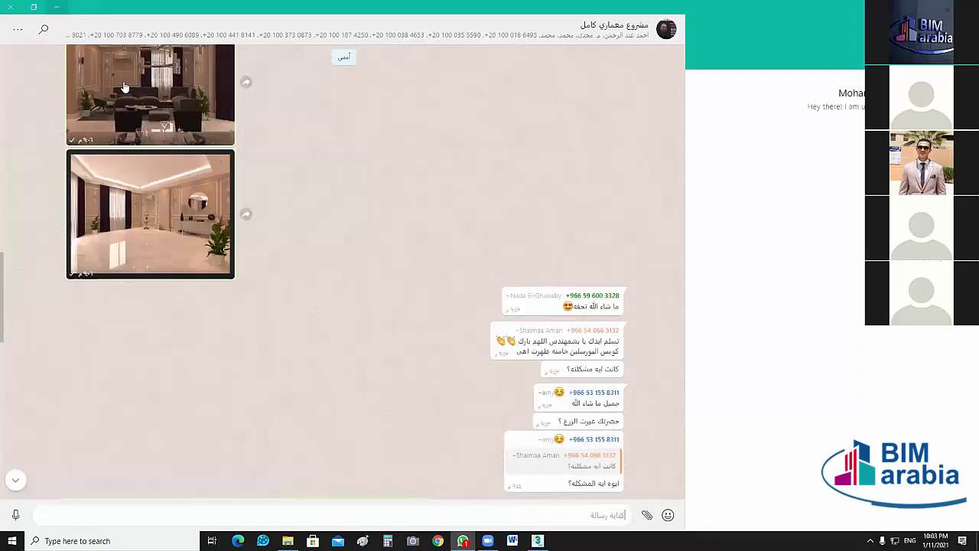
pyautogui.click(125, 87)
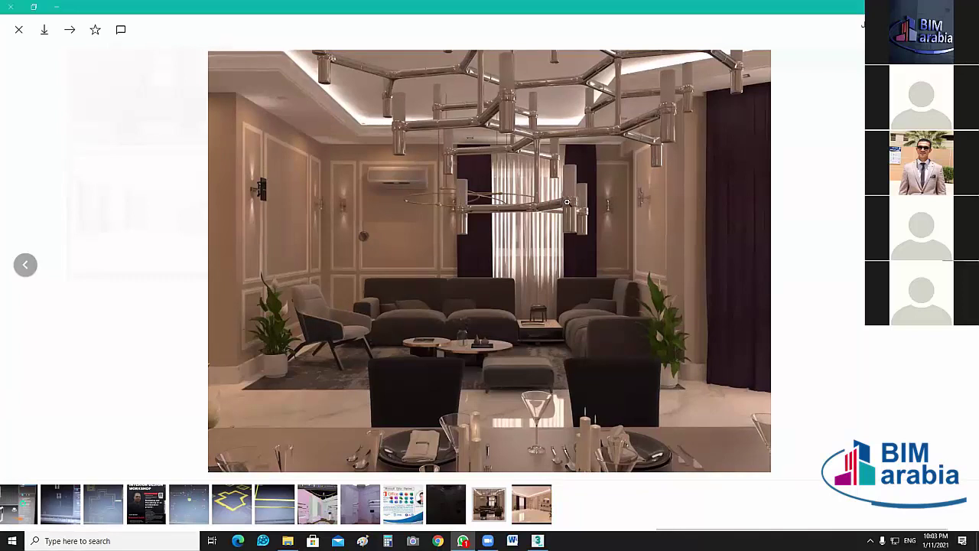
pyautogui.click(56, 13)
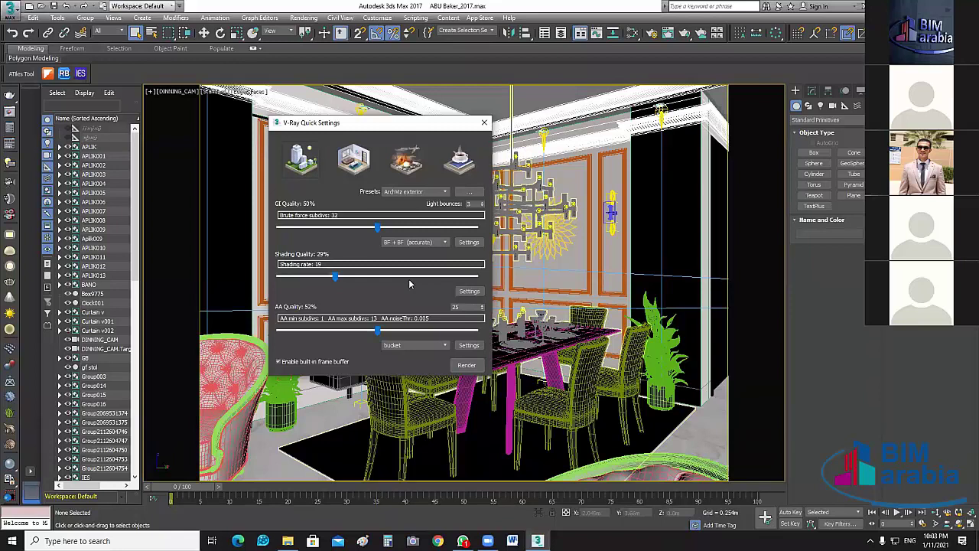
# Set GI to IM + LC (fast) and confirm Irradiance map plus Light cache in Render Setup.
pyautogui.click(469, 242)
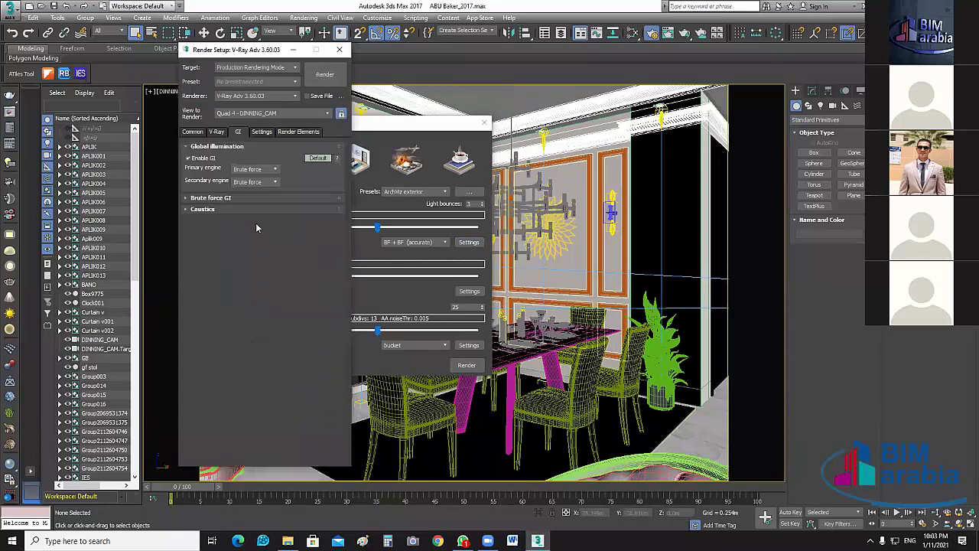
pyautogui.click(468, 243)
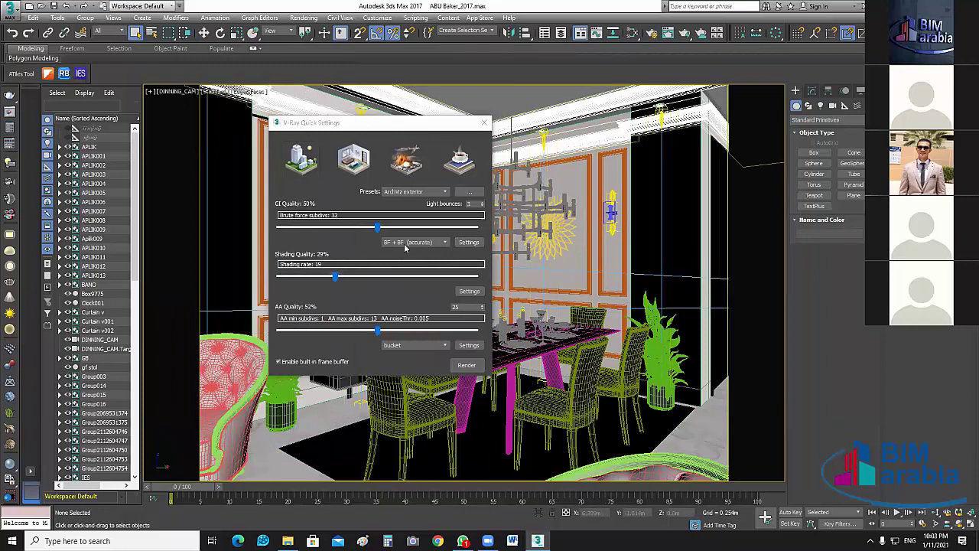
pyautogui.click(442, 243)
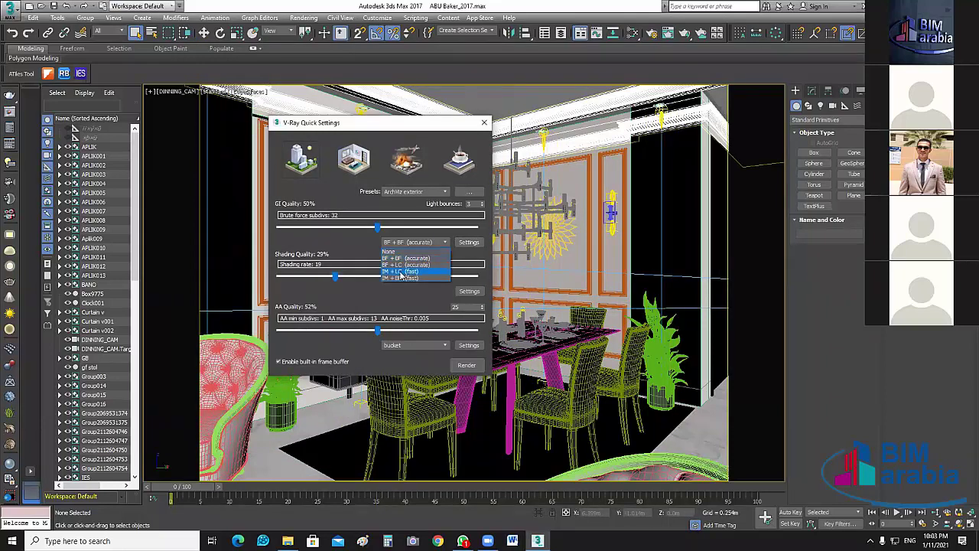
pyautogui.click(418, 273)
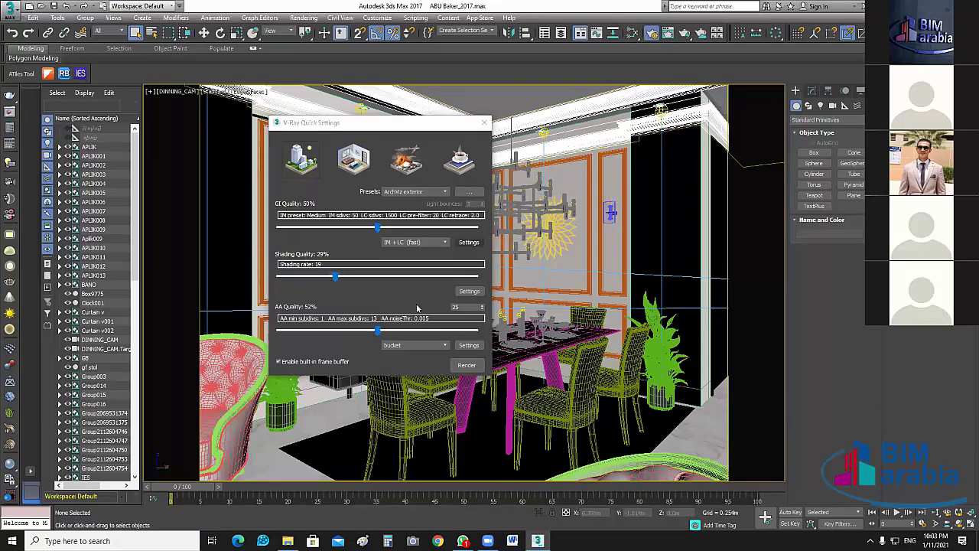
pyautogui.click(469, 242)
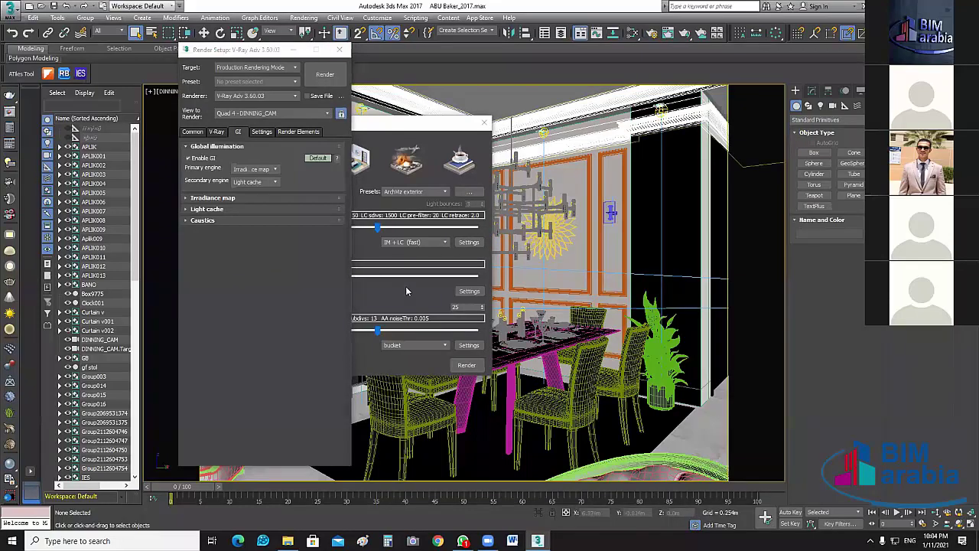
# Close Render Setup, then briefly inspect the antialiasing and image sampler settings.
pyautogui.press('F10')
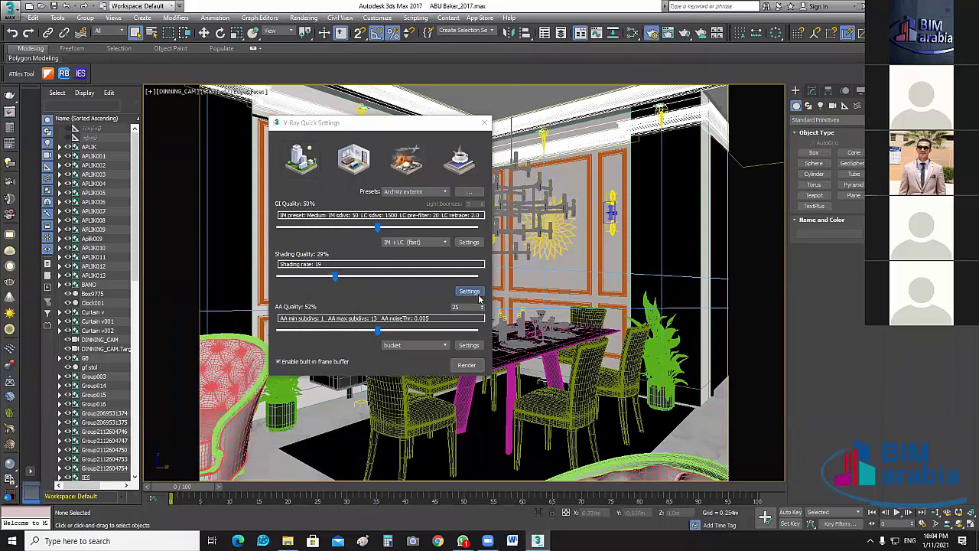
pyautogui.click(478, 296)
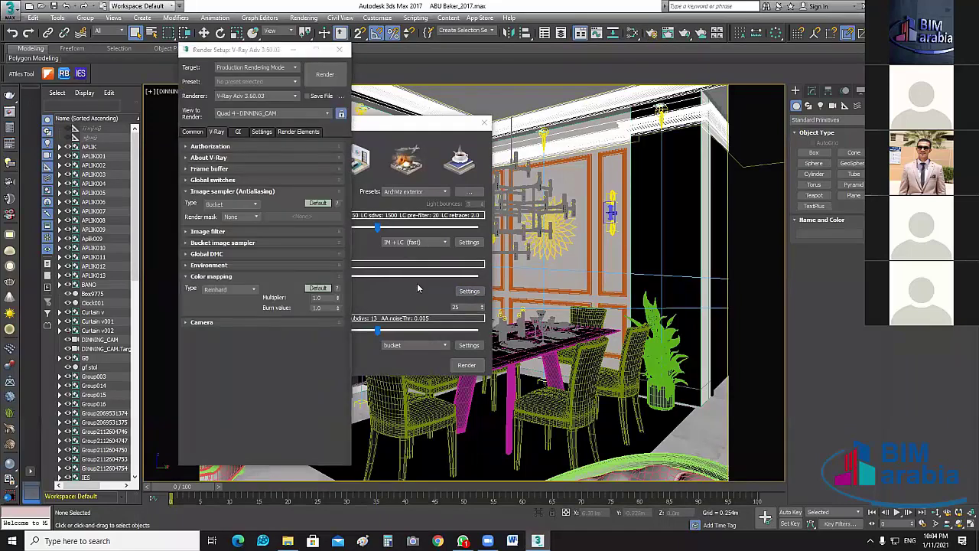
pyautogui.press('F10')
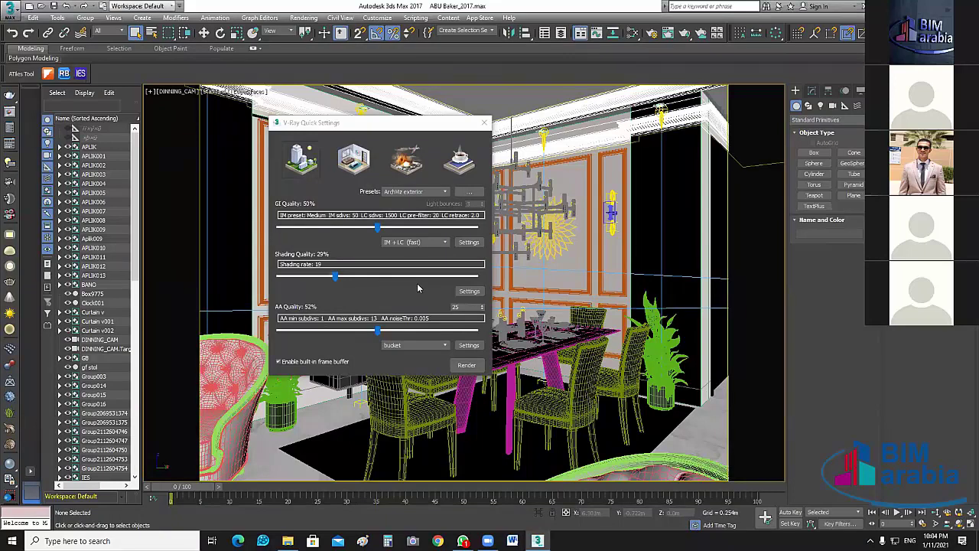
# Reopen Render Setup from the Rendering menu, review the Common tab, and close it.
pyautogui.click(303, 18)
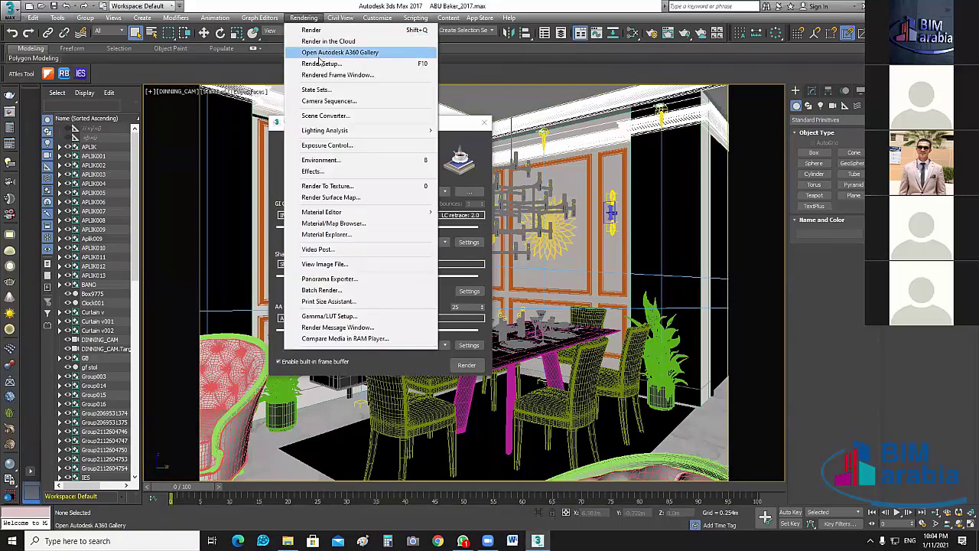
pyautogui.click(320, 64)
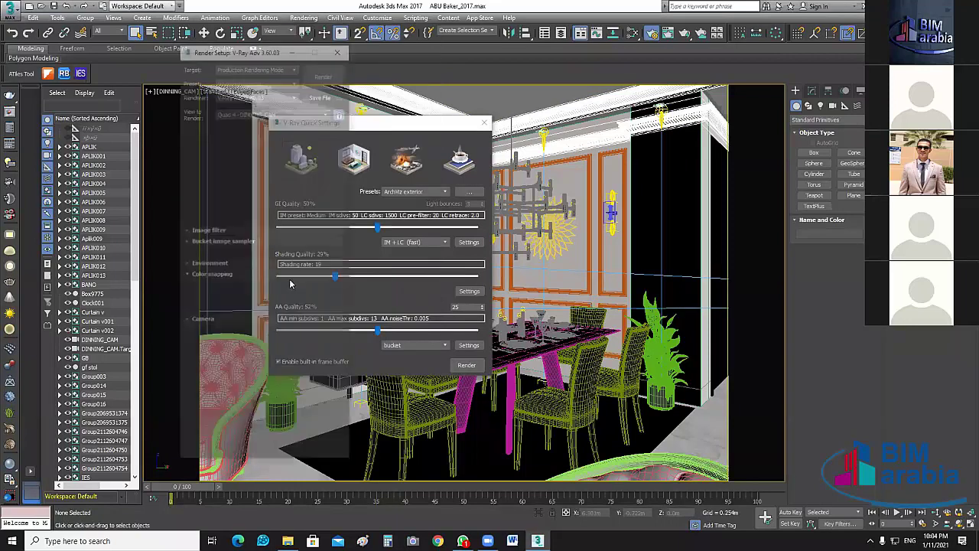
pyautogui.click(193, 132)
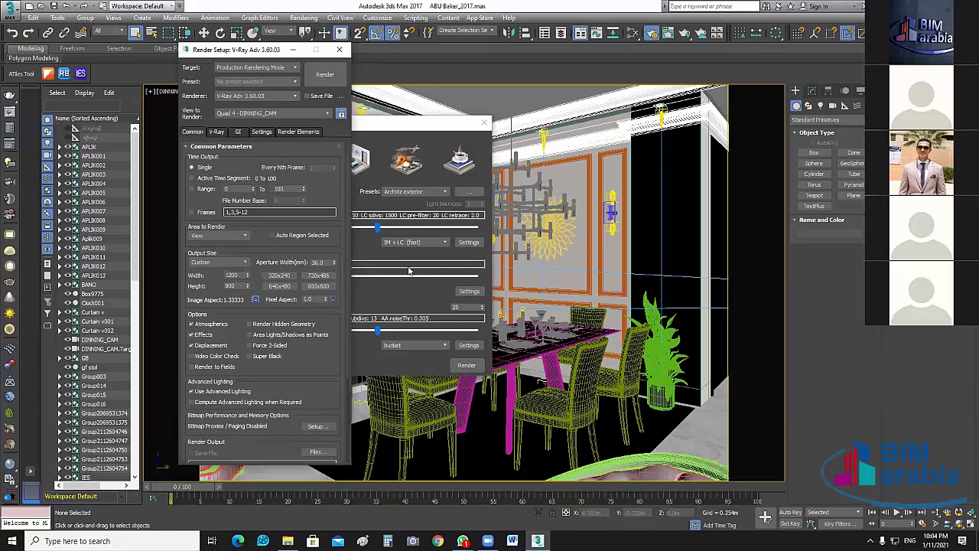
pyautogui.press('F10')
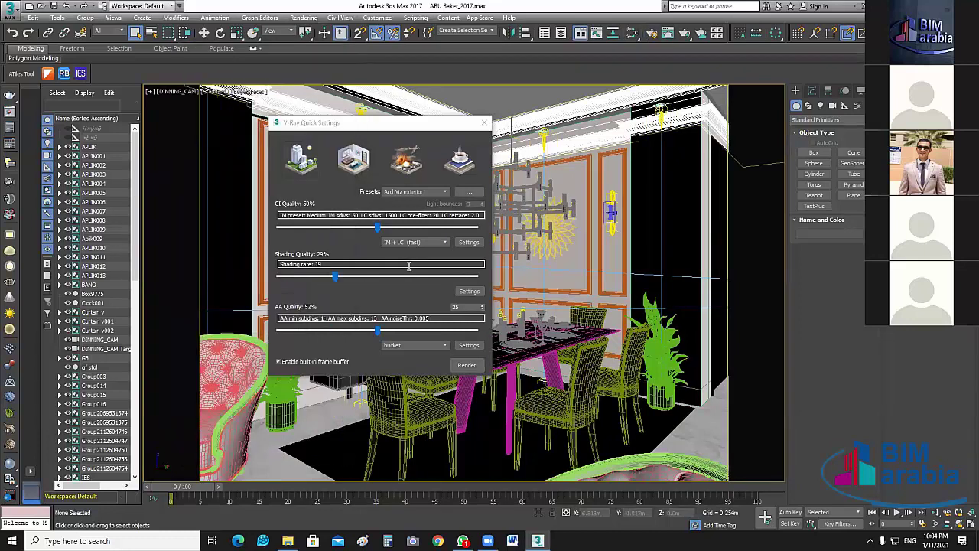